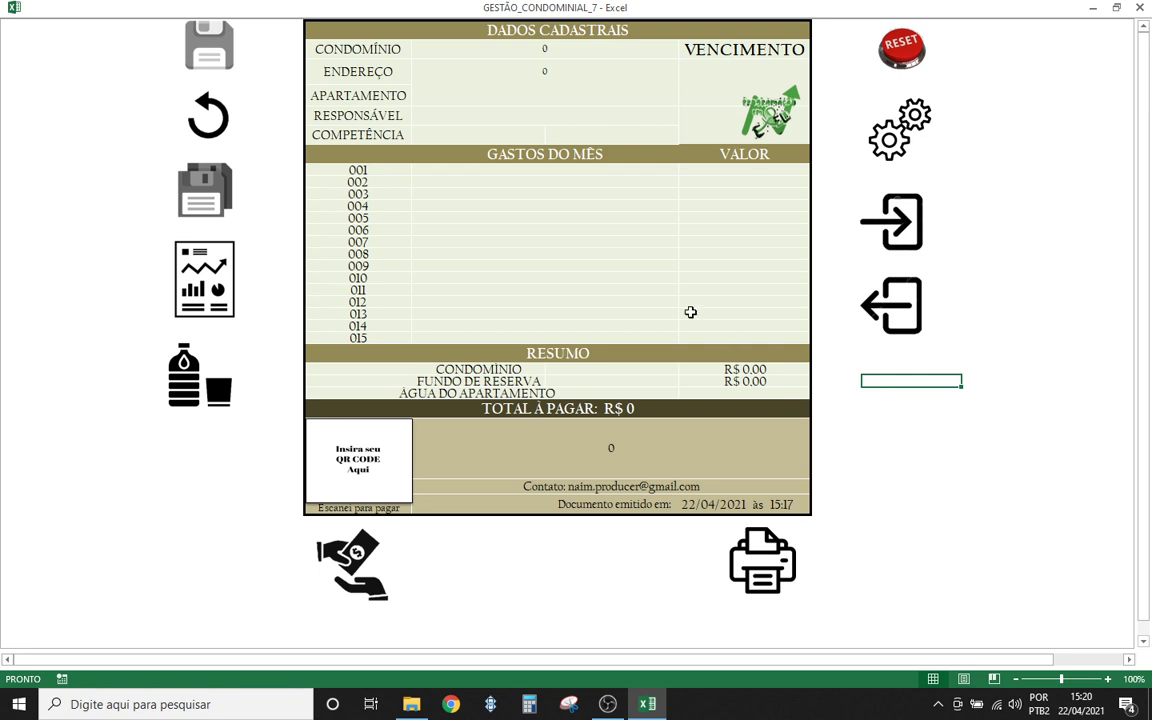
# - Select invoice-form cells and expense lines 004, 007 and 008, then minimize Excel to the desktop
pyautogui.click(198, 495)
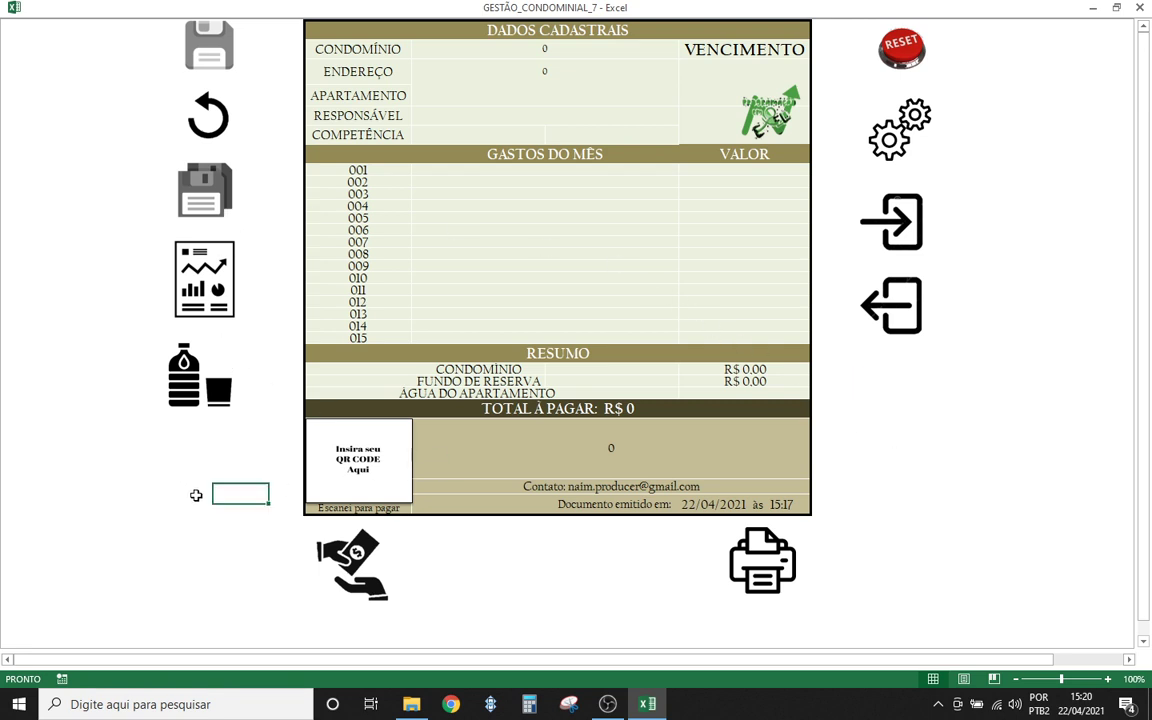
pyautogui.click(196, 510)
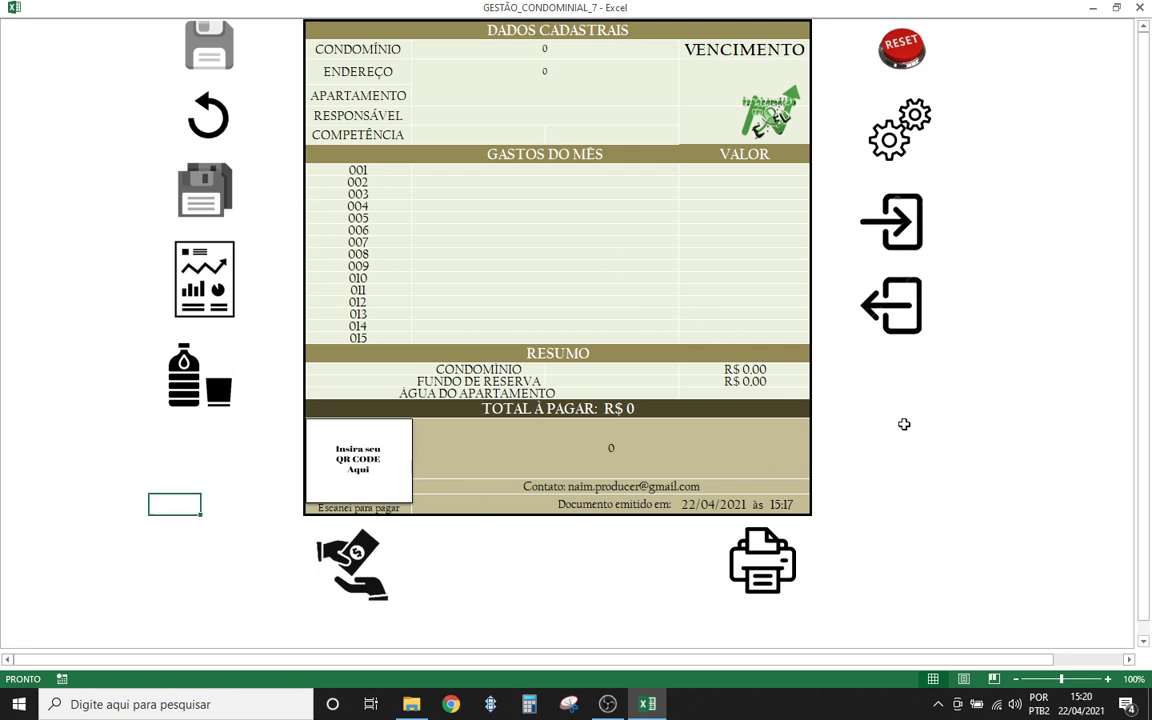
pyautogui.click(903, 425)
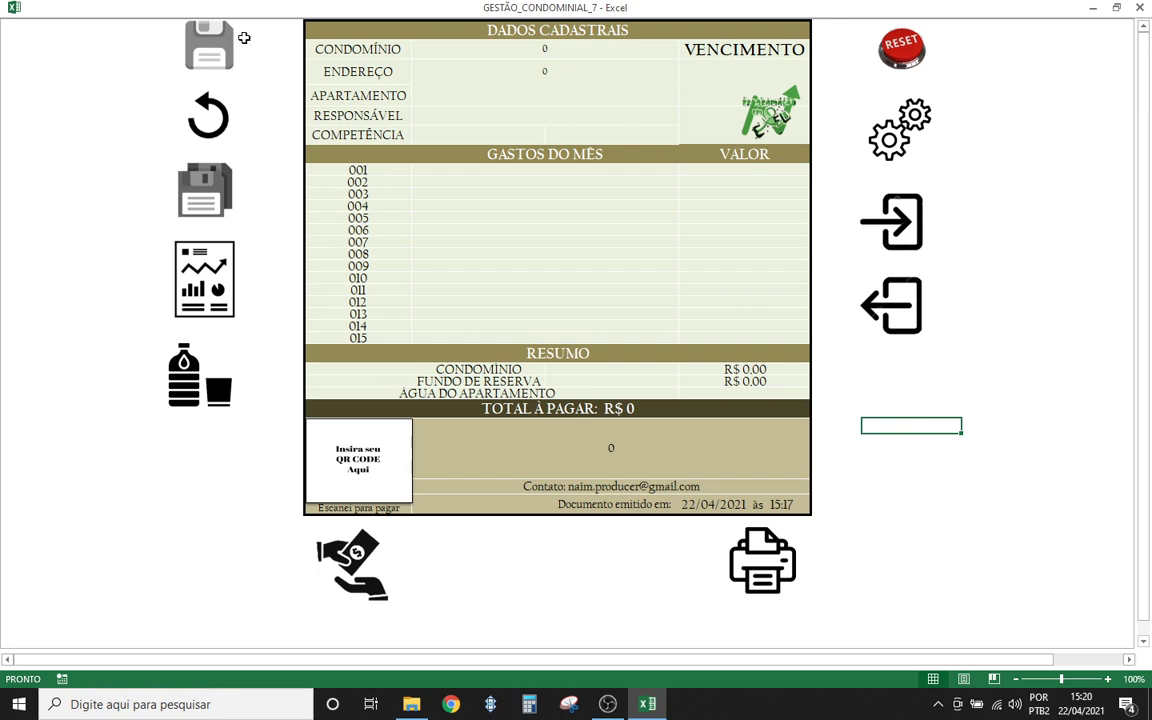
pyautogui.click(927, 551)
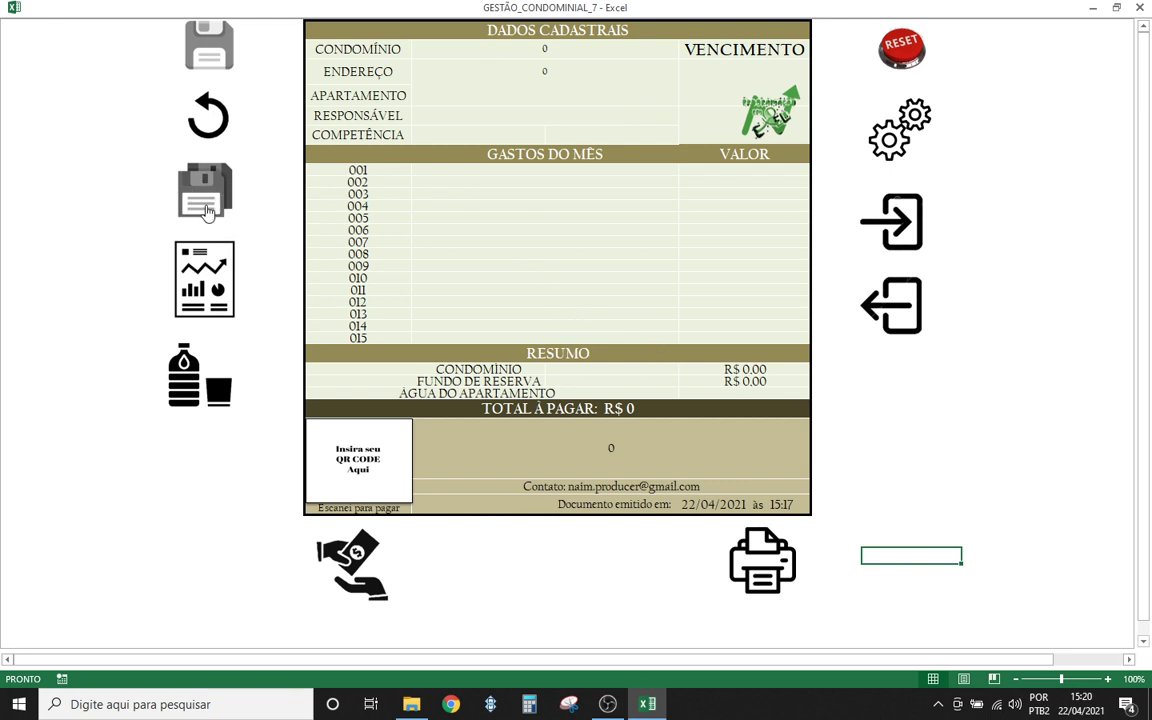
pyautogui.click(445, 205)
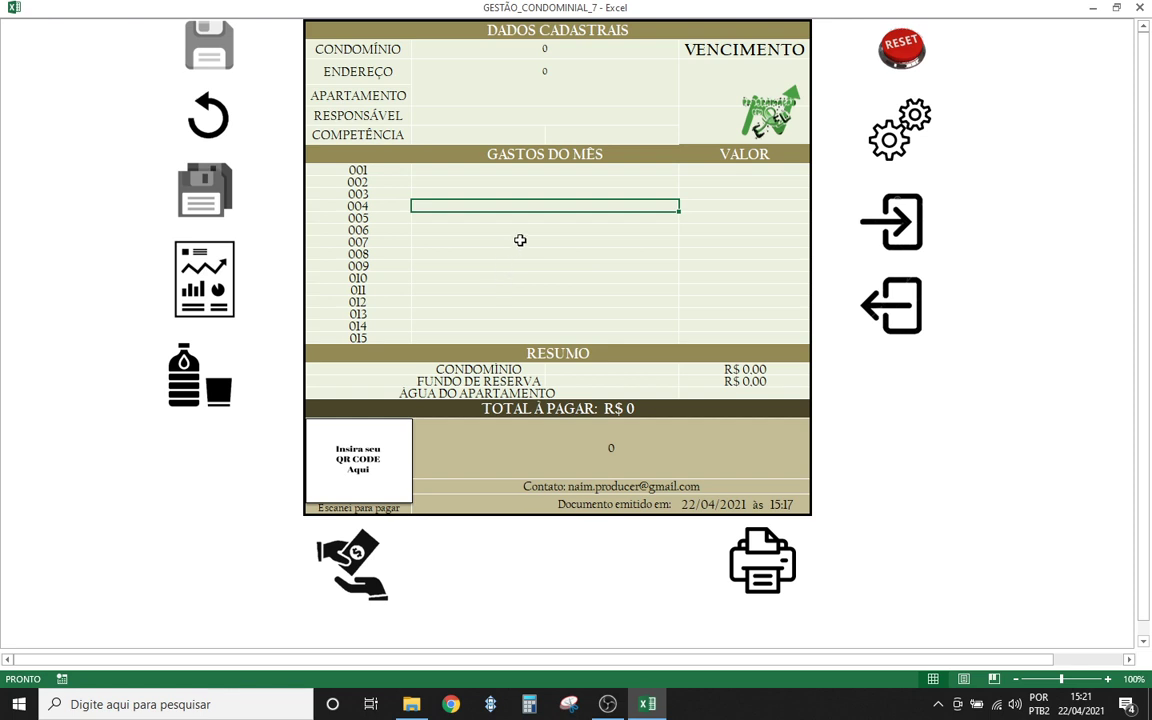
pyautogui.click(520, 240)
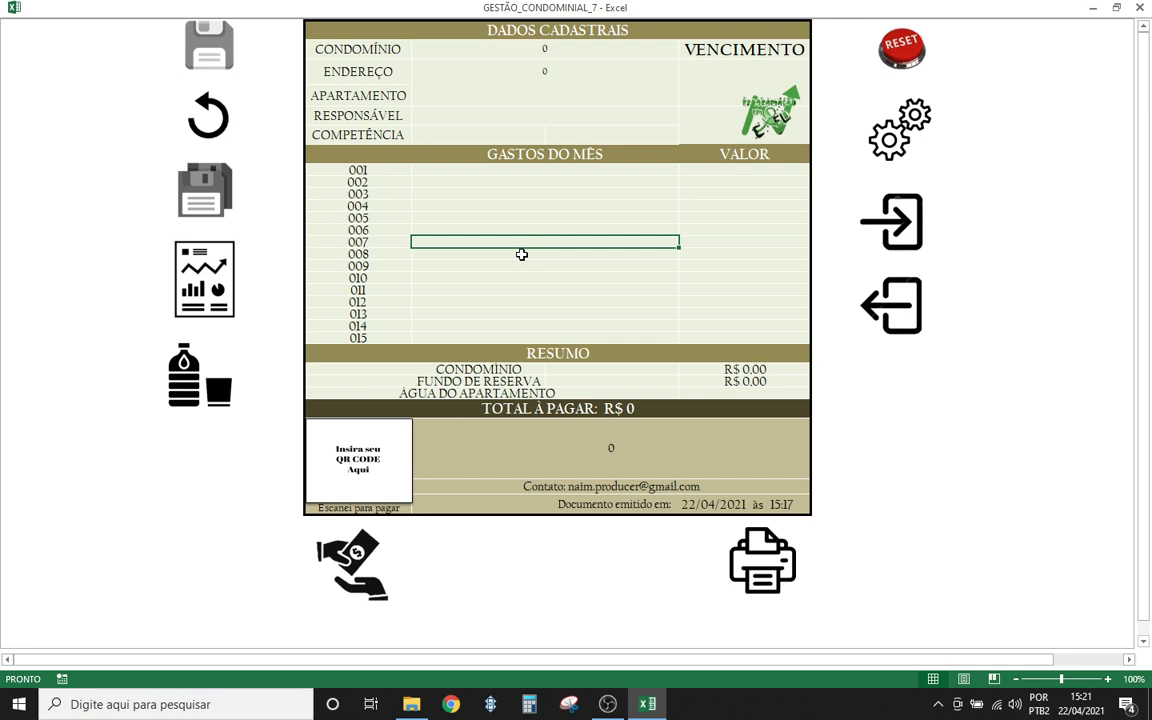
pyautogui.click(521, 254)
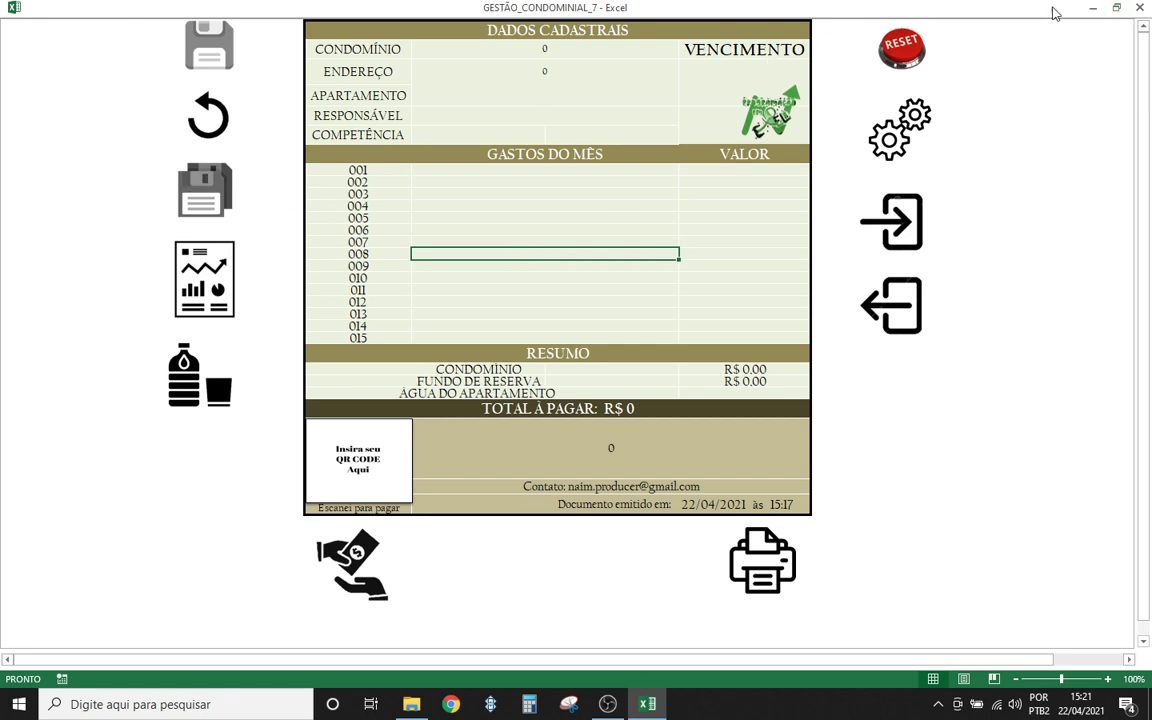
pyautogui.press('super+d')
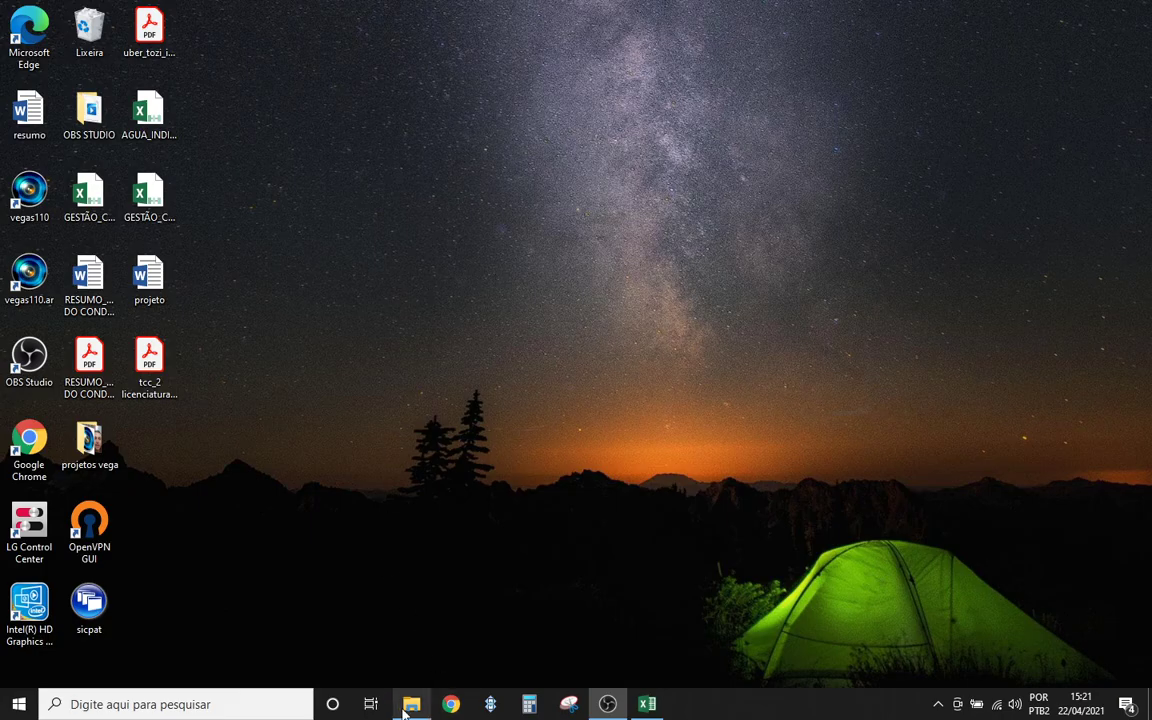
# - Show the GESTAO CONDOMINIAL folder in File Explorer, clear the selection, and minimize it
pyautogui.click(410, 705)
pyautogui.click(206, 137)
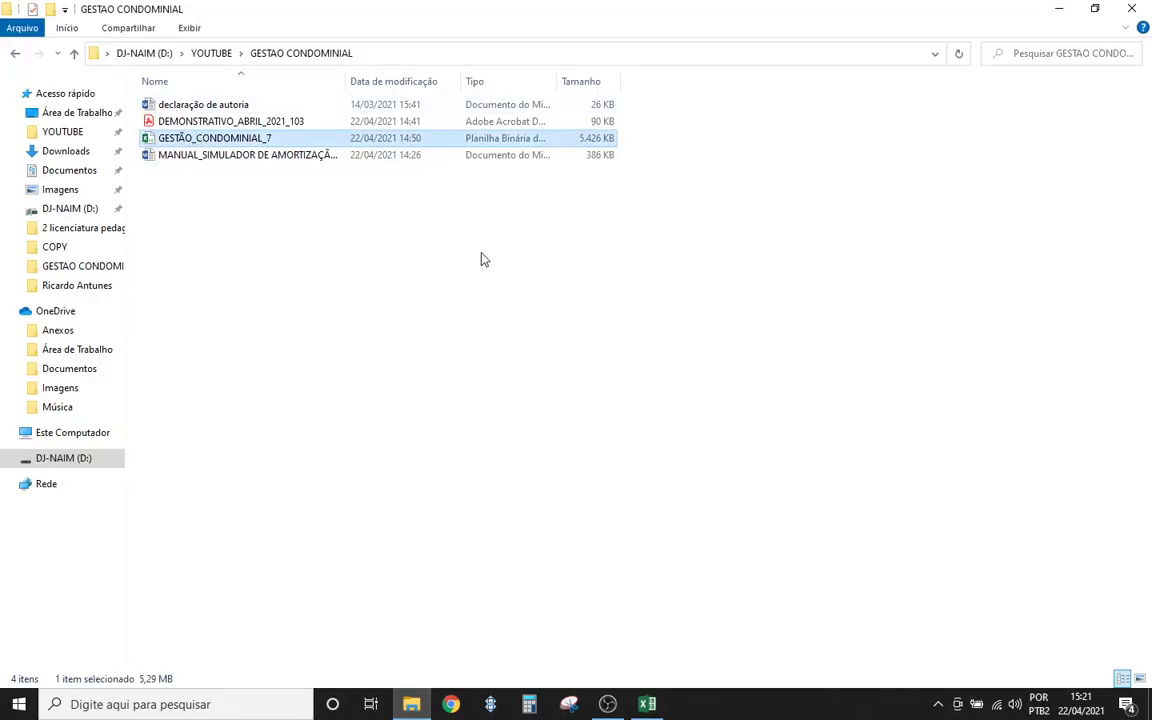
pyautogui.click(343, 247)
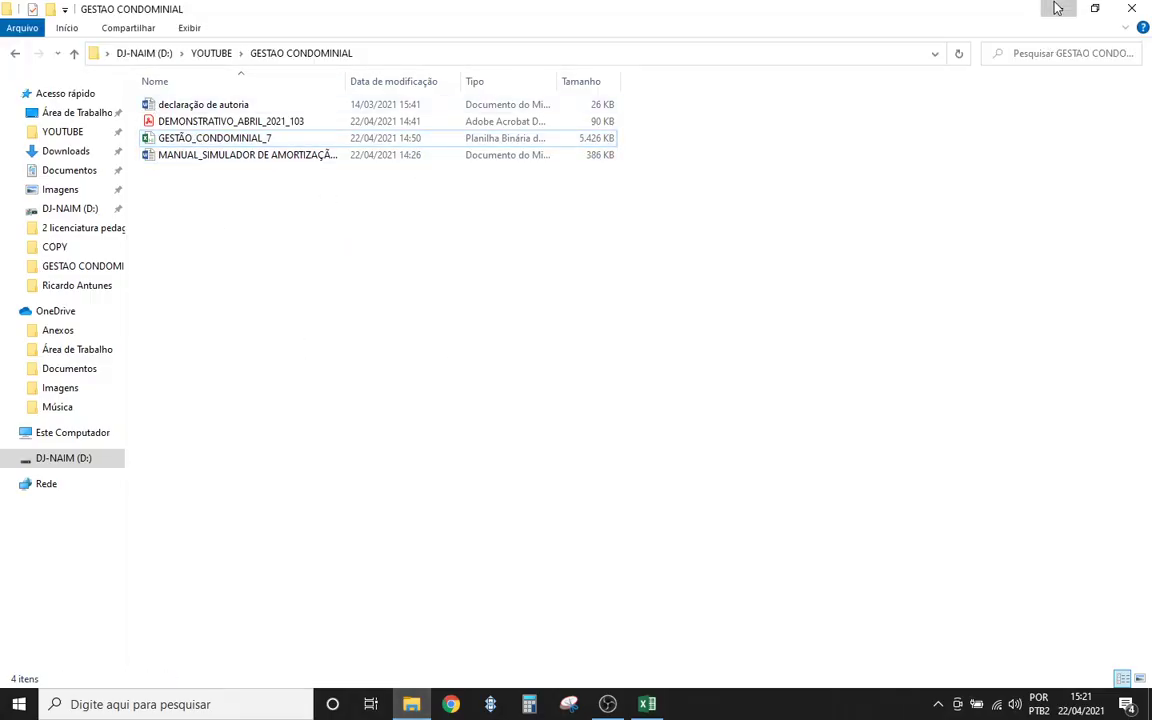
pyautogui.click(1058, 8)
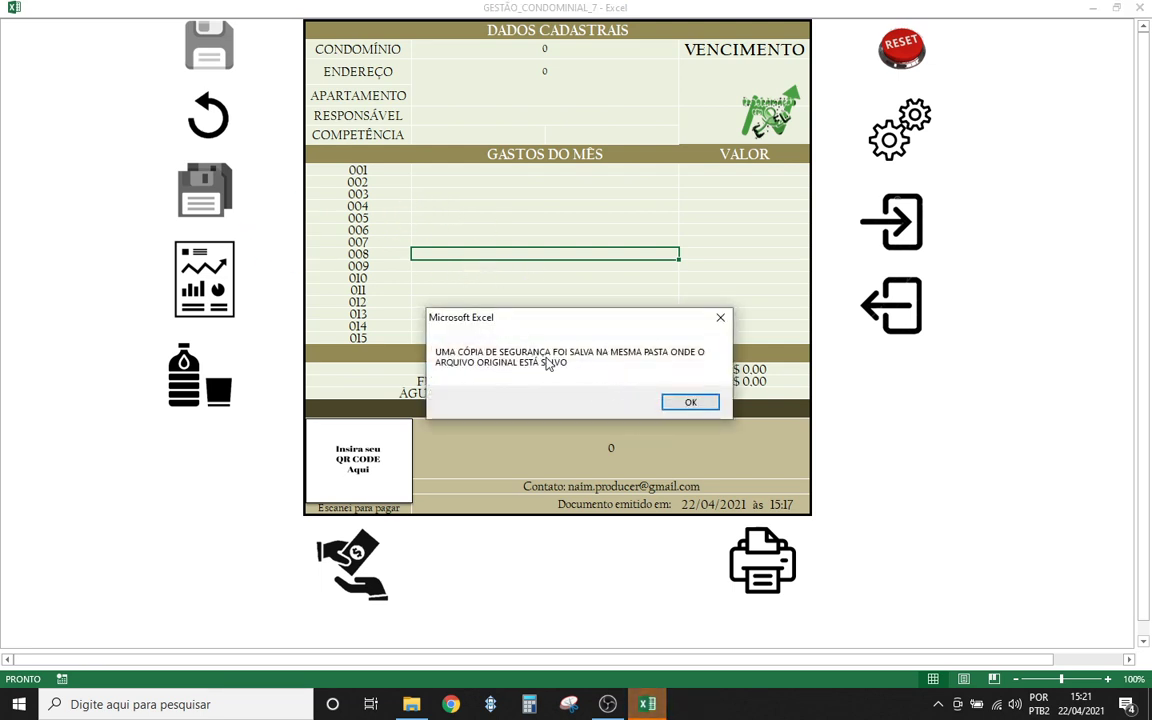
# - Dismiss Excel's backup message, select the GESTÃO_CONDOMINIAL_7.xlsb_COPIA_ file in the folder, and minimize Explorer
pyautogui.click(689, 405)
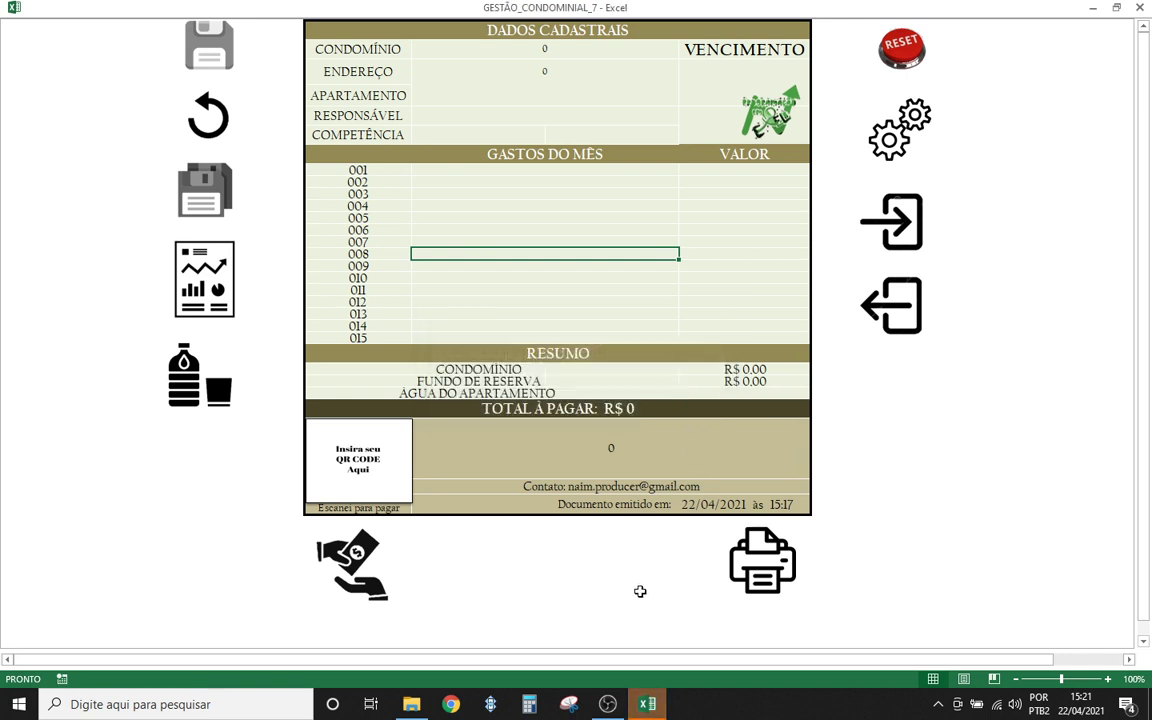
pyautogui.click(411, 704)
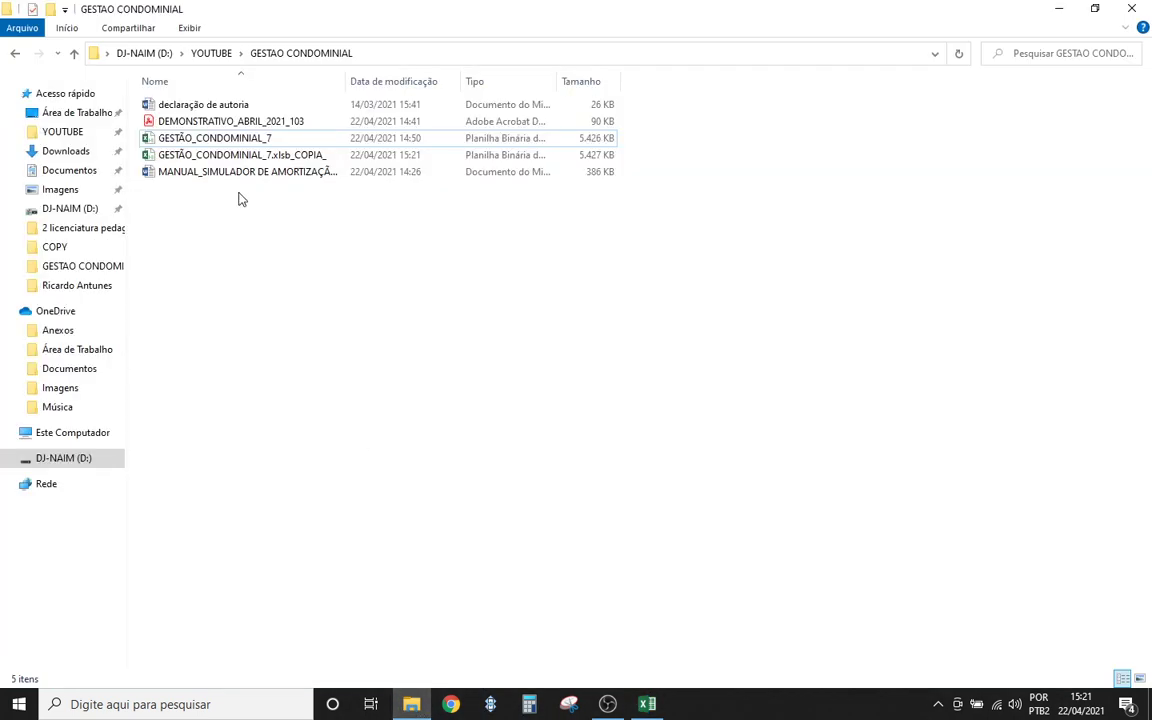
pyautogui.click(305, 160)
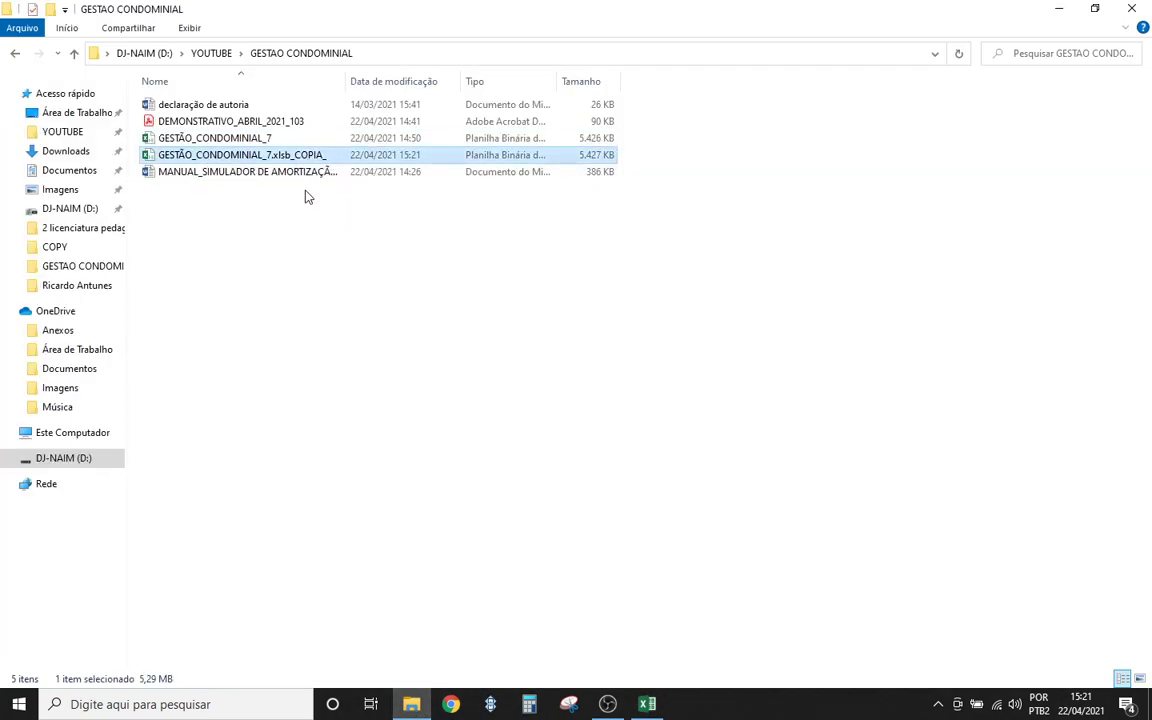
pyautogui.click(1058, 9)
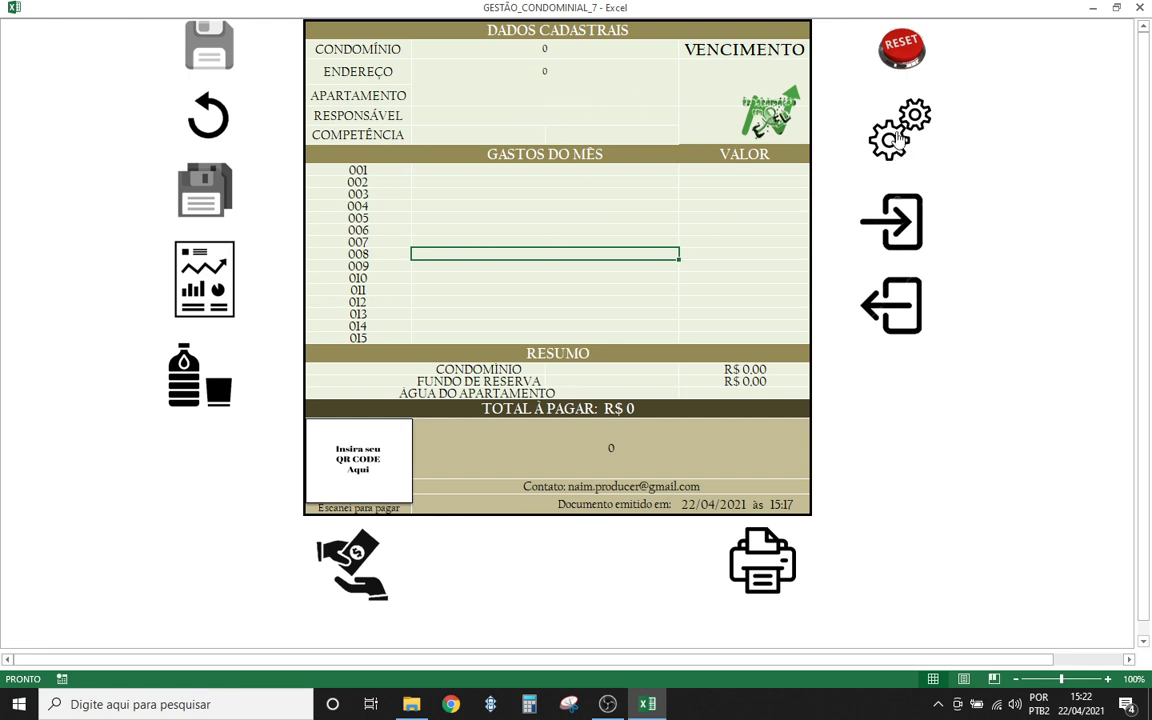
# - Run the gears macro to show the settings sheet with síndico, fee, due-day and bank fields
pyautogui.click(885, 152)
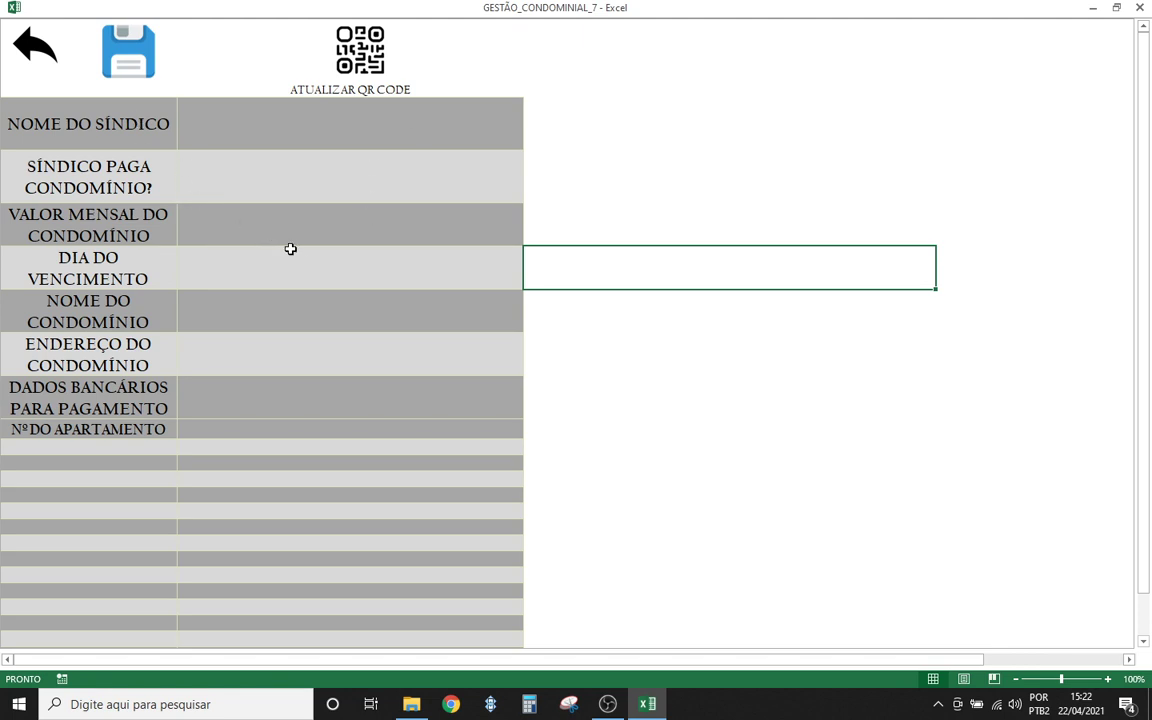
# - Enter the síndico's full name in capitals under NOME DO SÍNDICO
pyautogui.click(117, 133)
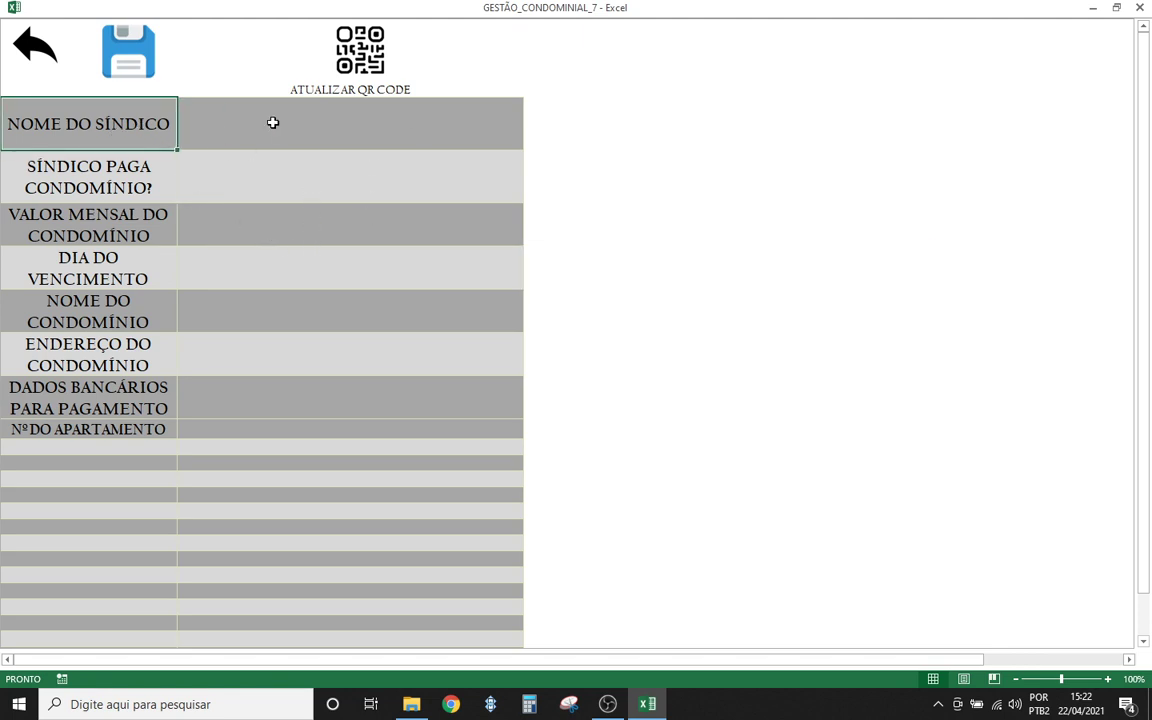
pyautogui.click(273, 121)
pyautogui.press('capslock')
pyautogui.write('n')
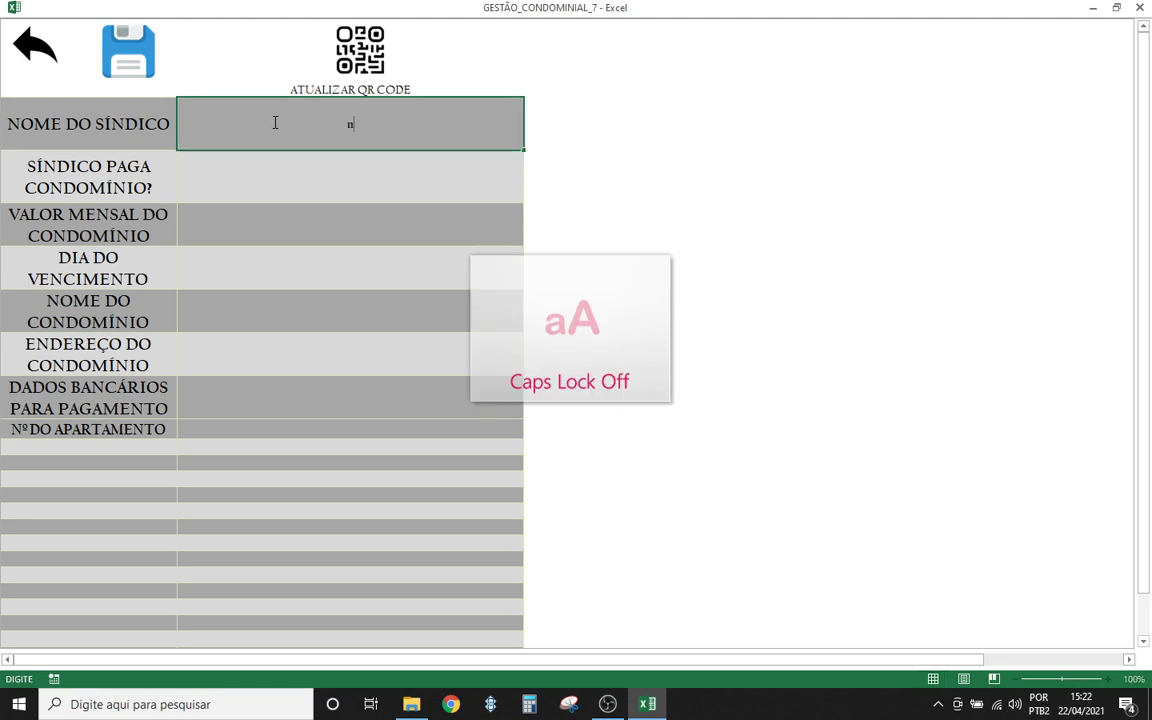
pyautogui.press('BackSpace')
pyautogui.press('capslock')
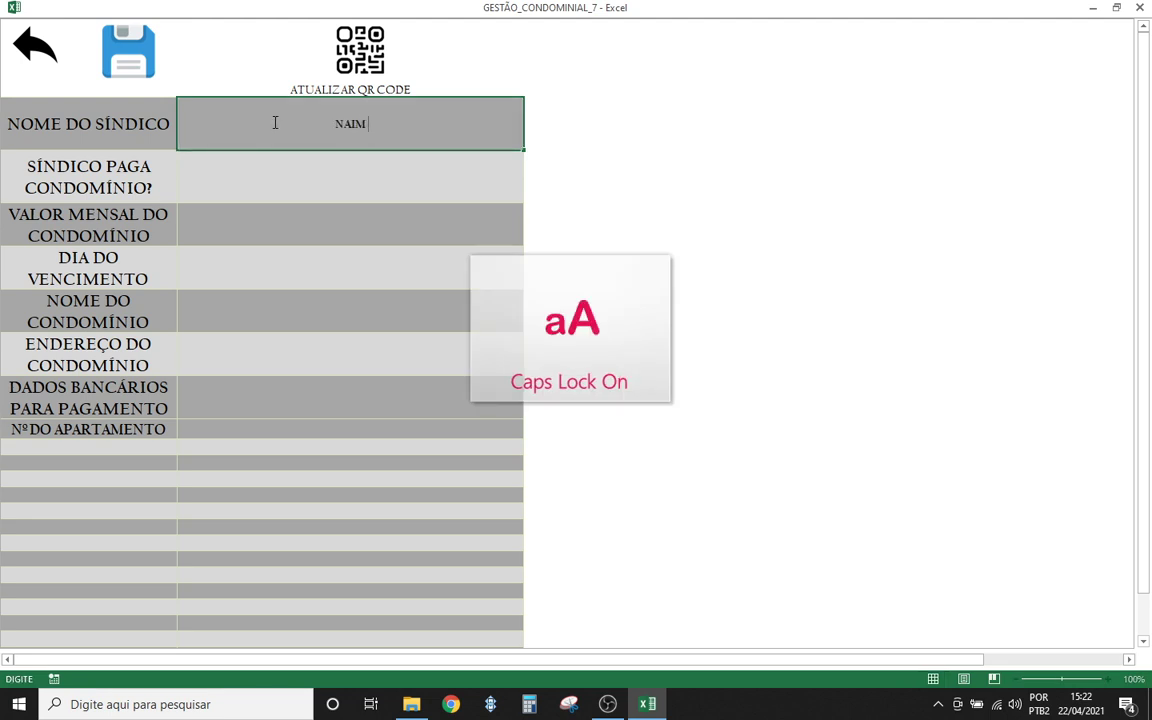
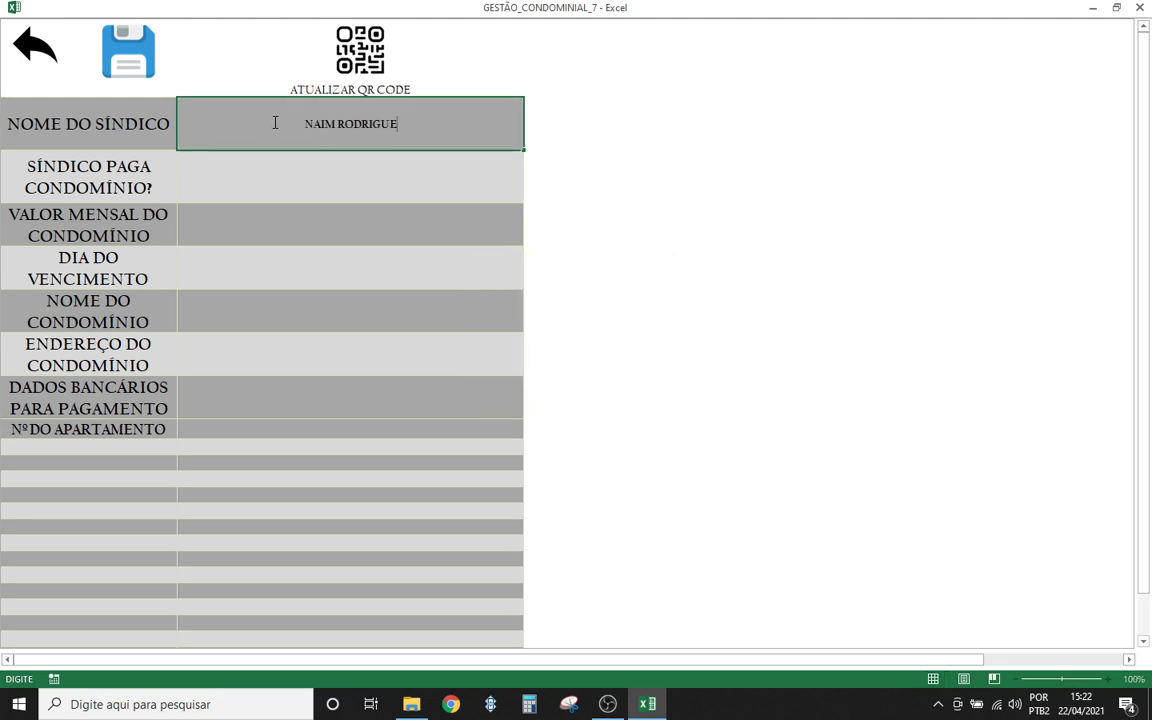
pyautogui.press('Return')
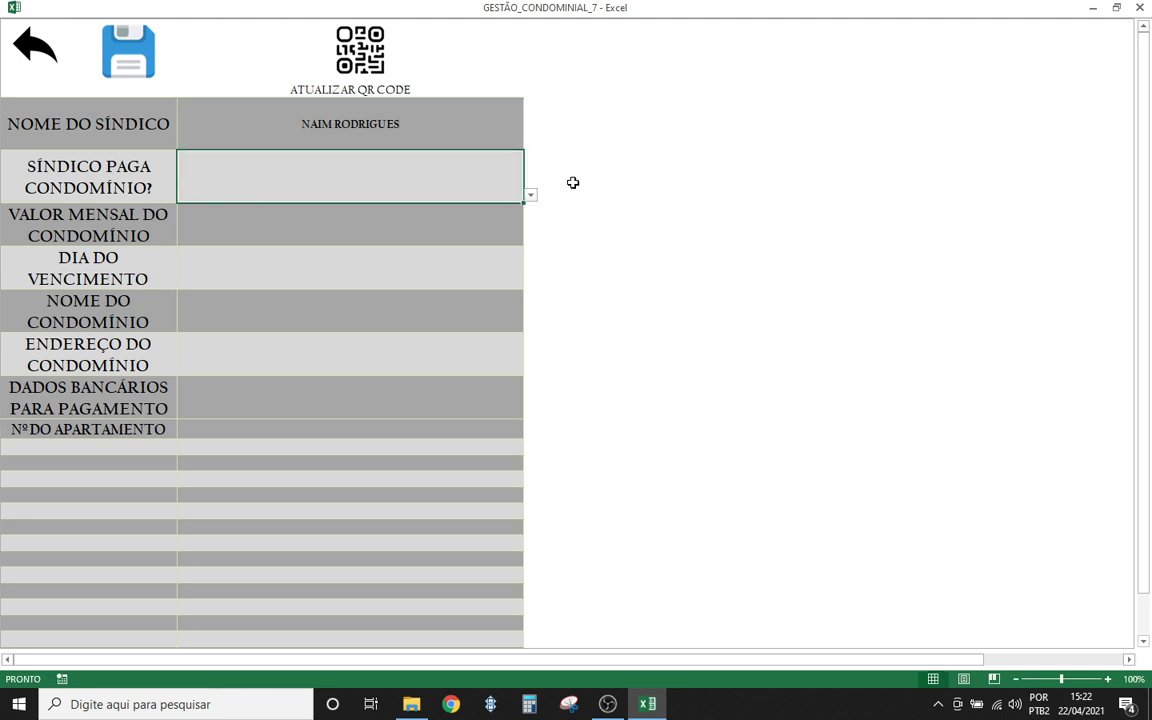
# - Set SÍNDICO PAGA CONDOMÍNIO? to NÃO using its SIM/NÃO dropdown
pyautogui.click(529, 197)
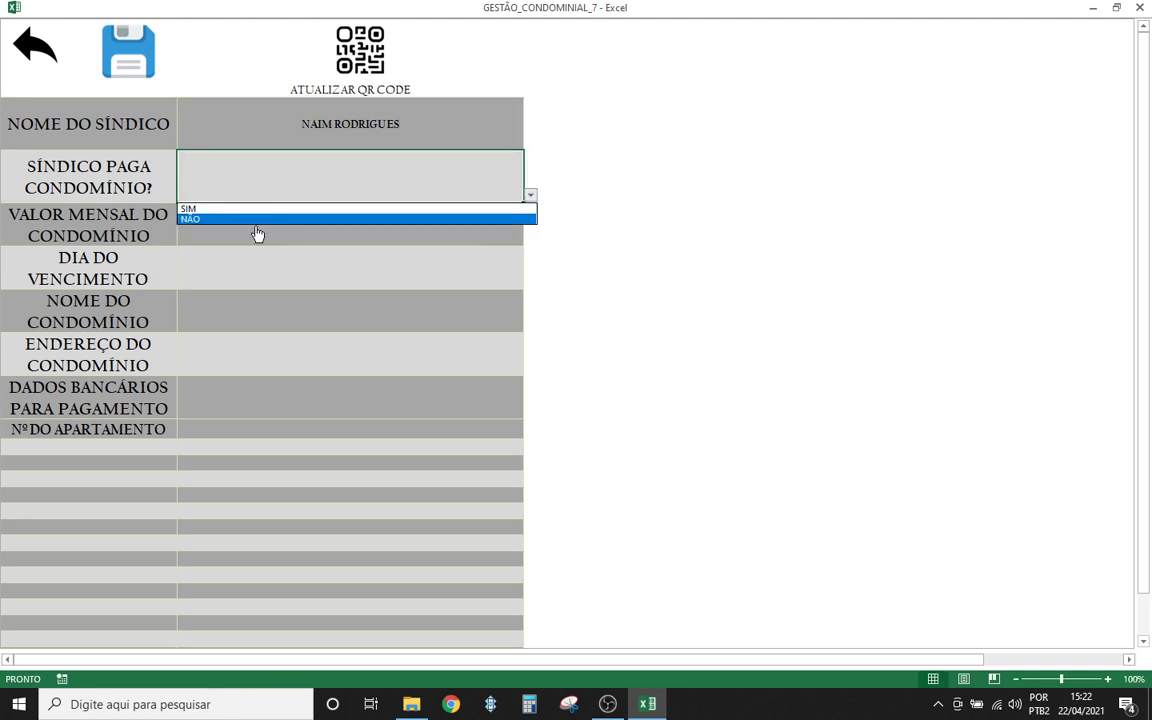
pyautogui.click(207, 219)
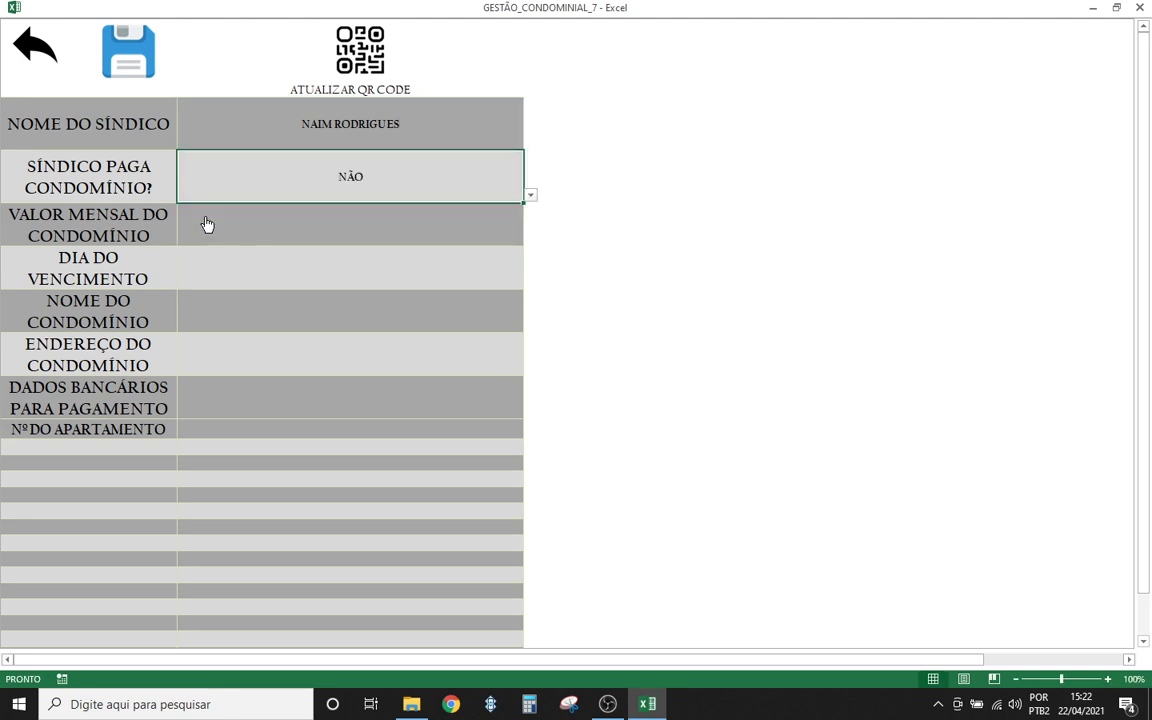
pyautogui.click(352, 210)
pyautogui.click(330, 196)
pyautogui.click(530, 195)
pyautogui.click(373, 209)
pyautogui.click(531, 200)
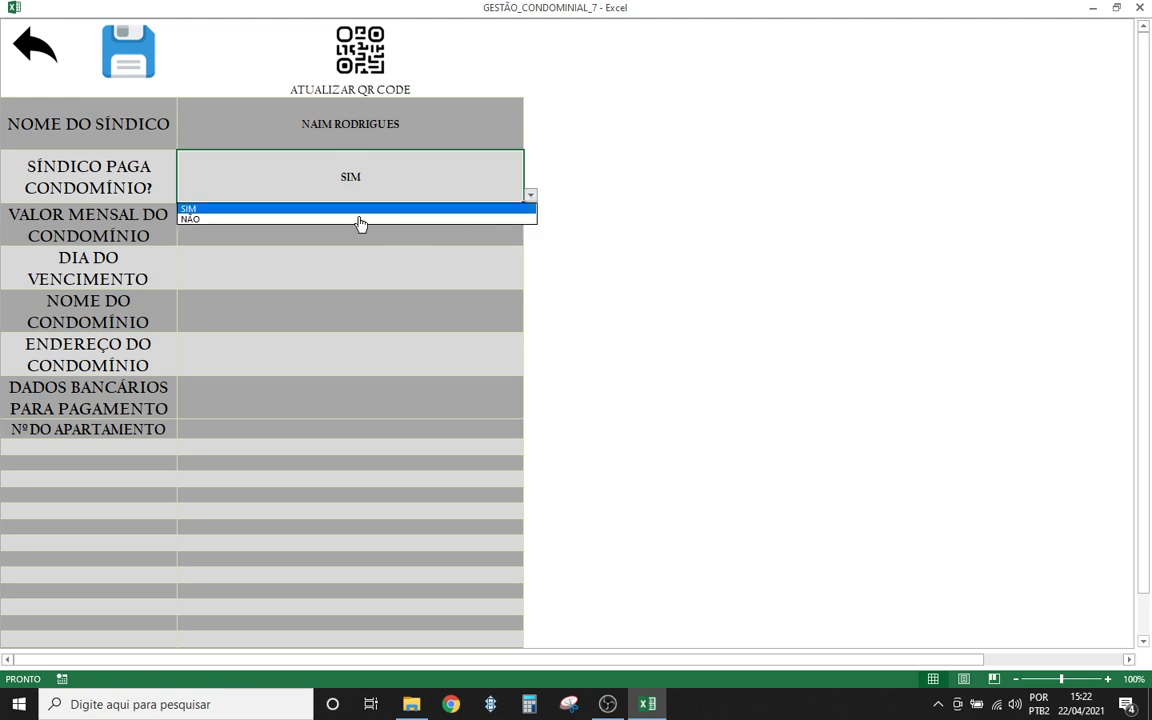
pyautogui.click(352, 222)
pyautogui.click(358, 235)
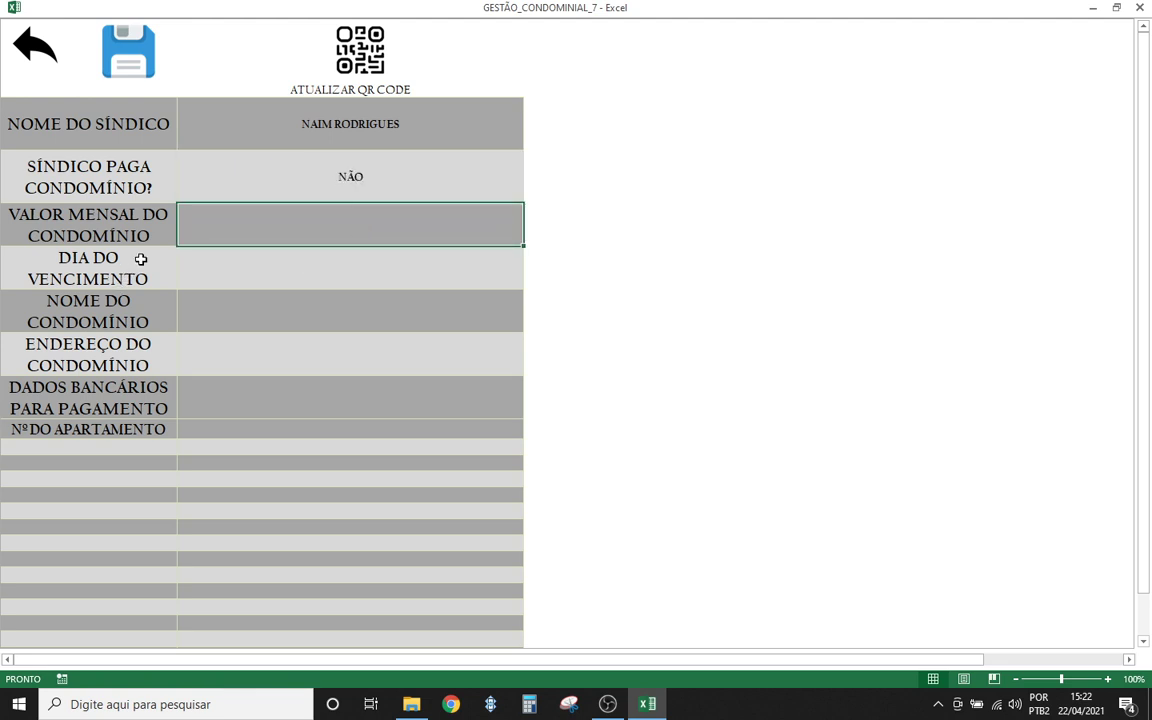
# - Set the monthly fee to R$ 100,00 and the due day to 10
pyautogui.write('100')
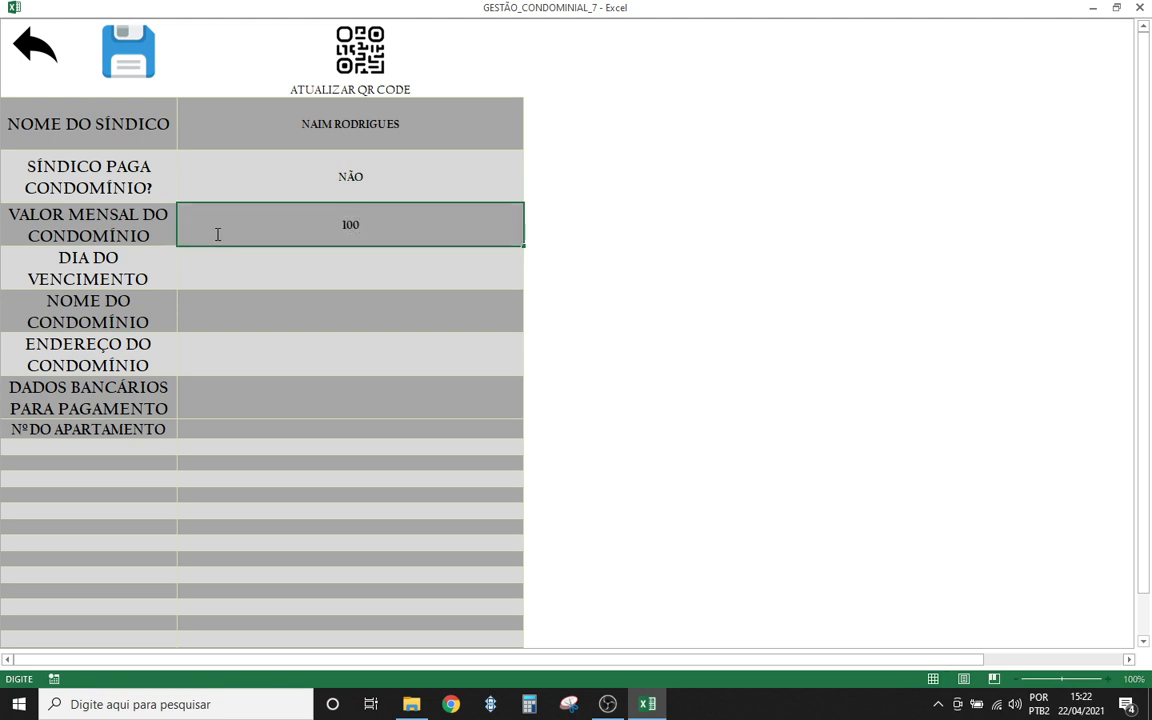
pyautogui.click(274, 261)
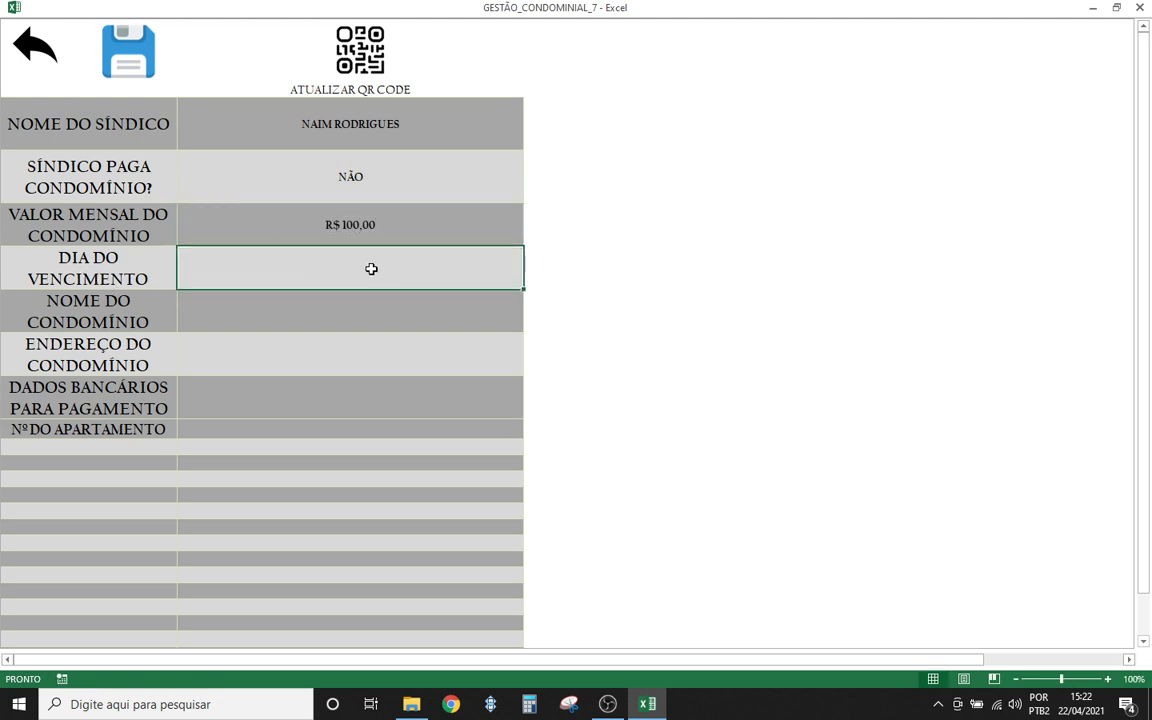
pyautogui.write('10')
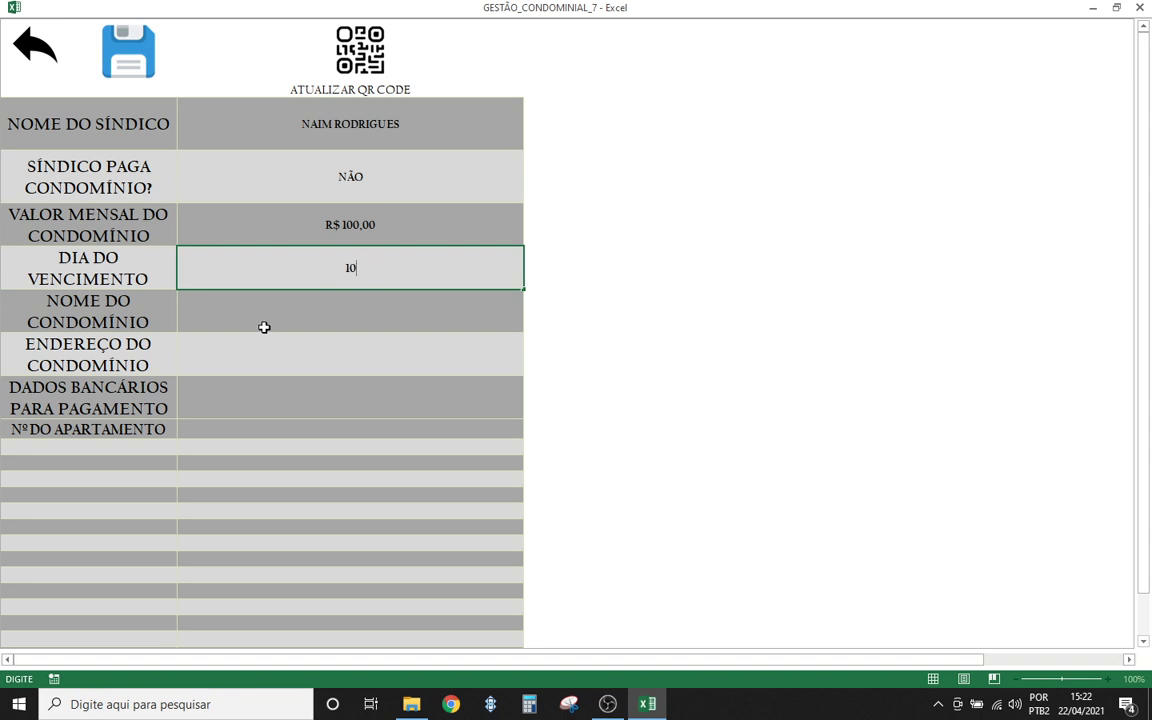
pyautogui.press('Return')
# - Enter condominium name PROGRAMAÇÃO EM EXCEL and two-line address 'COLOQUE SEU ENDEREÇO / AQUI'
pyautogui.click(296, 316)
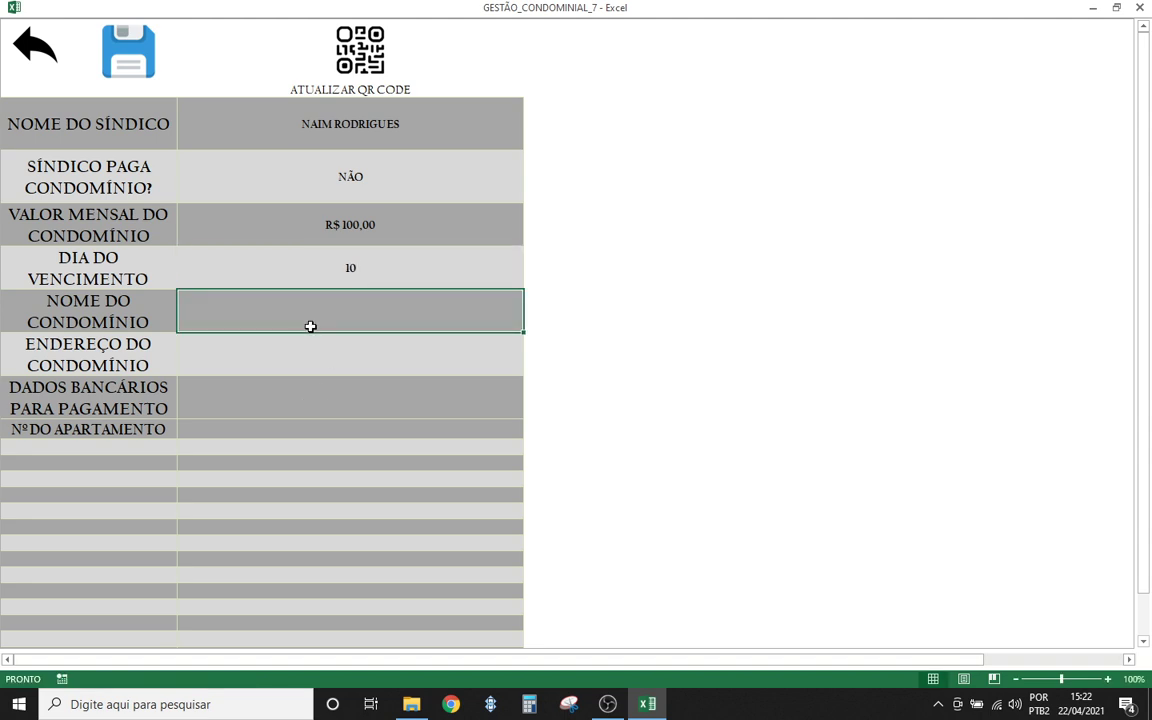
pyautogui.write('P')
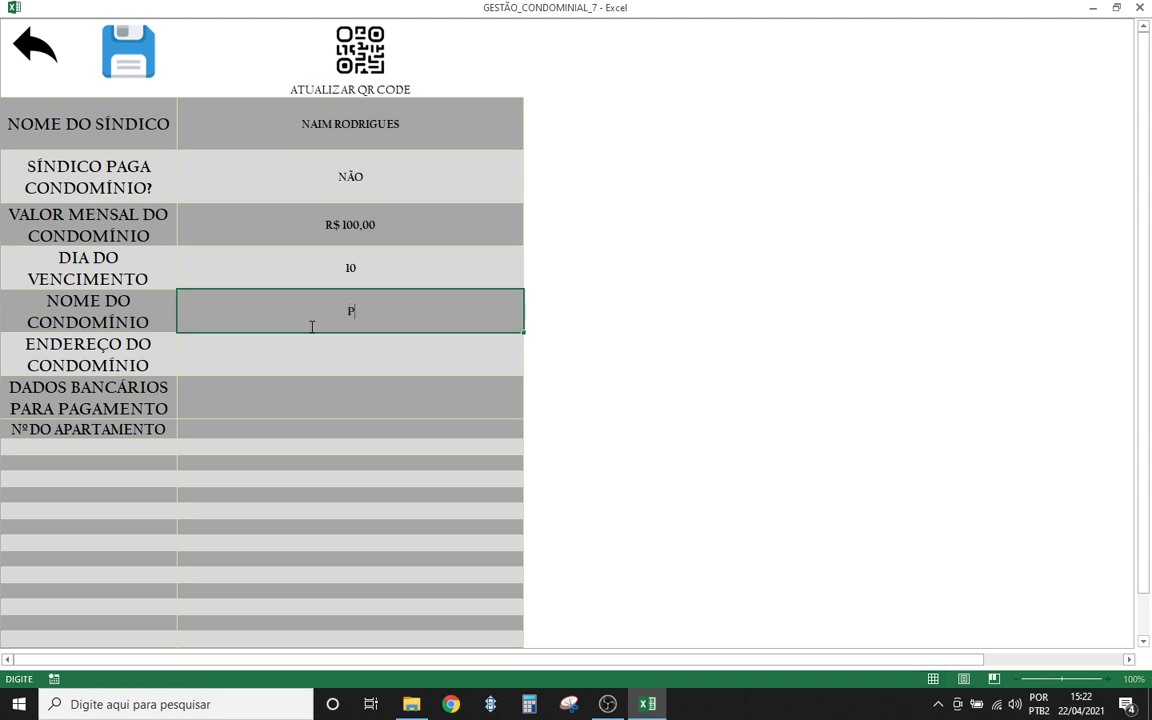
pyautogui.write('ROGRAMAÇÃO EM EXCEL')
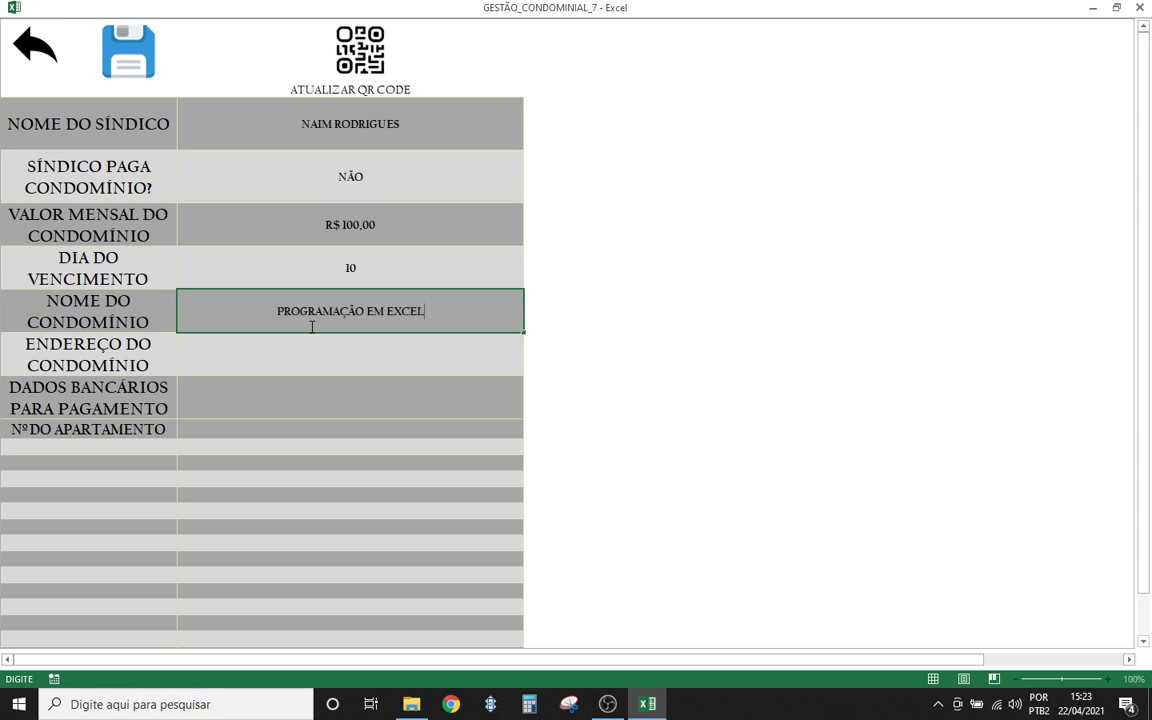
pyautogui.press('Return')
pyautogui.doubleClick(312, 359)
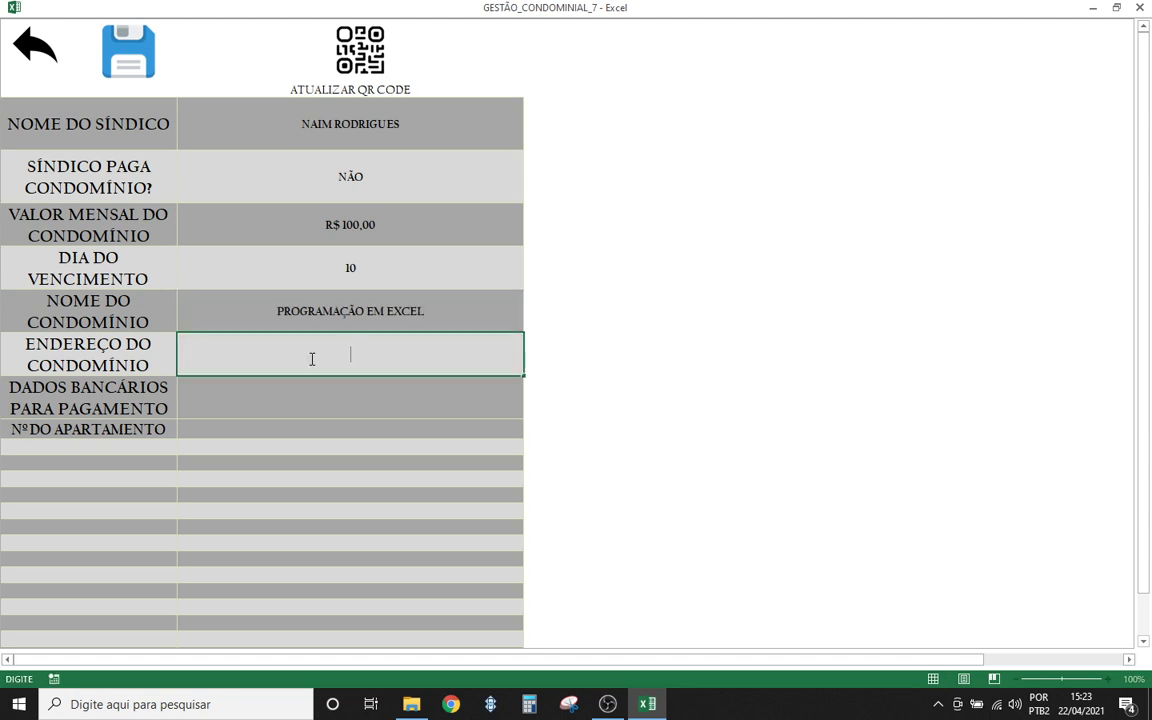
pyautogui.write('COLOQUE SEU ENDEREÇO')
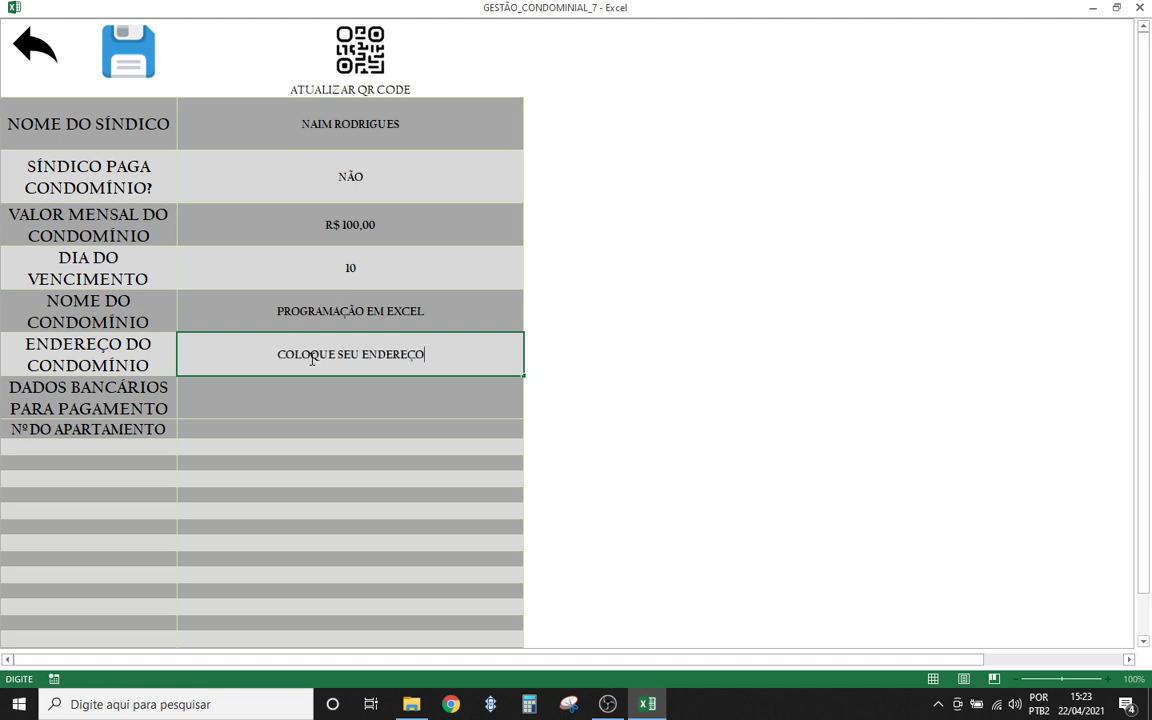
pyautogui.press('Up')
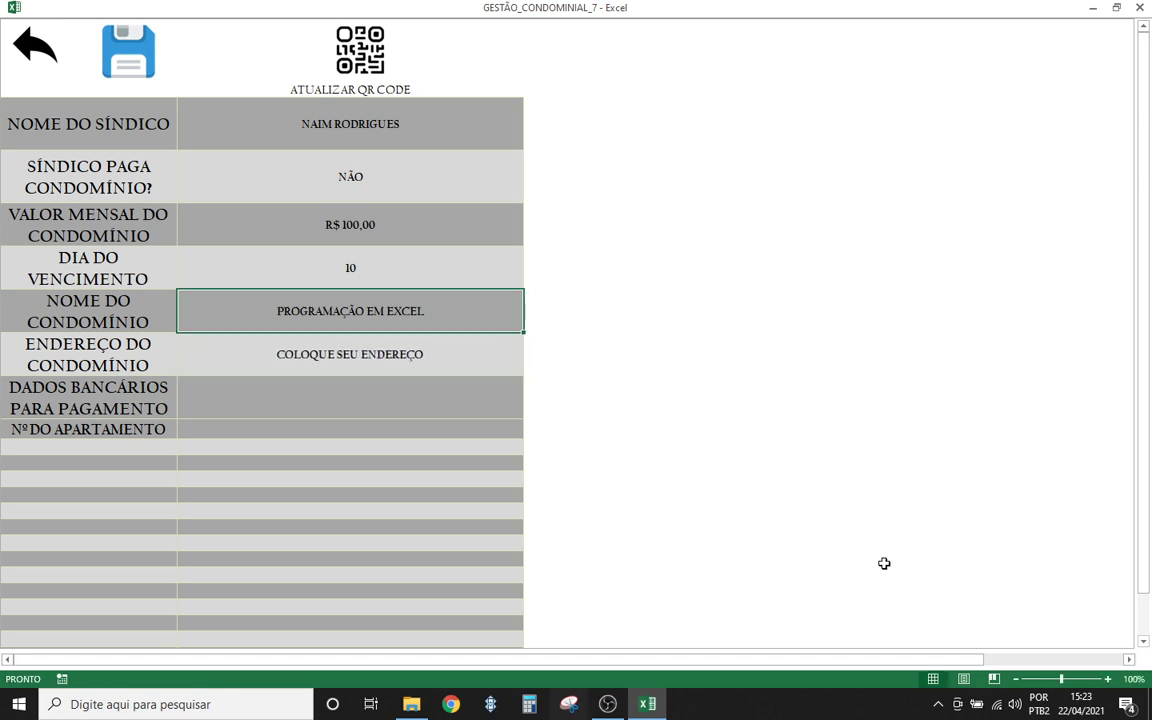
pyautogui.doubleClick(440, 357)
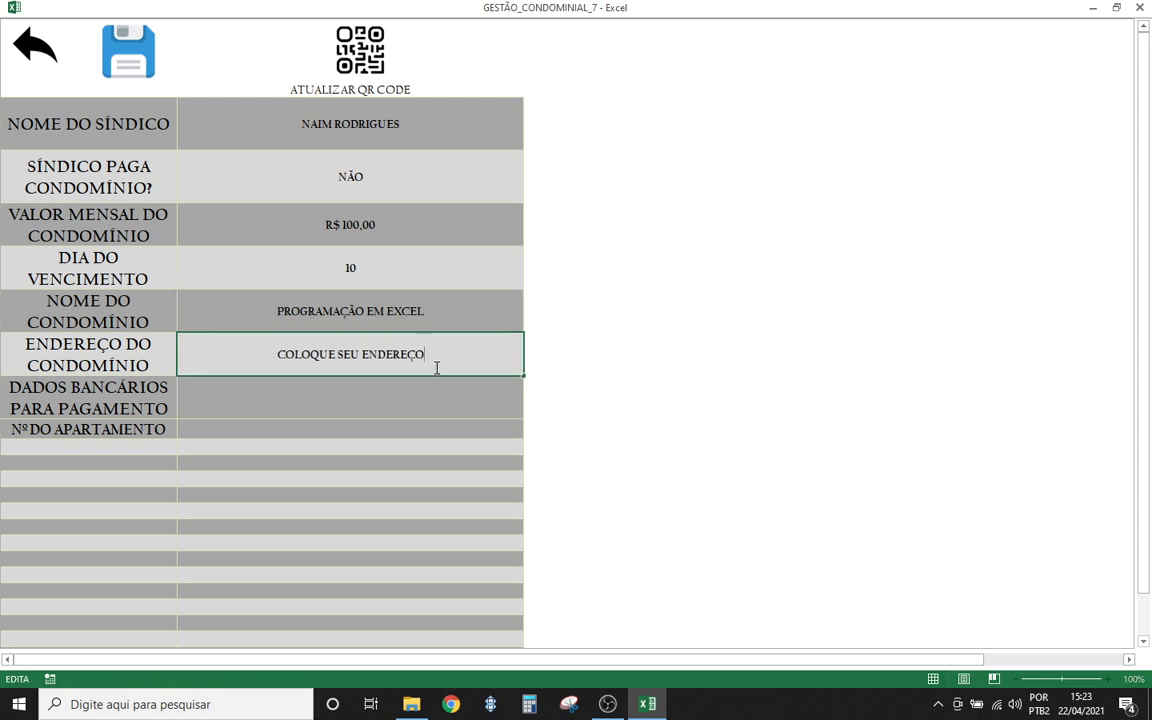
pyautogui.hotkey('alt', 'Return')
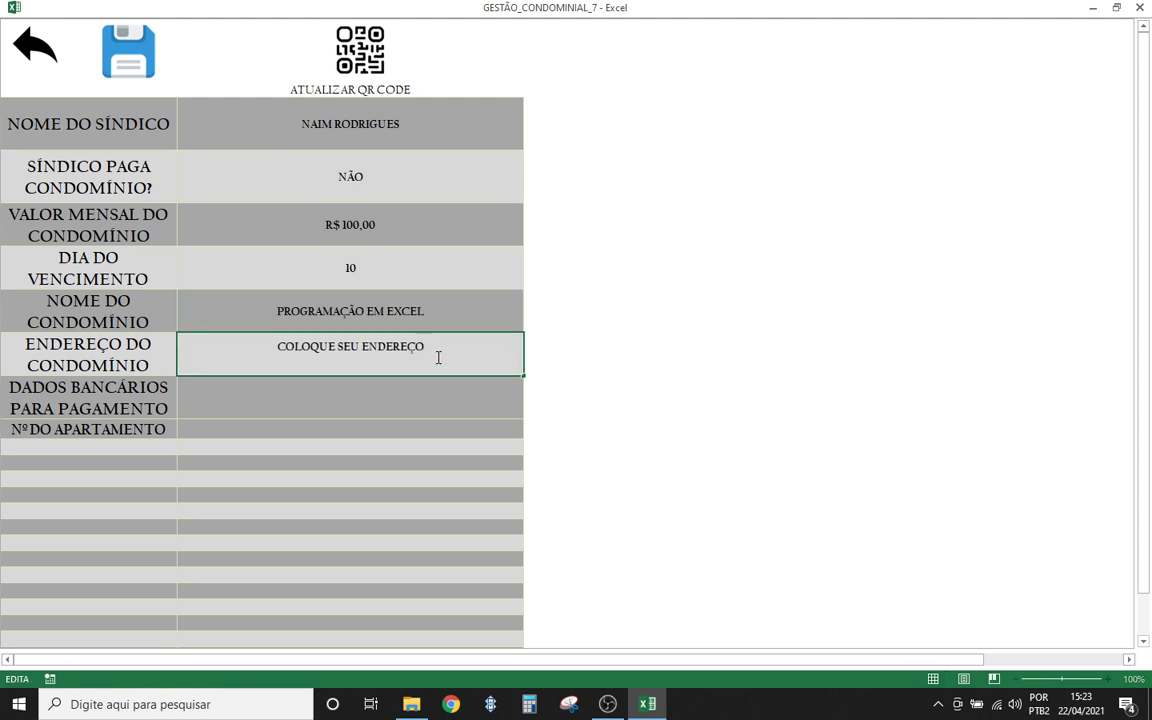
pyautogui.write('AQUI')
pyautogui.press('Return')
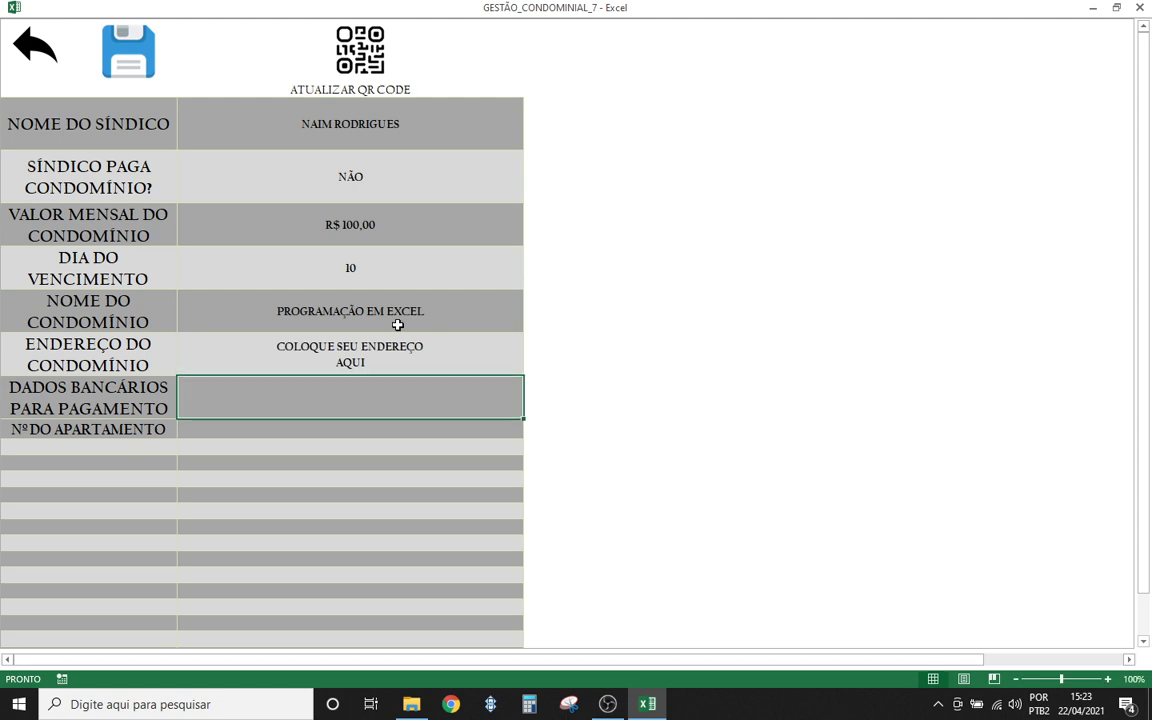
# - Enter the bank details as two lines, CONTA X and AGENCIA Y
pyautogui.write('CONTA X')
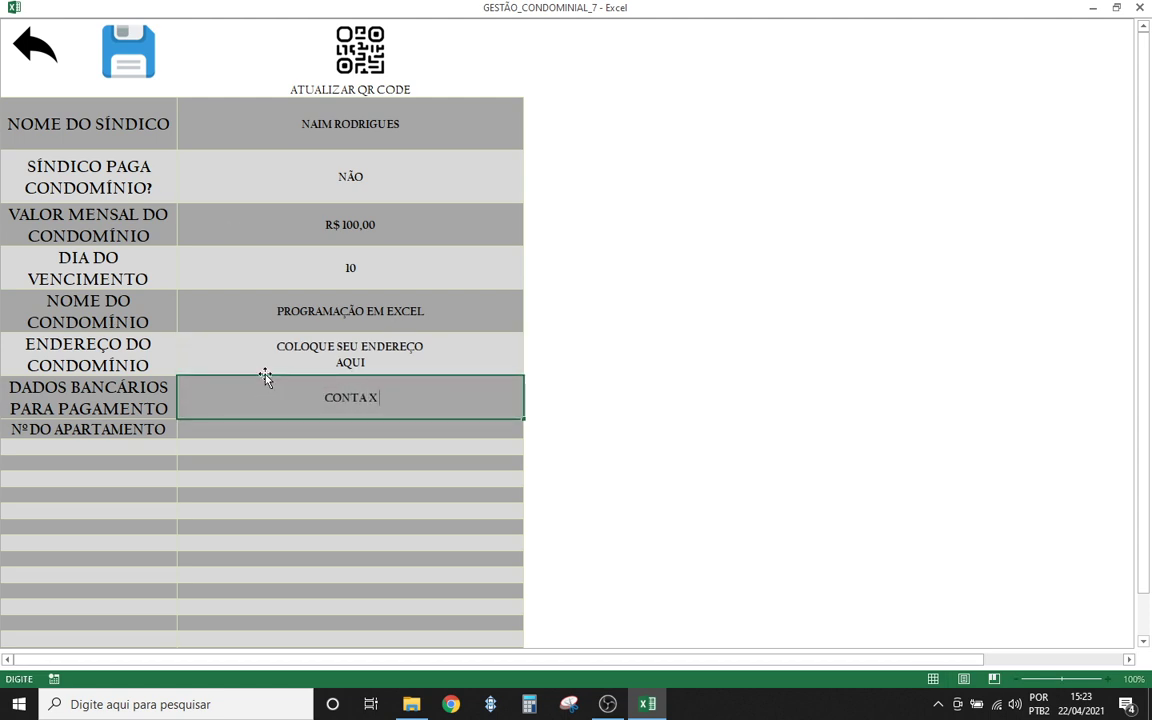
pyautogui.hotkey('alt', 'Return')
pyautogui.write('AGENCIA')
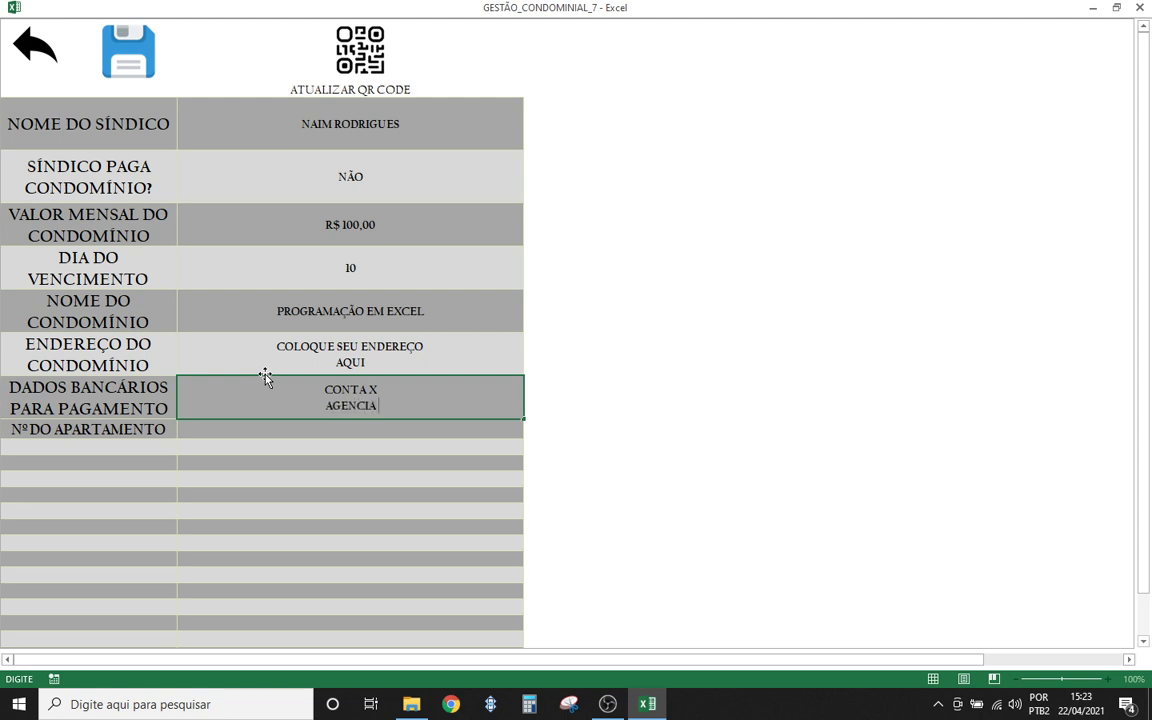
pyautogui.write(' Y')
pyautogui.click(269, 429)
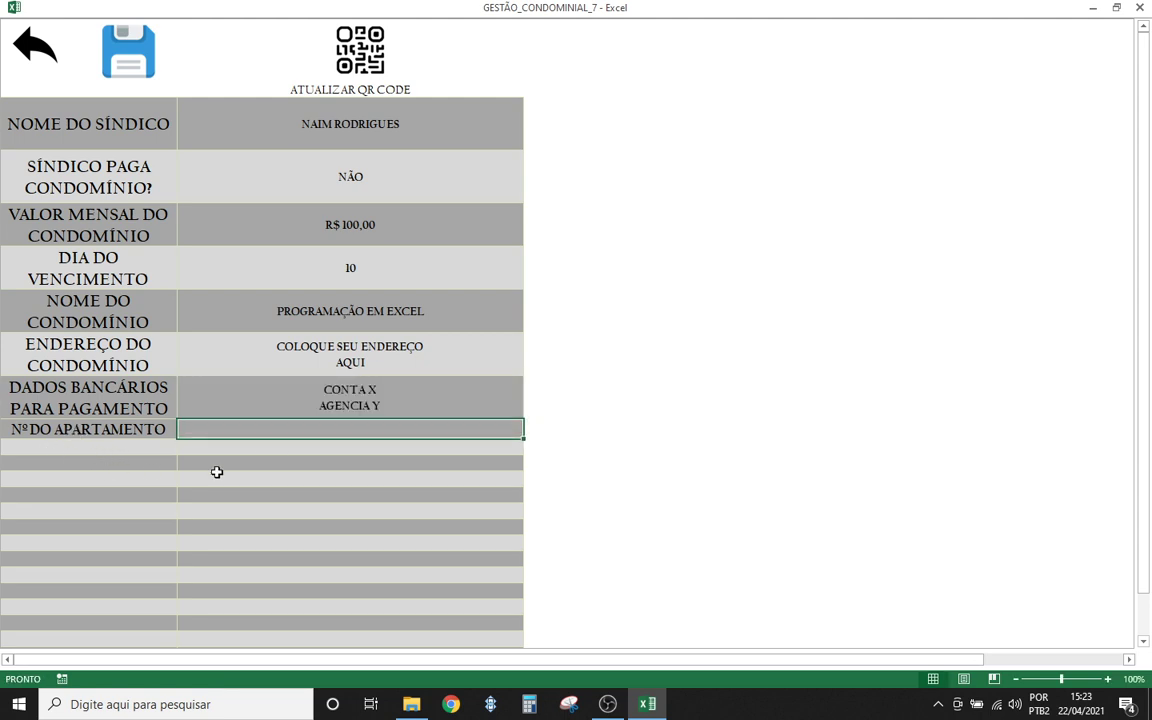
pyautogui.click(185, 450)
pyautogui.click(113, 447)
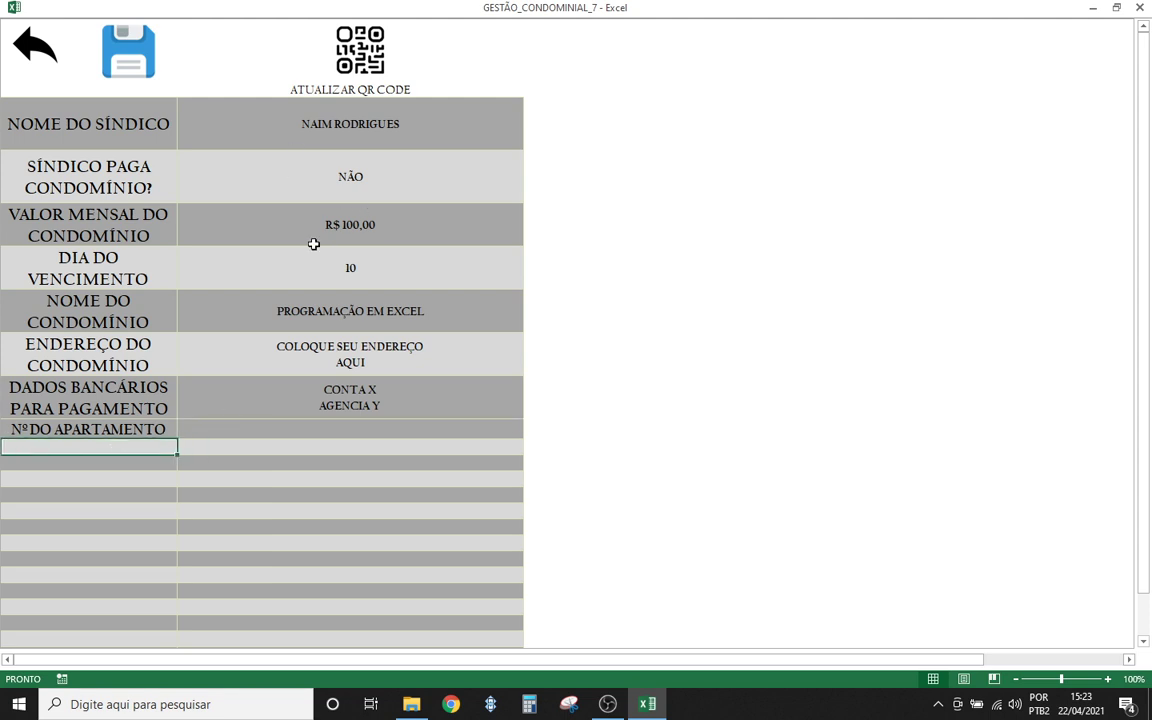
pyautogui.scroll(-1, 85, 473)
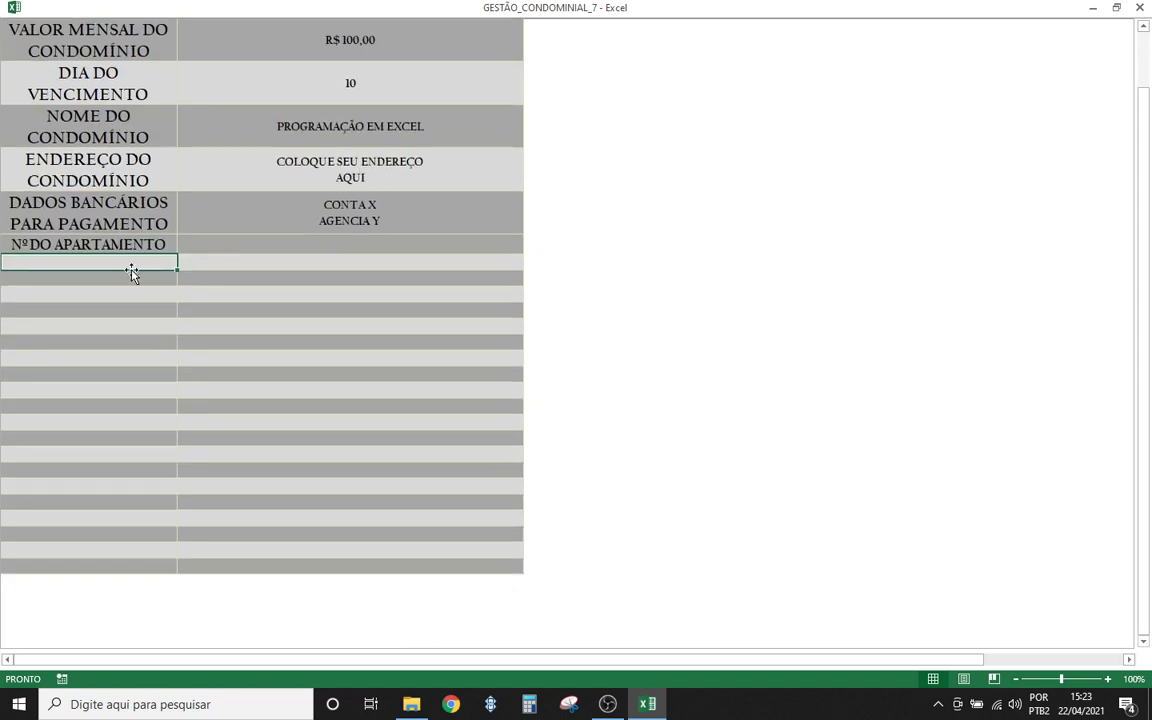
pyautogui.moveTo(130, 262); pyautogui.dragTo(213, 564)
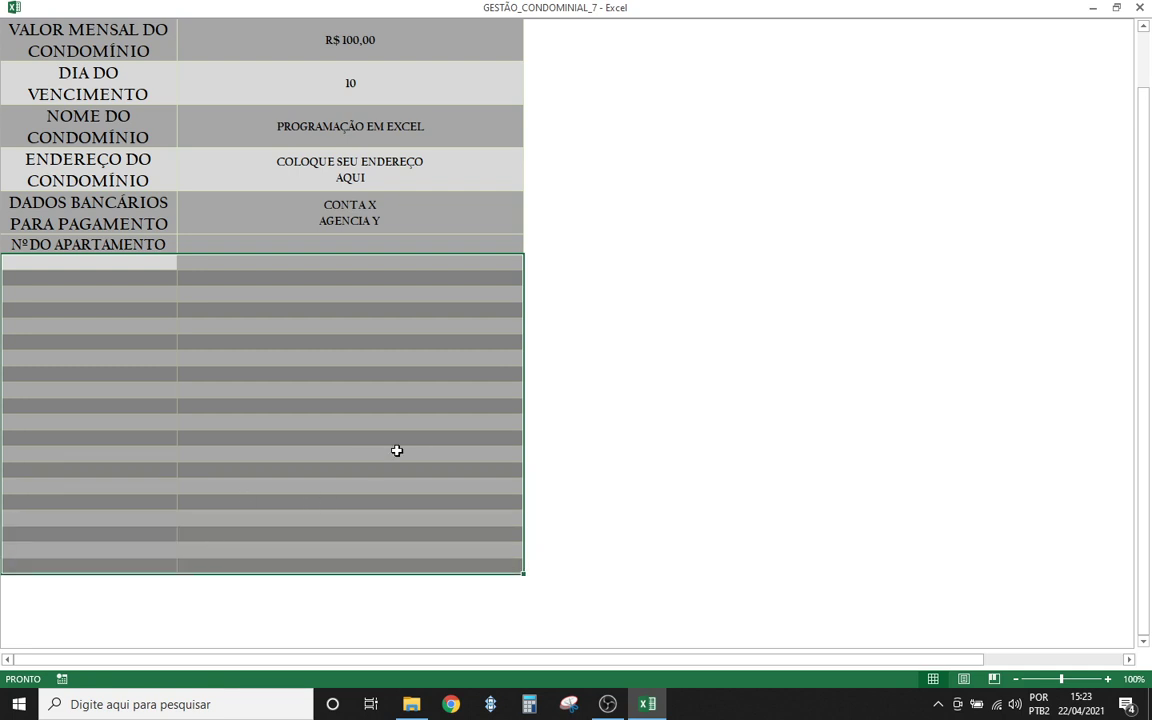
pyautogui.click(185, 356)
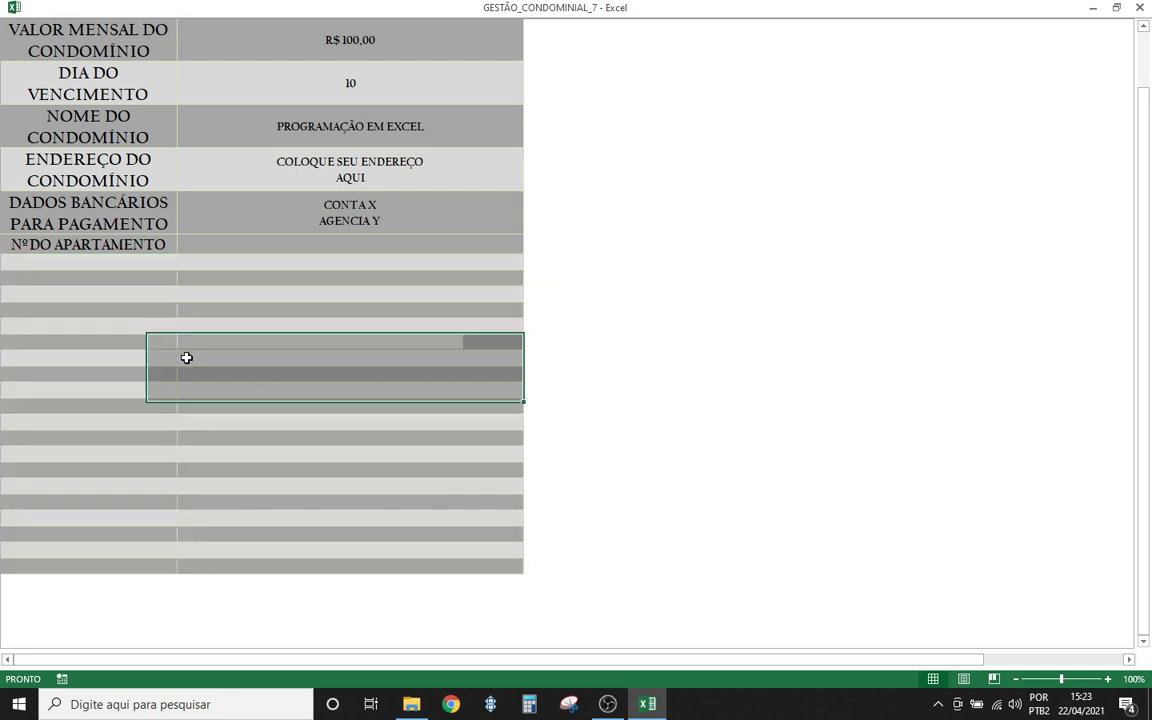
pyautogui.scroll(1, 136, 332)
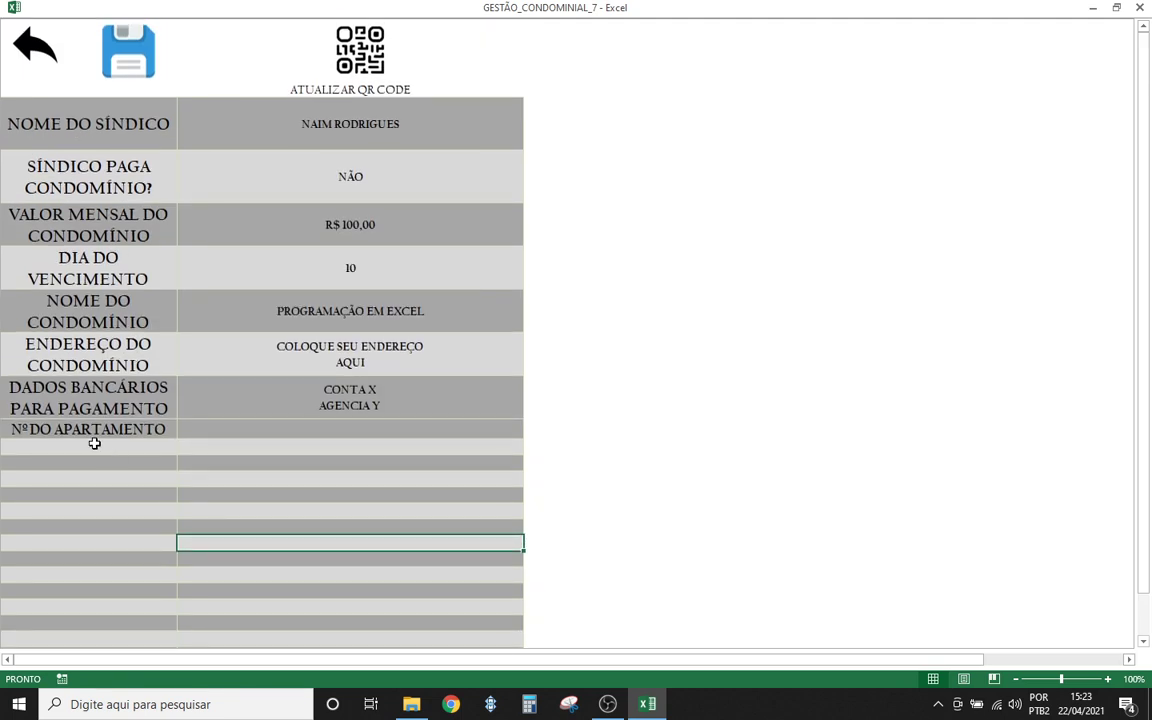
pyautogui.click(66, 449)
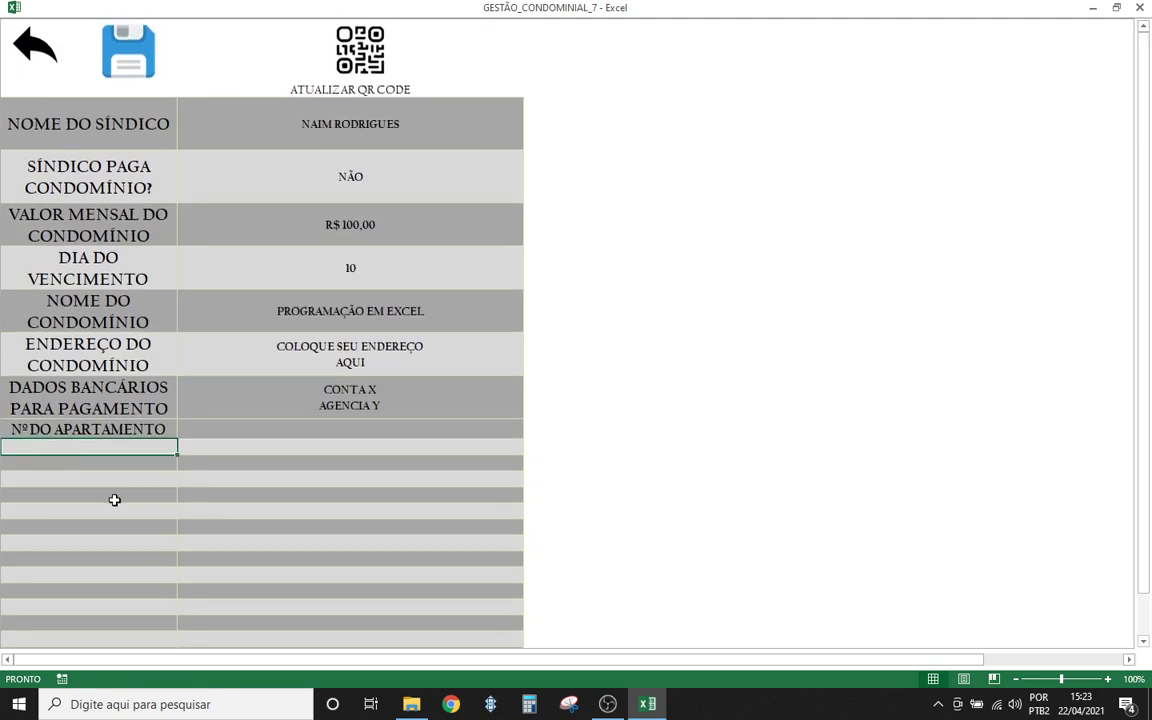
# - Enter apartments 101–104 and 201–204 down the Nº DO APARTAMENTO column
pyautogui.write('101')
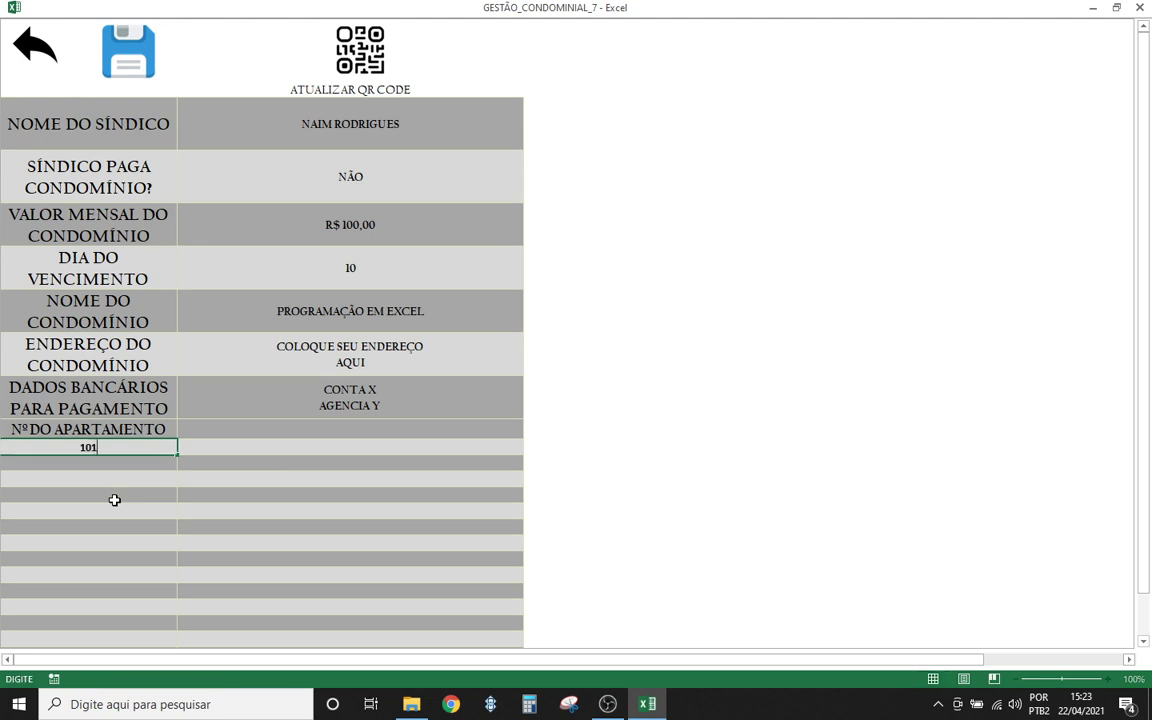
pyautogui.press('Return')
pyautogui.write('102')
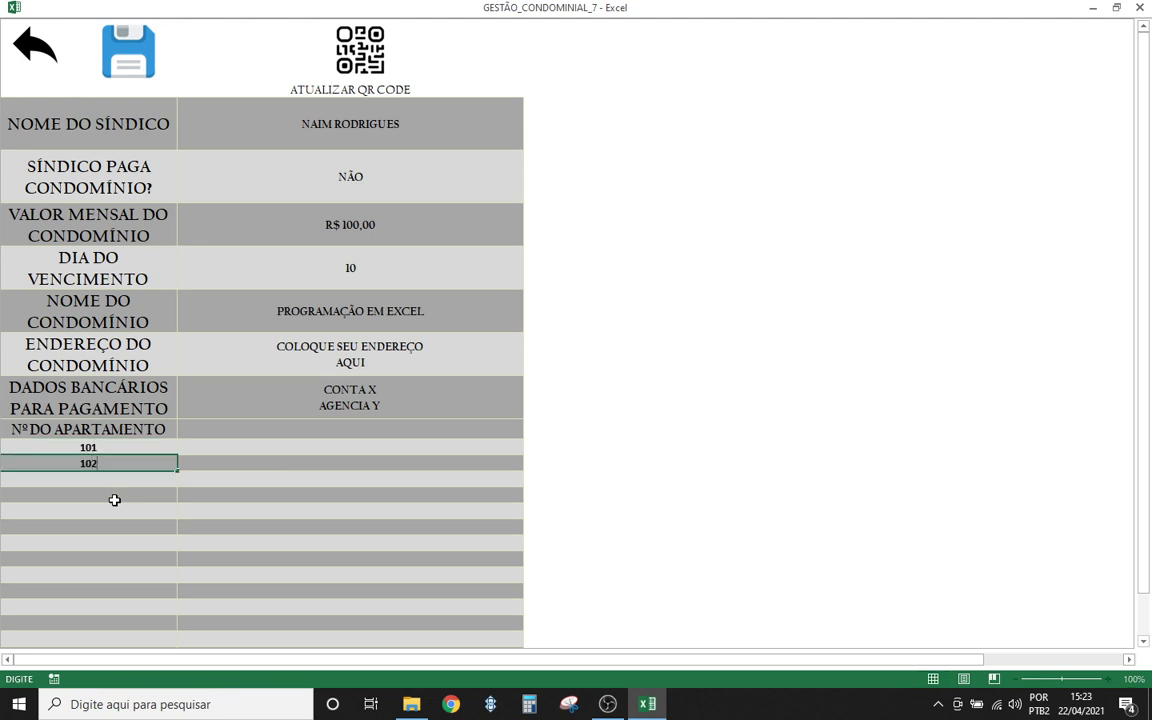
pyautogui.press('Return')
pyautogui.write('103')
pyautogui.press('Return')
pyautogui.press('Return')
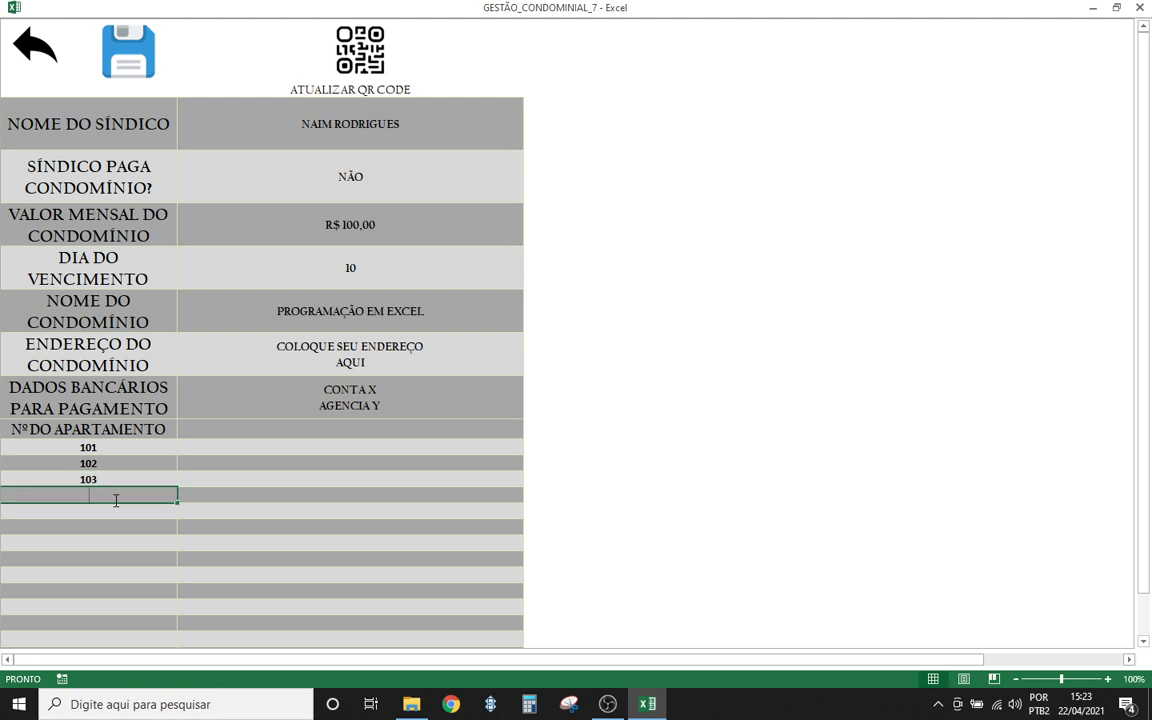
pyautogui.write('104')
pyautogui.press('Return')
pyautogui.write('201')
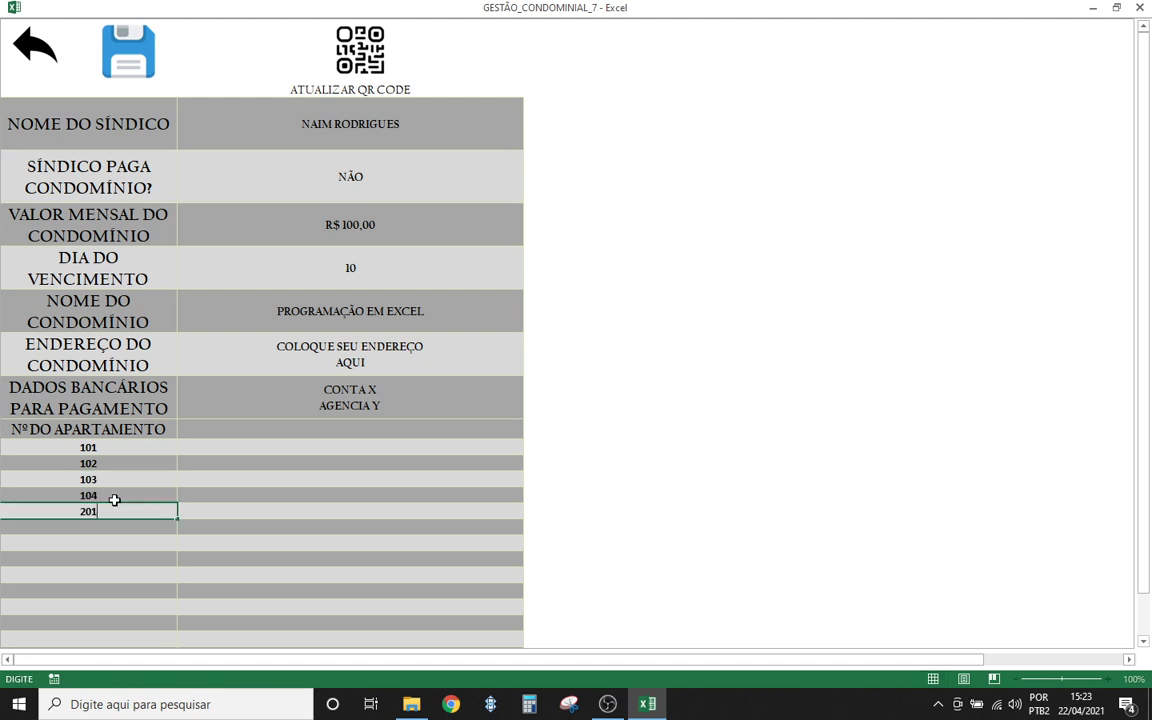
pyautogui.press('Return')
pyautogui.write('202')
pyautogui.press('Return')
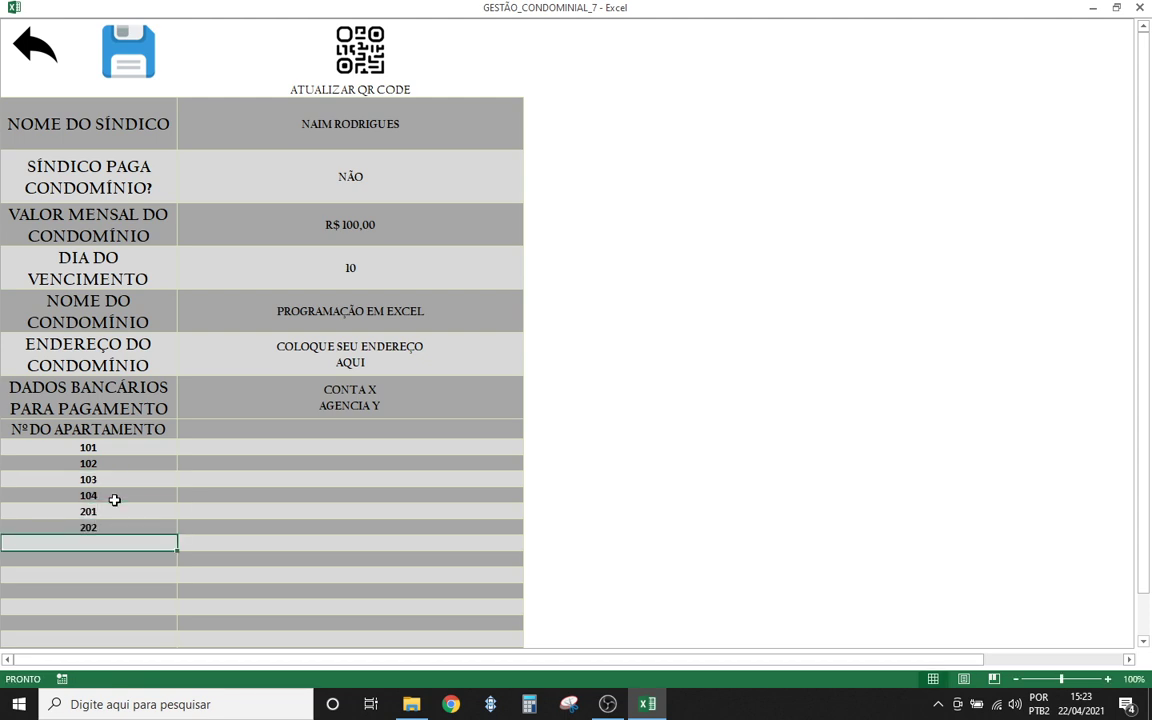
pyautogui.write('203')
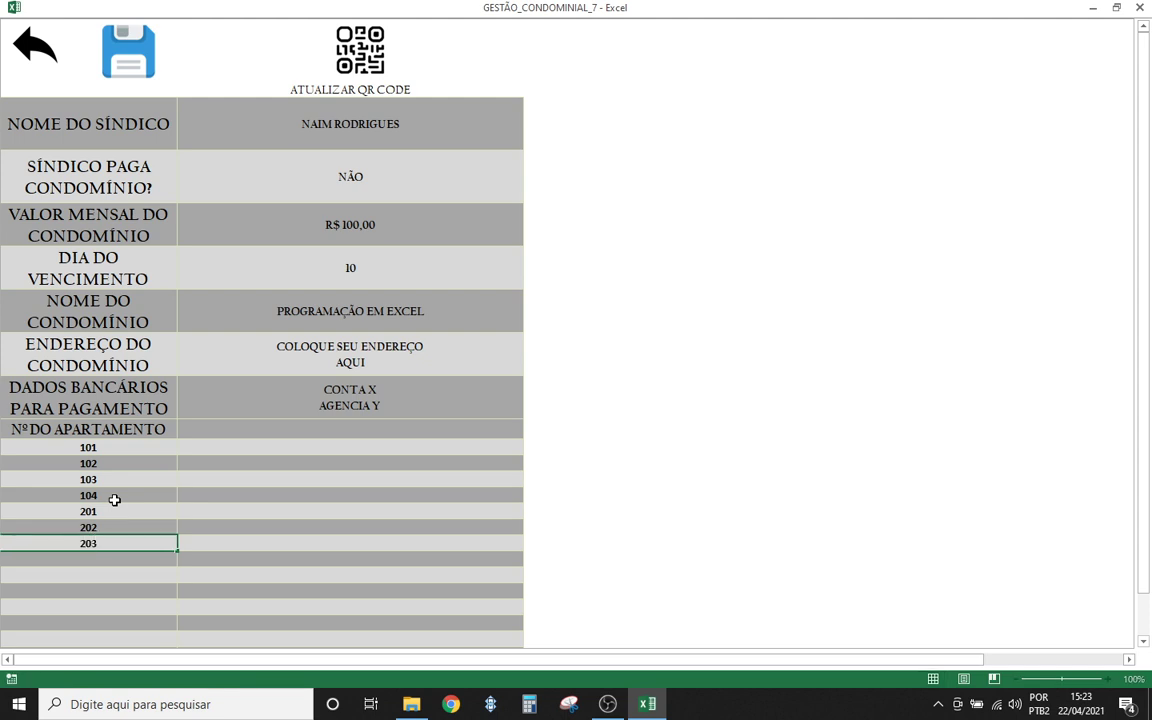
pyautogui.press('Return')
pyautogui.write('204')
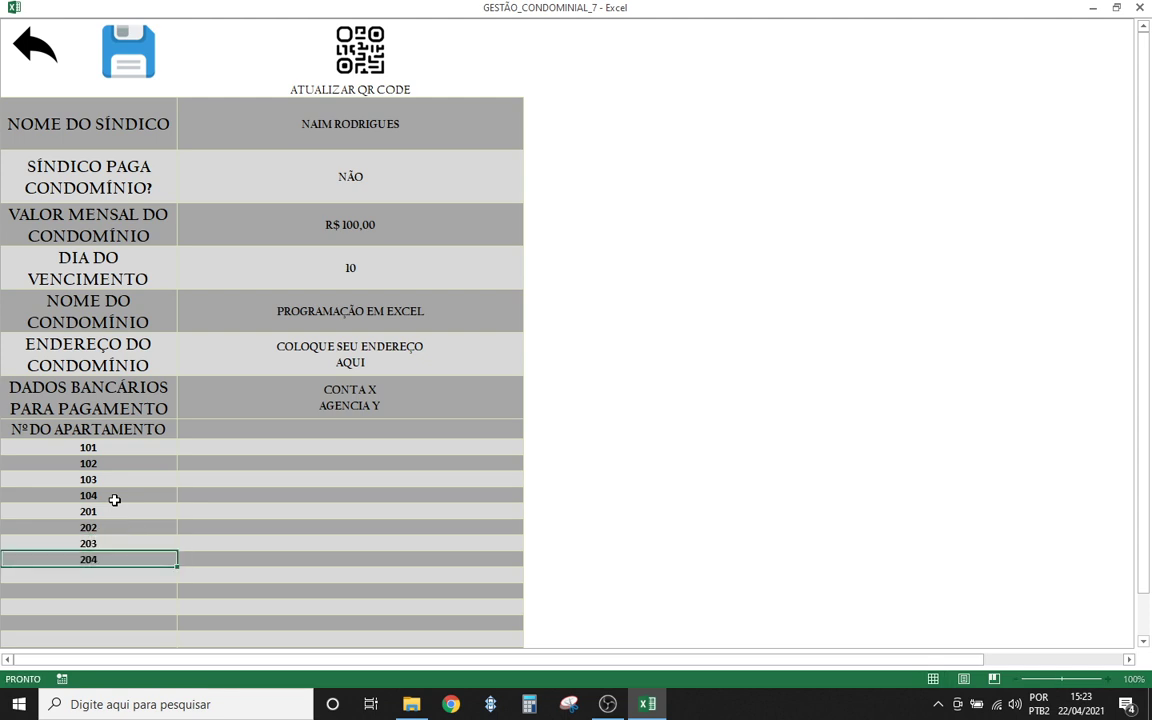
pyautogui.press('Return')
# - Continue the list with apartments 301–304 and 401–403
pyautogui.write('301')
pyautogui.press('Return')
pyautogui.write('302')
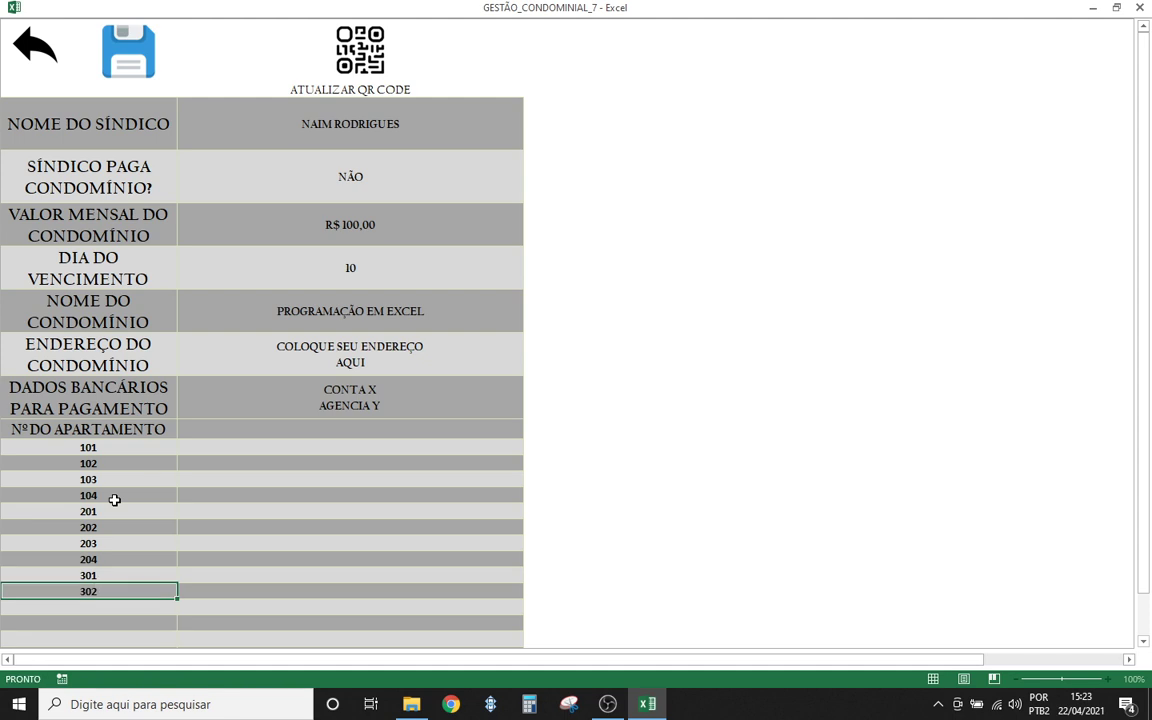
pyautogui.press('Return')
pyautogui.write('303')
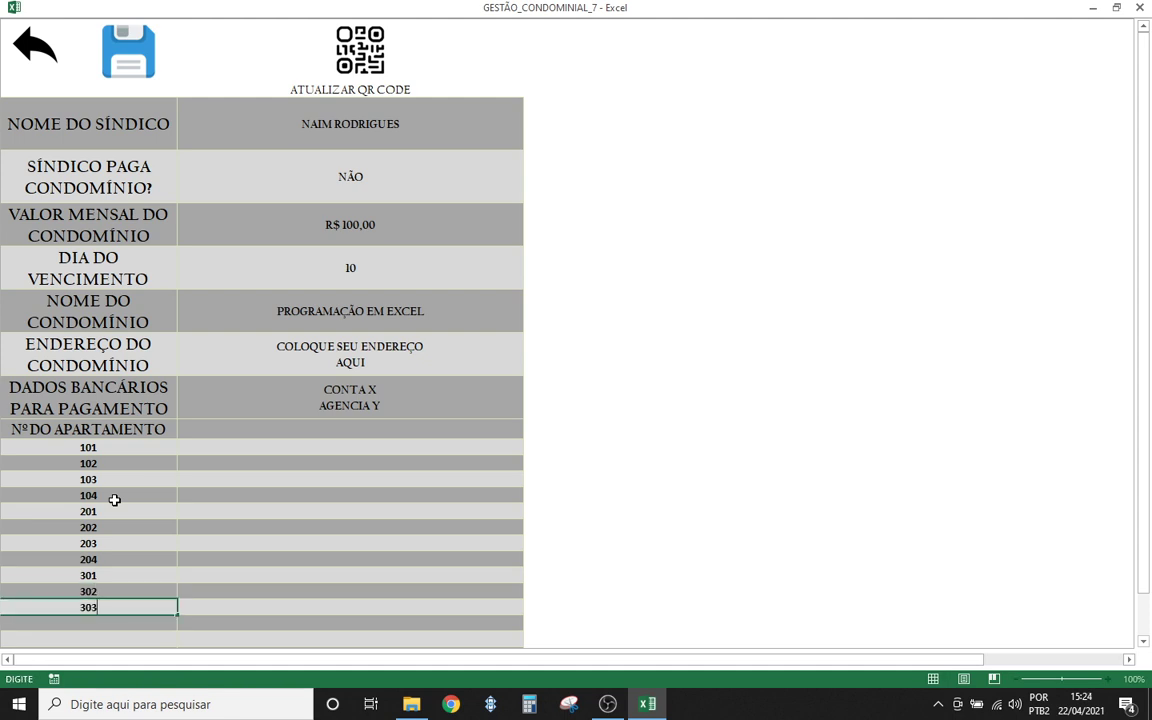
pyautogui.press('Return')
pyautogui.write('304')
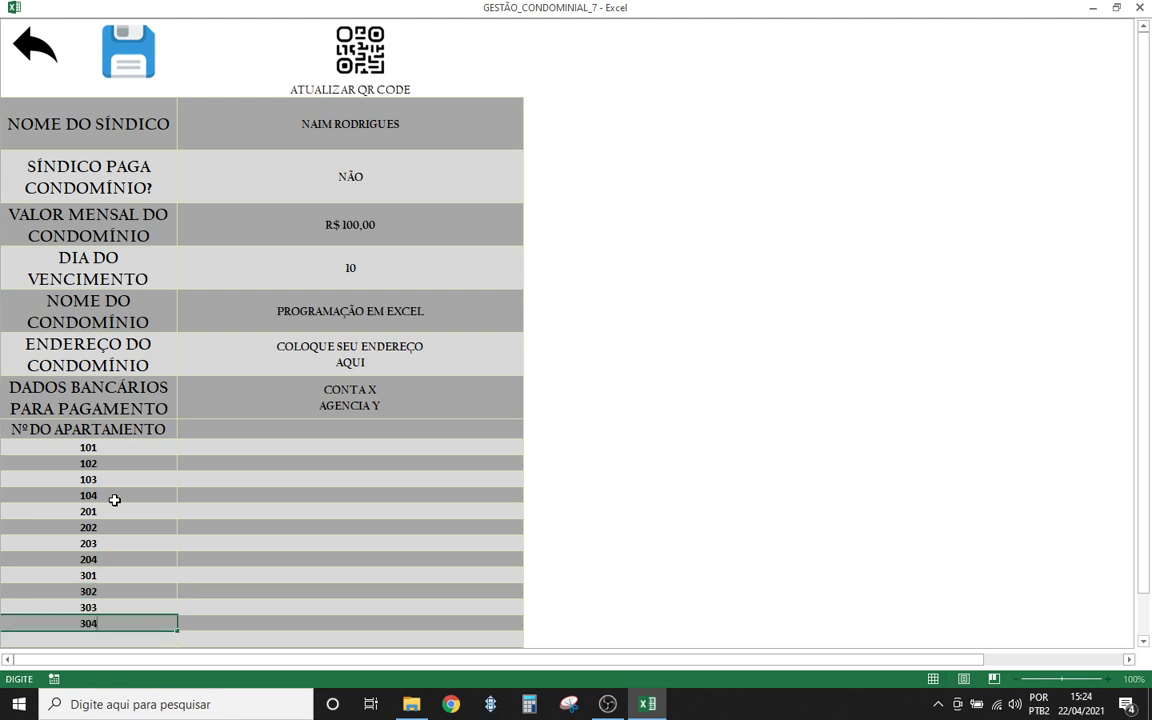
pyautogui.press('Return')
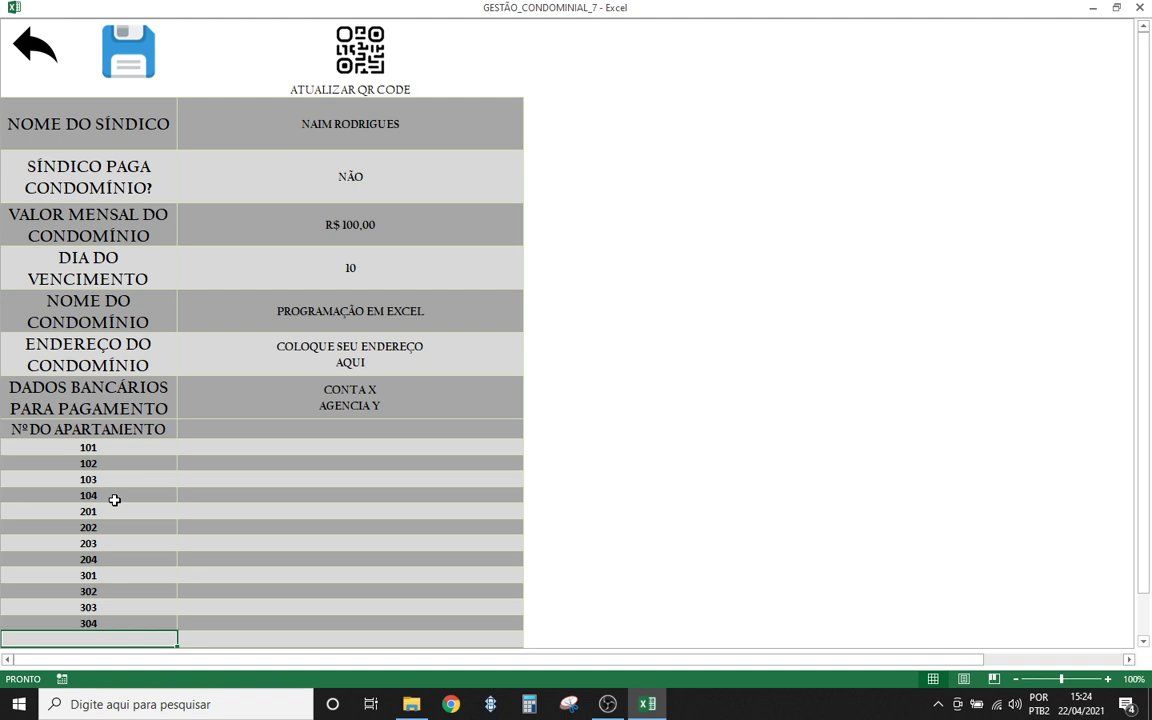
pyautogui.write('401')
pyautogui.press('Return')
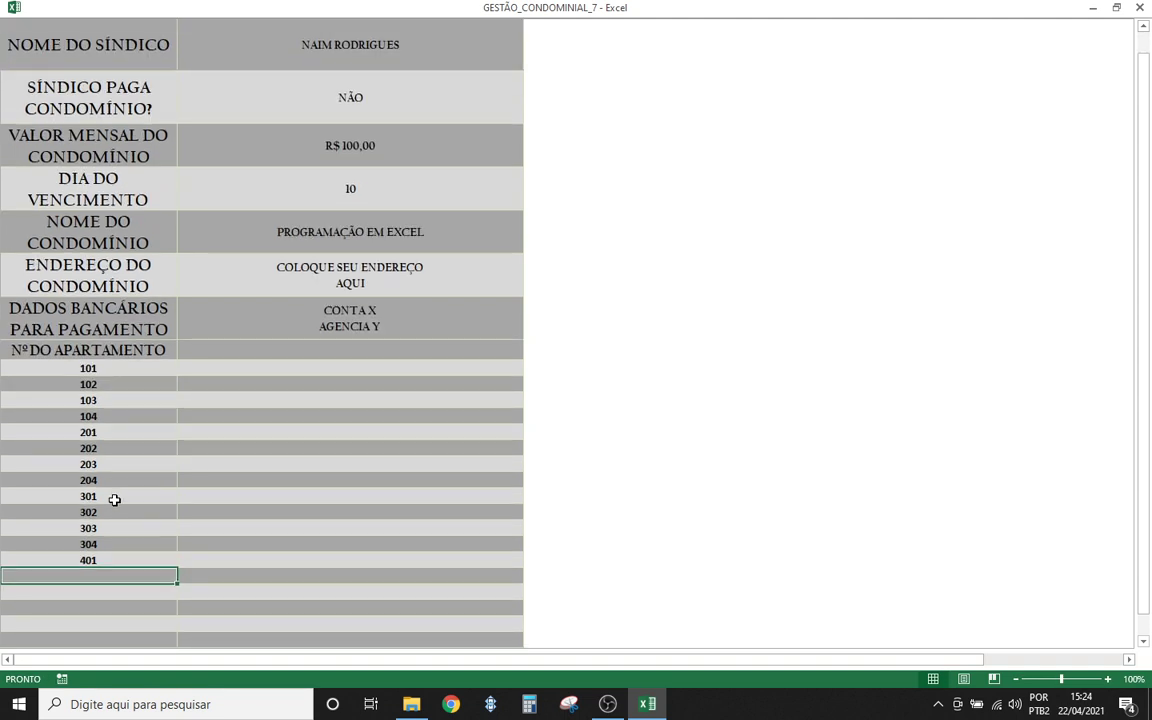
pyautogui.write('402')
pyautogui.press('Return')
pyautogui.write('4')
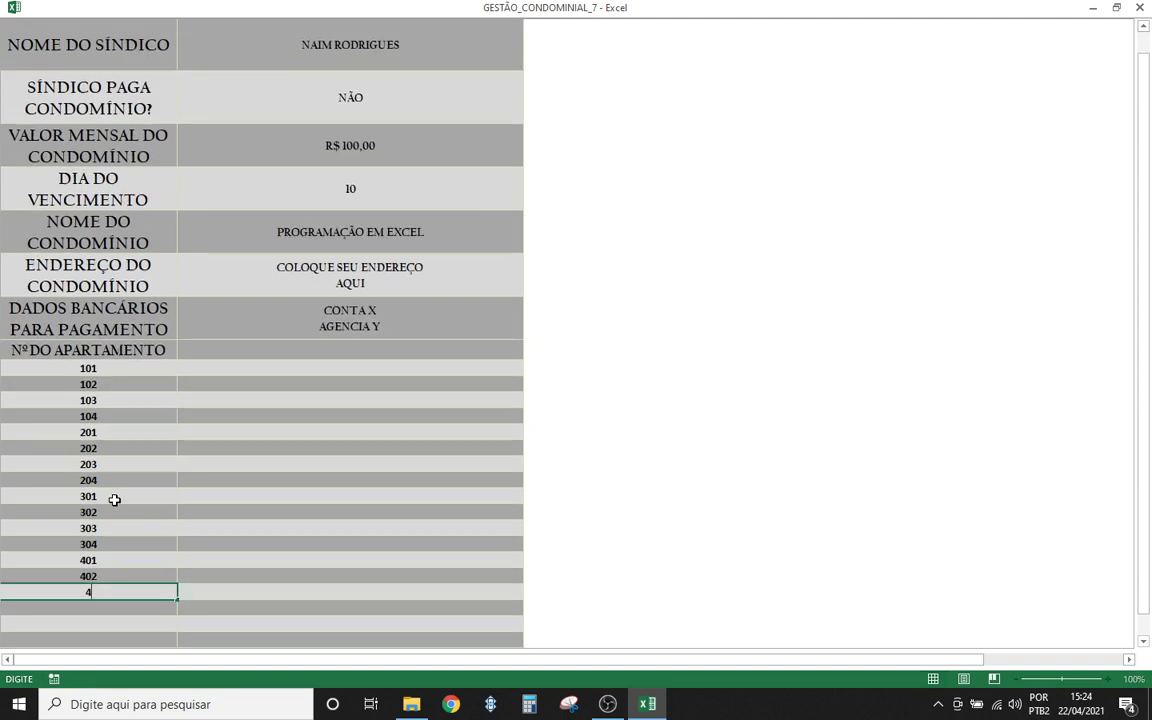
pyautogui.write('03')
pyautogui.press('Return')
pyautogui.write('404')
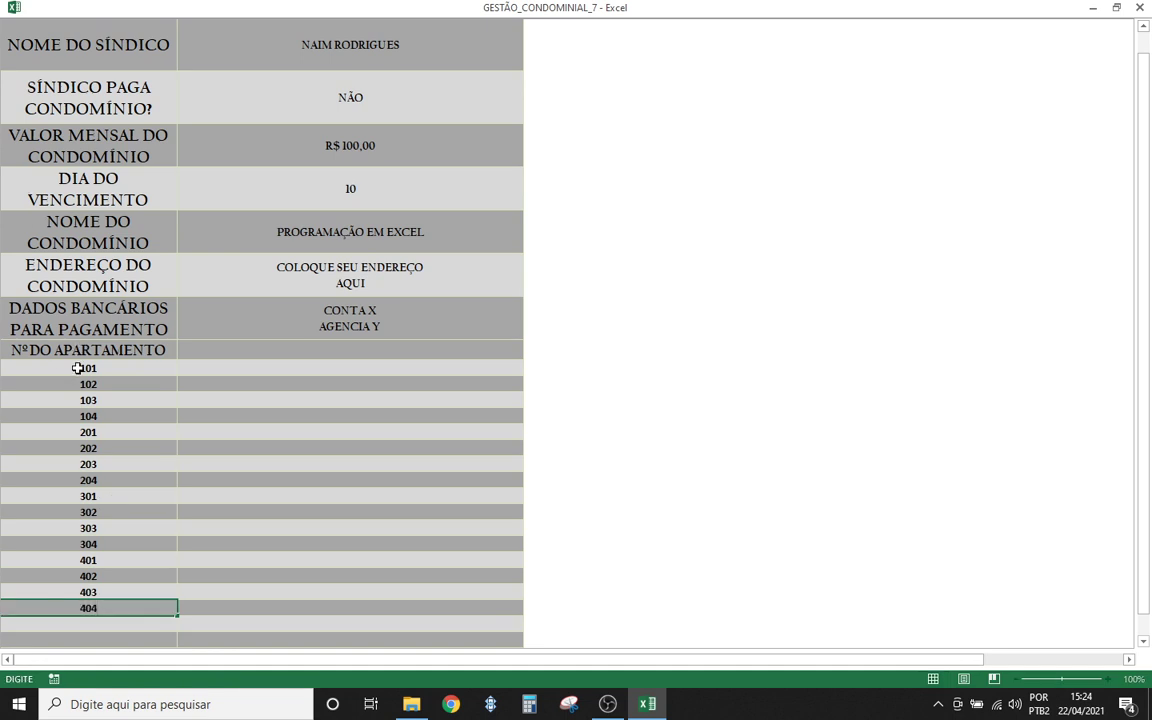
# - Change the SÍNDICO PAGA CONDOMÍNIO? answer from NÃO to SIM via its dropdown
pyautogui.moveTo(77, 368); pyautogui.dragTo(116, 604)
pyautogui.click(399, 530)
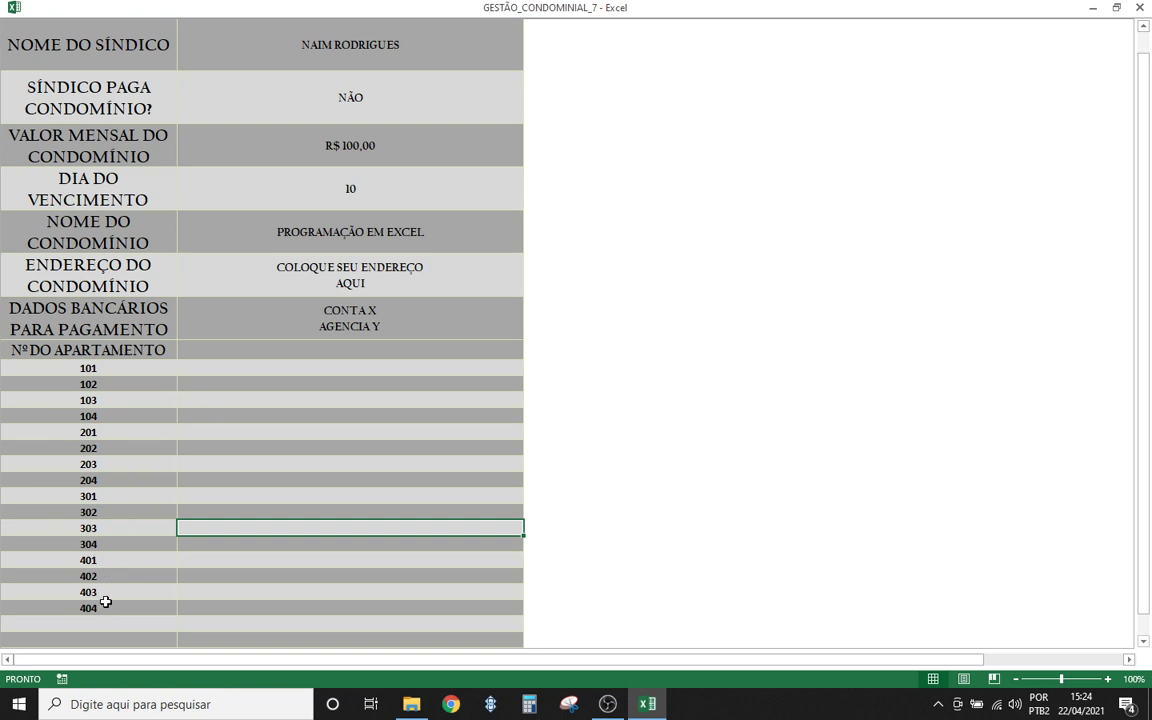
pyautogui.scroll(2, 241, 374)
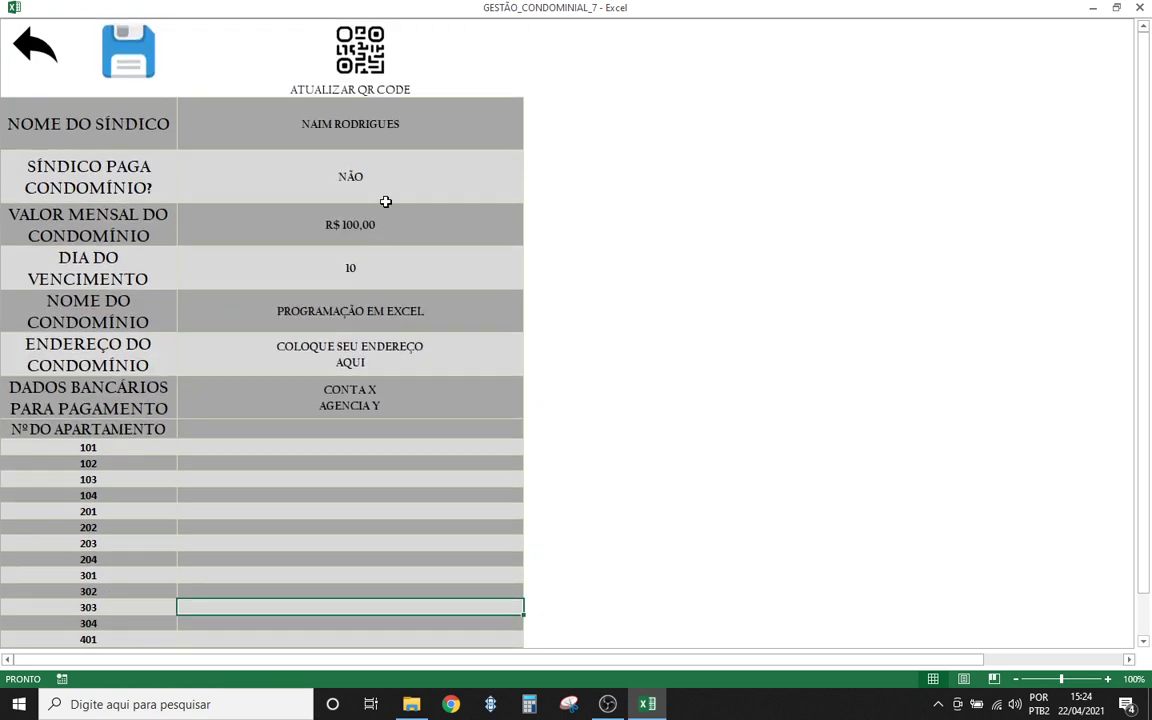
pyautogui.click(383, 188)
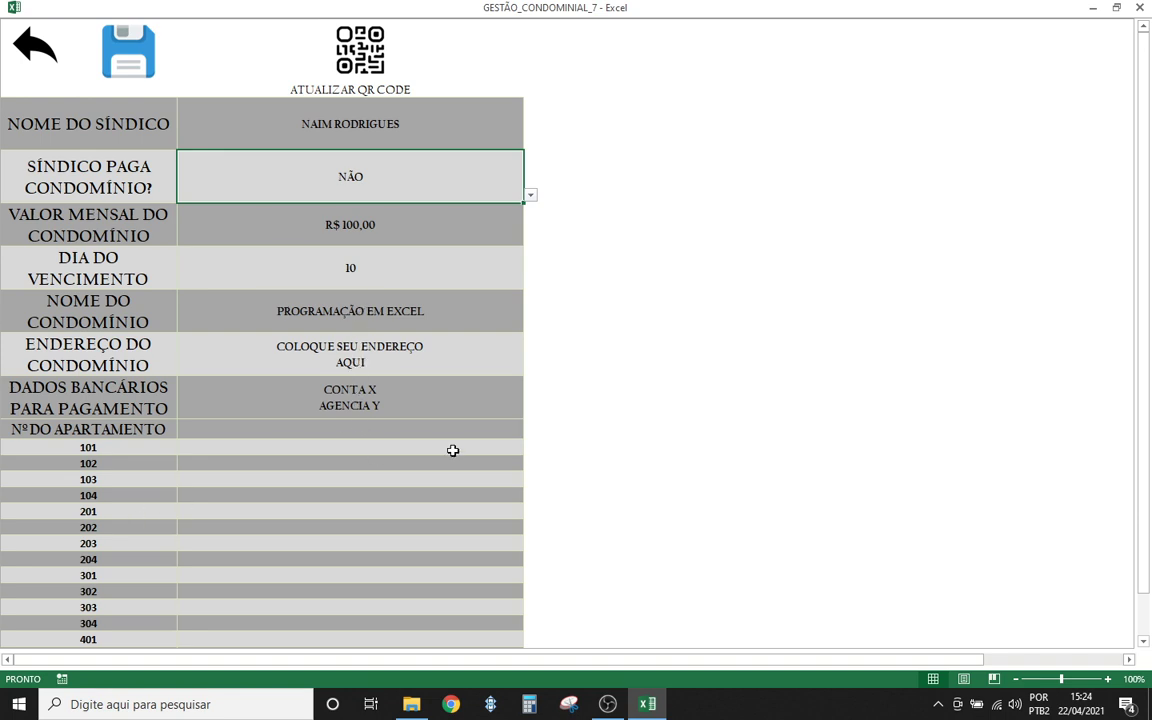
pyautogui.click(339, 494)
pyautogui.click(453, 193)
pyautogui.click(530, 196)
pyautogui.click(339, 211)
pyautogui.click(296, 229)
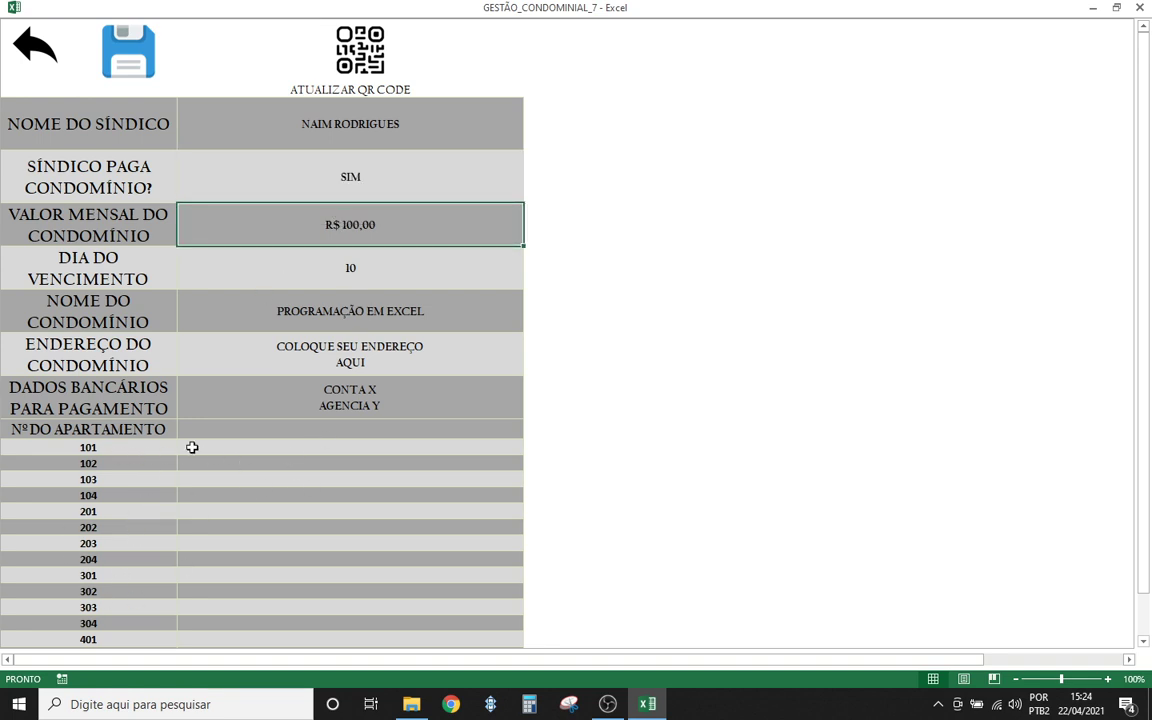
# - Enter the síndico's name as occupant beside apartment 101 and copy it
pyautogui.click(224, 448)
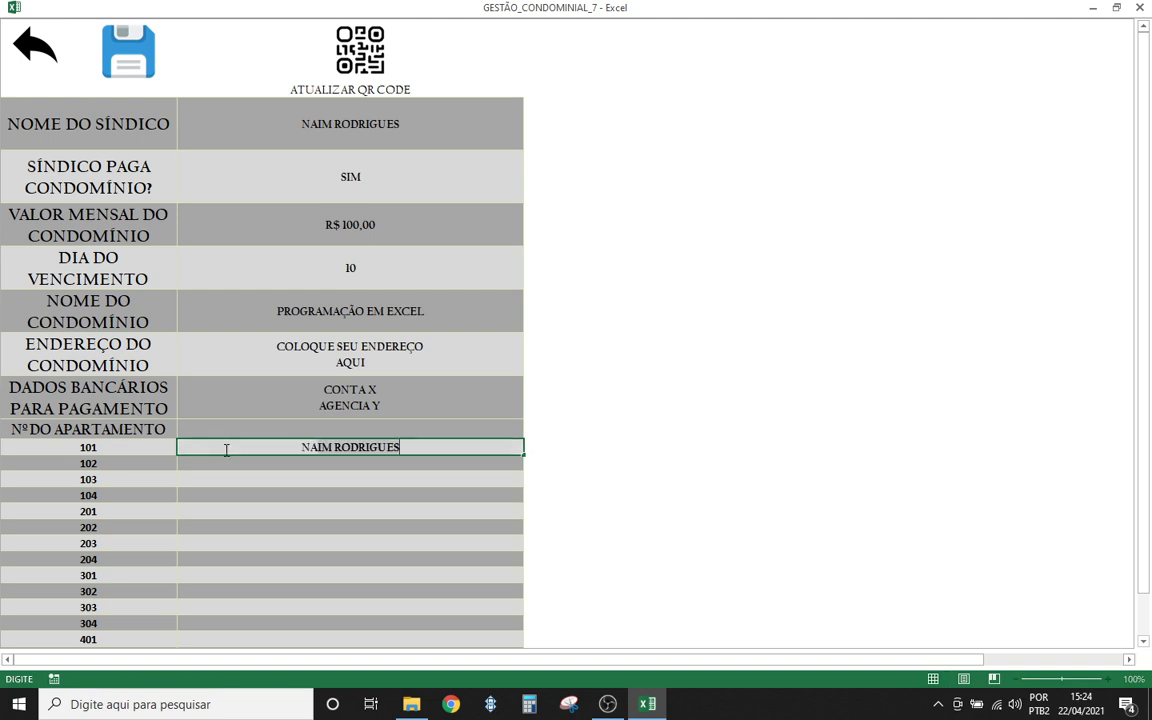
pyautogui.press('Return')
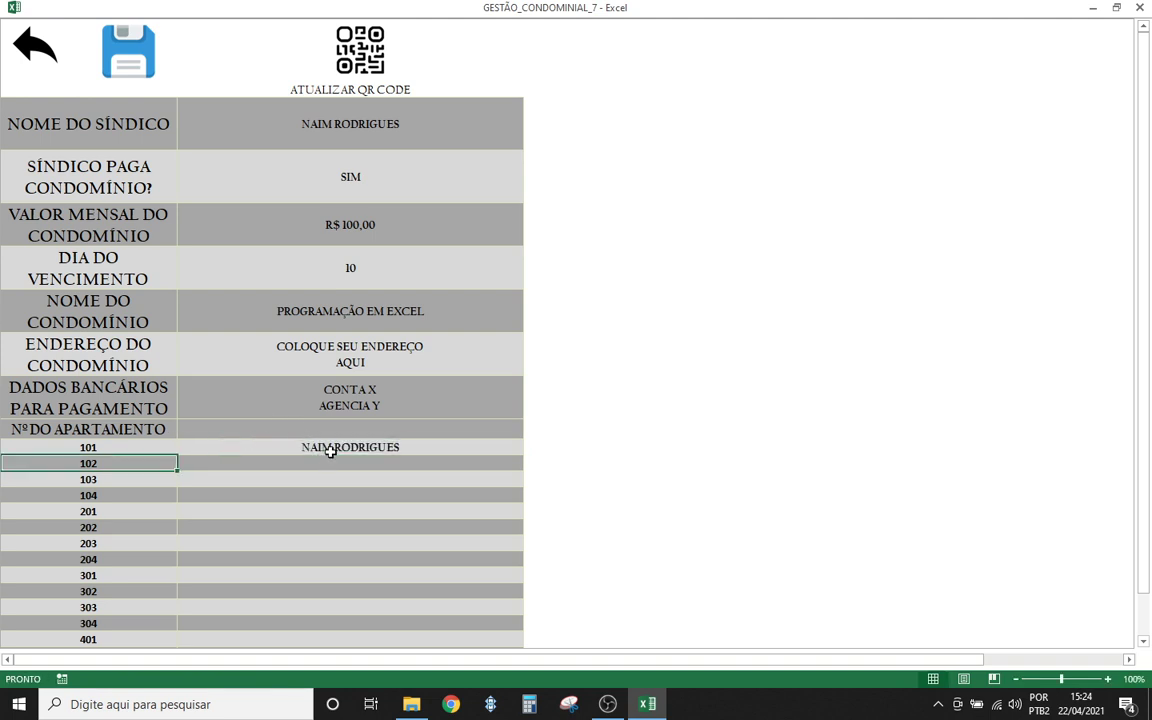
pyautogui.click(333, 449)
pyautogui.hotkey('ctrl', 'c')
# - Paste the name beside apartments 103 and 201, undoing a stray paste at 102
pyautogui.click(322, 463)
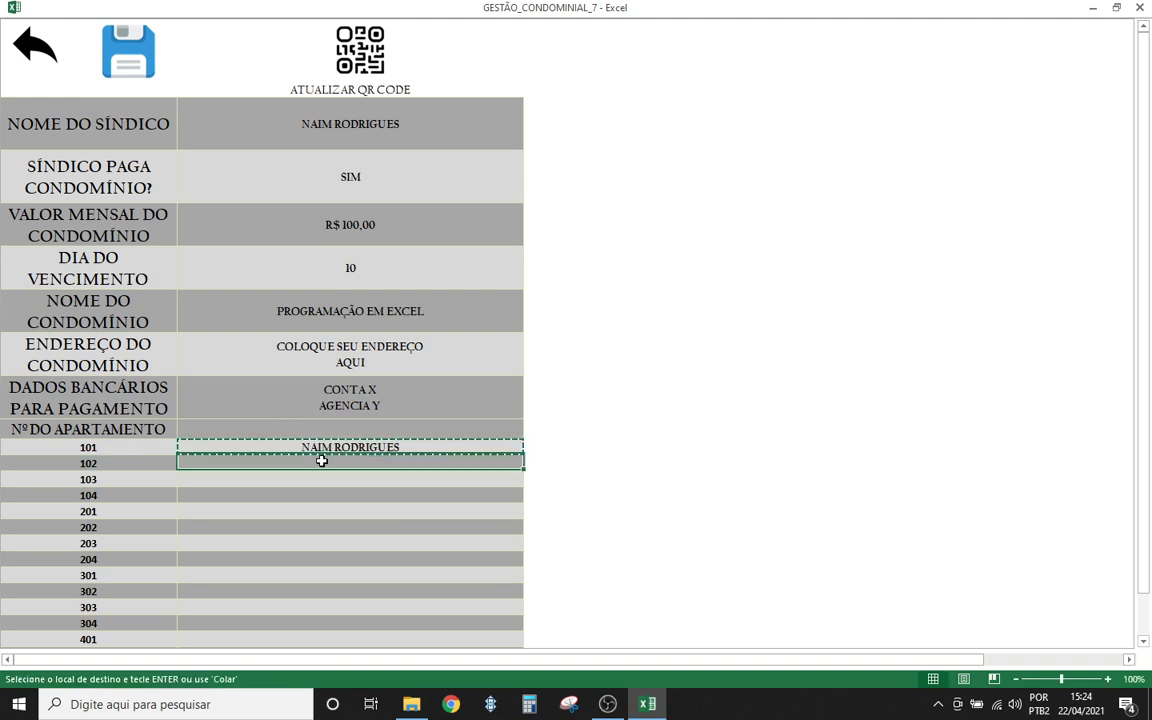
pyautogui.hotkey('ctrl', 'v')
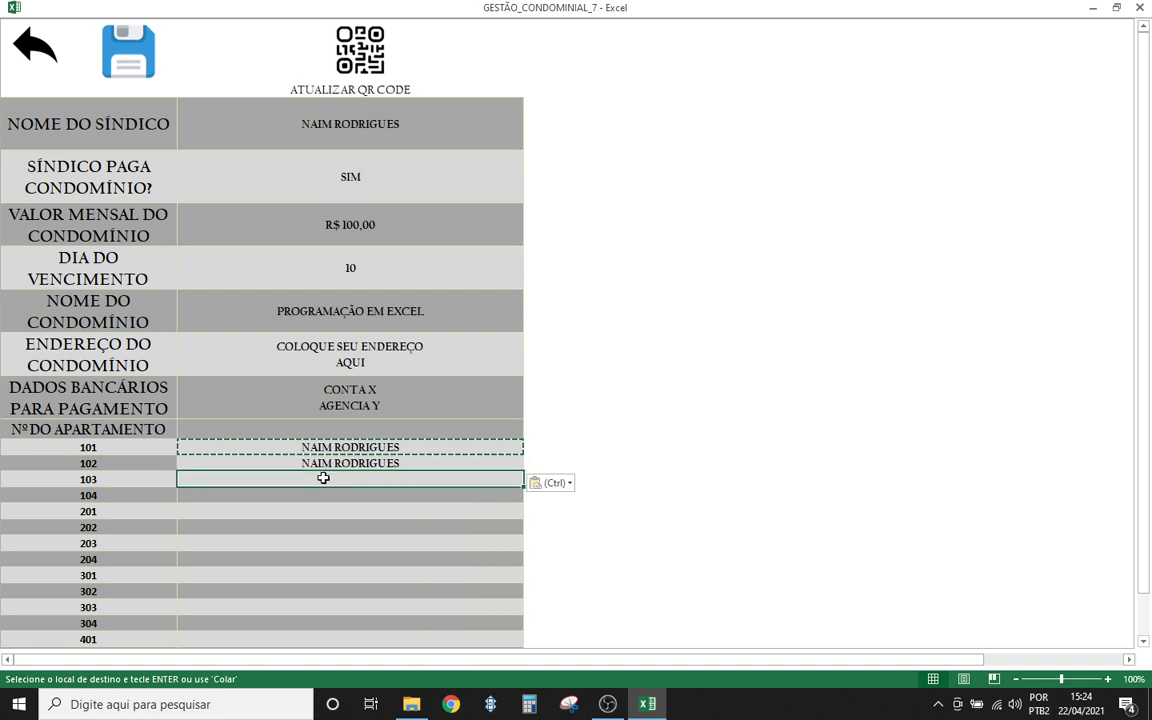
pyautogui.hotkey('ctrl', 'z')
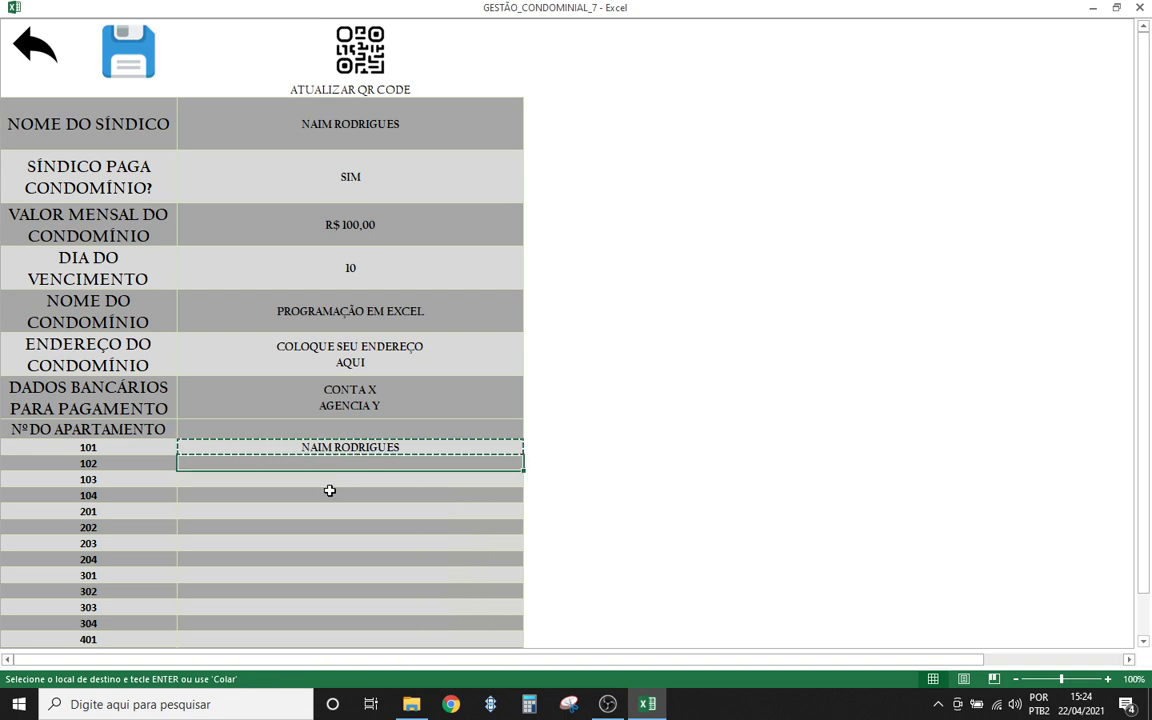
pyautogui.click(322, 481)
pyautogui.hotkey('ctrl', 'v')
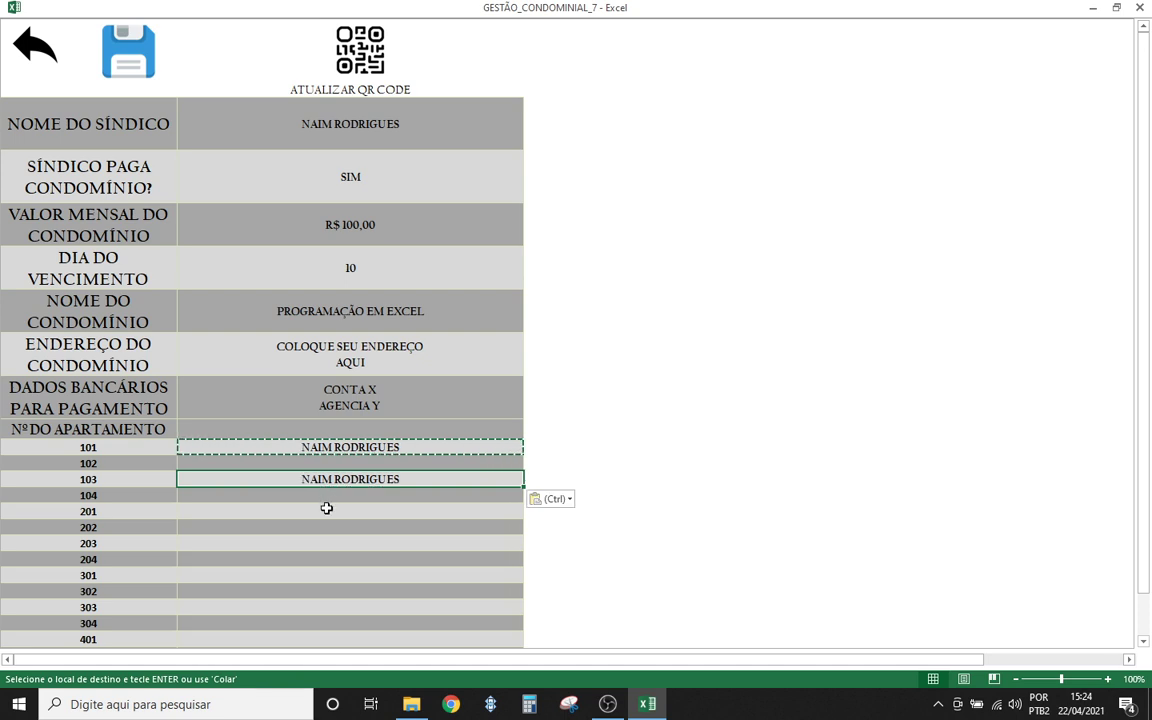
pyautogui.click(325, 510)
pyautogui.hotkey('ctrl', 'v')
pyautogui.click(320, 495)
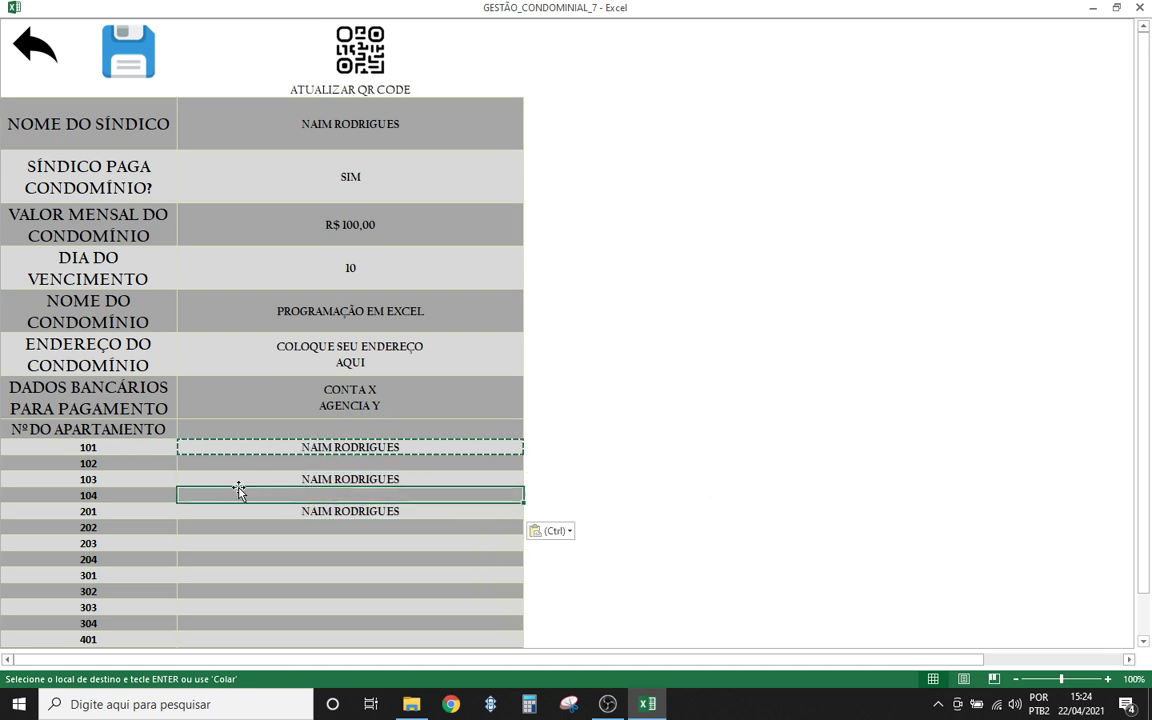
pyautogui.click(309, 560)
pyautogui.press('Escape')
pyautogui.click(391, 463)
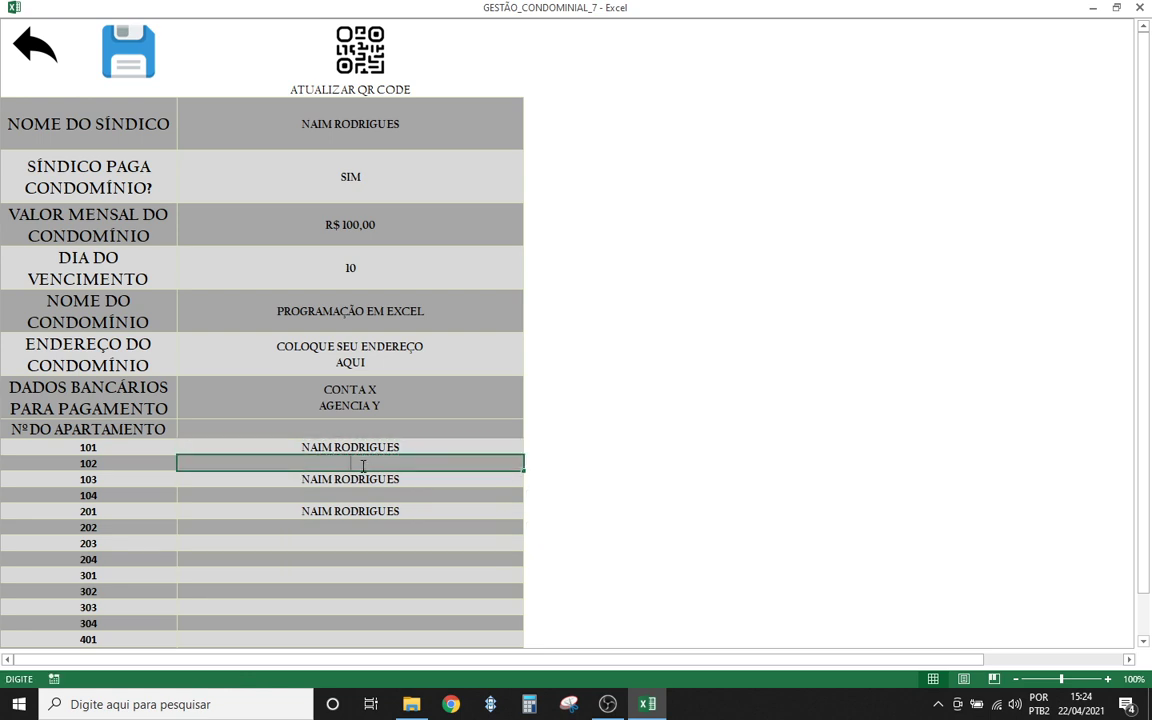
pyautogui.click(411, 497)
pyautogui.scroll(-2, 359, 365)
pyautogui.scroll(2, 340, 395)
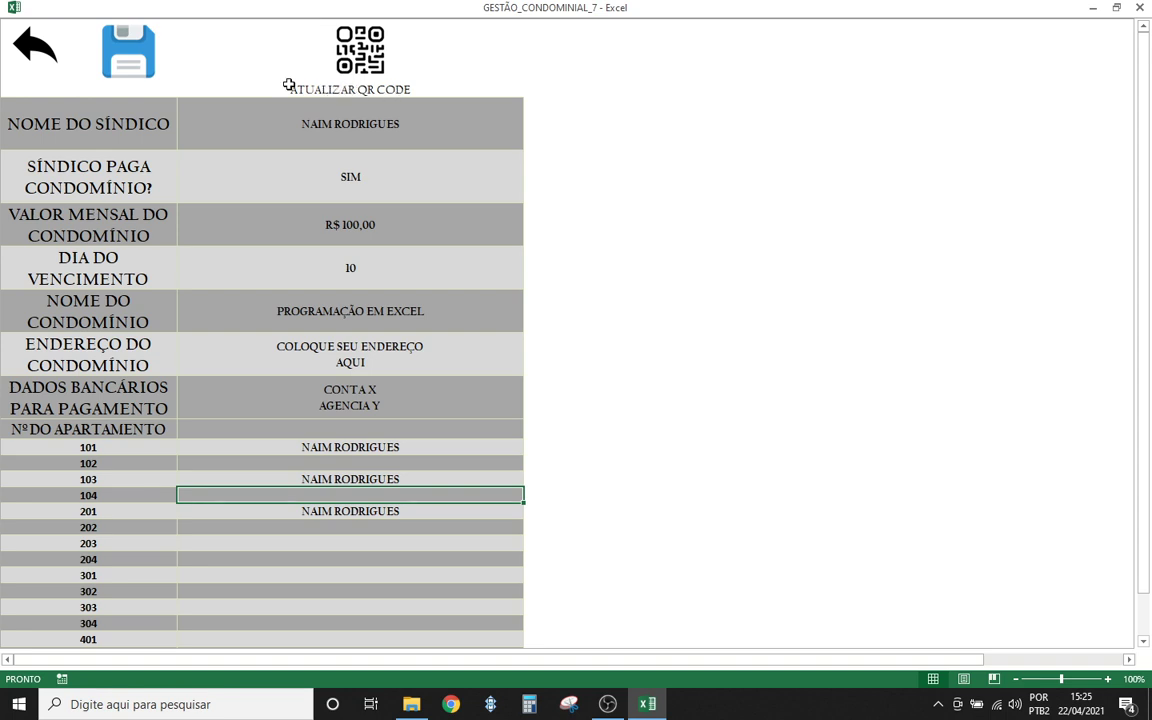
# - Preview the invoice, run ATUALIZAR QR CODE, cancel the picture dialog, and return to settings
pyautogui.click(35, 50)
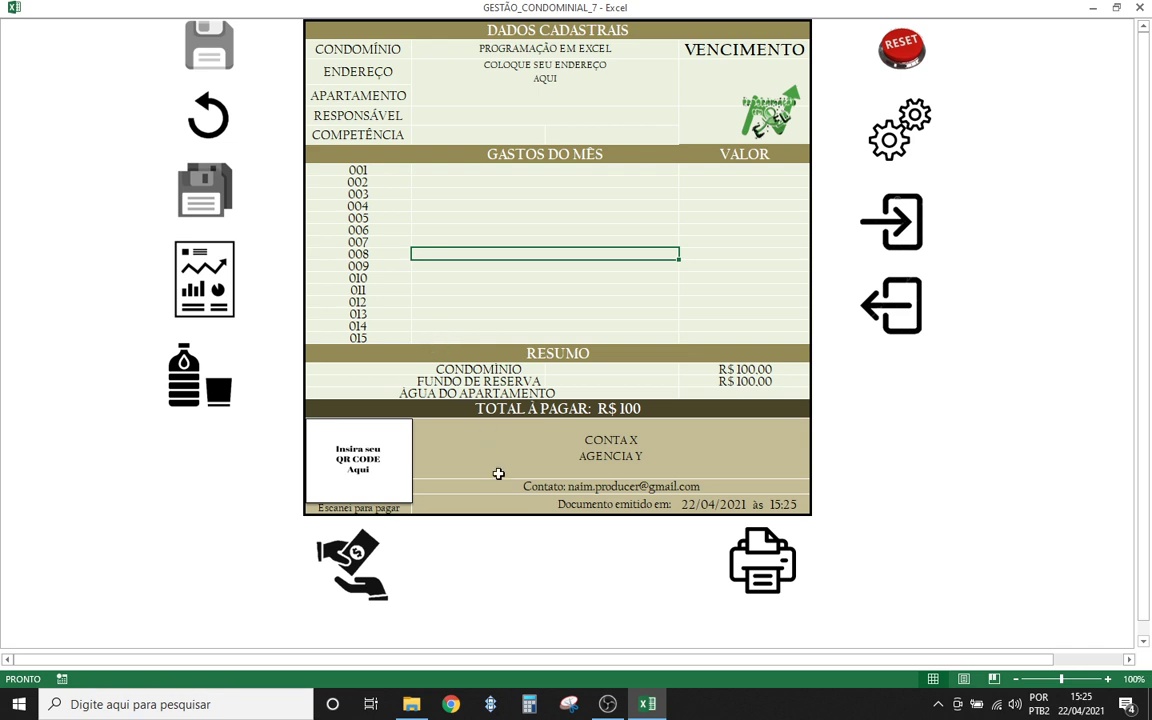
pyautogui.click(877, 131)
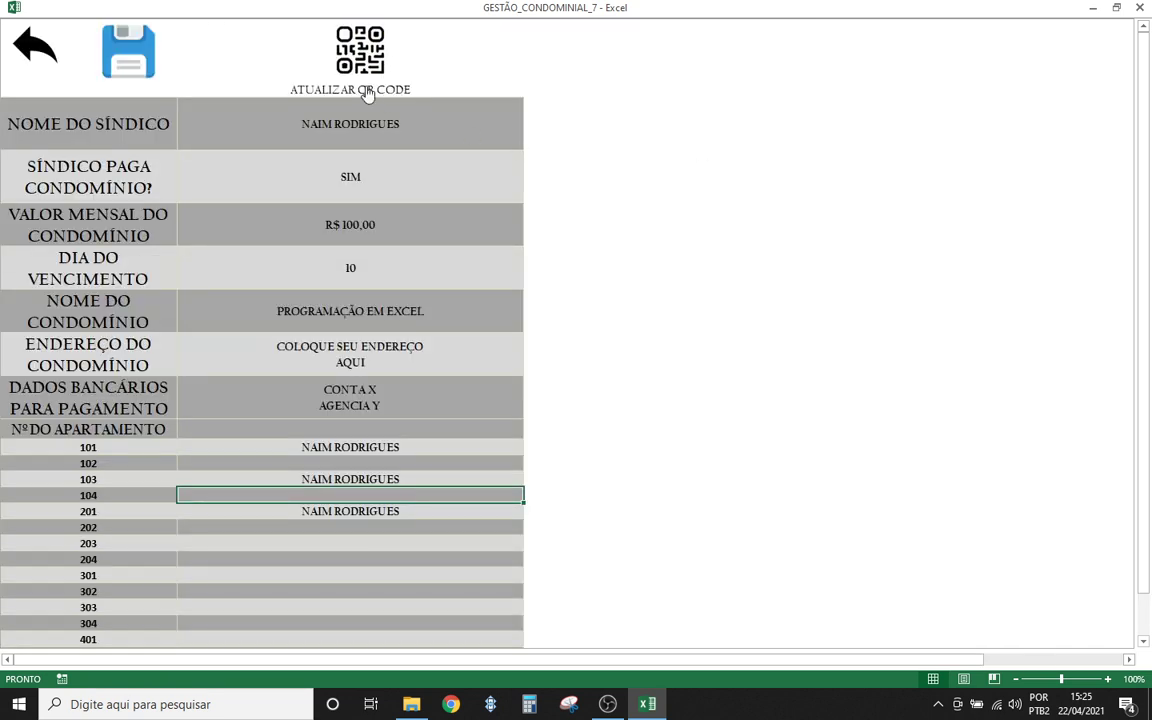
pyautogui.click(360, 68)
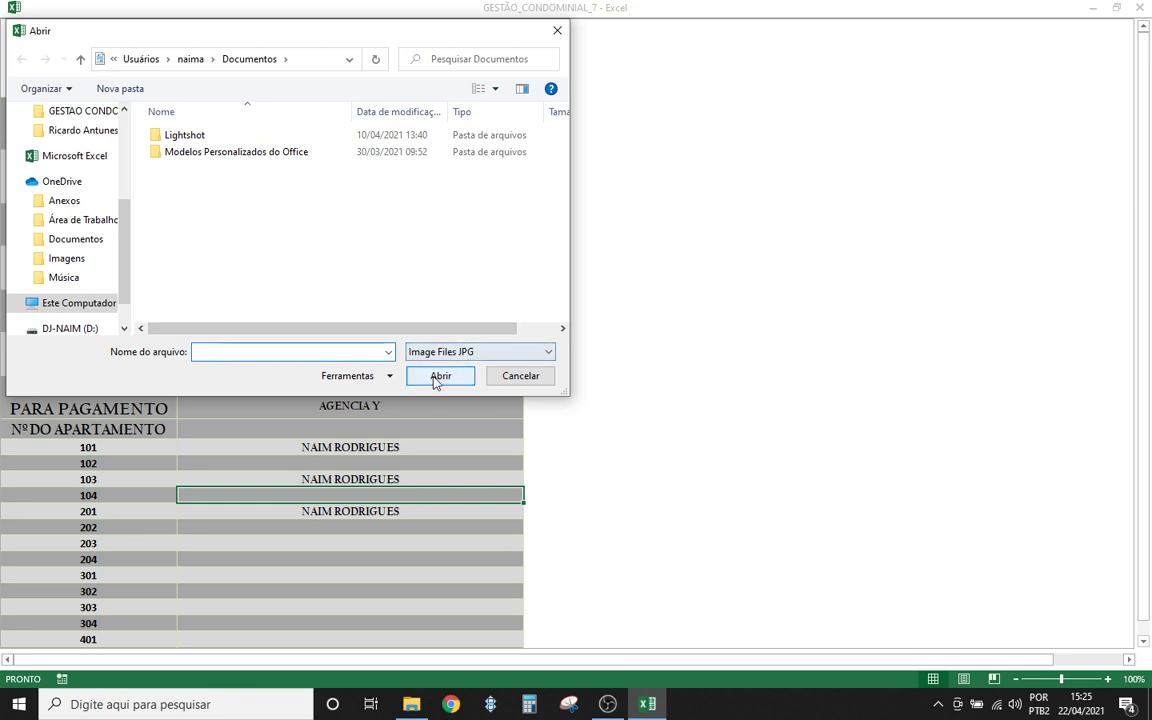
pyautogui.click(515, 376)
pyautogui.click(33, 45)
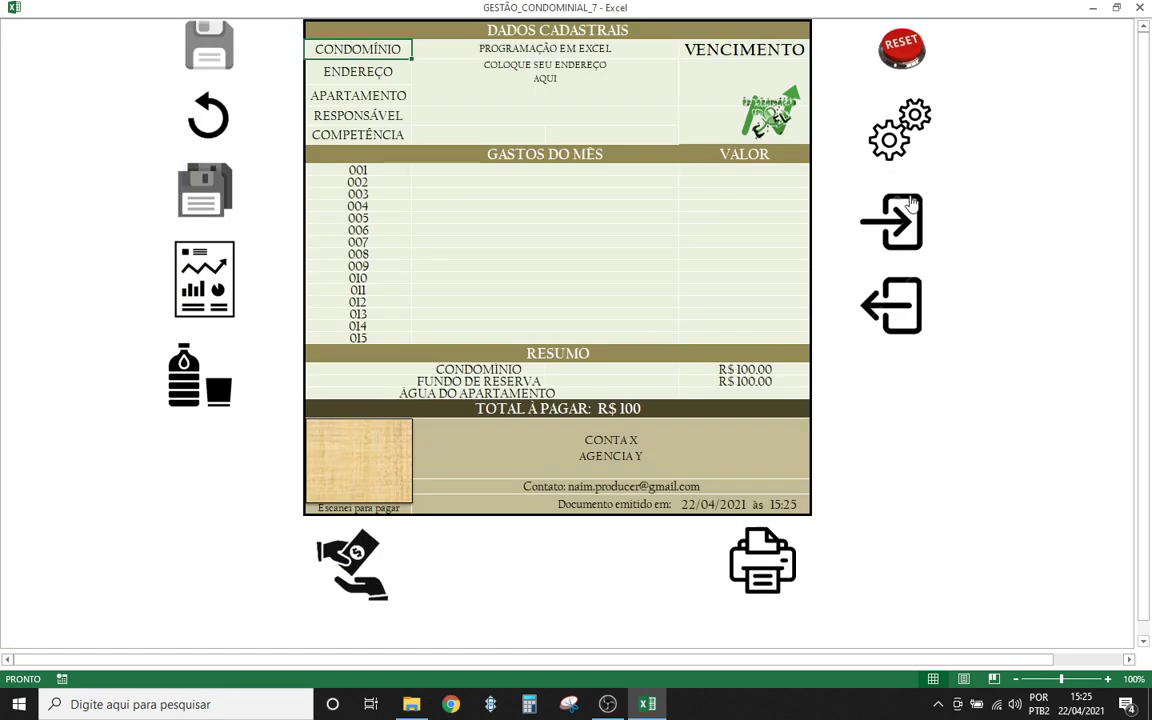
pyautogui.click(898, 130)
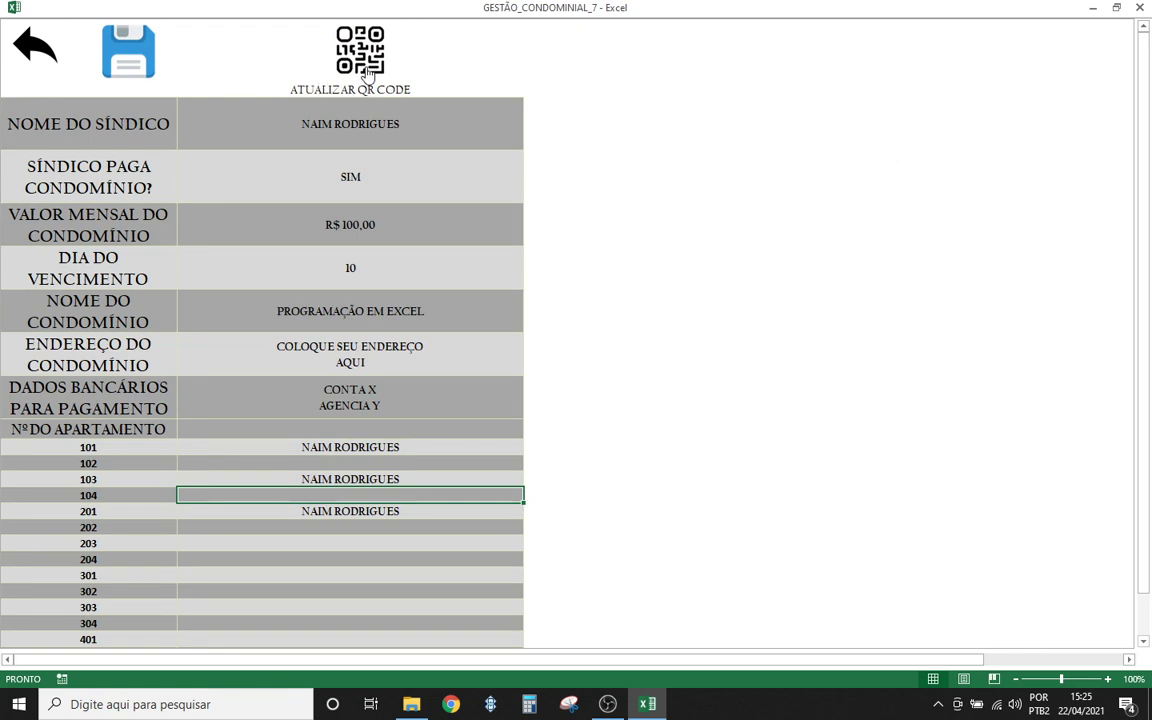
# - Browse Downloads, Imagens, Imagens da Câmera, Imagens Salvas and drive D: for a QR picture, then cancel
pyautogui.click(330, 68)
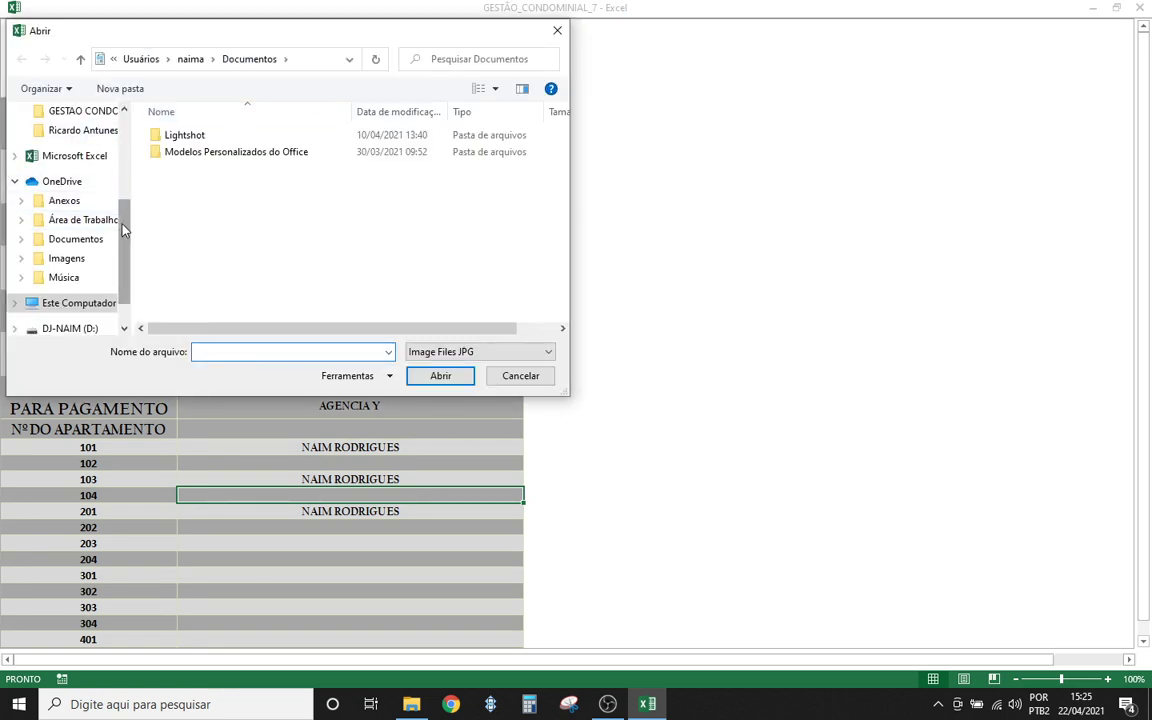
pyautogui.scroll(5, 118, 216)
pyautogui.click(74, 183)
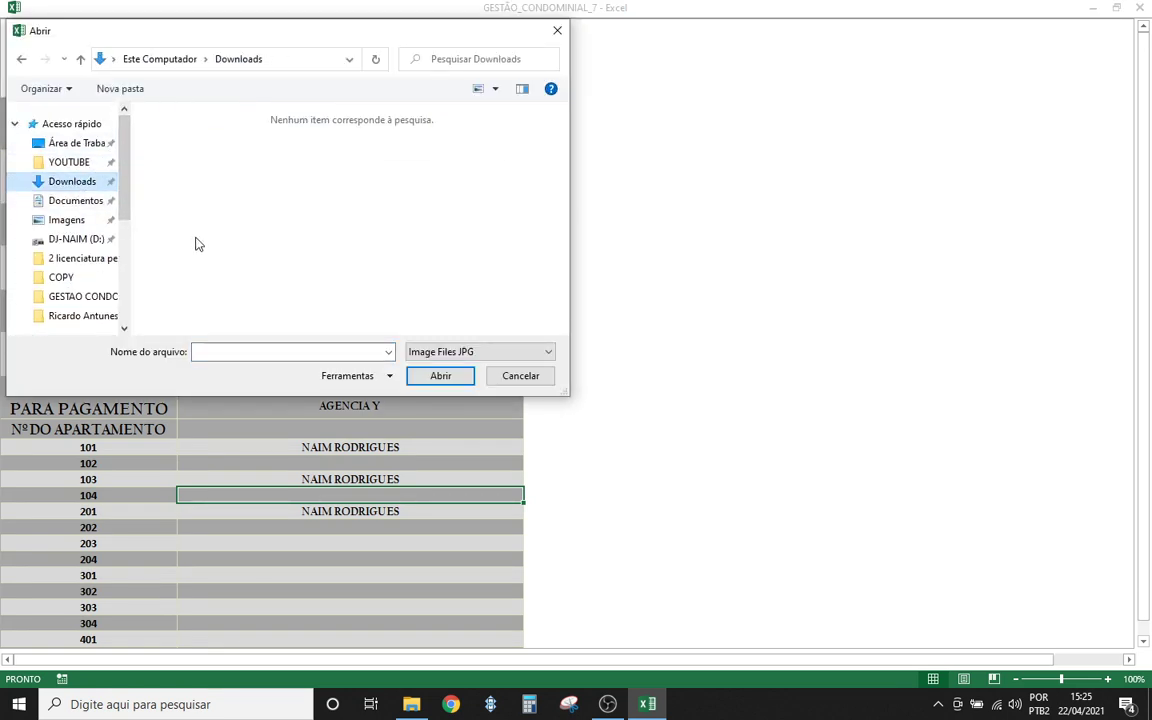
pyautogui.click(70, 222)
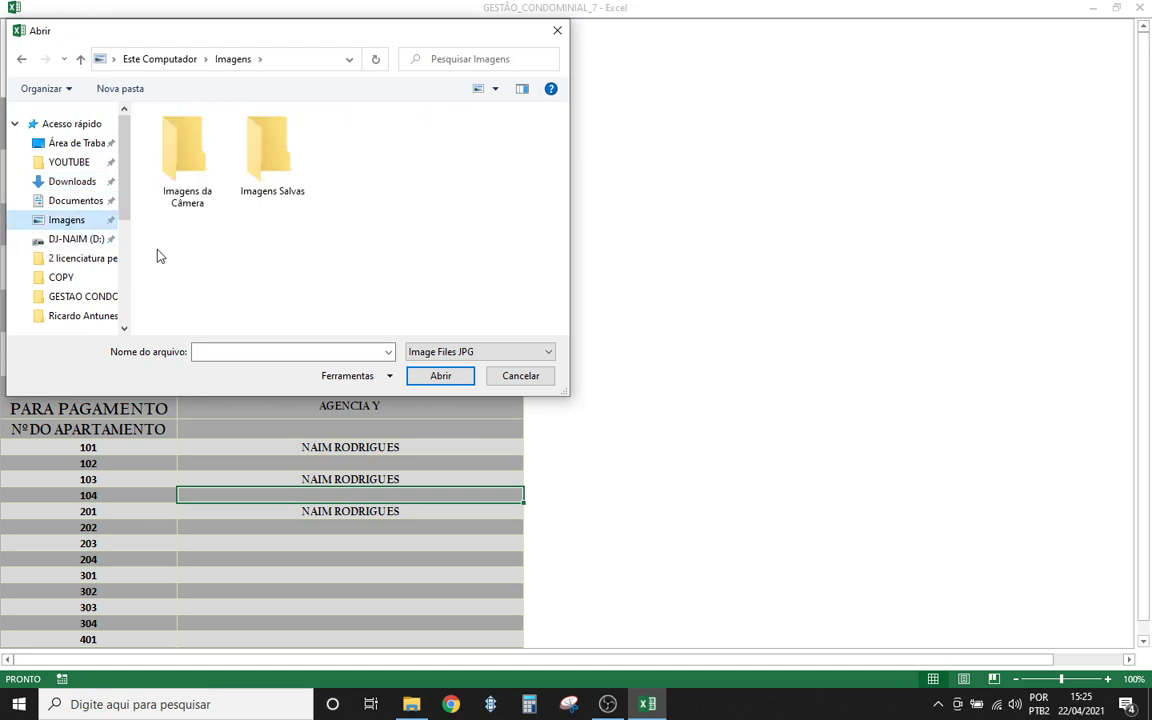
pyautogui.doubleClick(190, 150)
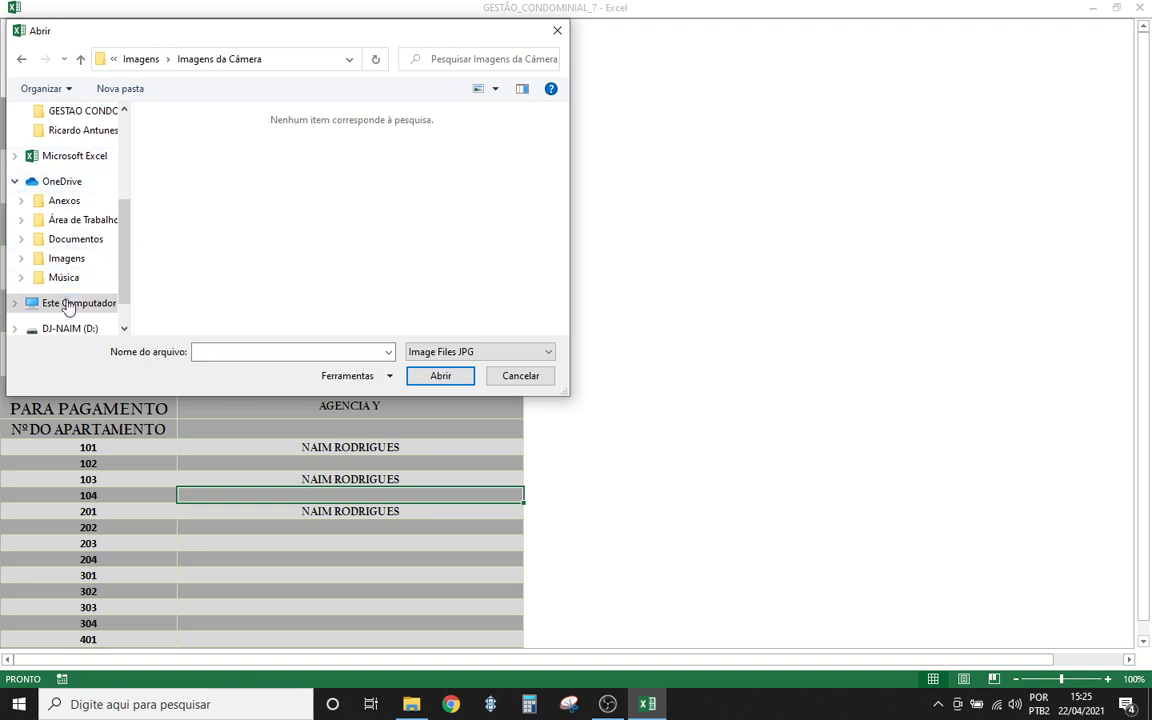
pyautogui.click(23, 60)
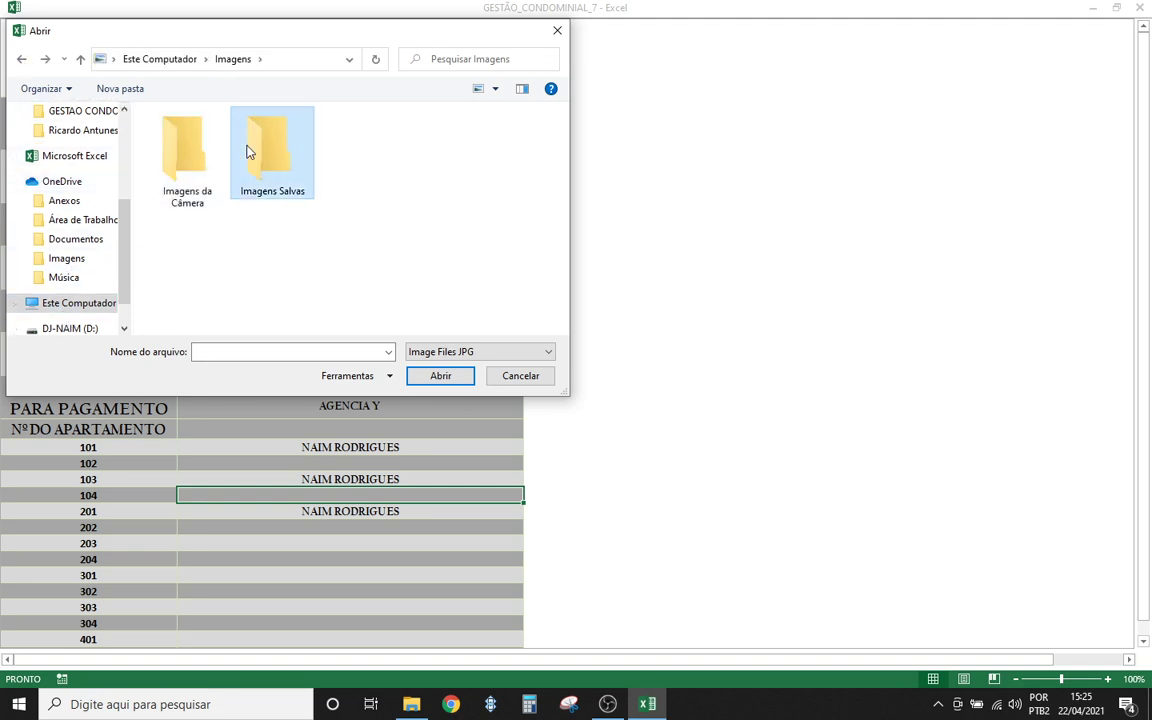
pyautogui.doubleClick(247, 150)
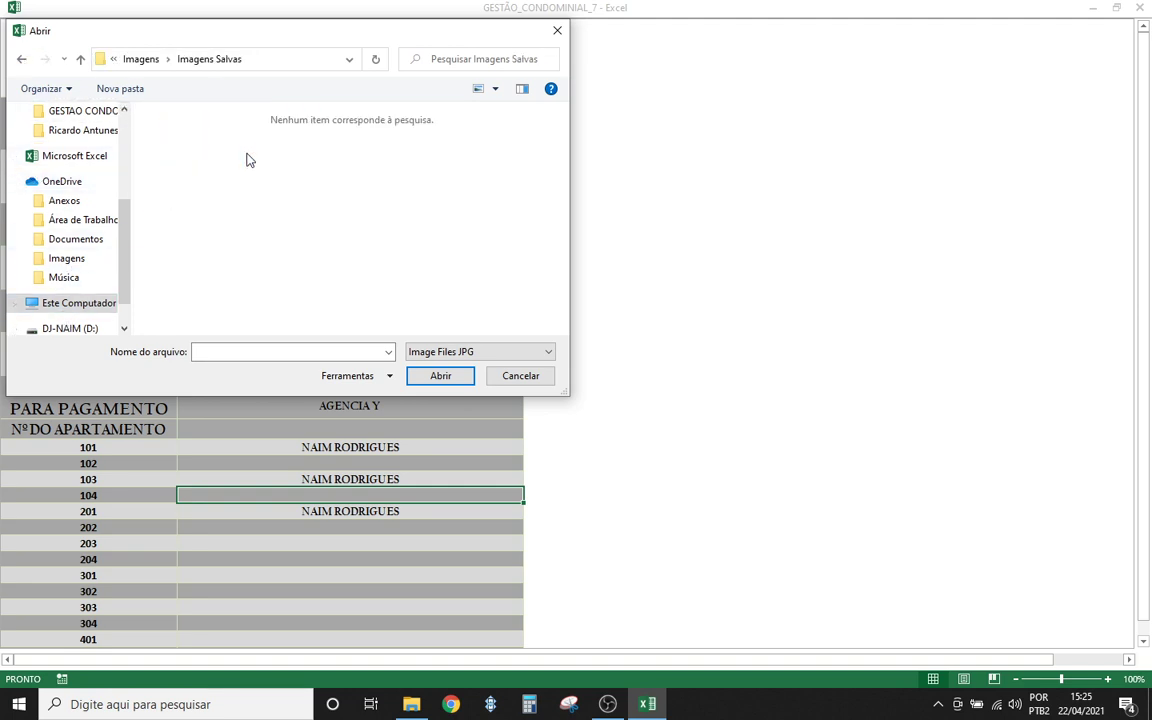
pyautogui.click(92, 329)
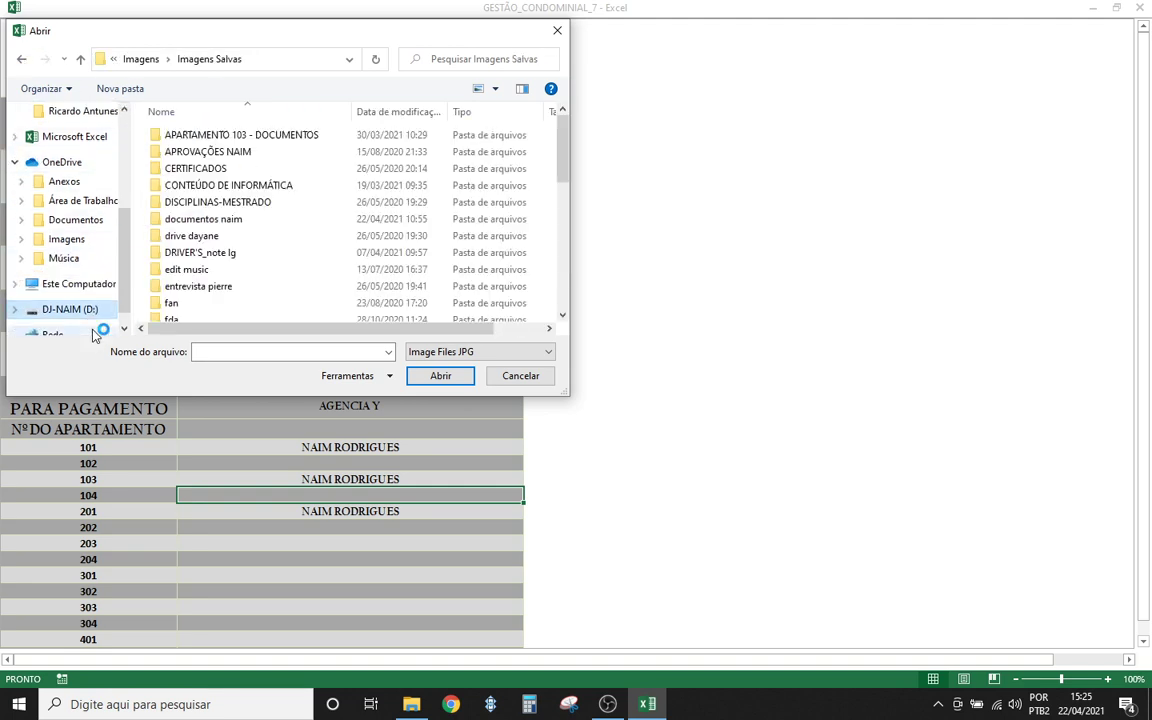
pyautogui.click(520, 376)
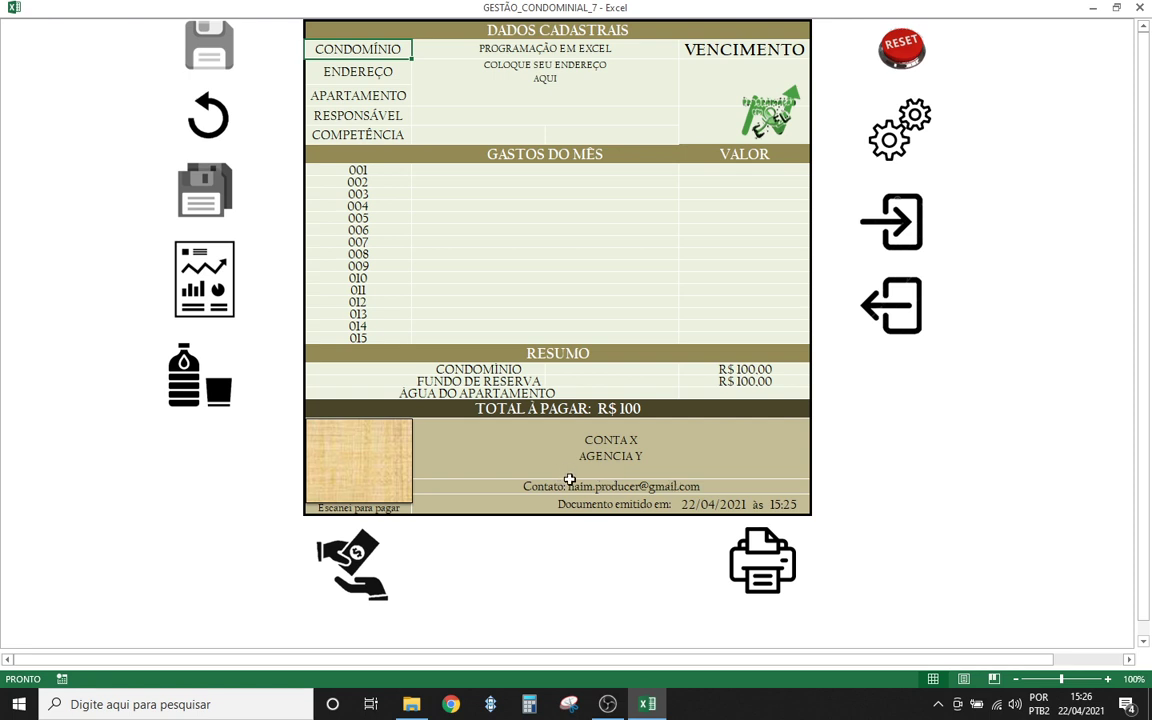
# - Glance at the condominium settings sheet, then pick apartment 101 in the invoice's APARTAMENTO dropdown
pyautogui.click(893, 132)
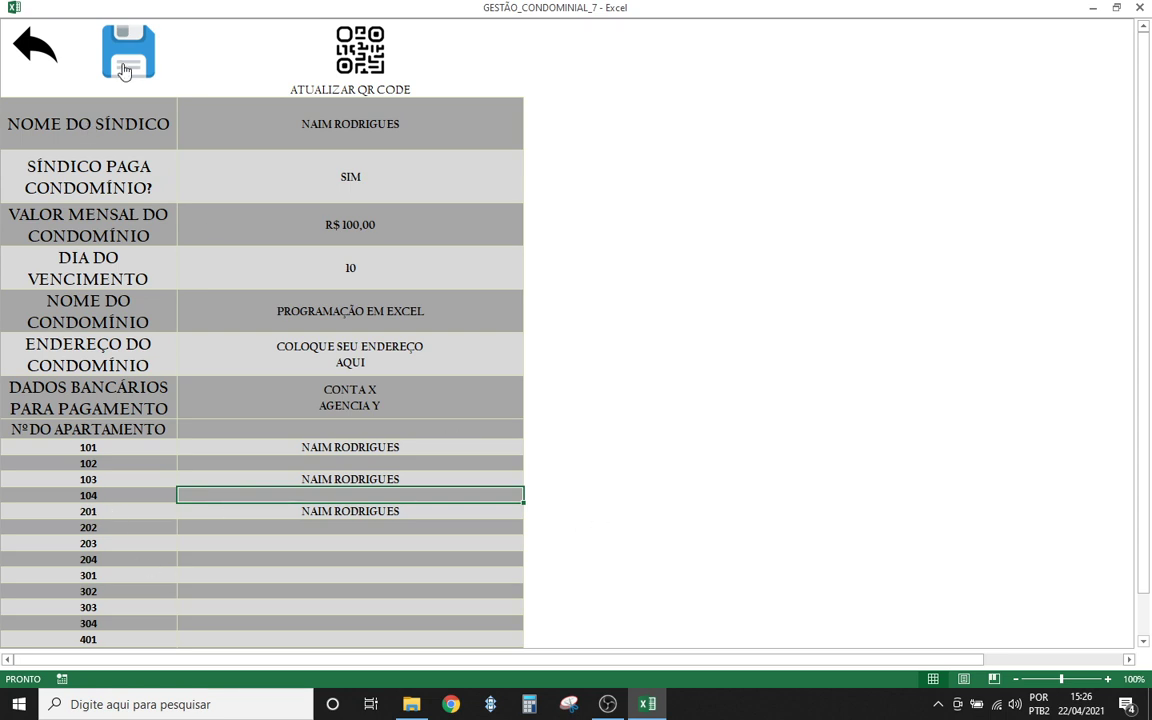
pyautogui.scroll(-3, 216, 442)
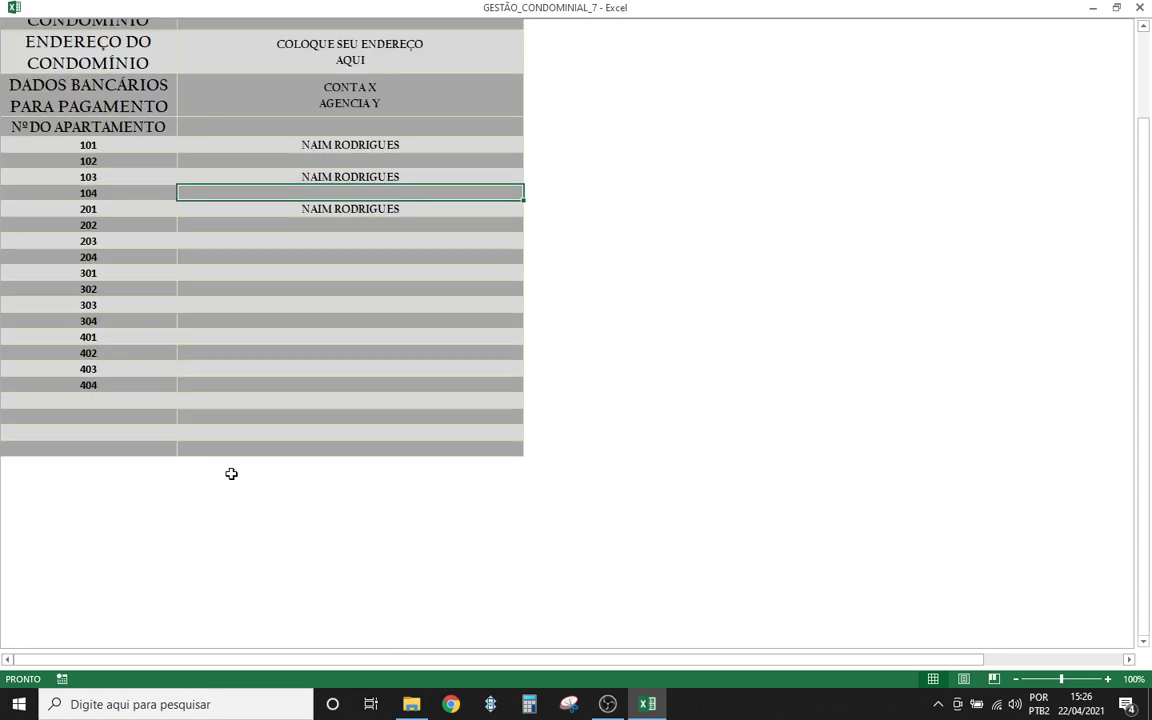
pyautogui.scroll(3, 231, 473)
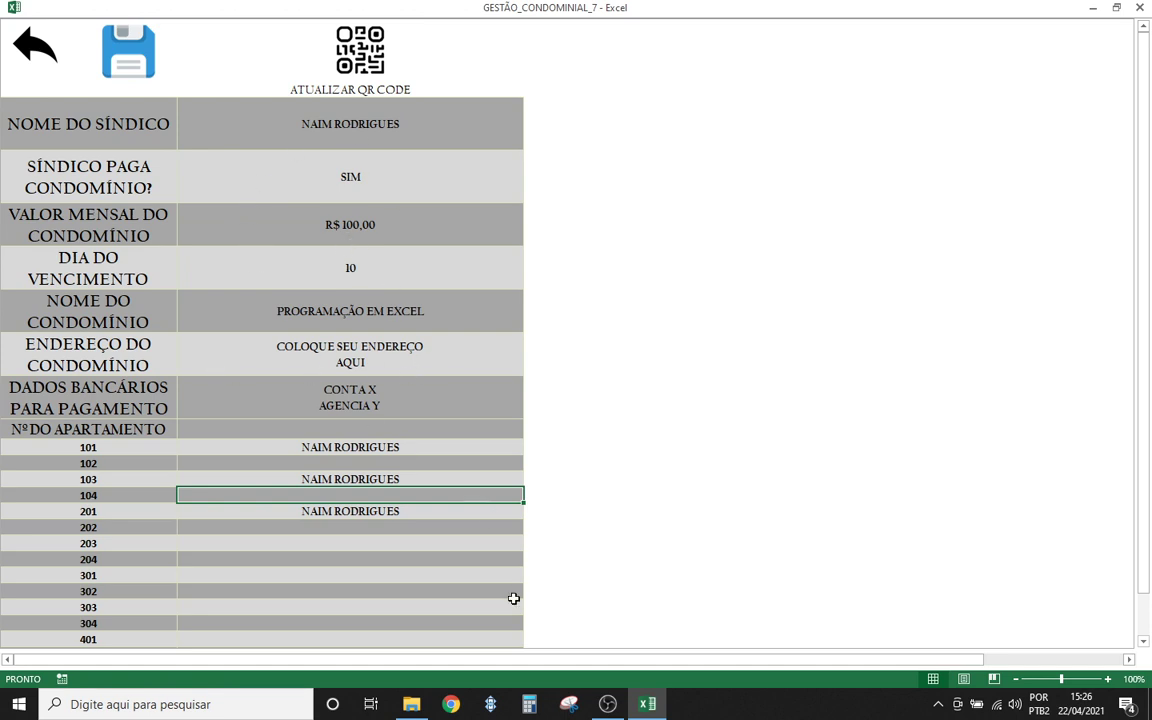
pyautogui.click(25, 45)
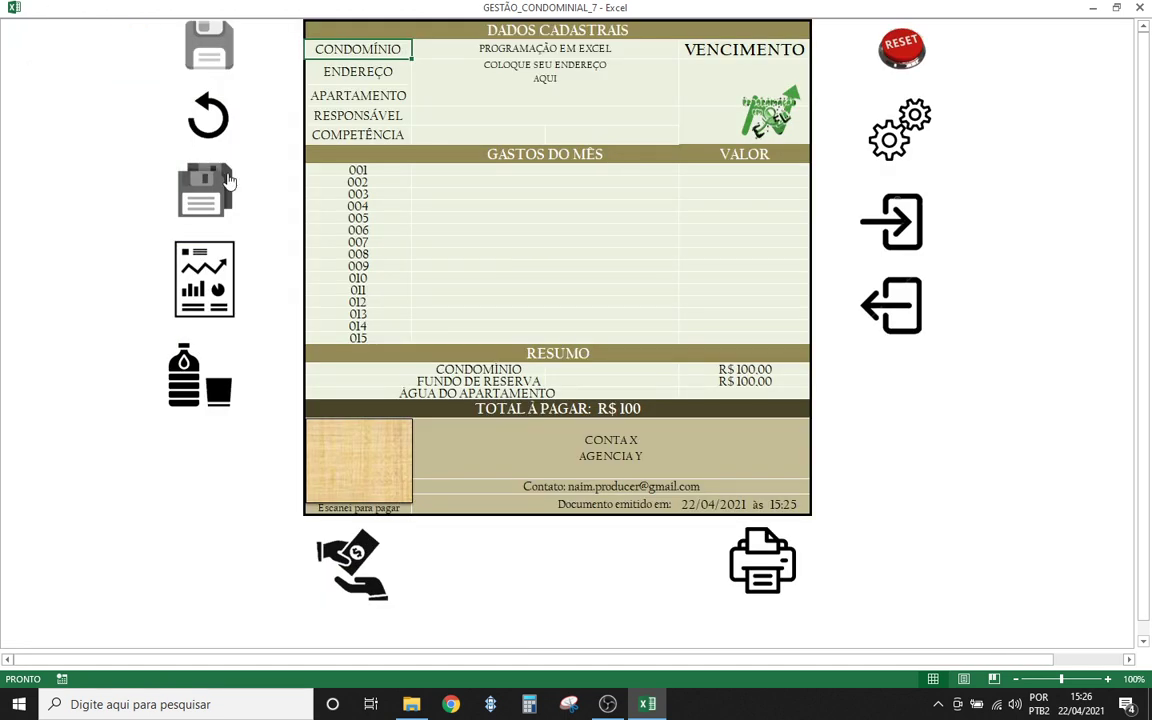
pyautogui.click(465, 96)
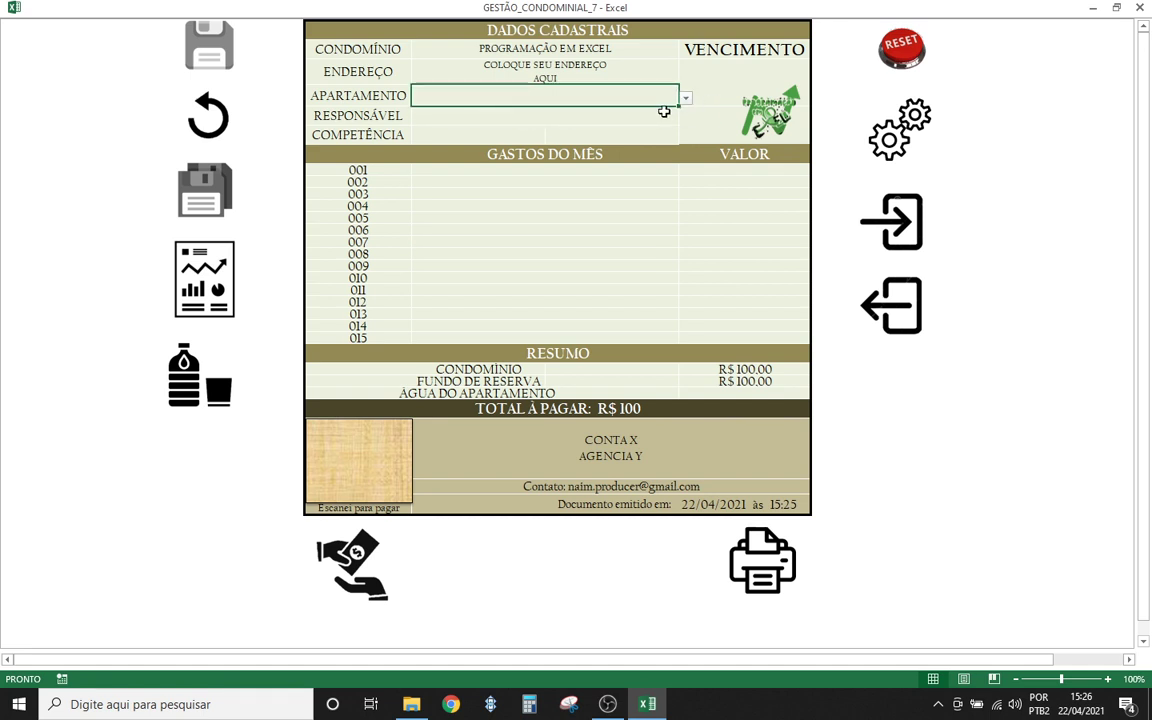
pyautogui.click(686, 98)
pyautogui.moveTo(681, 136); pyautogui.dragTo(643, 136)
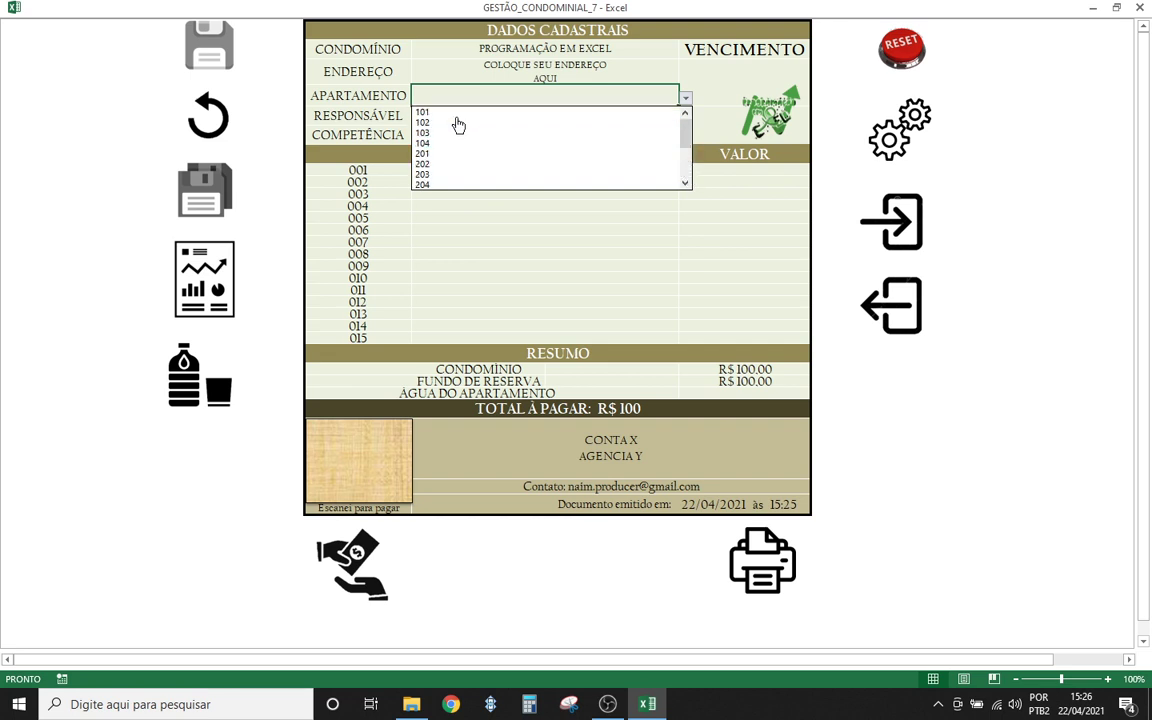
pyautogui.click(457, 112)
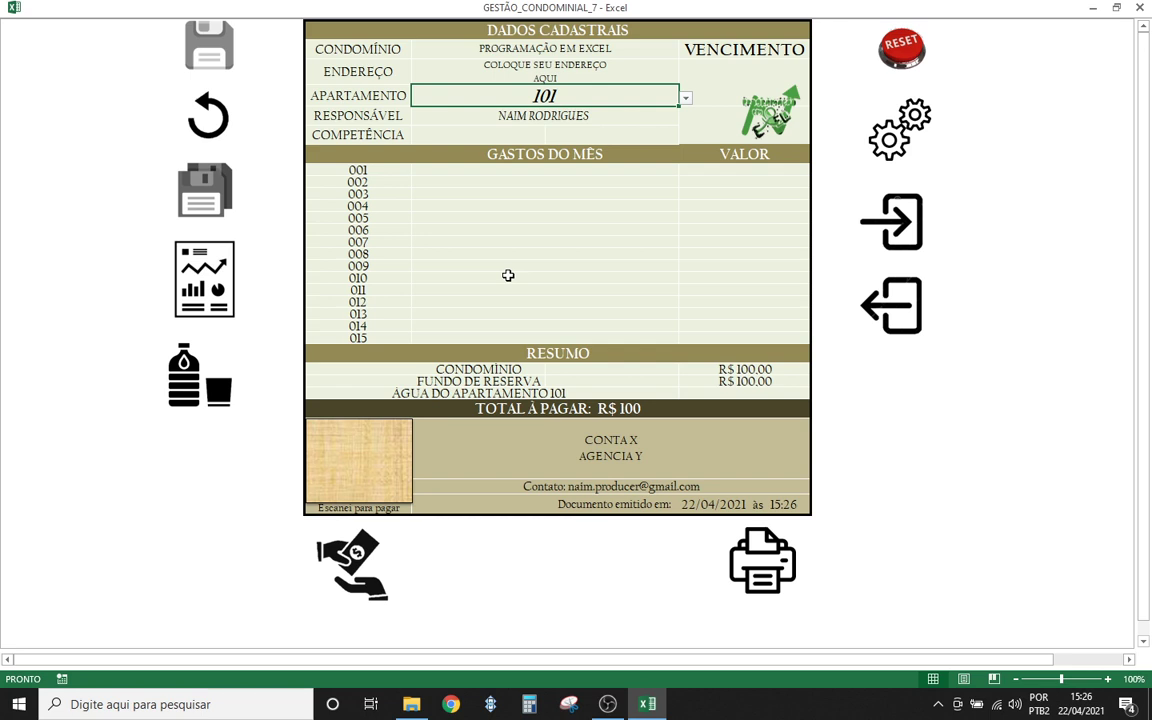
pyautogui.click(445, 133)
# - Set the invoice's COMPETÊNCIA month to JANEIRO
pyautogui.click(552, 136)
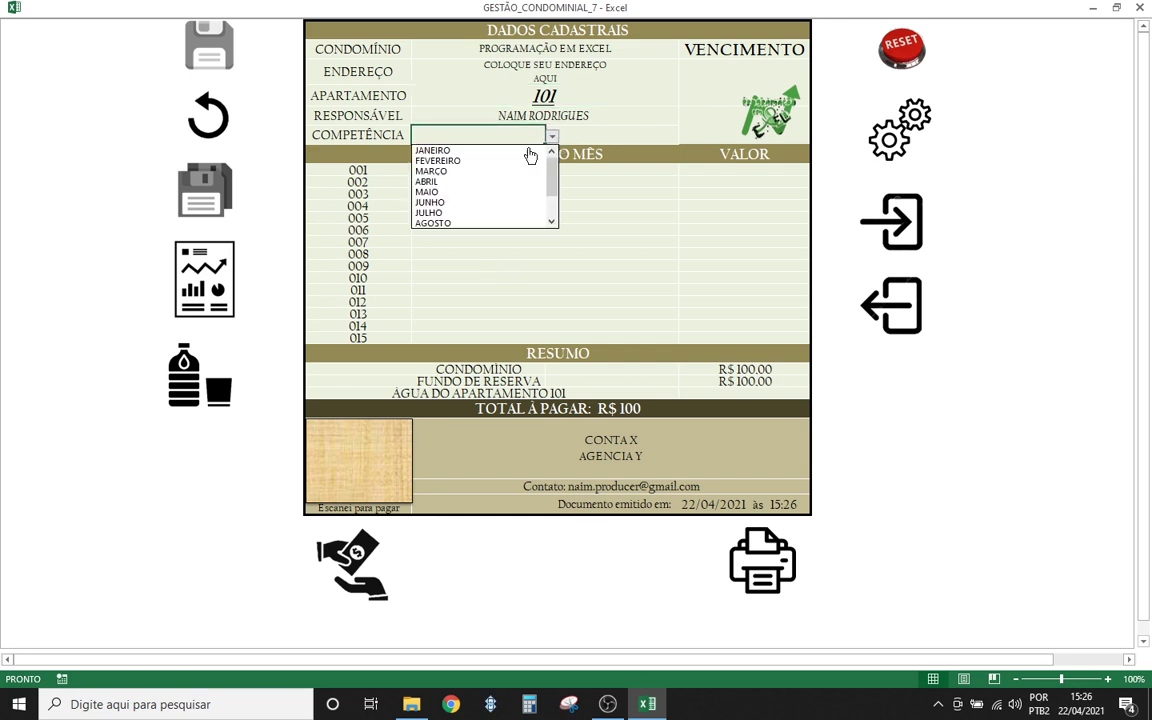
pyautogui.click(482, 150)
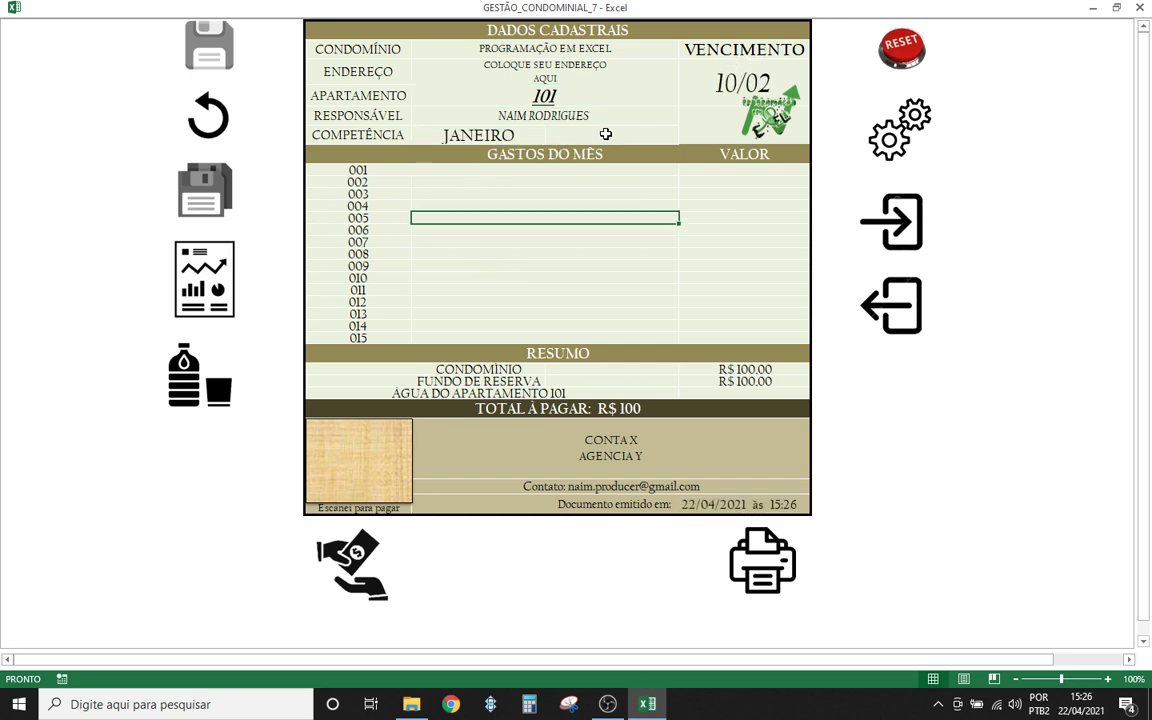
pyautogui.click(511, 143)
pyautogui.press('Delete')
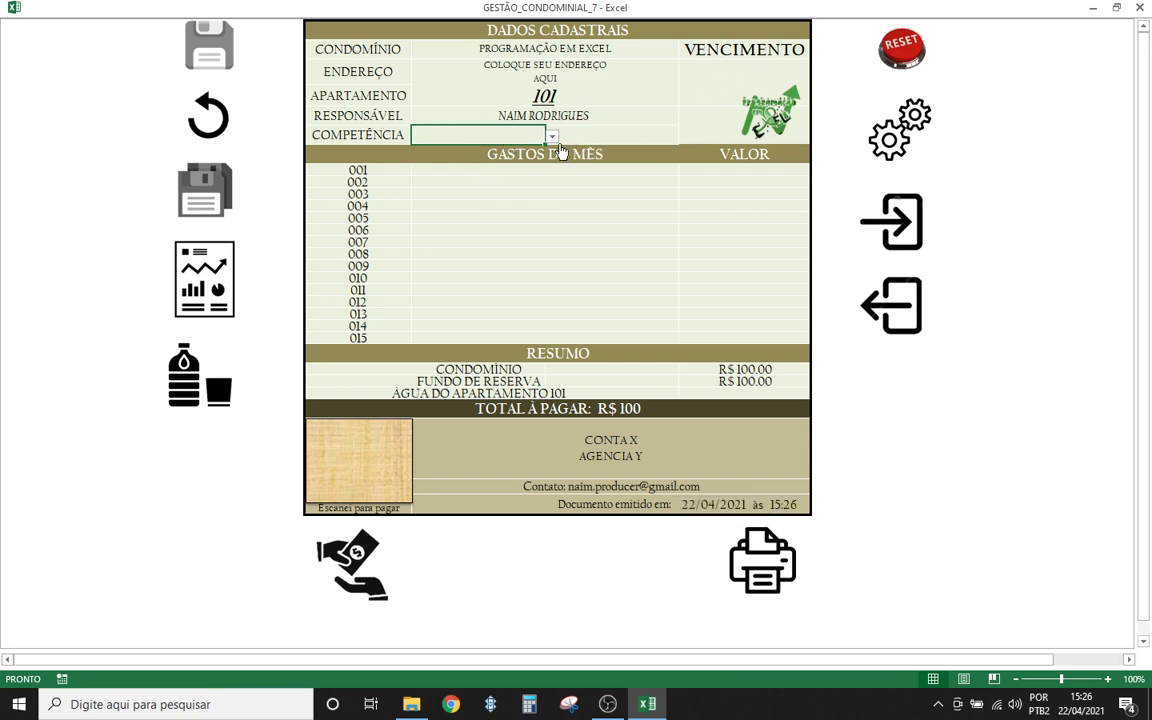
pyautogui.click(552, 137)
pyautogui.click(462, 152)
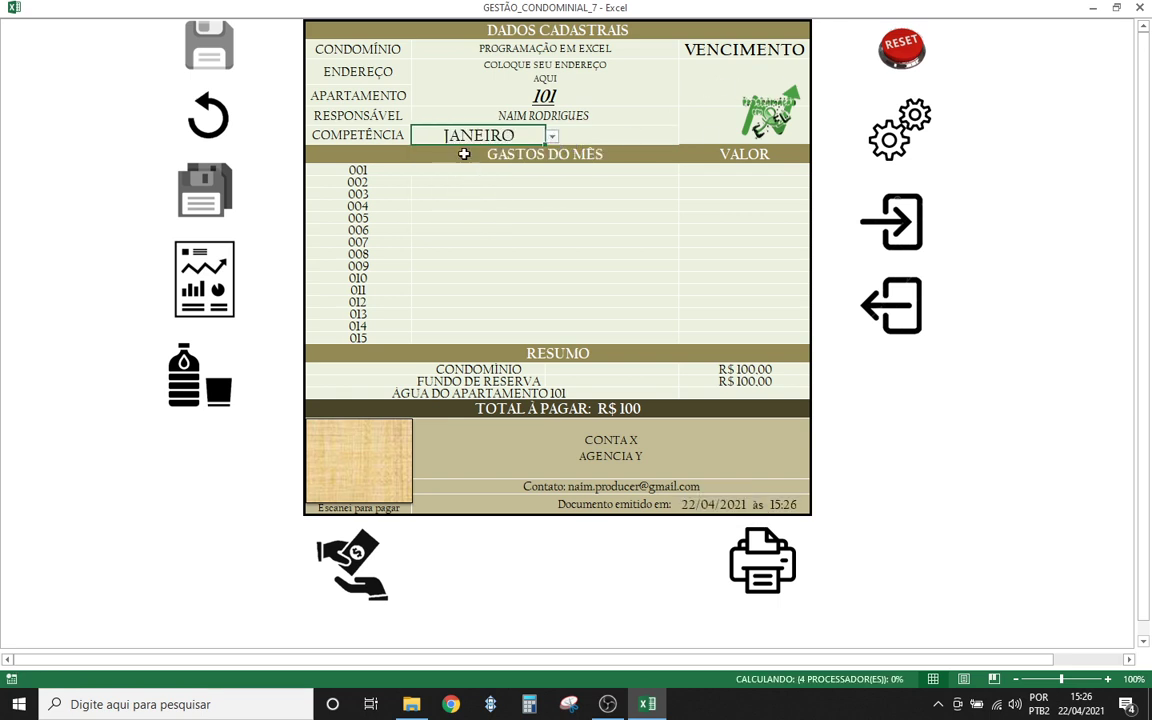
pyautogui.click(436, 202)
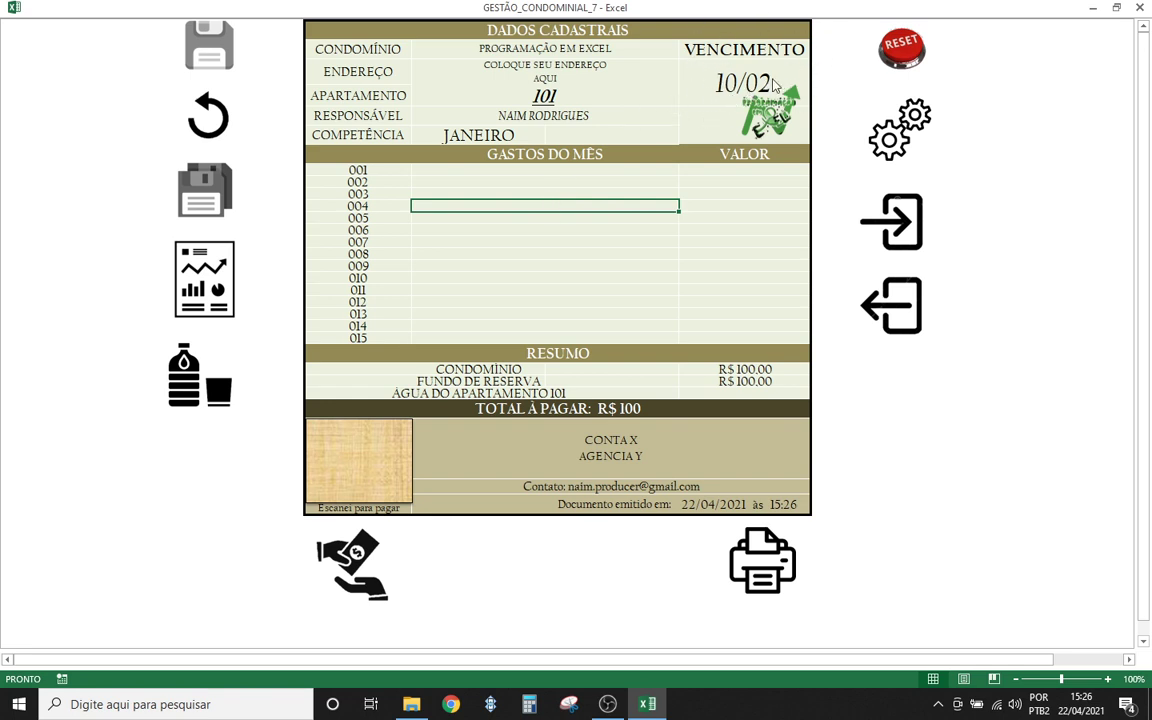
# - Choose 2021 as the billing year and open the RELATÓRIO DE RECEITA sheet
pyautogui.click(594, 139)
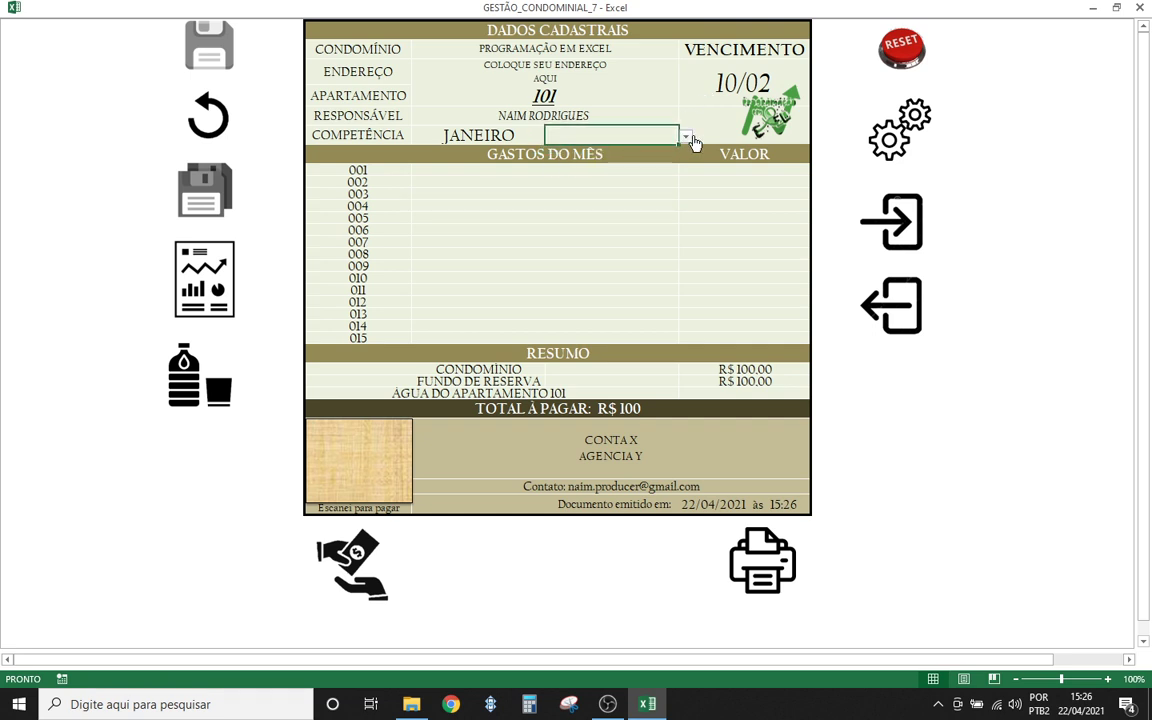
pyautogui.click(689, 139)
pyautogui.click(597, 165)
pyautogui.click(525, 206)
pyautogui.click(584, 278)
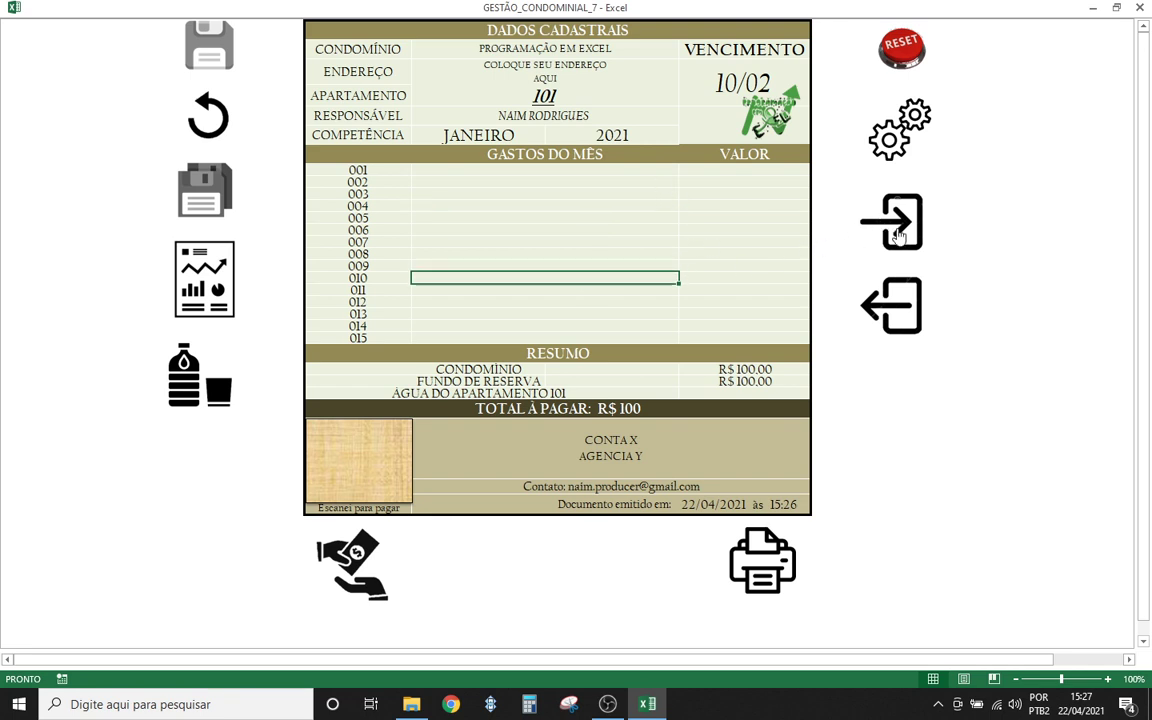
pyautogui.click(899, 236)
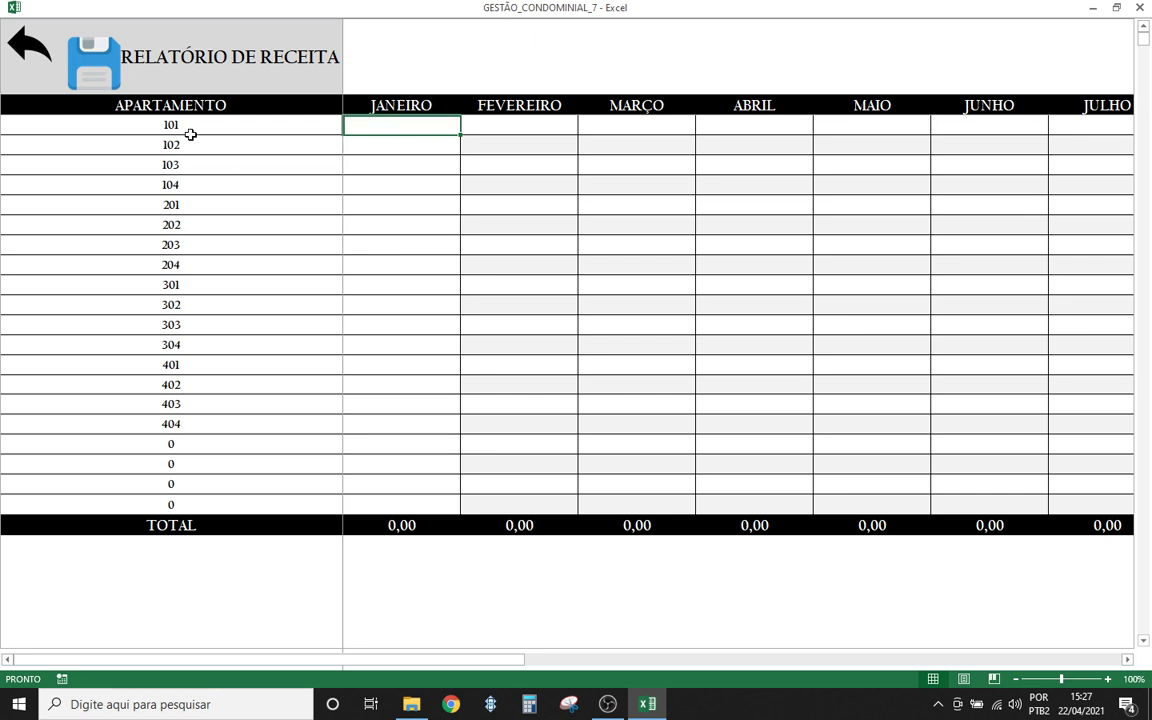
# - Enter 100 in apartment 101's JANEIRO cell, showing R$ 100,00
pyautogui.moveTo(187, 128); pyautogui.dragTo(176, 411)
pyautogui.click(382, 240)
pyautogui.click(401, 129)
pyautogui.click(374, 144)
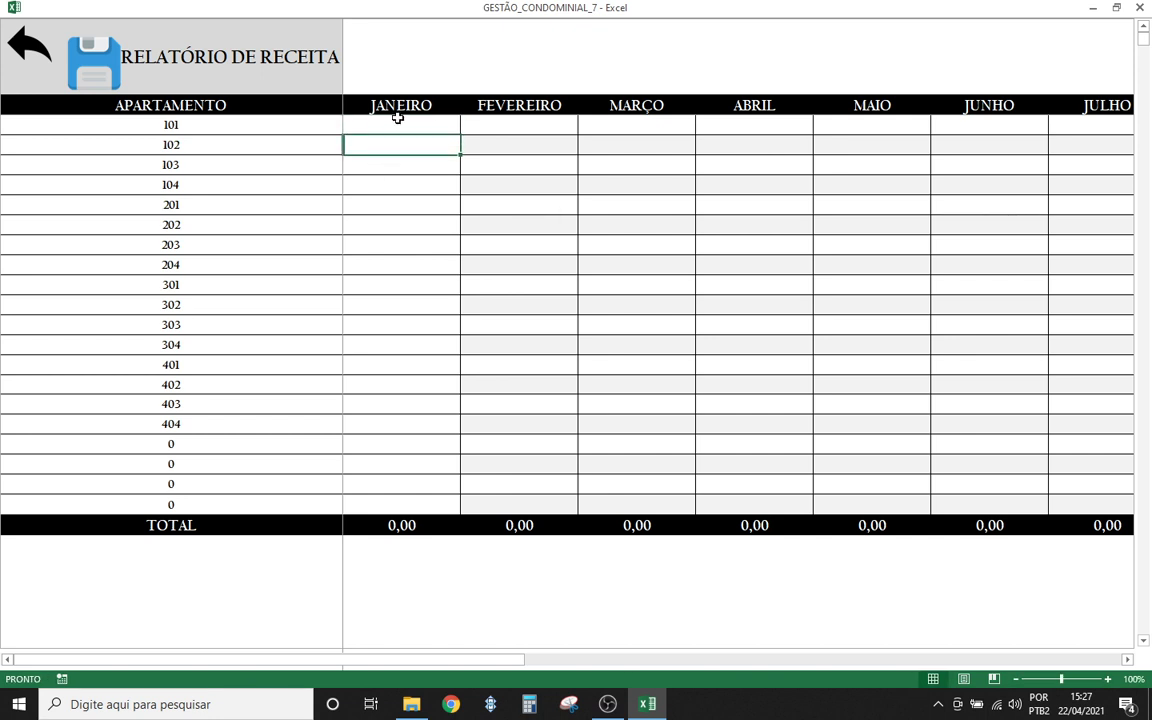
pyautogui.click(392, 124)
pyautogui.click(383, 144)
pyautogui.click(388, 124)
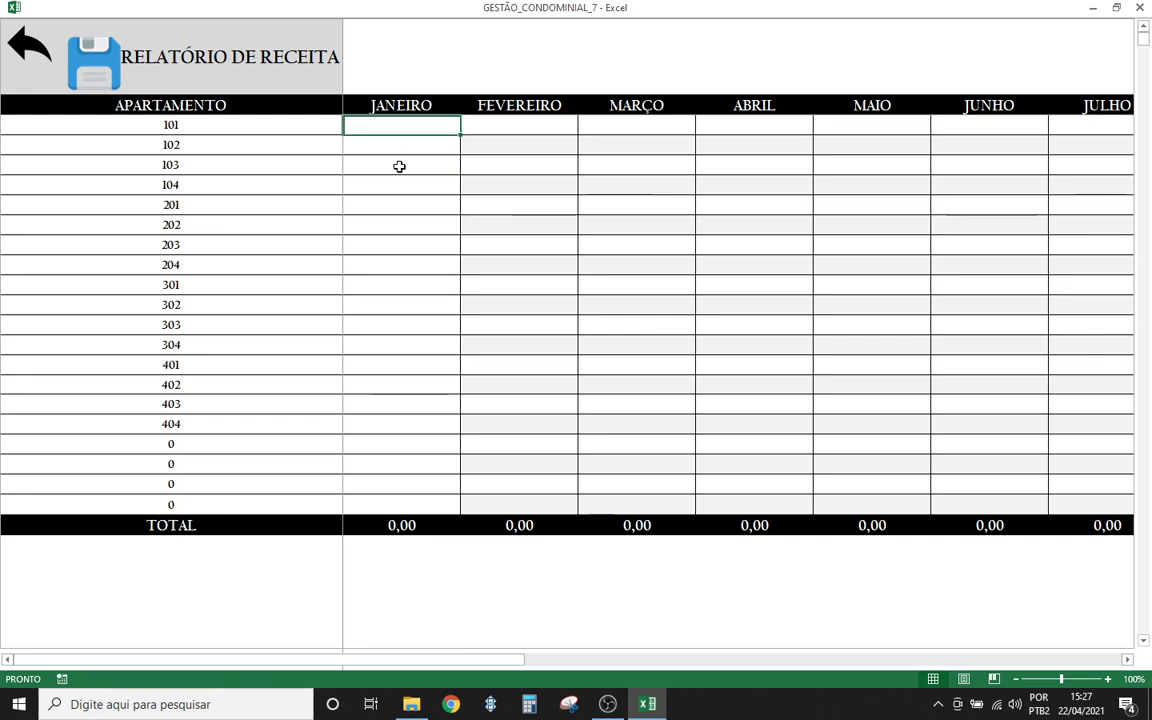
pyautogui.write('100')
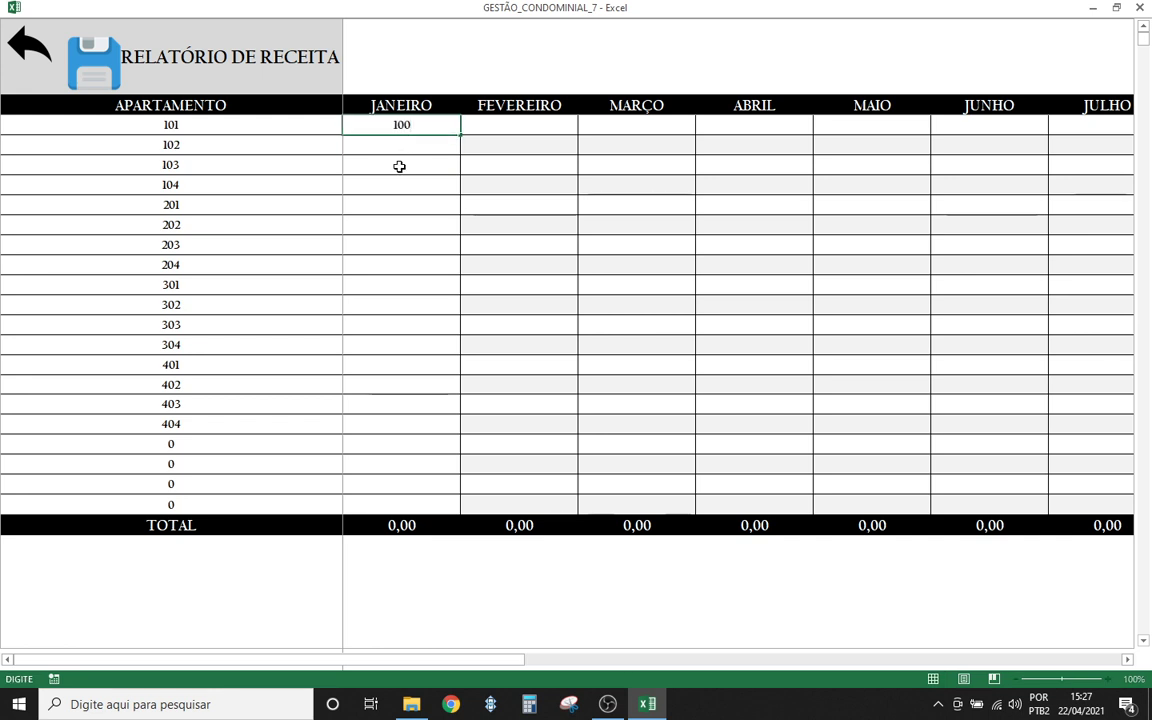
pyautogui.click(399, 150)
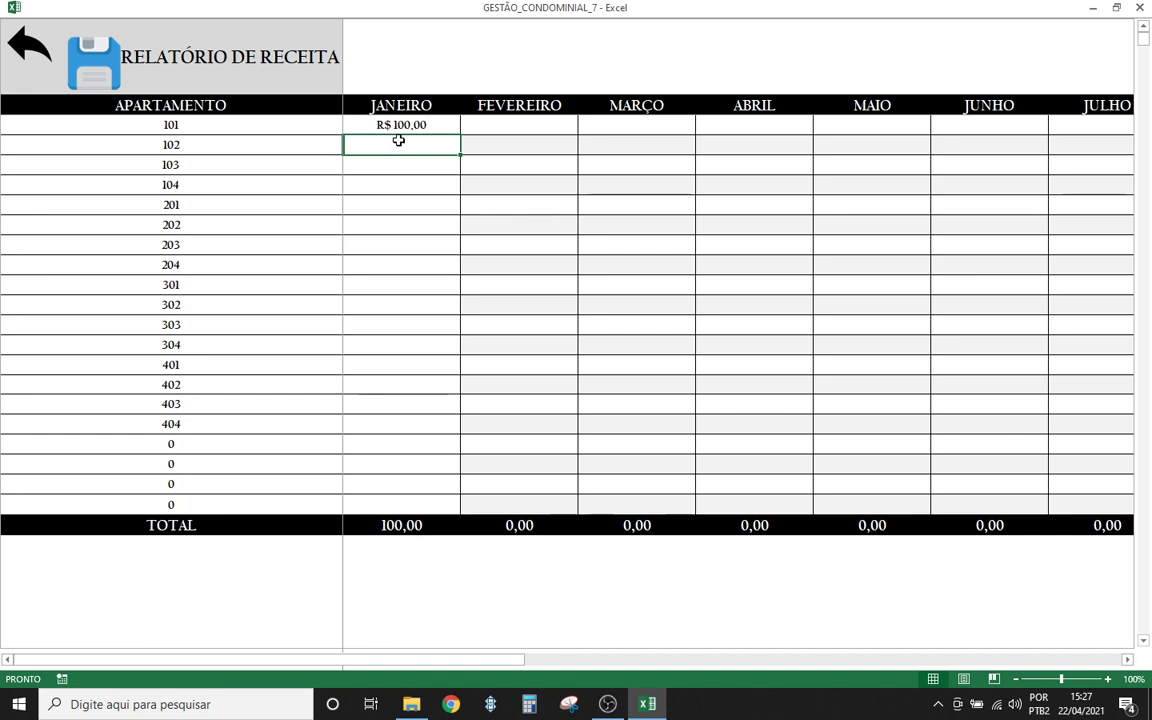
pyautogui.click(408, 124)
pyautogui.click(390, 150)
pyautogui.click(400, 125)
# - Fill R$ 100,00 down JANEIRO for apartments 101–404 and paste it into FEVEREIRO
pyautogui.moveTo(461, 135); pyautogui.dragTo(414, 424)
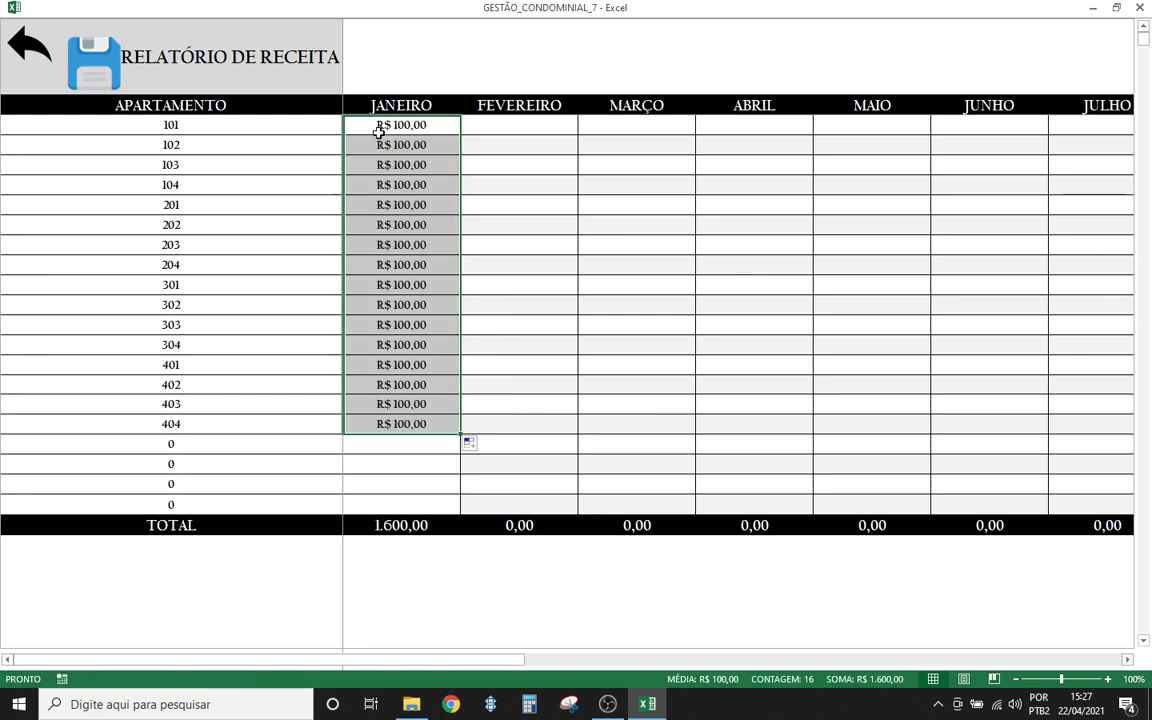
pyautogui.hotkey('ctrl', 'c')
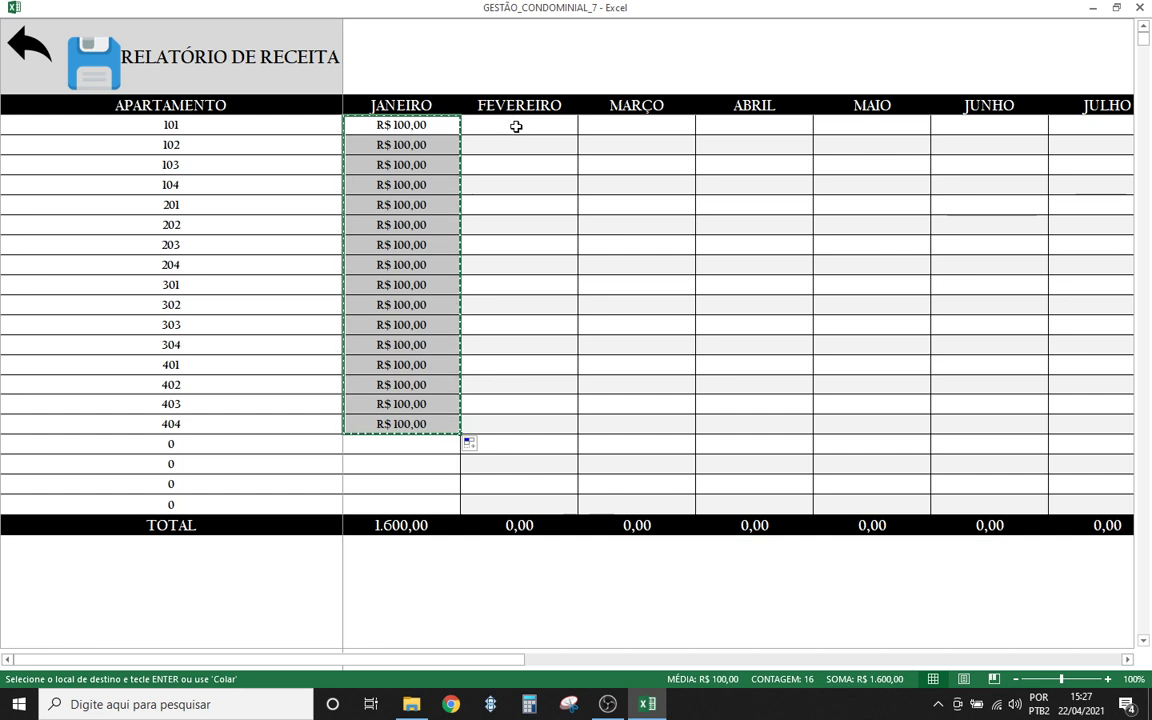
pyautogui.click(514, 127)
pyautogui.hotkey('ctrl', 'v')
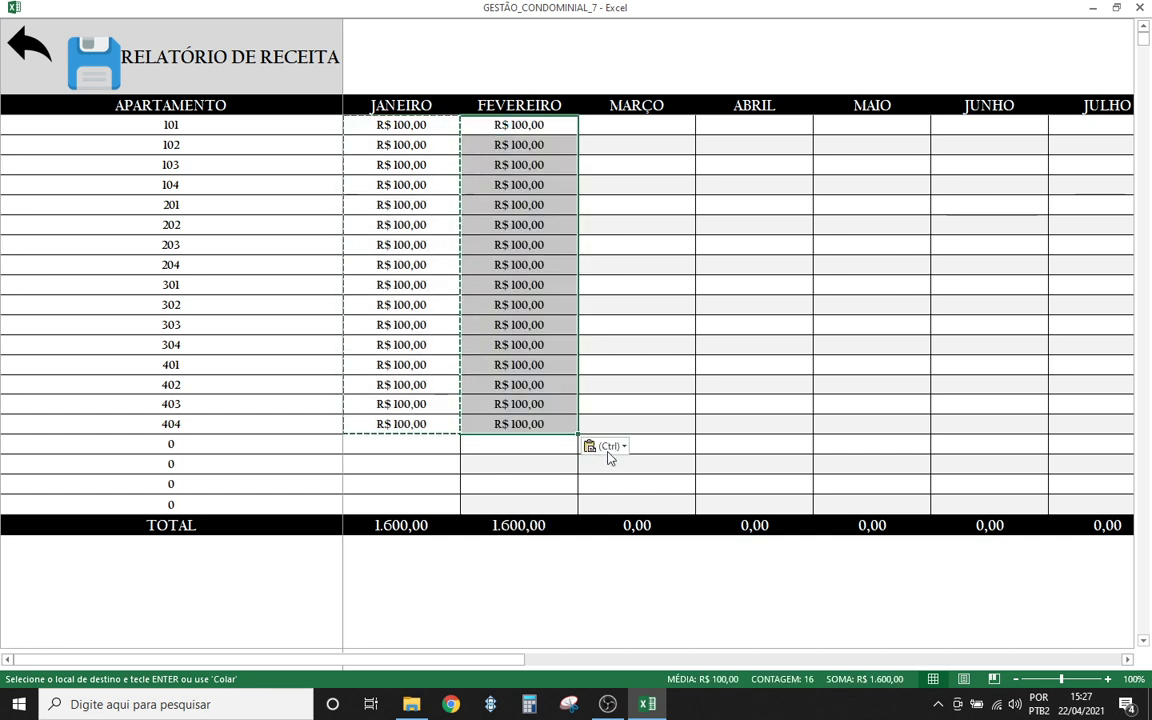
pyautogui.click(605, 446)
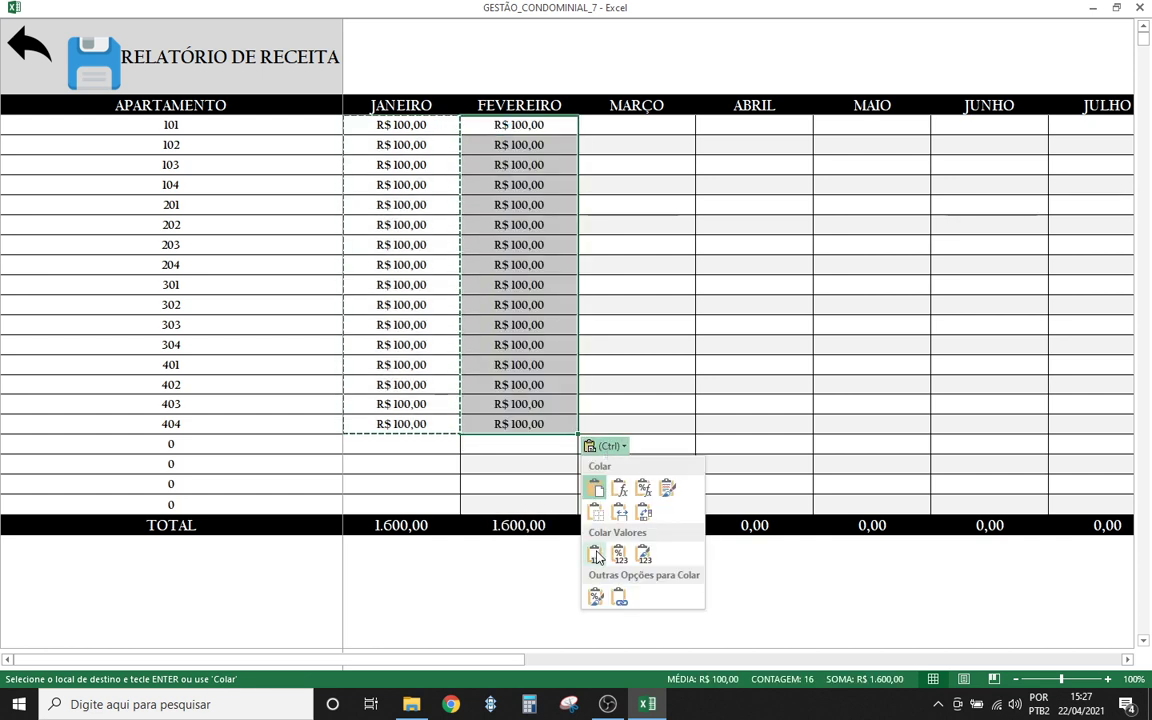
pyautogui.press('Escape')
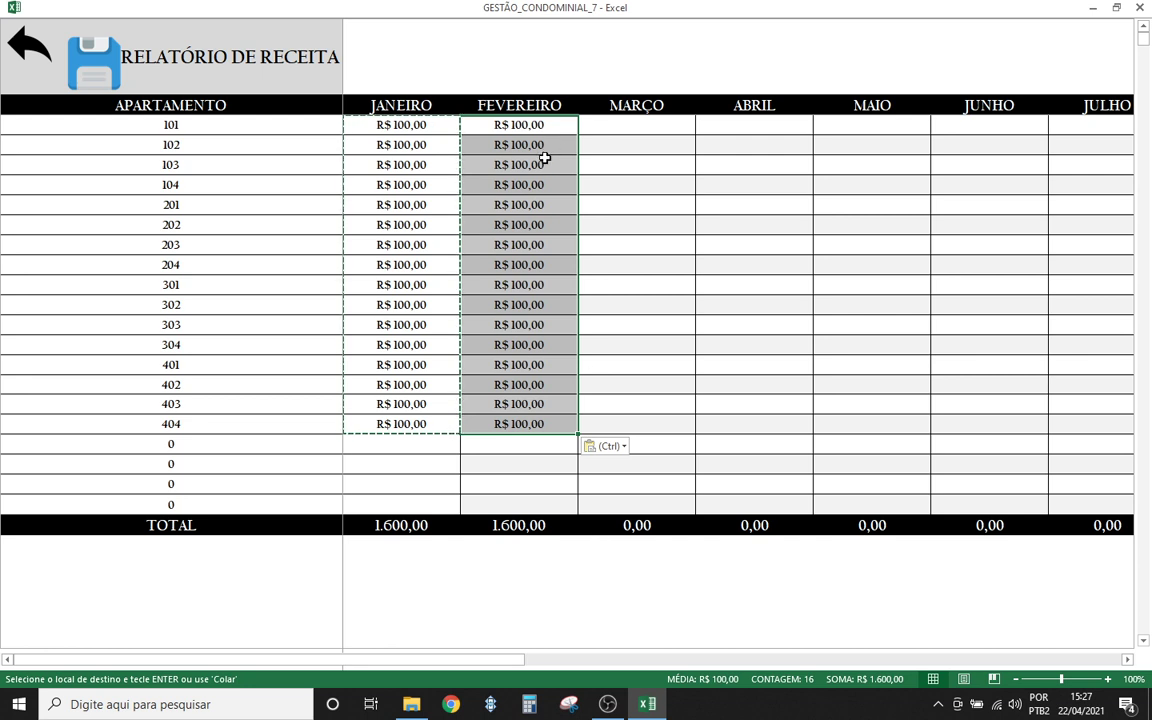
# - Copy FEVEREIRO into MARÇO, then clear apartment 104's March value
pyautogui.hotkey('ctrl', 'c')
pyautogui.click(617, 130)
pyautogui.hotkey('ctrl', 'v')
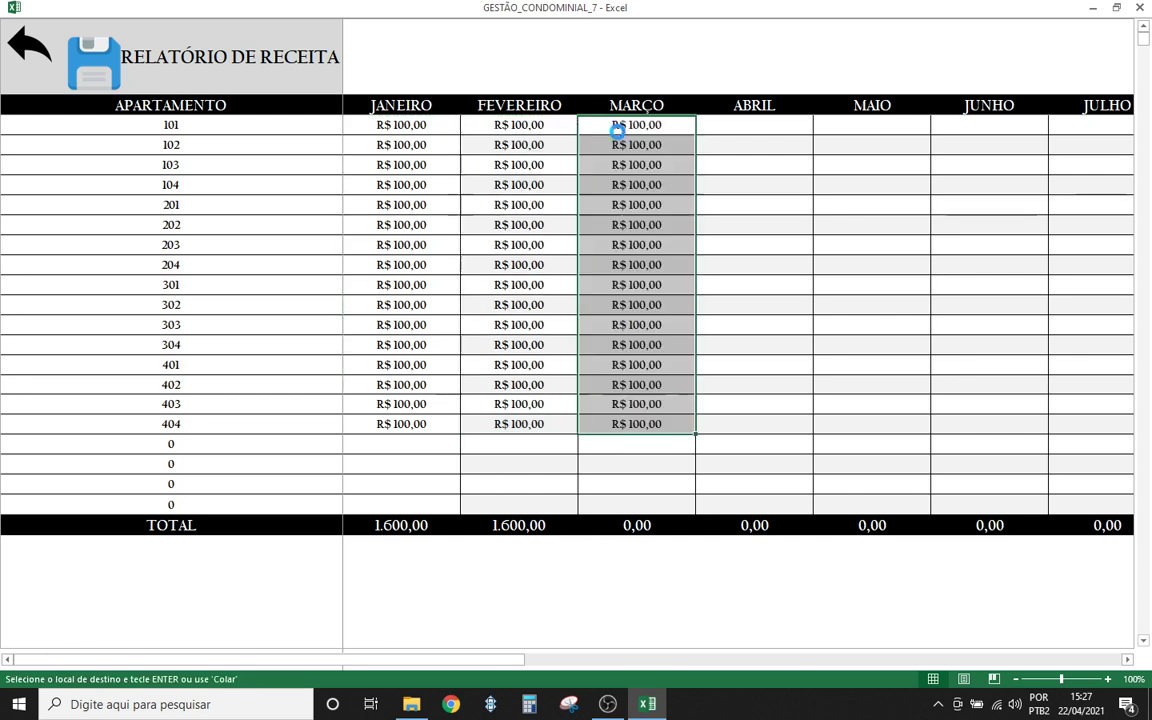
pyautogui.click(637, 201)
pyautogui.click(625, 186)
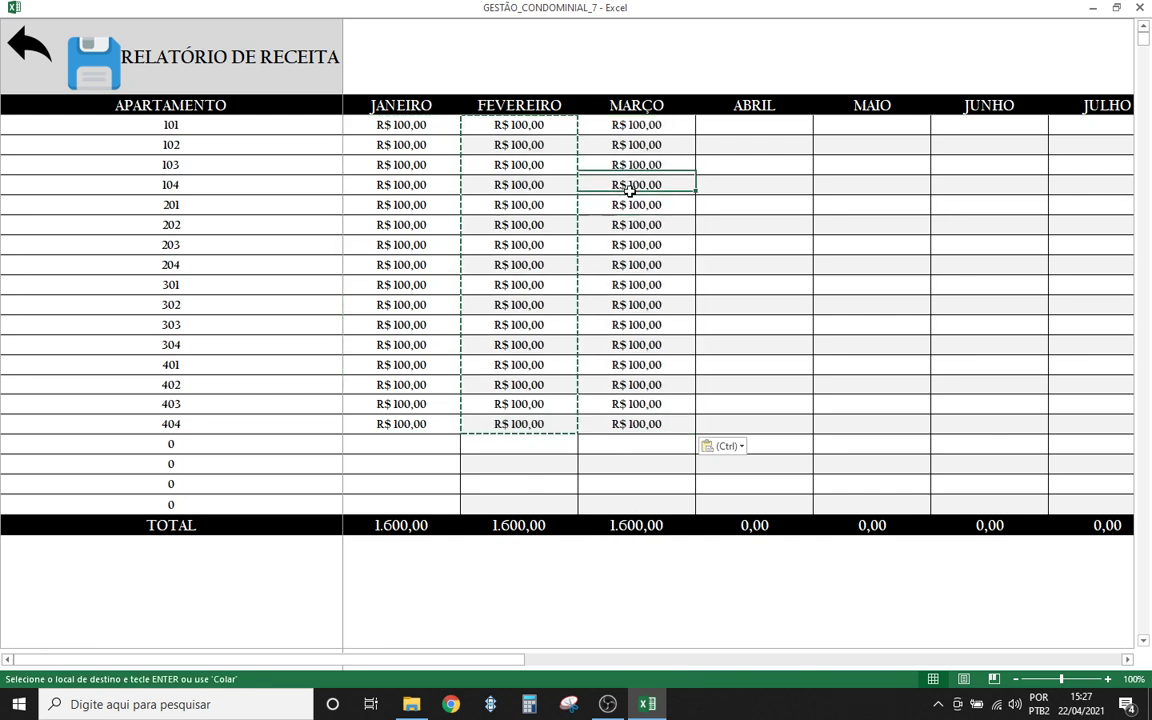
pyautogui.press('Delete')
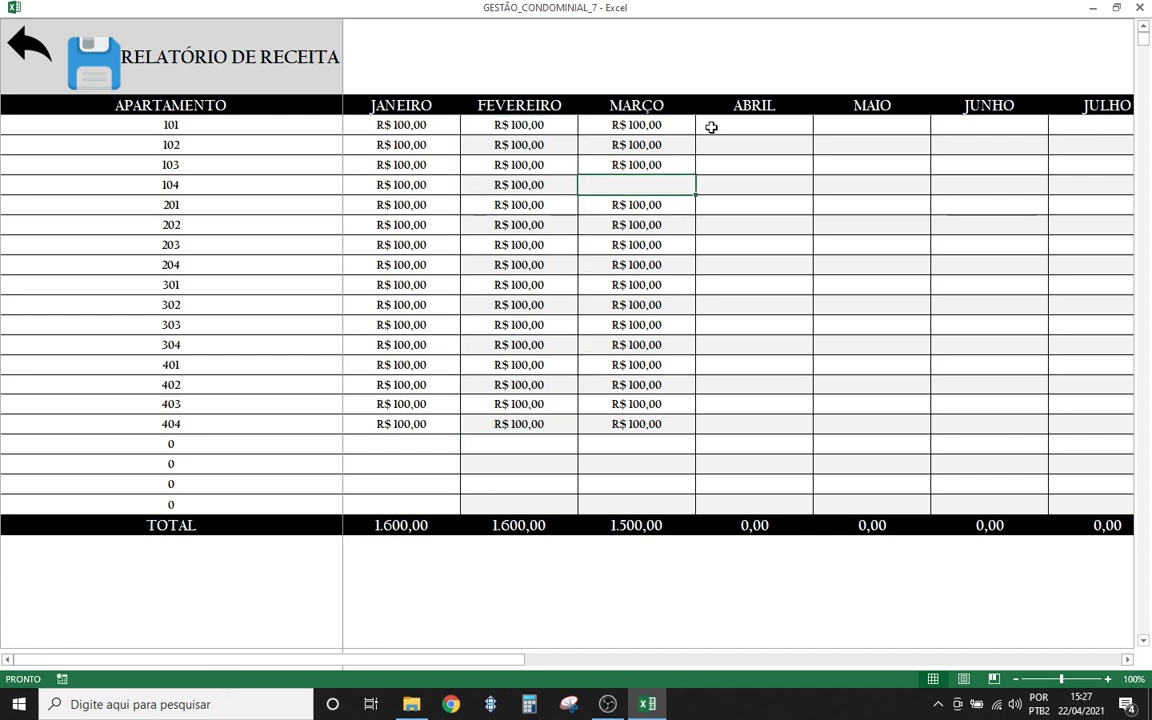
# - Copy March values for 101–403 into ABRIL and set apartment 104's April to 230
pyautogui.click(711, 128)
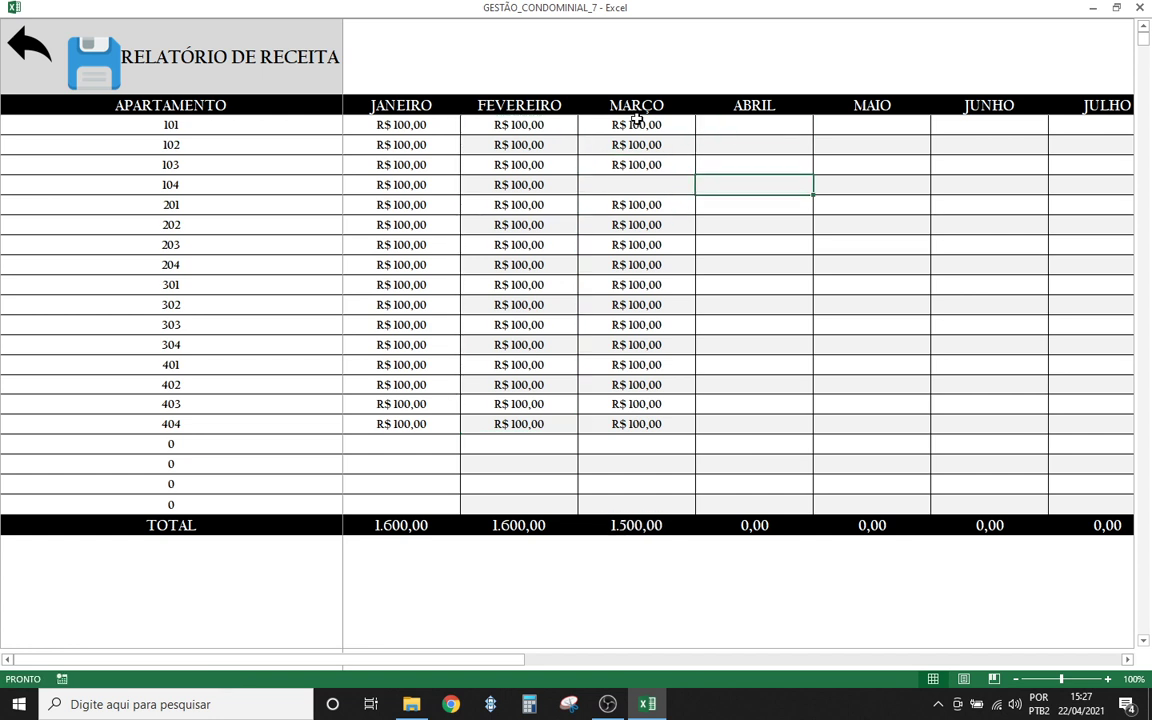
pyautogui.moveTo(636, 125); pyautogui.dragTo(648, 406)
pyautogui.hotkey('ctrl', 'c')
pyautogui.click(763, 127)
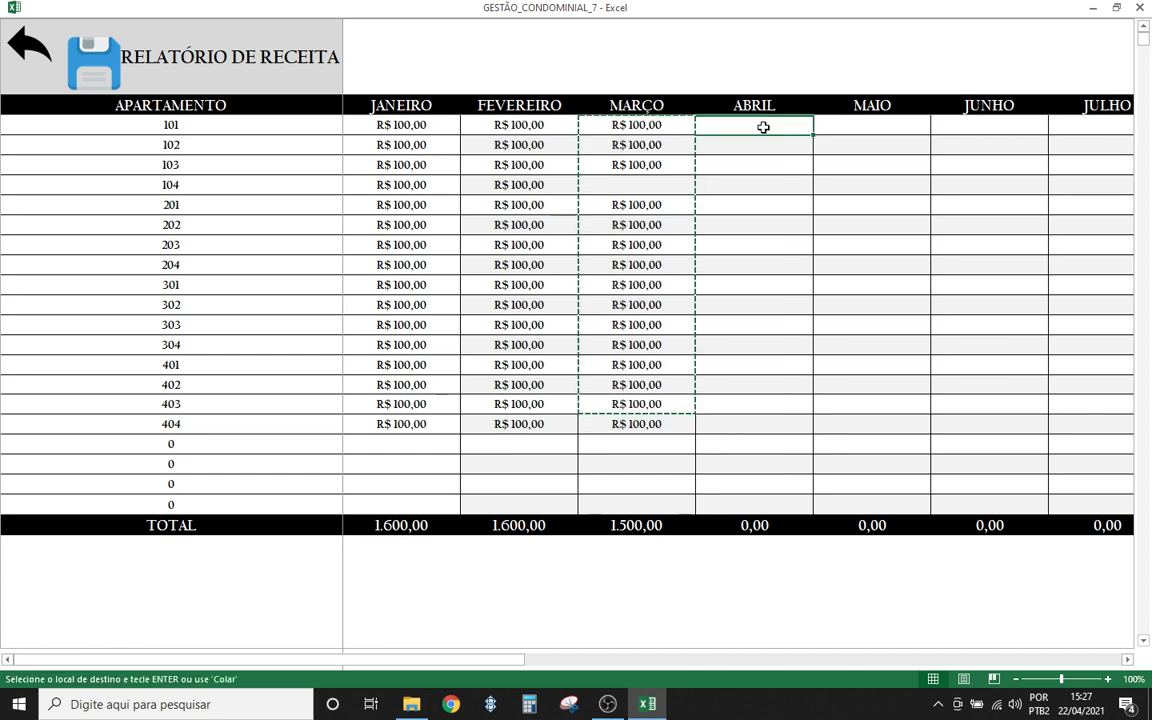
pyautogui.hotkey('ctrl', 'v')
pyautogui.click(752, 184)
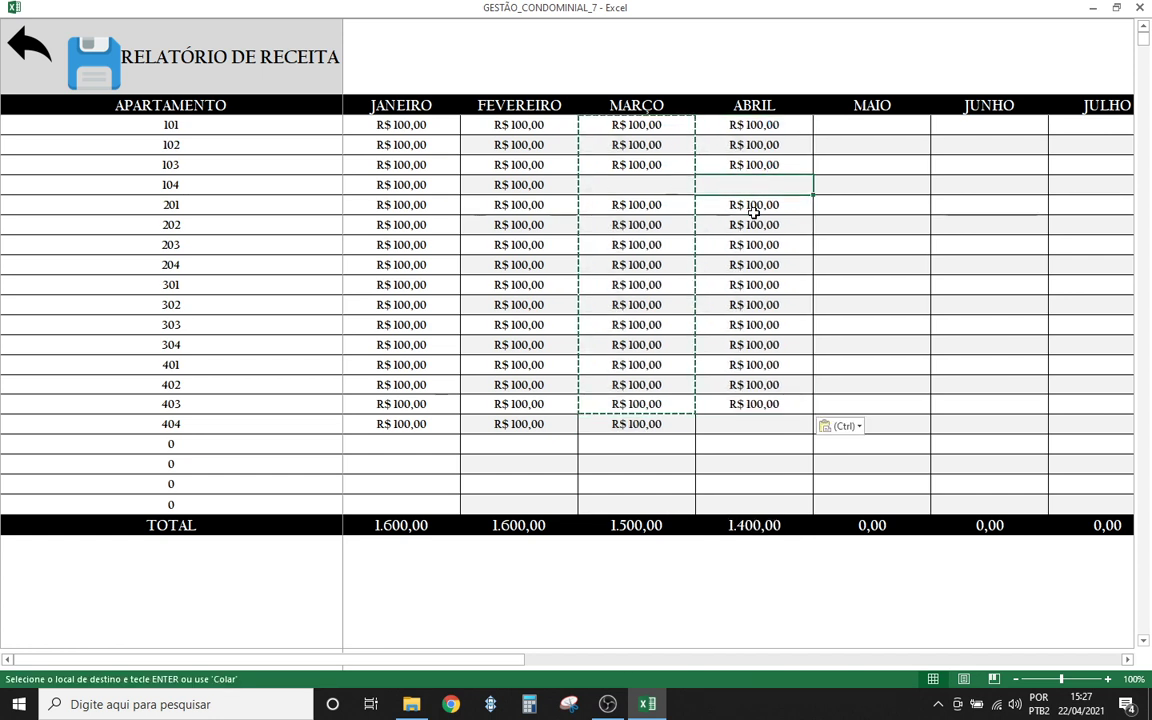
pyautogui.write('23')
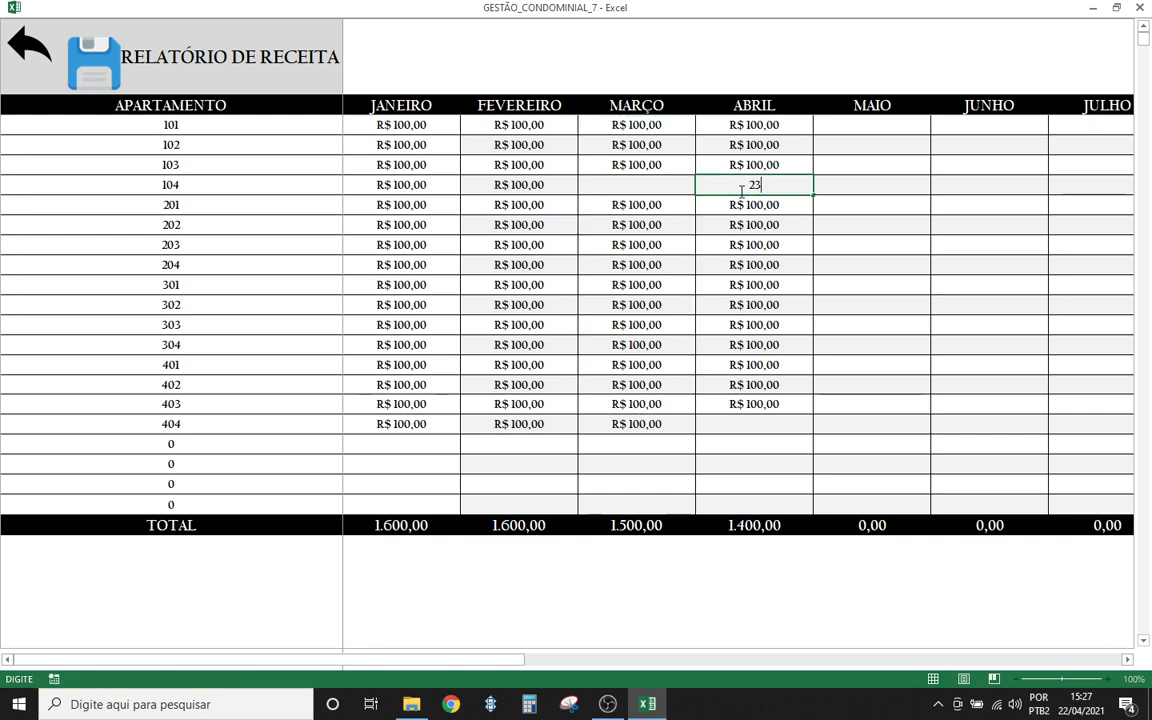
pyautogui.write('0')
pyautogui.click(758, 262)
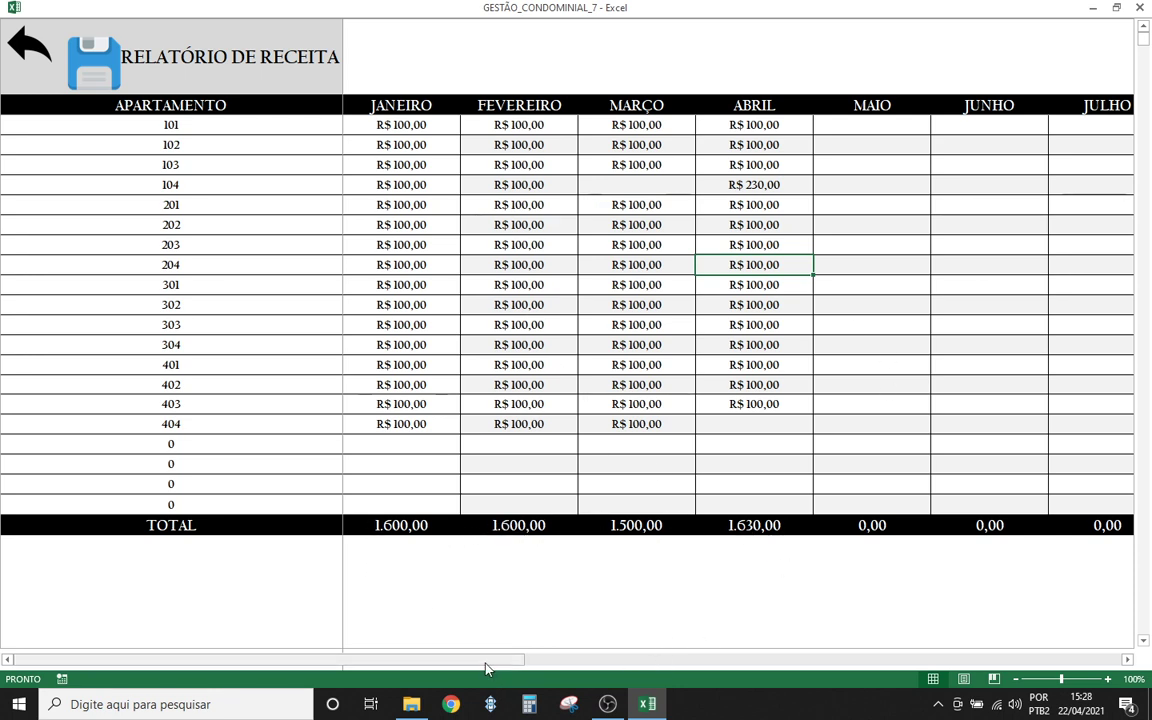
pyautogui.moveTo(483, 660); pyautogui.dragTo(1000, 665)
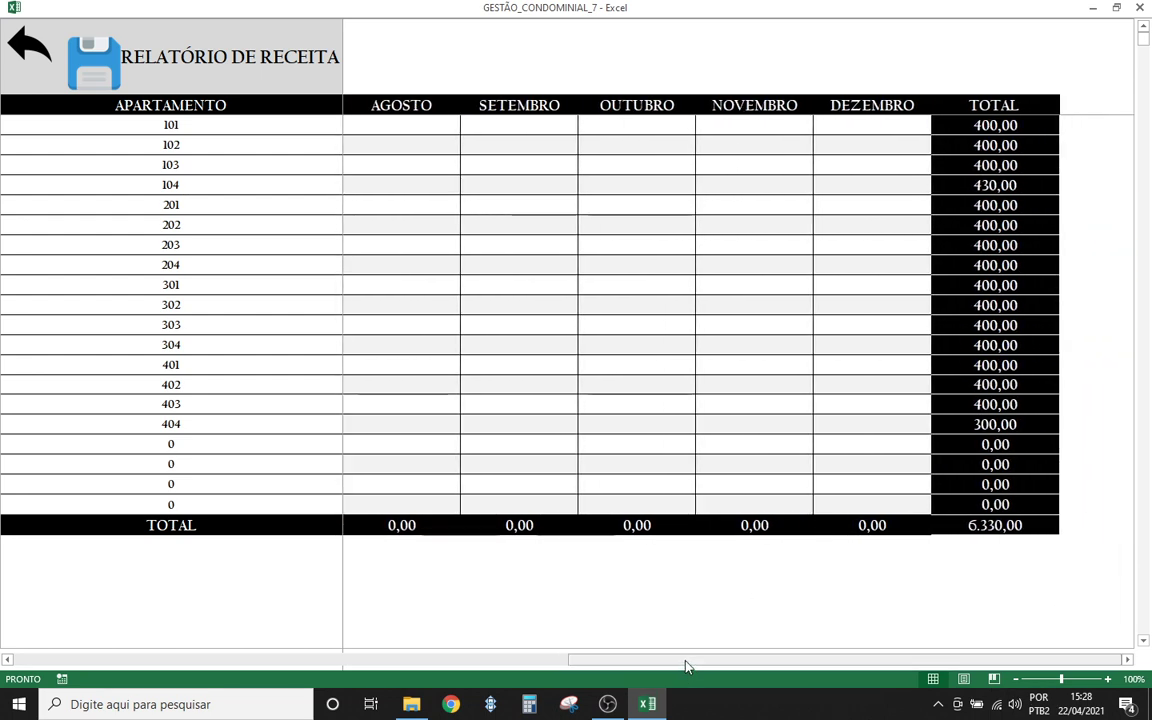
# - Inspect apartment 101's JANEIRO revenue cell, leaving its value unchanged
pyautogui.moveTo(686, 663); pyautogui.dragTo(45, 665)
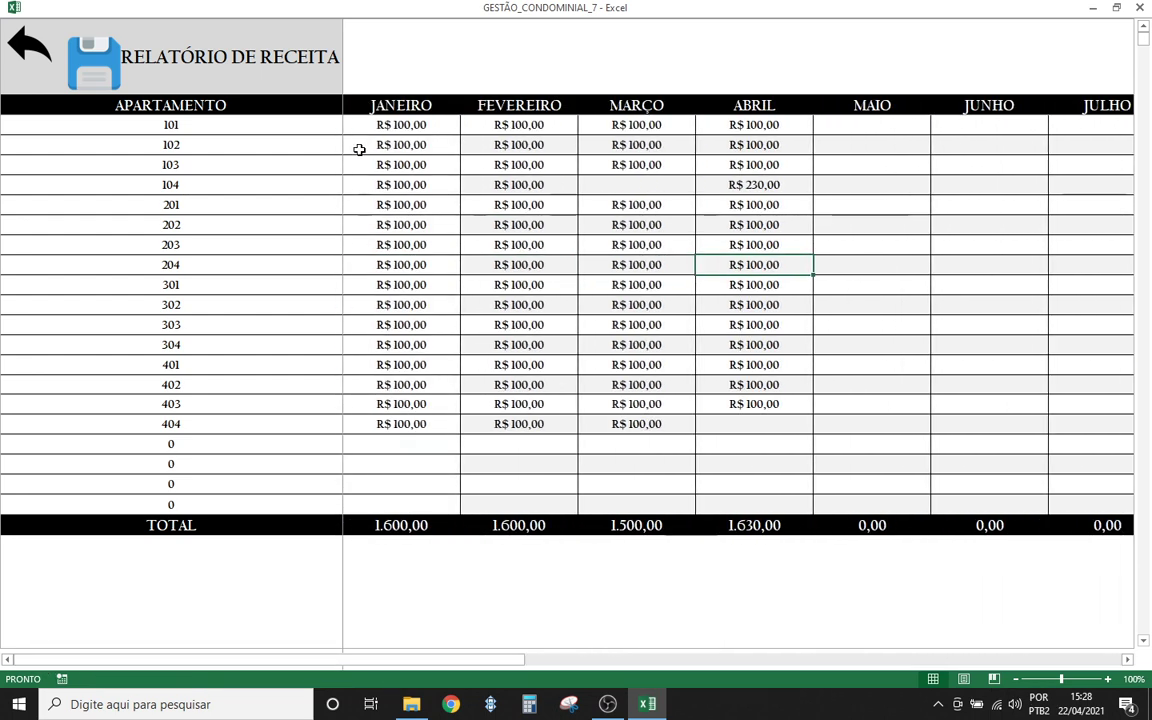
pyautogui.click(368, 187)
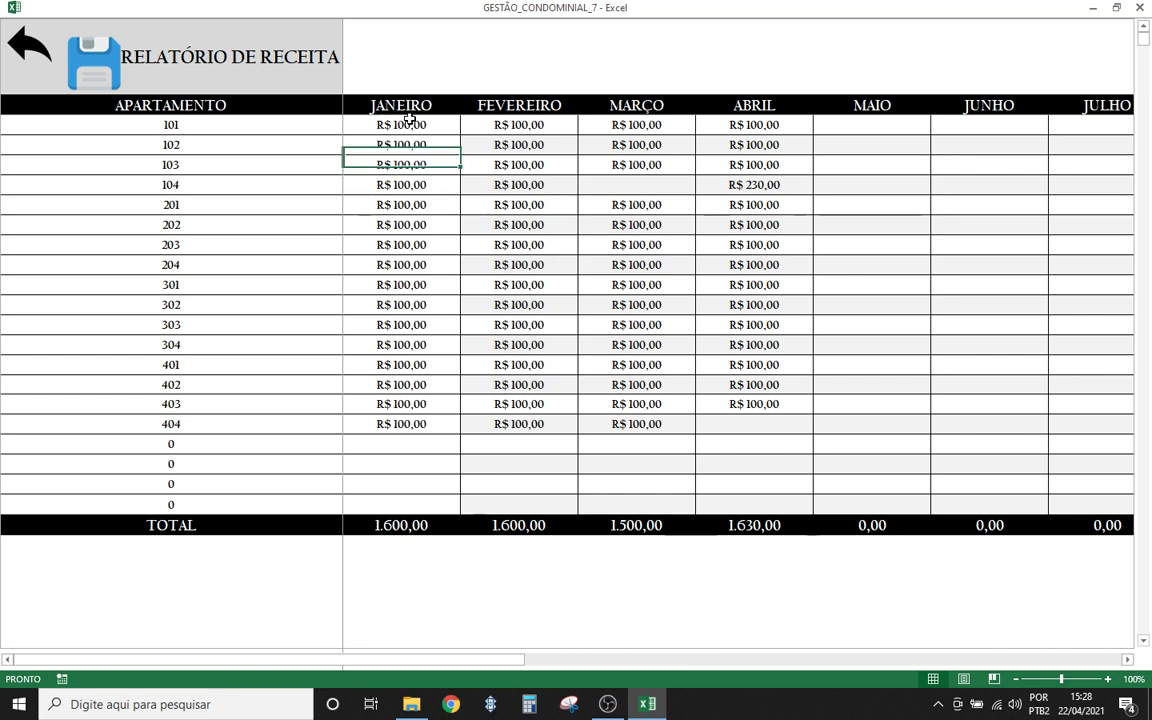
pyautogui.click(403, 122)
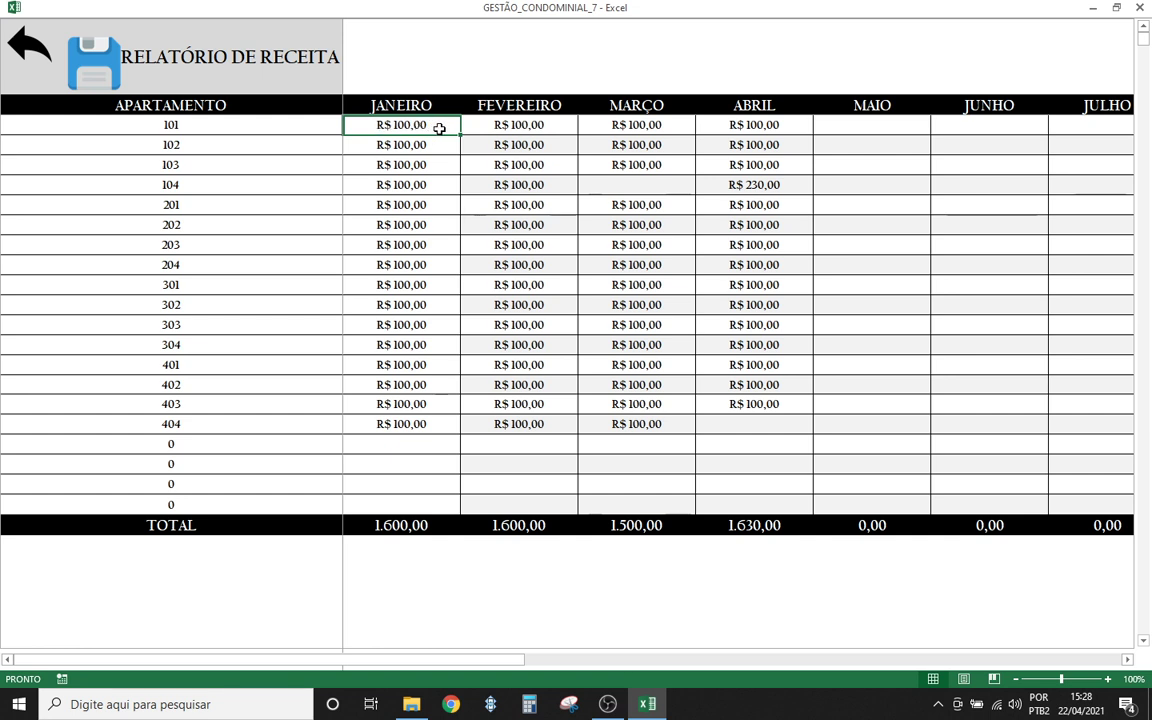
pyautogui.doubleClick(436, 127)
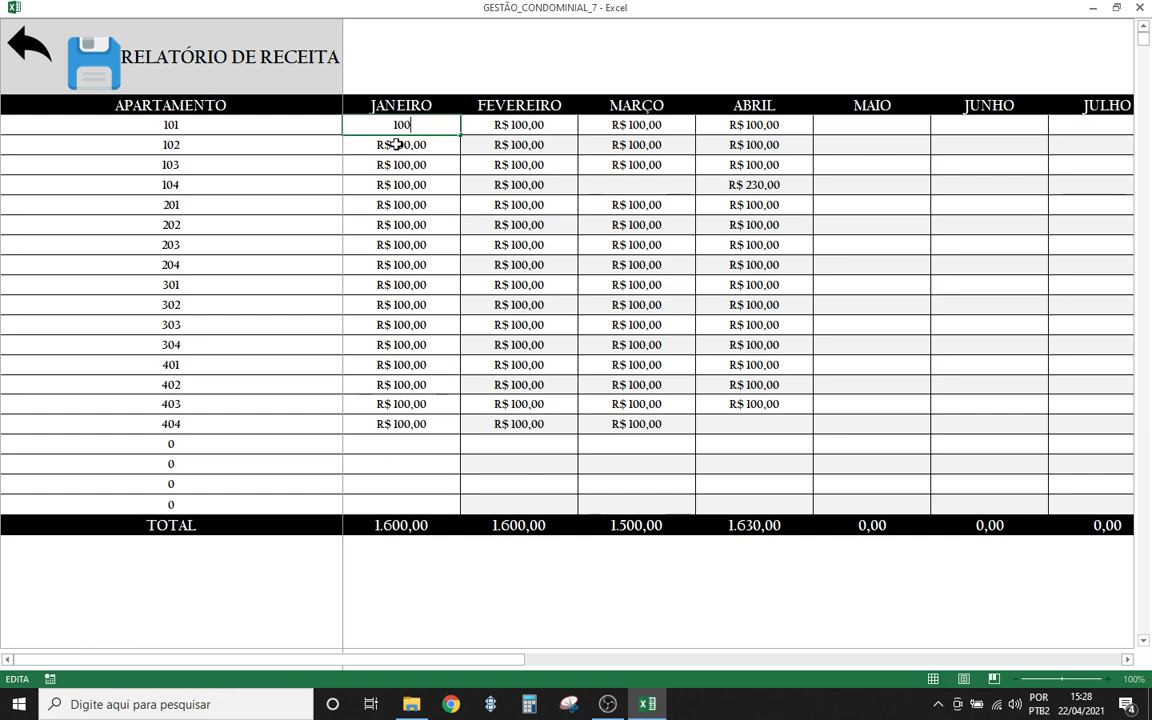
pyautogui.click(393, 145)
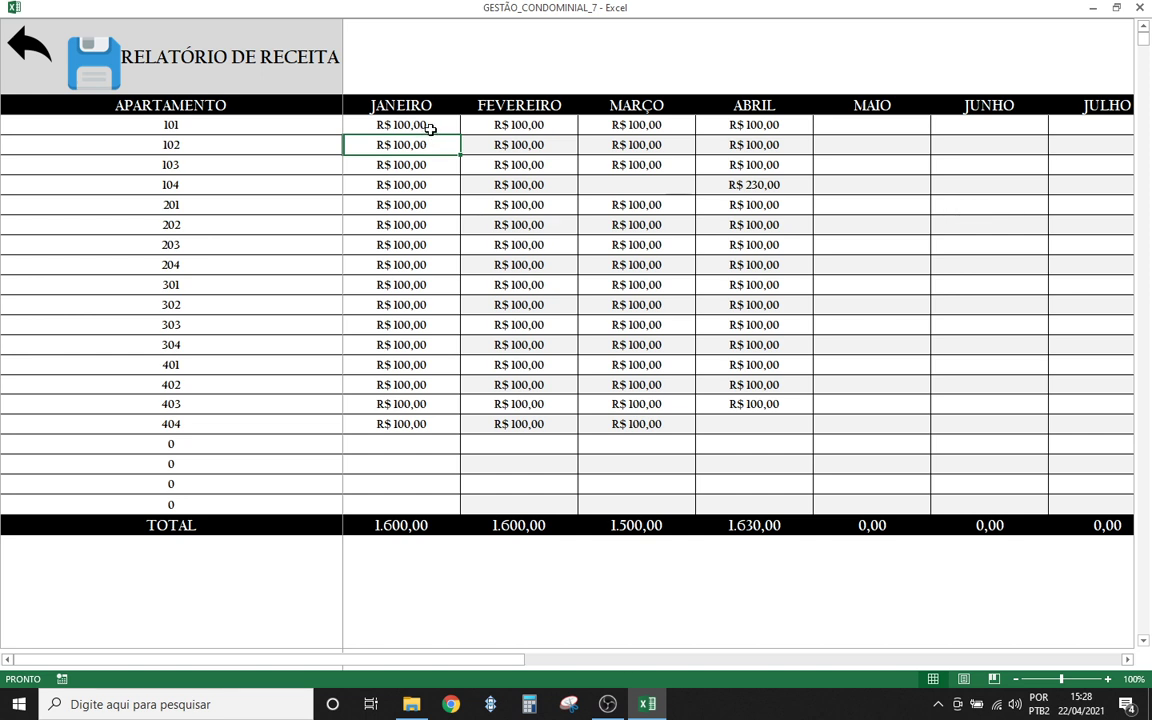
pyautogui.click(415, 128)
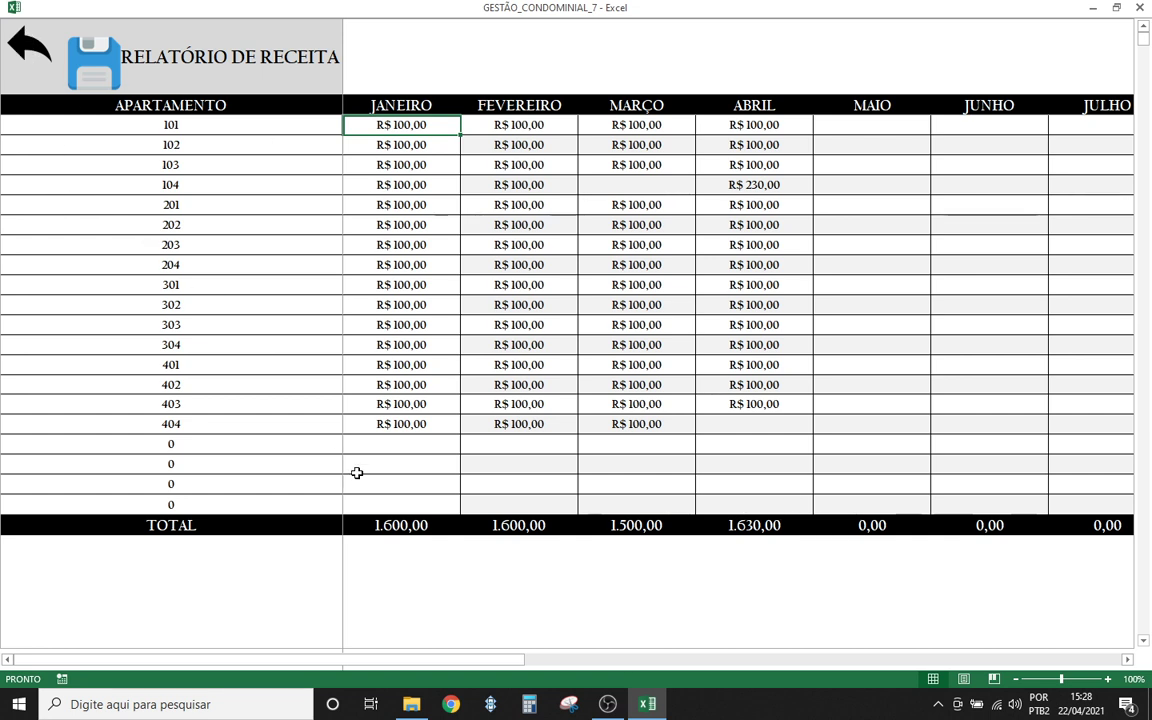
# - Delete the JANEIRO revenue for apartments 403 and 402, then return to the invoice sheet
pyautogui.click(401, 405)
pyautogui.press('Delete')
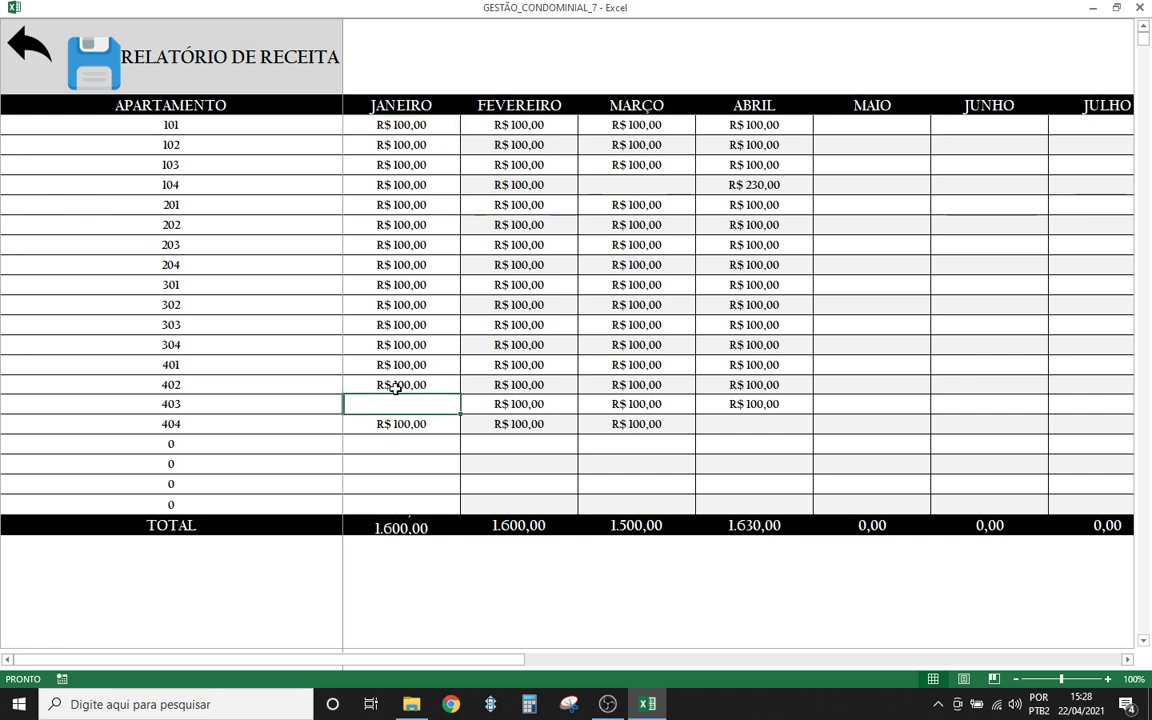
pyautogui.click(398, 386)
pyautogui.press('Delete')
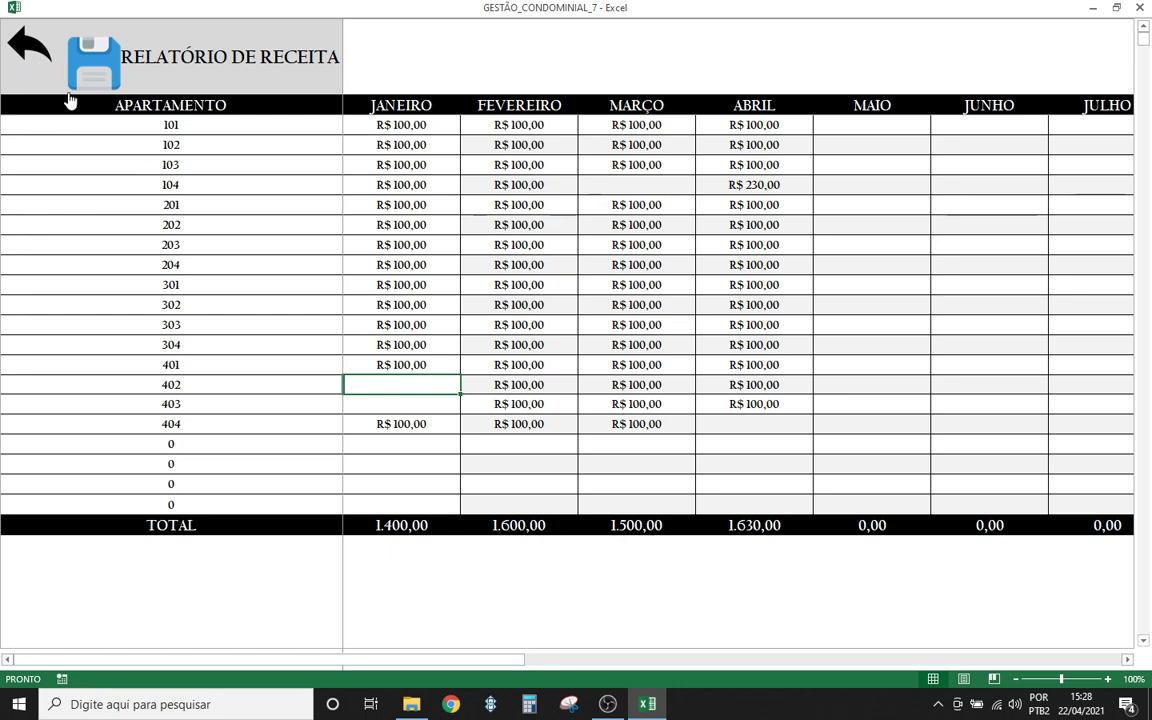
pyautogui.click(27, 52)
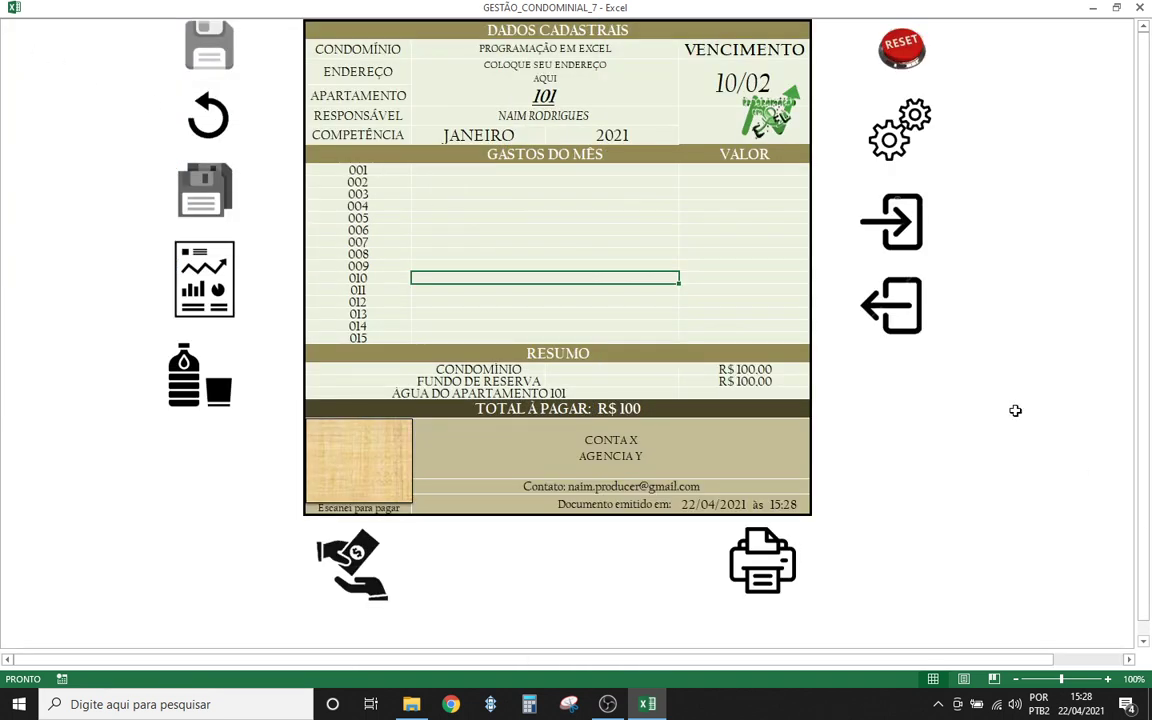
# - On RELATÓRIO DE GASTOS, enter LUZ and MANUTENÇÃO DO ELEVADOR under TIPO DE GASTO
pyautogui.click(892, 303)
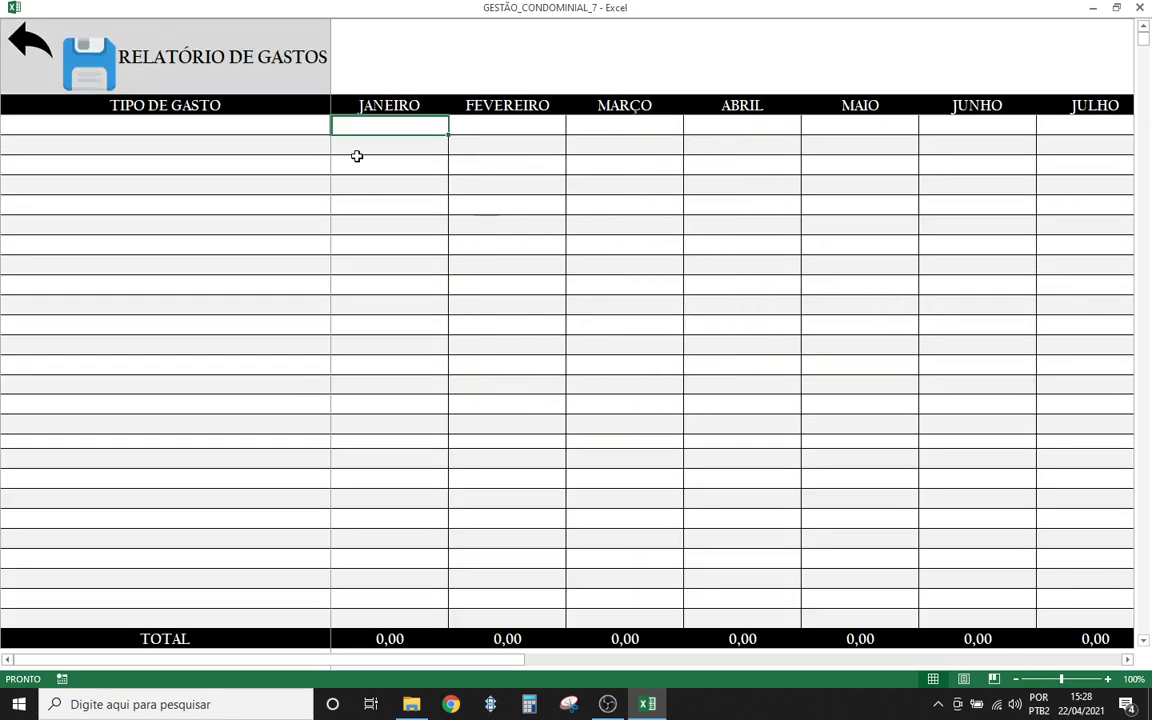
pyautogui.click(179, 129)
pyautogui.write('LUZ')
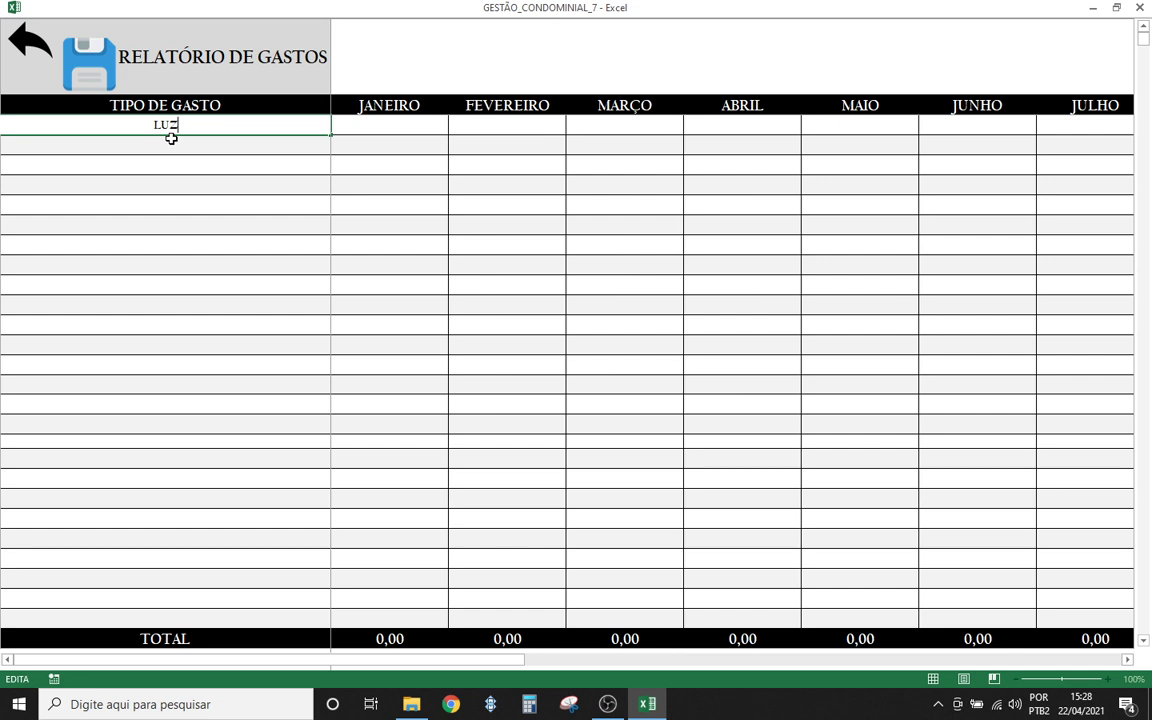
pyautogui.press('Return')
pyautogui.write('MAN')
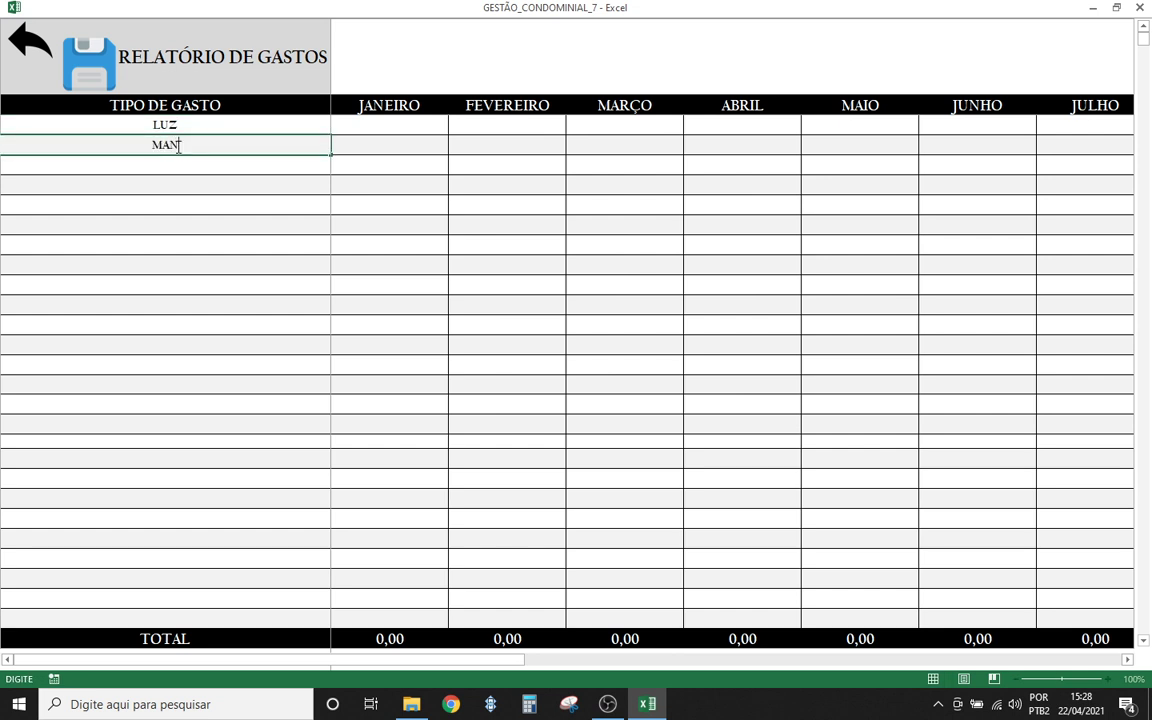
pyautogui.write('UTENÇÃO DO ELEVADOR')
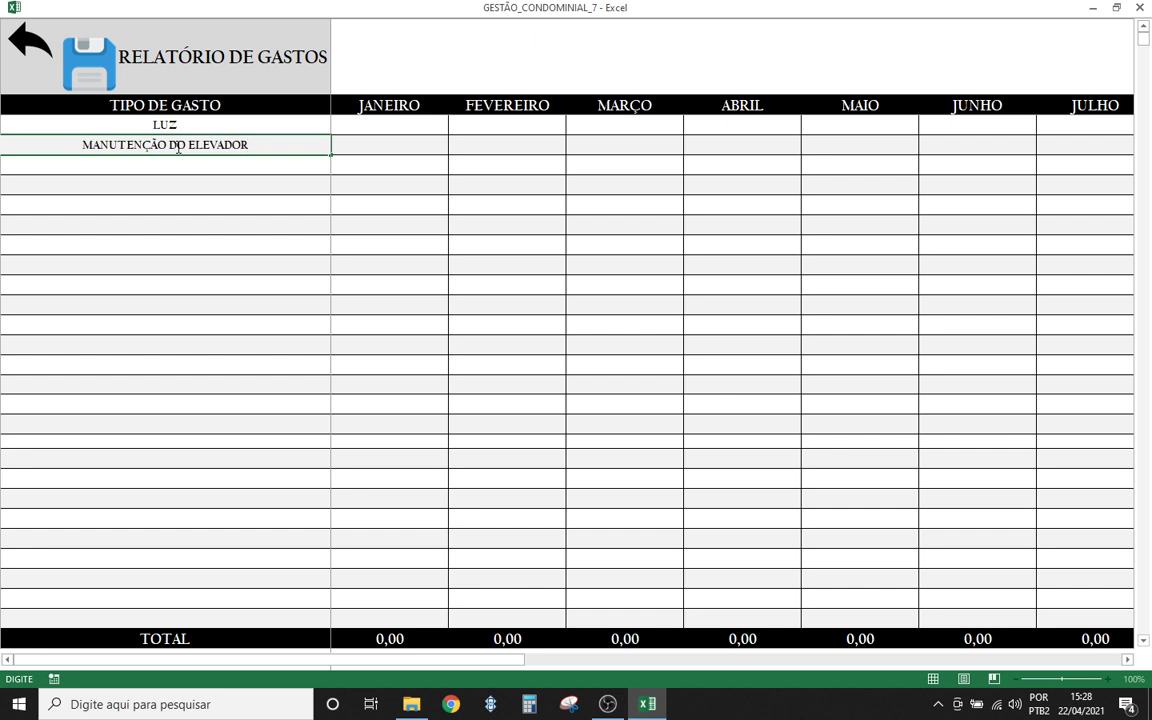
pyautogui.press('Return')
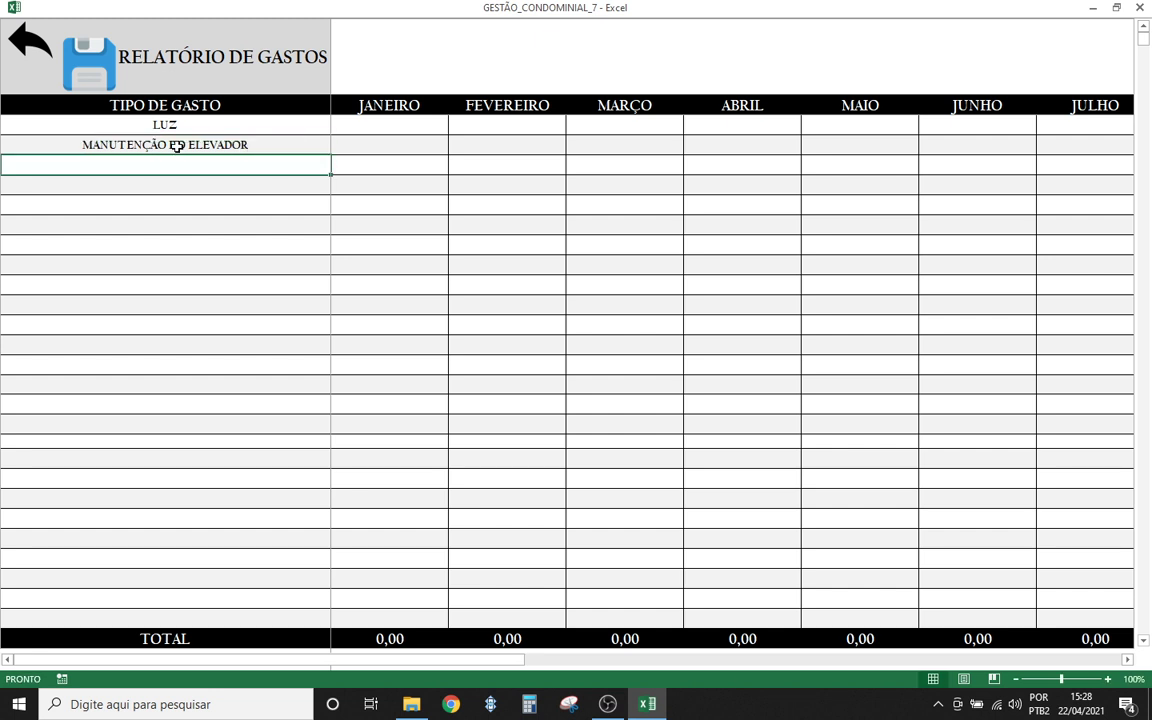
# - Add LIMPEZA and CORTE DA GRAMA as the next two expense types
pyautogui.write('LI')
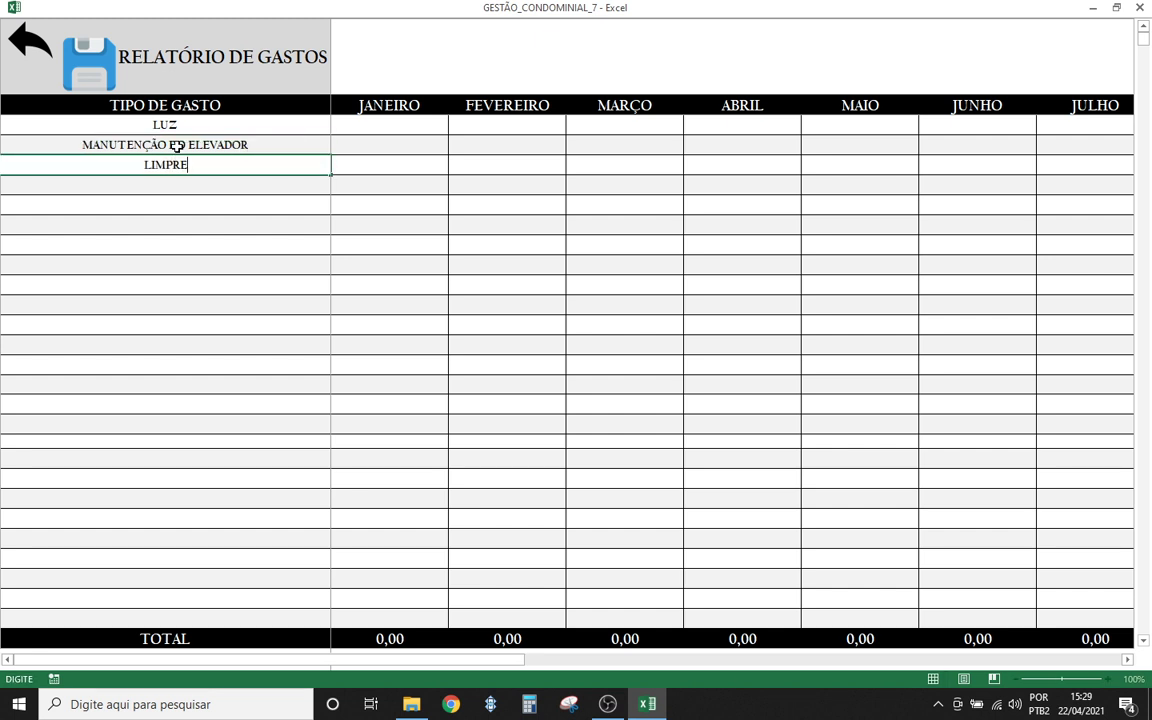
pyautogui.write('MPRE')
pyautogui.press('BackSpace')
pyautogui.press('BackSpace')
pyautogui.write('EZA')
pyautogui.press('Return')
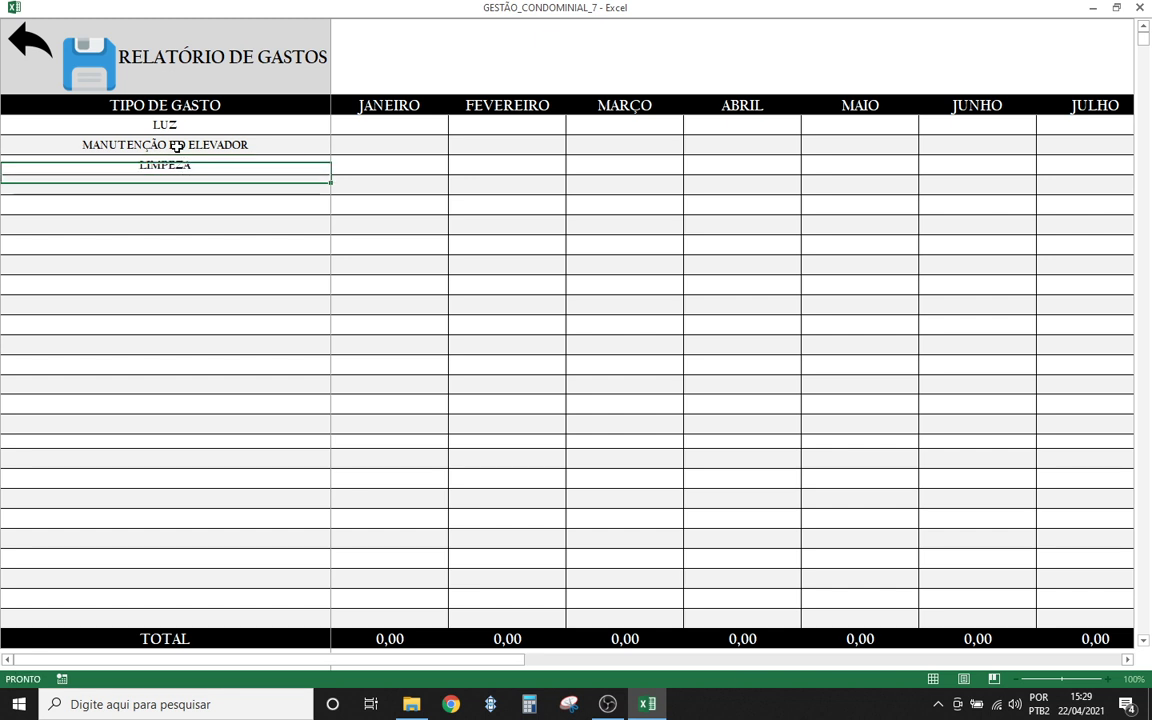
pyautogui.write('CORTE DA GRAMA')
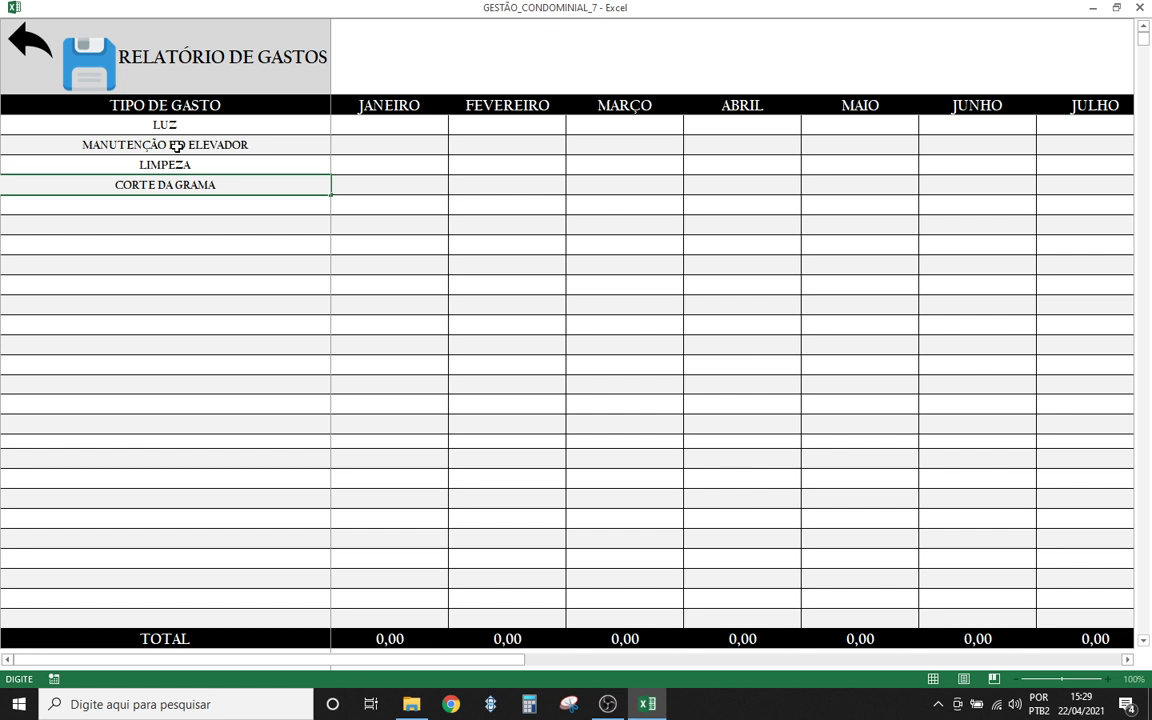
pyautogui.press('Return')
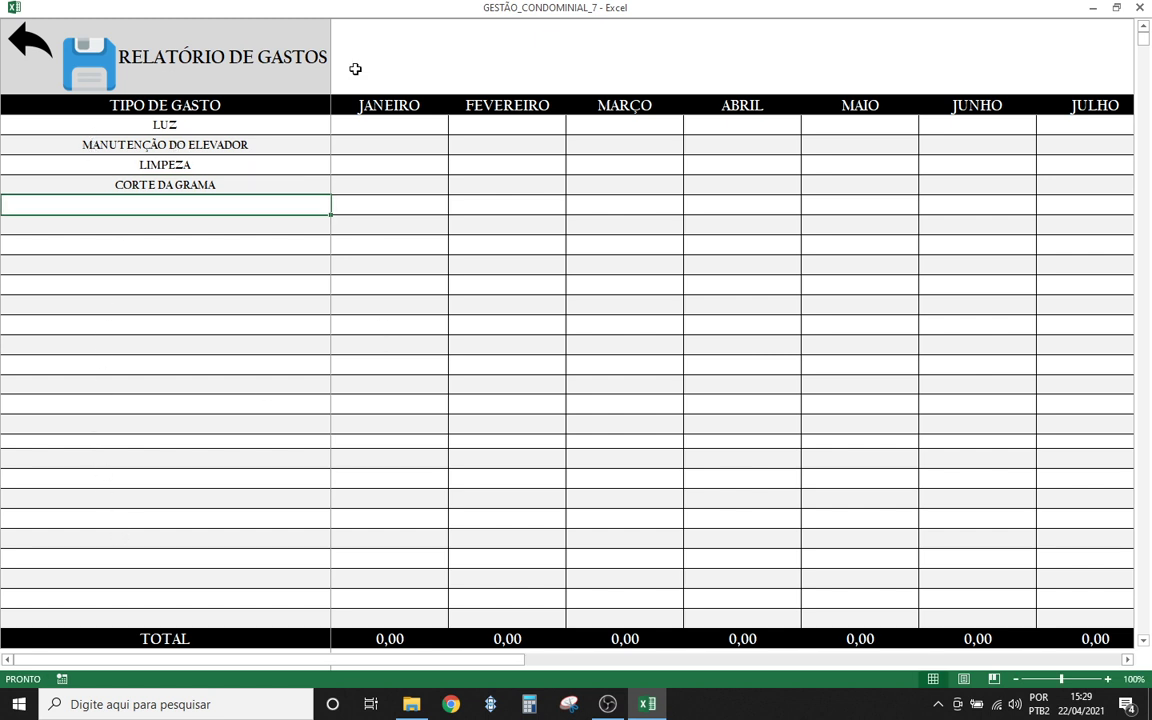
# - Enter LUZ costs of 200, 210, 180 and 170 for January to April
pyautogui.click(347, 124)
pyautogui.write('200')
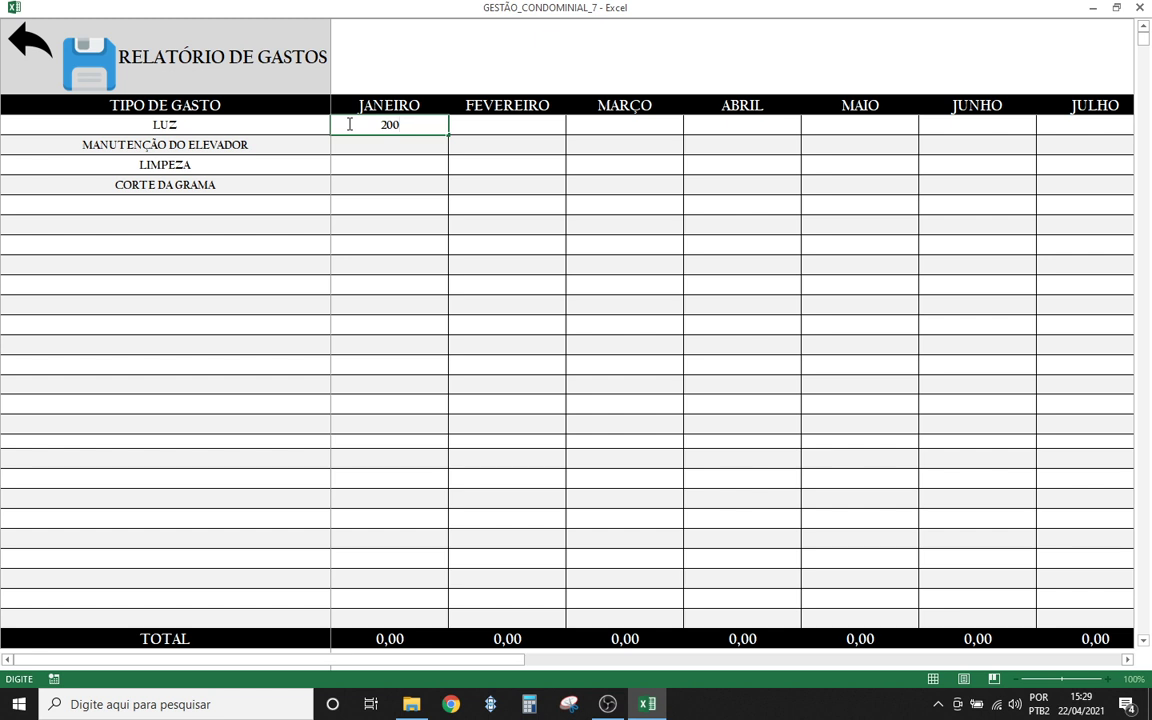
pyautogui.press('Tab')
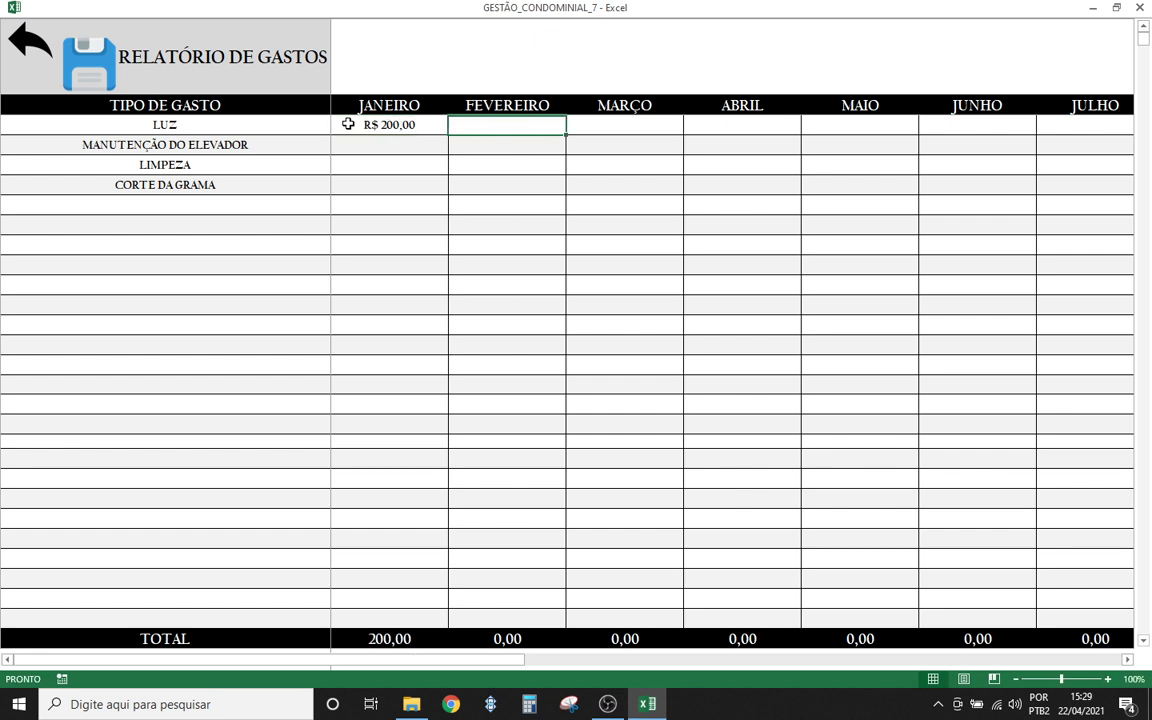
pyautogui.write('210')
pyautogui.press('Tab')
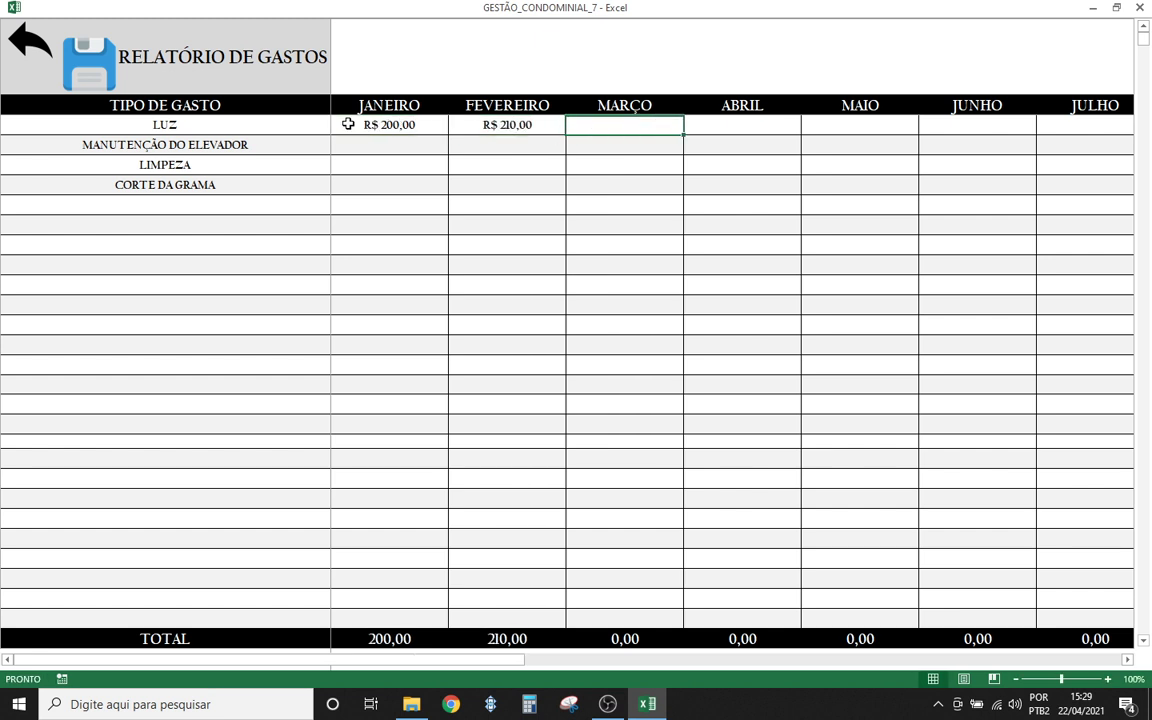
pyautogui.write('180')
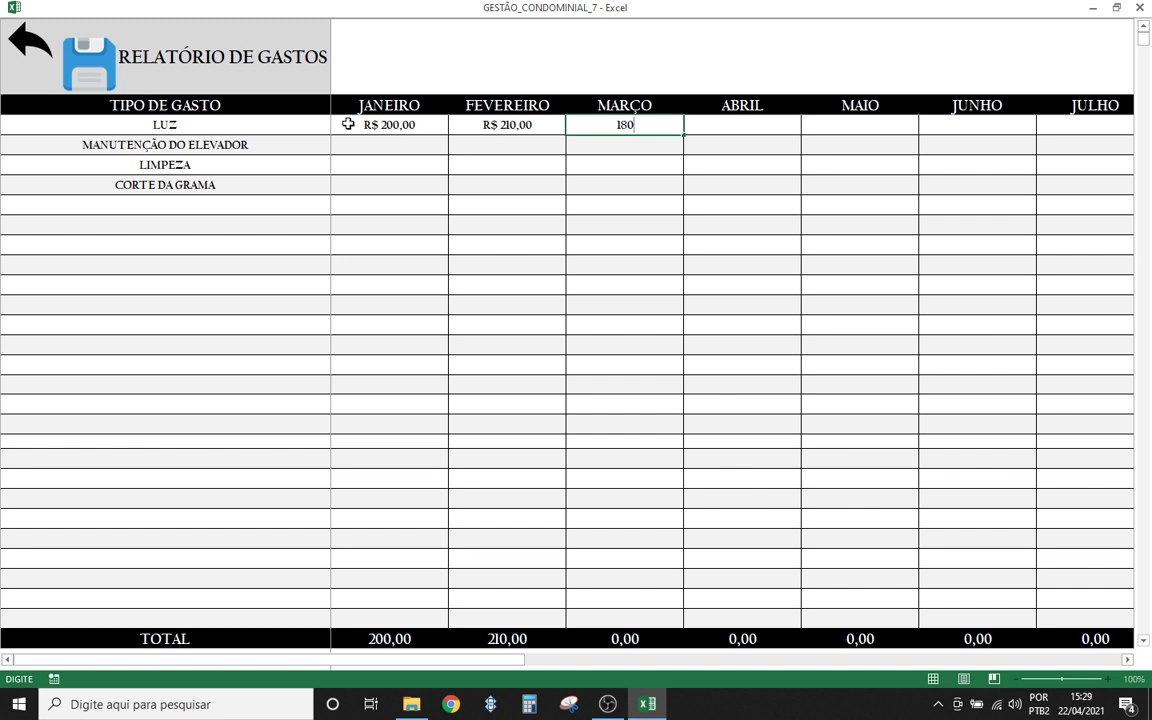
pyautogui.press('Tab')
pyautogui.write('17')
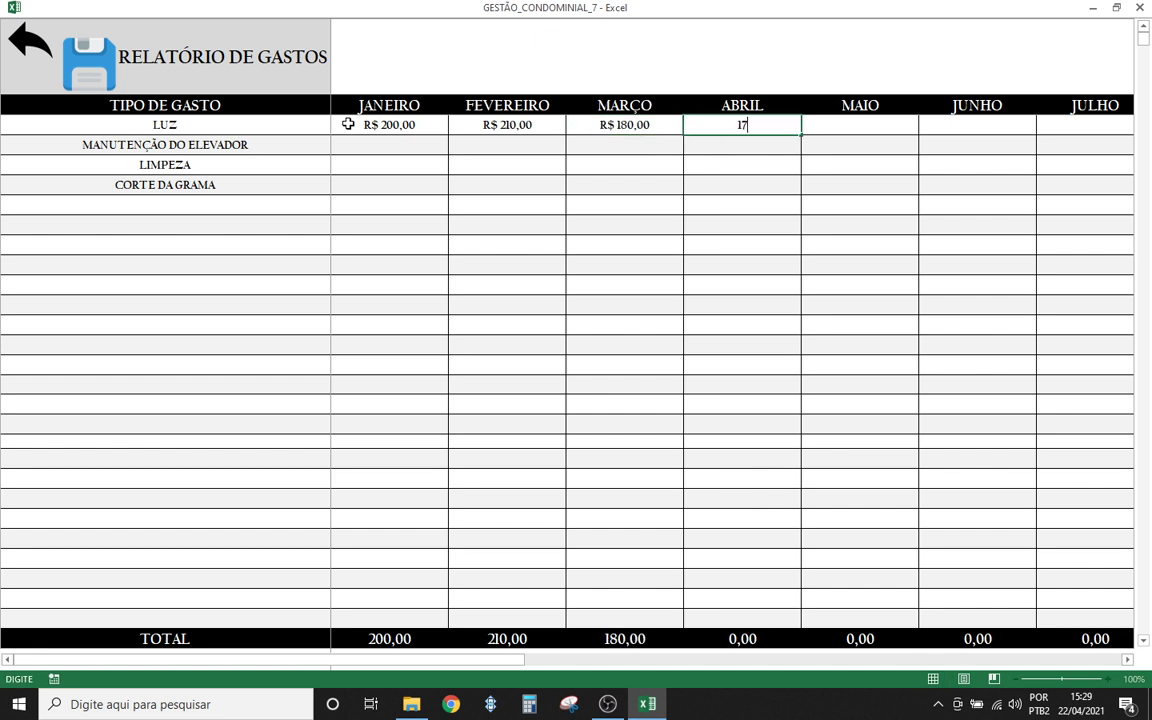
# - Enter elevator maintenance costs of 400, 400, 420 and 400 for January to April
pyautogui.click(362, 145)
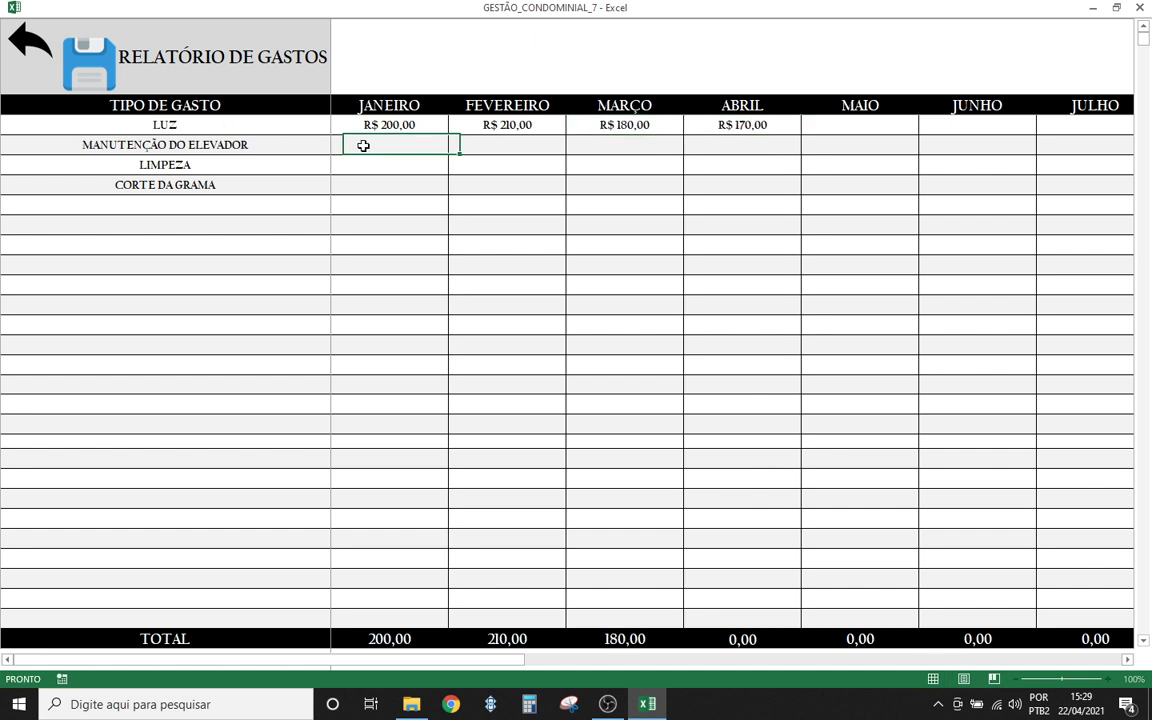
pyautogui.write('400')
pyautogui.hotkey('ctrl', 'Return')
pyautogui.press('Tab')
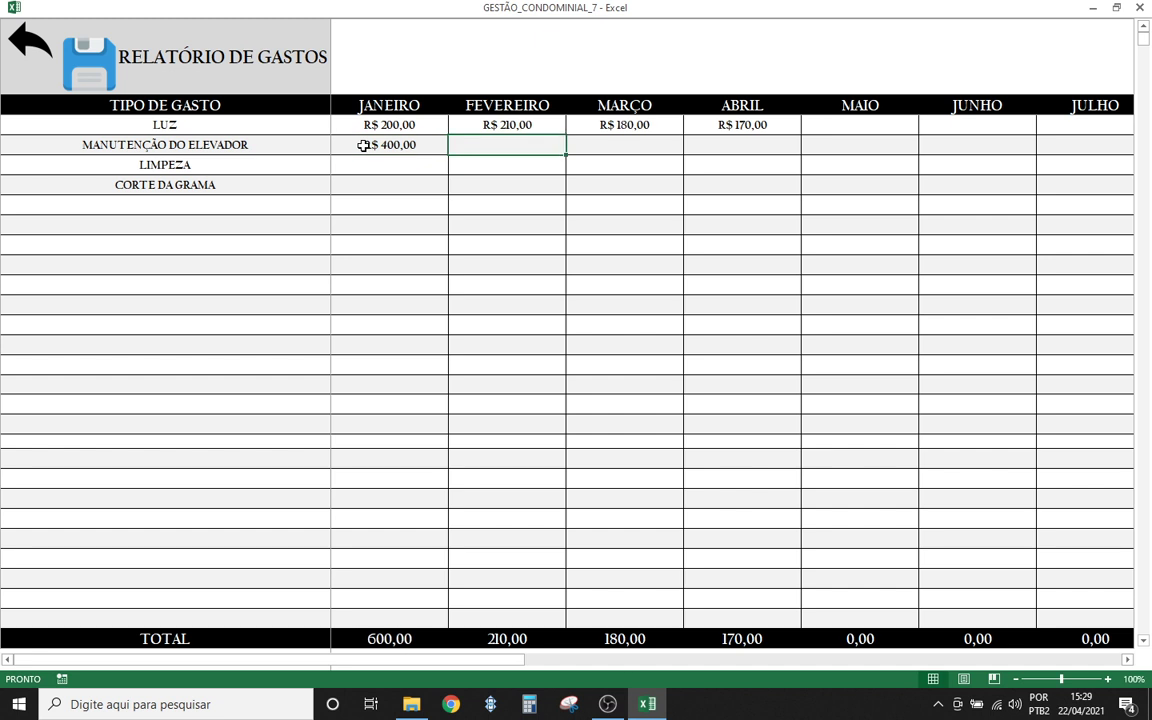
pyautogui.write('400')
pyautogui.press('Tab')
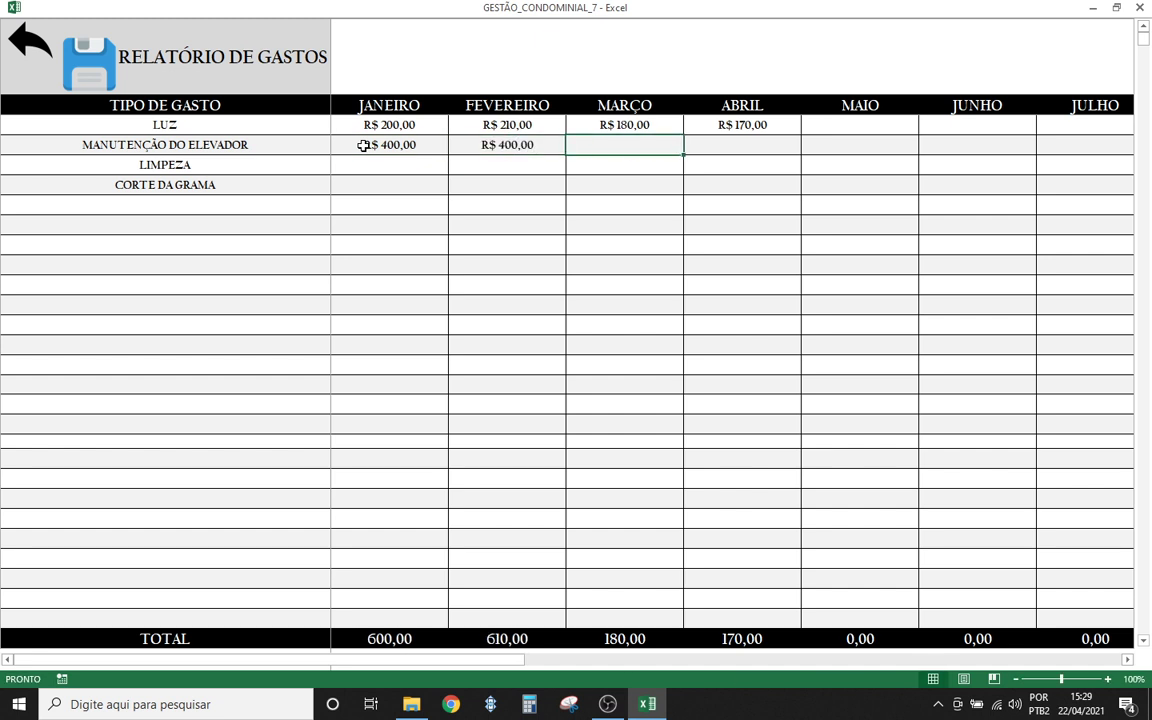
pyautogui.write('420')
pyautogui.press('Tab')
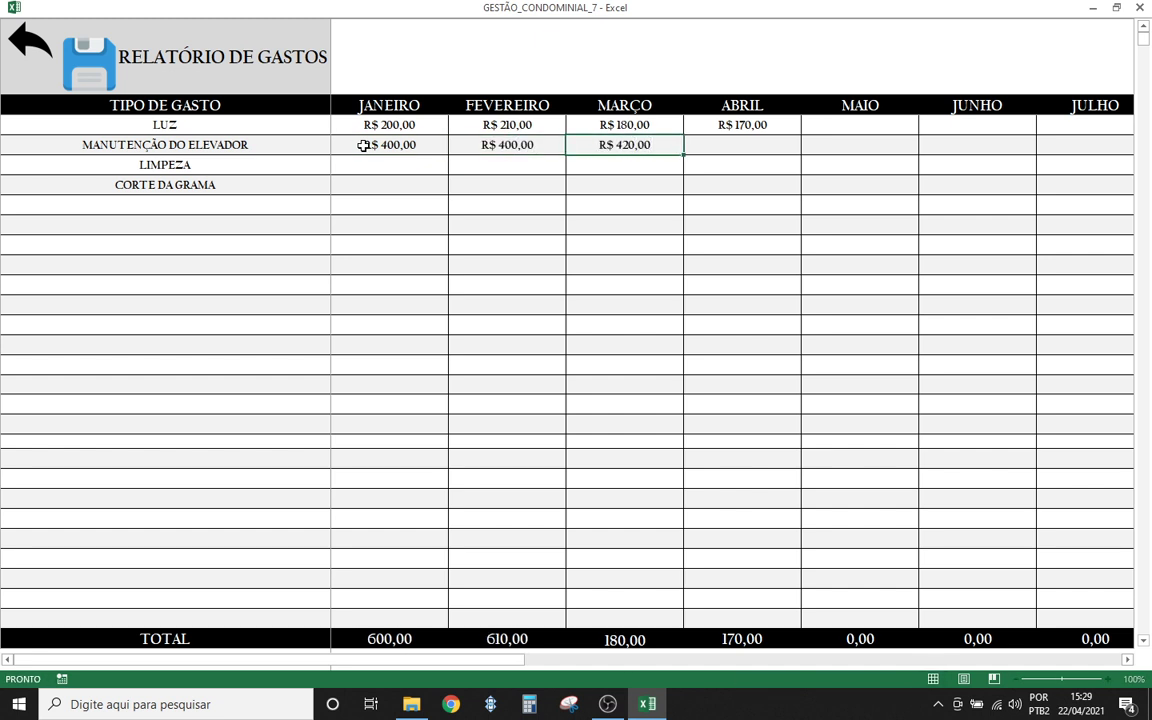
pyautogui.write('400')
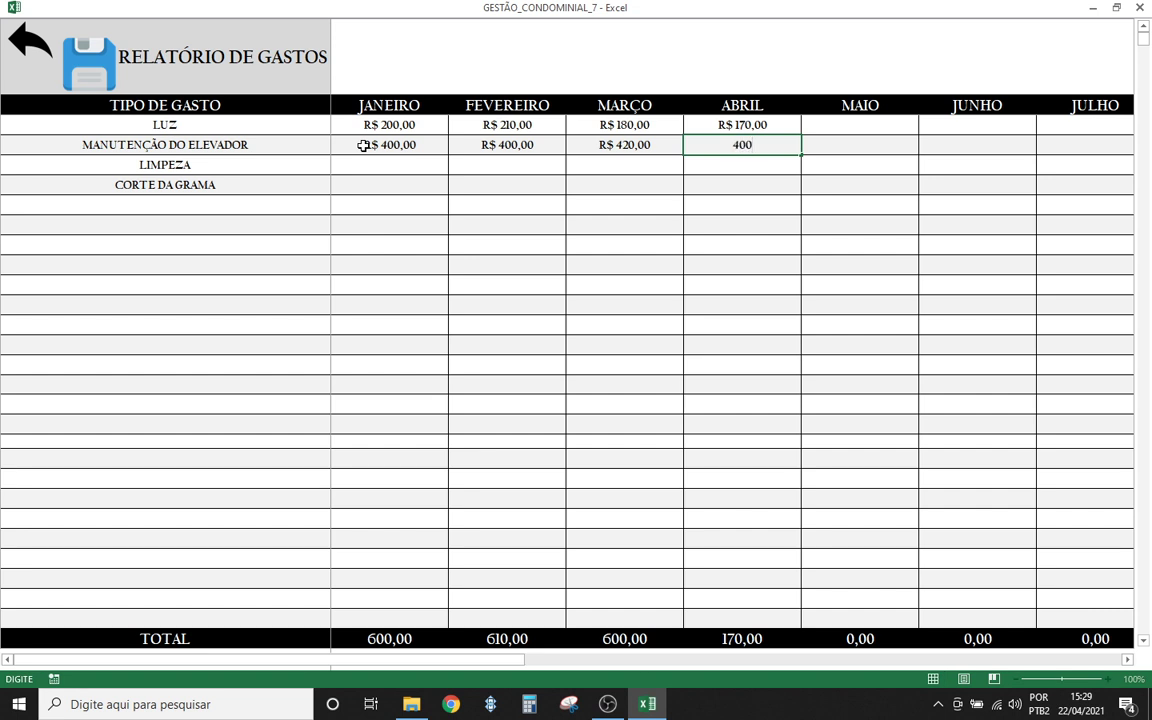
pyautogui.press('Return')
# - Enter LIMPEZA at 500 for all four months and CORTE DA GRAMA 150 for January and April
pyautogui.write('5')
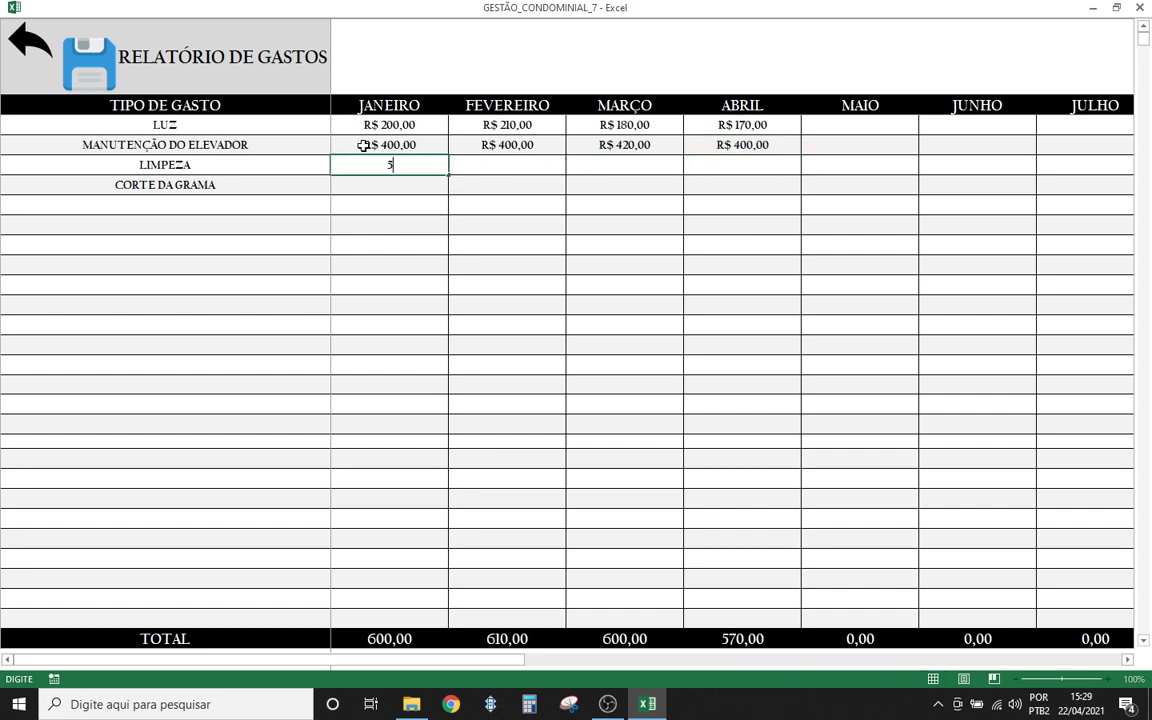
pyautogui.write('00')
pyautogui.press('Tab')
pyautogui.write('500')
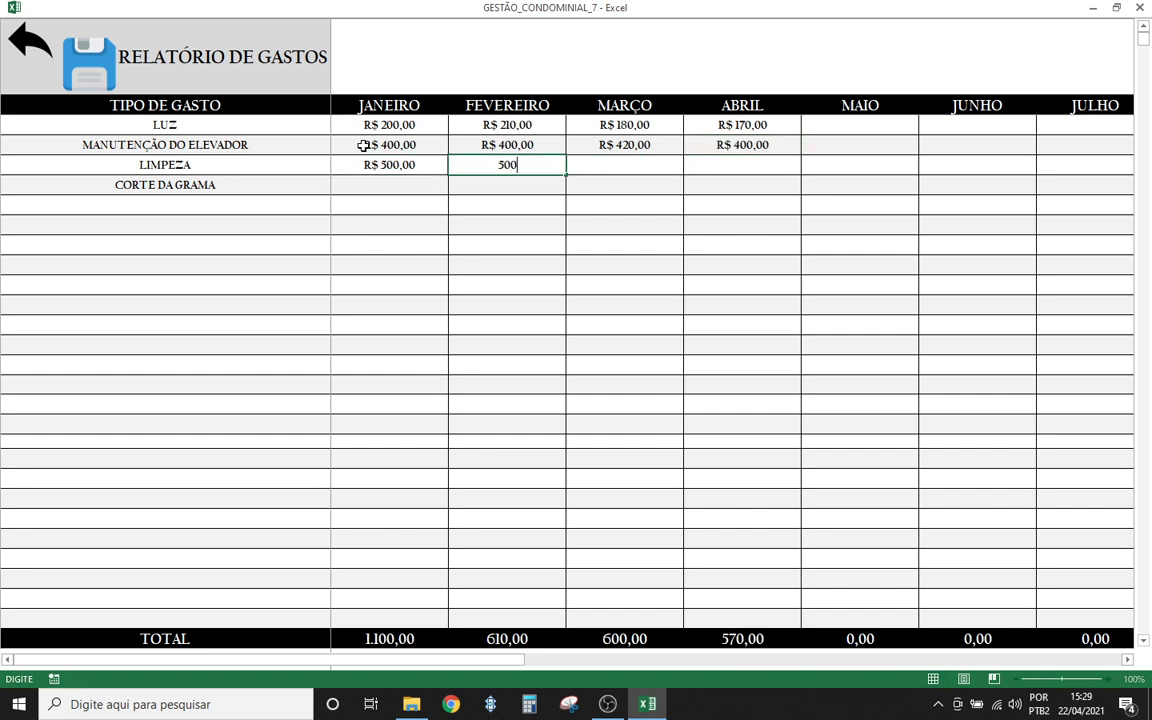
pyautogui.press('Tab')
pyautogui.write('500')
pyautogui.press('Tab')
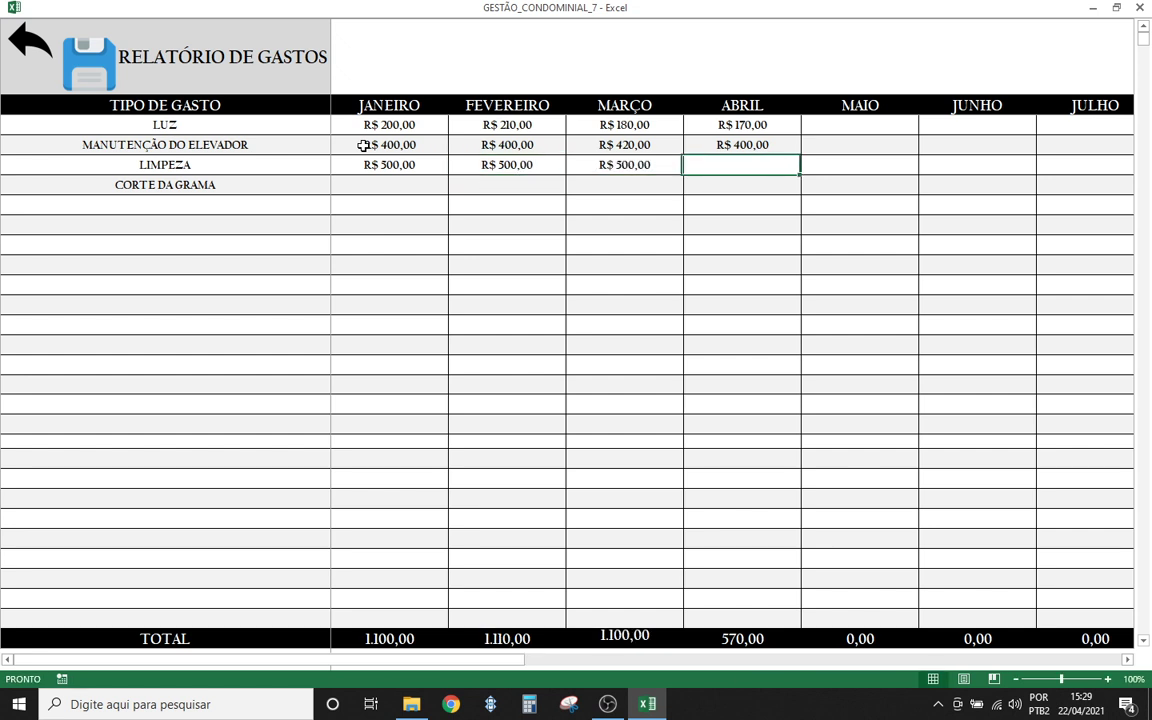
pyautogui.write('500')
pyautogui.press('Return')
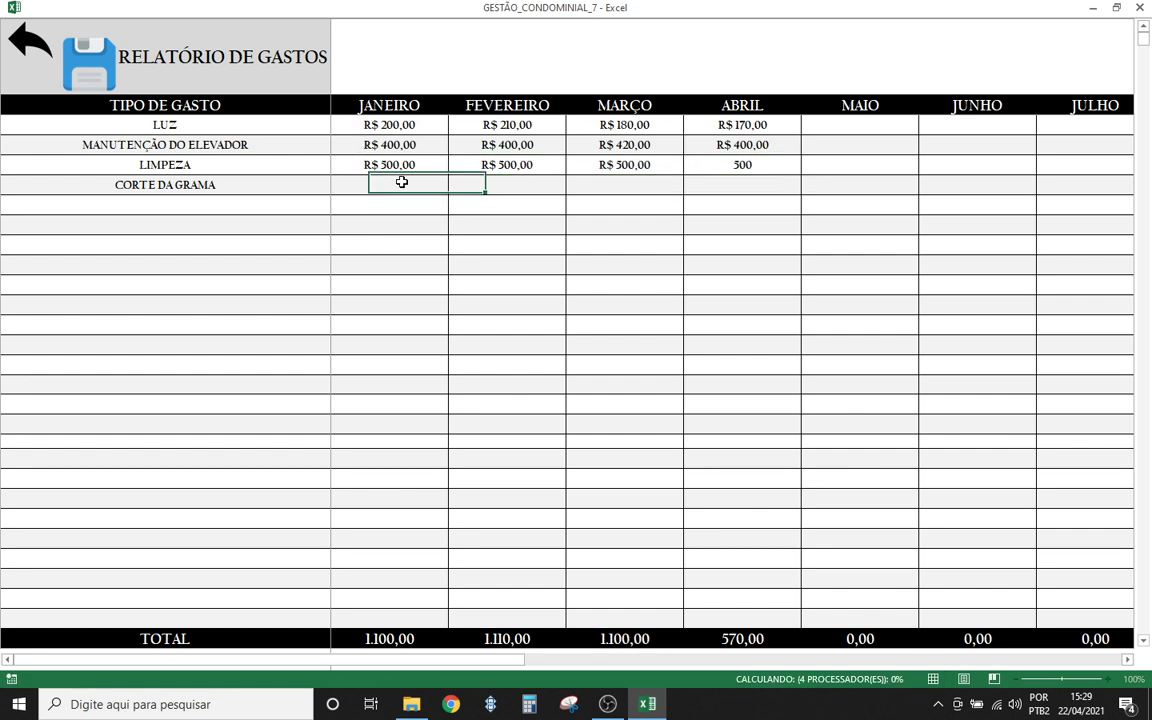
pyautogui.write('150')
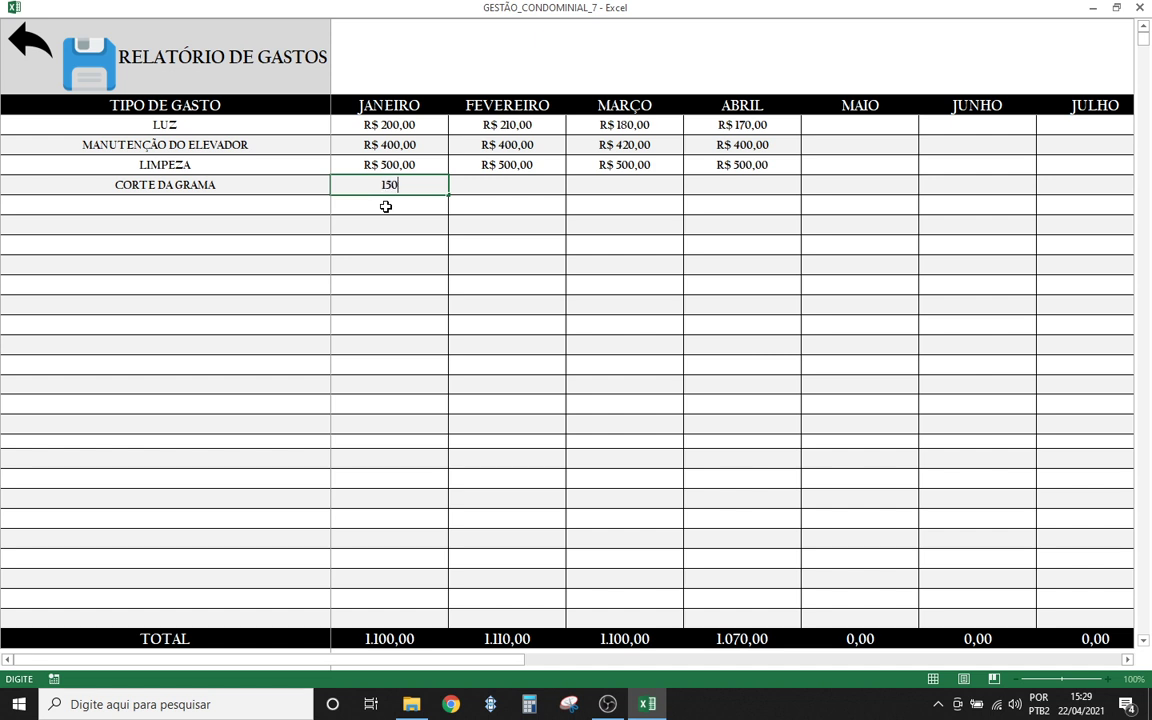
pyautogui.press('Tab')
pyautogui.press('Tab')
pyautogui.press('Tab')
pyautogui.write('1')
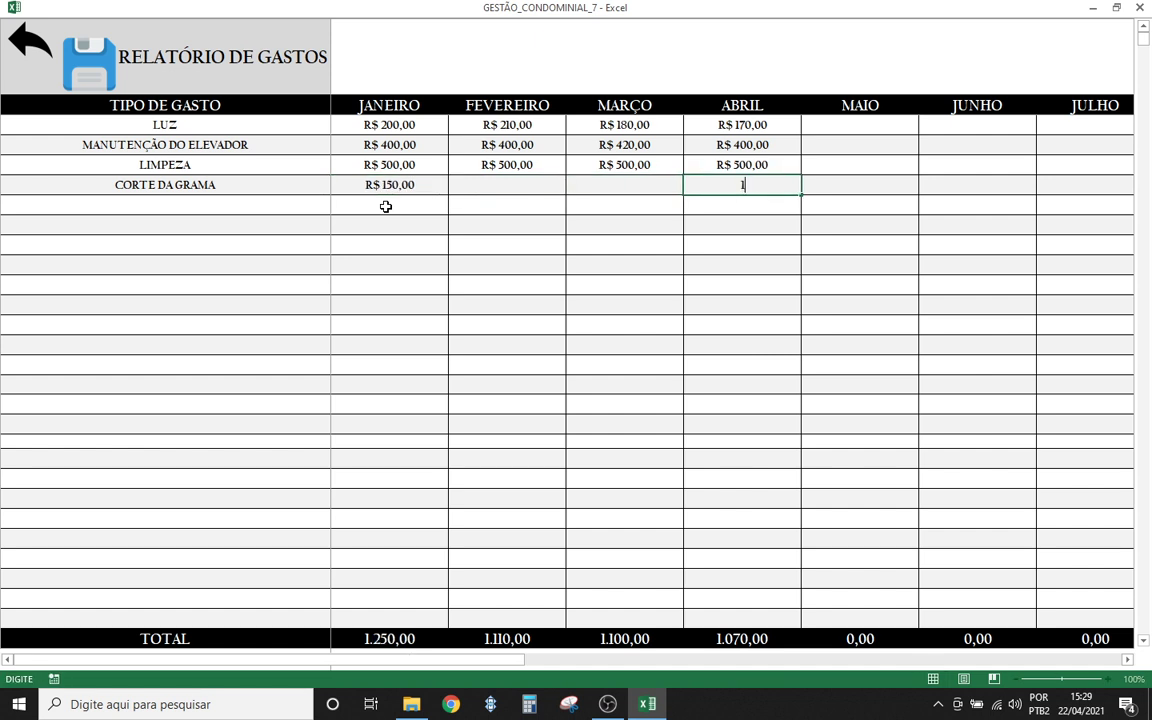
pyautogui.write('50')
pyautogui.click(494, 240)
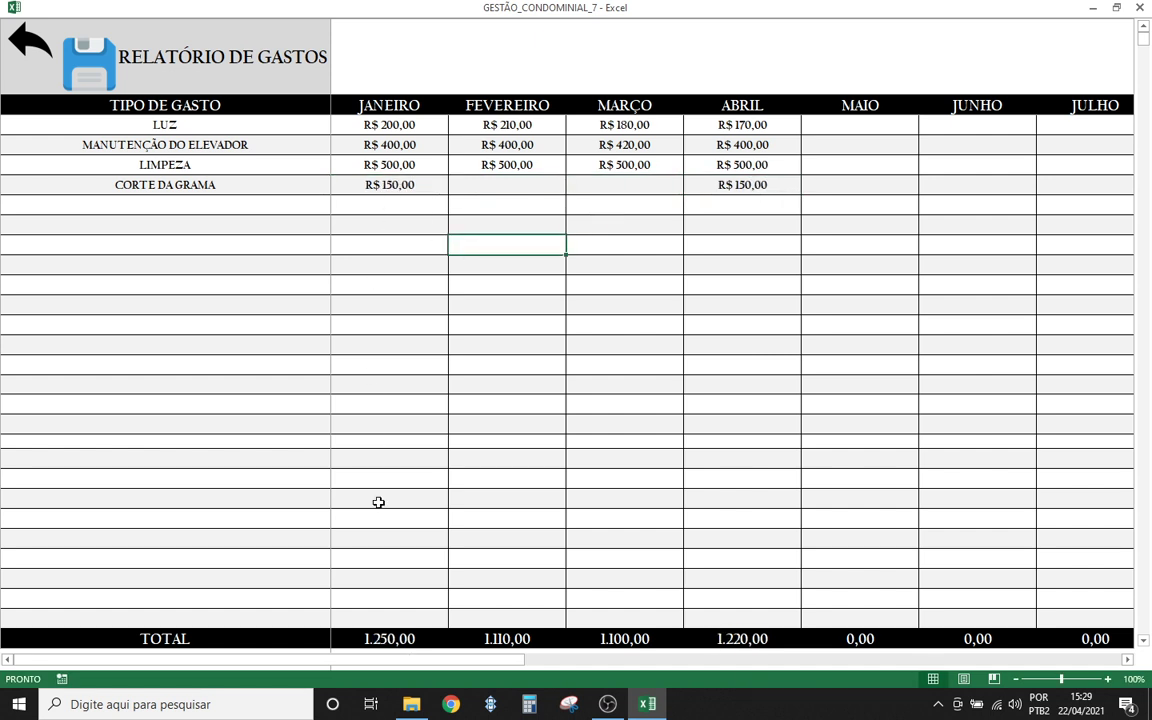
# - Scroll to the TOTAL column and back, then select January's four expenses to read their sum
pyautogui.moveTo(478, 665); pyautogui.dragTo(870, 665)
pyautogui.moveTo(1038, 662); pyautogui.dragTo(1061, 662)
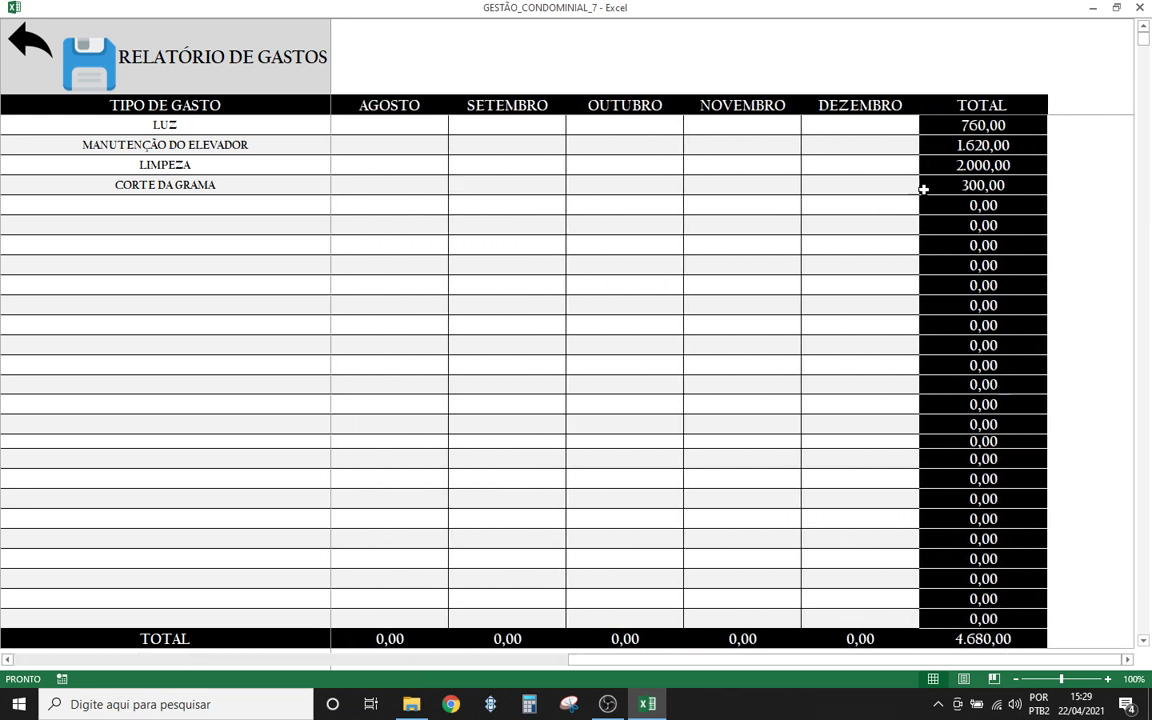
pyautogui.moveTo(625, 662); pyautogui.dragTo(110, 679)
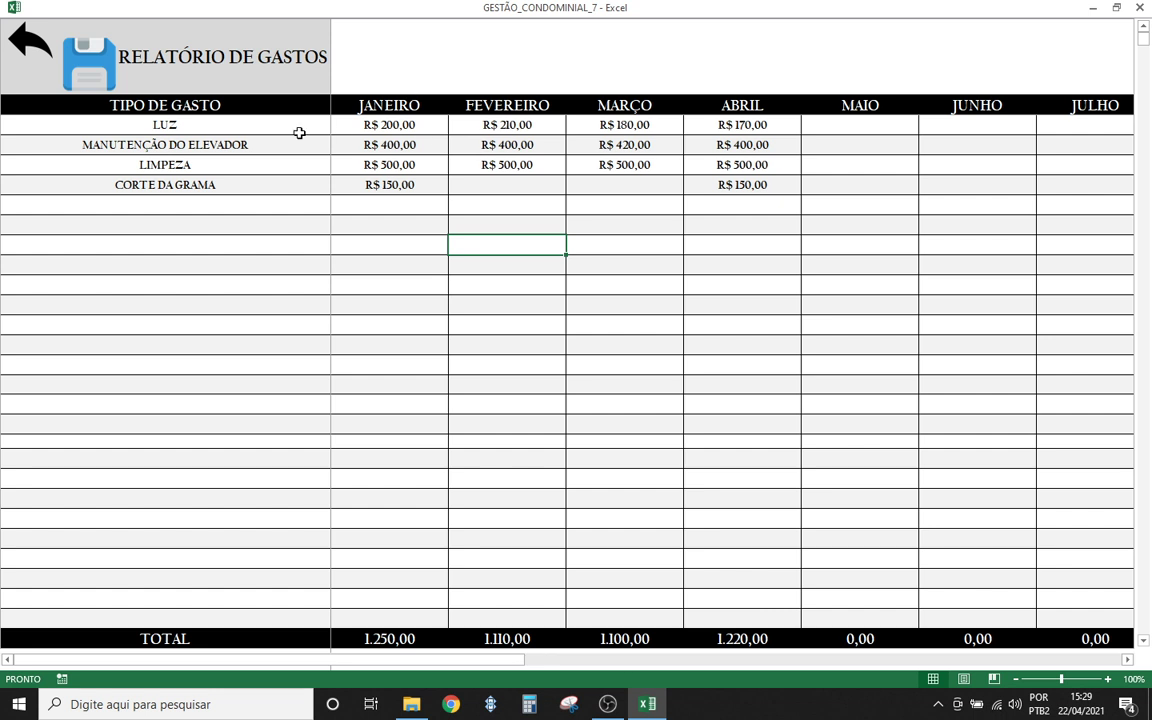
pyautogui.moveTo(386, 125); pyautogui.dragTo(392, 187)
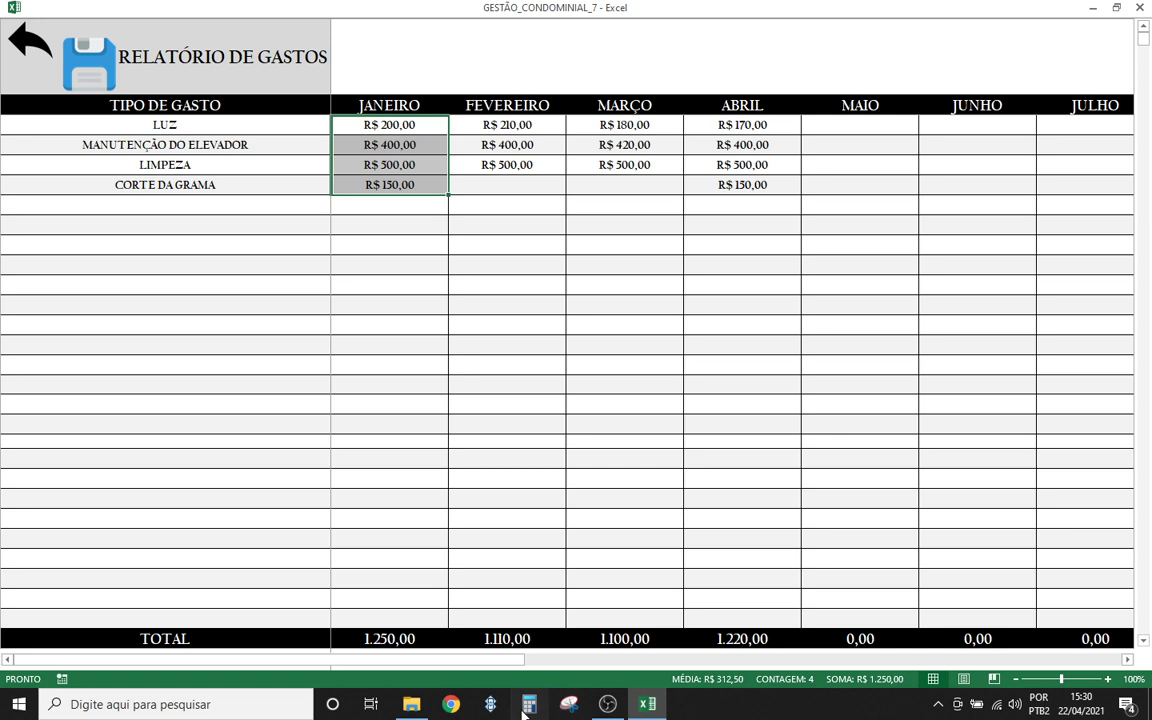
# - In Calculator, compute 1250 ÷ 15 = 83,333… and close it
pyautogui.click(545, 702)
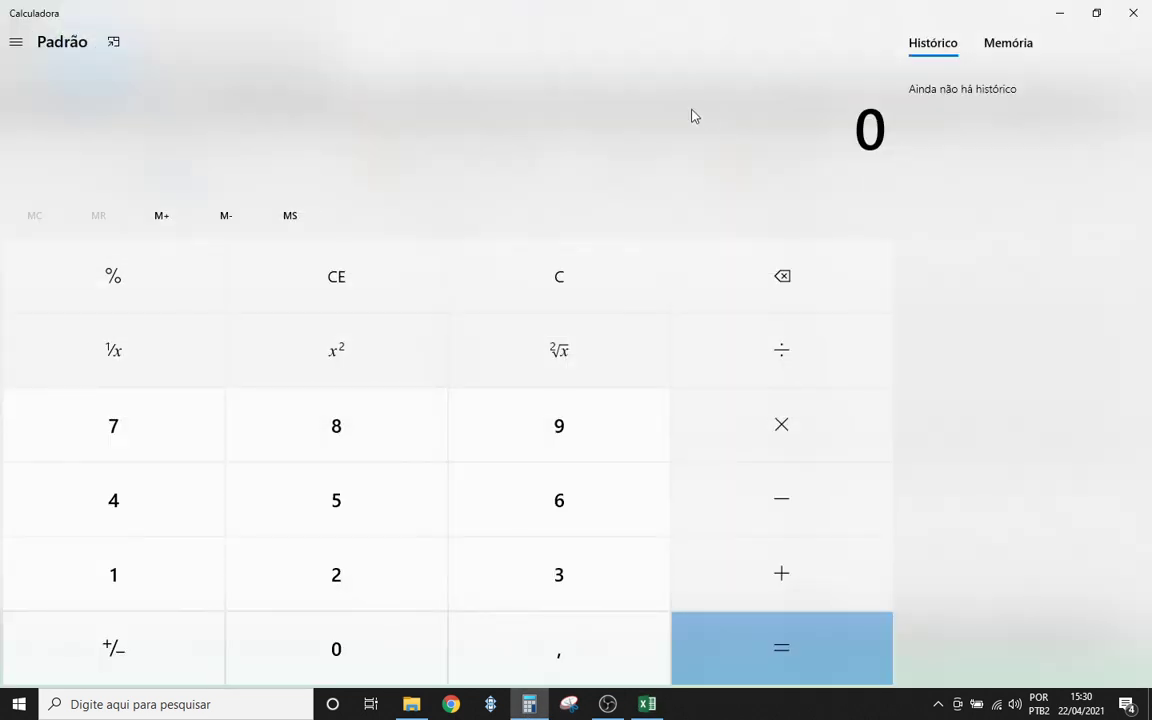
pyautogui.click(162, 562)
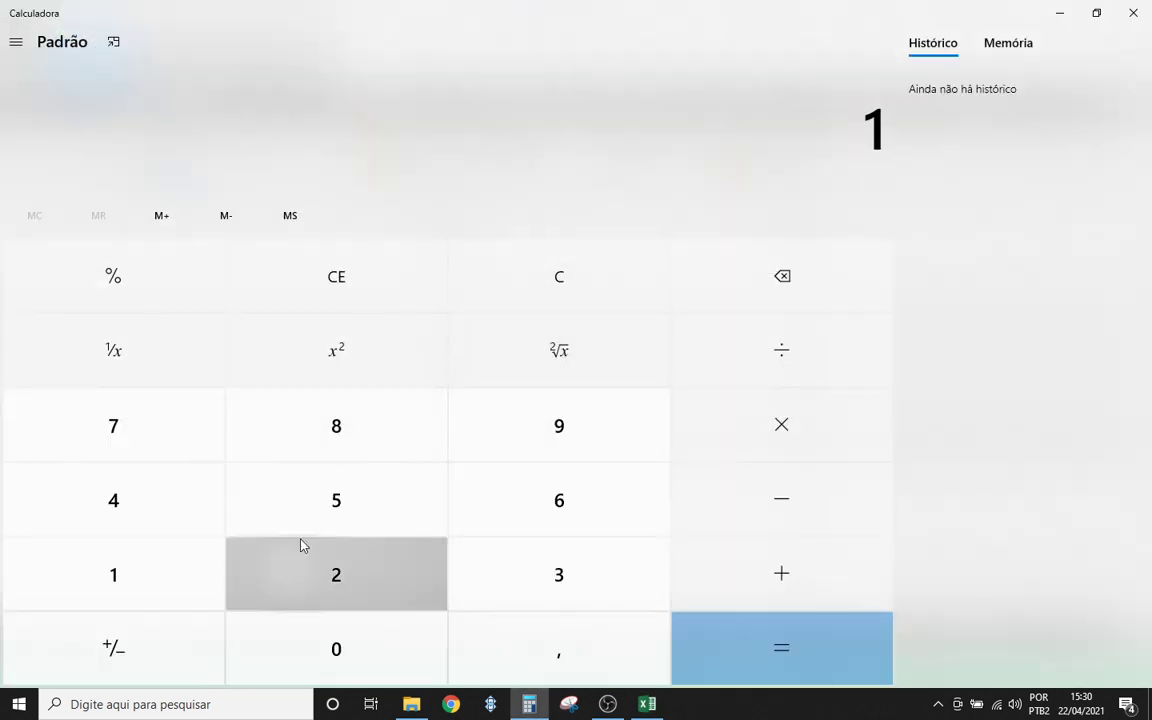
pyautogui.click(302, 545)
pyautogui.click(336, 500)
pyautogui.click(318, 640)
pyautogui.click(774, 366)
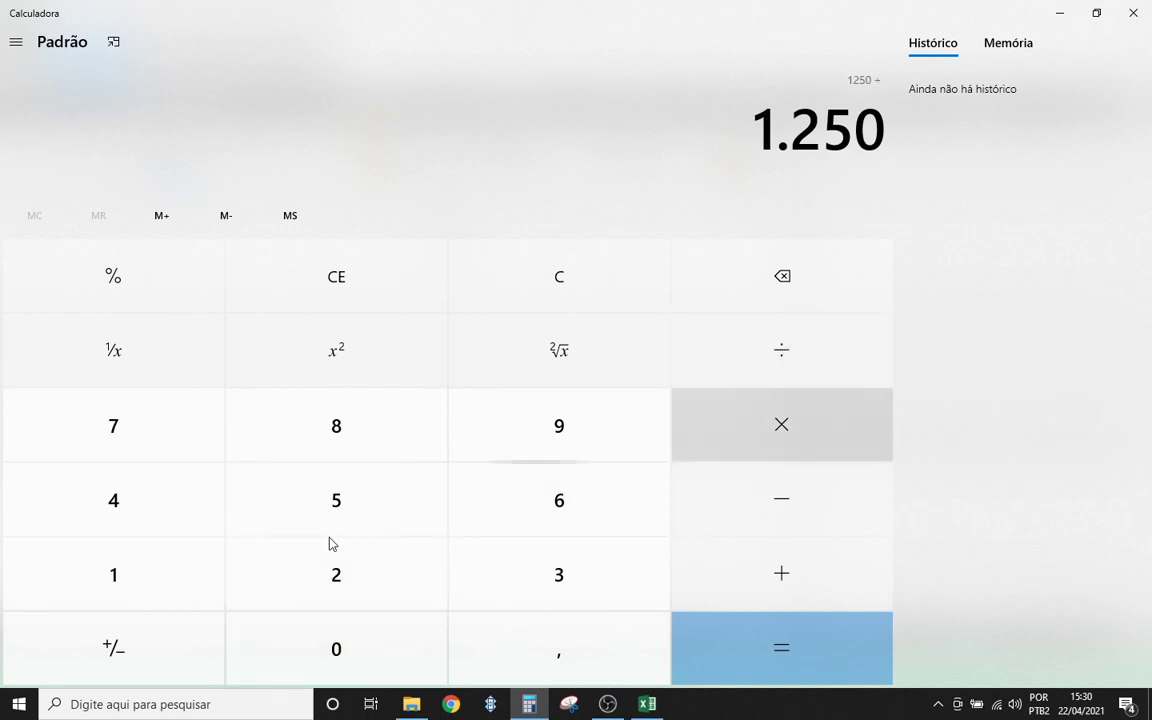
pyautogui.click(139, 591)
pyautogui.click(296, 512)
pyautogui.click(742, 651)
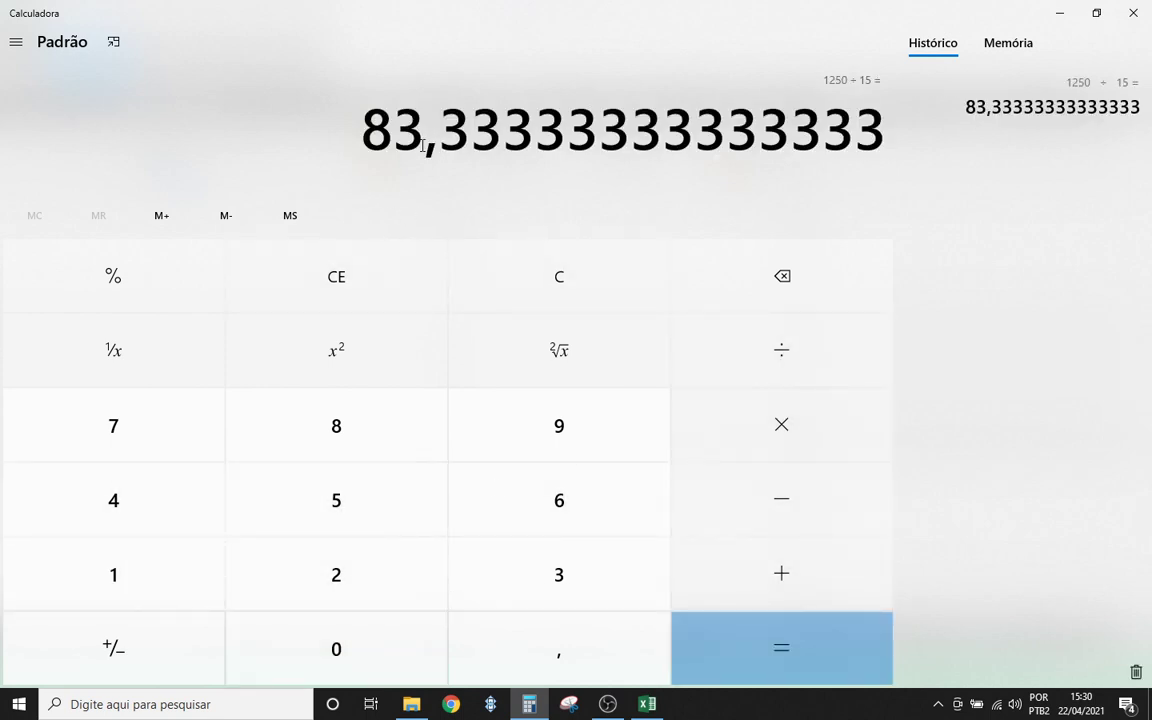
pyautogui.click(1143, 10)
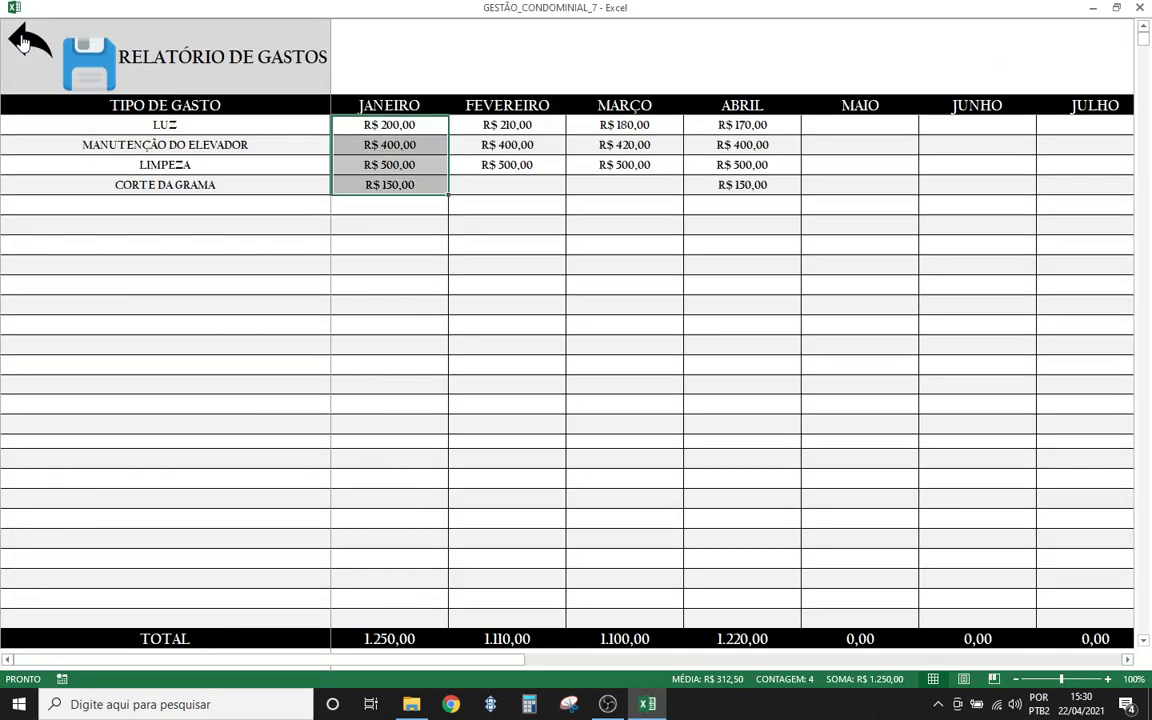
# - Run the expense load macro on apartment 101's invoice and confirm the CARREGAMENTO OK message
pyautogui.click(22, 45)
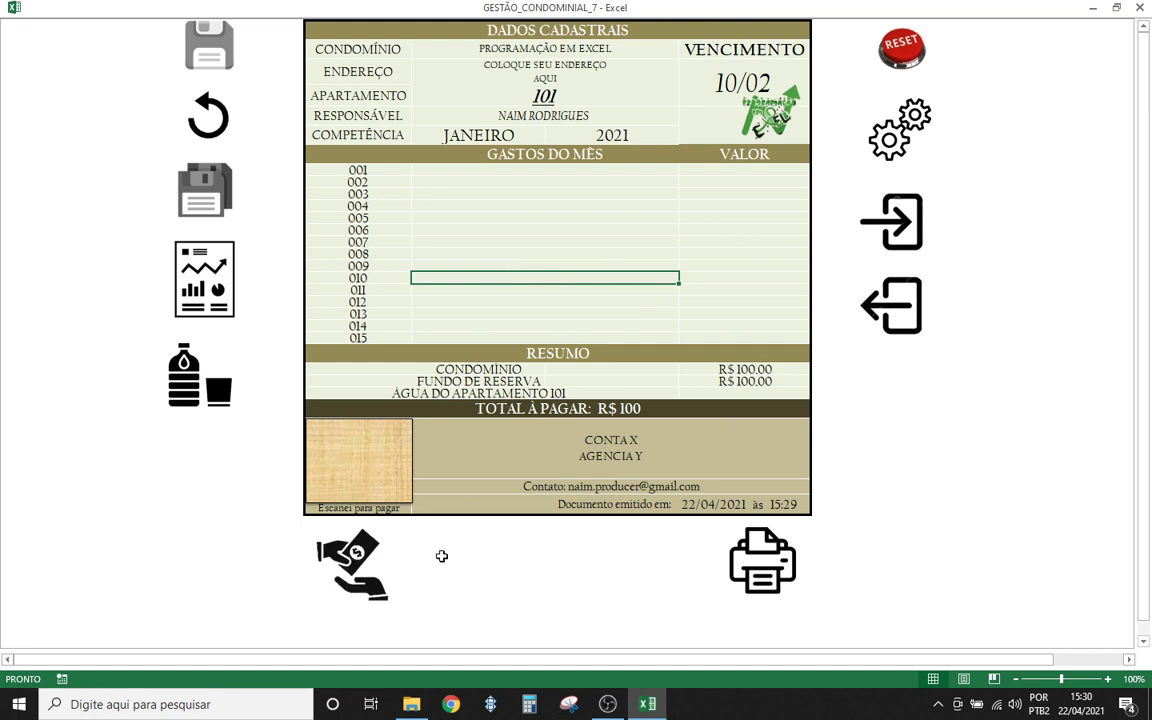
pyautogui.click(352, 556)
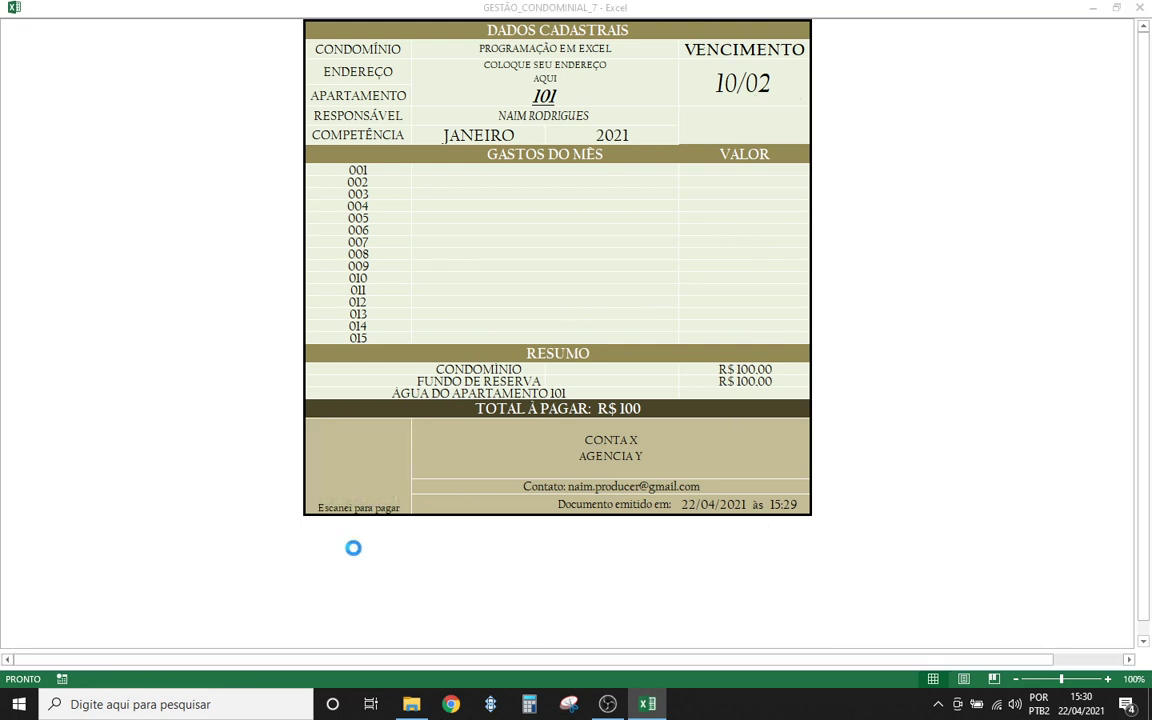
pyautogui.click(661, 401)
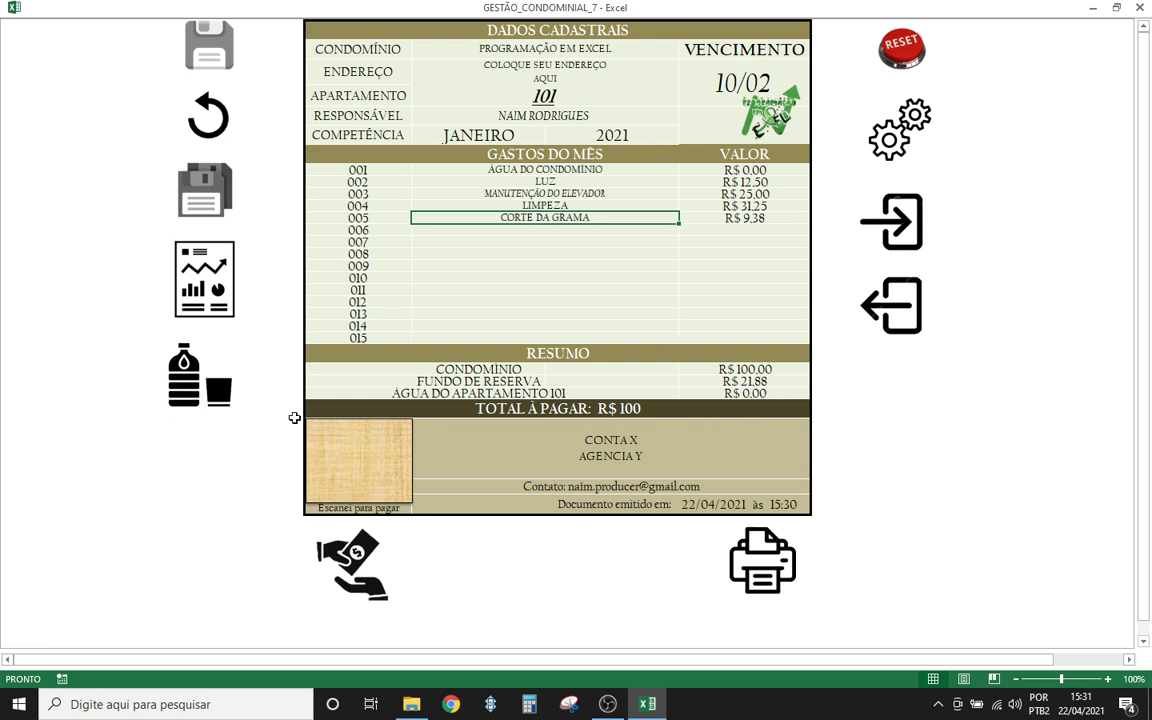
pyautogui.click(512, 230)
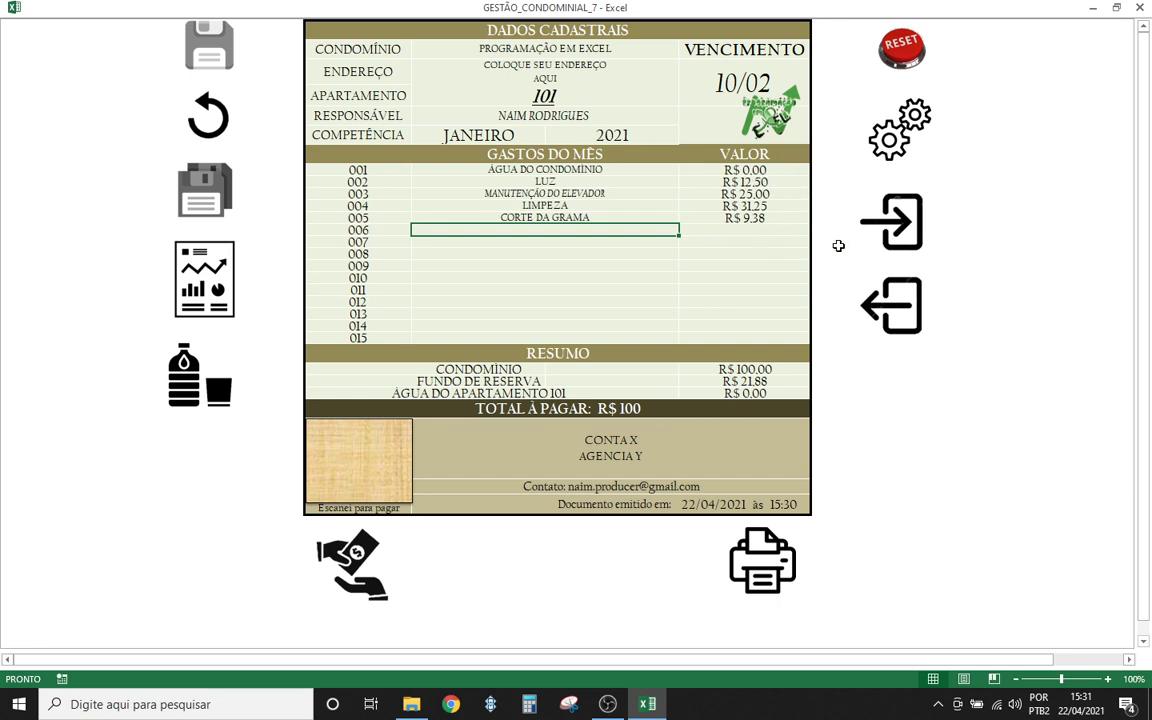
# - Enter 501 in the settings sheet's empty apartment cell below 404, then go back to the invoice
pyautogui.click(885, 141)
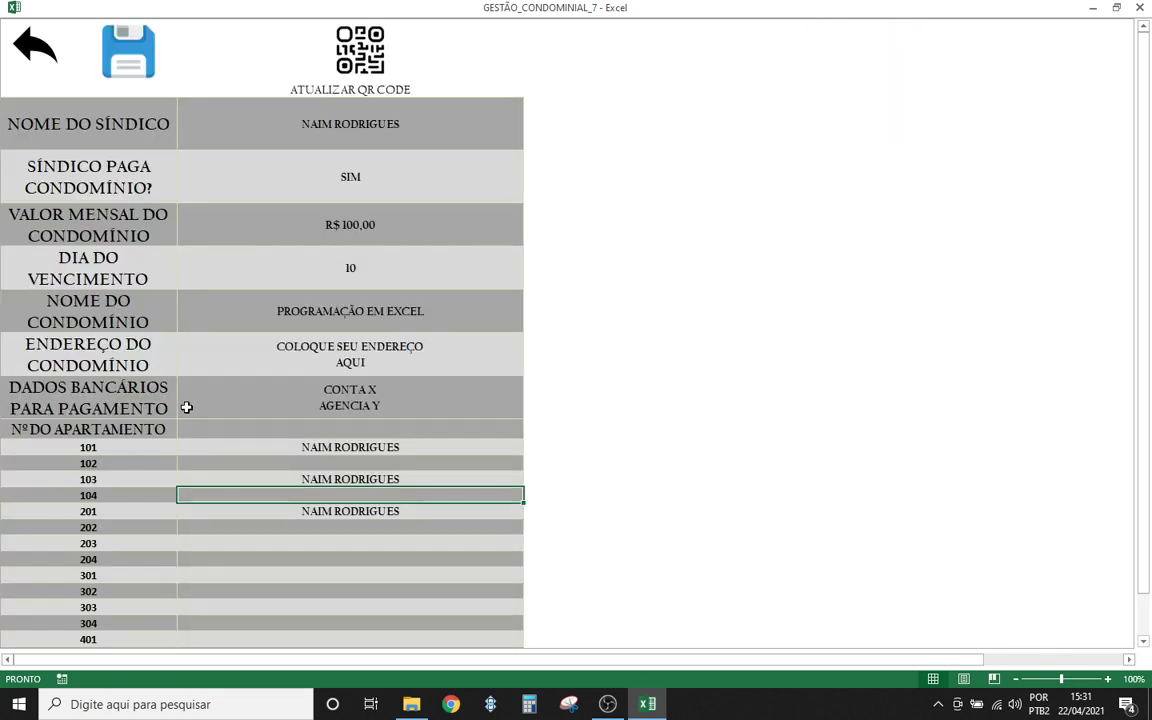
pyautogui.scroll(-2, 172, 487)
pyautogui.click(90, 388)
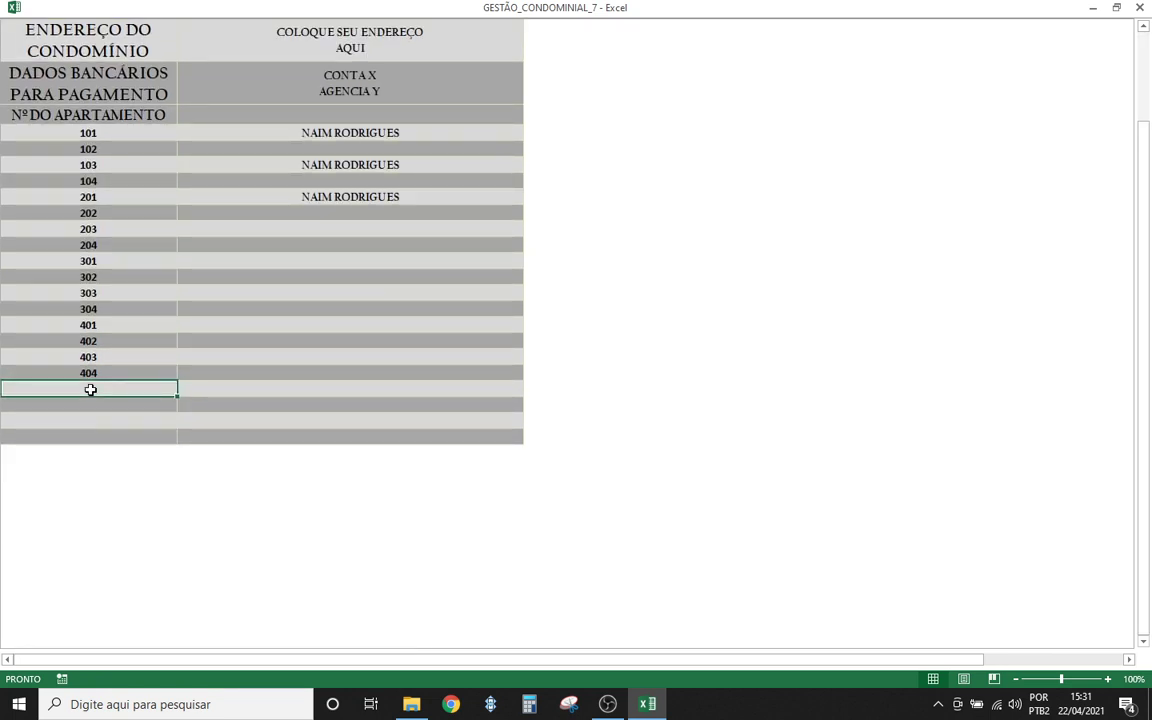
pyautogui.write('501')
pyautogui.click(265, 326)
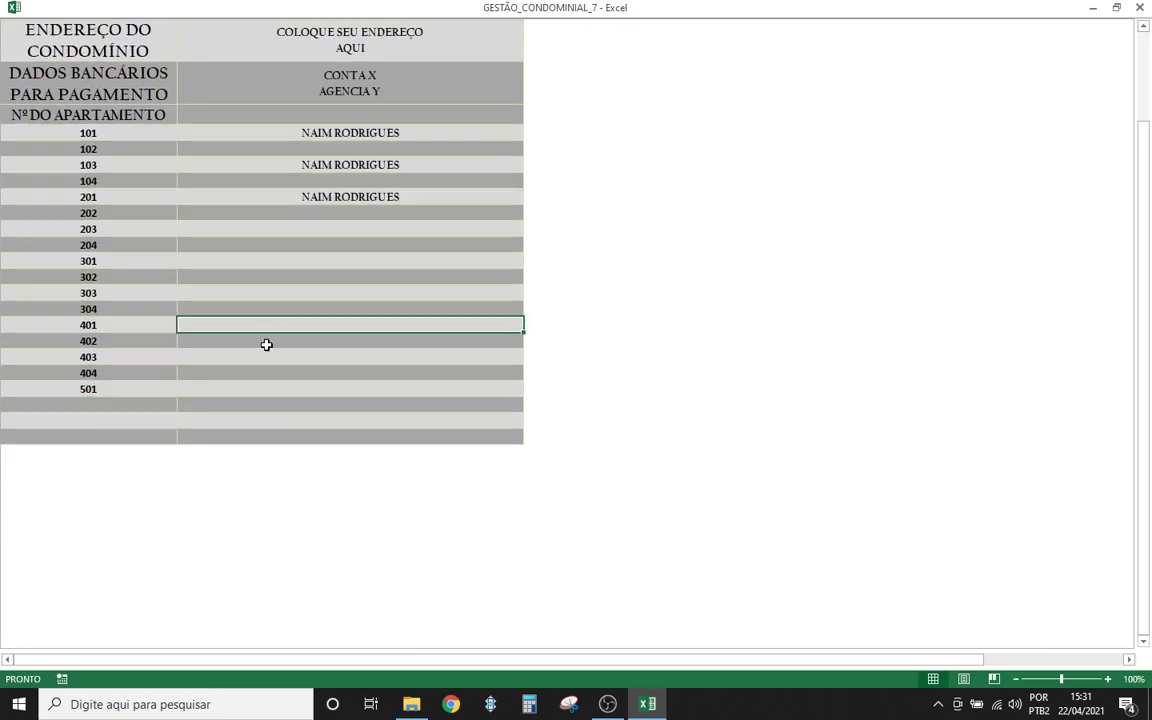
pyautogui.scroll(2, 30, 70)
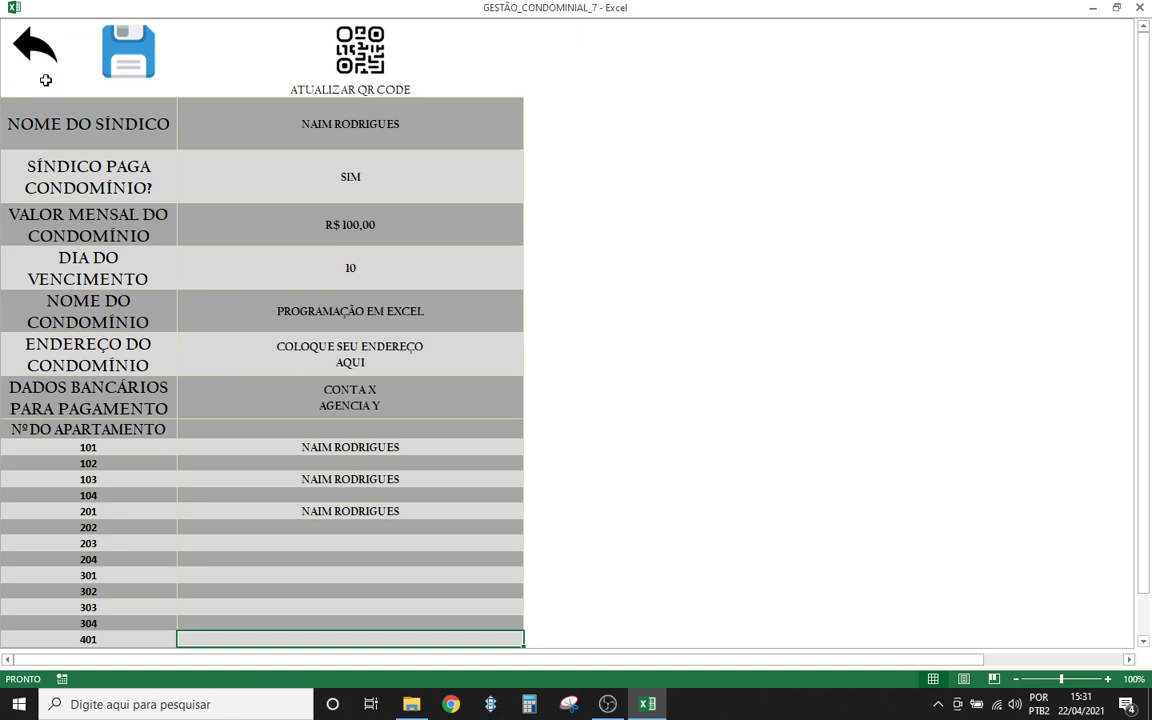
pyautogui.scroll(-2, 45, 517)
pyautogui.scroll(2, 64, 402)
pyautogui.click(32, 40)
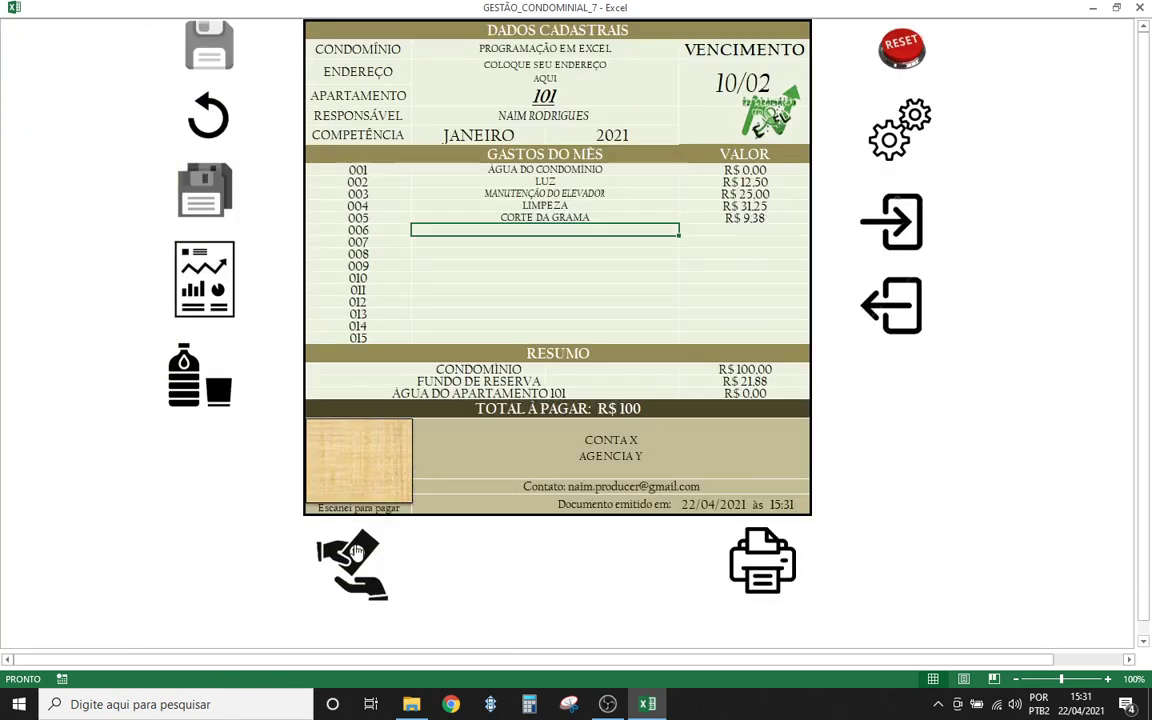
# - Rerun the expense load so apartment 101 shows LUZ R$ 11,76, LIMPEZA R$ 29,41, FUNDO DE RESERVA R$ 26,47
pyautogui.click(350, 548)
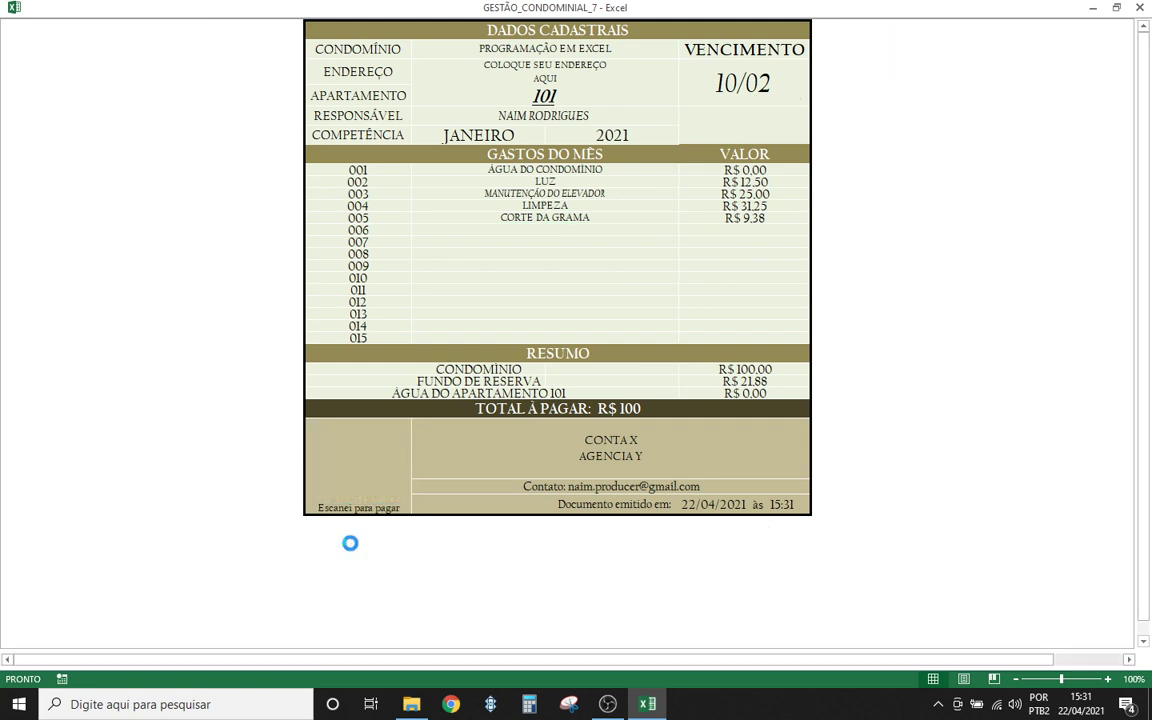
pyautogui.click(661, 401)
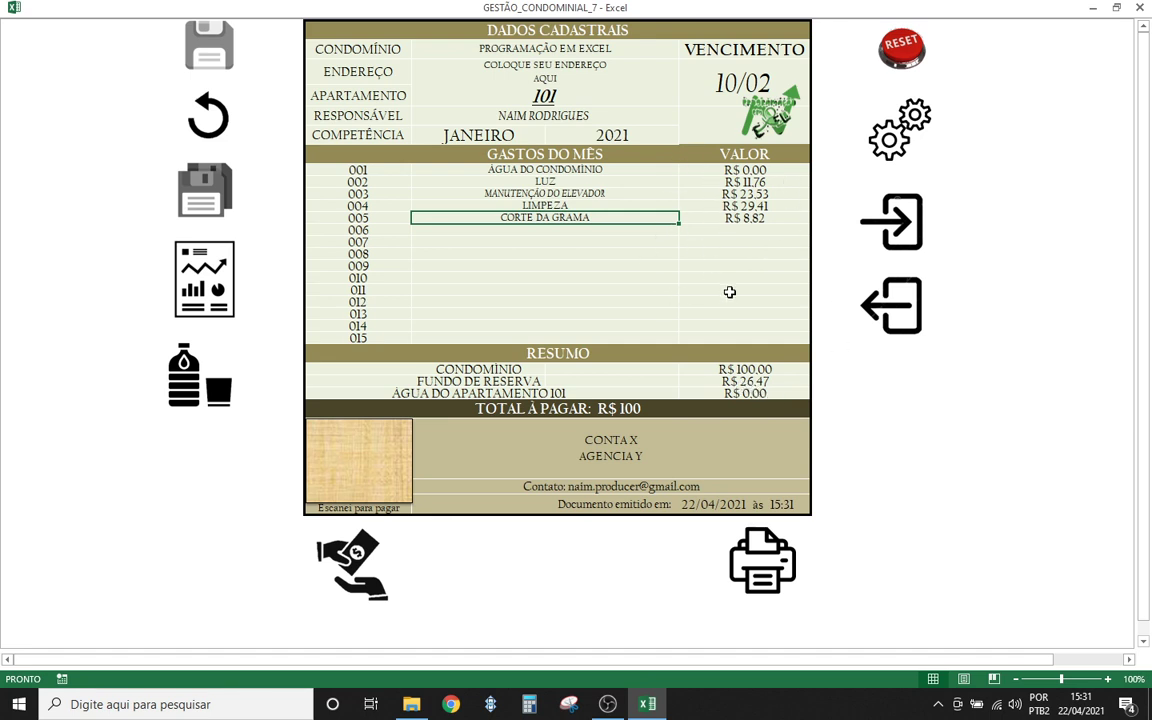
pyautogui.click(540, 265)
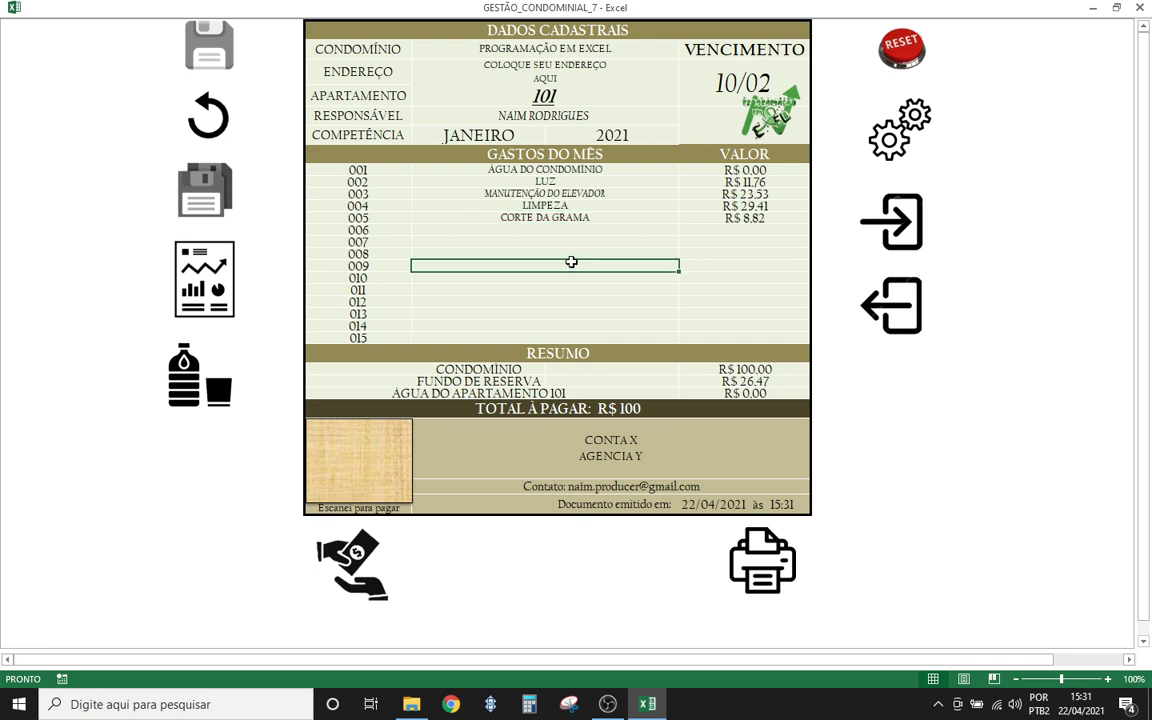
pyautogui.click(500, 230)
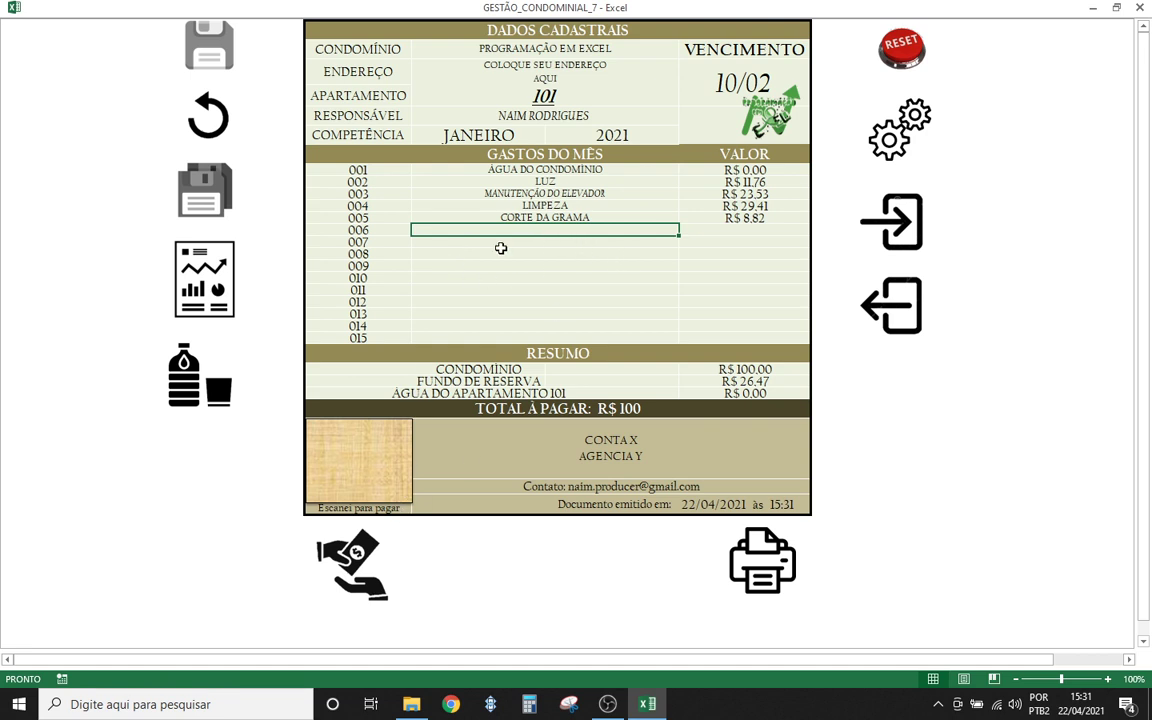
# - Switch the invoice to apartment 102 and load its January expenses, dismissing the CARREGAMENTO OK message
pyautogui.click(593, 98)
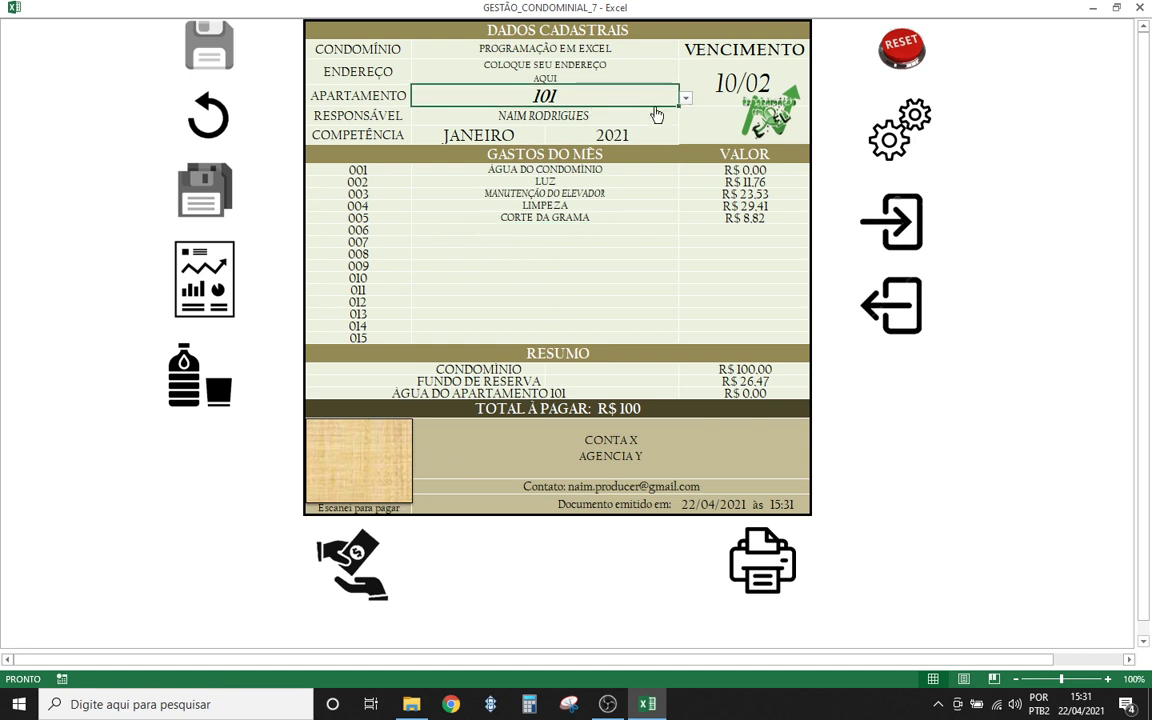
pyautogui.click(686, 100)
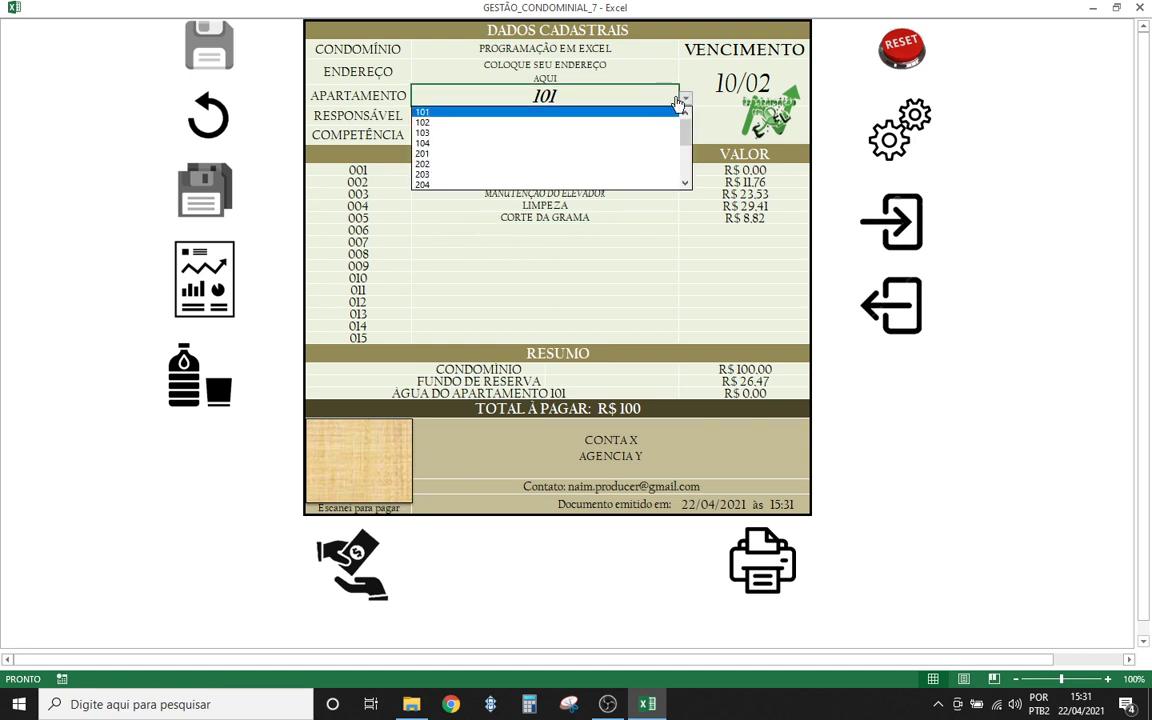
pyautogui.click(532, 122)
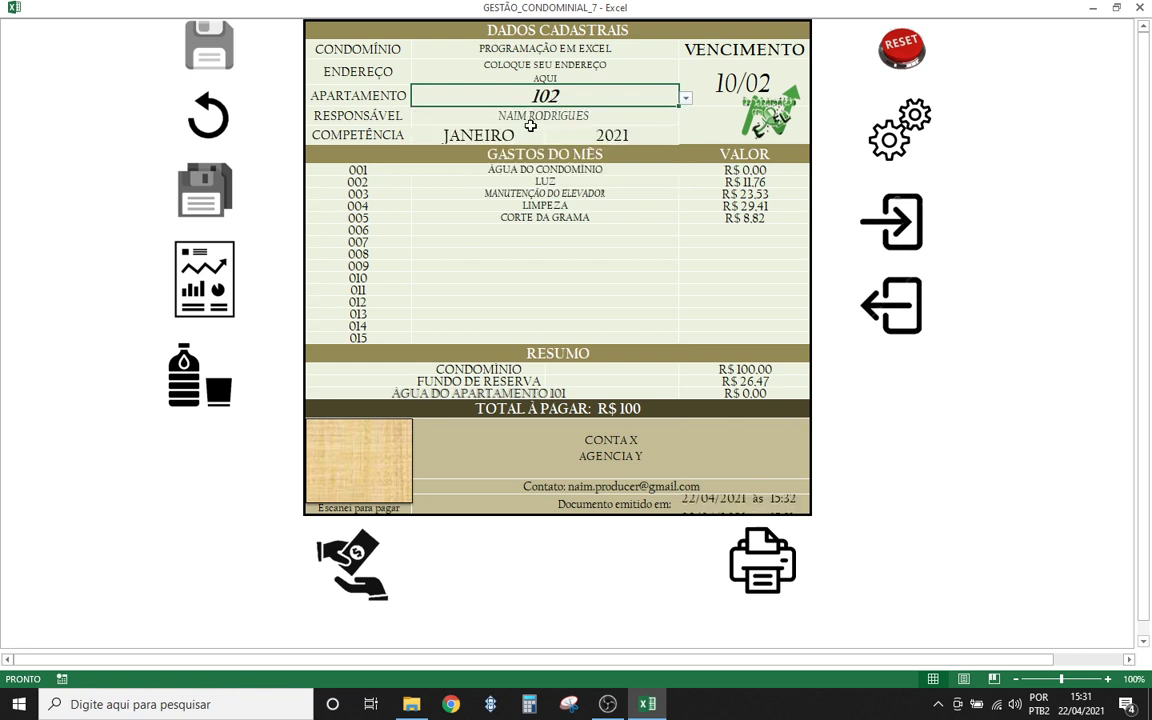
pyautogui.click(486, 265)
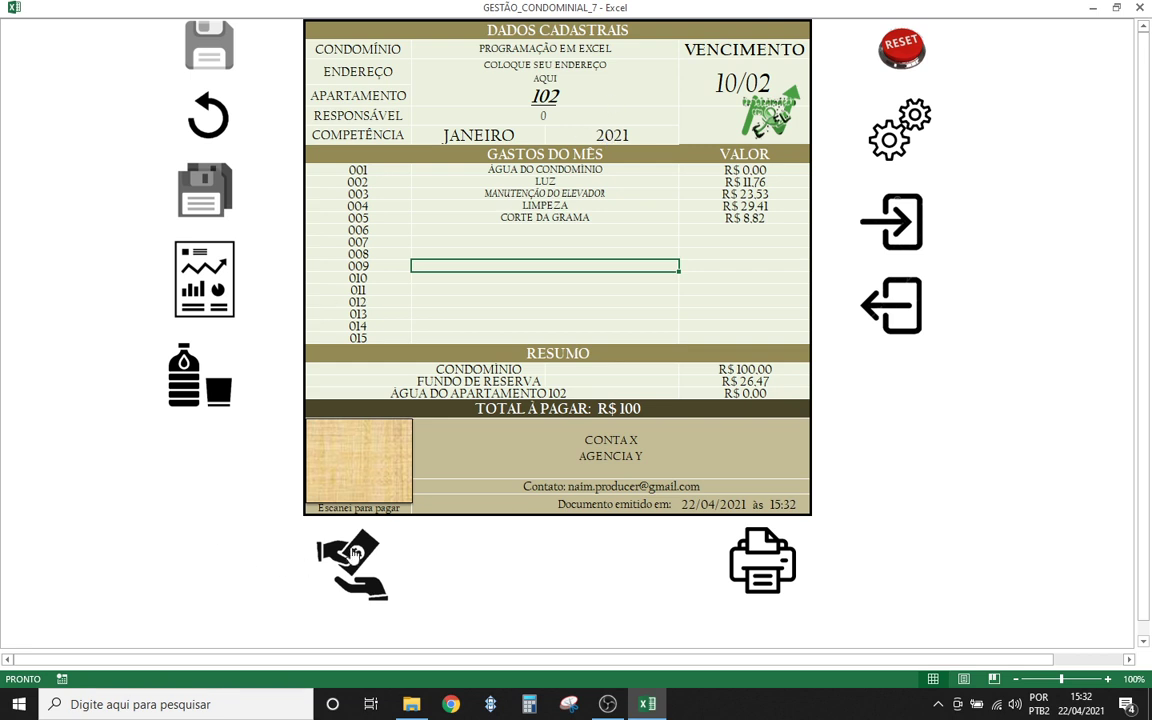
pyautogui.click(345, 545)
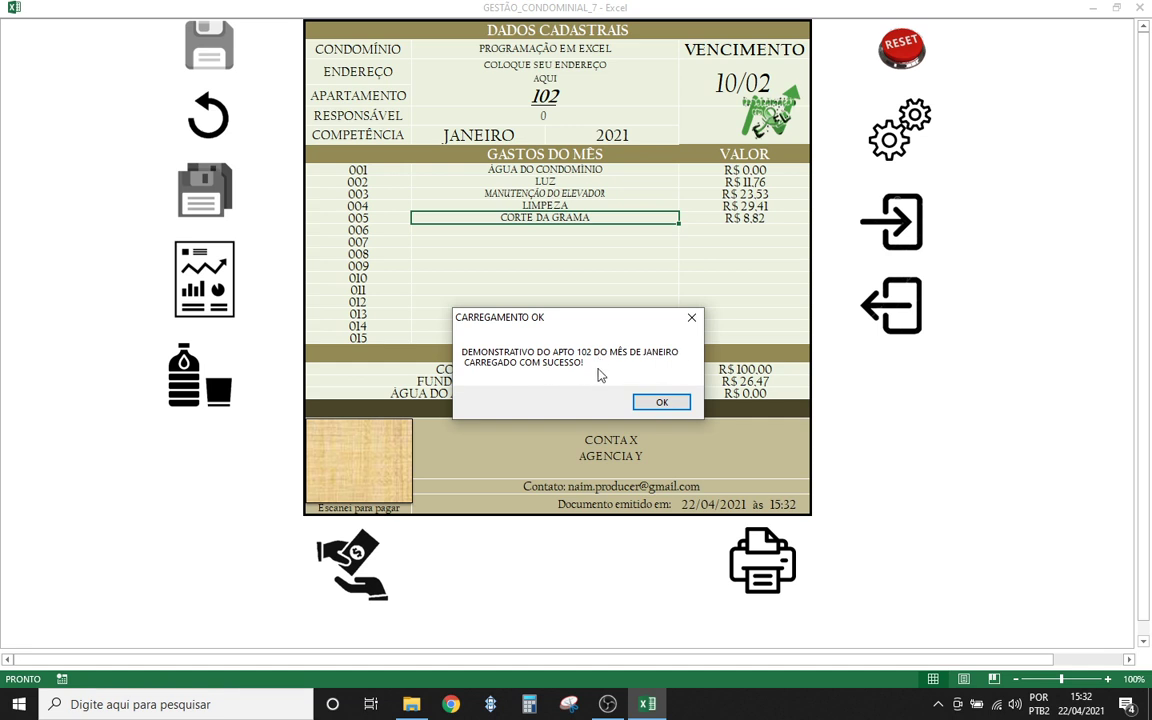
pyautogui.click(650, 403)
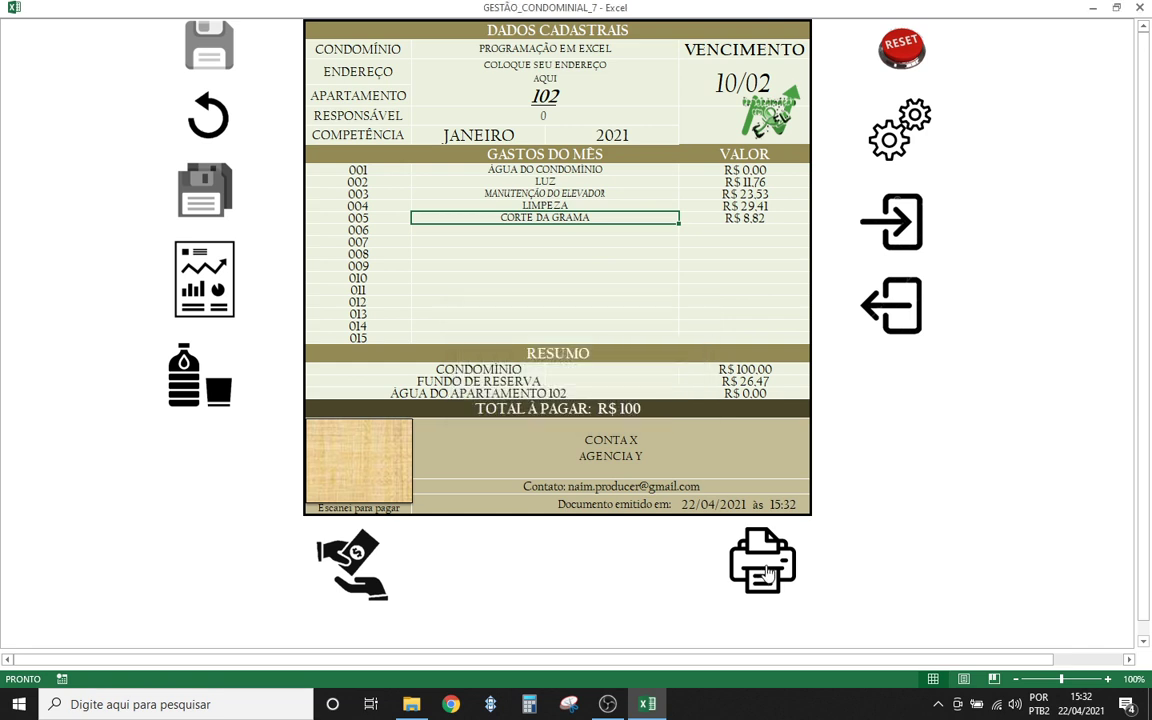
# - Load apartment 101's January statement and export it as PDF DEMONSTRATIVO_JANEIRO_2021_101
pyautogui.click(545, 95)
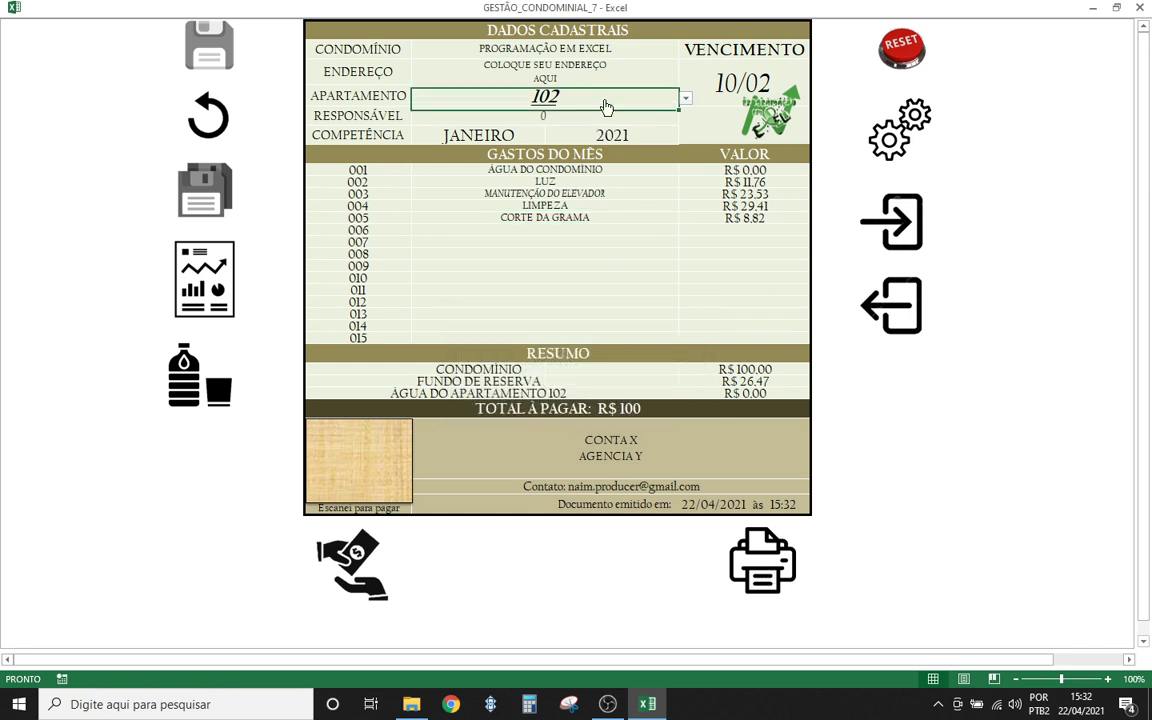
pyautogui.click(685, 98)
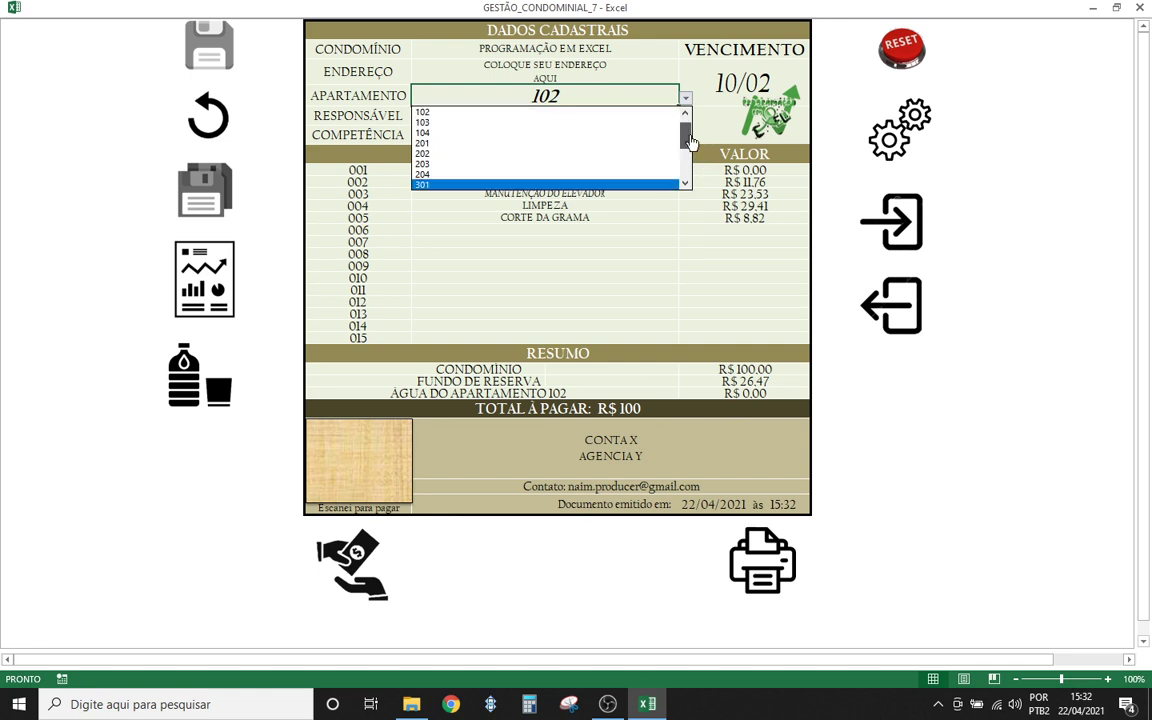
pyautogui.click(685, 112)
pyautogui.click(491, 113)
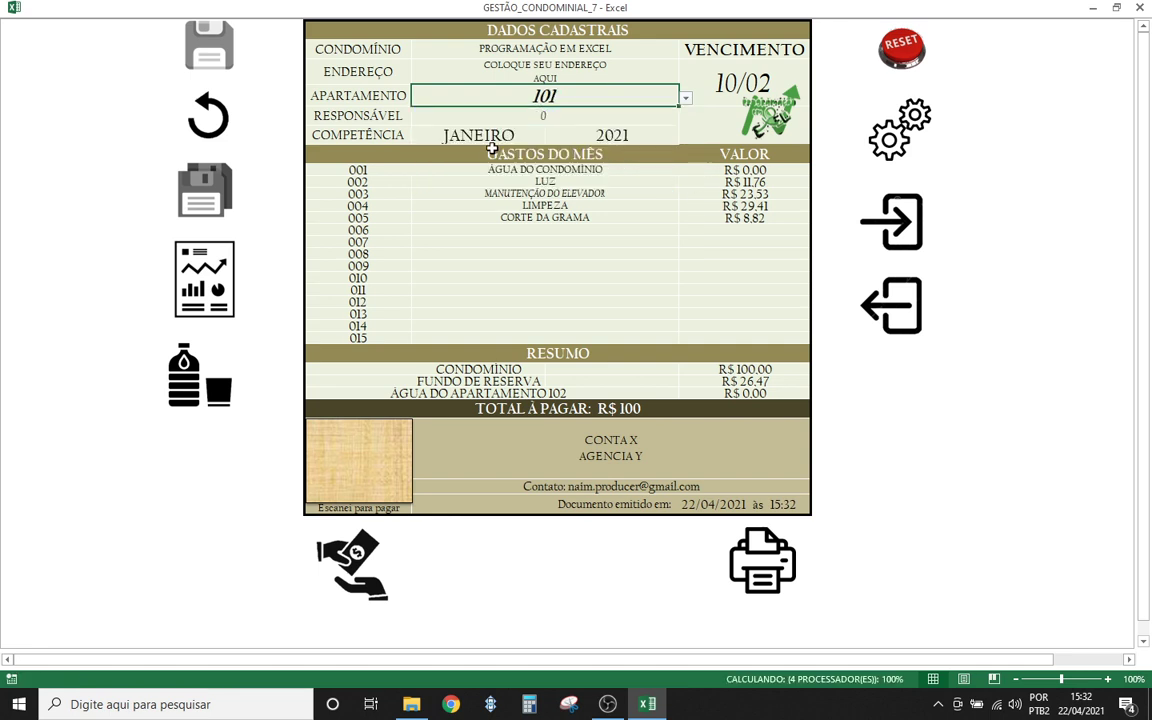
pyautogui.click(545, 256)
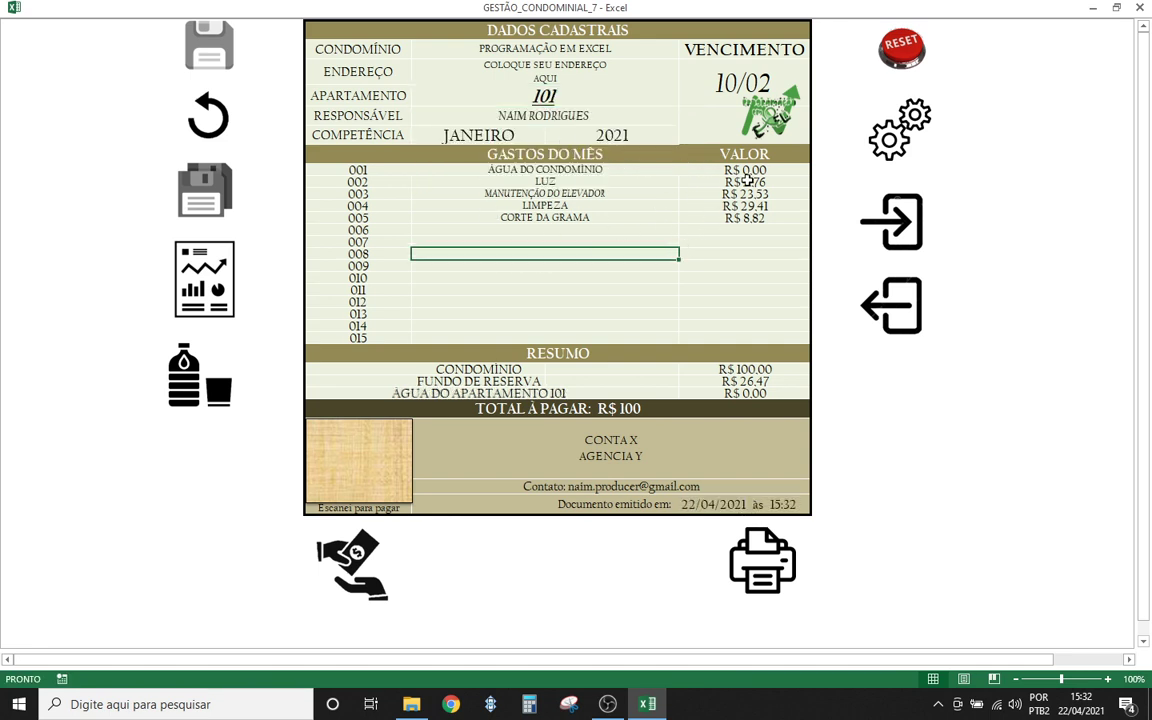
pyautogui.click(338, 562)
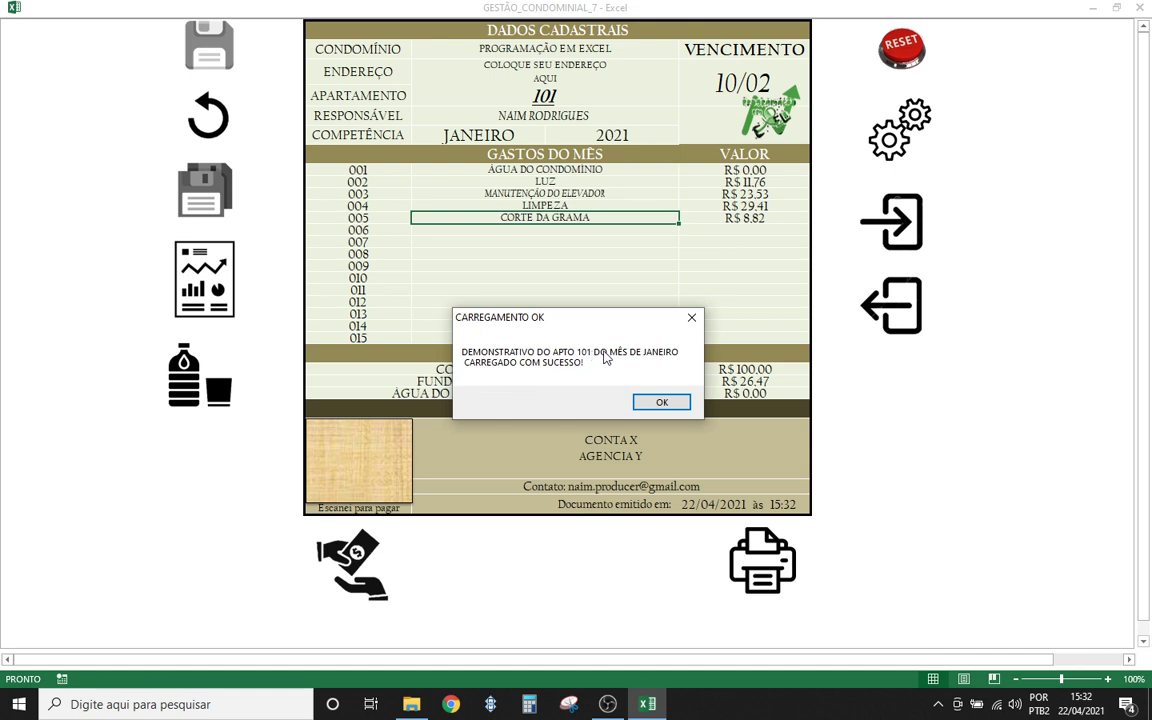
pyautogui.click(657, 404)
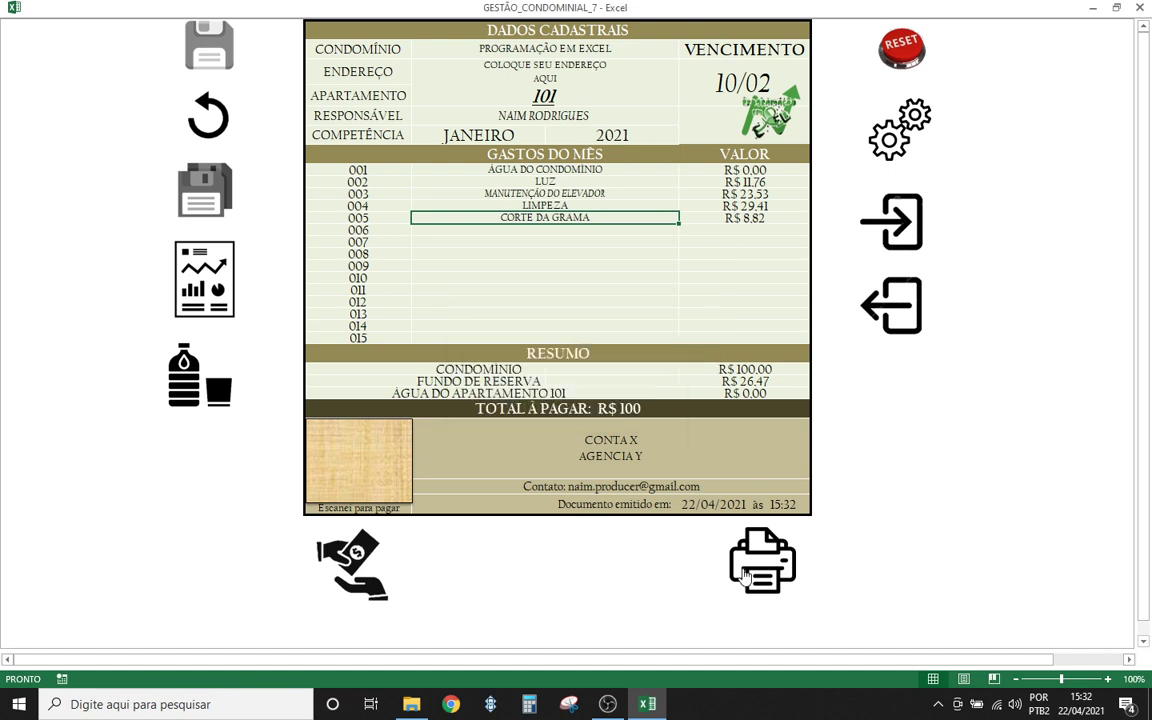
pyautogui.click(774, 580)
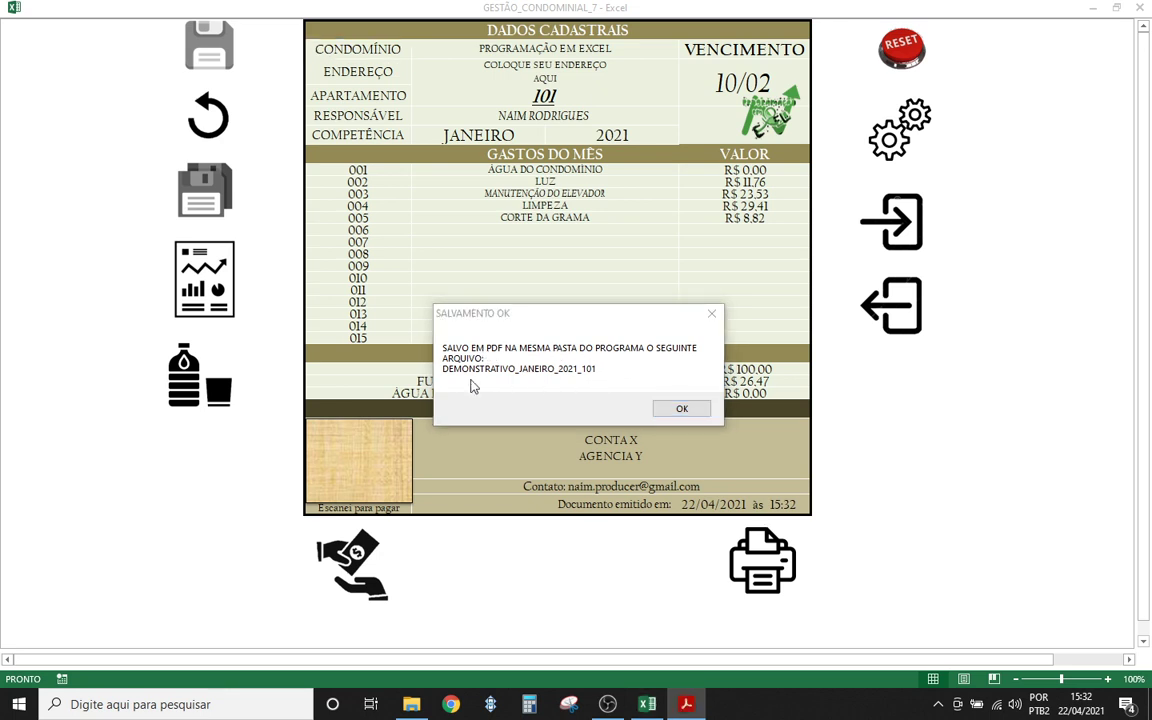
# - Confirm the 101 PDF save messages and switch the invoice to apartment 102
pyautogui.click(680, 408)
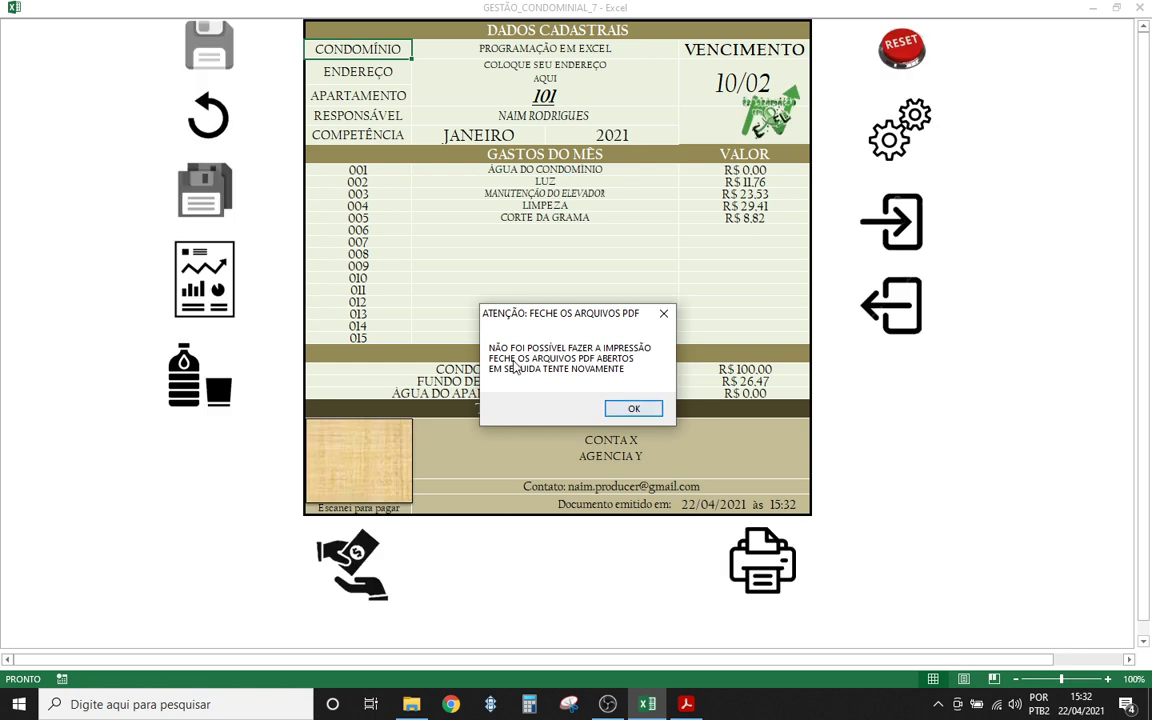
pyautogui.click(634, 409)
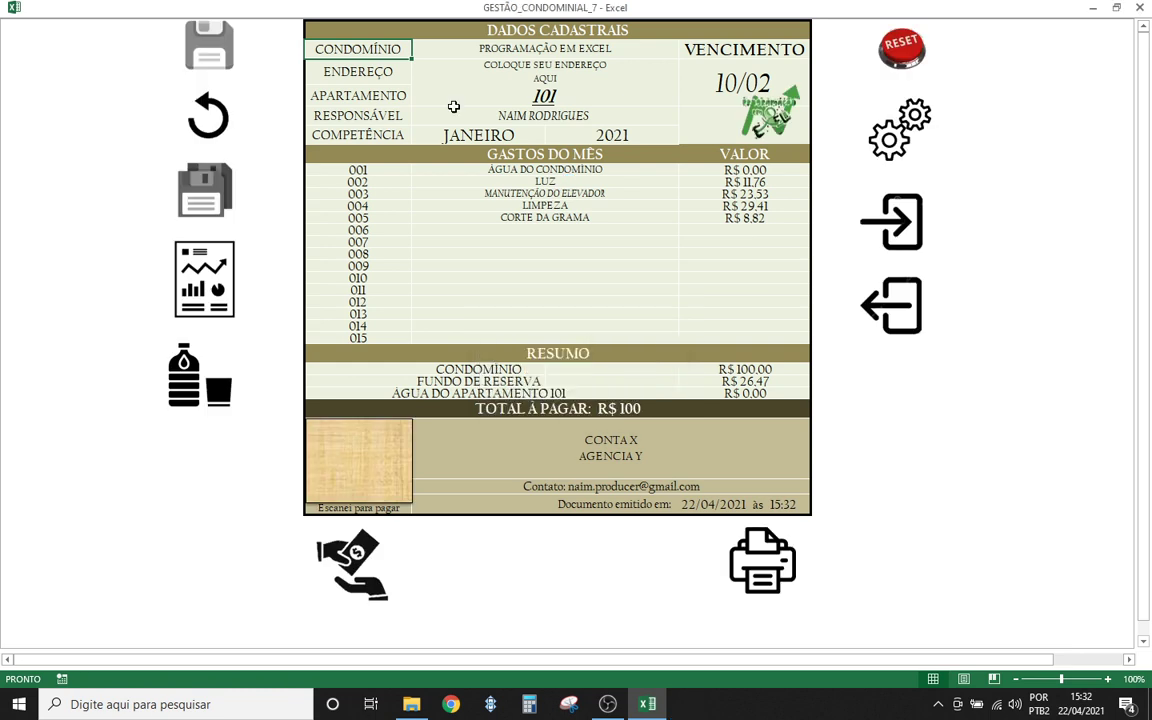
pyautogui.click(540, 100)
pyautogui.click(684, 98)
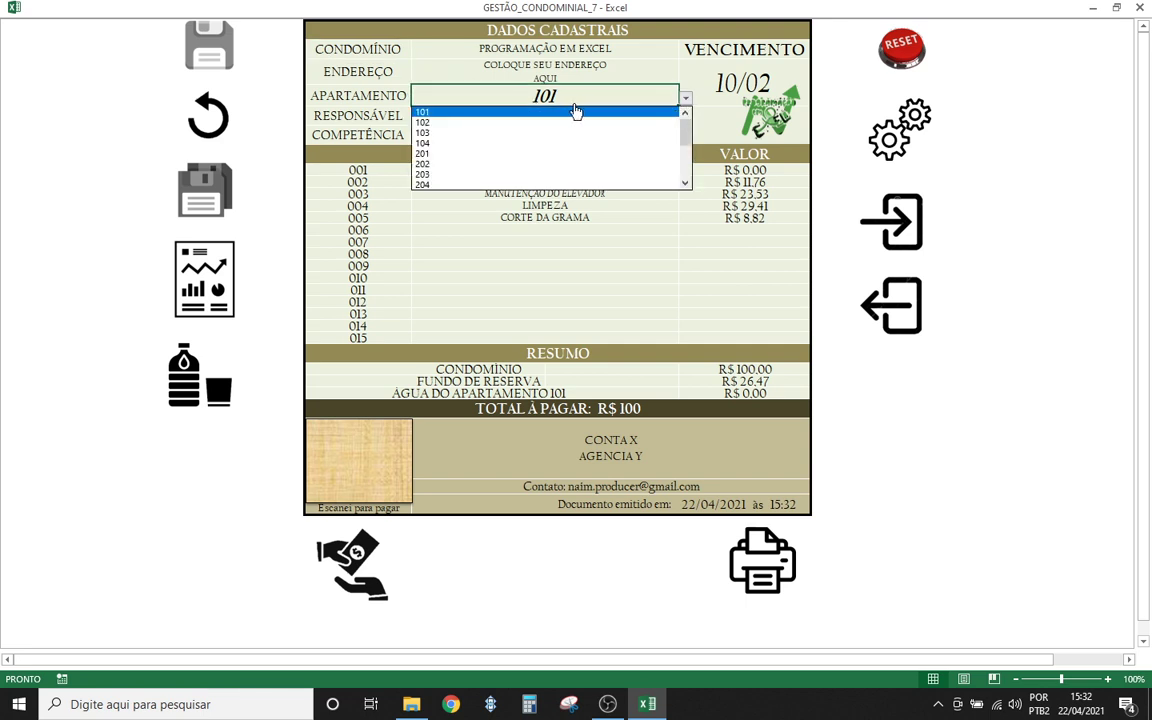
pyautogui.click(551, 122)
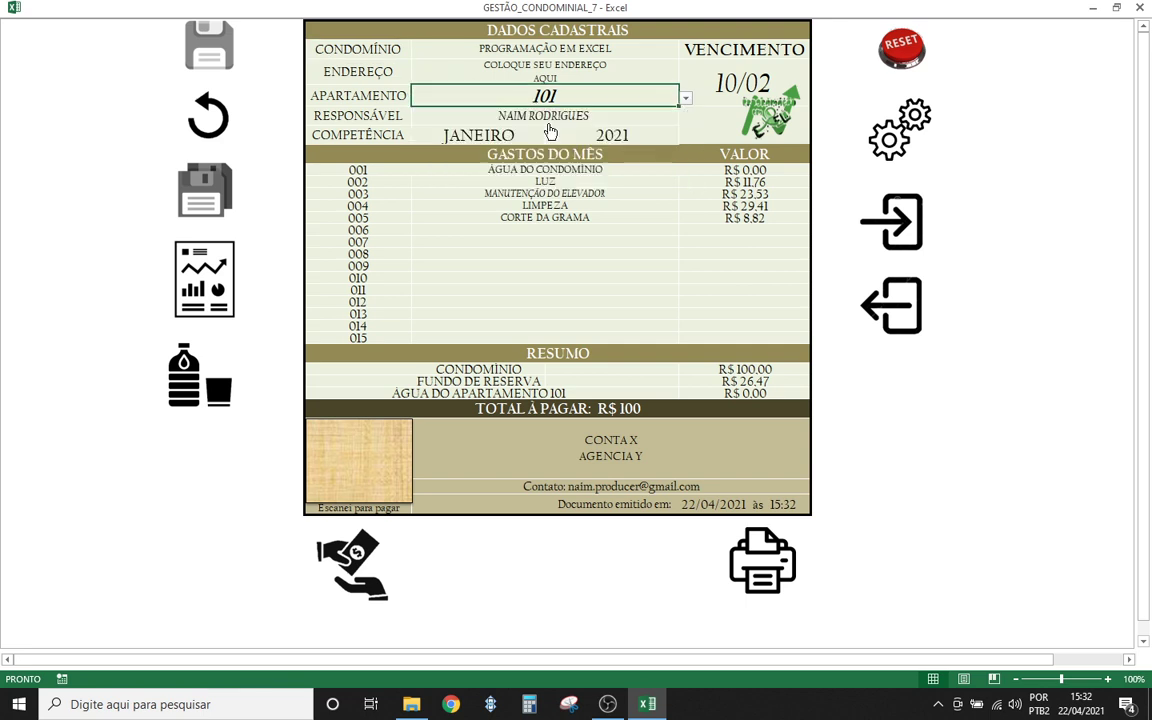
# - Load apartment 102's January statement and export it as PDF DEMONSTRATIVO_JANEIRO_2021_102
pyautogui.click(352, 545)
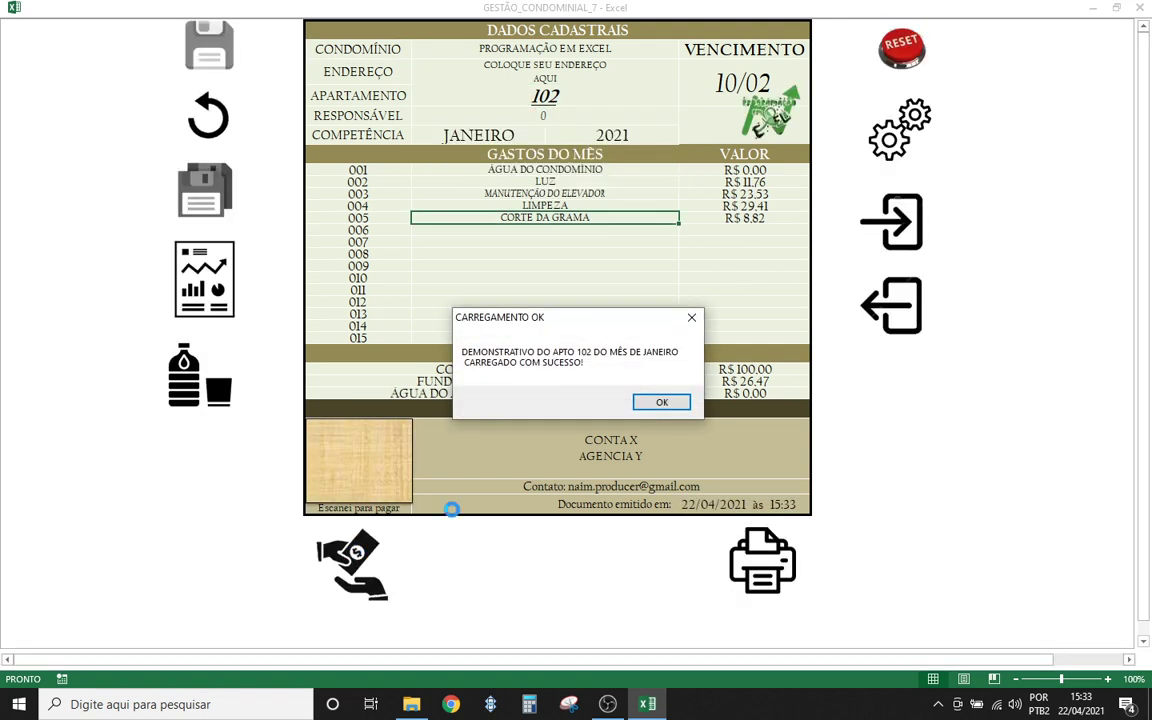
pyautogui.click(661, 402)
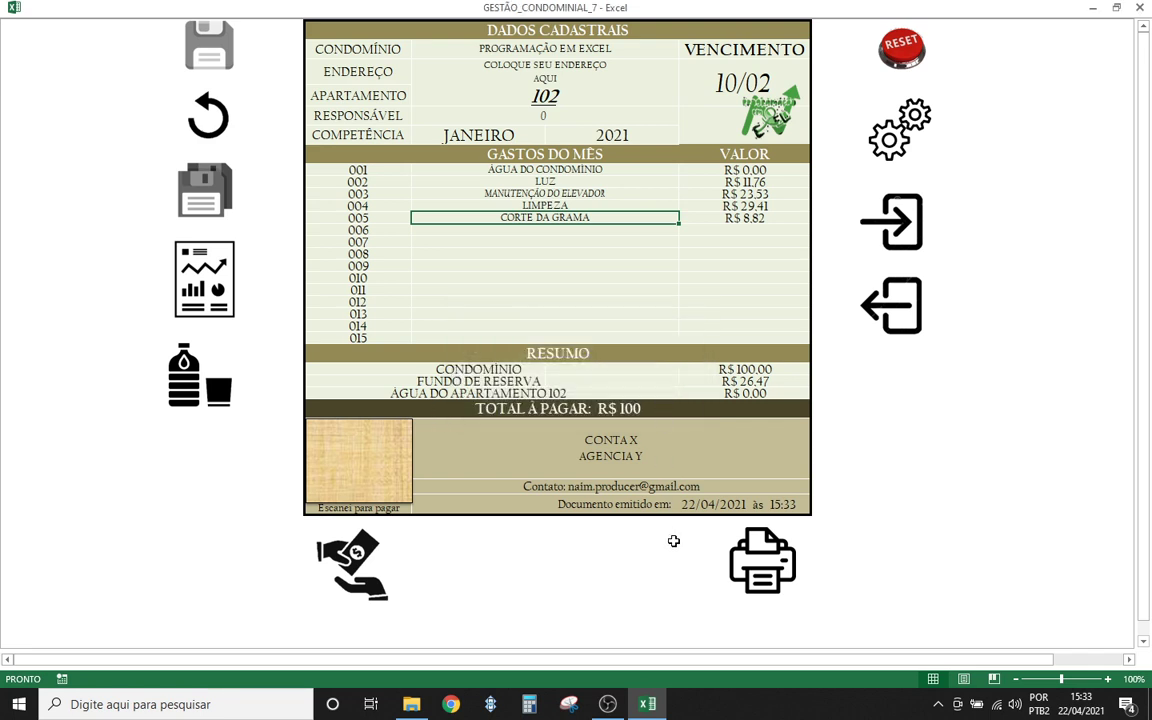
pyautogui.click(737, 526)
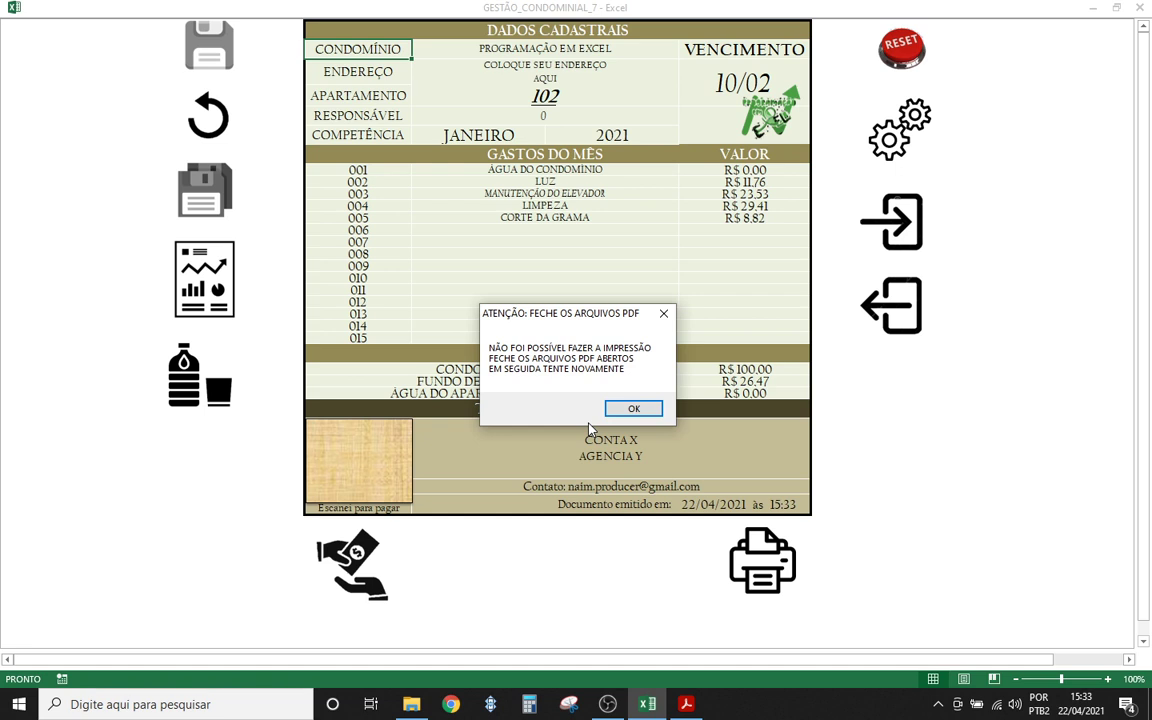
pyautogui.click(622, 409)
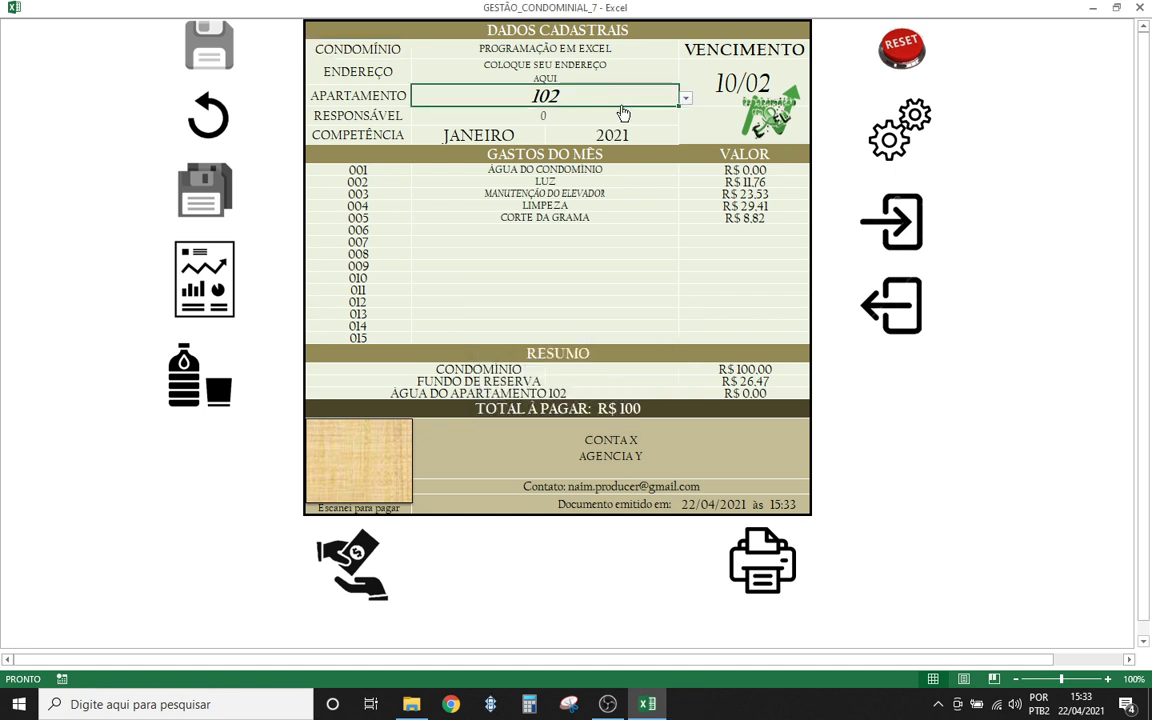
# - Switch the invoice to apartment 103 and load its January statement
pyautogui.hotkey('alt', 'Down')
pyautogui.press('Return')
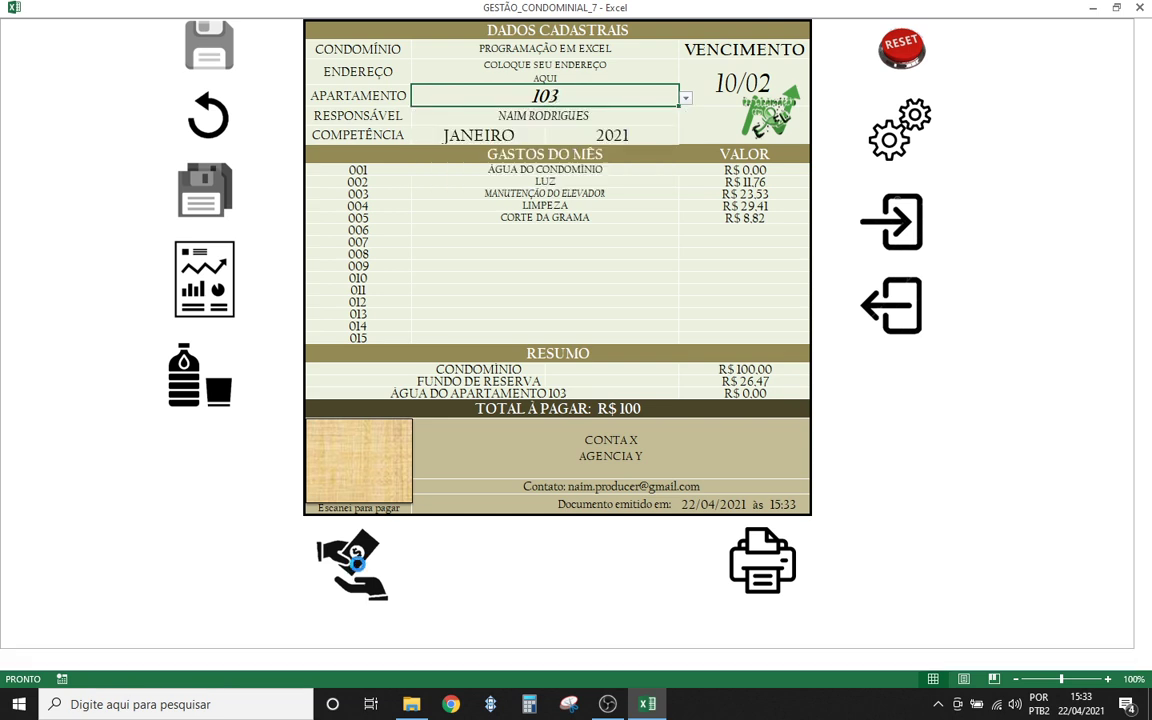
pyautogui.click(357, 565)
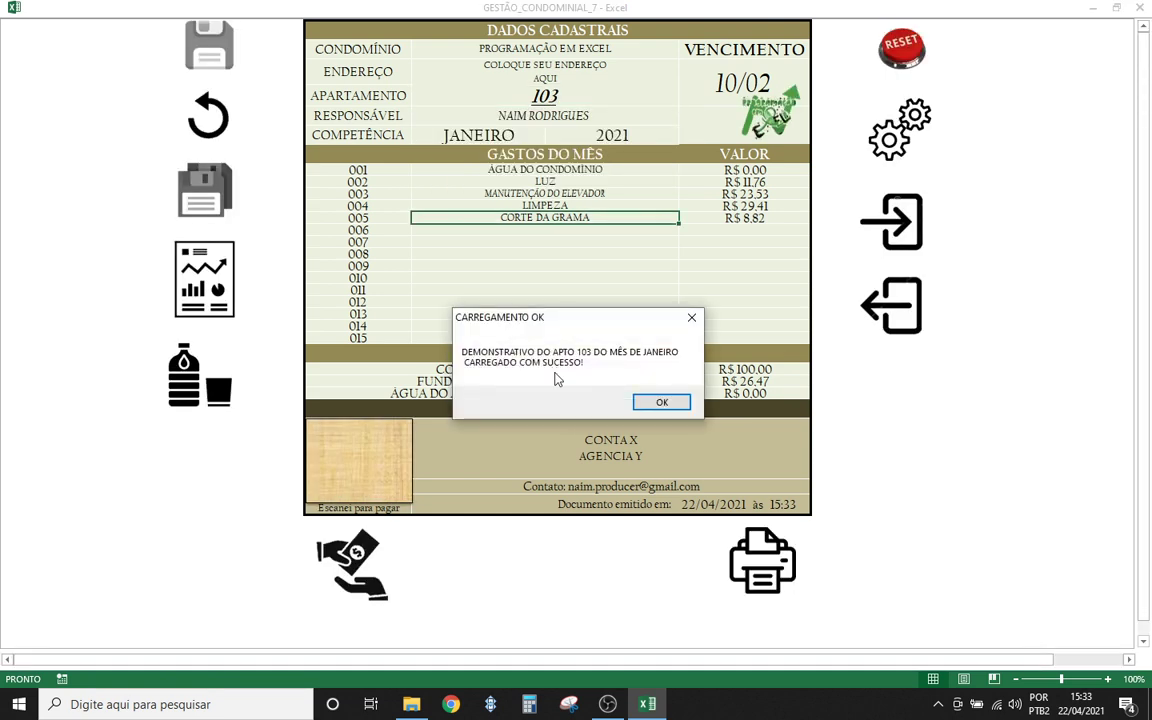
pyautogui.click(652, 403)
# - Export apartment 103's statement as PDF DEMONSTRATIVO_JANEIRO_2021_103 and minimize Excel to the desktop
pyautogui.click(746, 557)
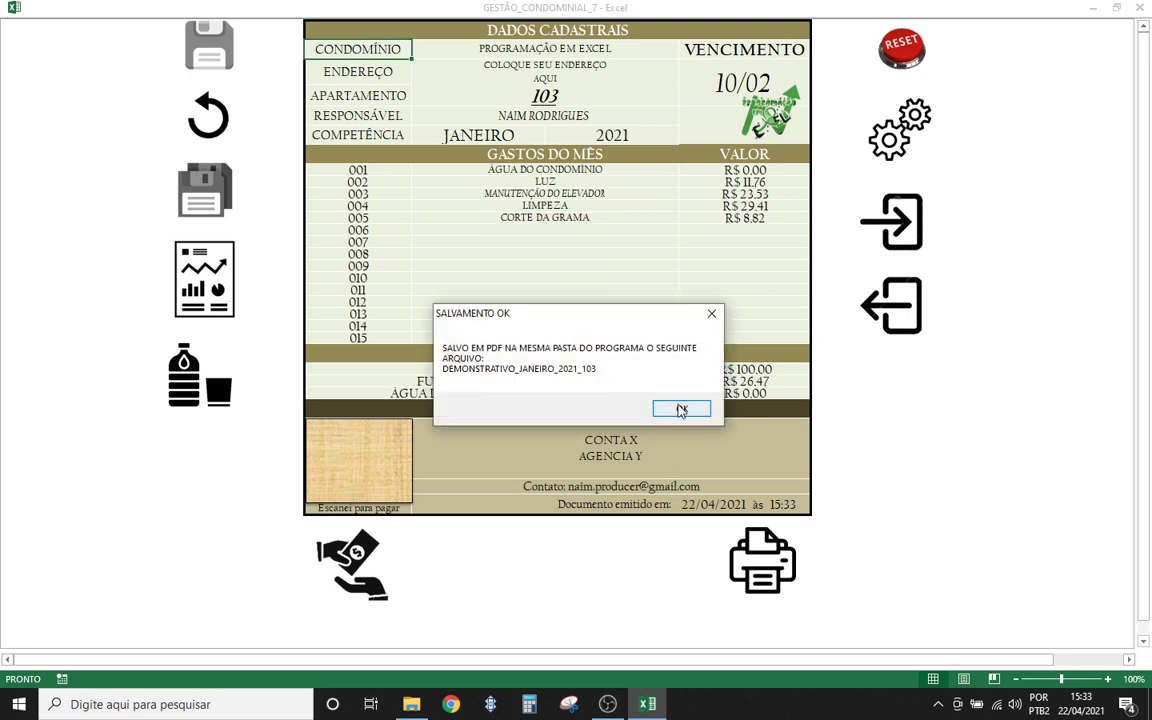
pyautogui.click(680, 408)
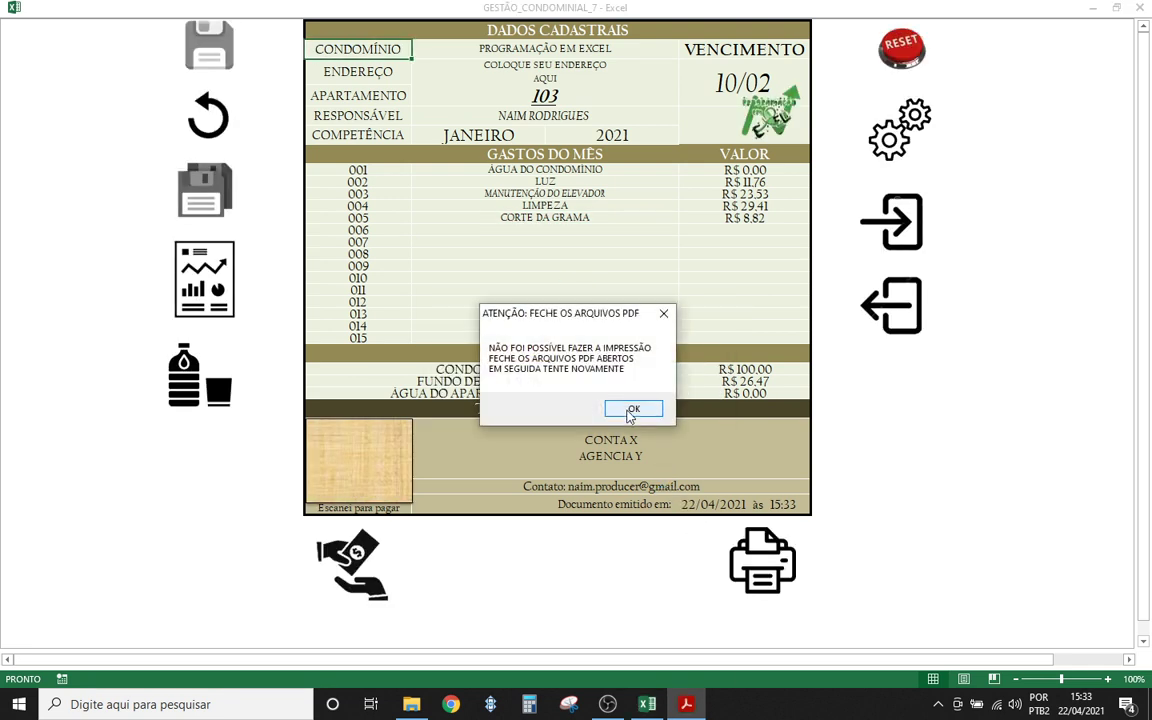
pyautogui.click(630, 412)
pyautogui.click(536, 288)
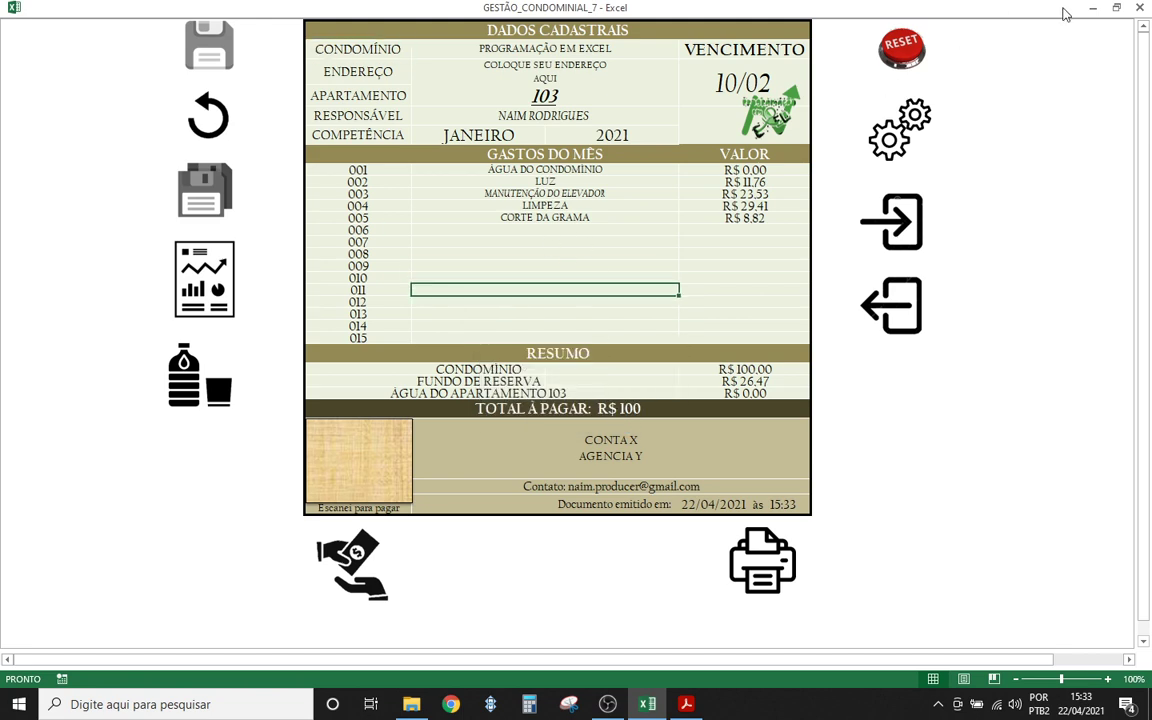
pyautogui.click(1092, 8)
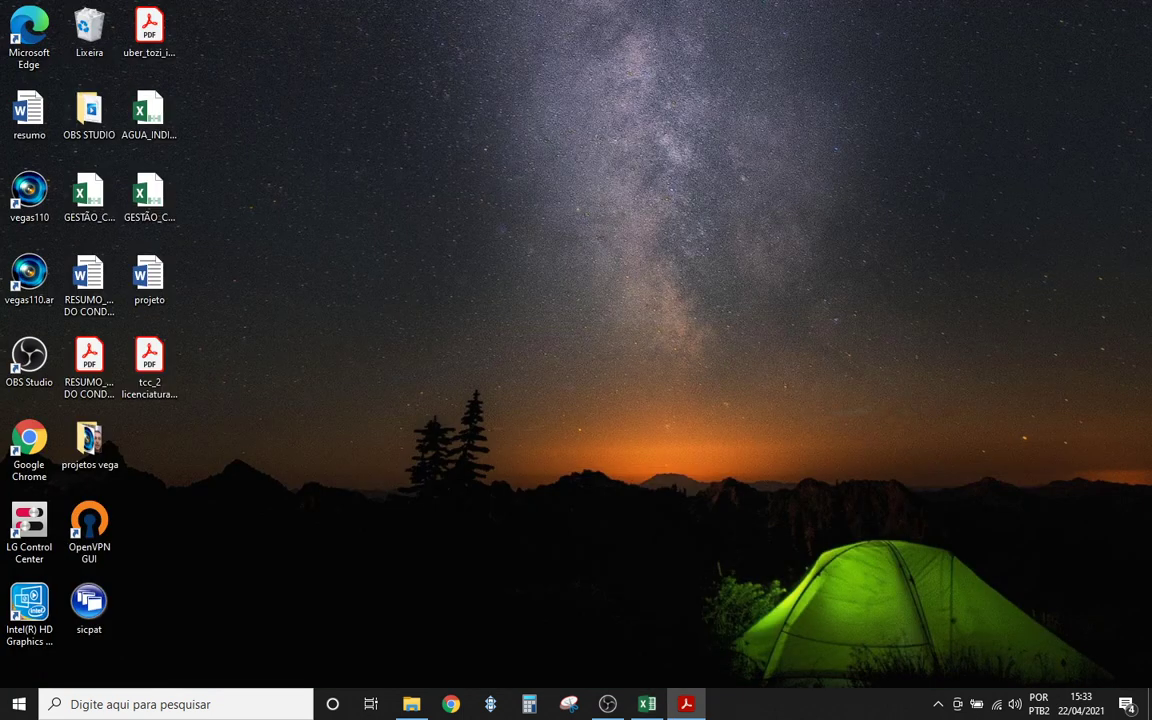
# - Open the GESTAO CONDOMINIAL folder and open the DEMONSTRATIVO_JANEIRO_2021_103 PDF
pyautogui.click(411, 704)
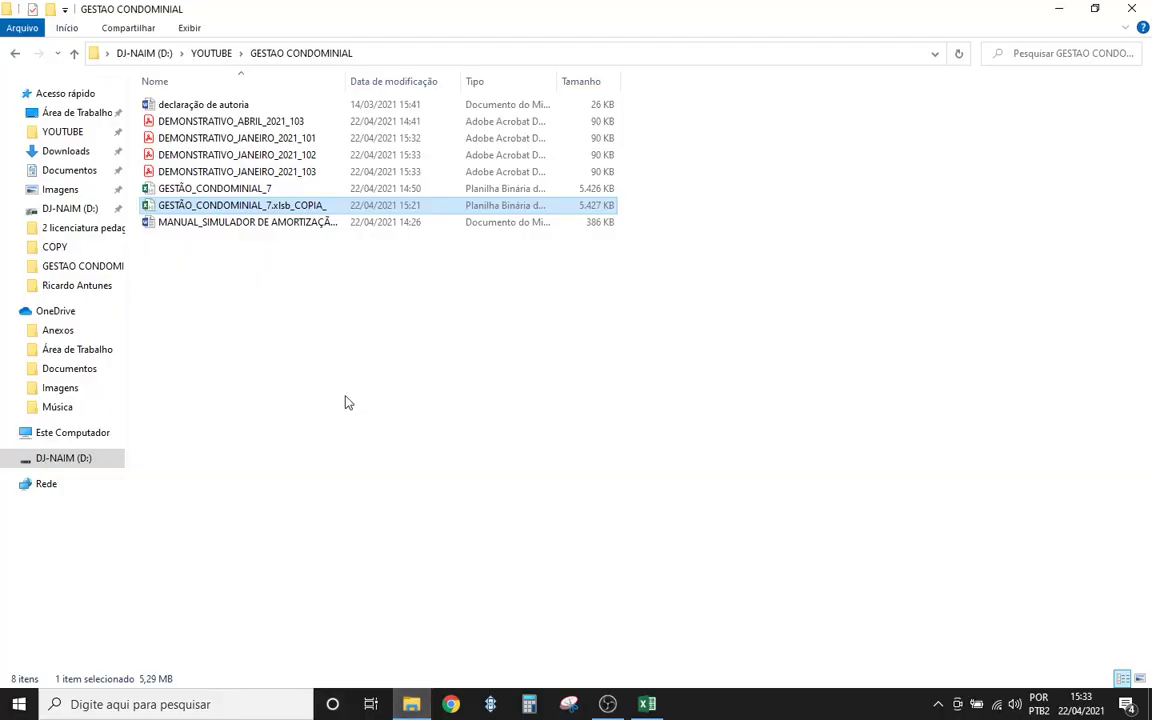
pyautogui.click(250, 124)
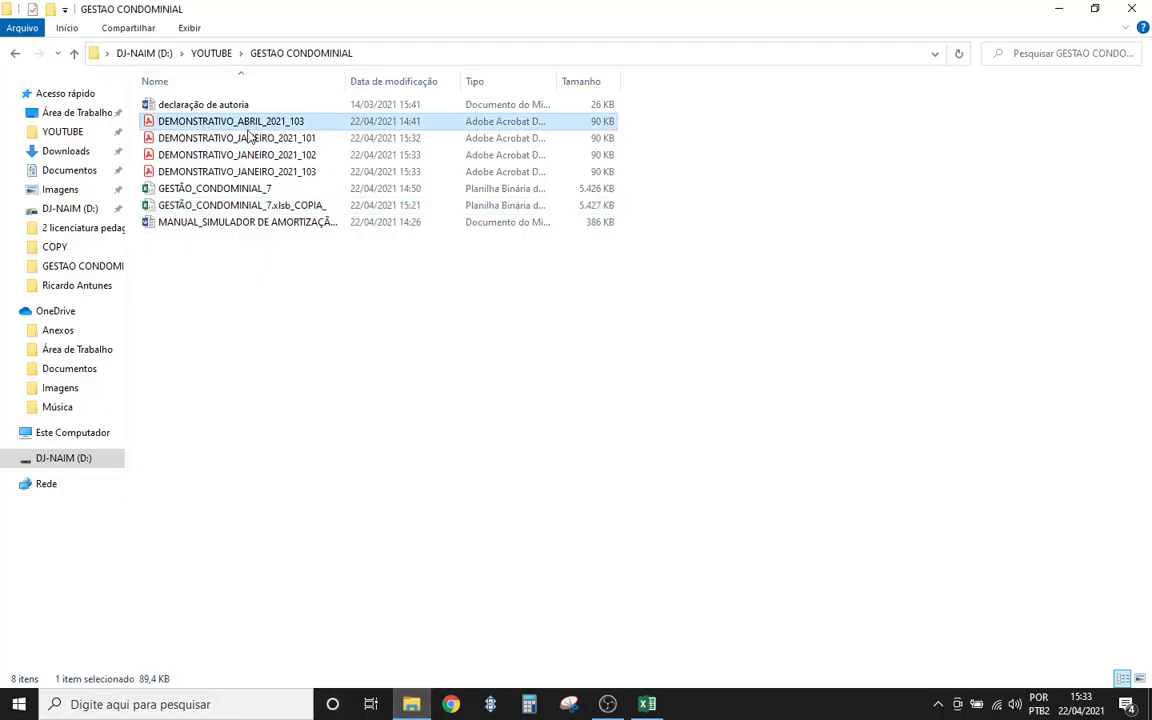
pyautogui.click(255, 140)
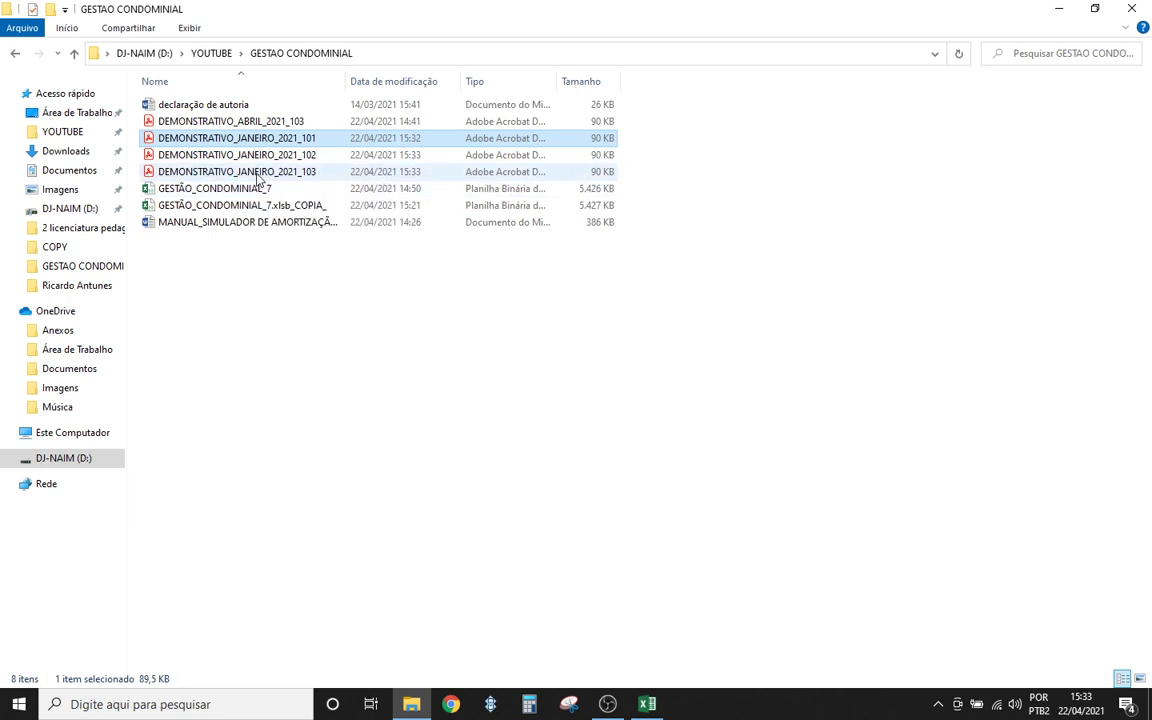
pyautogui.click(258, 174)
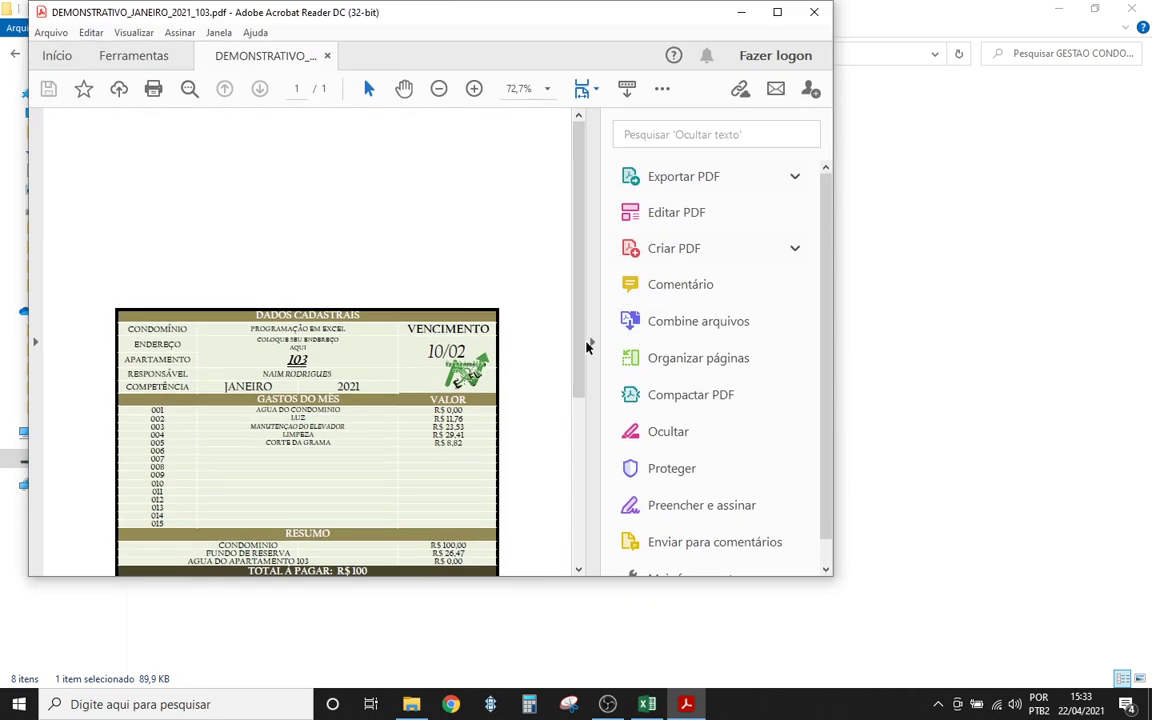
# - Review the apartment 103 January PDF in Acrobat, close it, and move up toward 101's PDF
pyautogui.click(590, 338)
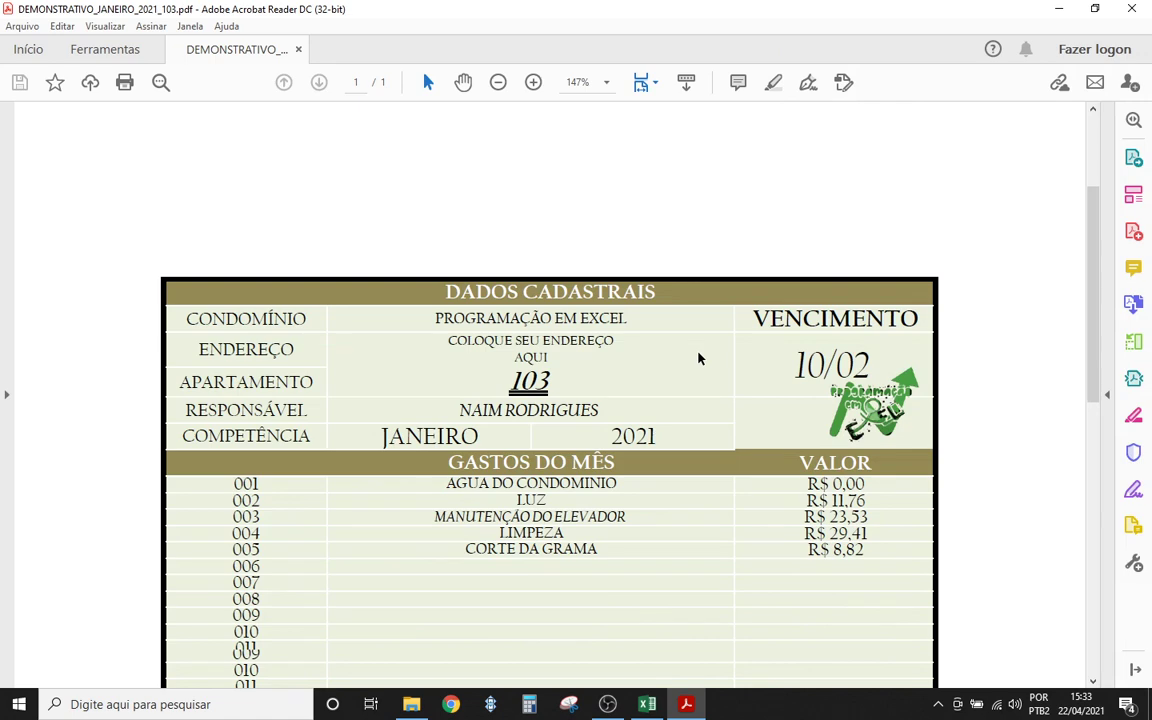
pyautogui.scroll(-5, 699, 358)
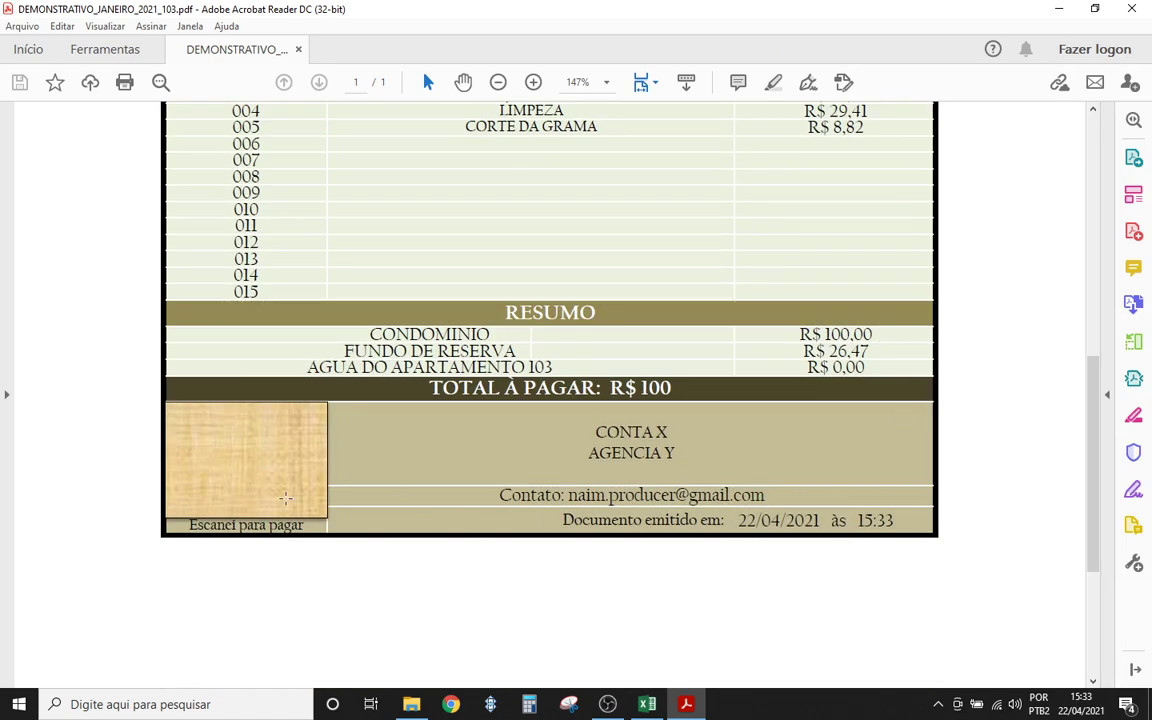
pyautogui.scroll(1, 571, 453)
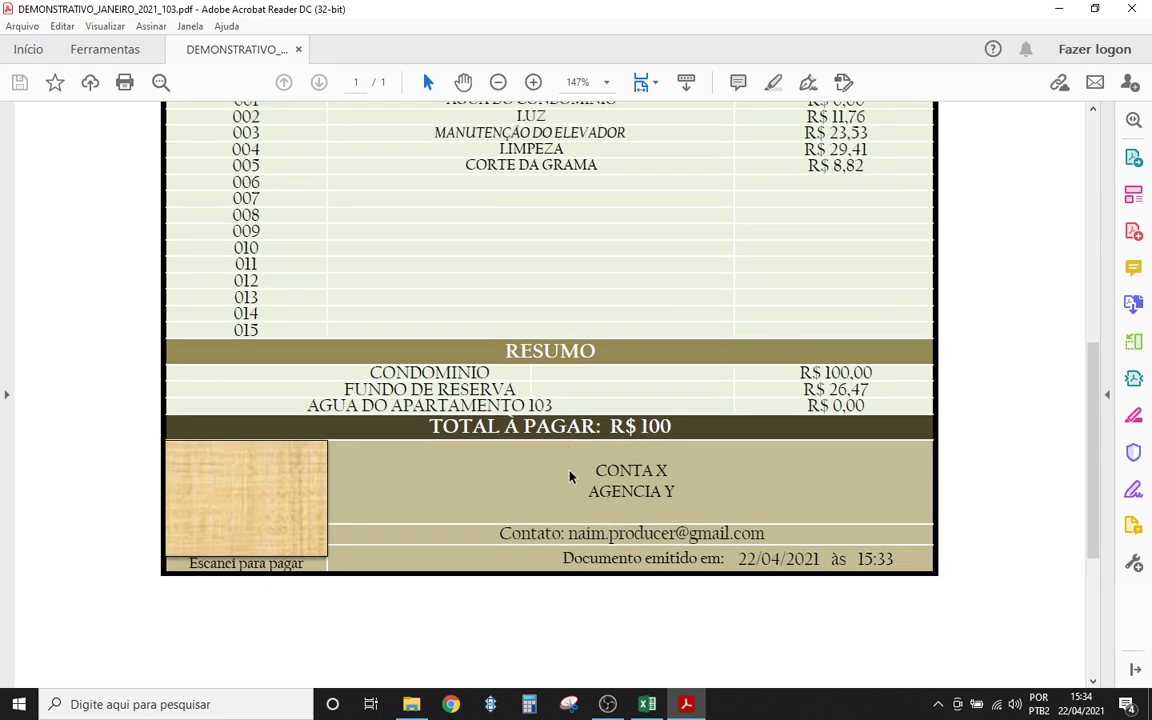
pyautogui.scroll(6, 570, 477)
pyautogui.scroll(-4, 337, 342)
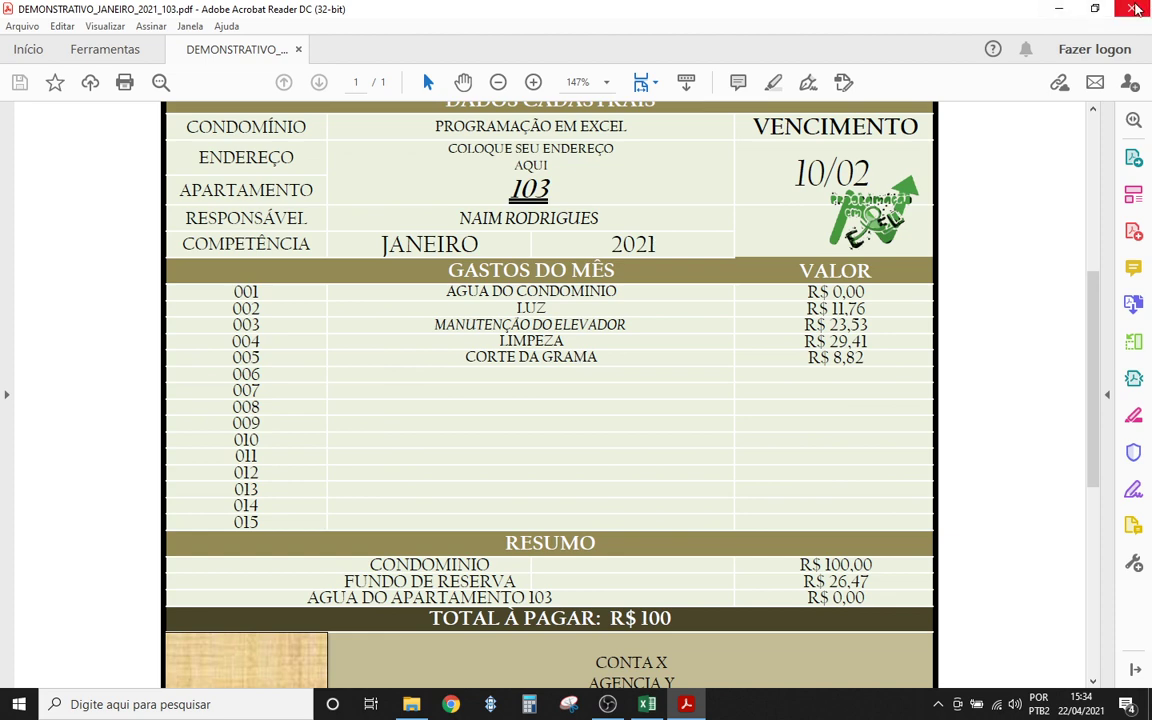
pyautogui.click(1135, 8)
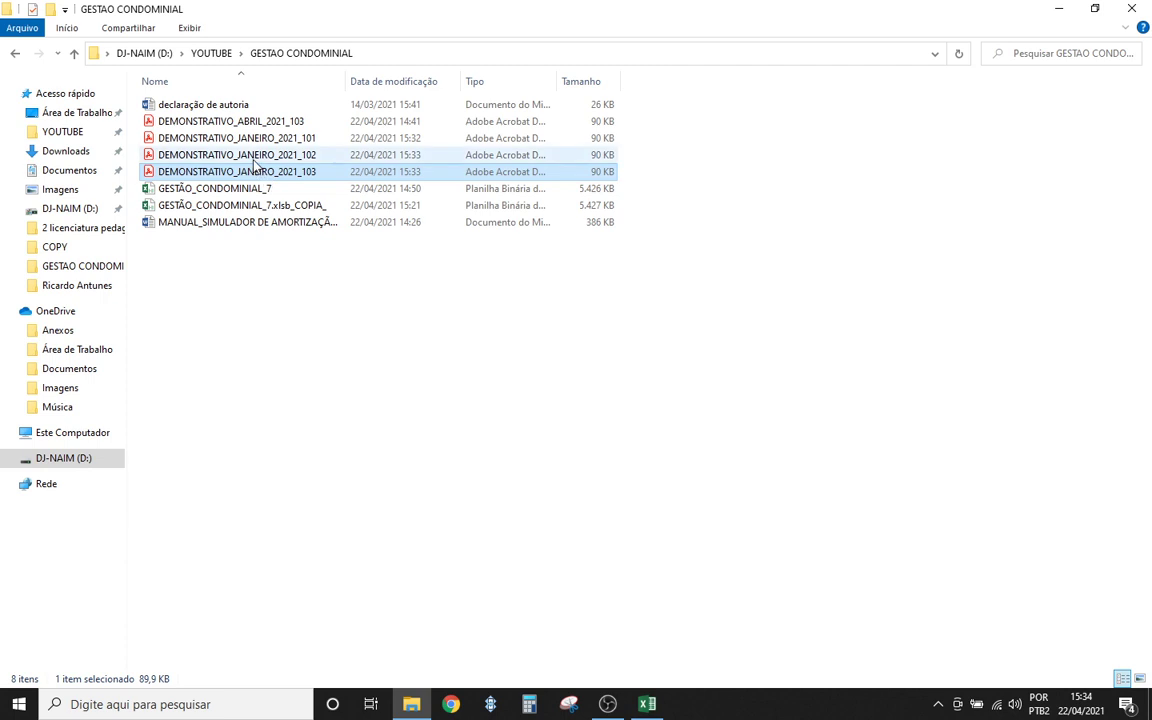
pyautogui.press('Up')
pyautogui.press('Up')
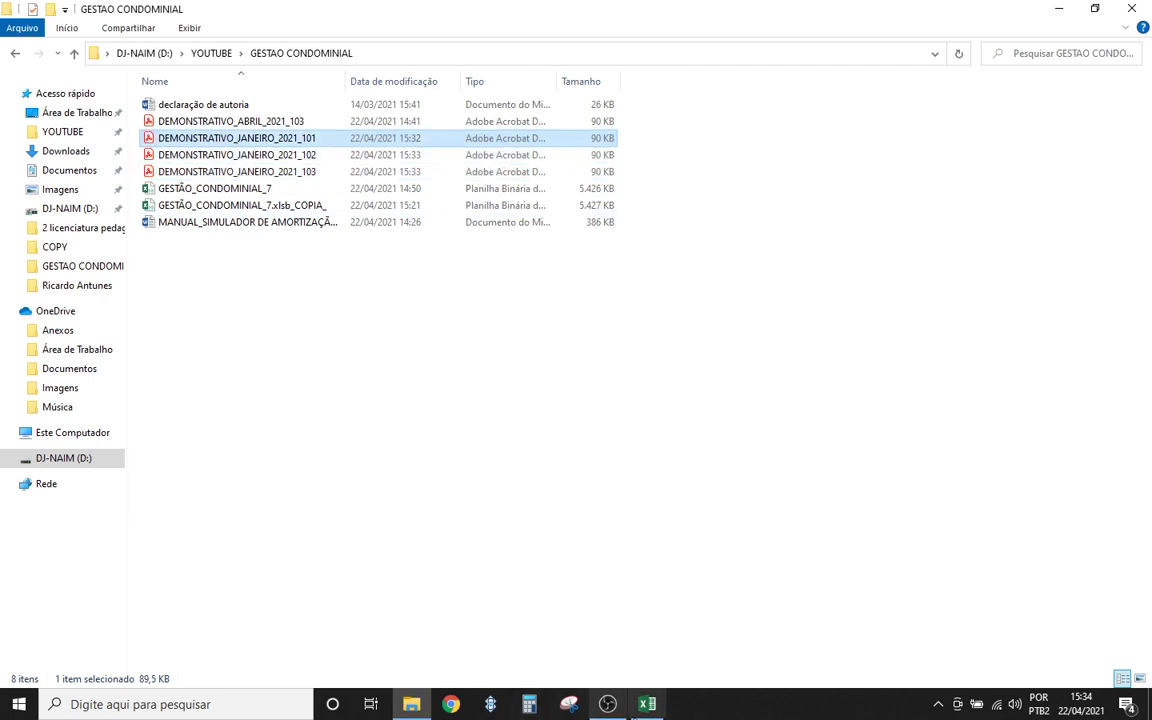
# - Bring Excel back and view RELATÓRIO DE GASTOS and RELATÓRIO DE RECEITA, returning to the dashboard
pyautogui.click(647, 704)
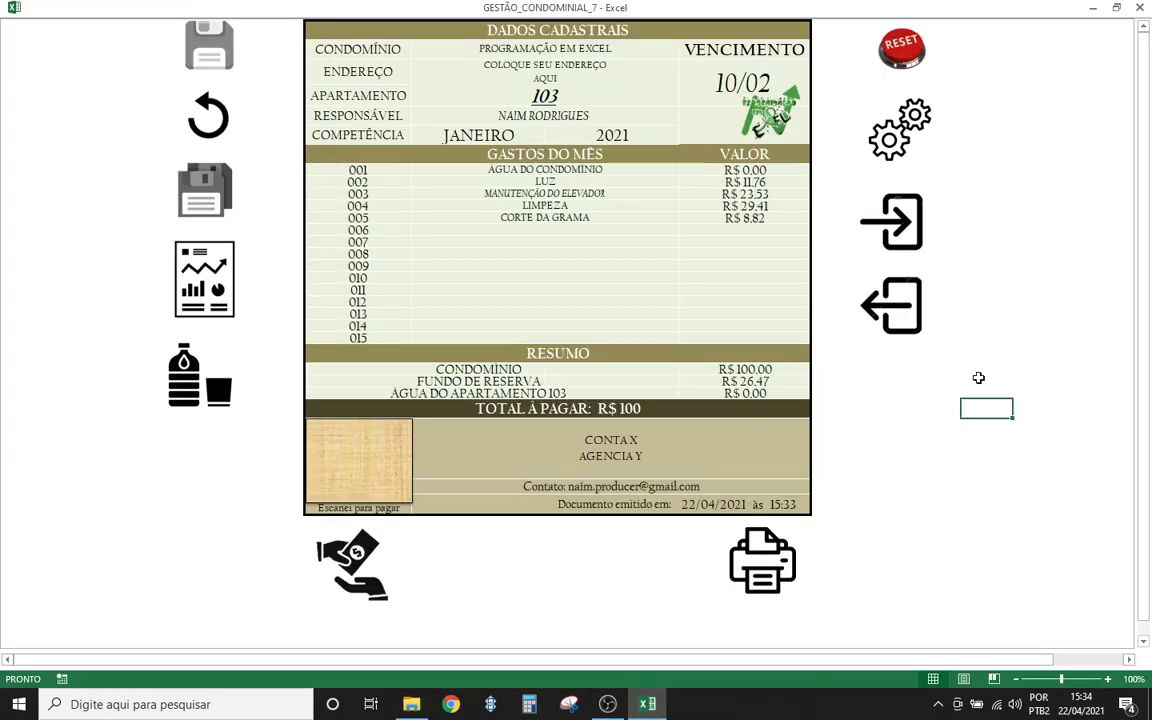
pyautogui.click(891, 305)
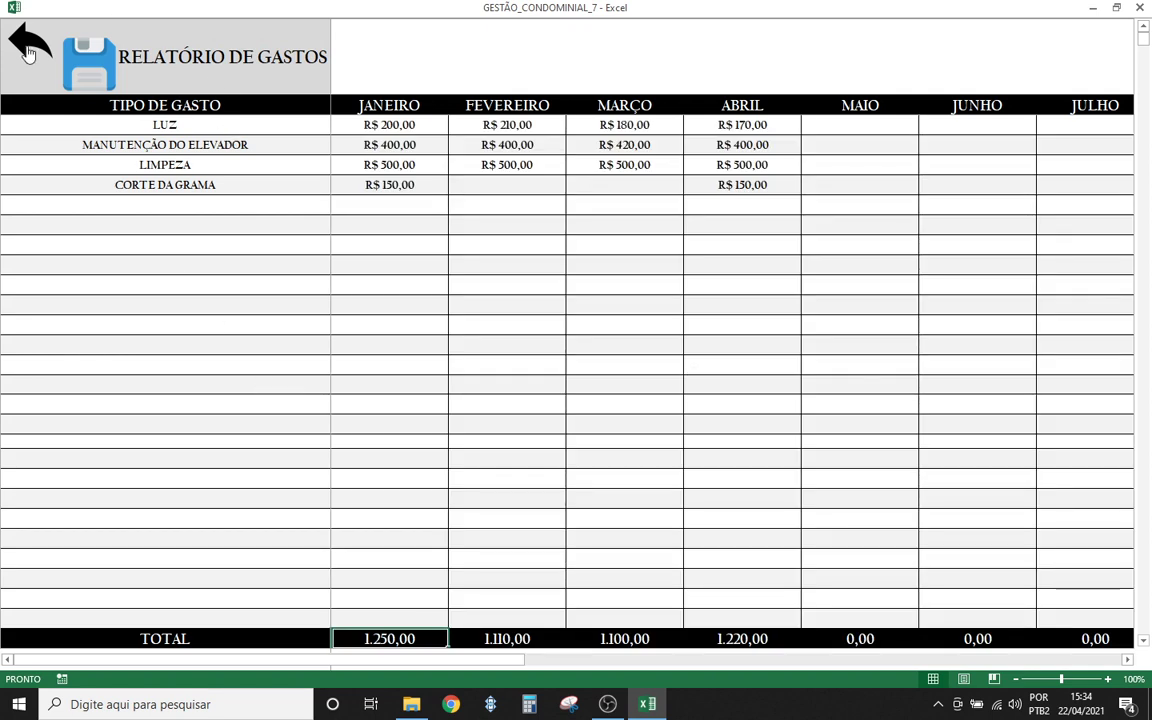
pyautogui.click(27, 48)
pyautogui.click(893, 221)
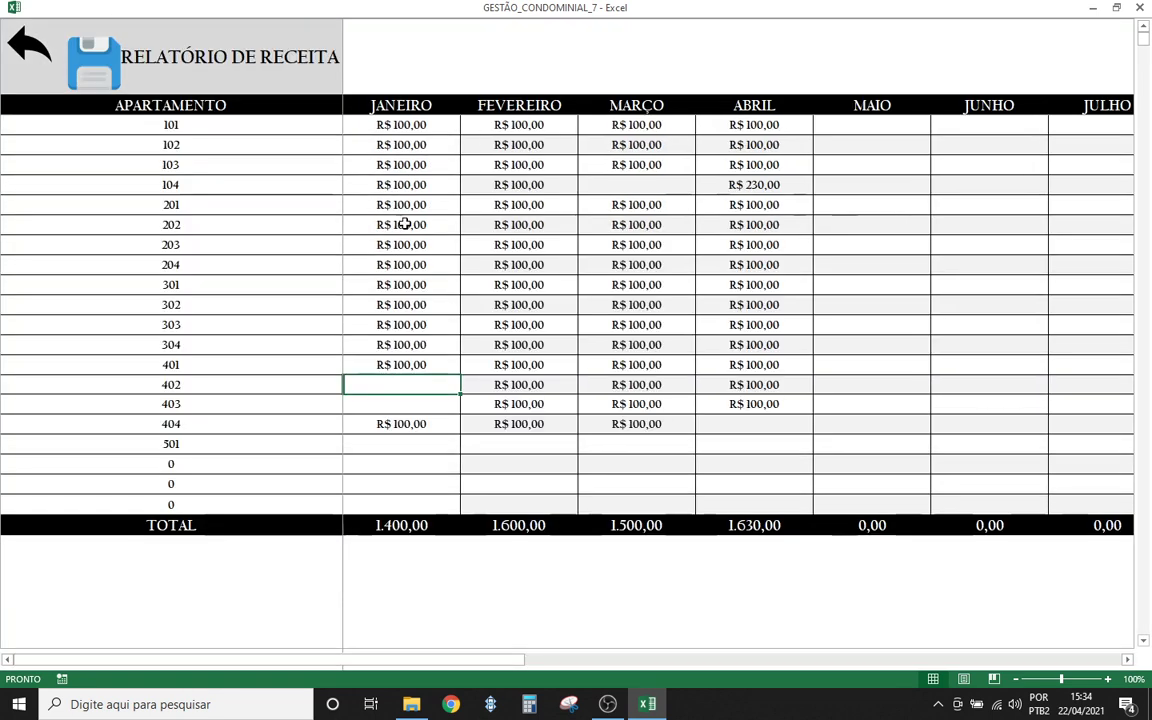
pyautogui.click(28, 44)
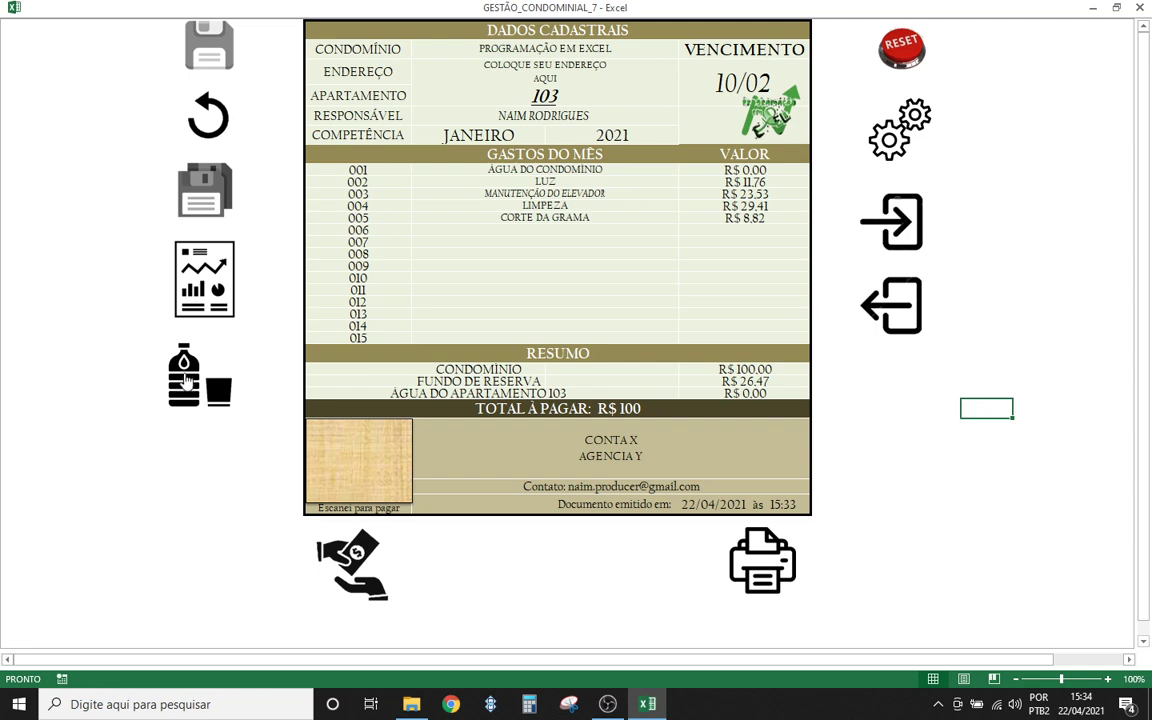
pyautogui.click(165, 350)
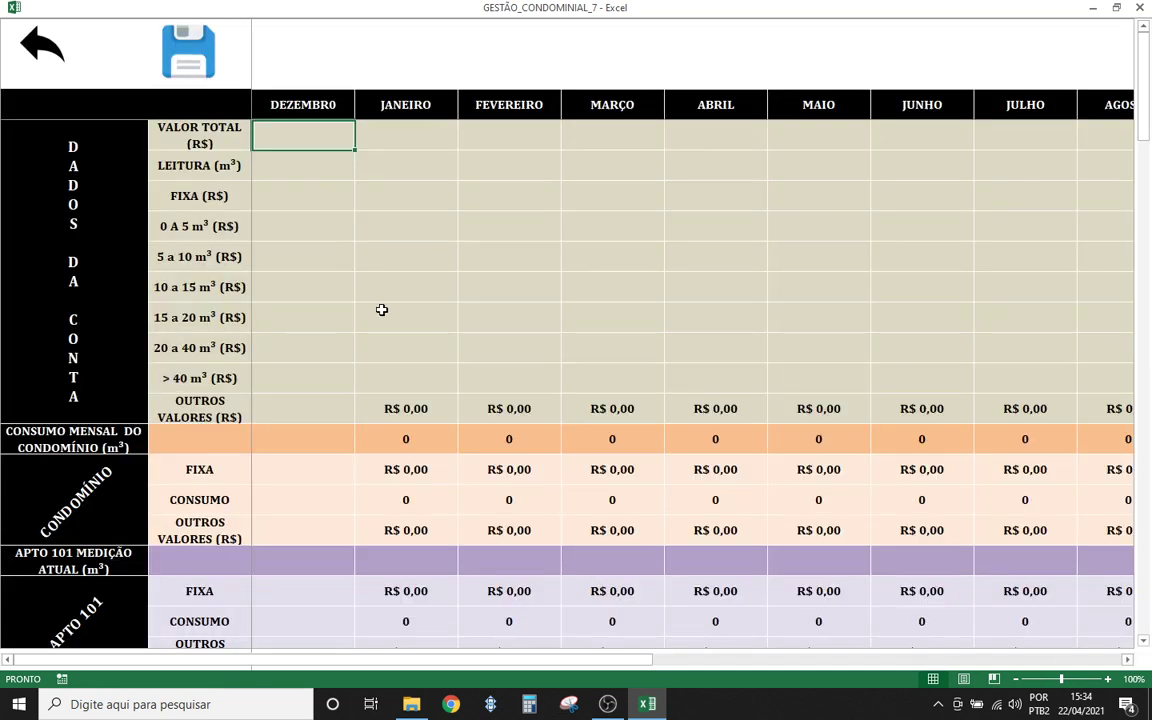
pyautogui.click(283, 162)
pyautogui.click(408, 152)
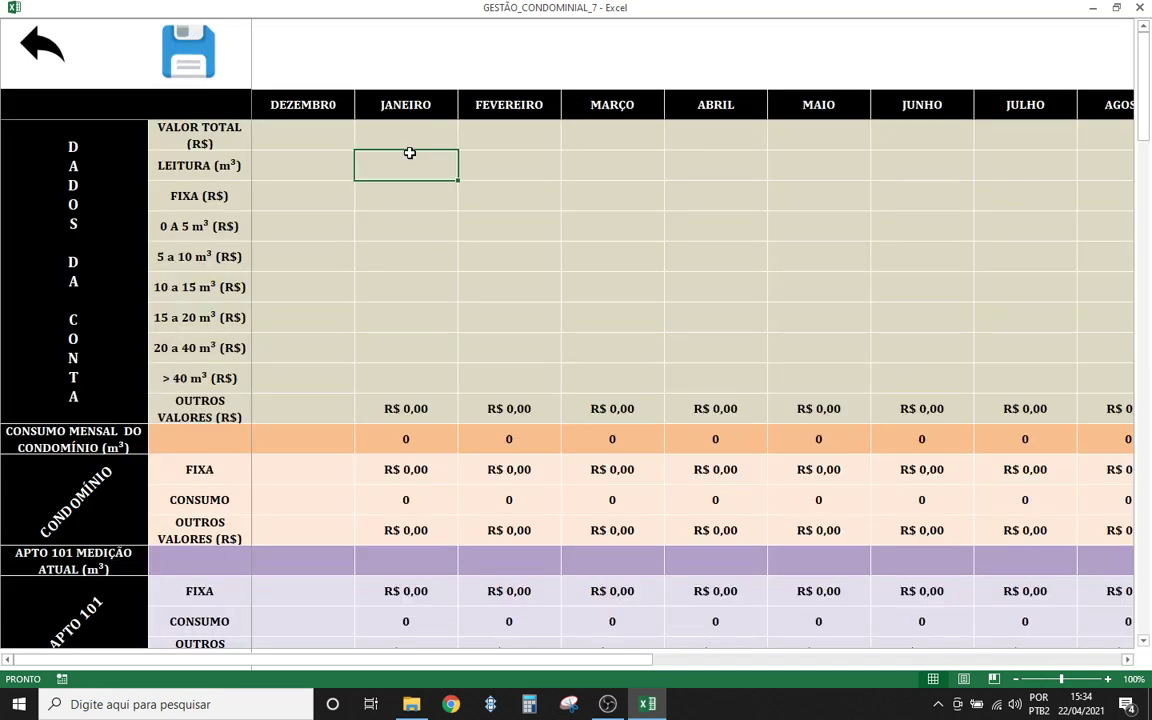
pyautogui.click(397, 134)
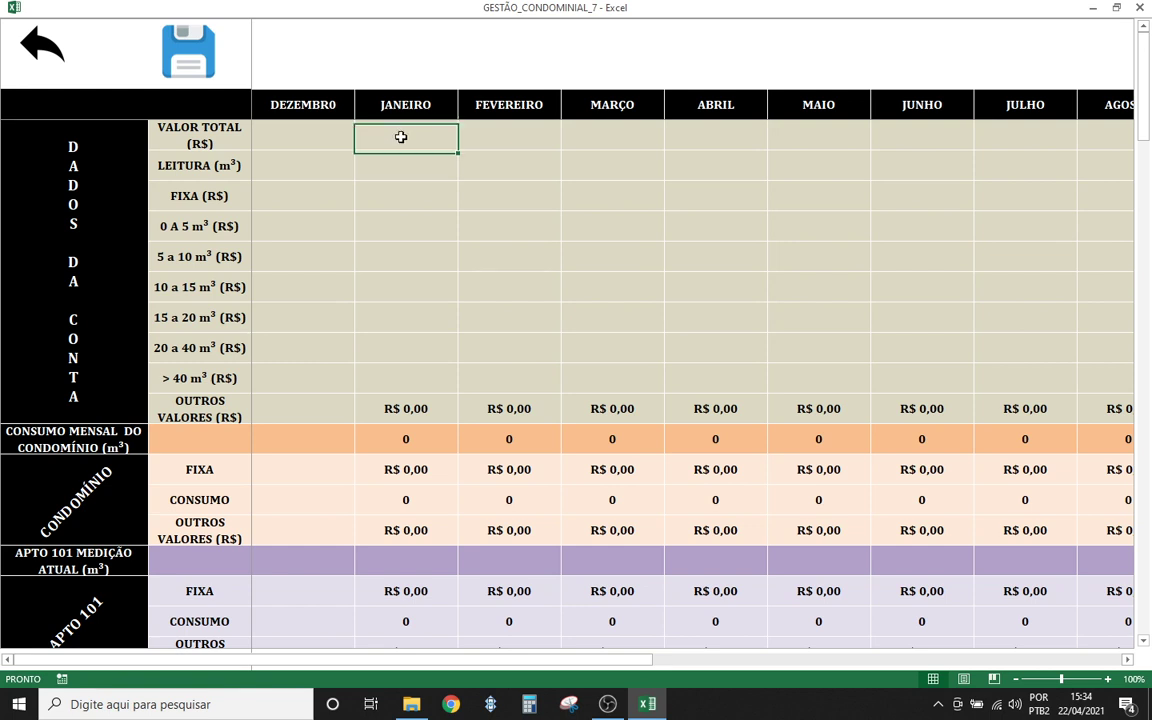
pyautogui.click(417, 168)
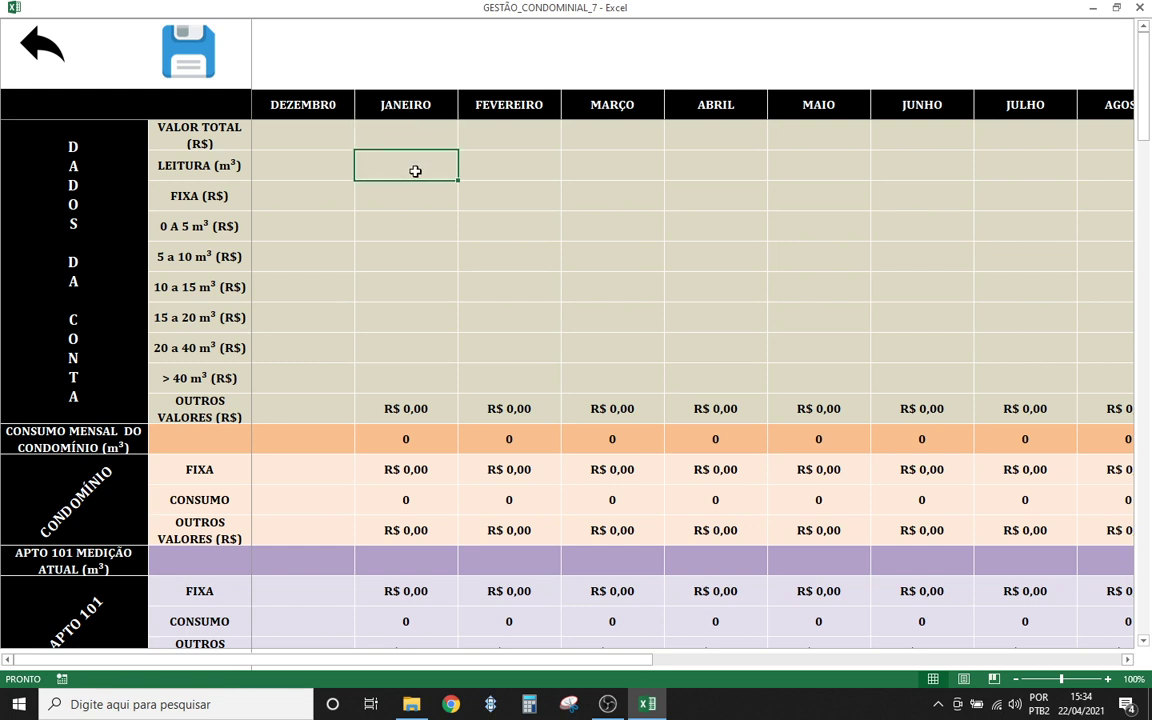
pyautogui.click(400, 133)
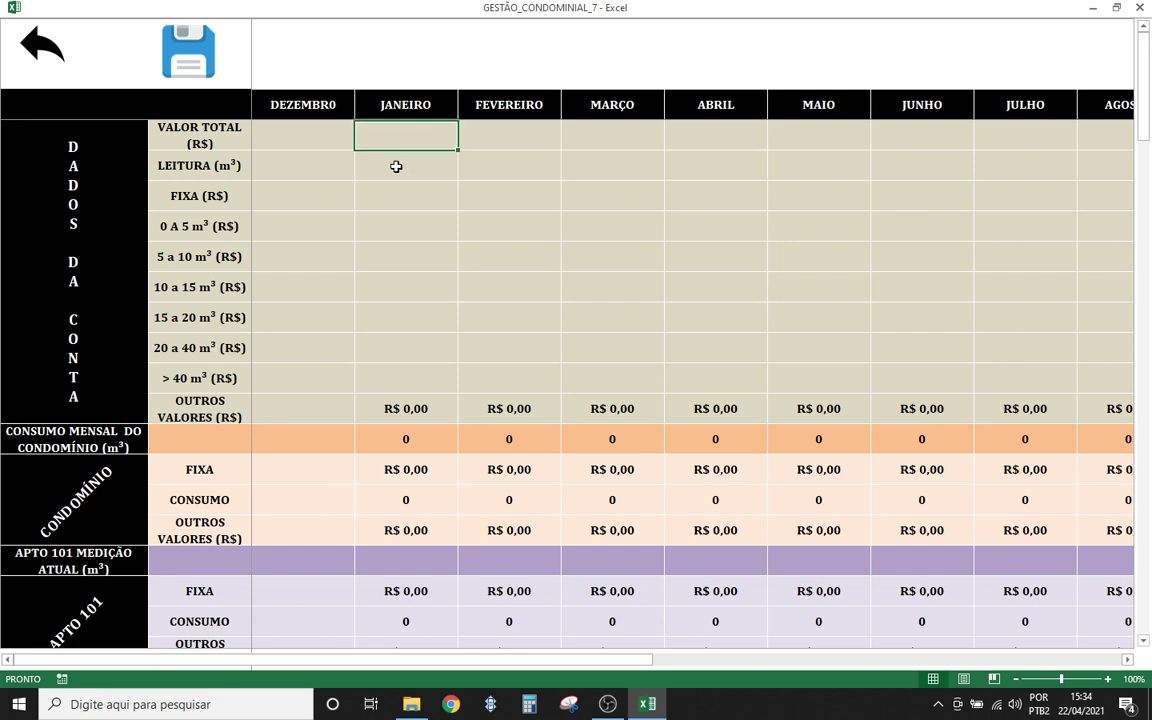
pyautogui.click(395, 167)
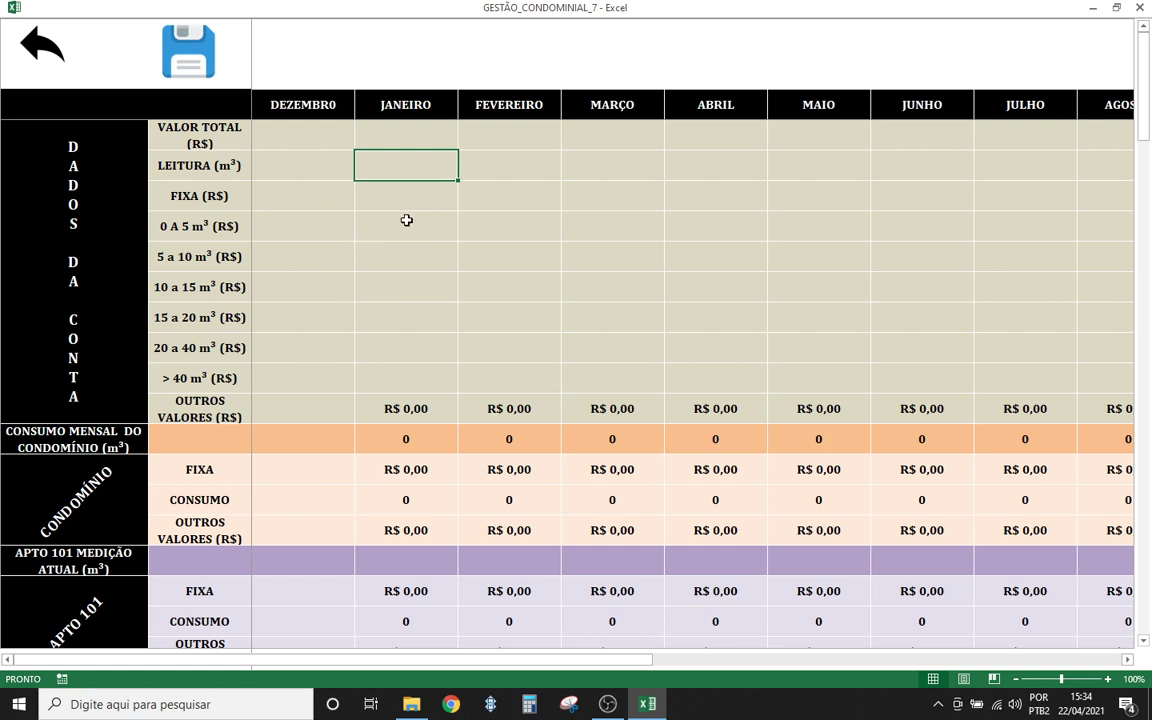
pyautogui.click(393, 135)
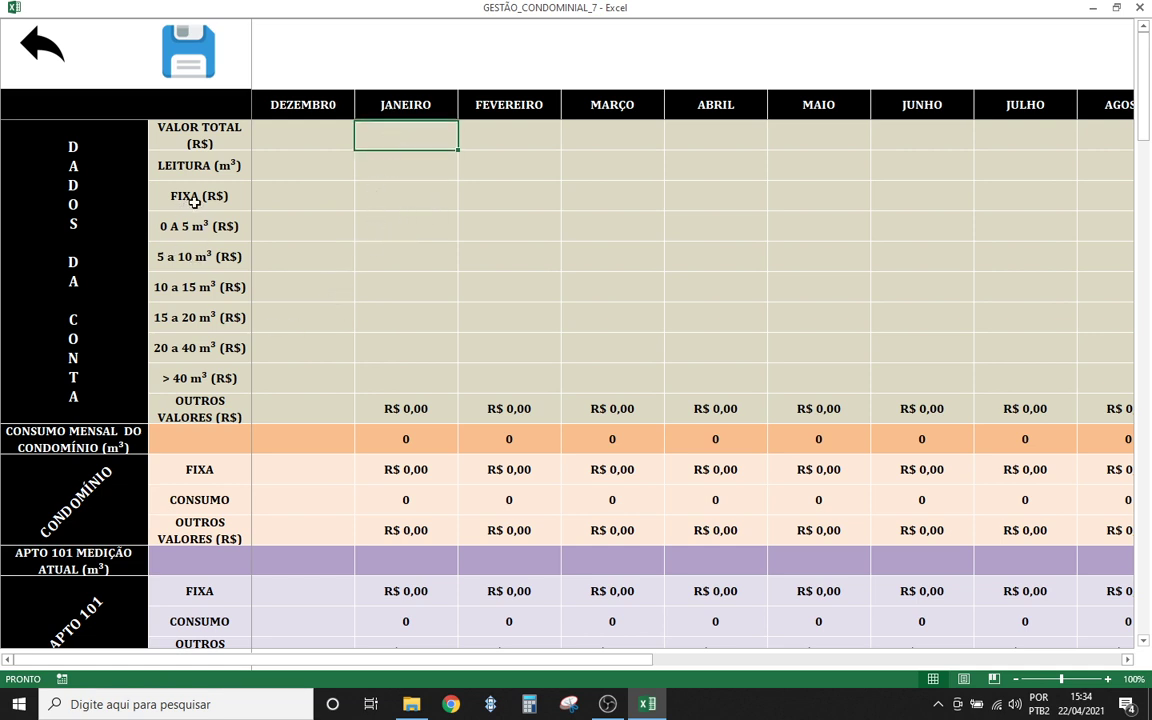
pyautogui.click(372, 188)
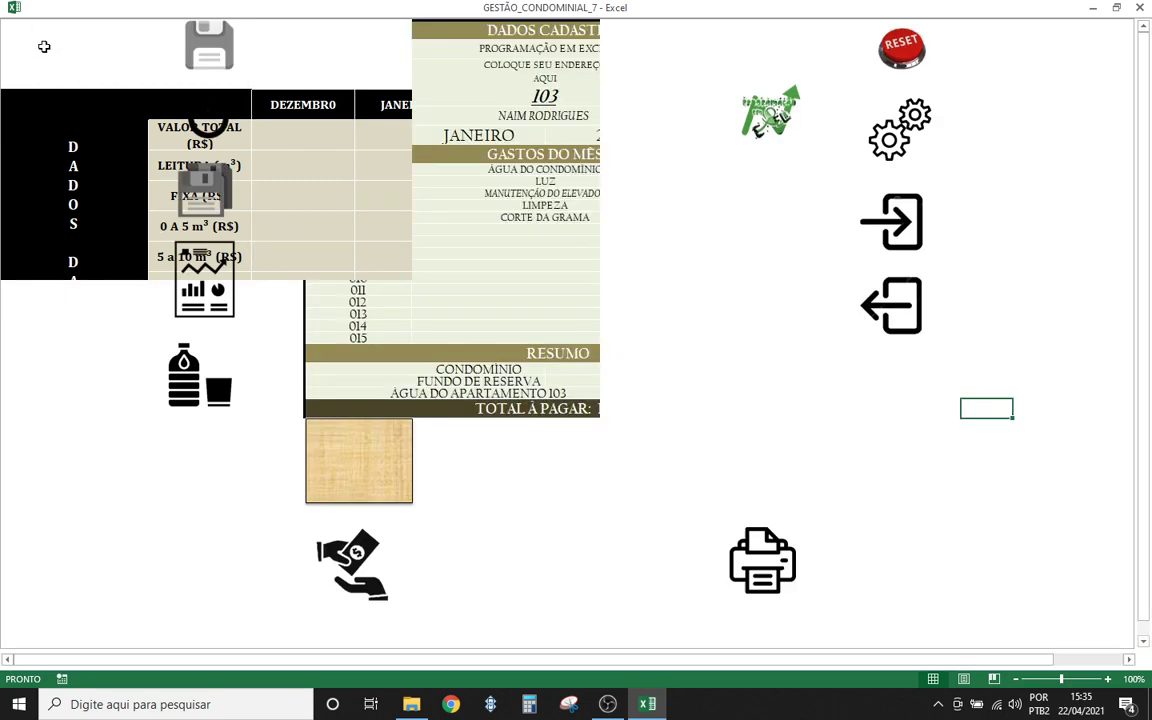
pyautogui.click(42, 47)
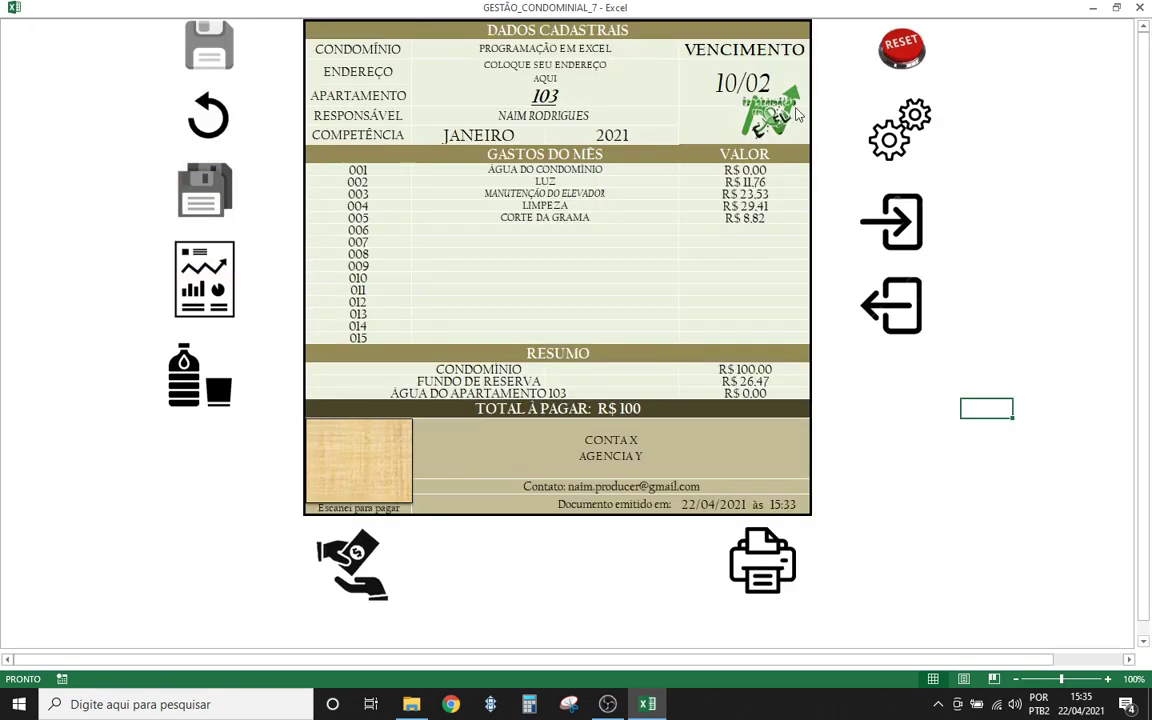
# - Check the apartment list on the settings sheet and return to the invoice dashboard
pyautogui.click(895, 125)
pyautogui.scroll(-5, 144, 473)
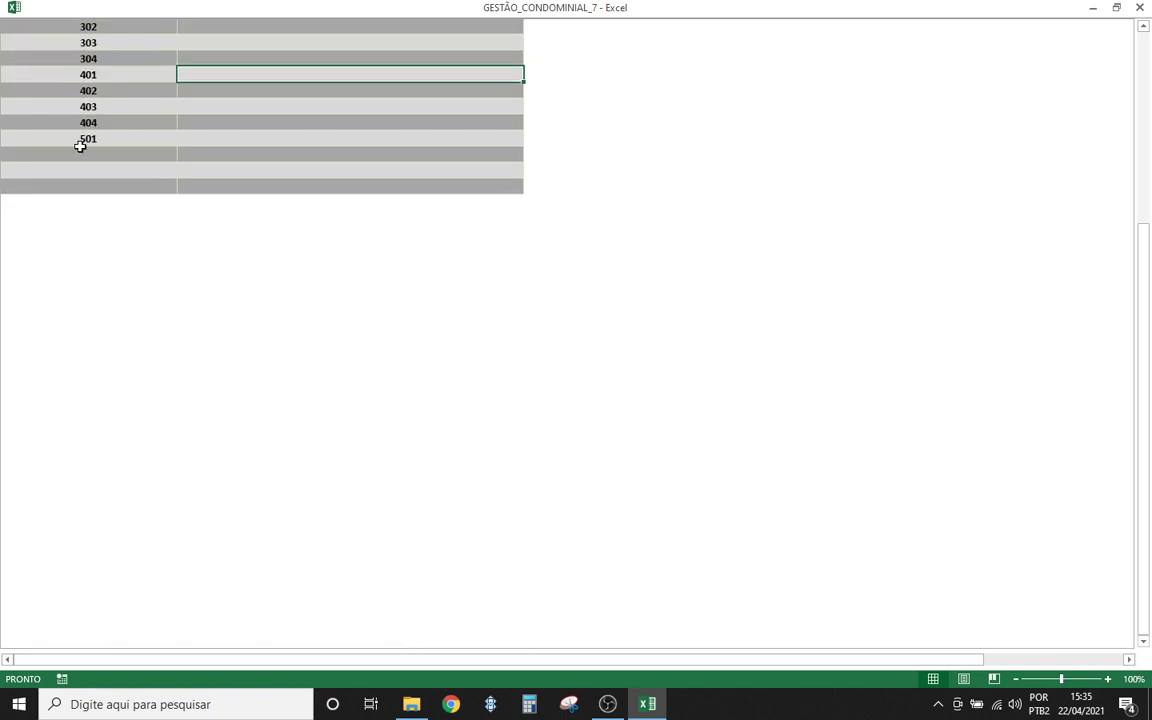
pyautogui.click(88, 139)
pyautogui.scroll(5, 121, 229)
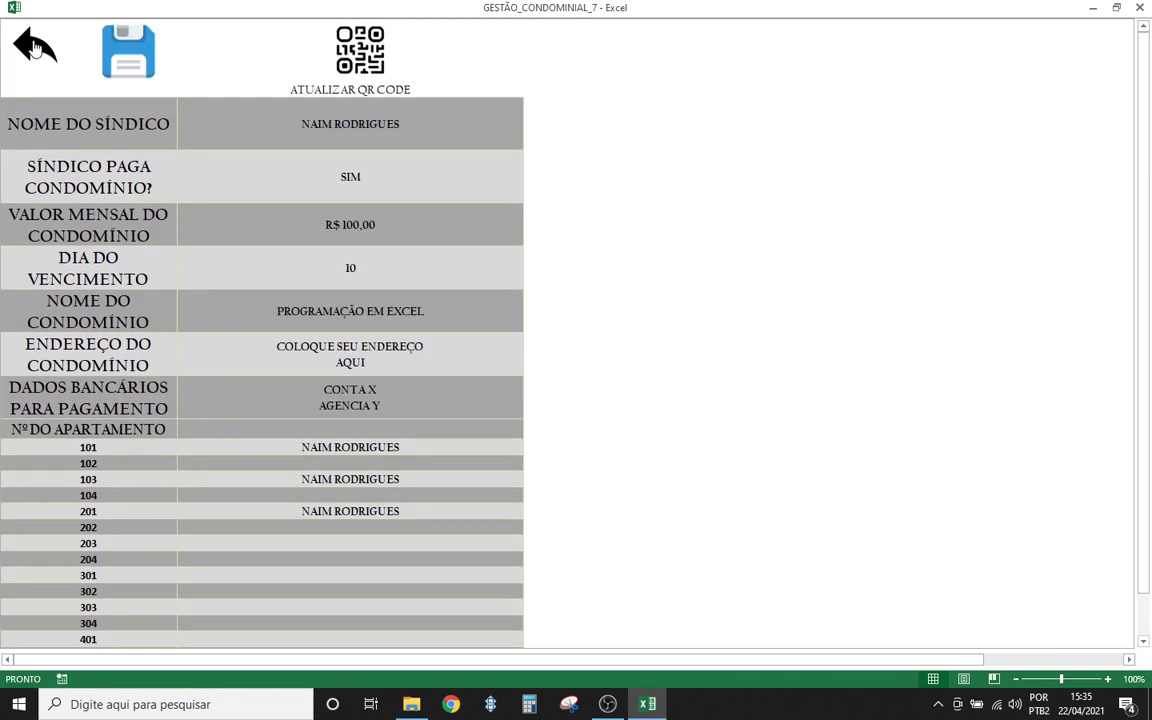
pyautogui.click(35, 45)
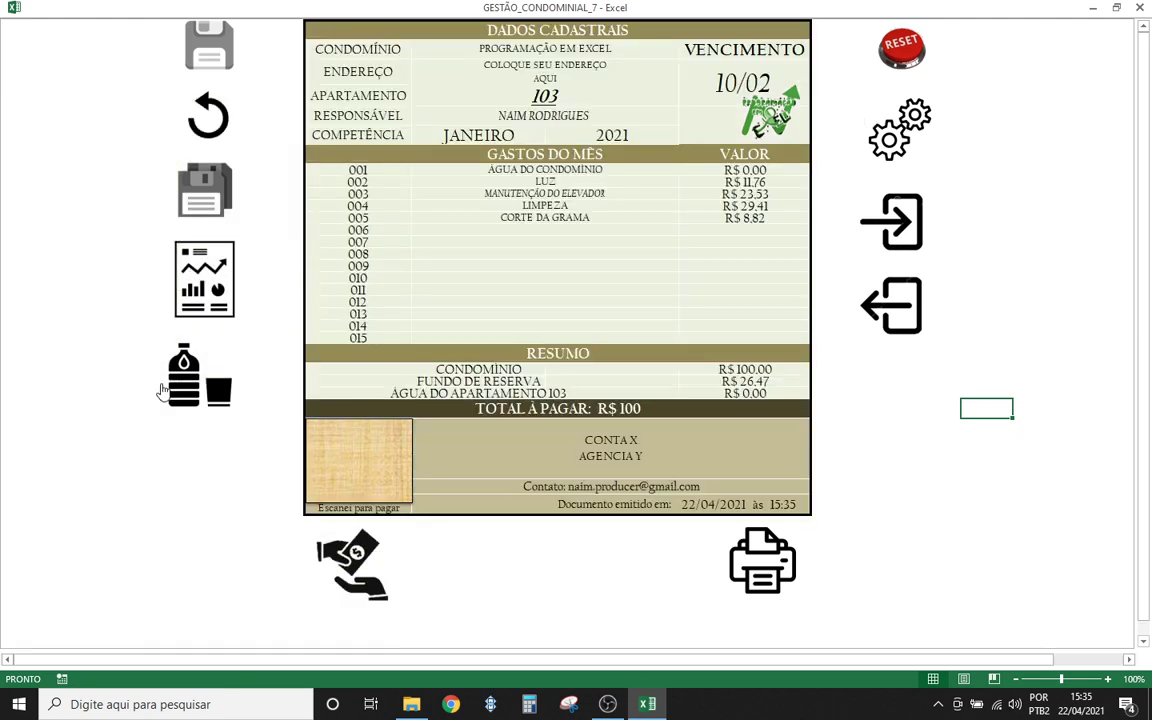
# - Enter 160 as January's fixed charge (JANEIRO/FIXA) on the water-consumption sheet
pyautogui.click(185, 395)
pyautogui.click(388, 145)
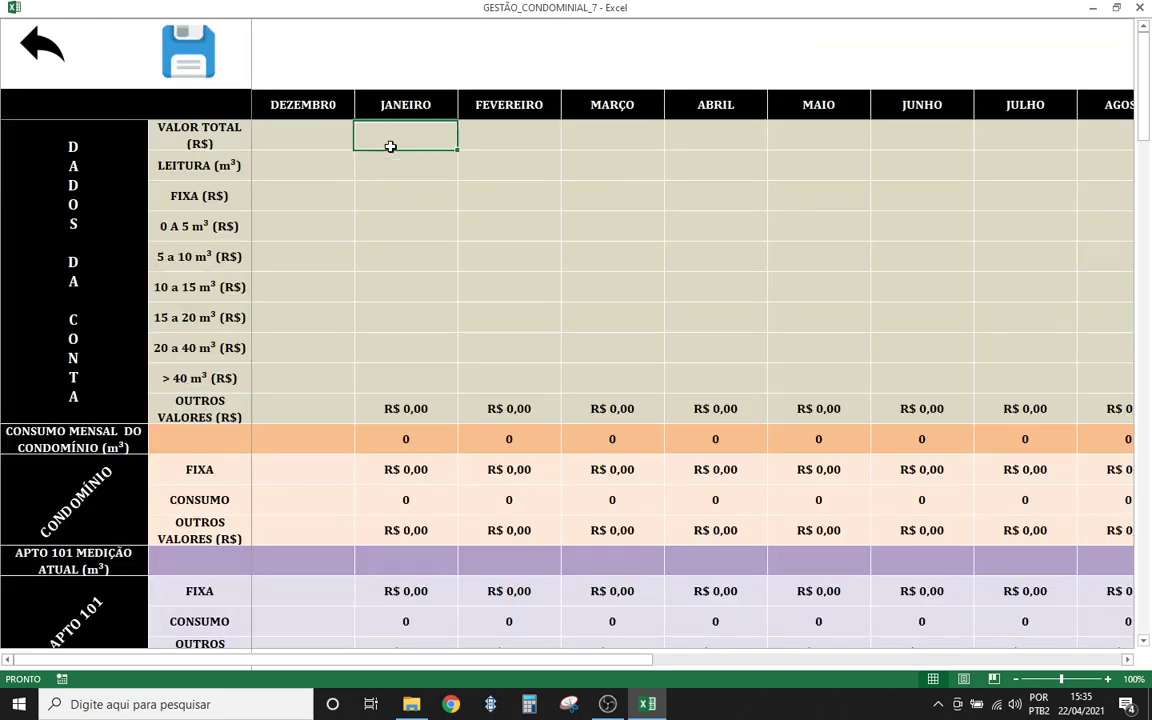
pyautogui.click(364, 194)
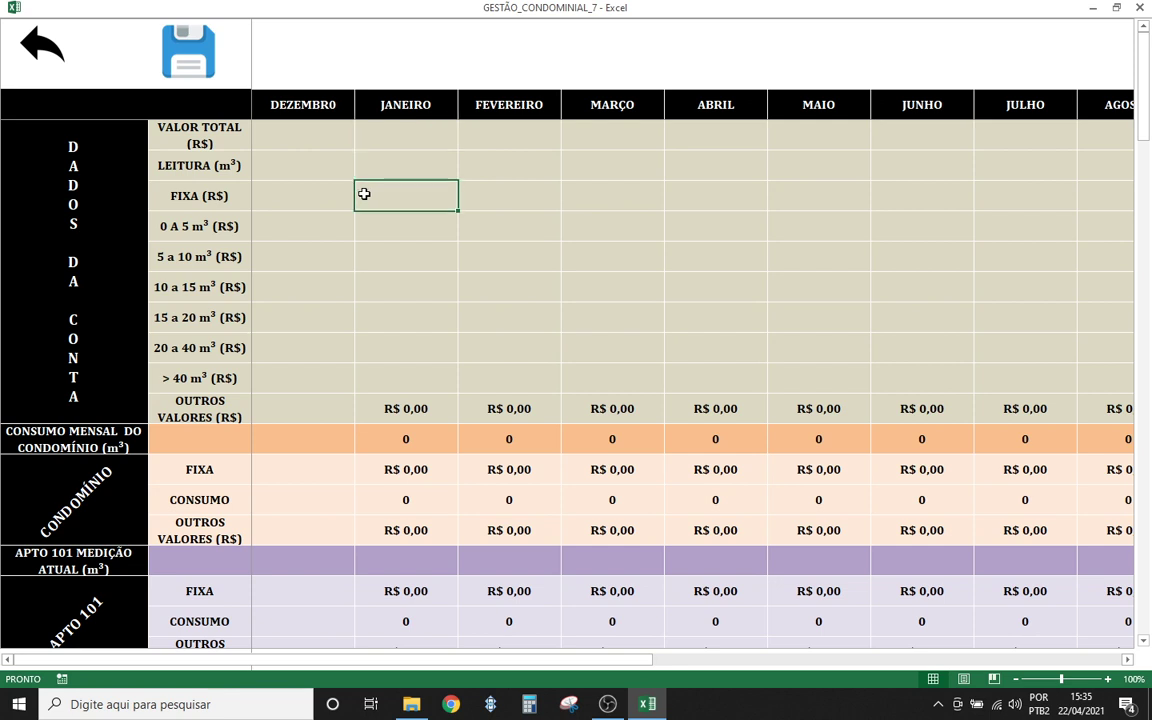
pyautogui.write('160')
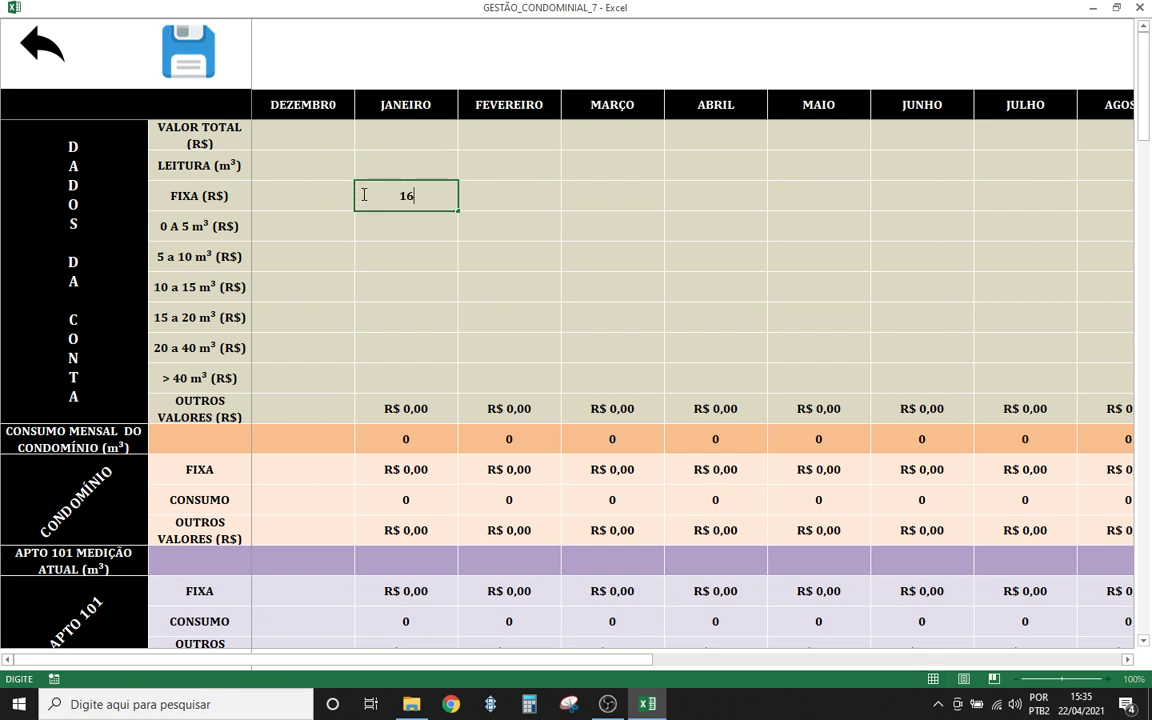
pyautogui.click(416, 224)
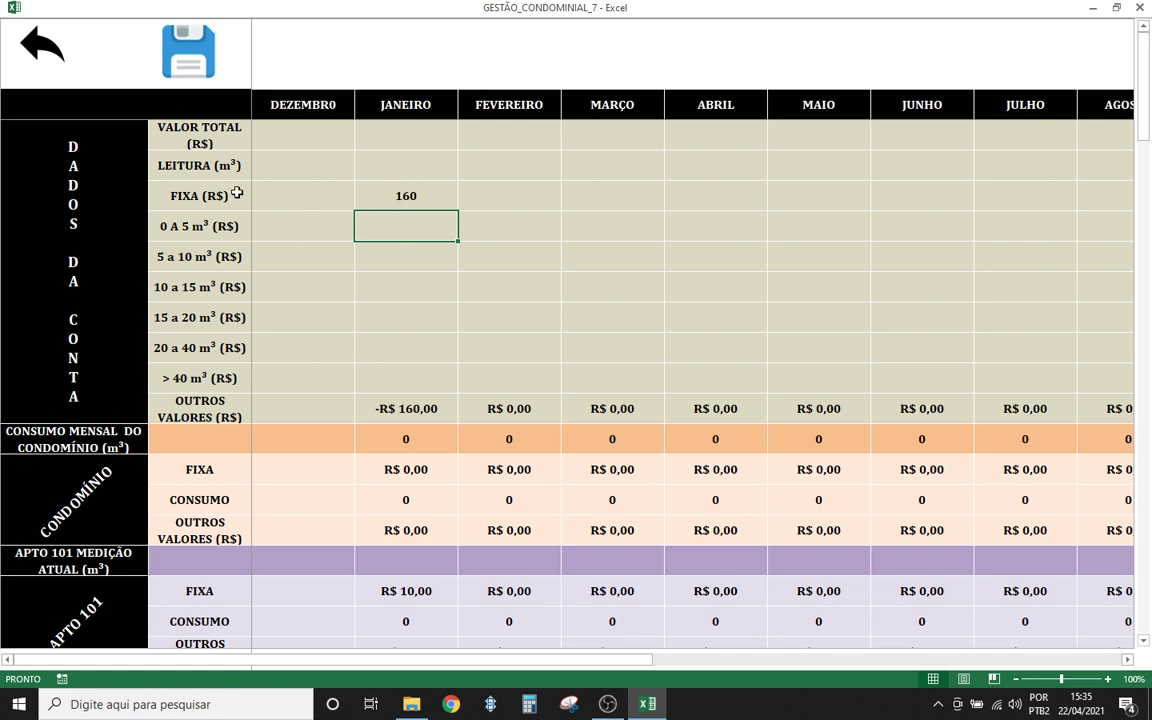
# - Check January's fixed charge of 160 for the condominium and apartments 101 and 103
pyautogui.click(387, 202)
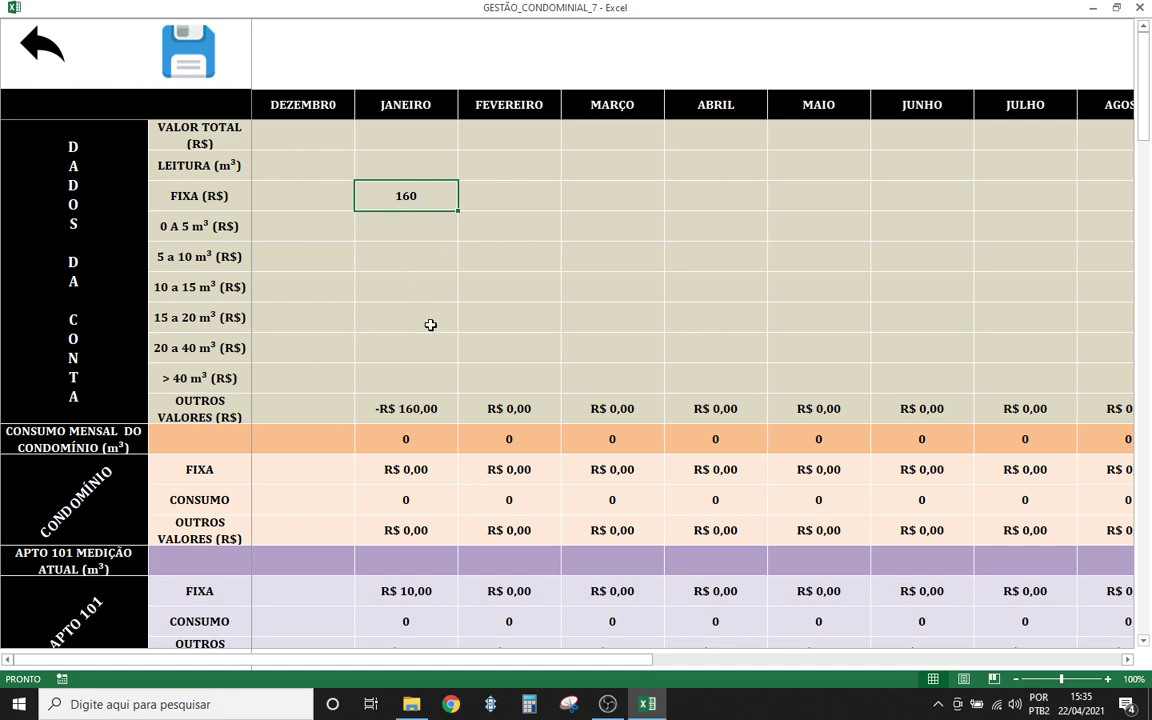
pyautogui.scroll(-3, 430, 325)
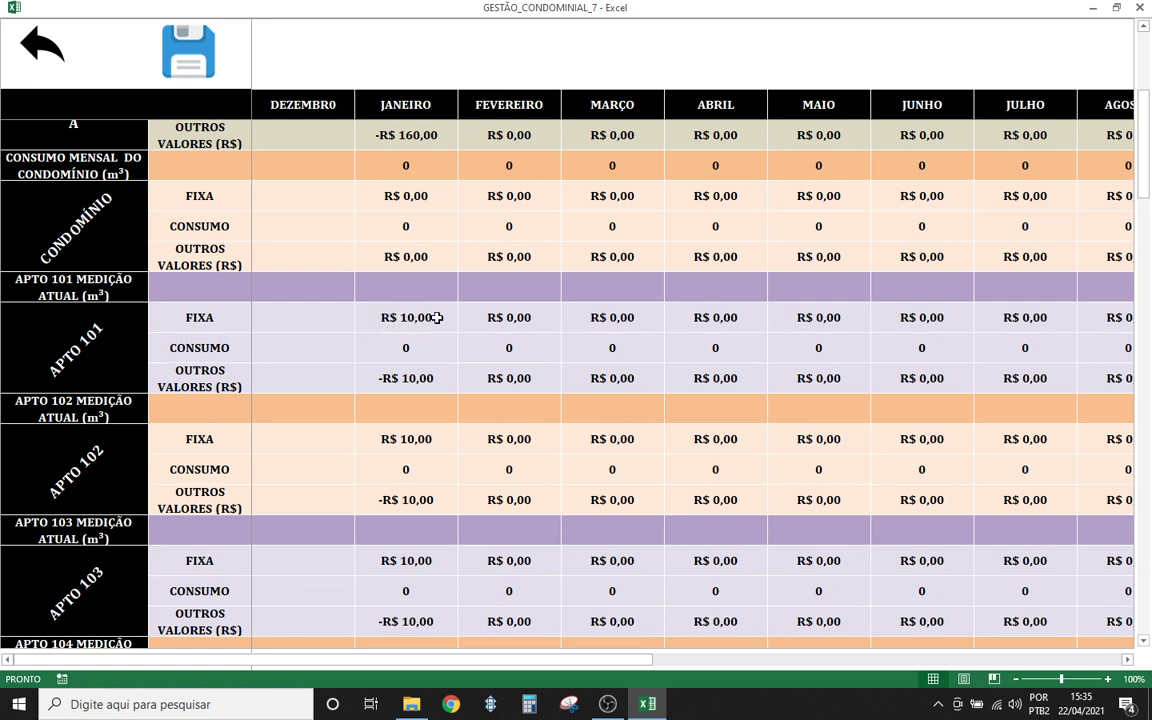
pyautogui.click(436, 317)
pyautogui.click(407, 561)
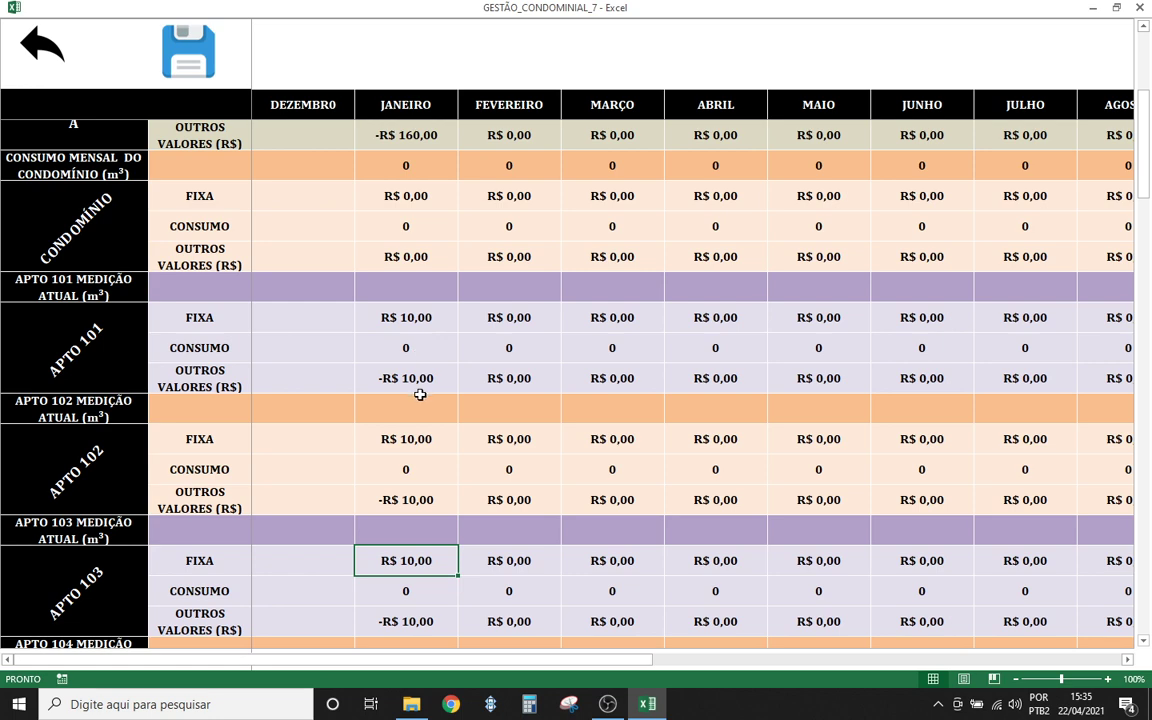
pyautogui.scroll(3, 416, 411)
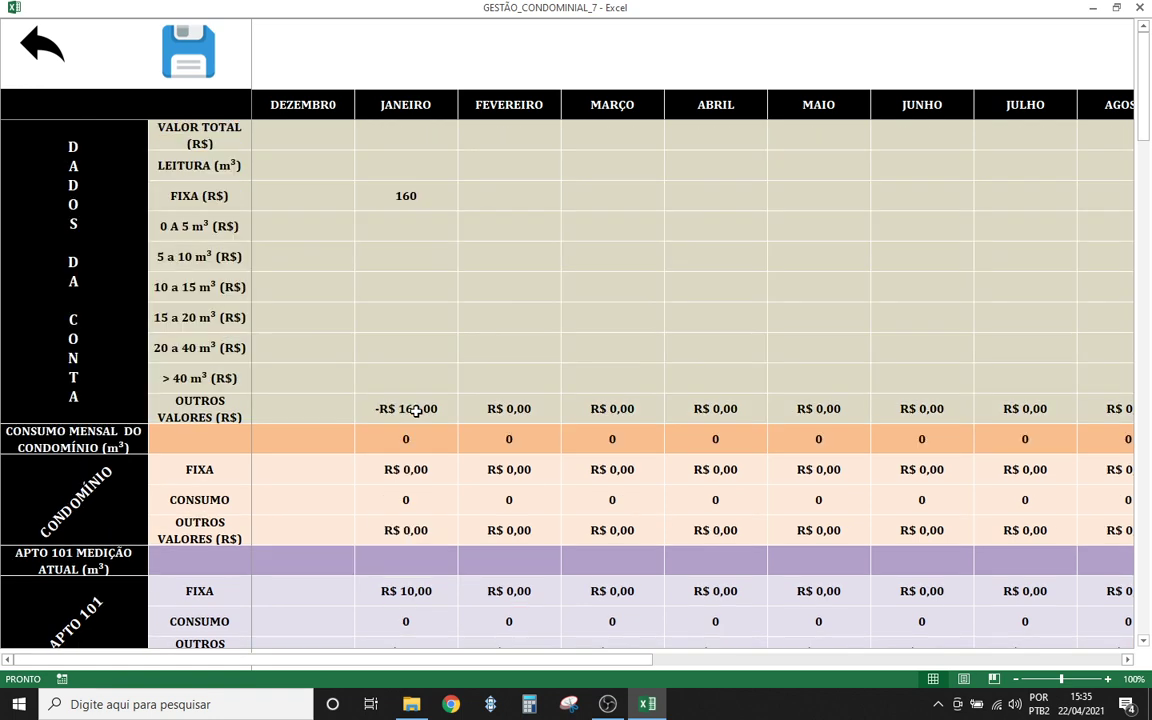
# - Enter 160 in January's 0 A 5 m³ and 5 a 10 m³ tariffs, correcting a mistyped 300
pyautogui.click(390, 232)
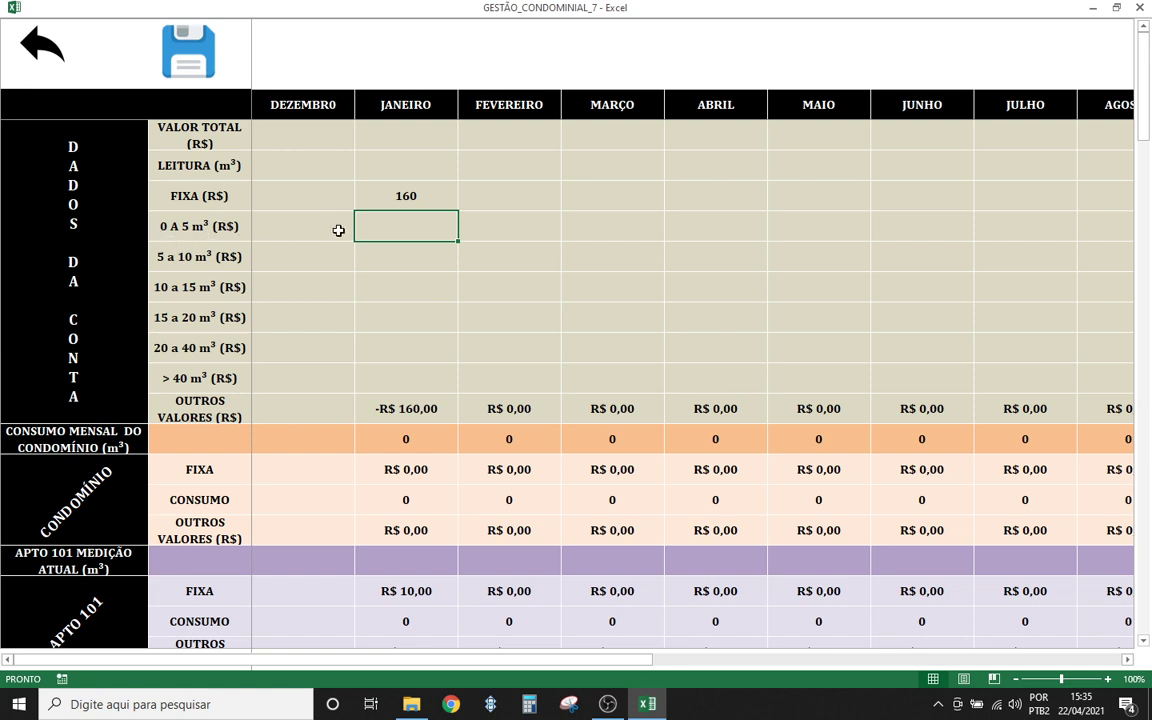
pyautogui.write('300')
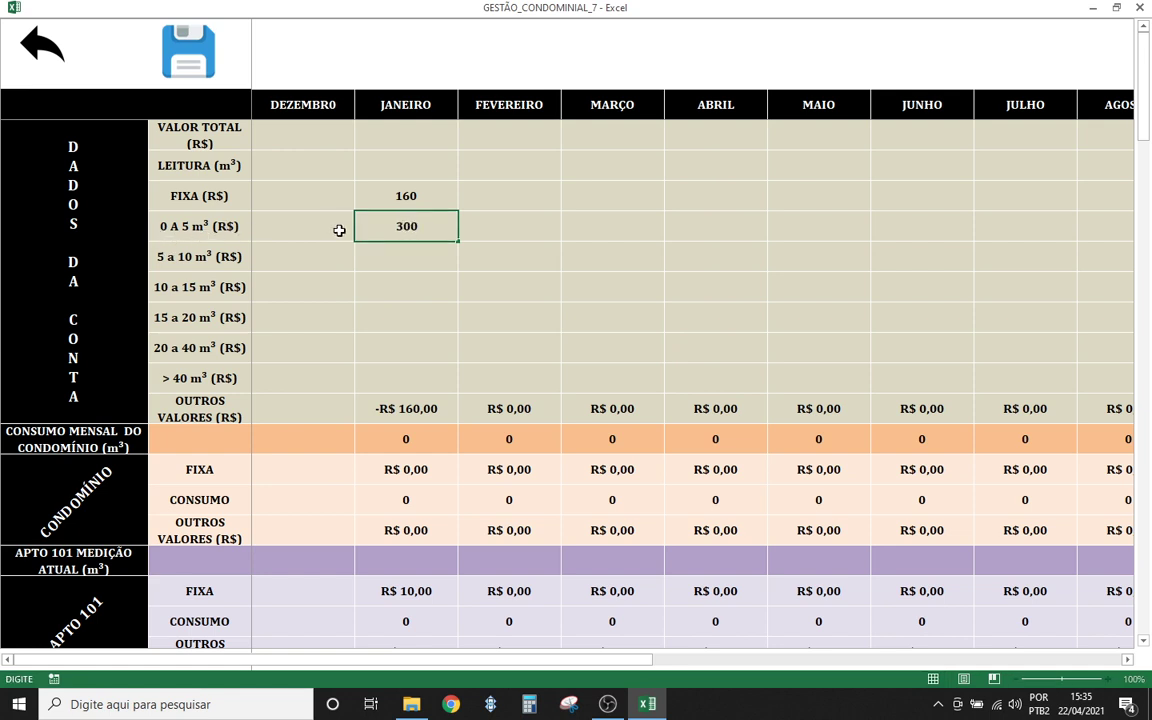
pyautogui.click(393, 260)
pyautogui.click(411, 228)
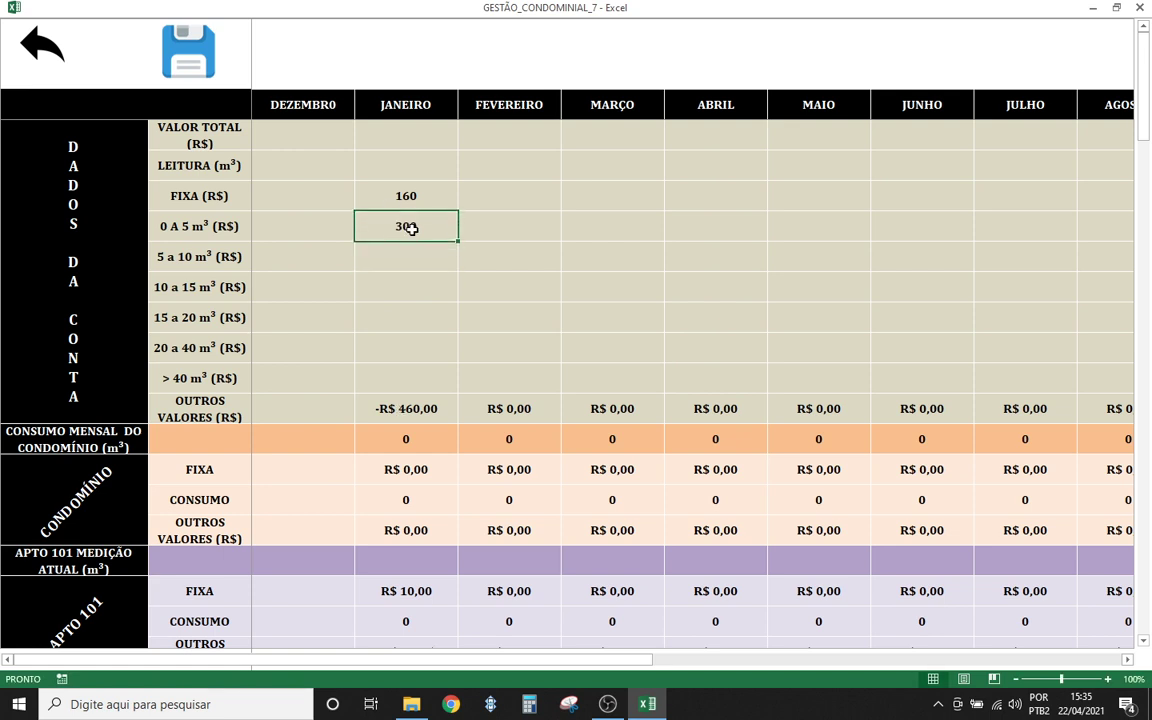
pyautogui.write('160')
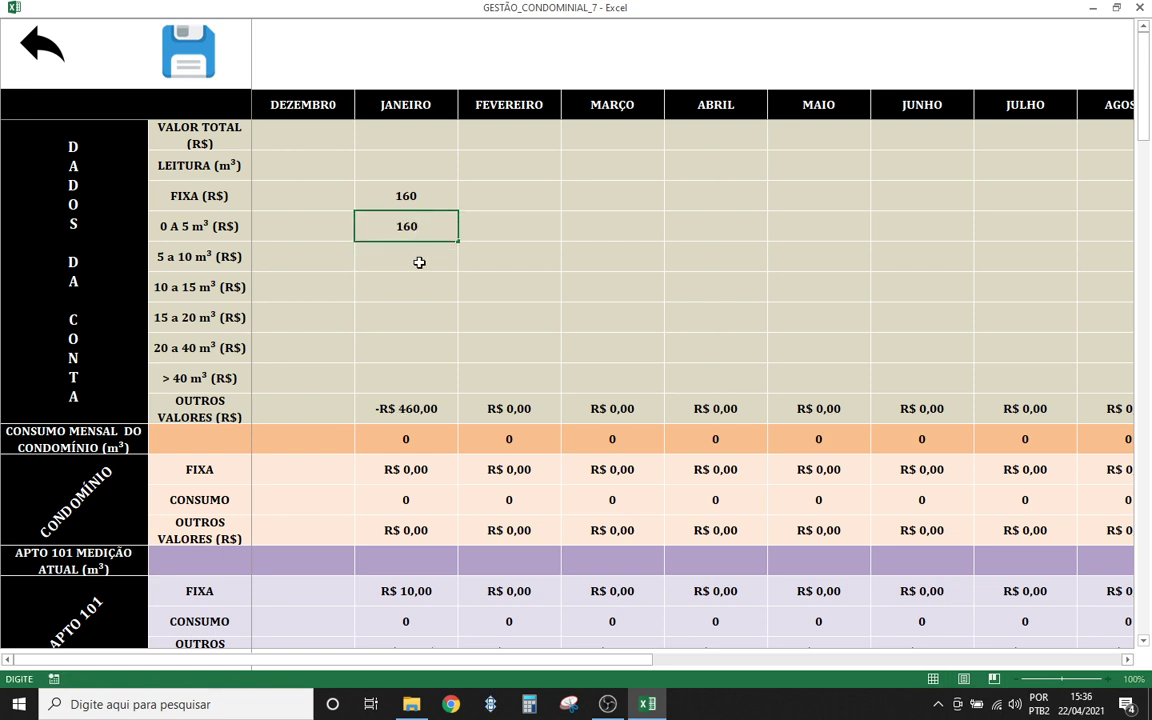
pyautogui.click(419, 262)
pyautogui.write('16')
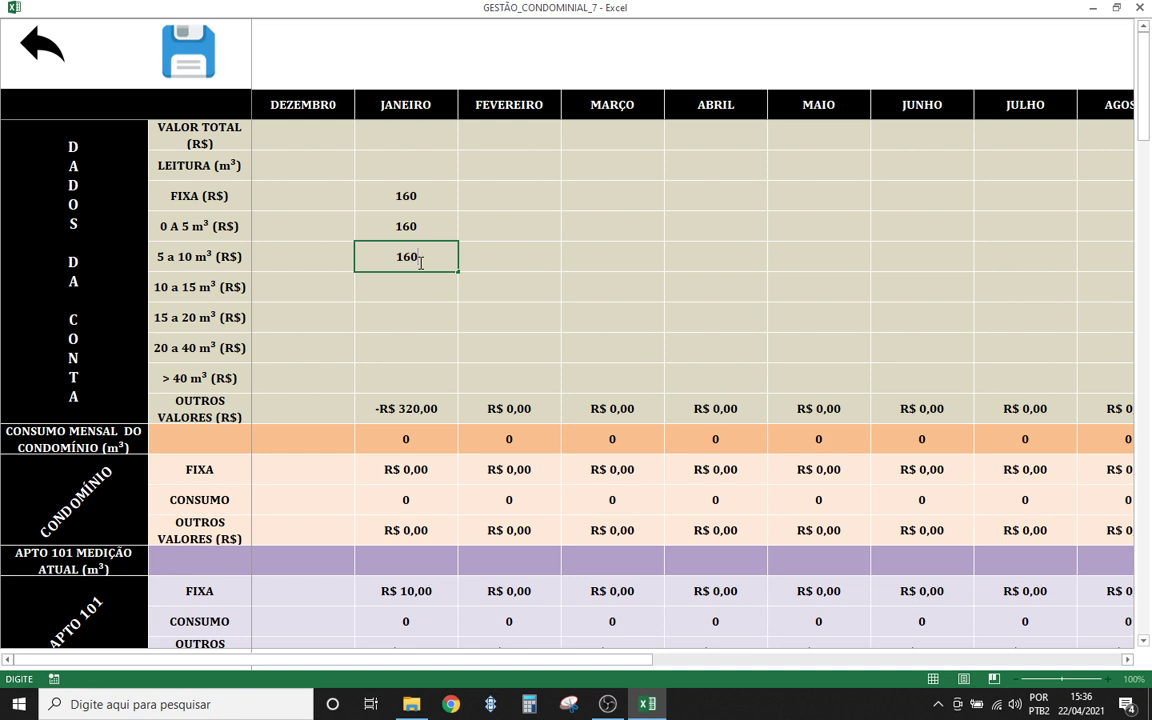
pyautogui.write('0')
pyautogui.press('Return')
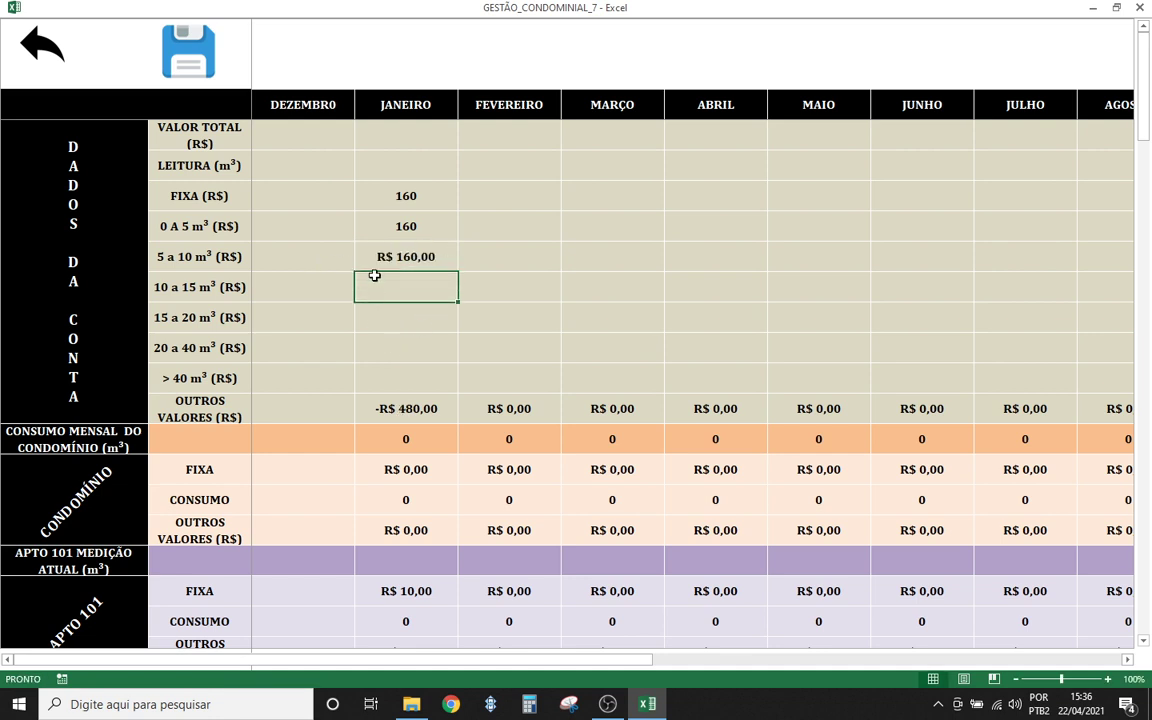
pyautogui.click(420, 168)
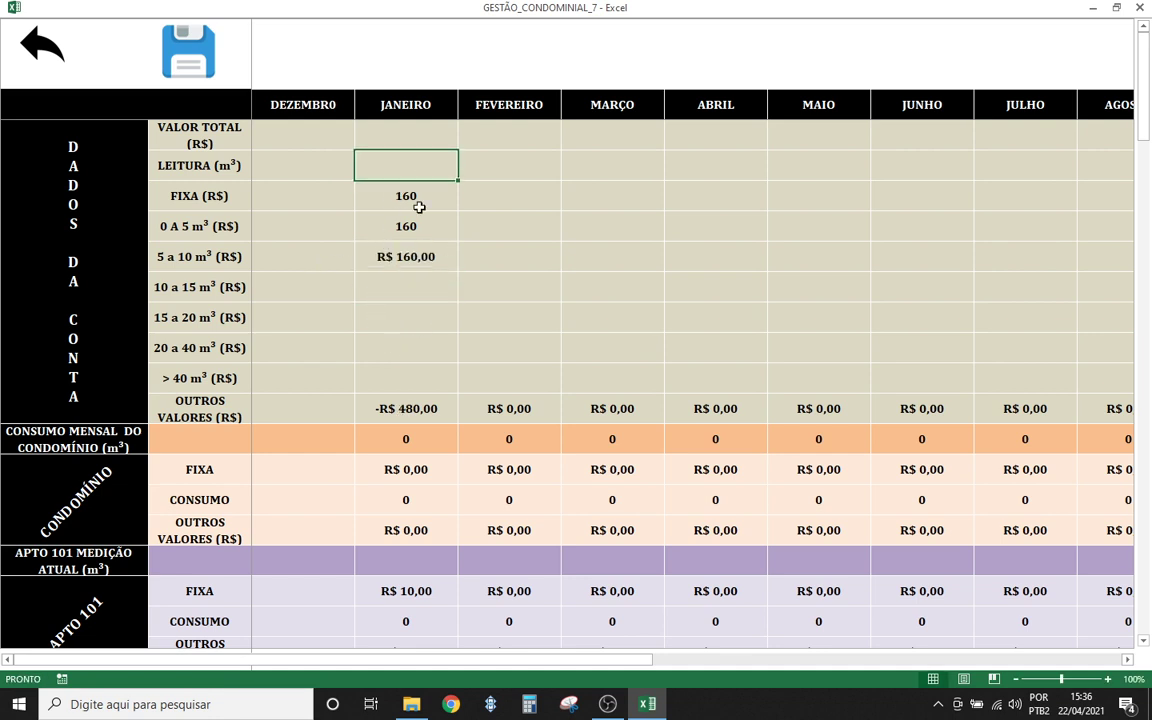
# - Enter 20.000 as January's LEITURA reading and review December's bill column
pyautogui.write('2000')
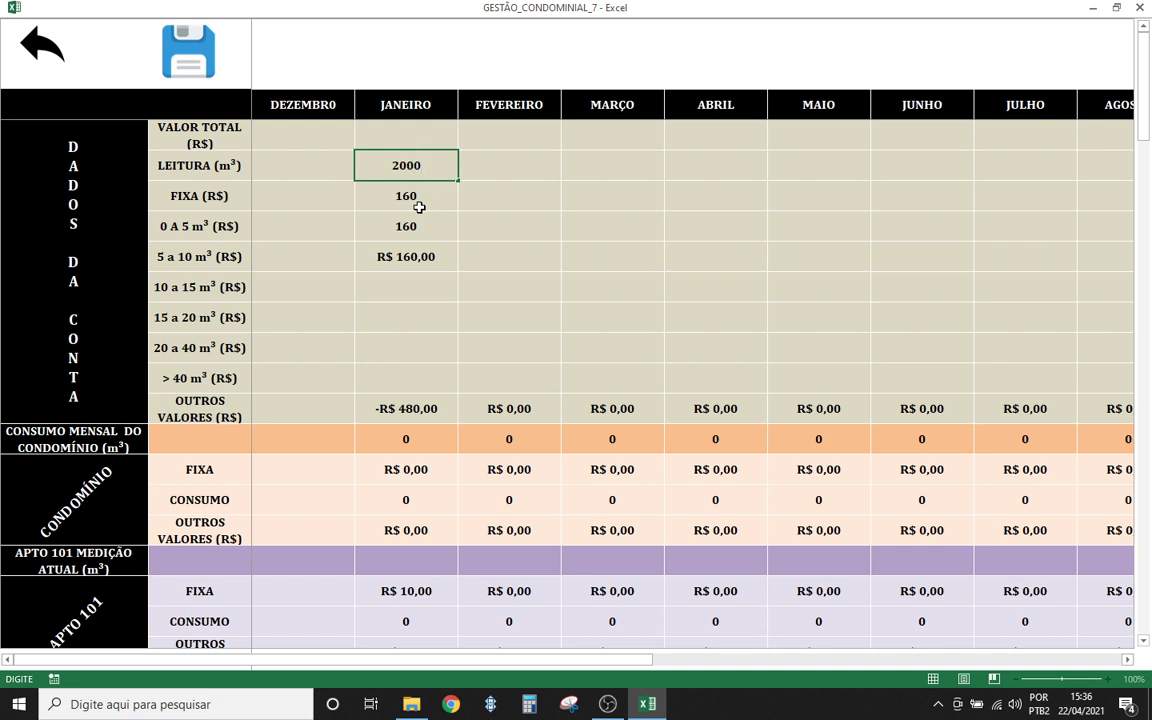
pyautogui.write('0')
pyautogui.click(420, 260)
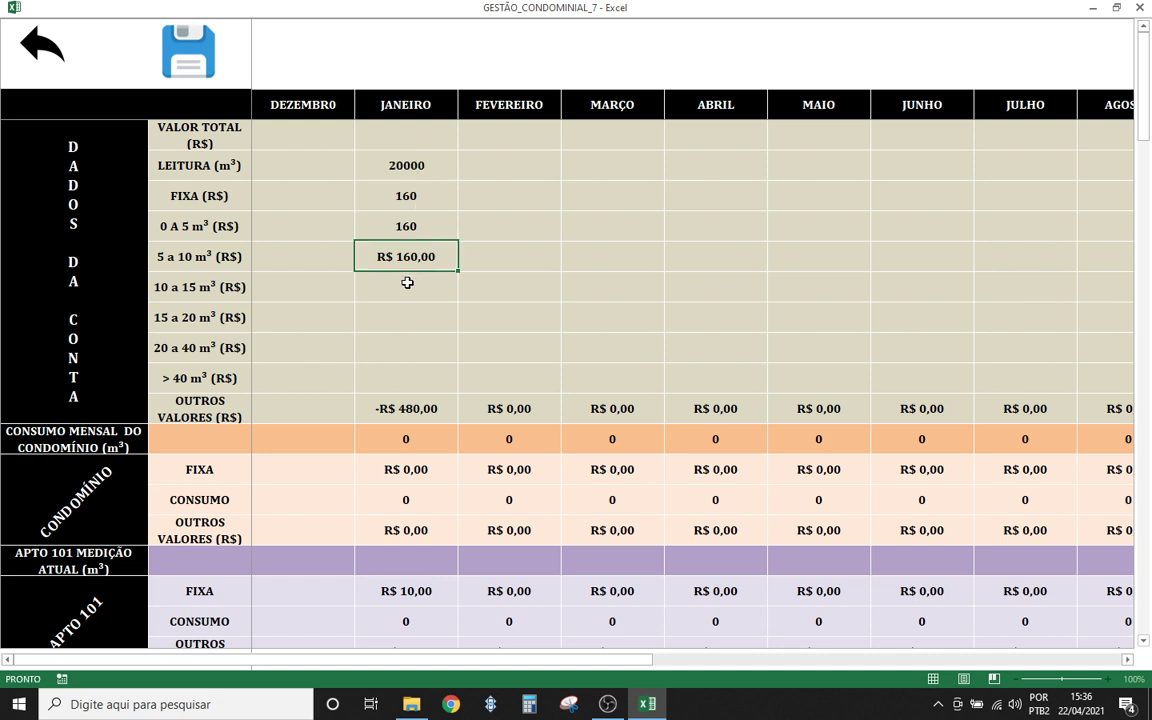
pyautogui.click(406, 285)
pyautogui.click(372, 172)
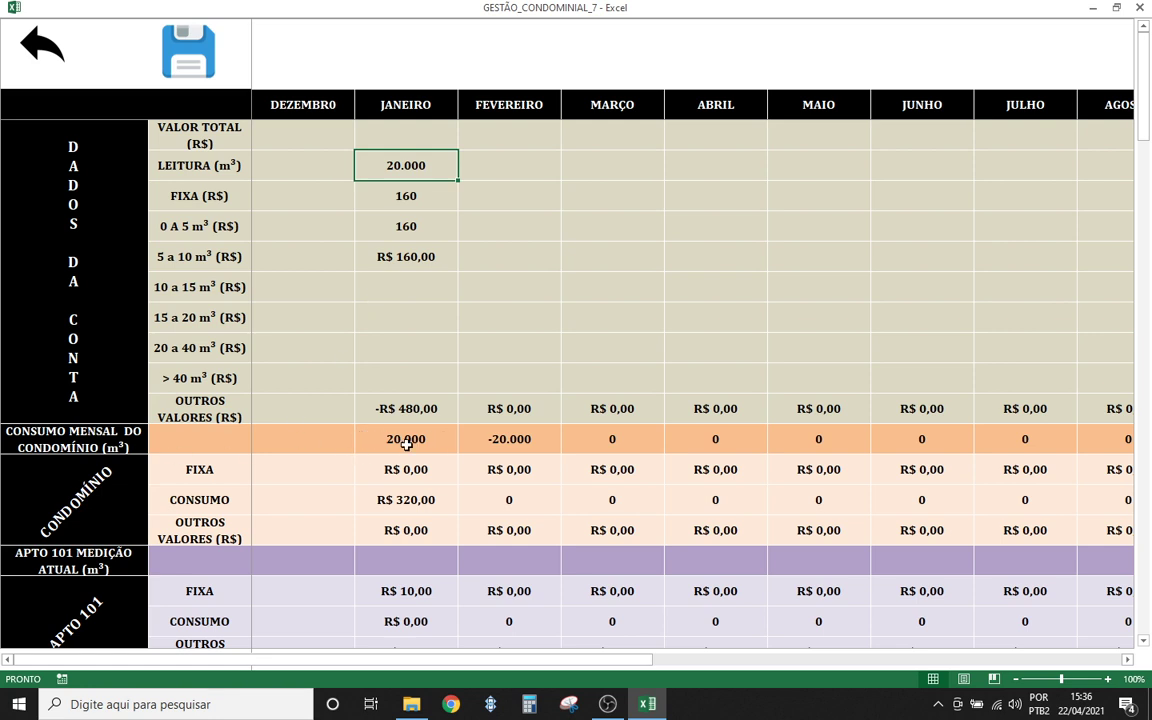
pyautogui.click(302, 163)
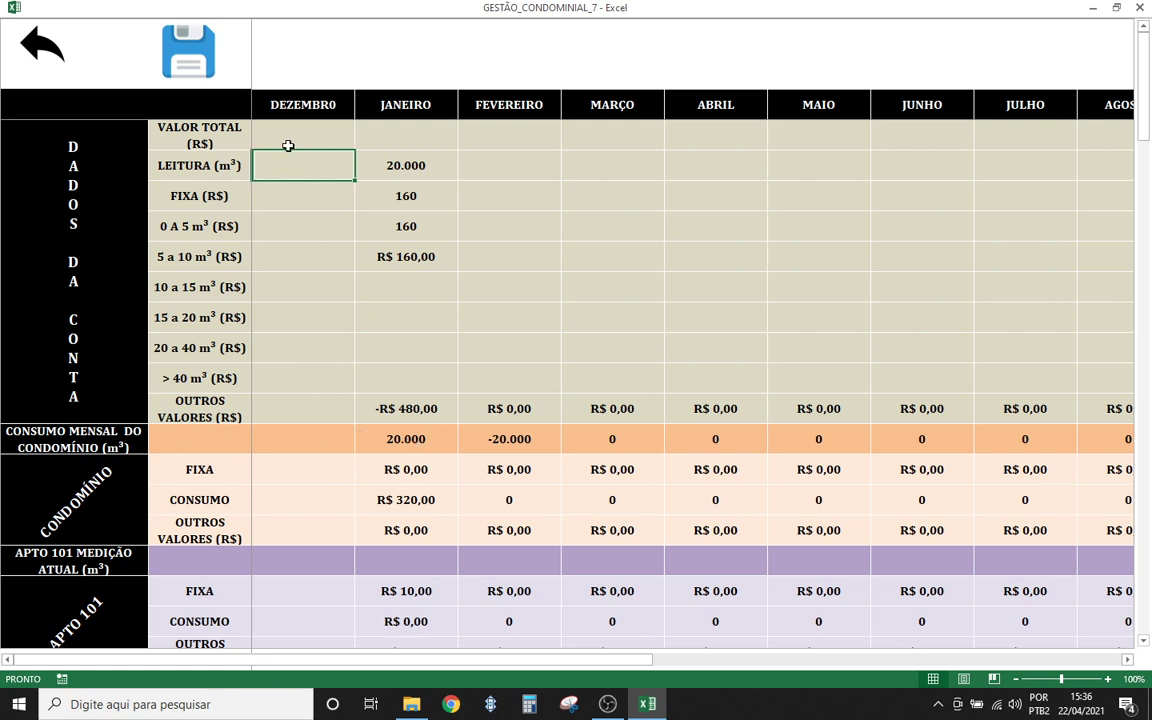
pyautogui.moveTo(299, 118); pyautogui.dragTo(314, 404)
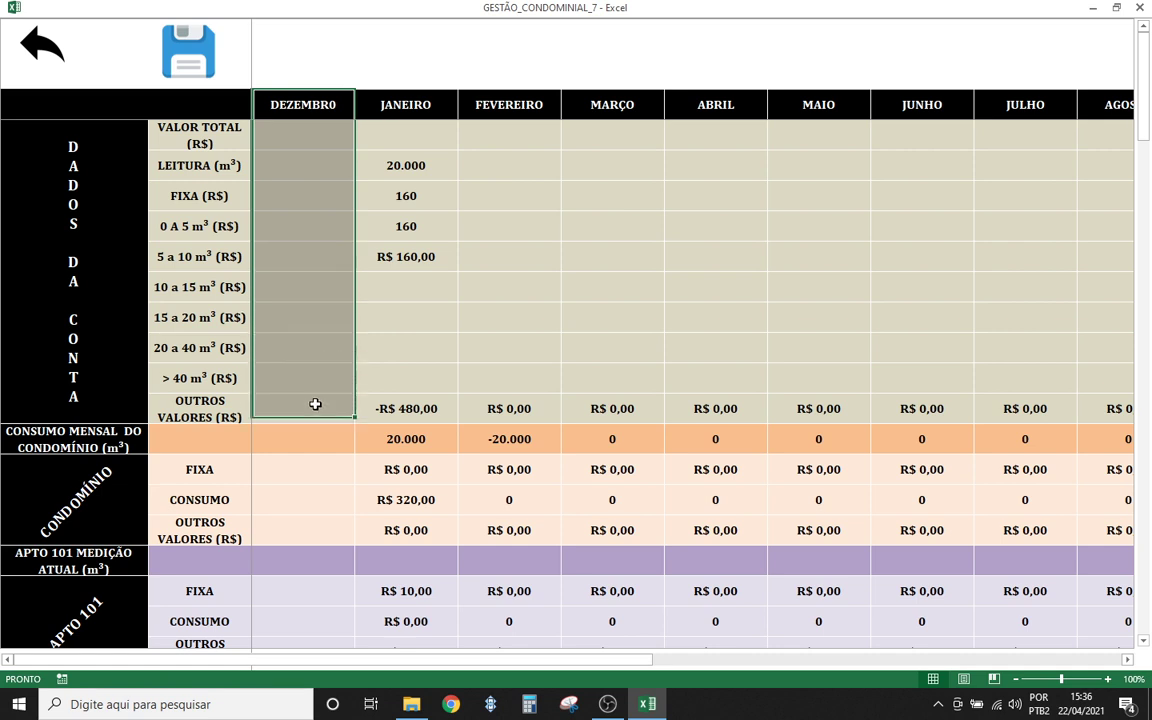
pyautogui.click(384, 348)
pyautogui.click(390, 163)
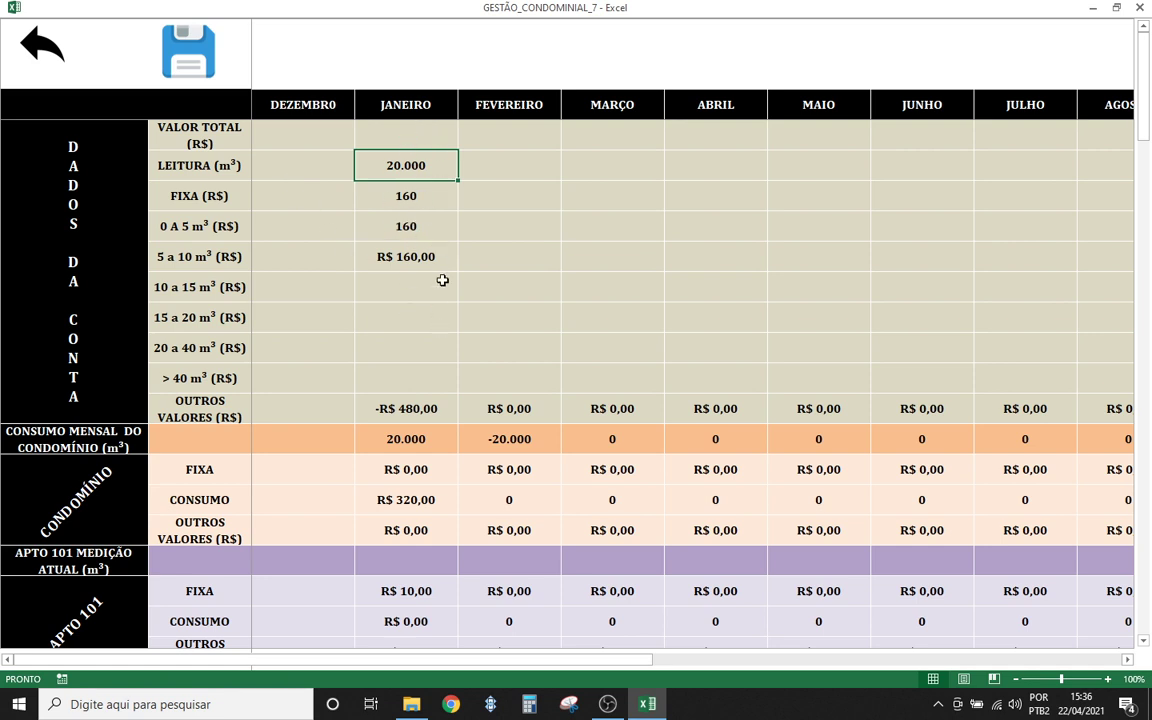
# - Record 10.000 as December's reading and change January's reading to 30.000
pyautogui.click(308, 172)
pyautogui.write('10')
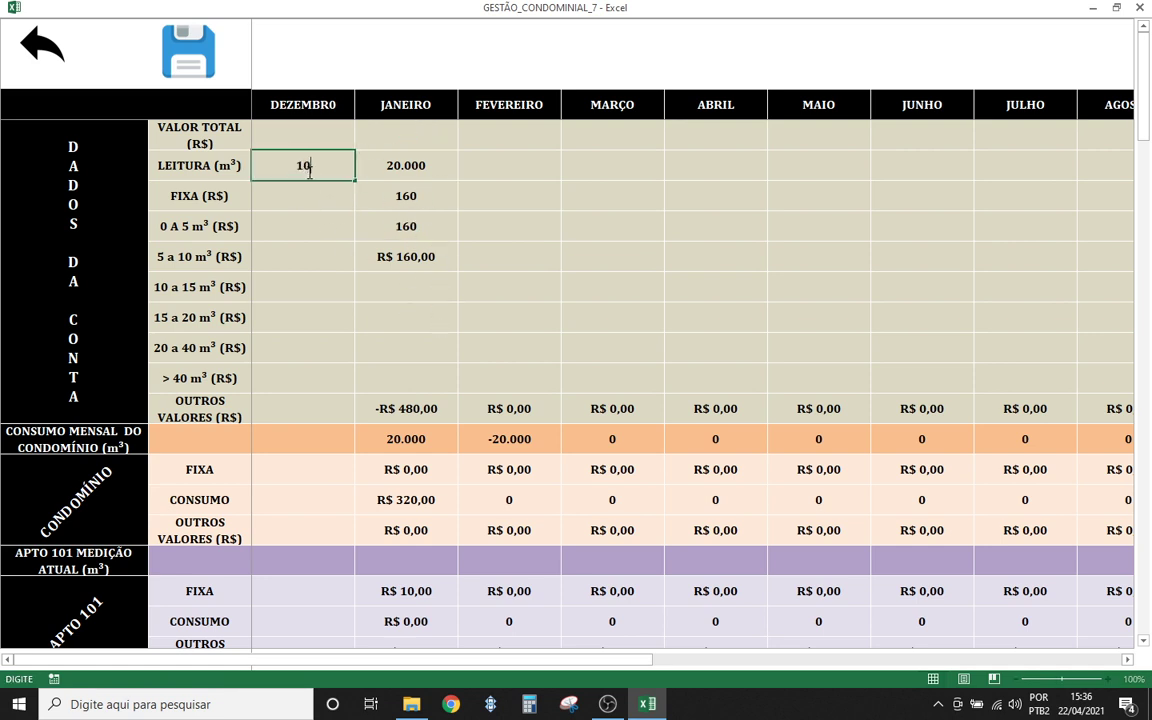
pyautogui.write('000')
pyautogui.click(301, 188)
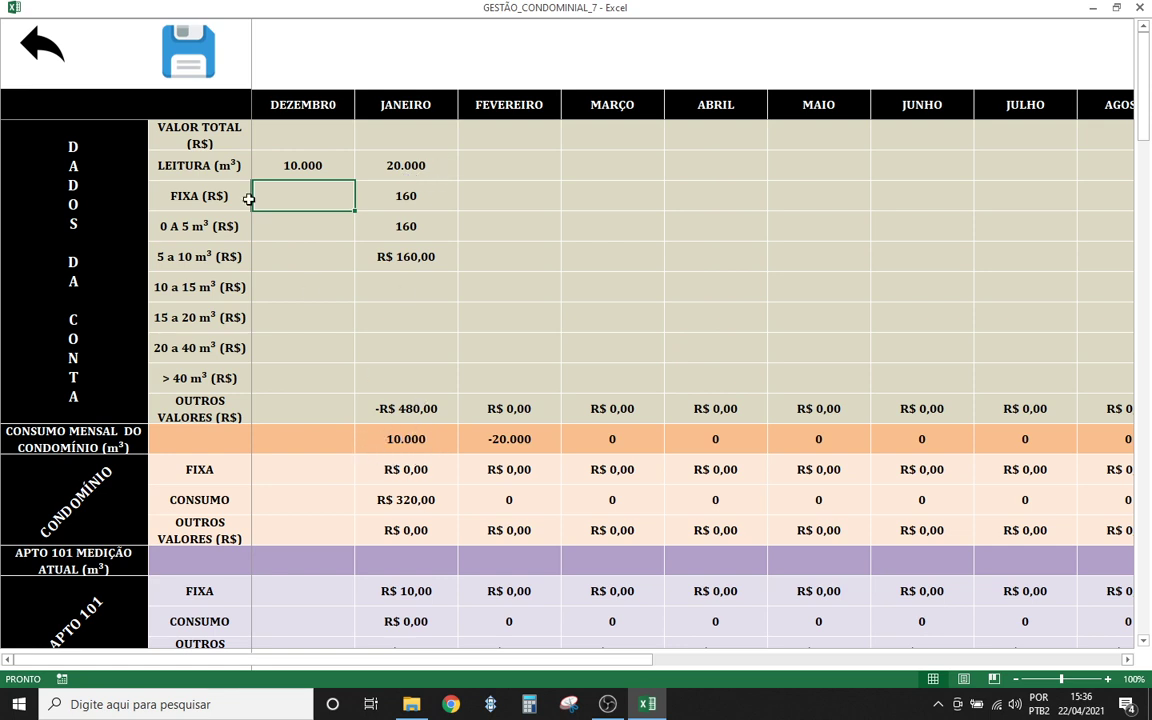
pyautogui.click(318, 160)
pyautogui.click(425, 170)
pyautogui.write('30000')
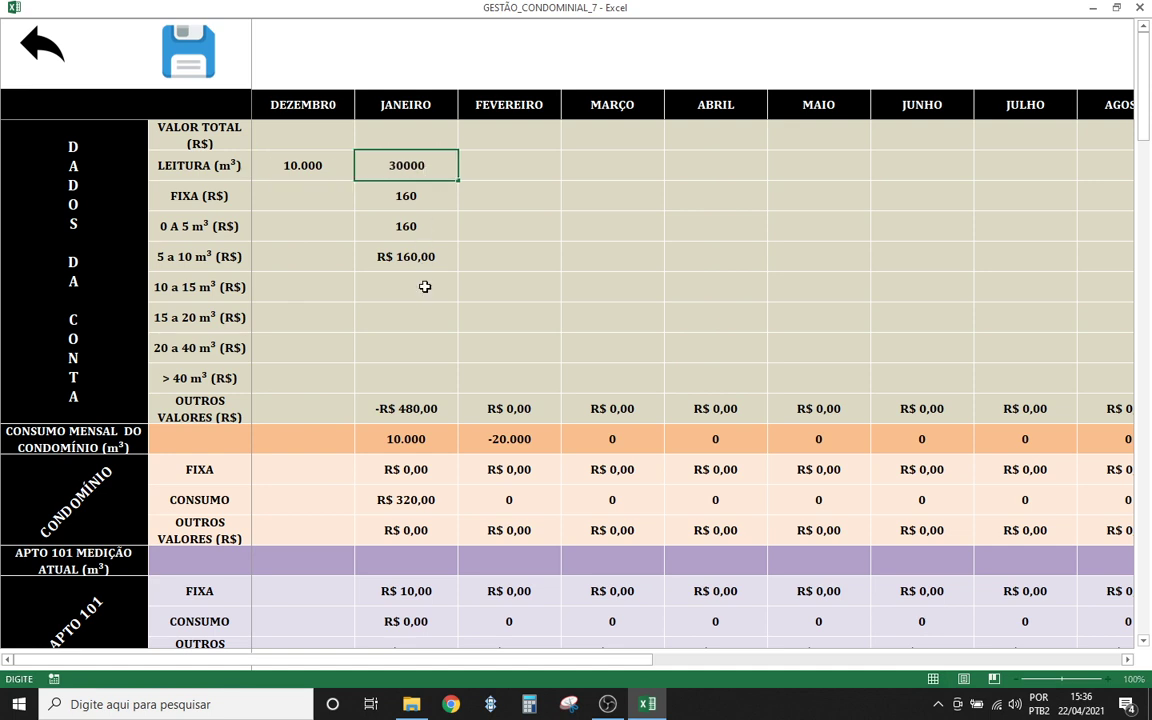
pyautogui.click(410, 347)
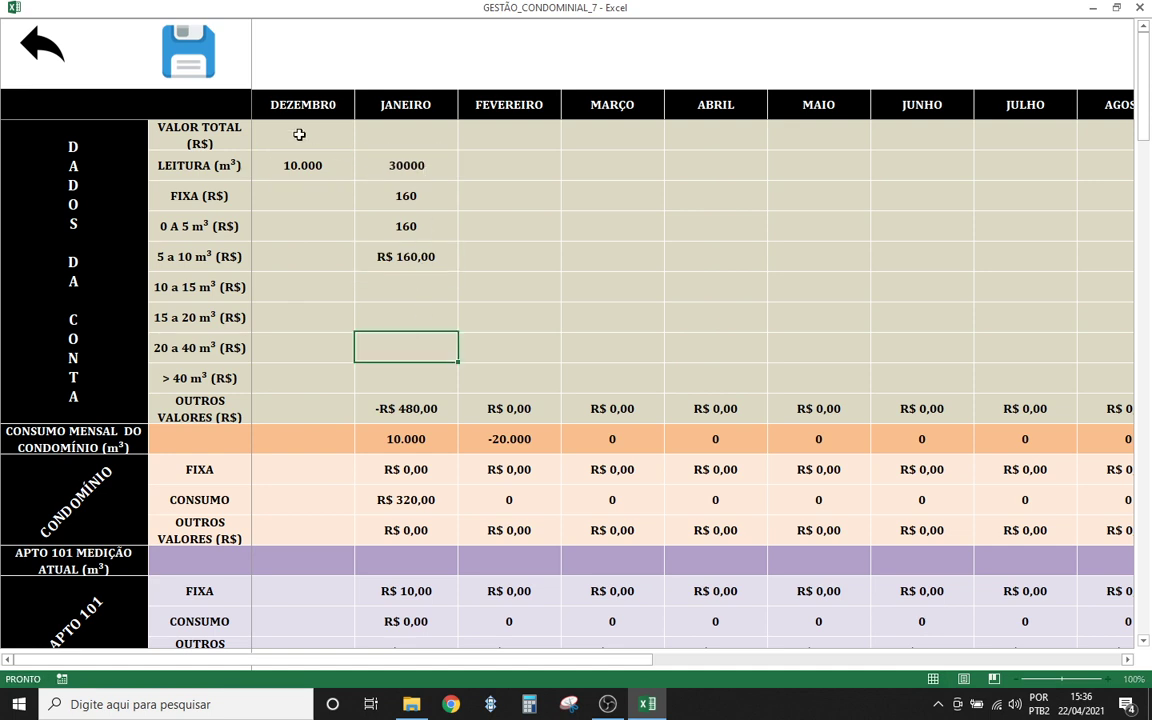
# - Compare December's 10.000 reading with January's 30.000 reading
pyautogui.click(301, 160)
pyautogui.click(391, 165)
pyautogui.click(314, 164)
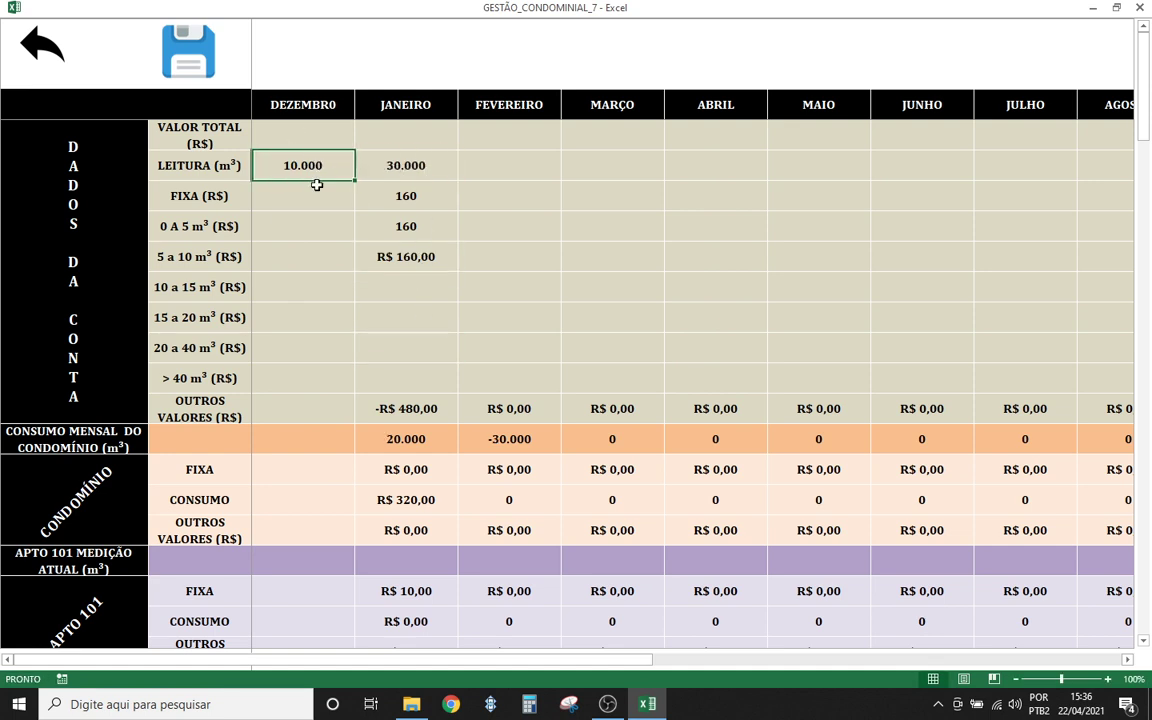
pyautogui.click(409, 168)
pyautogui.click(331, 168)
pyautogui.click(370, 155)
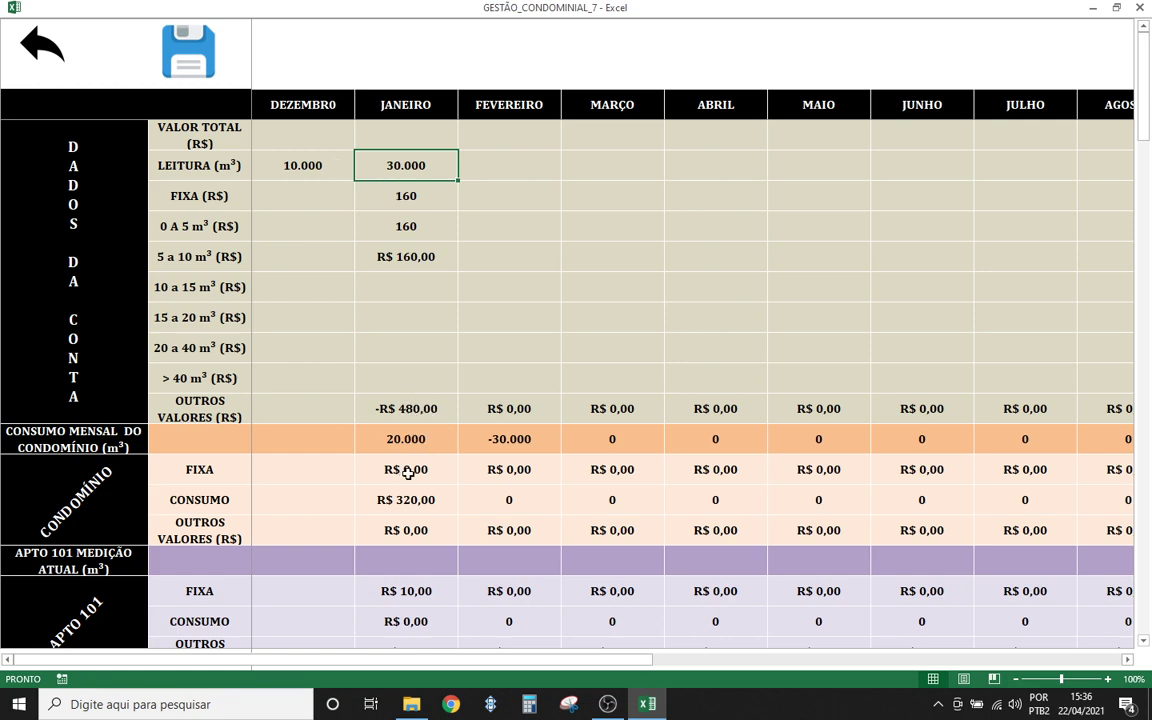
# - Enter January readings of 5.000, 10.000 and 5.000 for apartments 101, 102 and 103
pyautogui.scroll(-2, 344, 471)
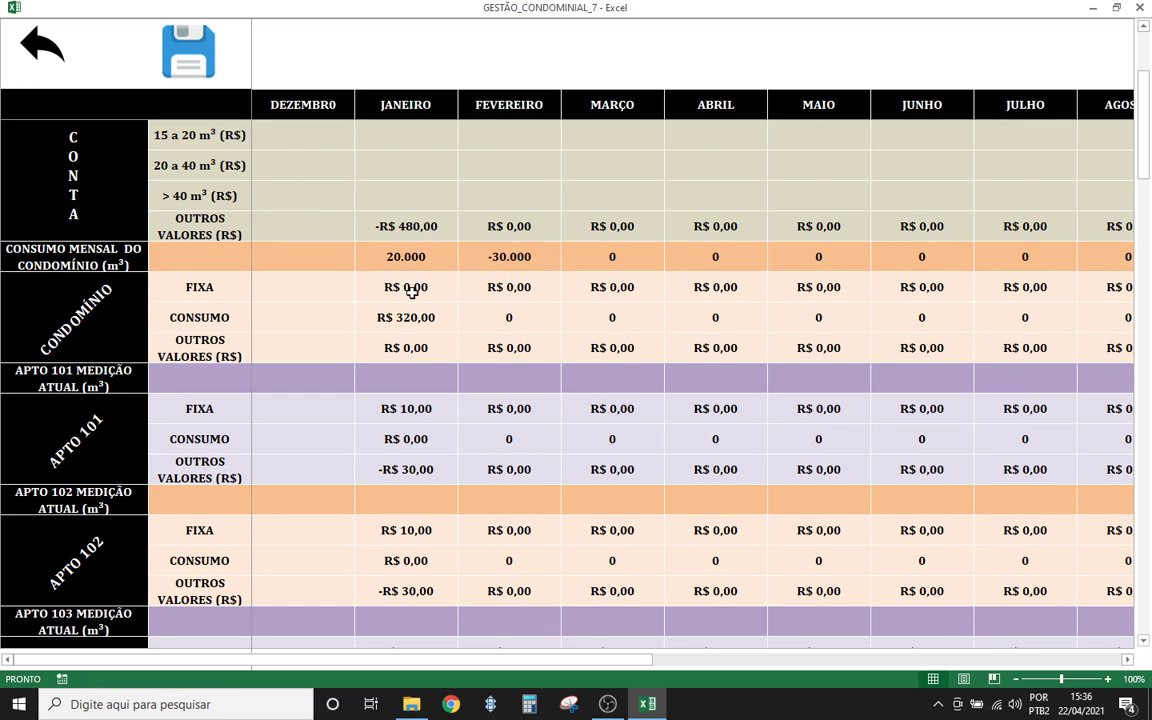
pyautogui.scroll(-1, 375, 330)
pyautogui.scroll(-1, 390, 358)
pyautogui.click(430, 286)
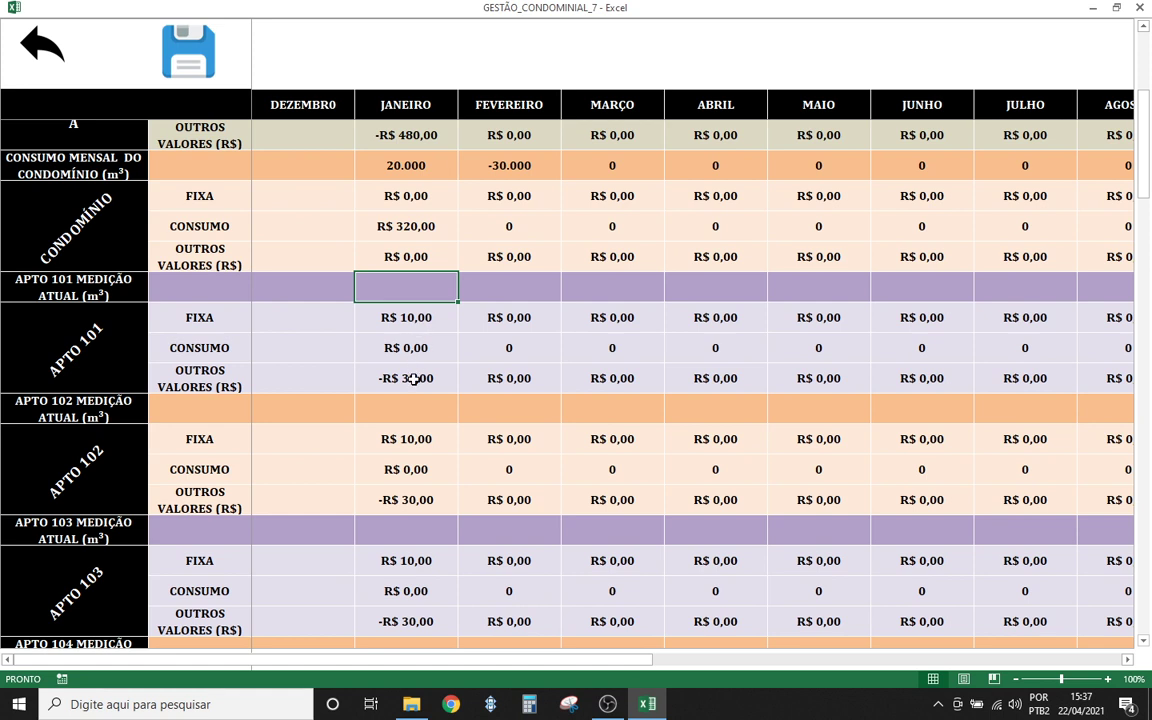
pyautogui.write('5.000')
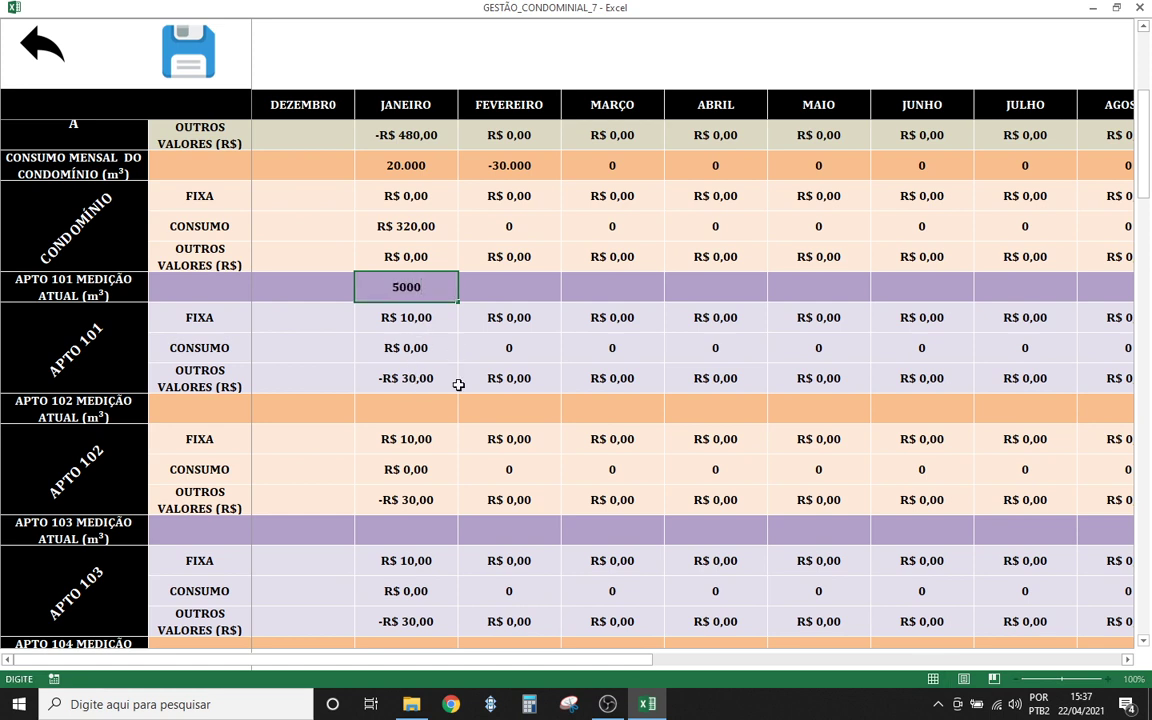
pyautogui.click(439, 411)
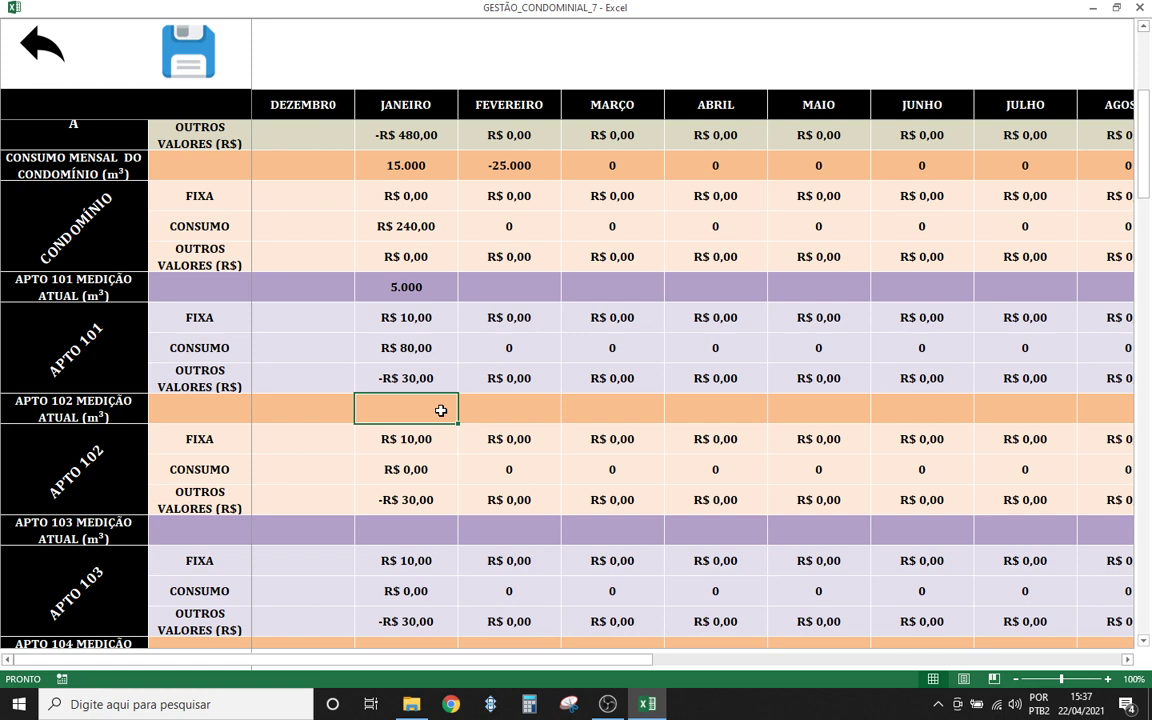
pyautogui.write('10000')
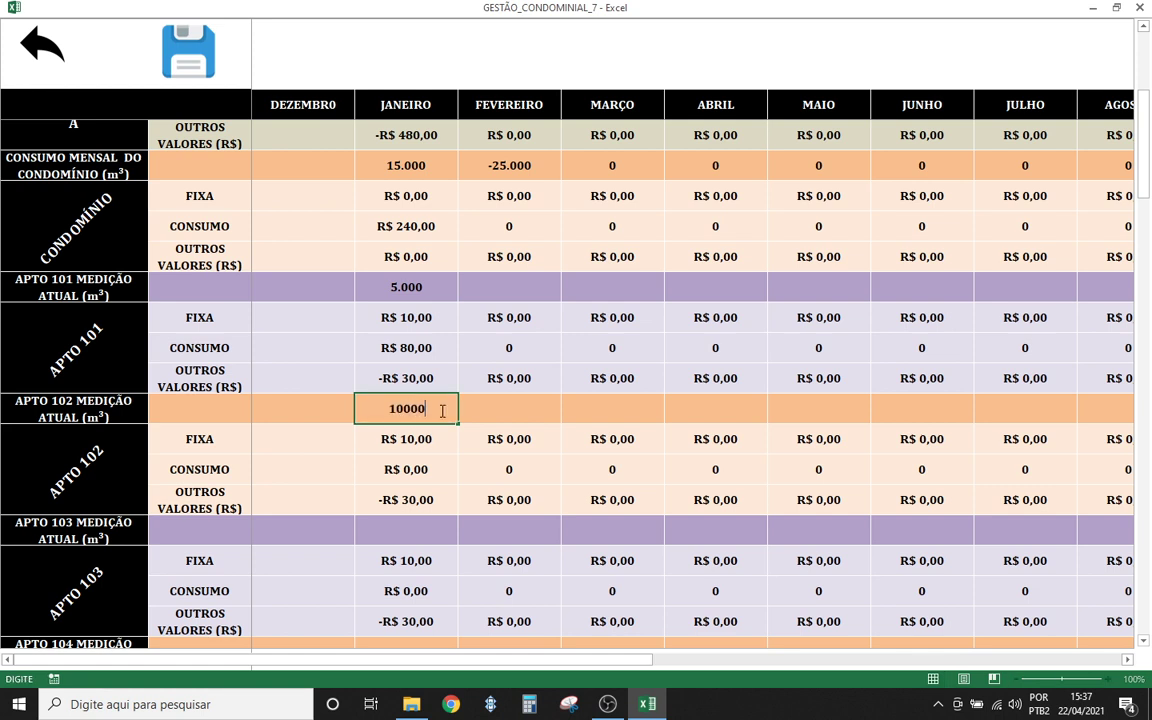
pyautogui.click(422, 539)
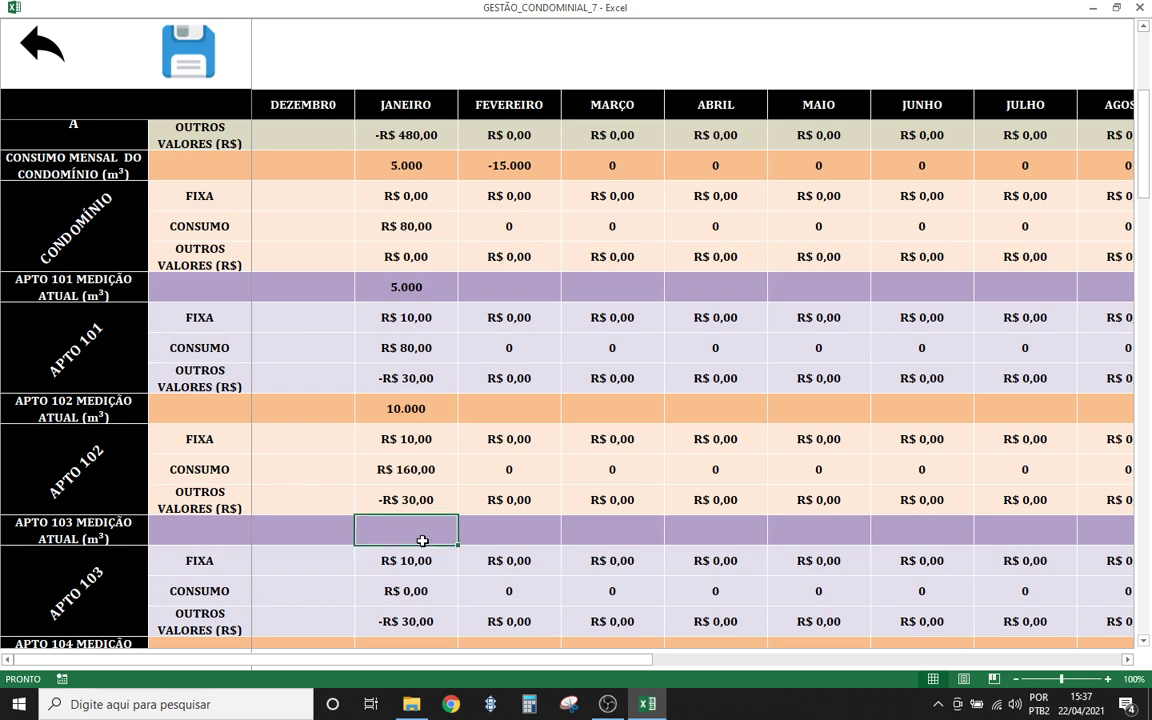
pyautogui.write('5000')
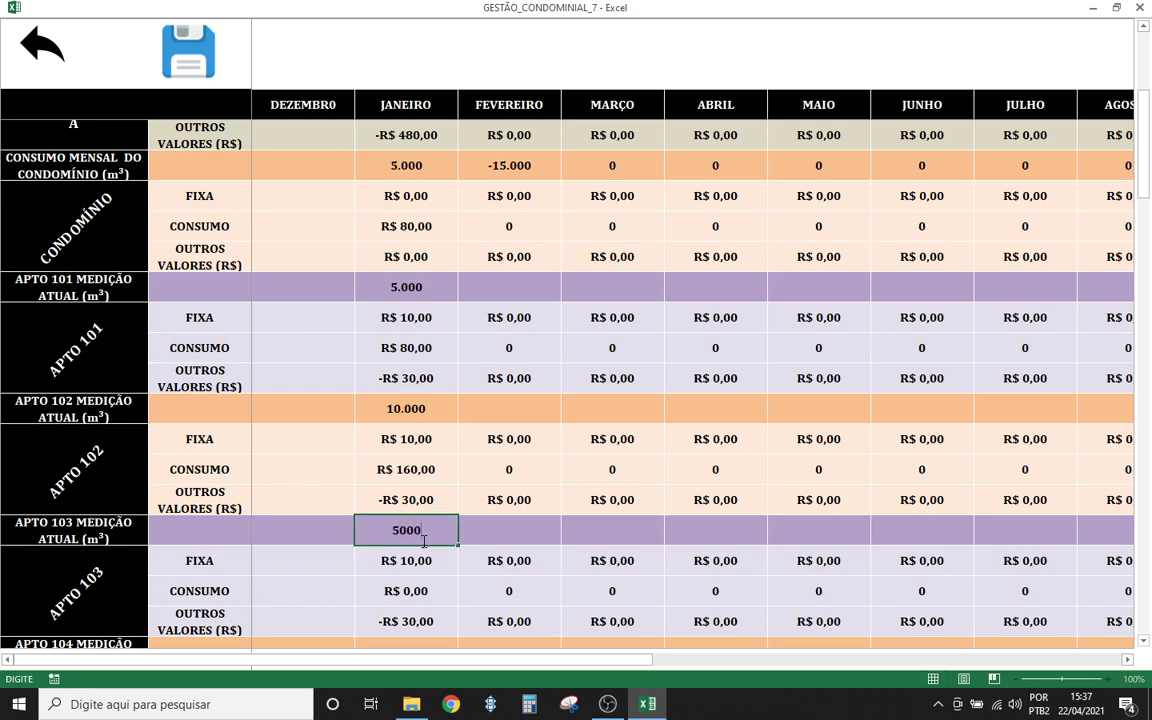
pyautogui.click(422, 469)
# - Correct apartment 102's January reading to 9.000, dropping condominium consumption to 1.000
pyautogui.scroll(2, 405, 518)
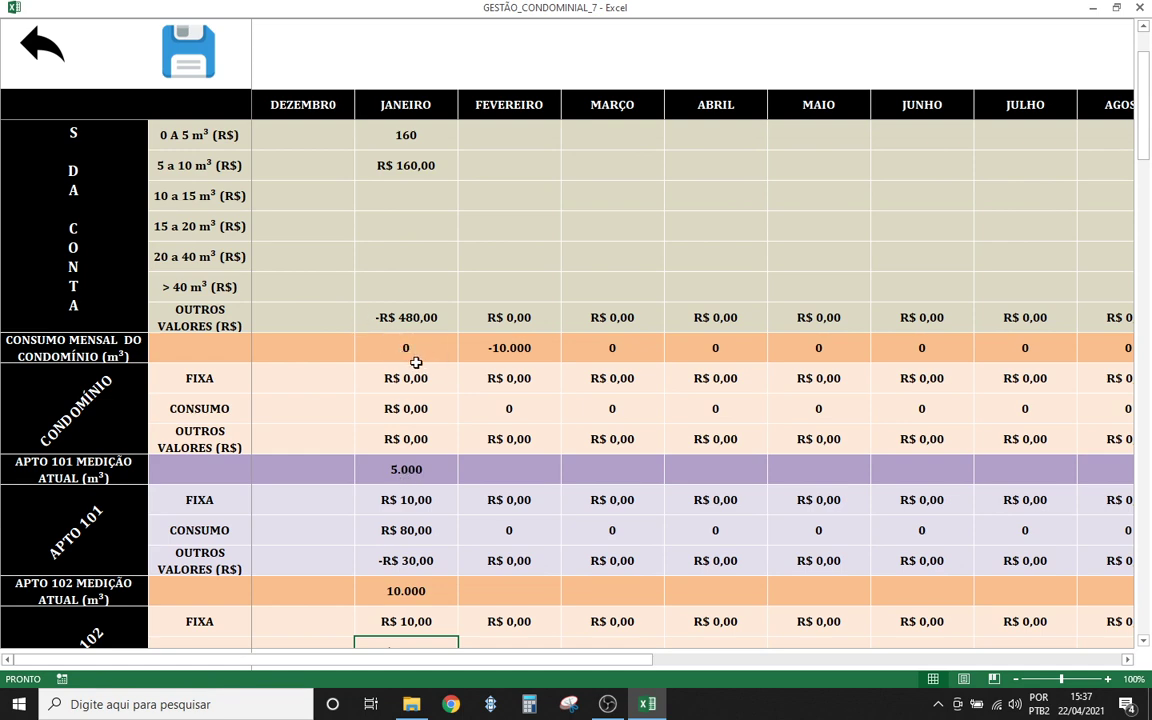
pyautogui.scroll(-1, 416, 362)
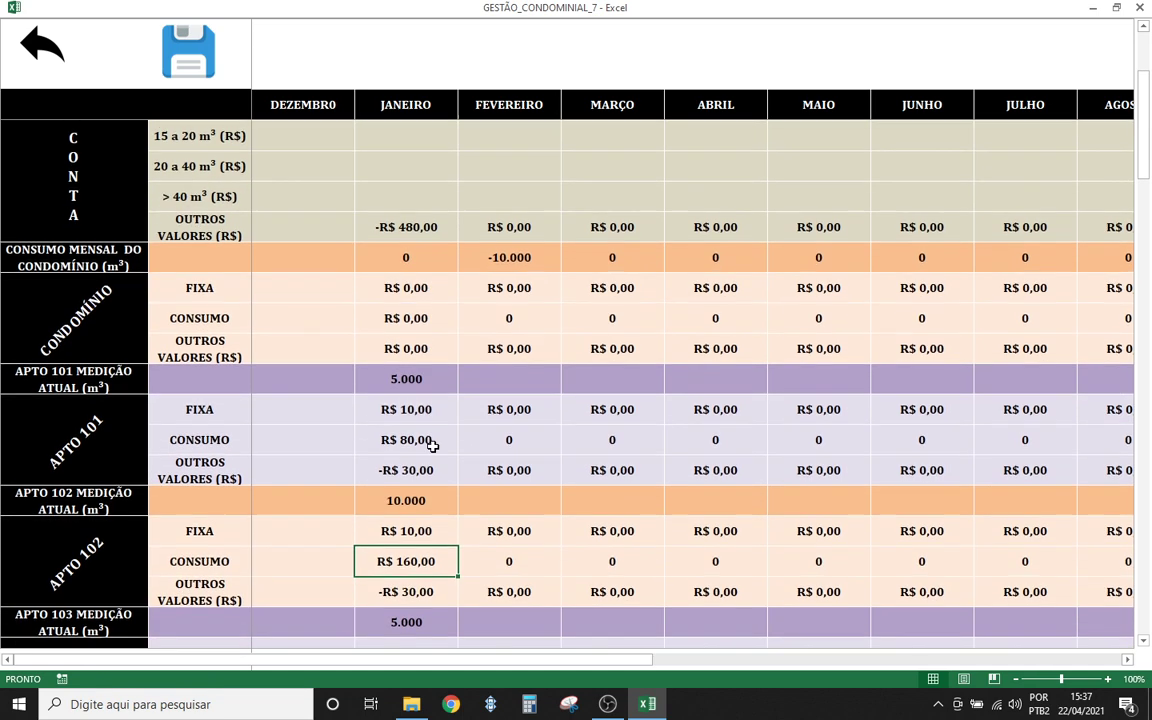
pyautogui.click(408, 508)
pyautogui.write('900')
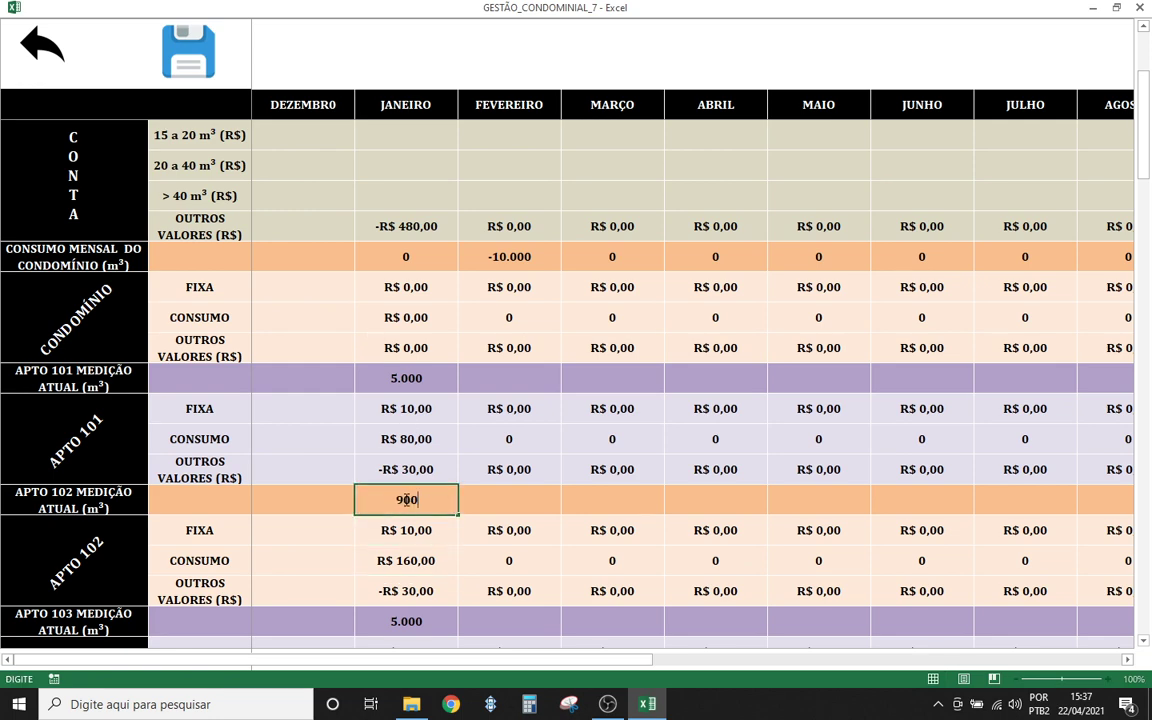
pyautogui.write('0')
pyautogui.click(410, 440)
pyautogui.scroll(1, 373, 352)
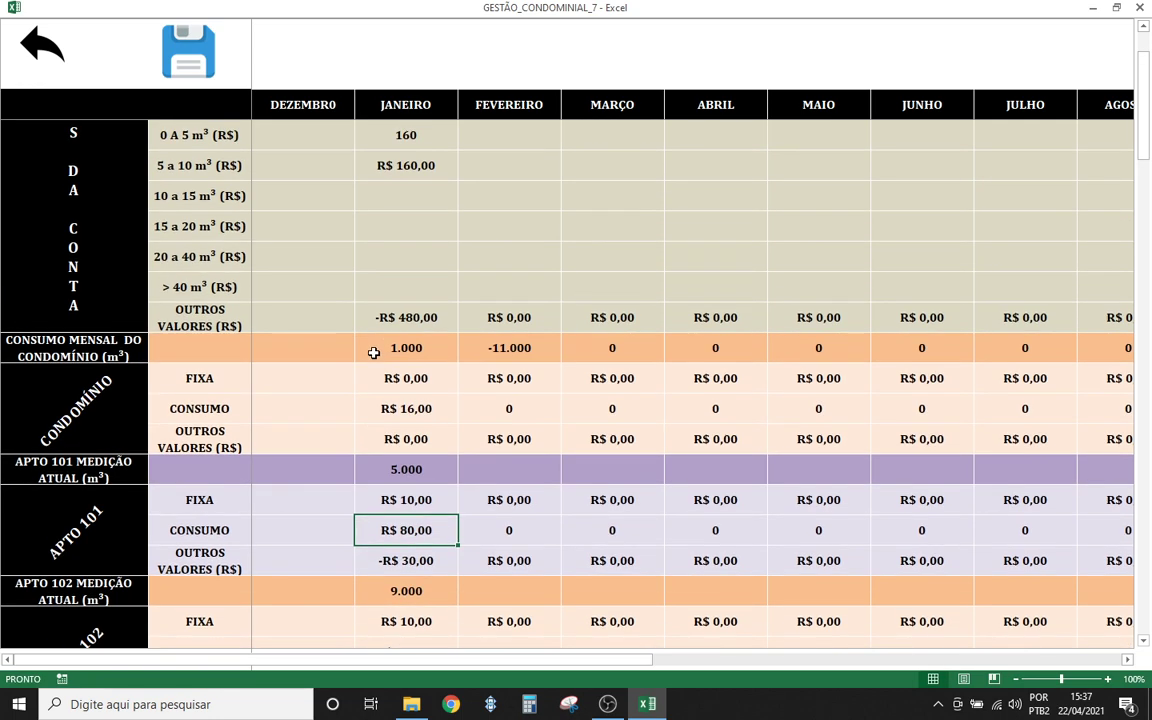
pyautogui.scroll(1, 394, 347)
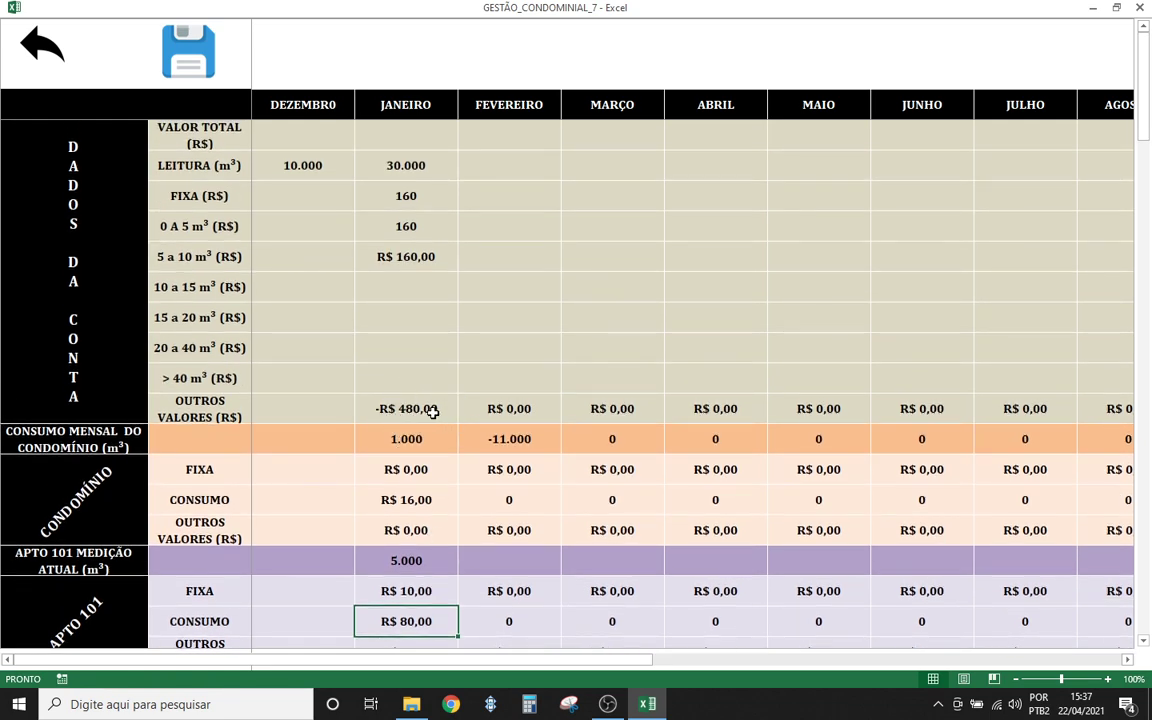
pyautogui.click(404, 131)
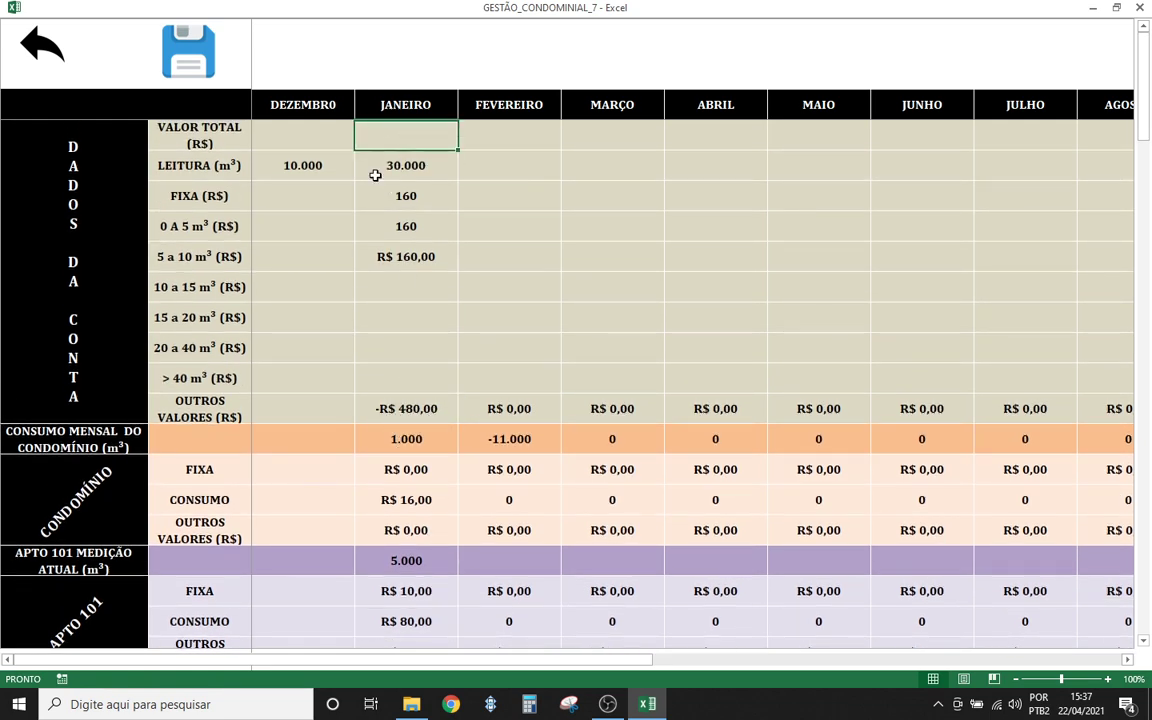
# - Enter 500 as January's VALOR TOTAL and check the sum of FIXA through 5 a 10 m³
pyautogui.write('500')
pyautogui.click(419, 224)
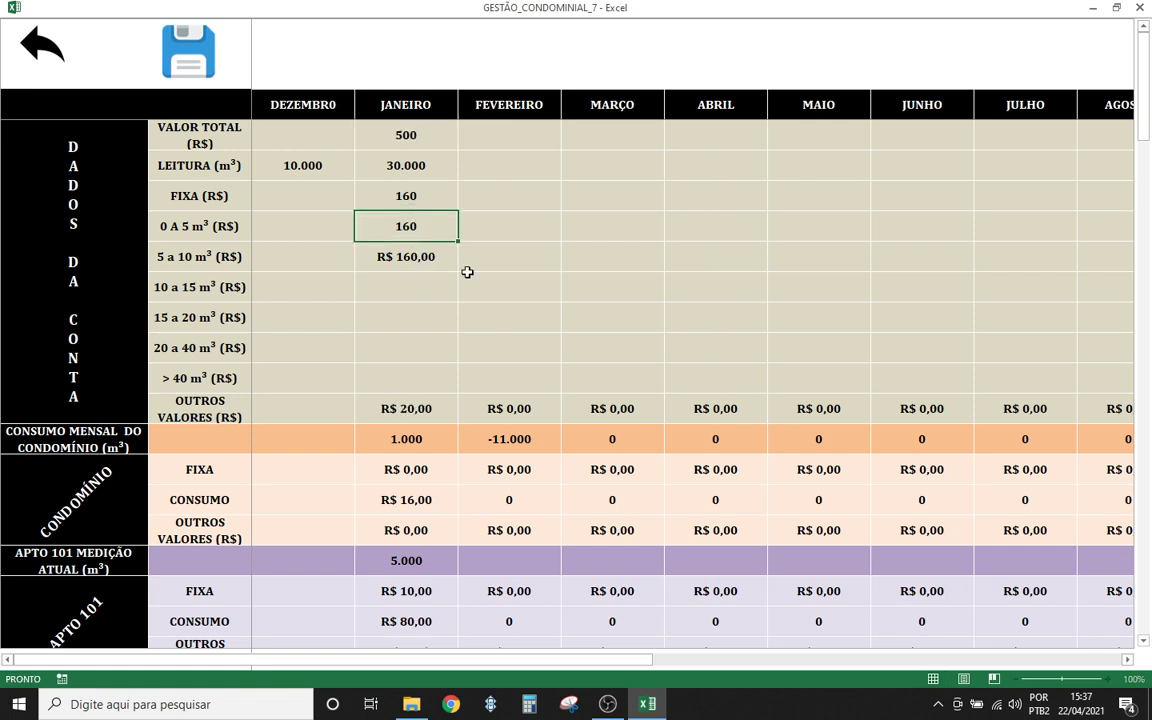
pyautogui.click(512, 315)
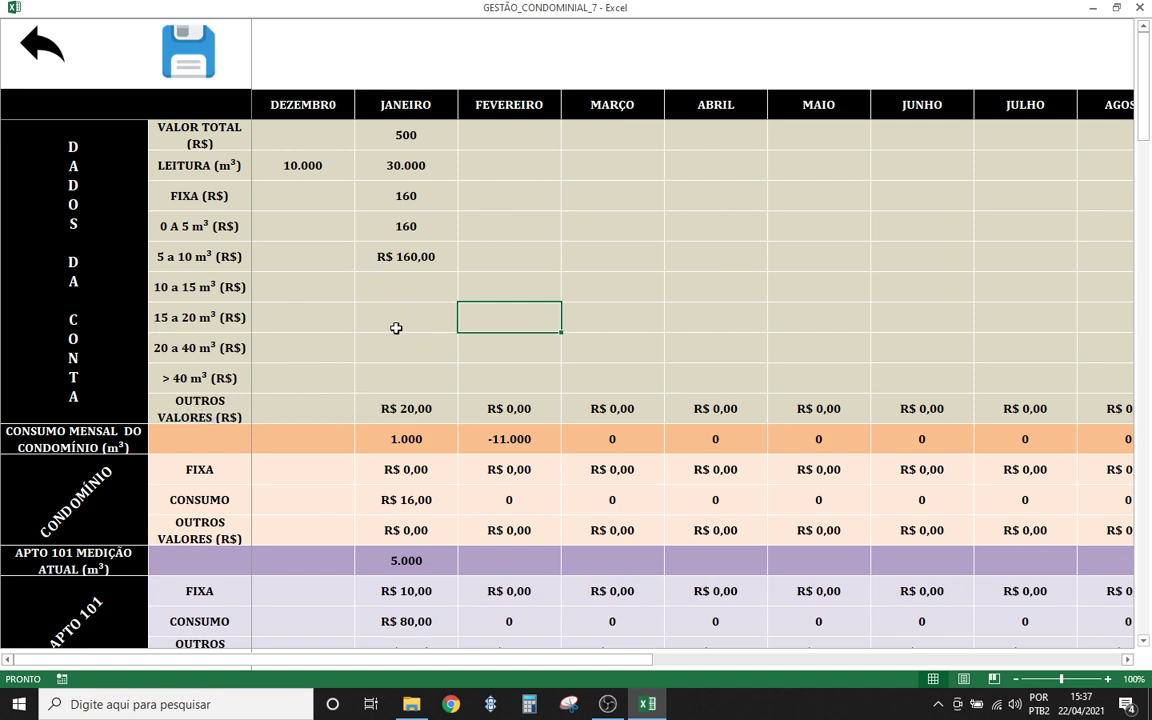
pyautogui.click(393, 324)
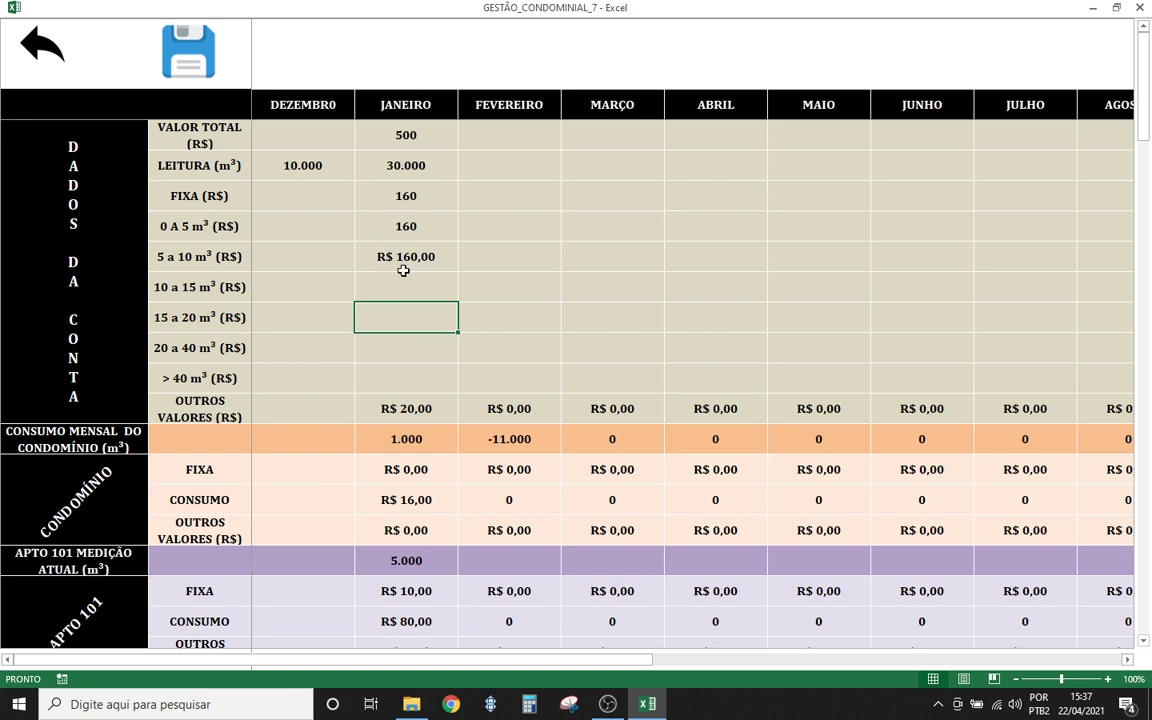
pyautogui.moveTo(408, 266); pyautogui.dragTo(419, 202)
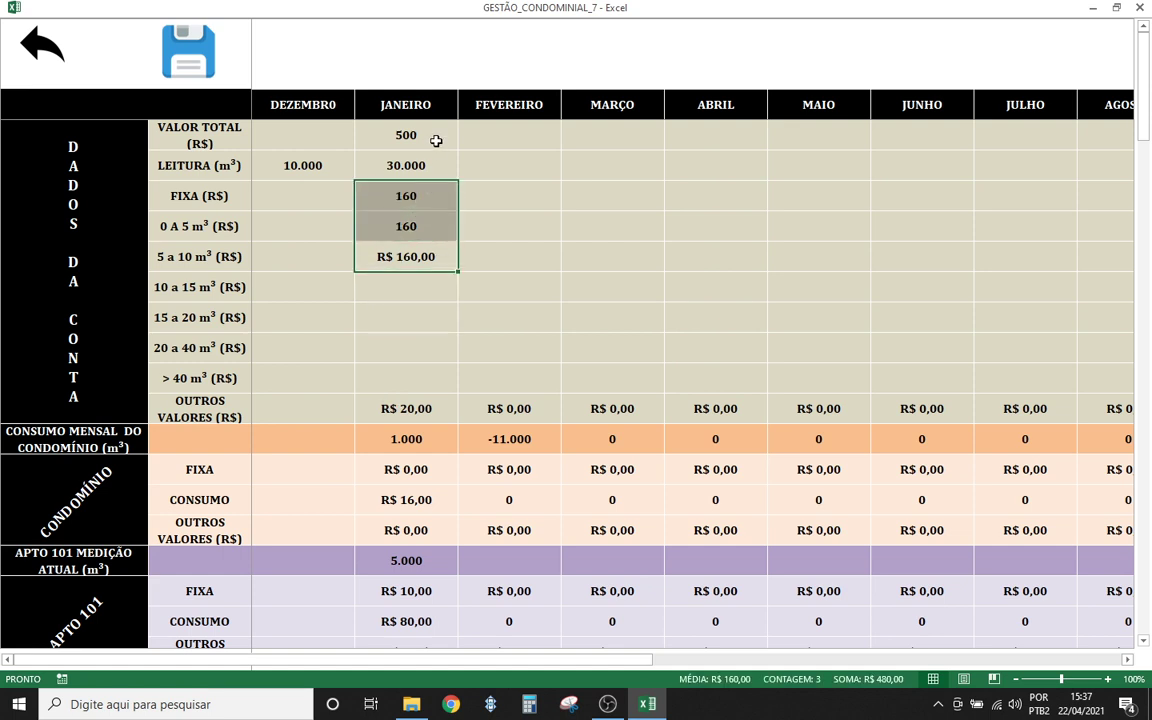
pyautogui.click(510, 318)
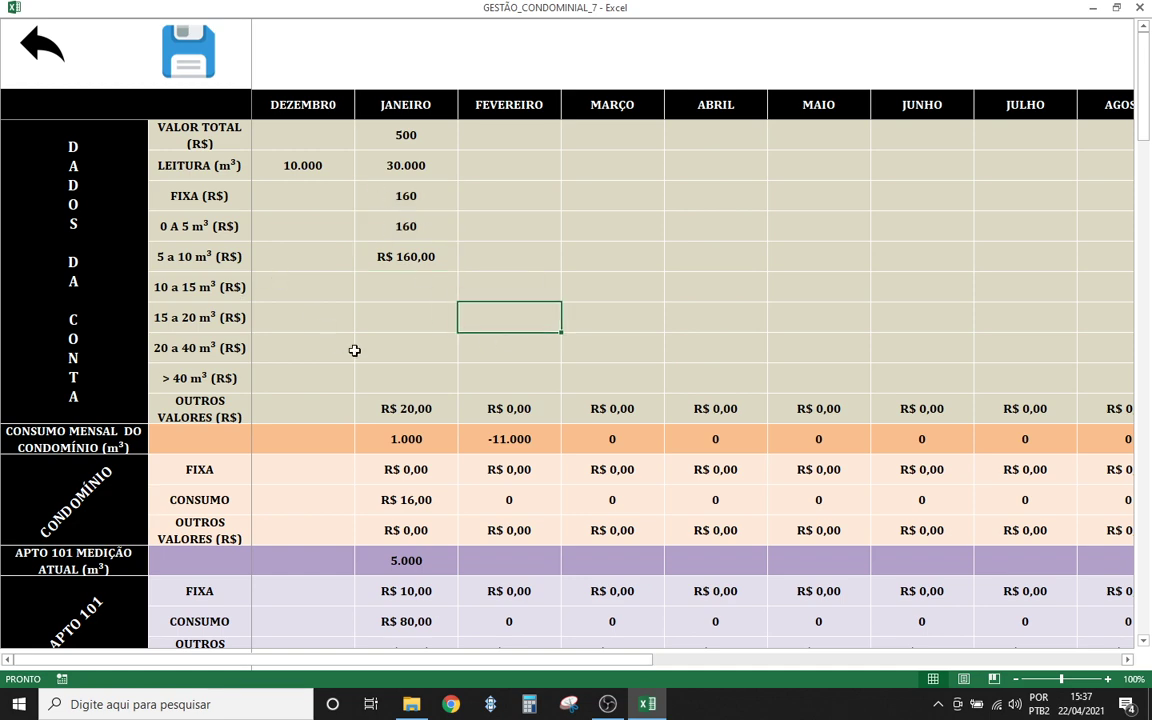
# - Check the status-bar sum of the condominium's January charges
pyautogui.click(414, 343)
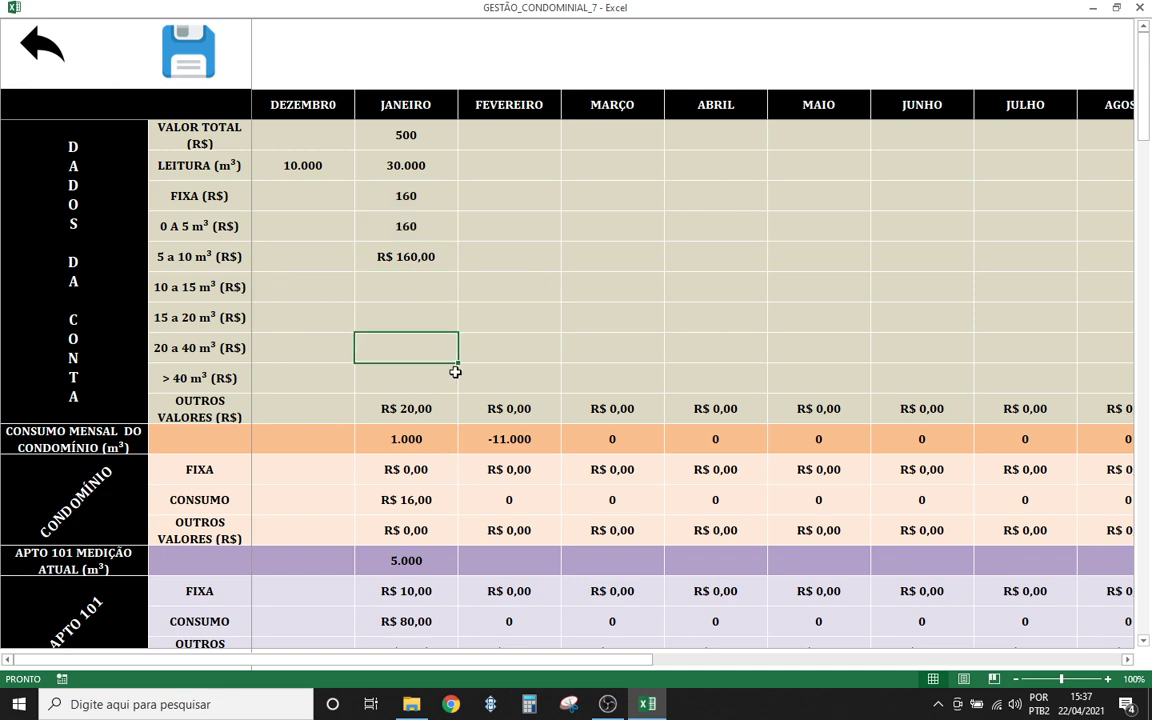
pyautogui.scroll(-1, 445, 400)
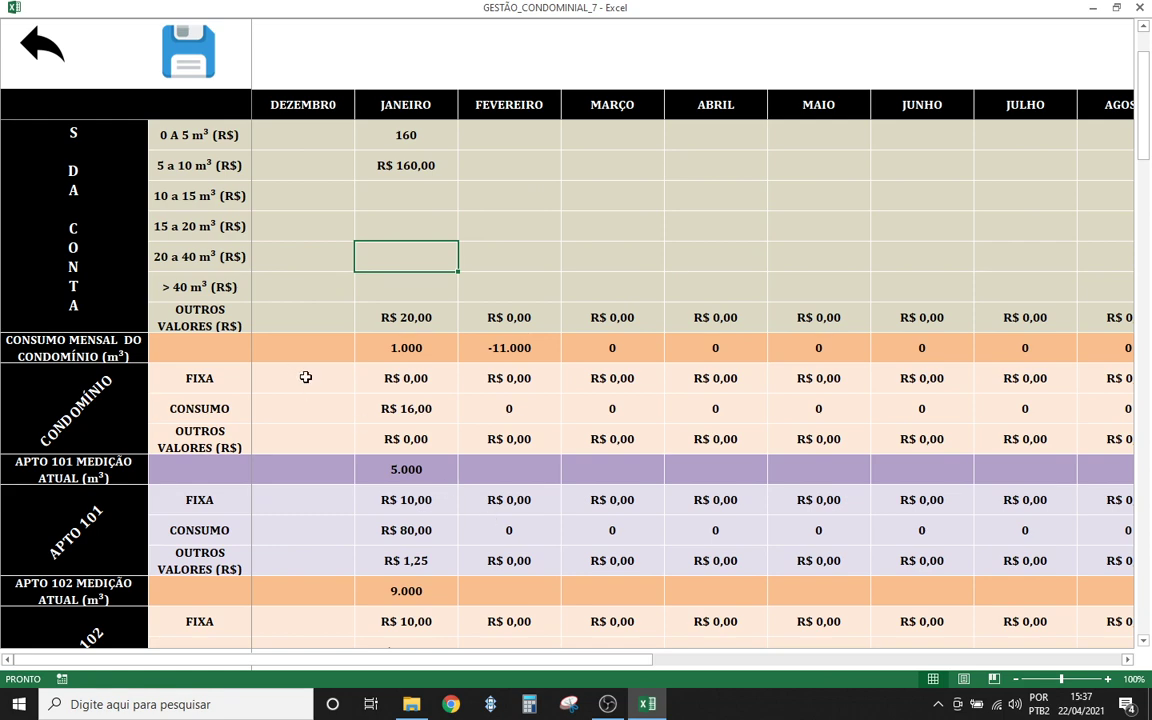
pyautogui.scroll(-1, 325, 428)
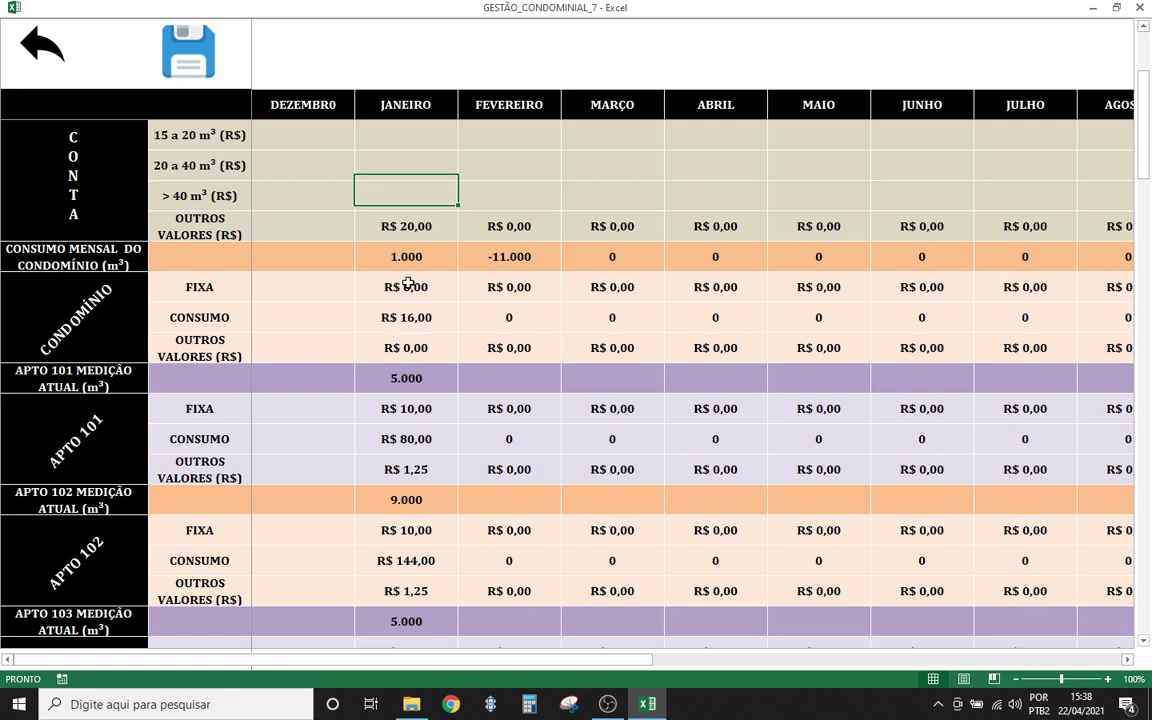
pyautogui.moveTo(405, 285); pyautogui.dragTo(404, 342)
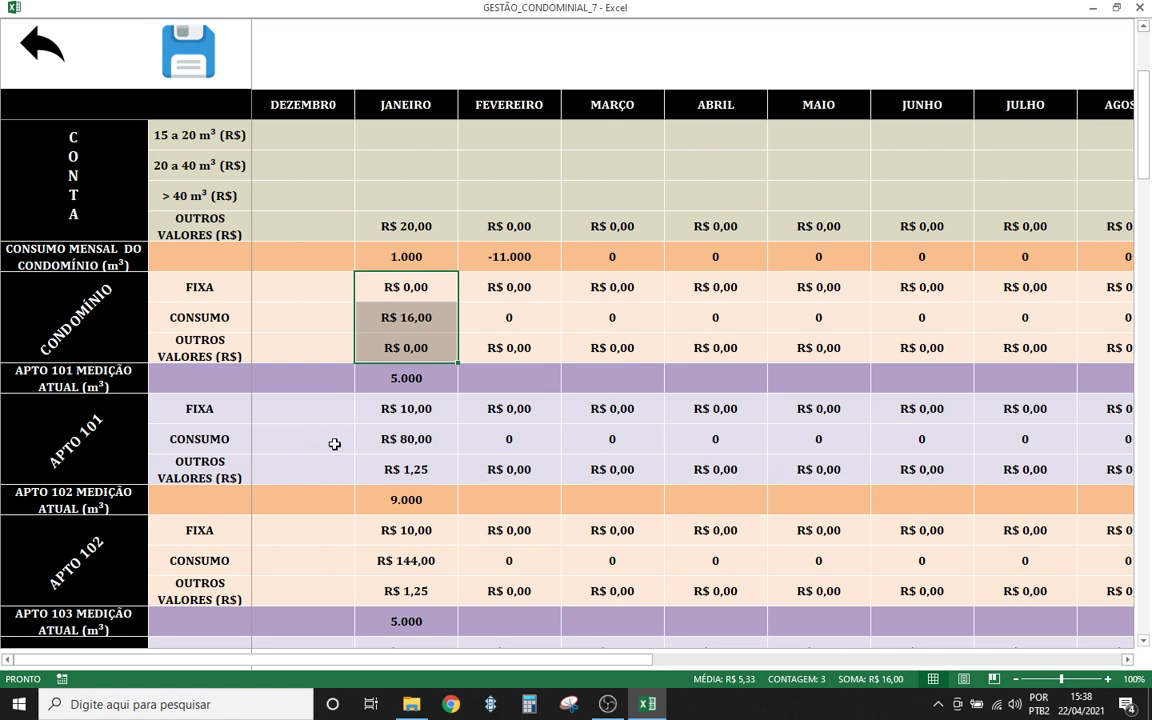
# - Check the sums of apartments 101, 102 and 103's January charges, then leave the readings sheet
pyautogui.click(405, 440)
pyautogui.scroll(-1, 405, 440)
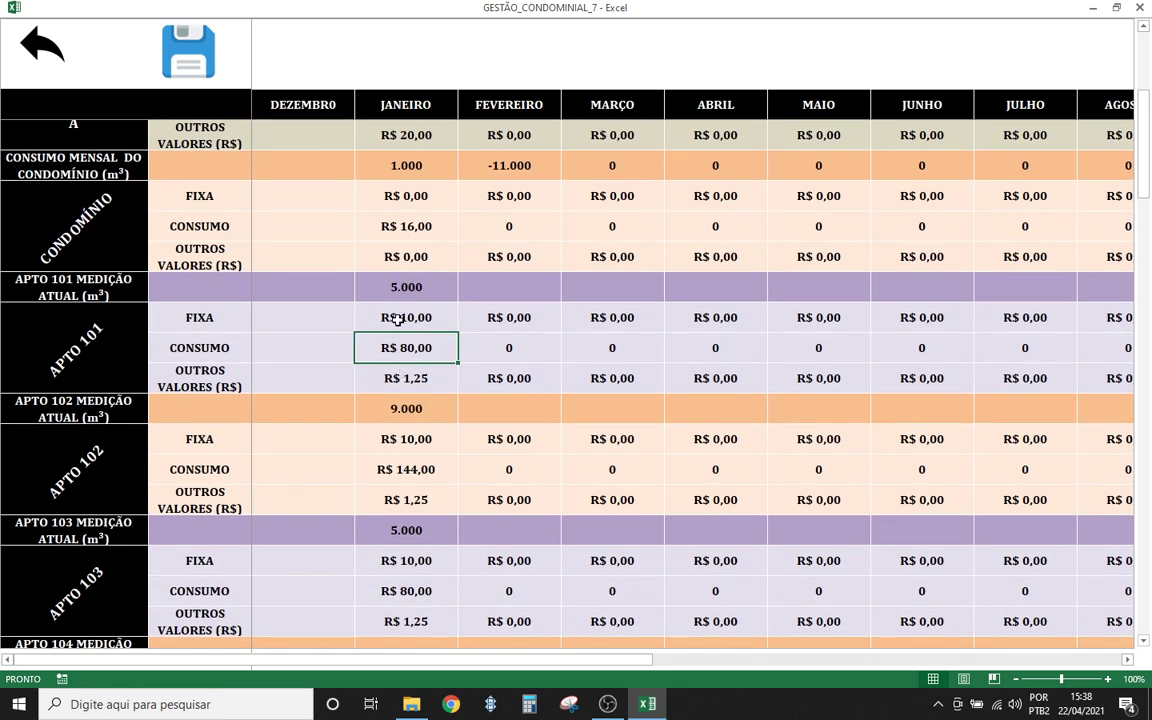
pyautogui.moveTo(398, 318); pyautogui.dragTo(406, 379)
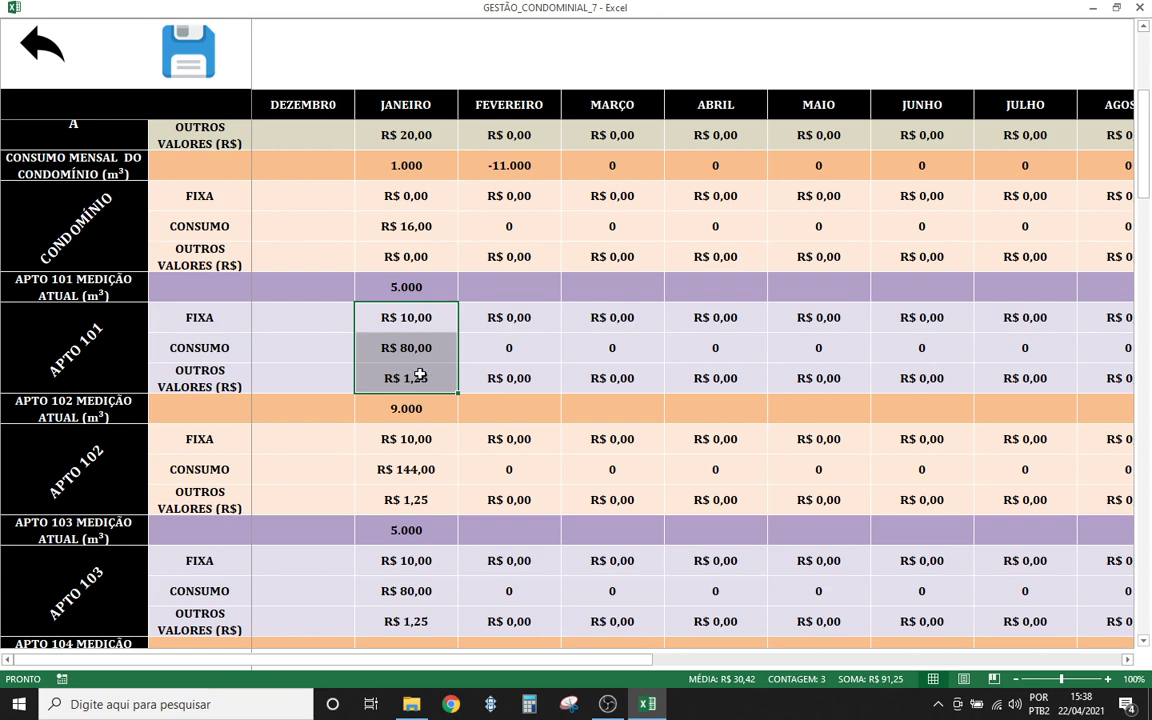
pyautogui.scroll(-1, 454, 463)
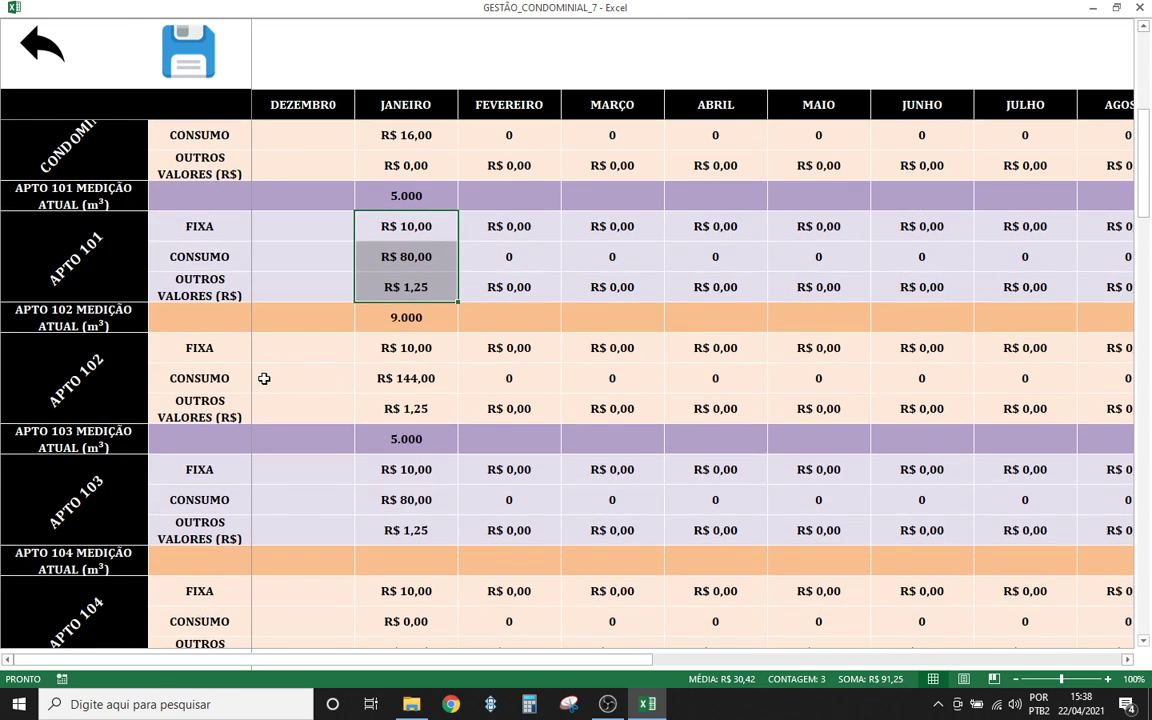
pyautogui.moveTo(394, 346); pyautogui.dragTo(405, 414)
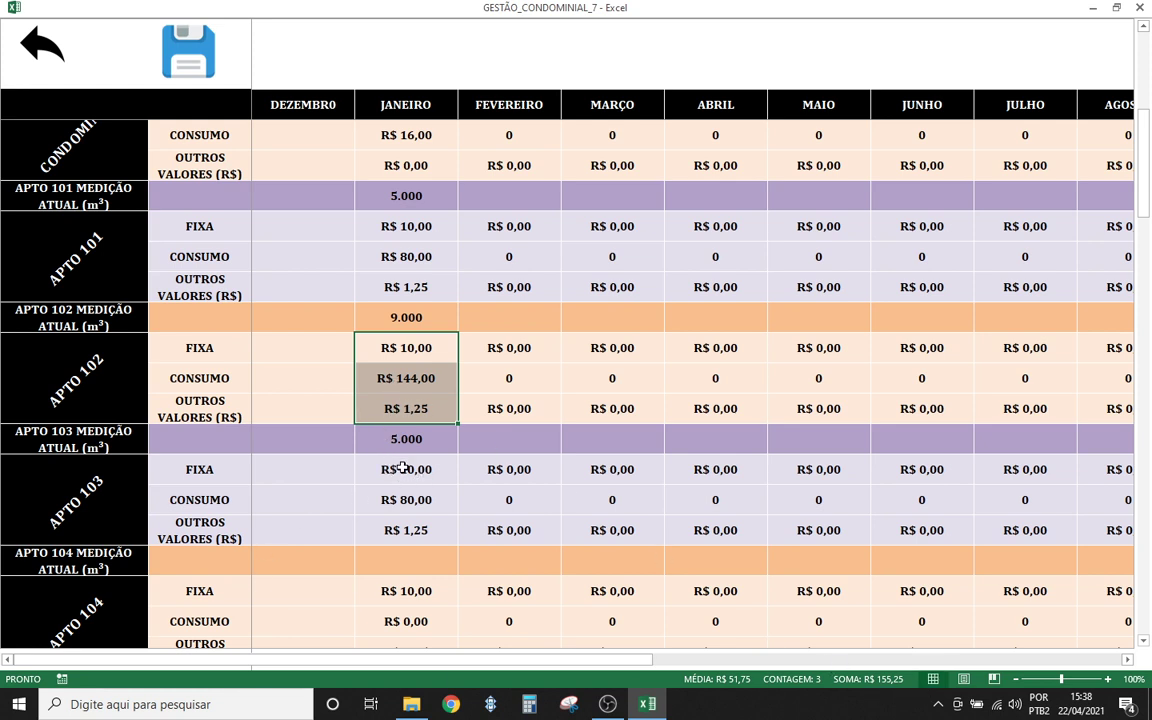
pyautogui.moveTo(403, 468); pyautogui.dragTo(404, 518)
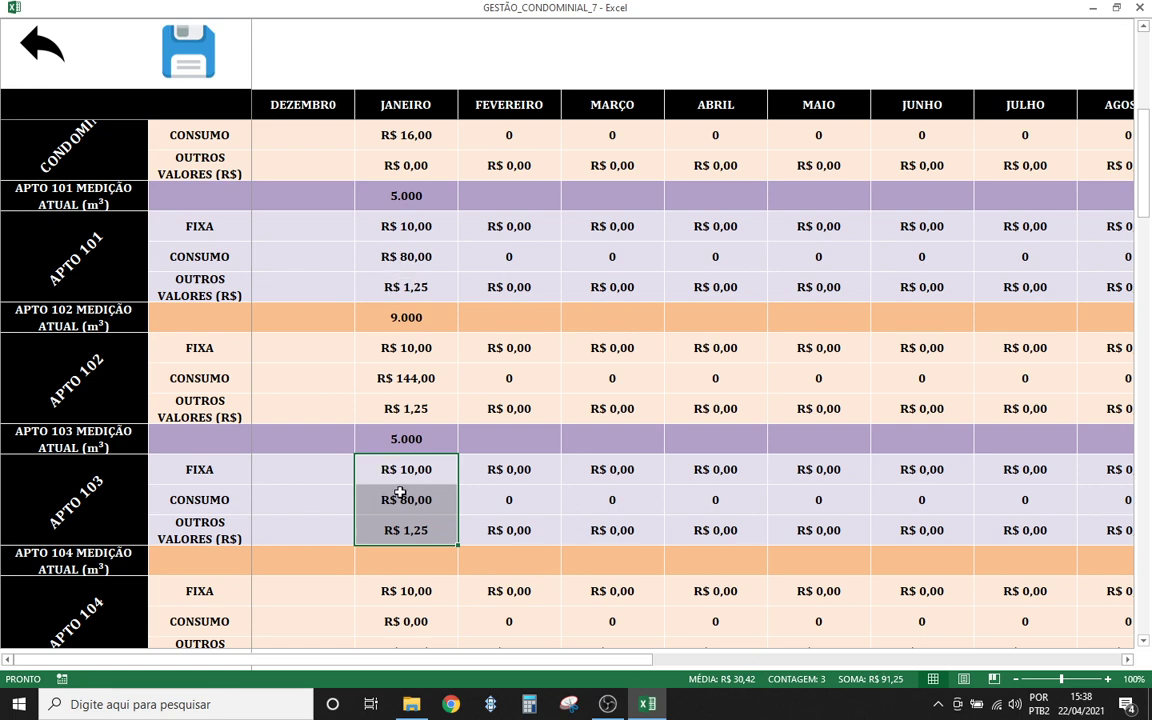
pyautogui.scroll(4, 419, 342)
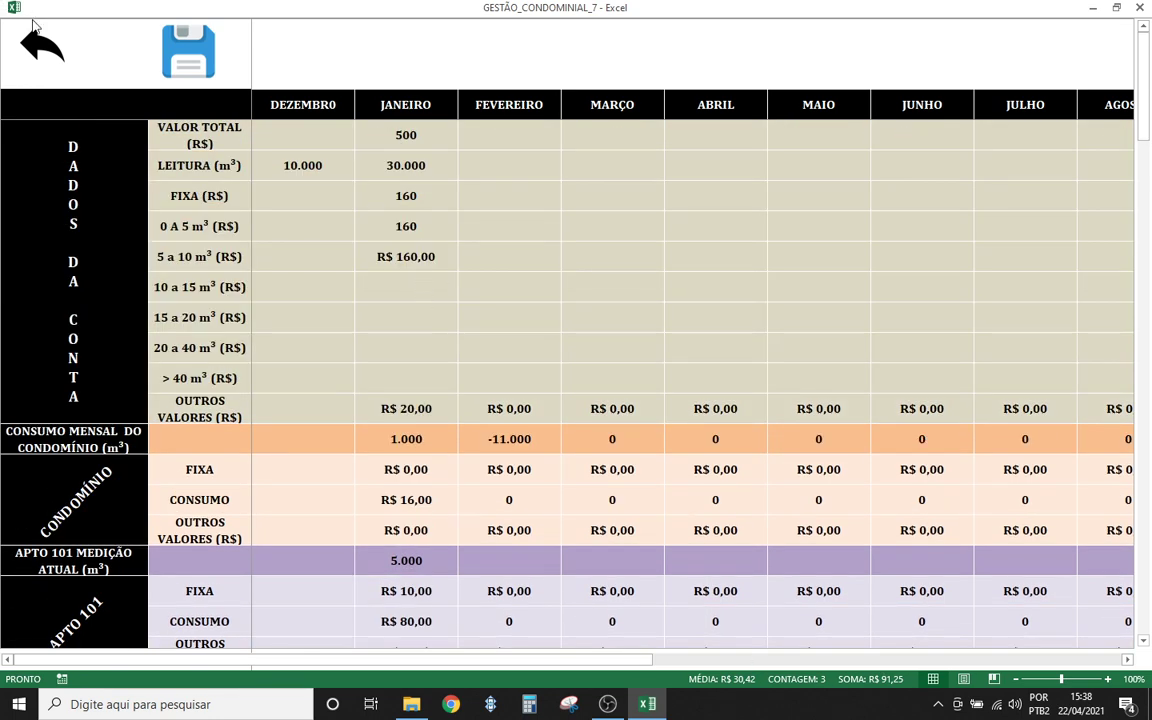
pyautogui.scroll(-3, 407, 465)
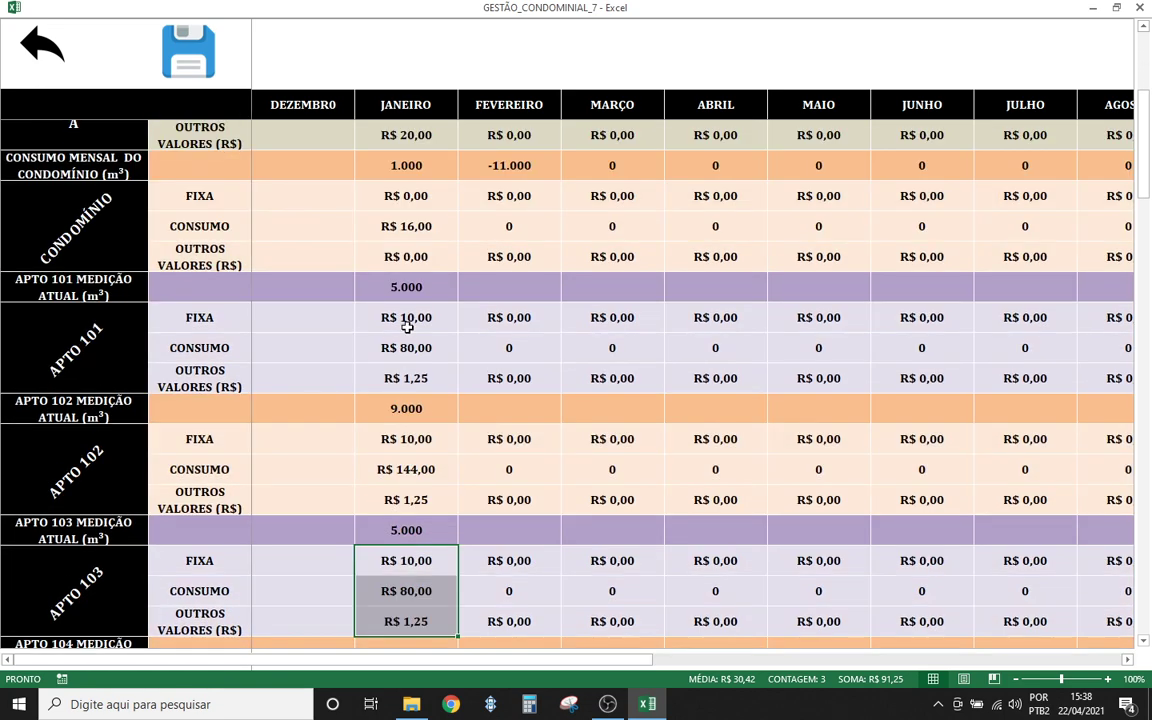
pyautogui.moveTo(410, 317); pyautogui.dragTo(406, 378)
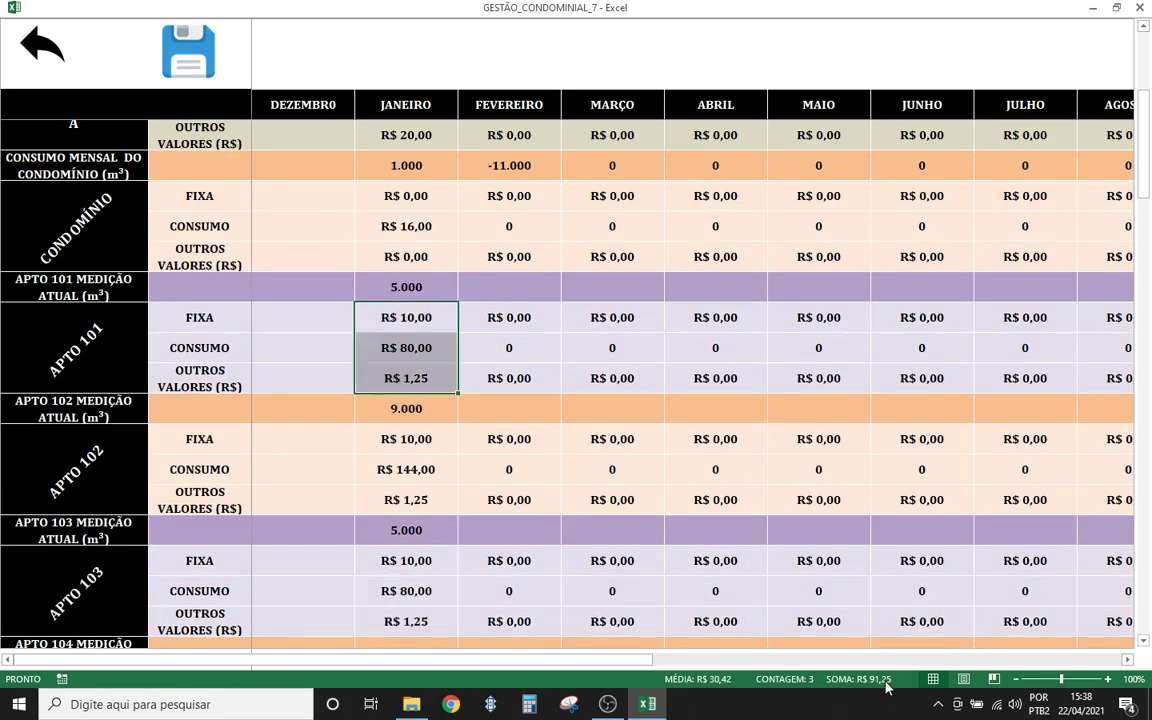
pyautogui.click(42, 52)
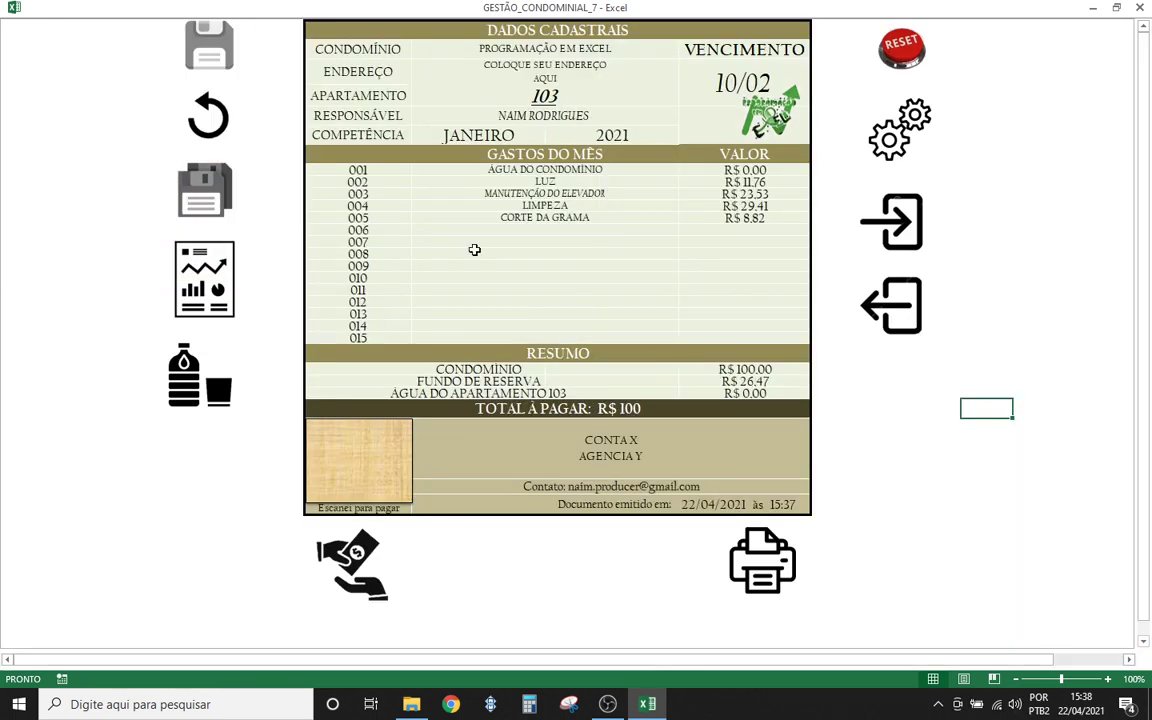
# - Switch the invoice to apartment 101 and load its January 2021 statement
pyautogui.click(521, 99)
pyautogui.click(686, 99)
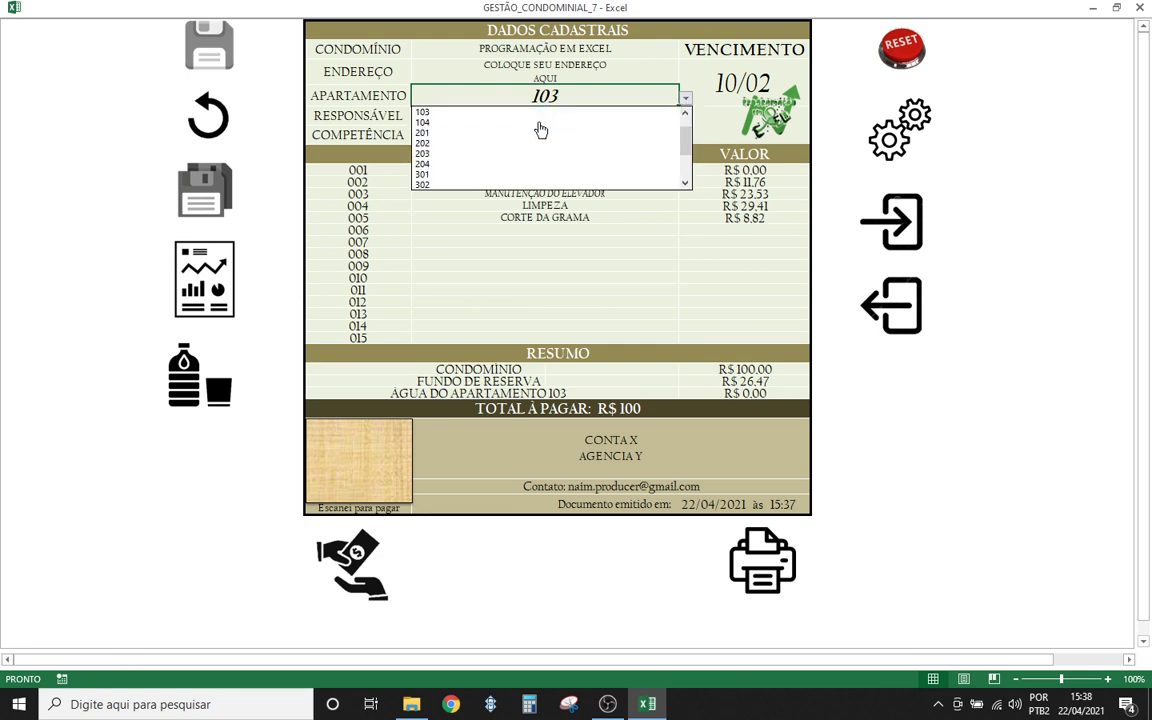
pyautogui.scroll(2, 686, 150)
pyautogui.click(432, 114)
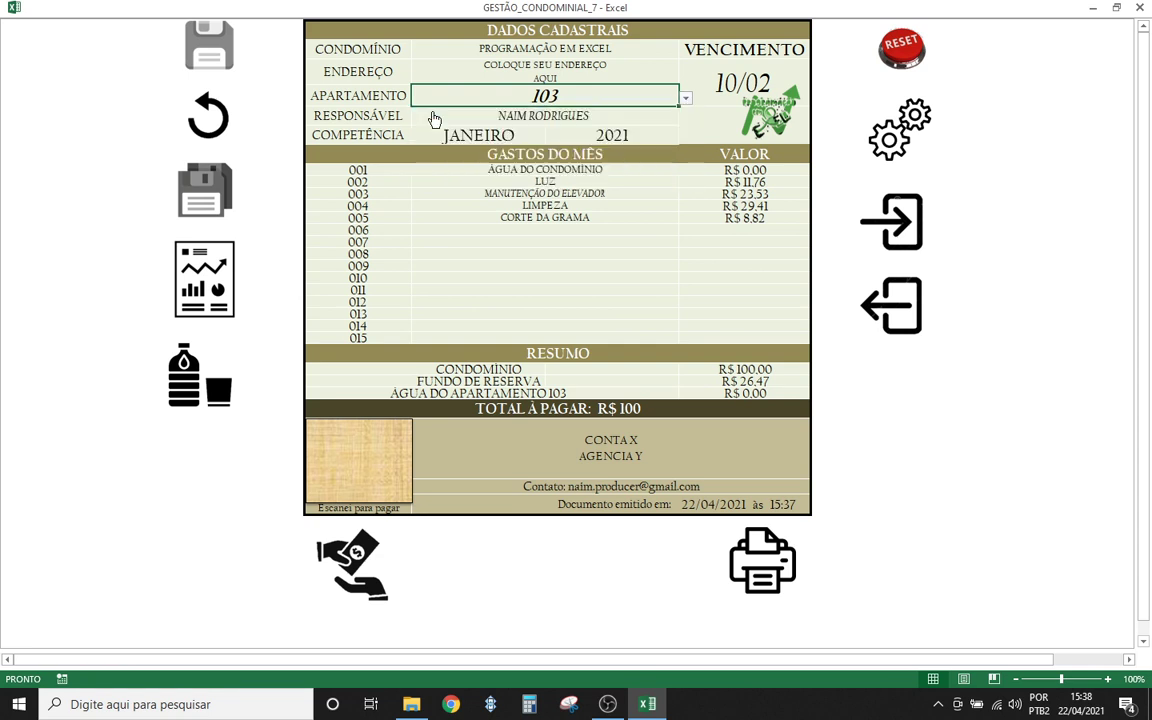
pyautogui.click(569, 288)
pyautogui.click(345, 552)
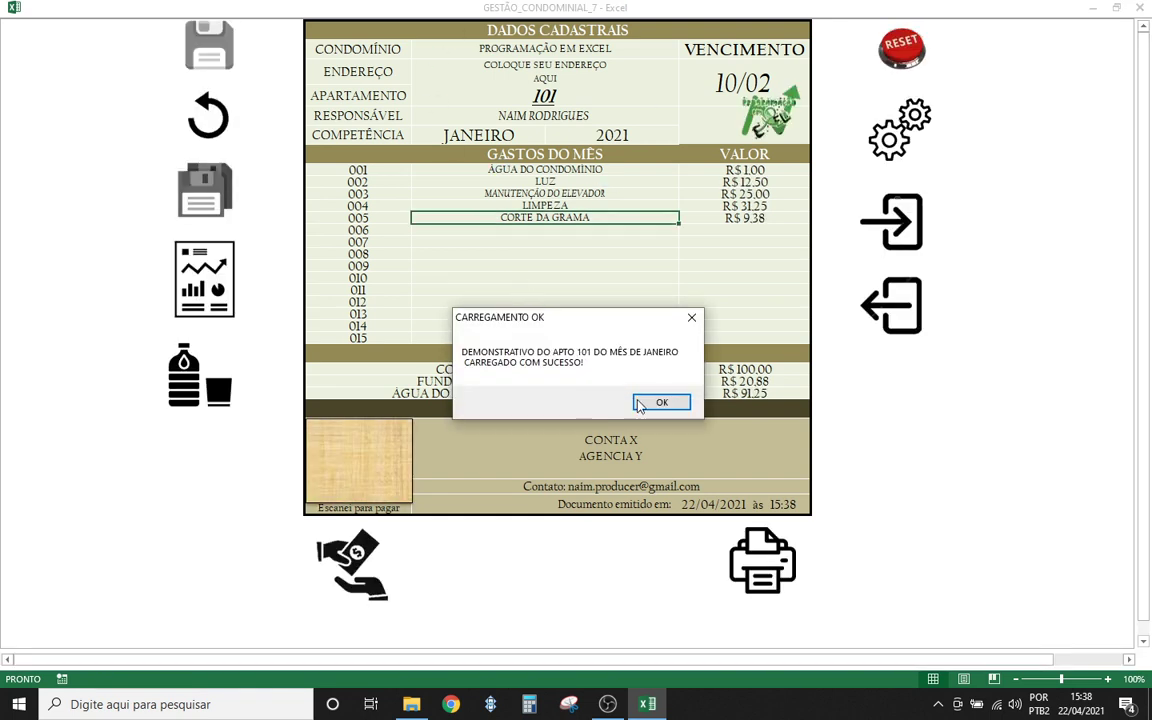
pyautogui.click(662, 403)
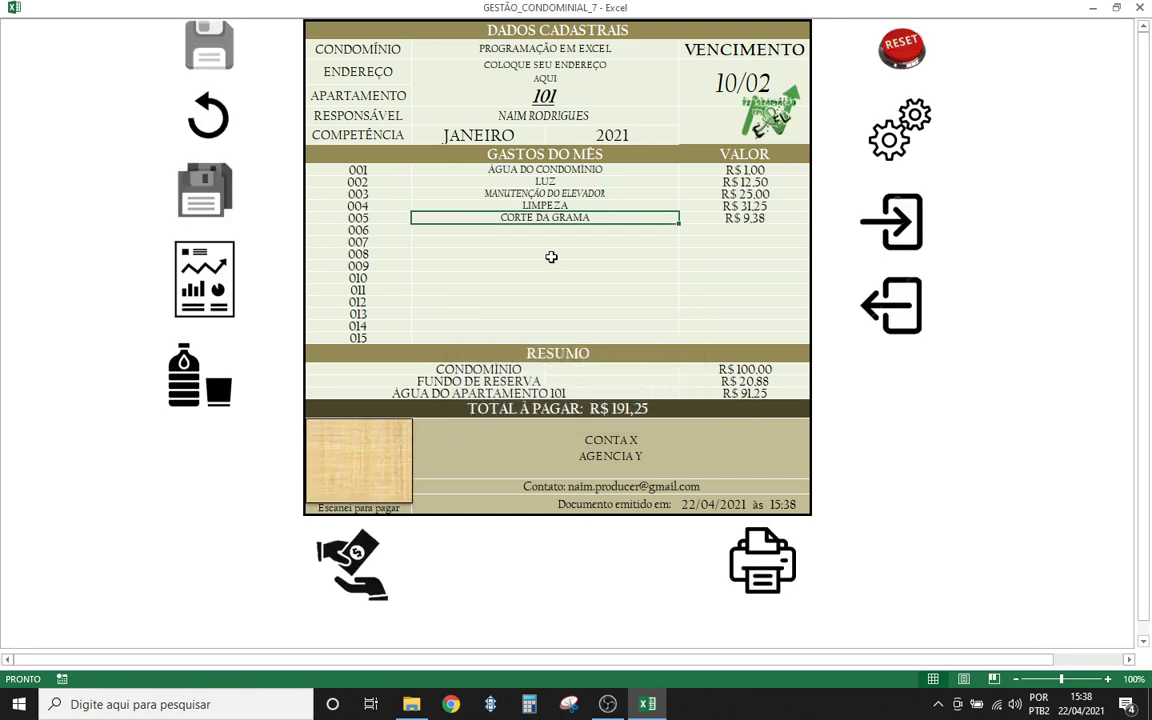
# - Check the sum of apartment 101's expense values on the invoice
pyautogui.click(573, 251)
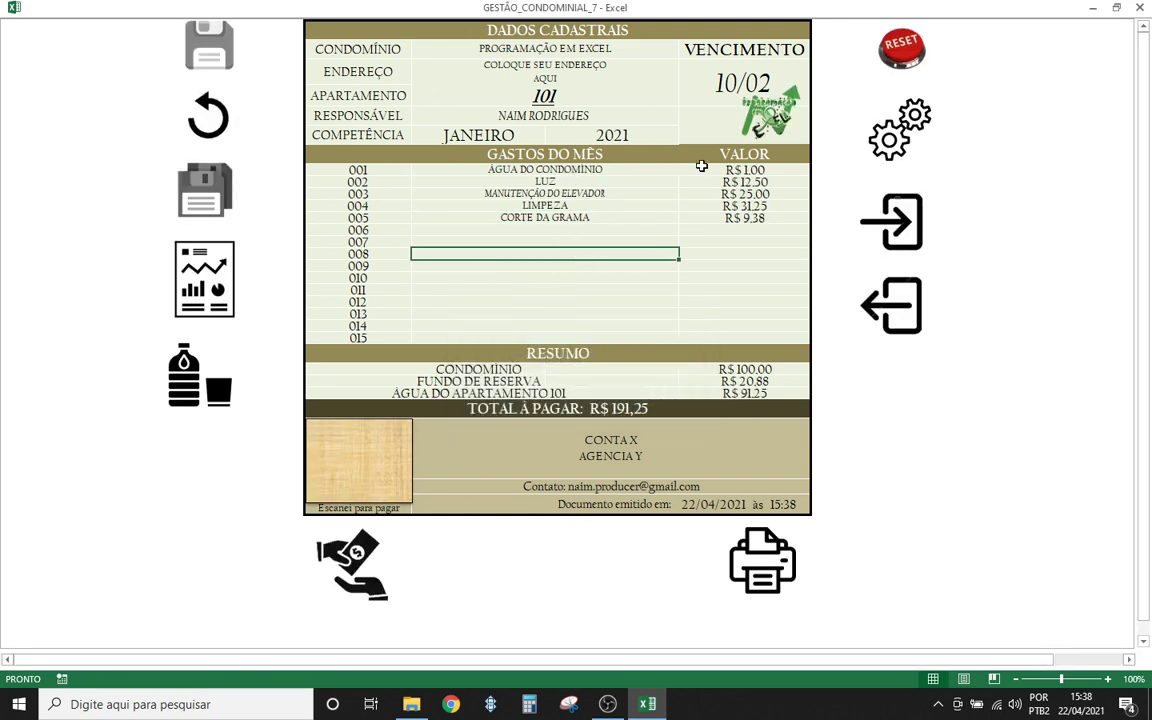
pyautogui.click(712, 169)
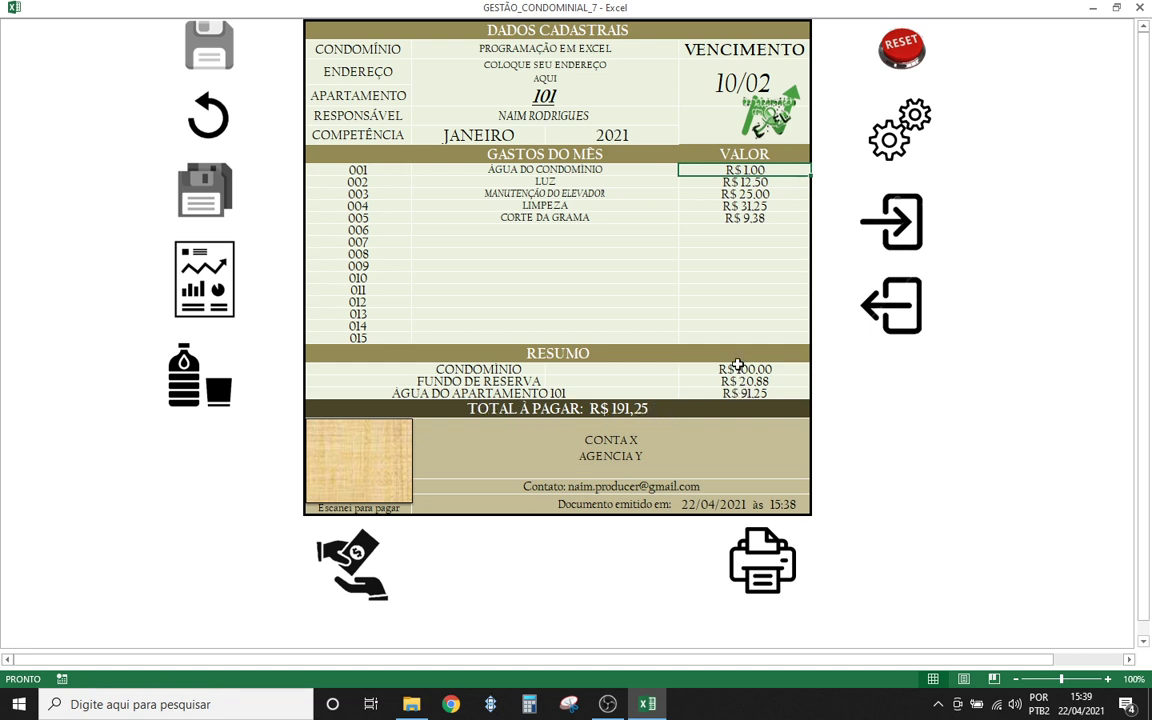
pyautogui.press('Down')
pyautogui.press('Down')
pyautogui.press('Down')
pyautogui.press('Down')
pyautogui.press('Down')
pyautogui.press('Down')
pyautogui.press('Down')
pyautogui.press('Down')
pyautogui.press('Down')
pyautogui.press('Down')
pyautogui.press('Down')
pyautogui.press('Down')
pyautogui.press('Down')
pyautogui.press('Down')
pyautogui.press('Down')
pyautogui.press('Down')
pyautogui.press('Down')
pyautogui.press('Down')
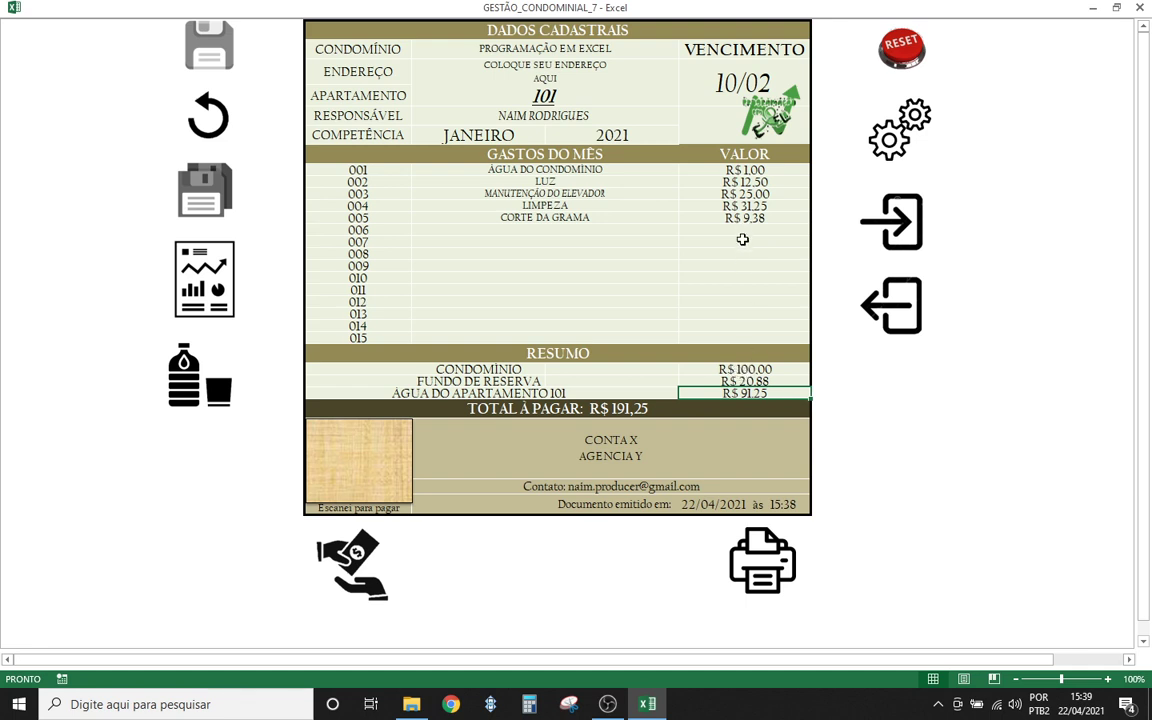
pyautogui.moveTo(744, 246); pyautogui.dragTo(749, 174)
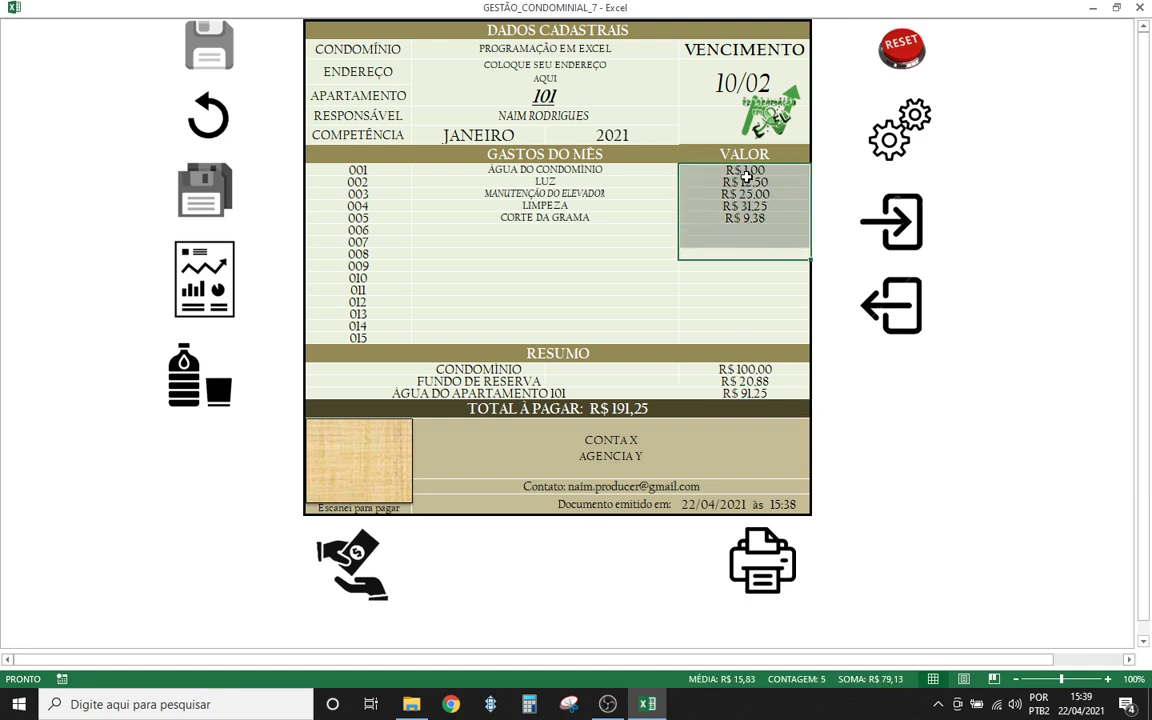
pyautogui.click(746, 309)
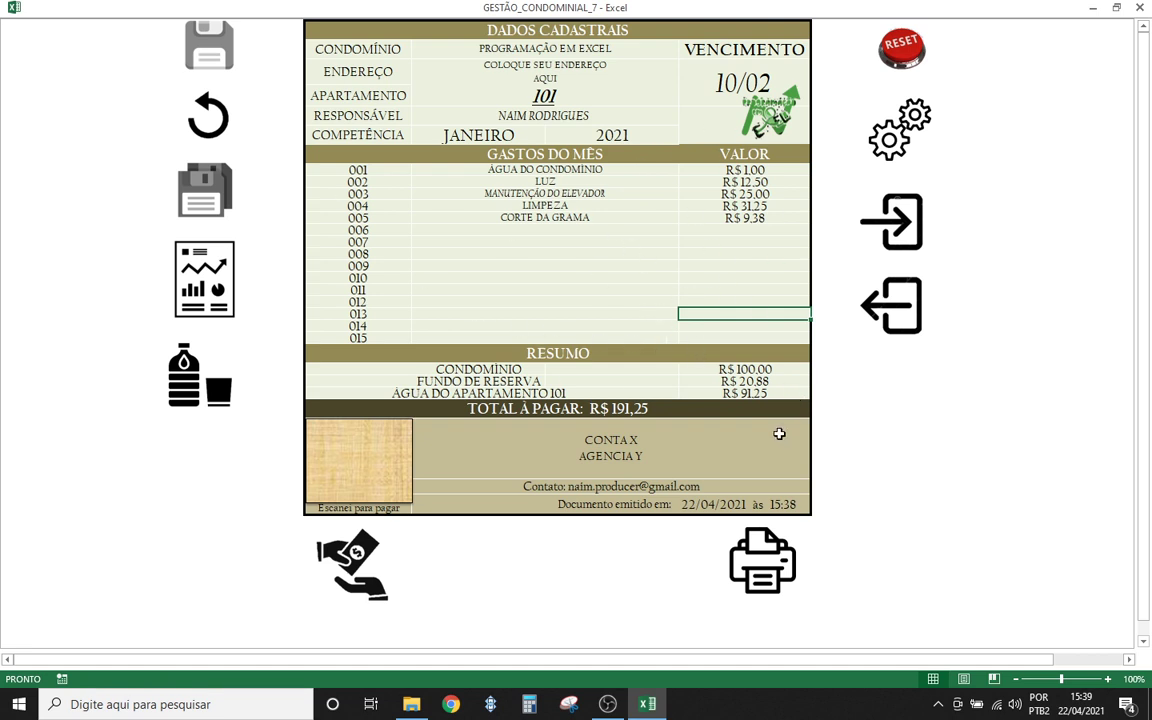
pyautogui.click(500, 95)
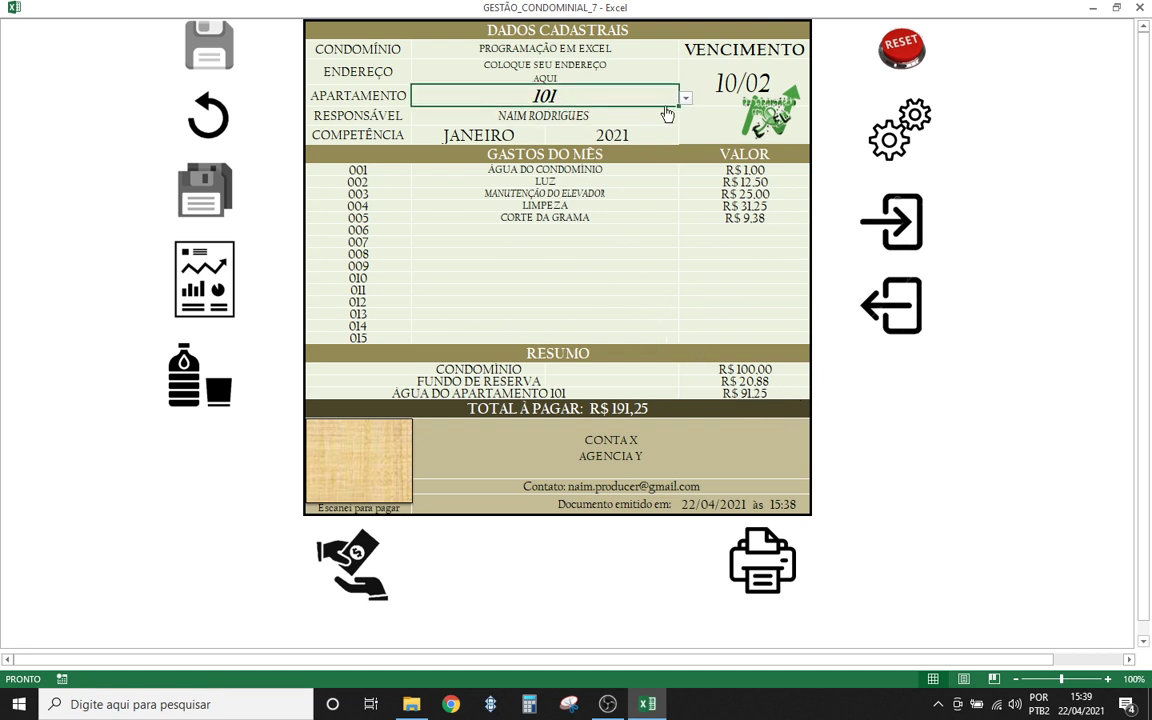
# - Select apartment 102 and post its R$ 255,25 January bill as paid
pyautogui.click(685, 97)
pyautogui.click(550, 122)
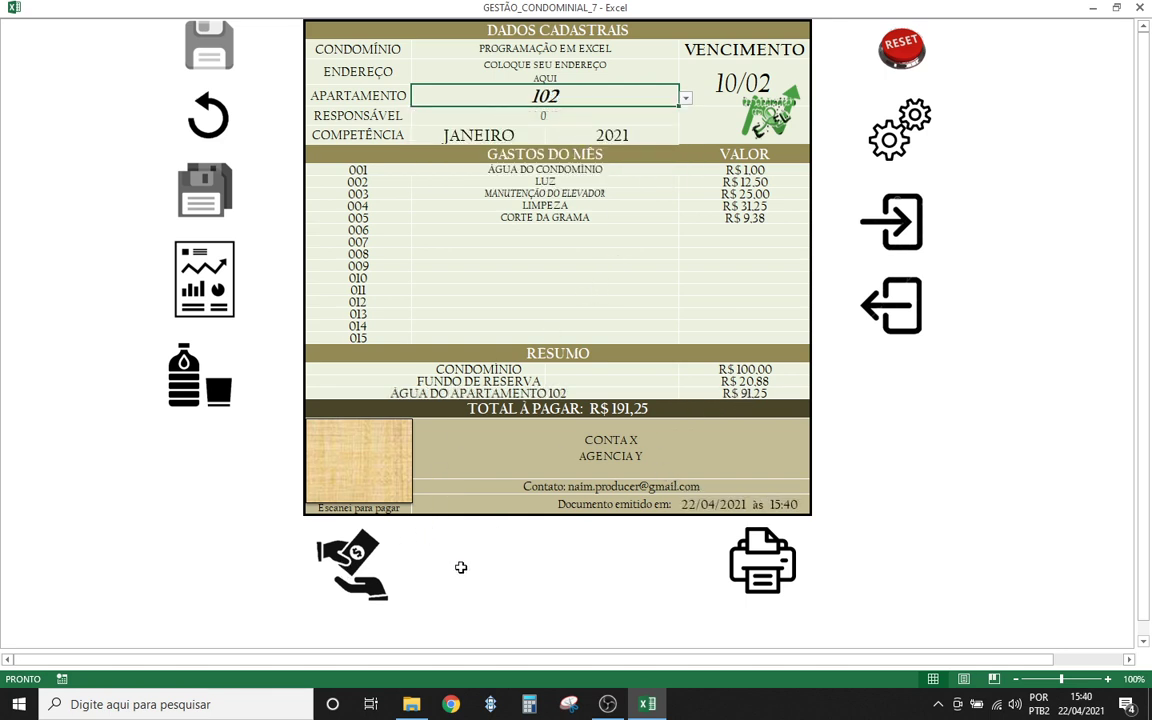
pyautogui.click(352, 565)
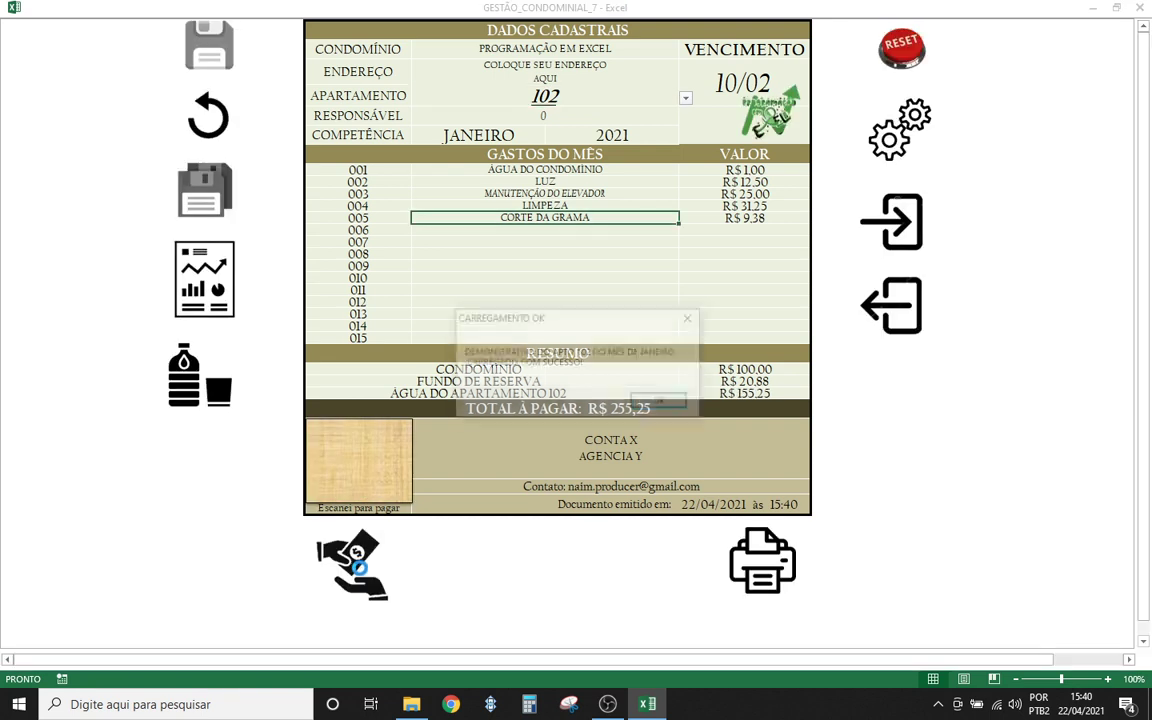
pyautogui.click(661, 402)
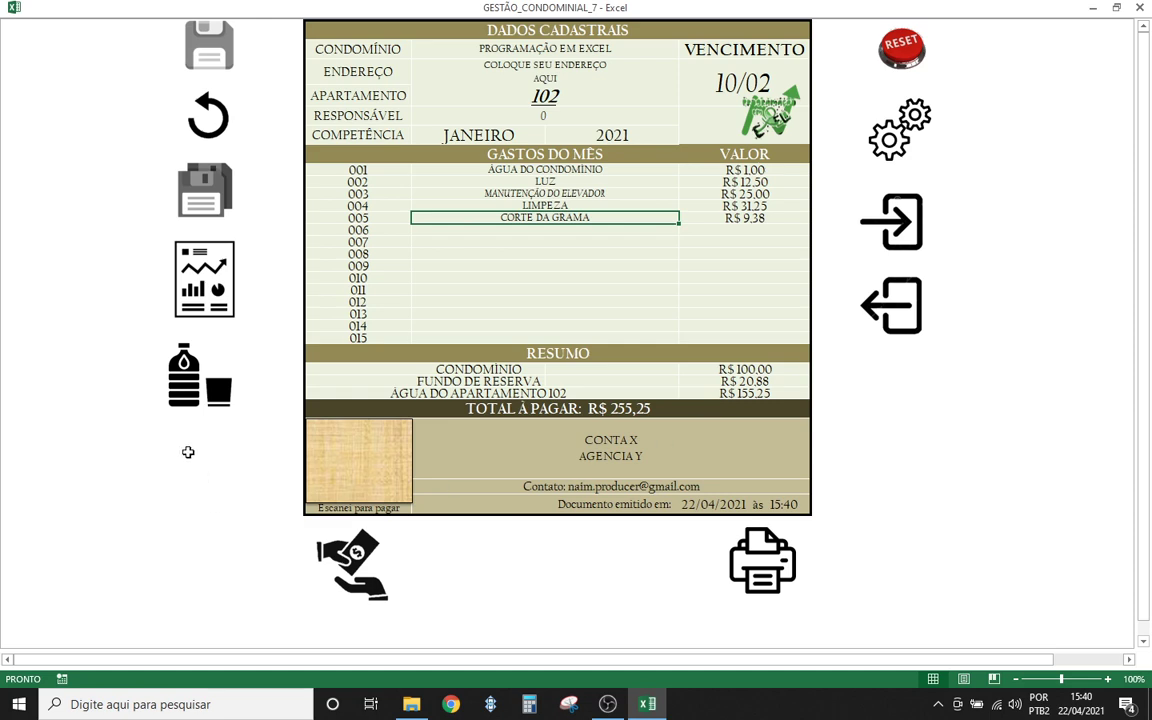
# - On the water-consumption sheet, enter February's R$ 500 total and 50.000 meter reading
pyautogui.click(190, 385)
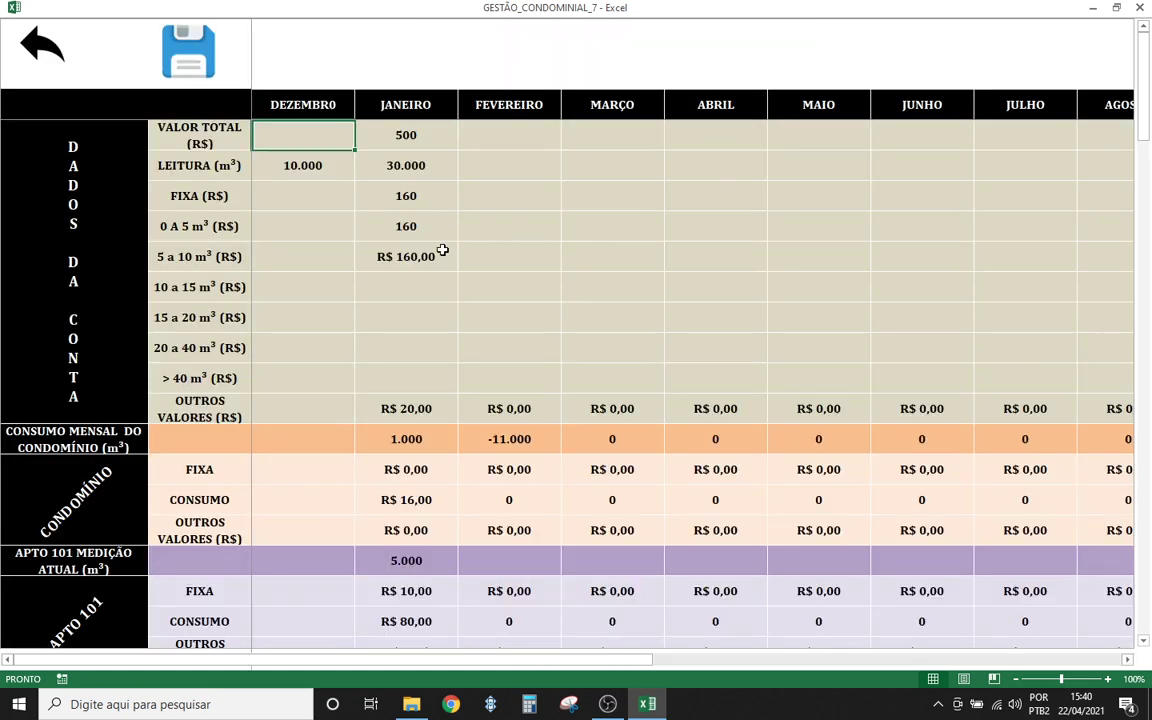
pyautogui.click(460, 344)
pyautogui.click(524, 290)
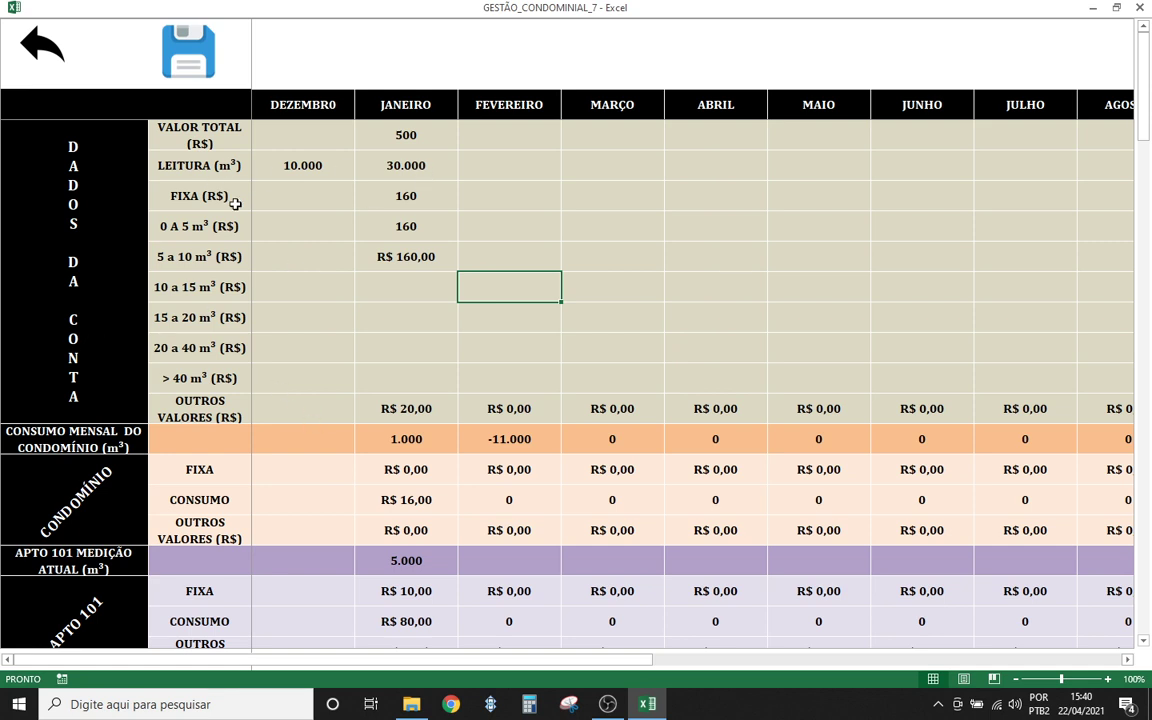
pyautogui.click(489, 131)
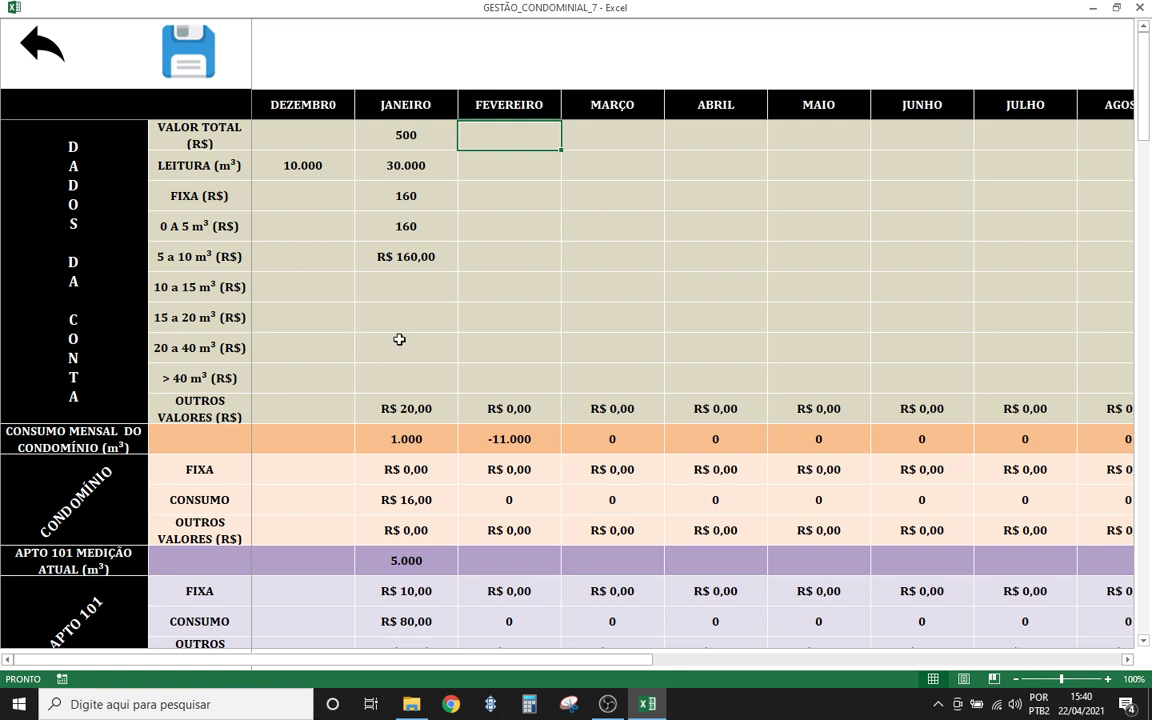
pyautogui.write('50')
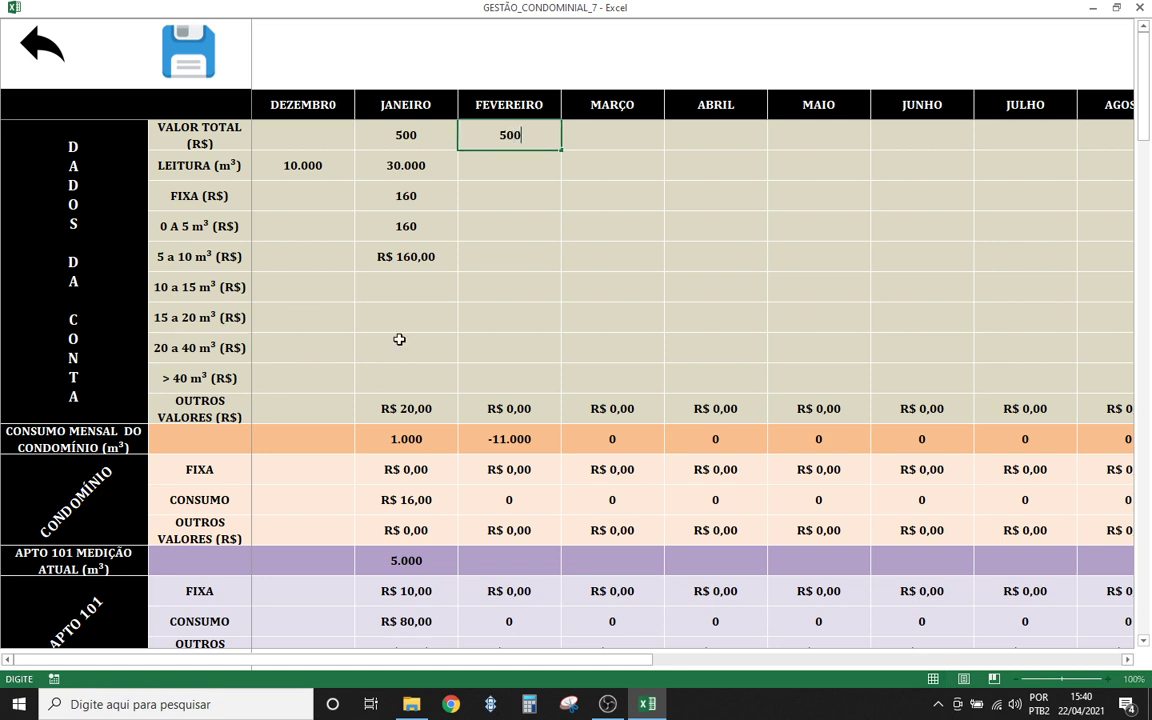
pyautogui.write('0')
pyautogui.click(478, 157)
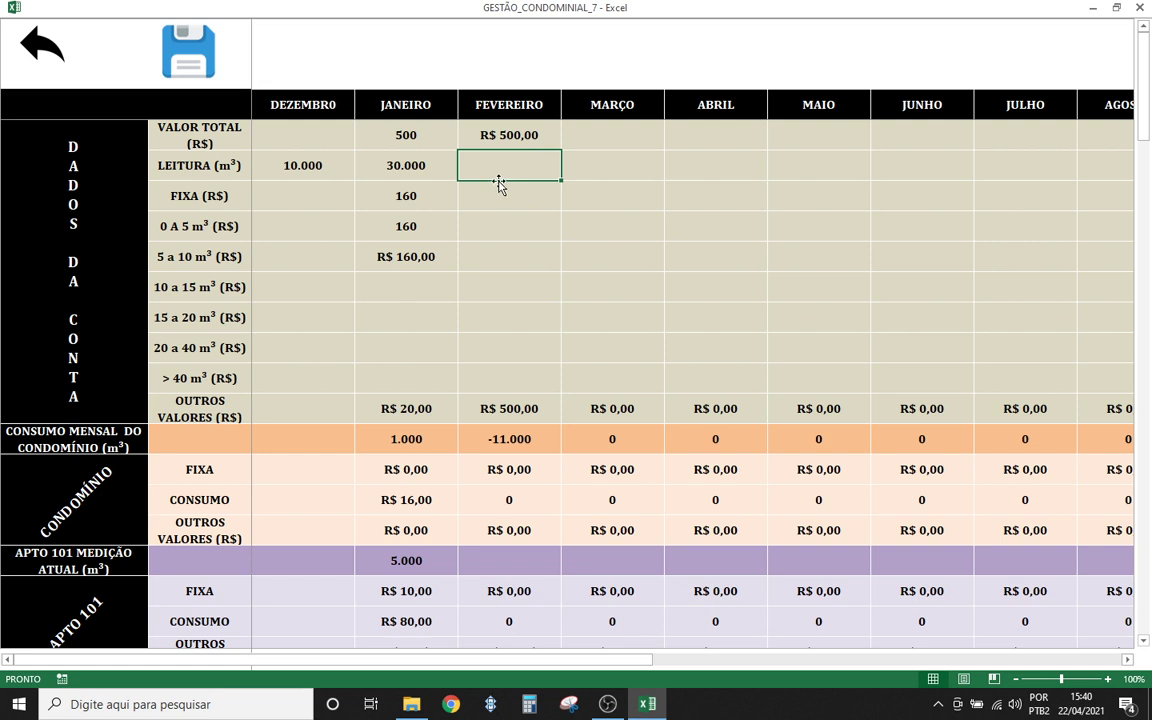
pyautogui.write('5')
pyautogui.write('0')
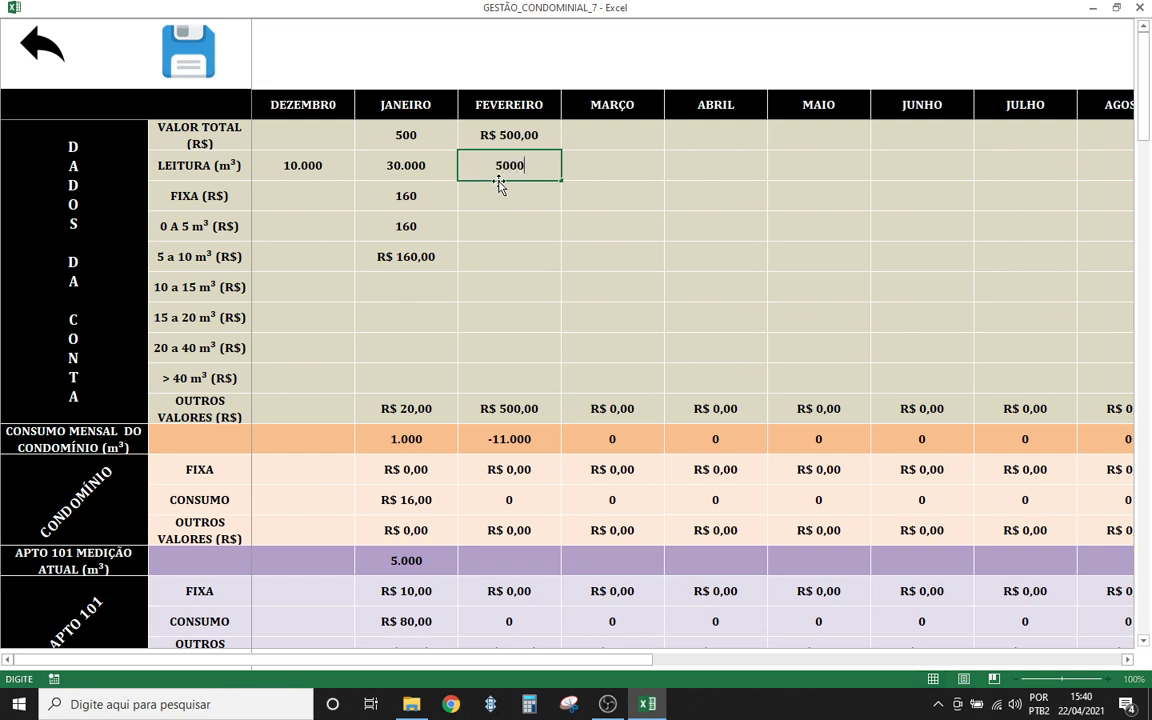
pyautogui.write('.000')
pyautogui.press('Return')
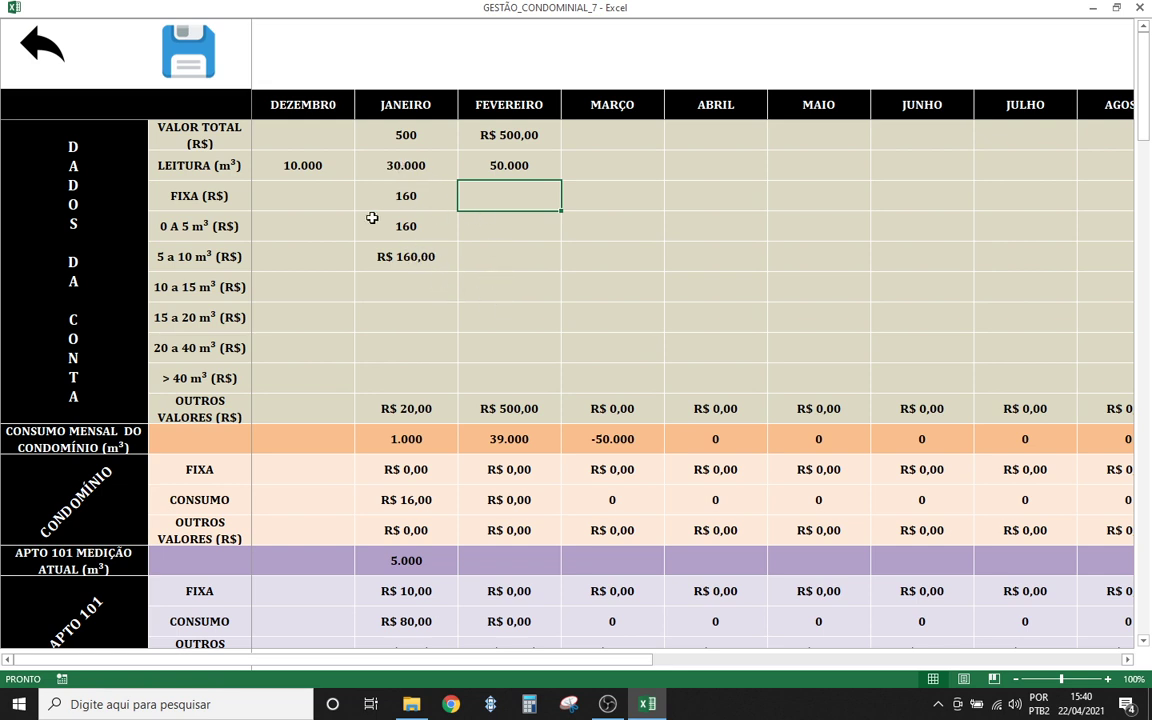
# - Enter 480 in February's 0 A 5 m³ tariff cell
pyautogui.click(489, 217)
pyautogui.click(493, 204)
pyautogui.moveTo(483, 229); pyautogui.dragTo(501, 368)
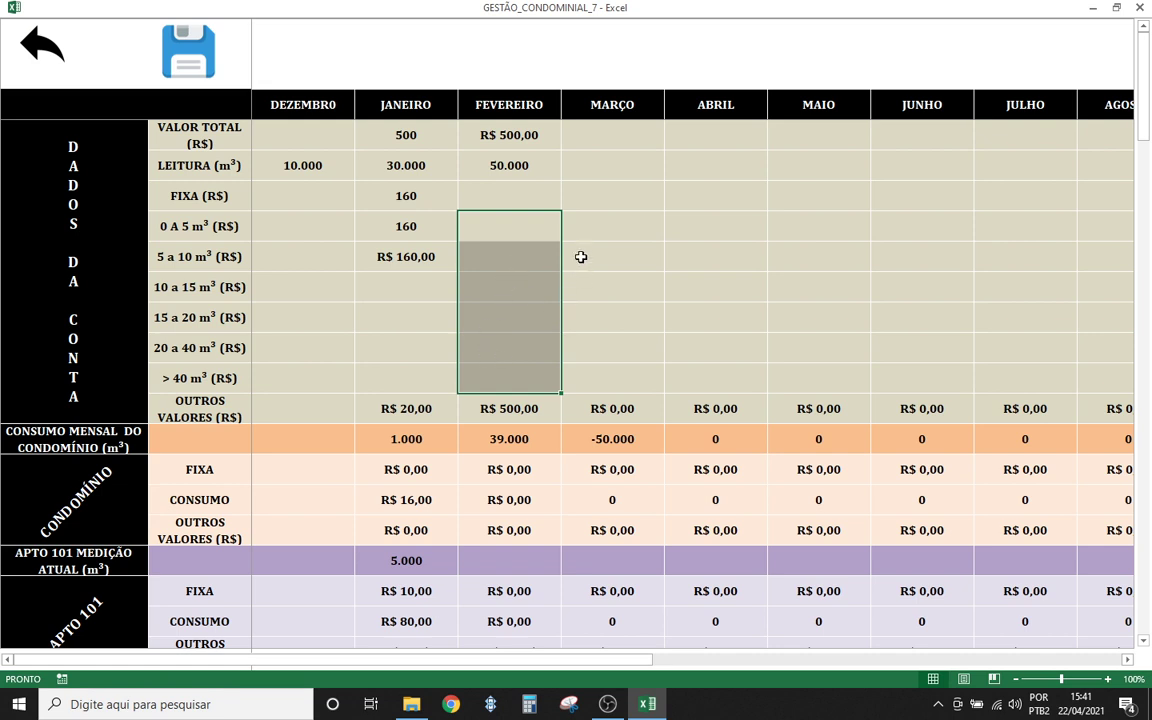
pyautogui.click(614, 278)
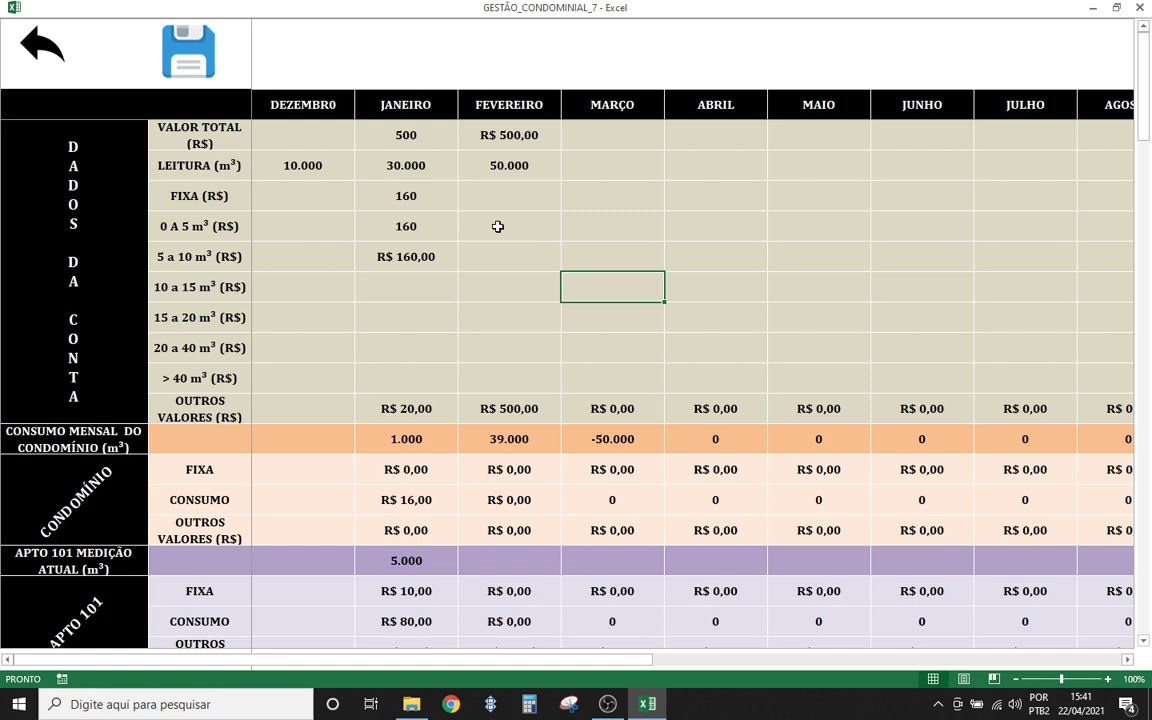
pyautogui.click(185, 226)
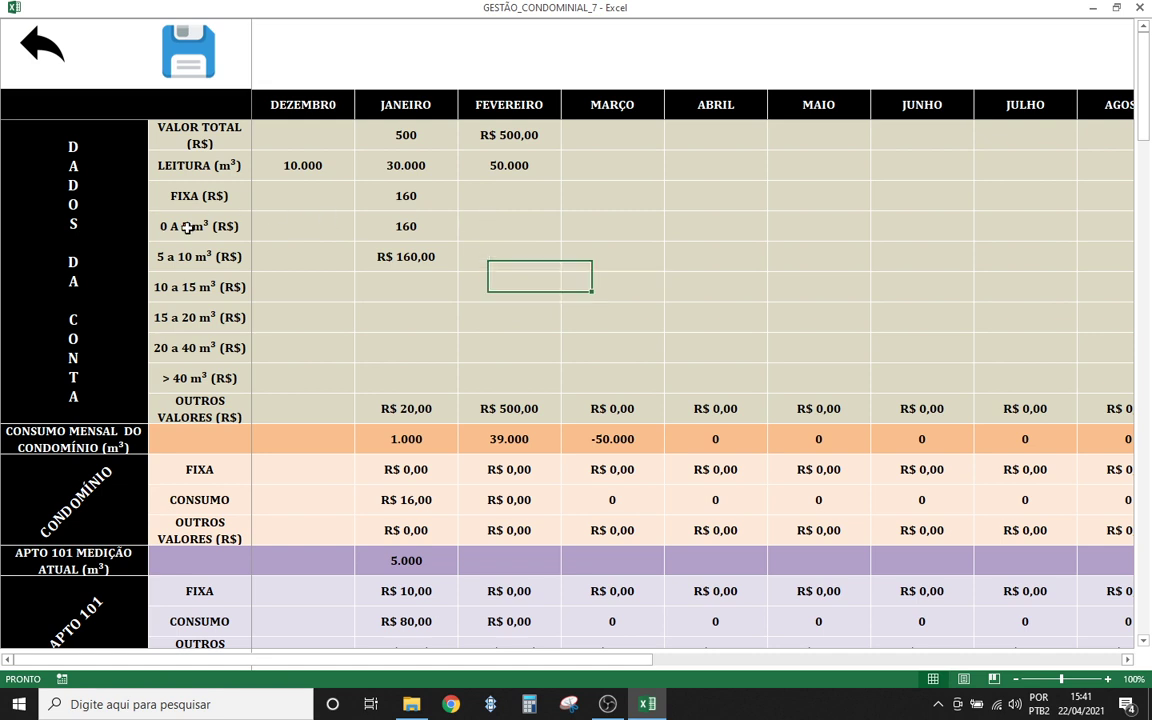
pyautogui.click(463, 226)
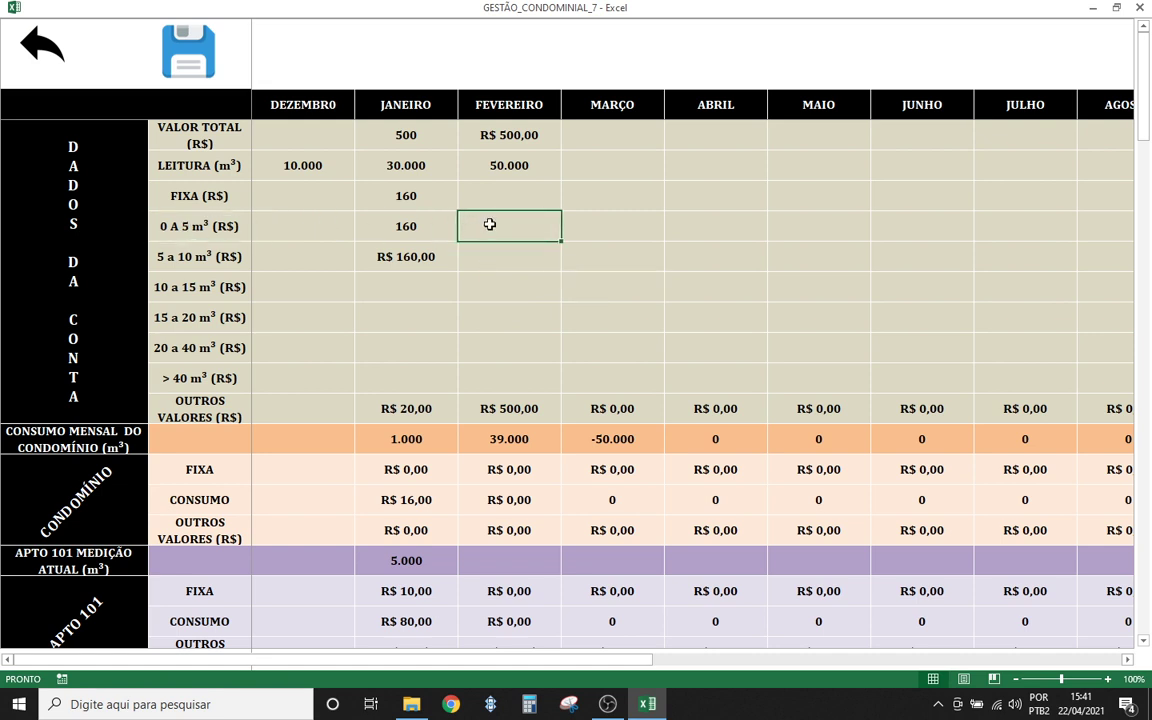
pyautogui.write('480')
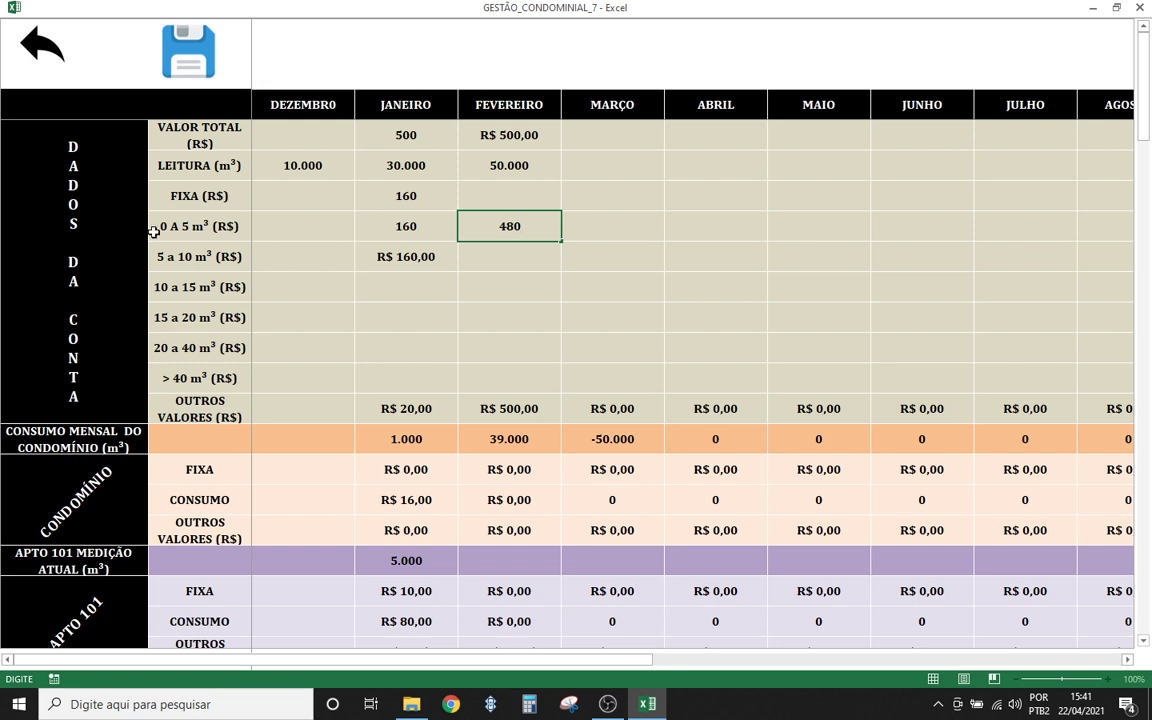
pyautogui.click(489, 245)
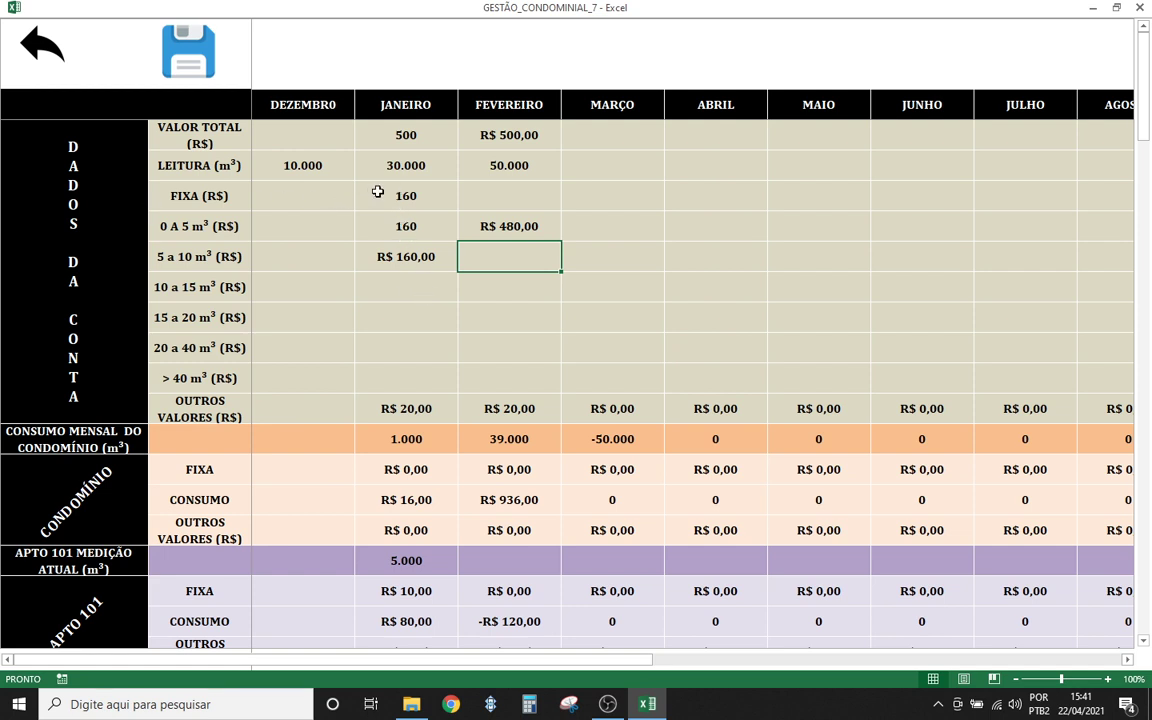
# - Compare February's tariff and 50.000 reading against January's values and 30.000 reading
pyautogui.moveTo(378, 190); pyautogui.dragTo(388, 247)
pyautogui.click(529, 258)
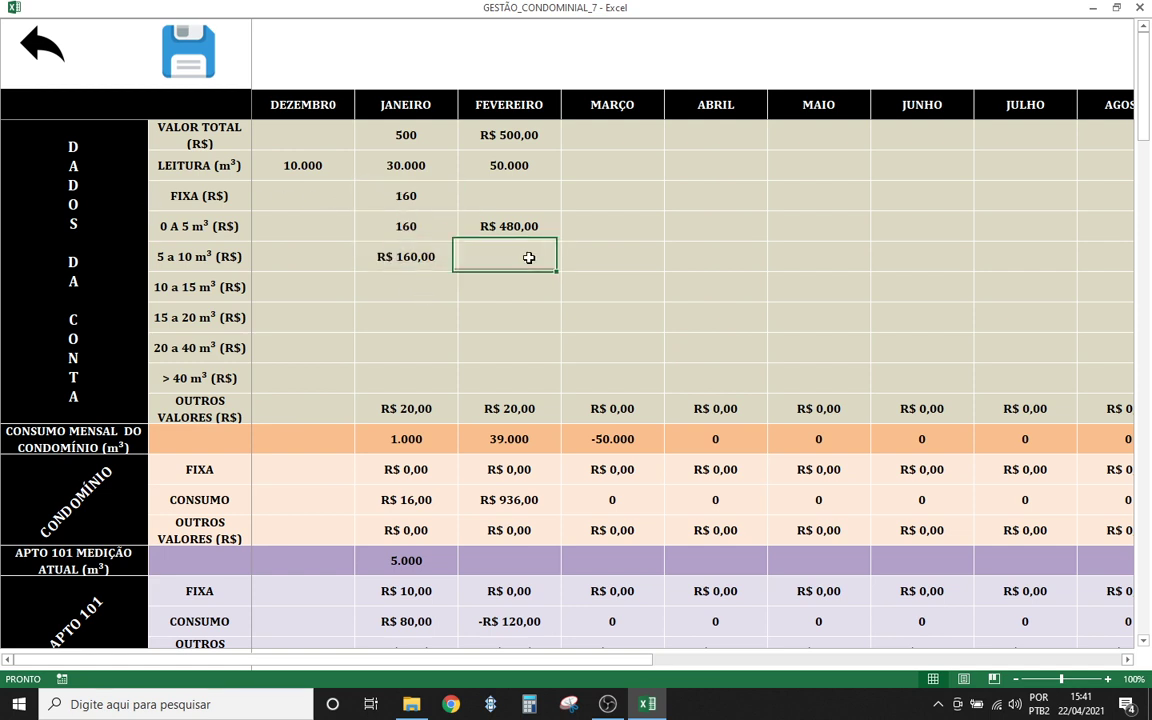
pyautogui.click(490, 226)
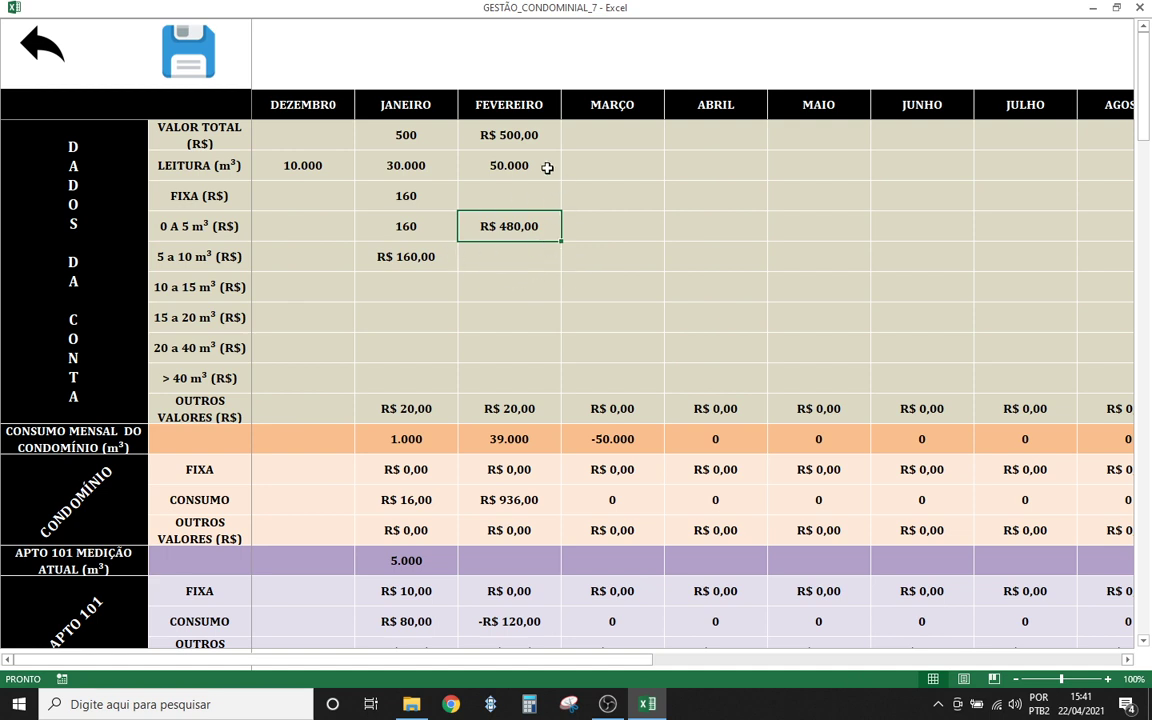
pyautogui.click(509, 268)
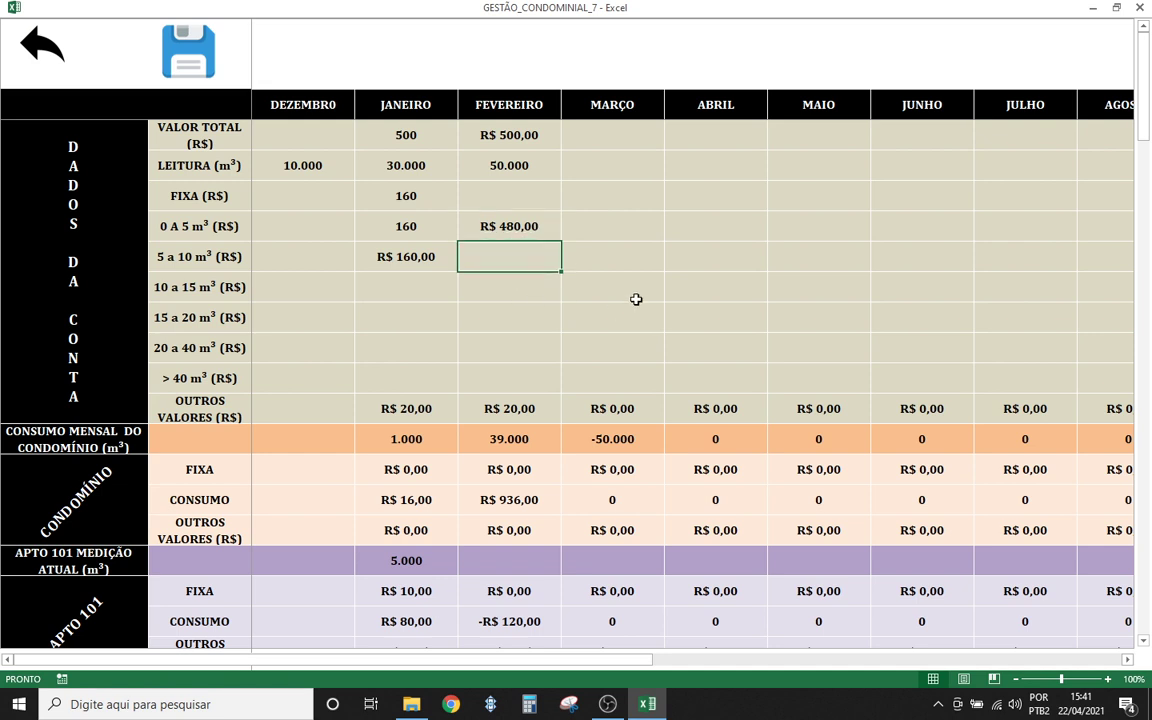
pyautogui.click(511, 165)
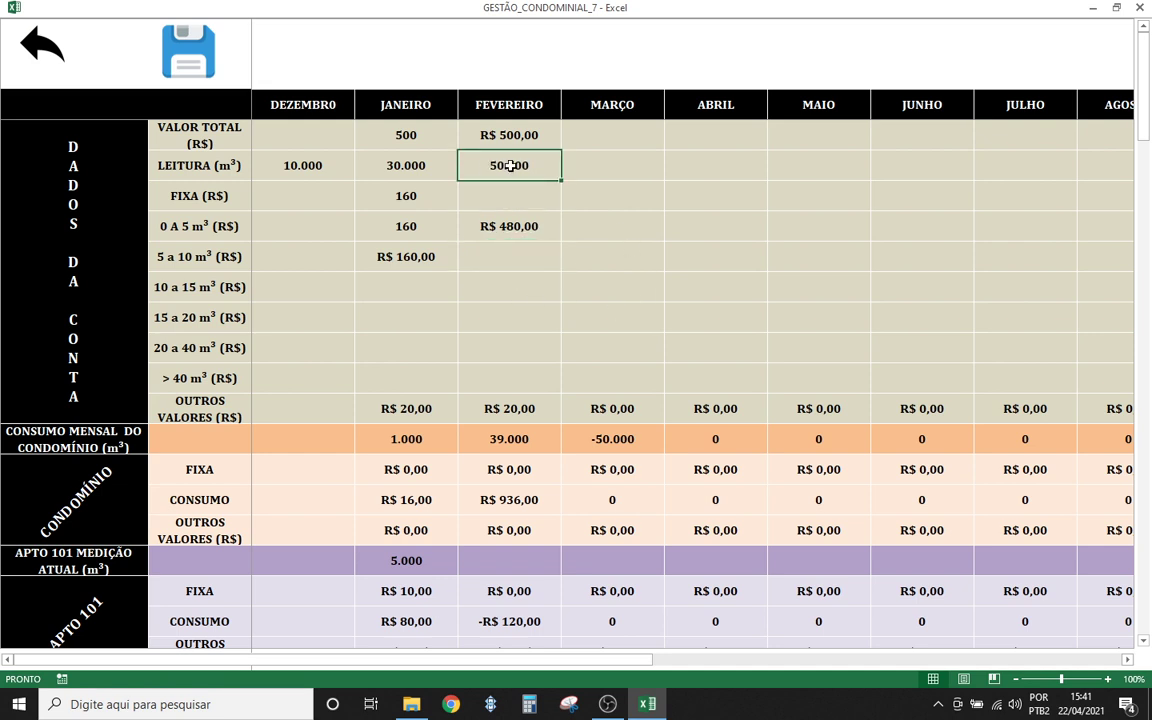
pyautogui.click(401, 165)
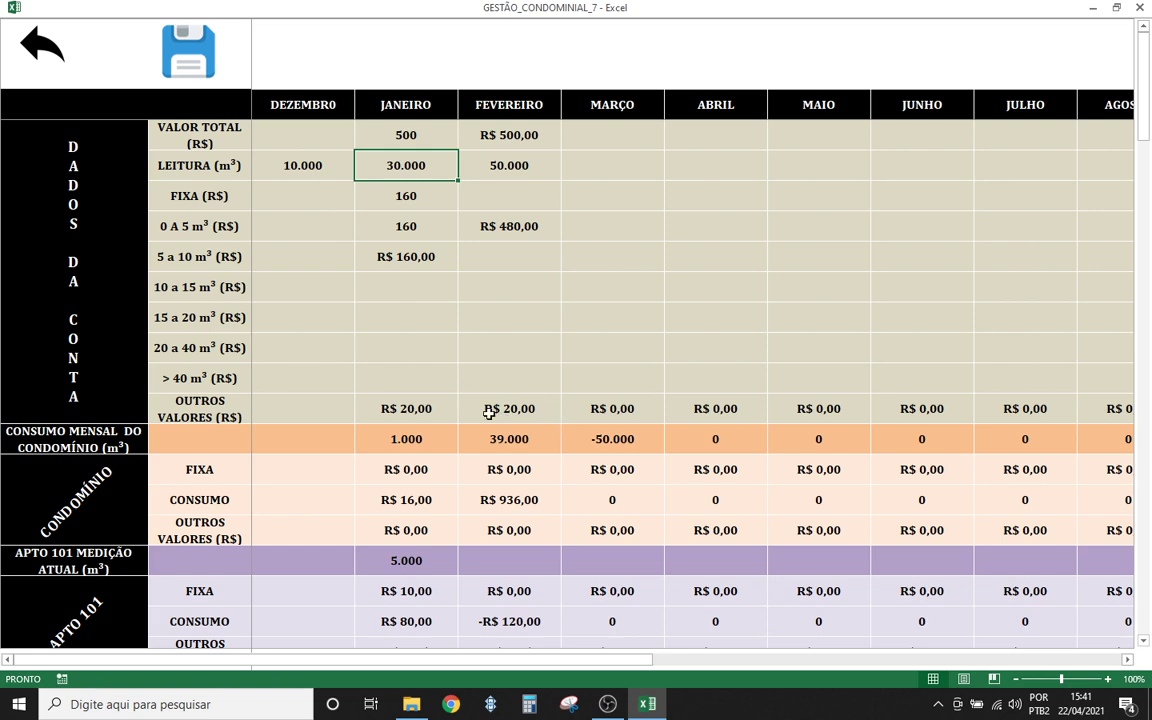
# - Enter 11.000 as apartment 101's February meter reading
pyautogui.scroll(-1, 505, 420)
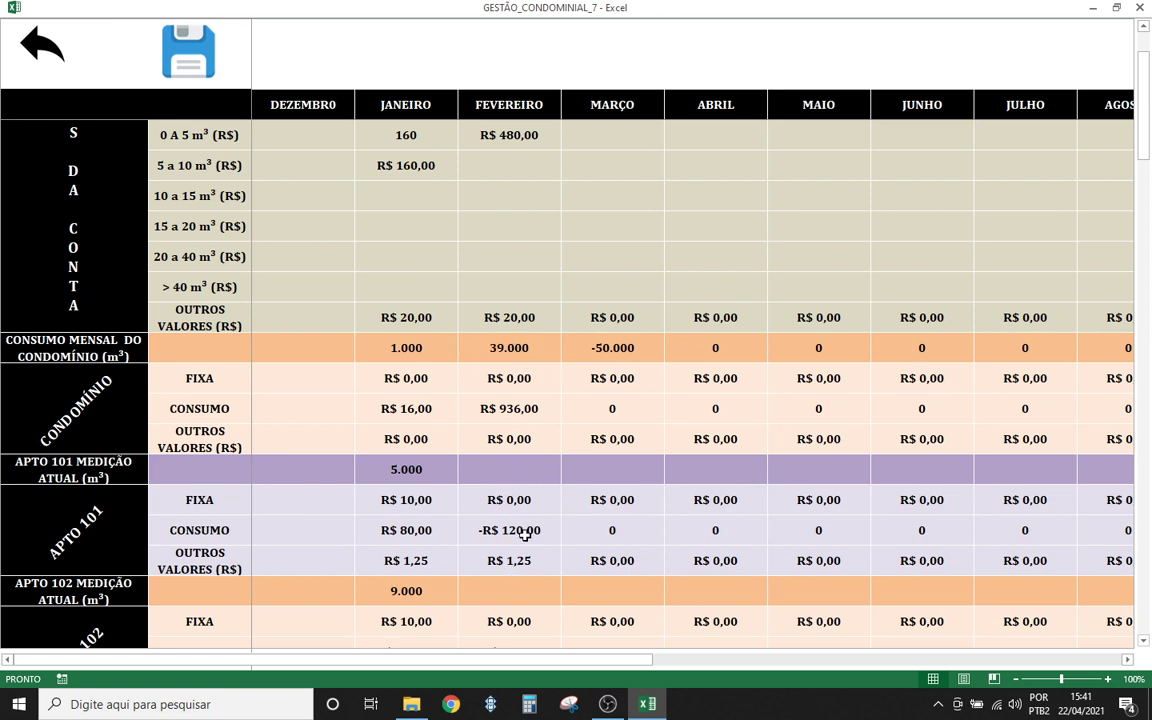
pyautogui.scroll(-1, 467, 500)
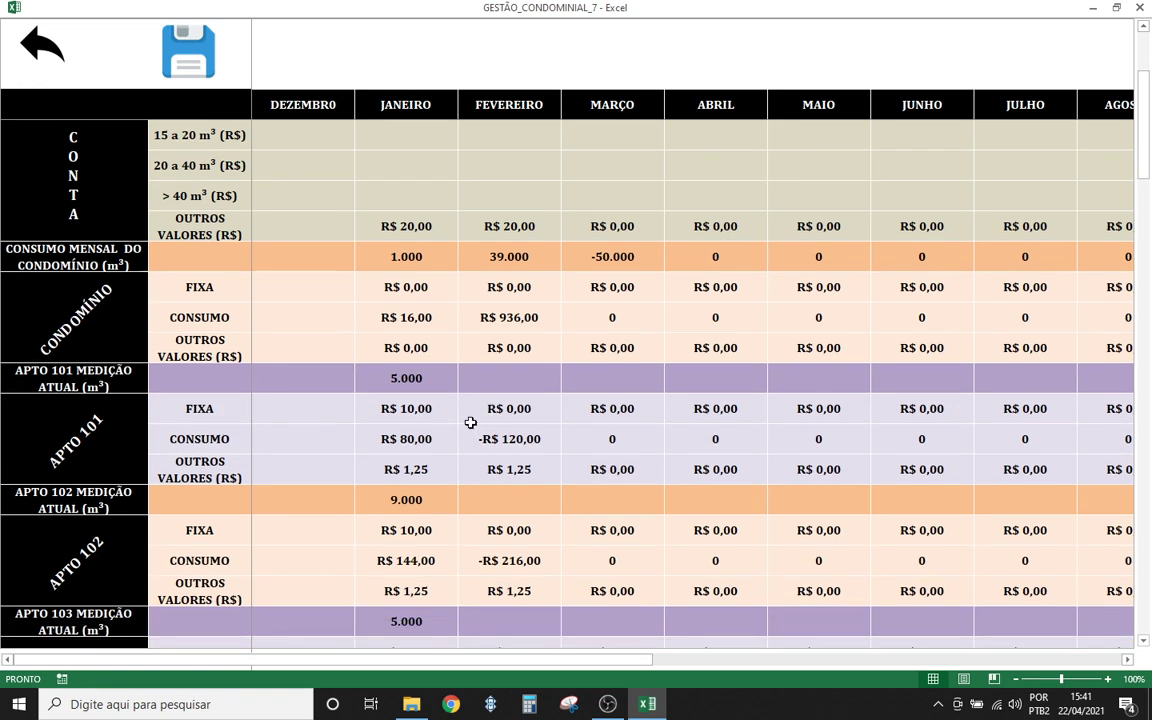
pyautogui.scroll(2, 469, 374)
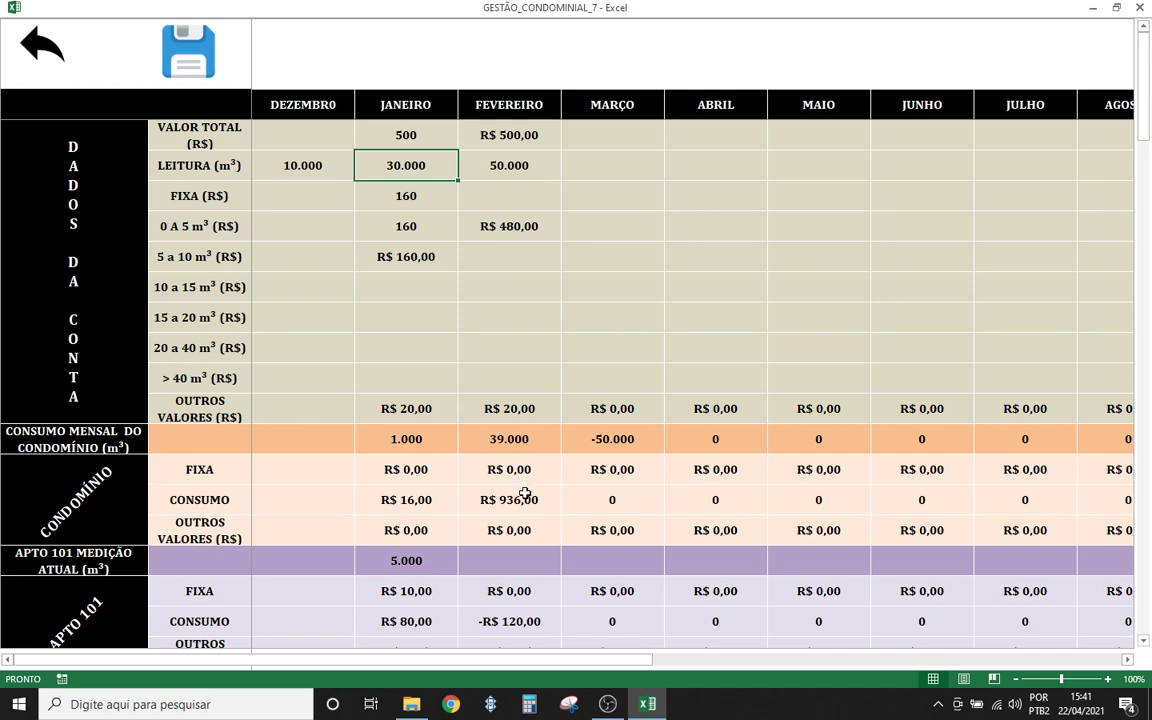
pyautogui.scroll(-2, 524, 494)
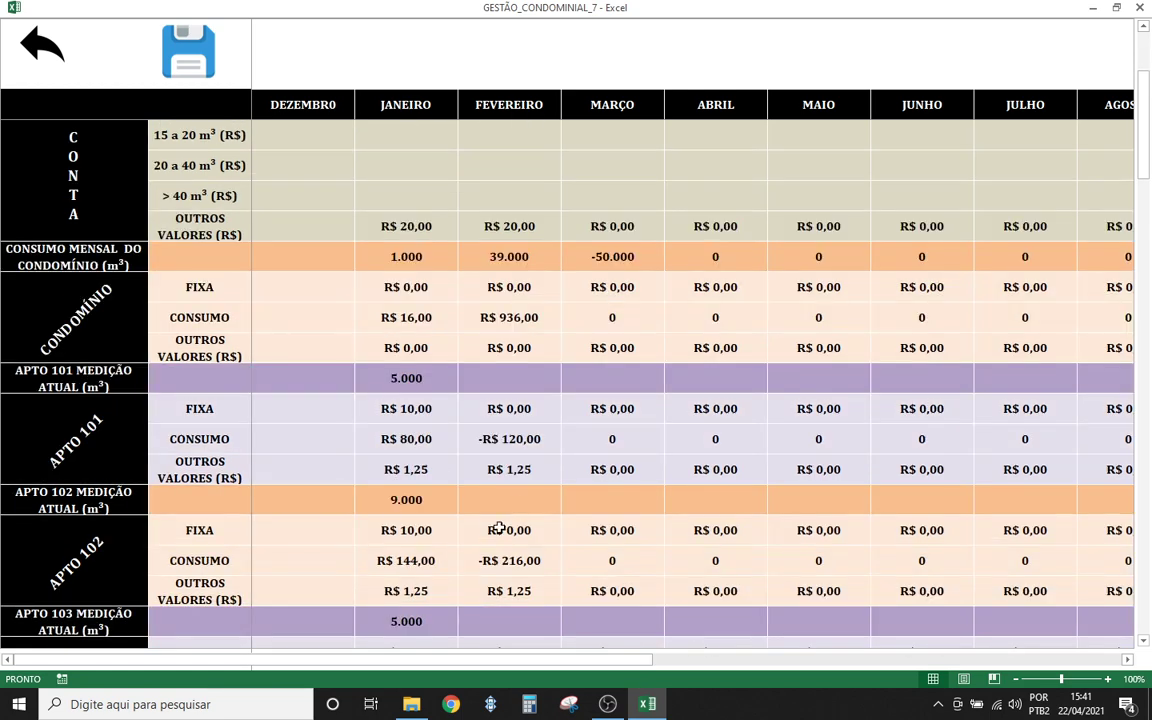
pyautogui.click(487, 380)
pyautogui.scroll(2, 486, 365)
pyautogui.scroll(-1, 476, 380)
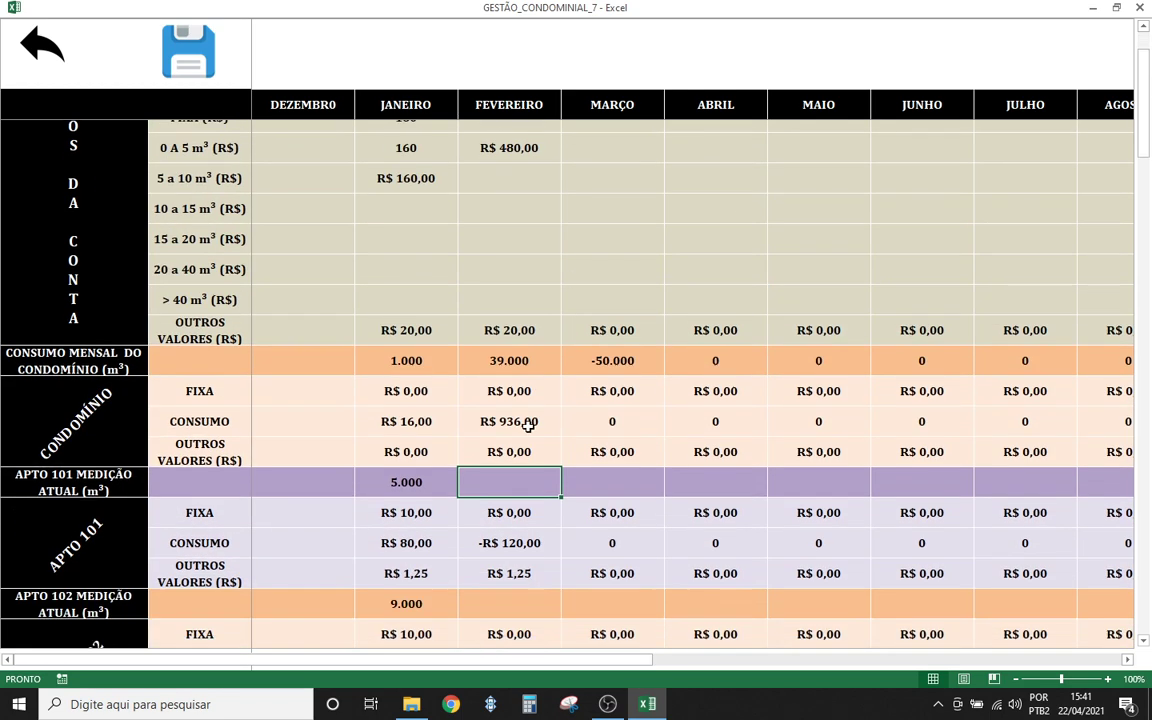
pyautogui.click(414, 471)
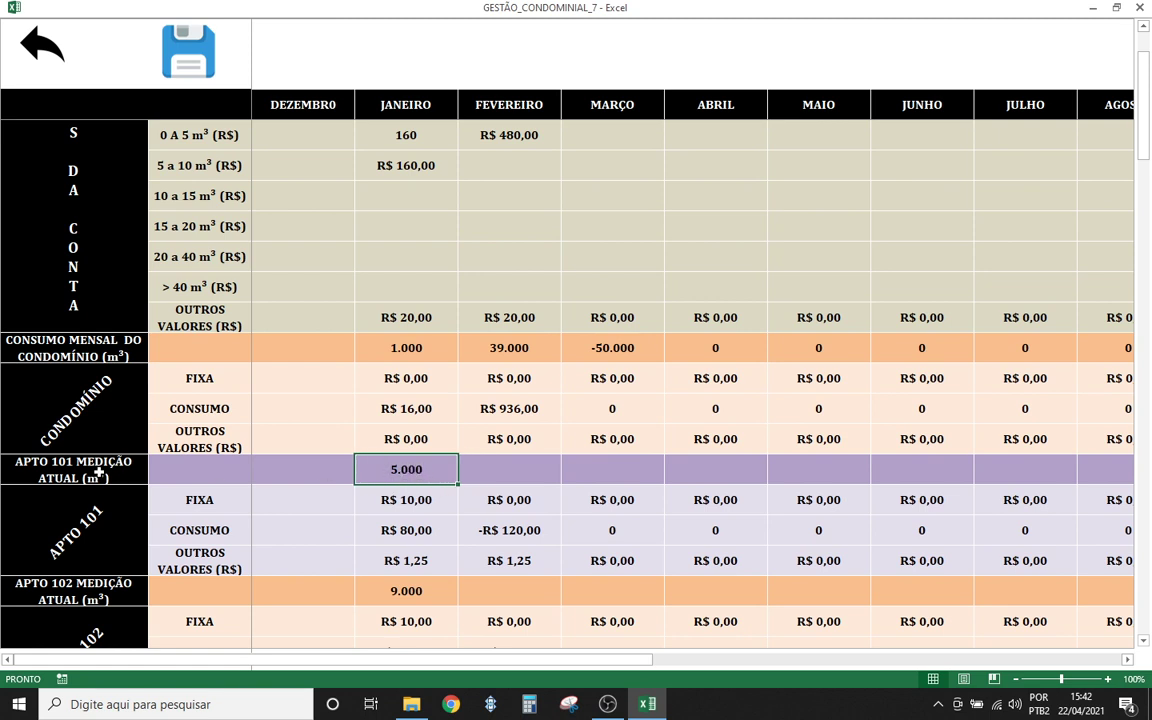
pyautogui.click(492, 471)
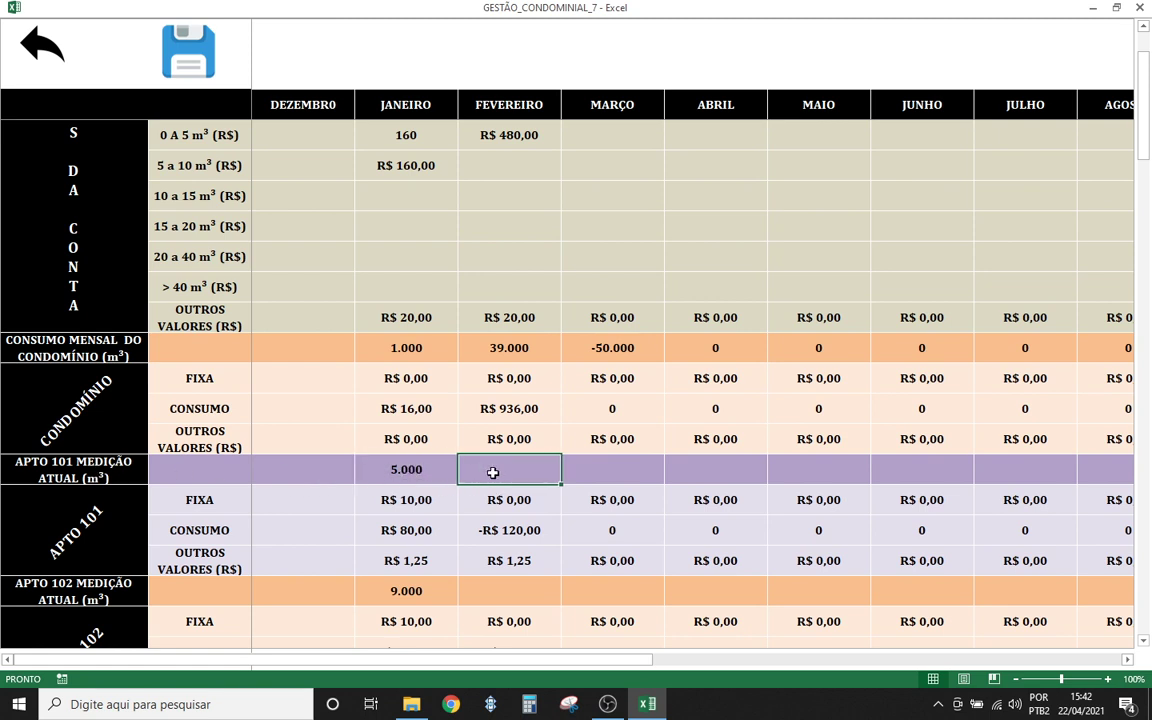
pyautogui.write('1100')
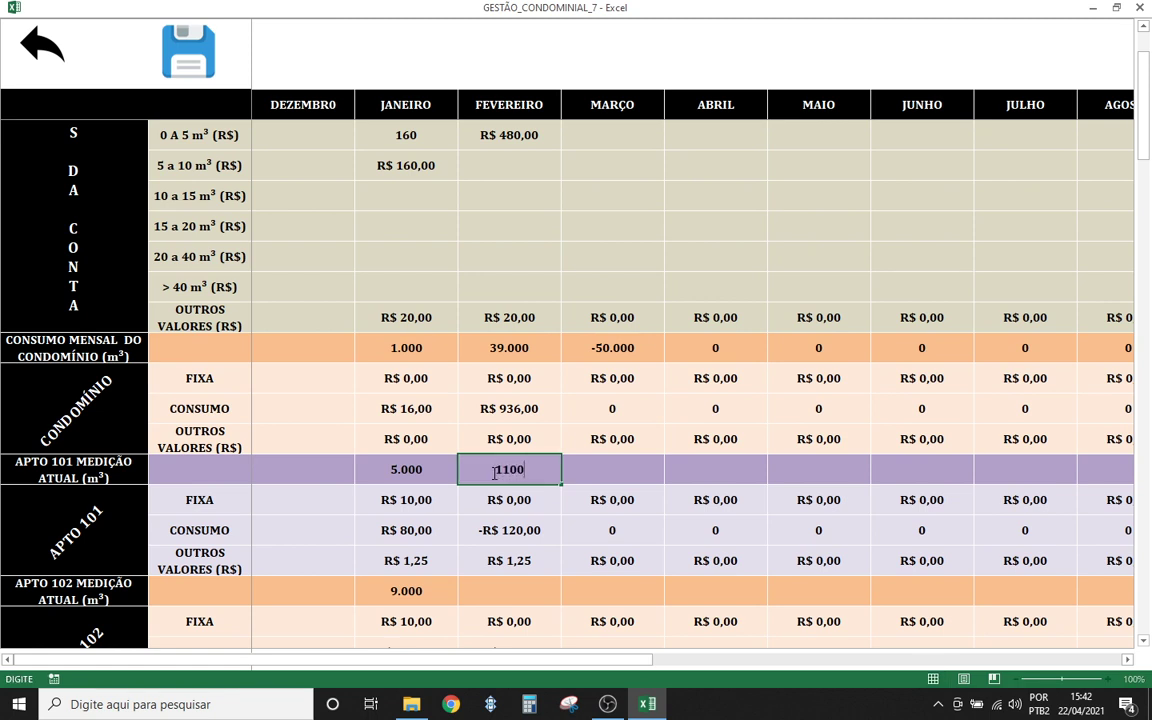
pyautogui.write('0')
pyautogui.click(554, 518)
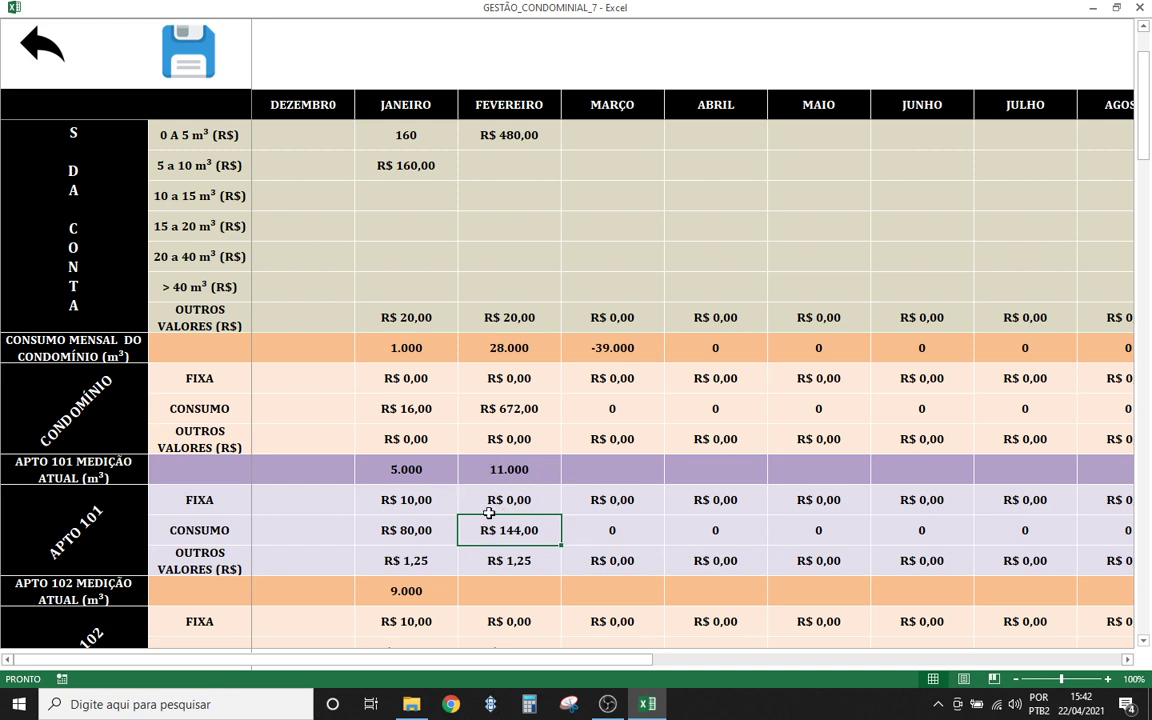
pyautogui.click(490, 469)
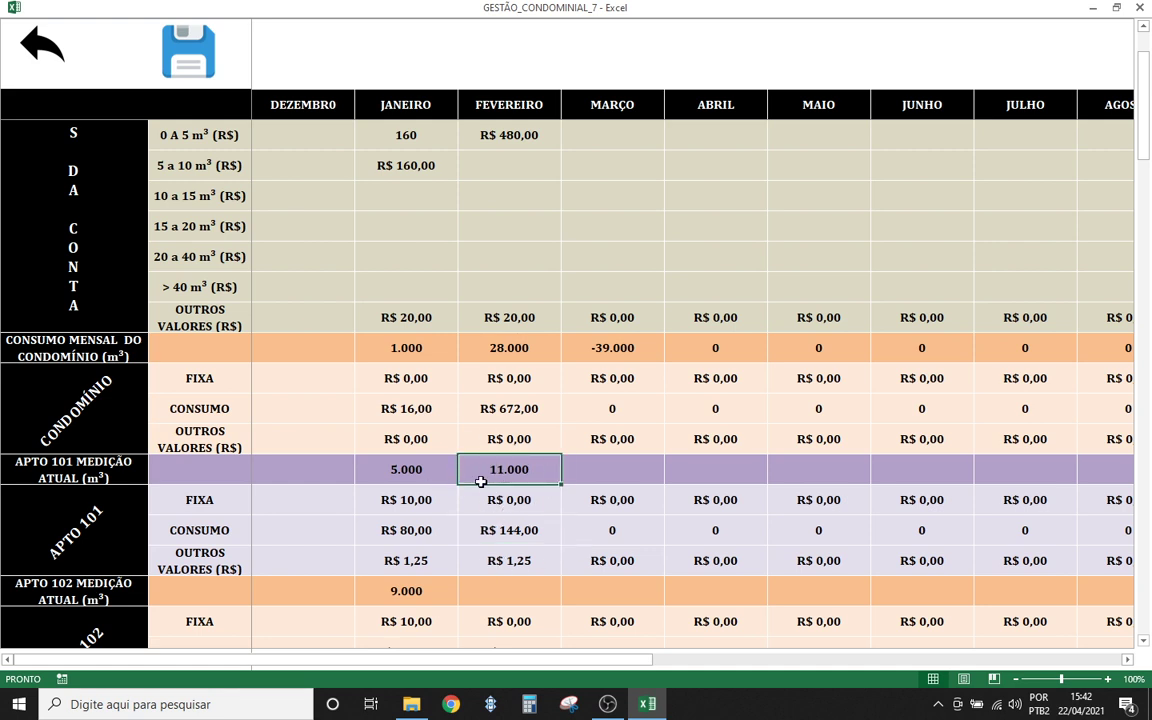
pyautogui.click(426, 478)
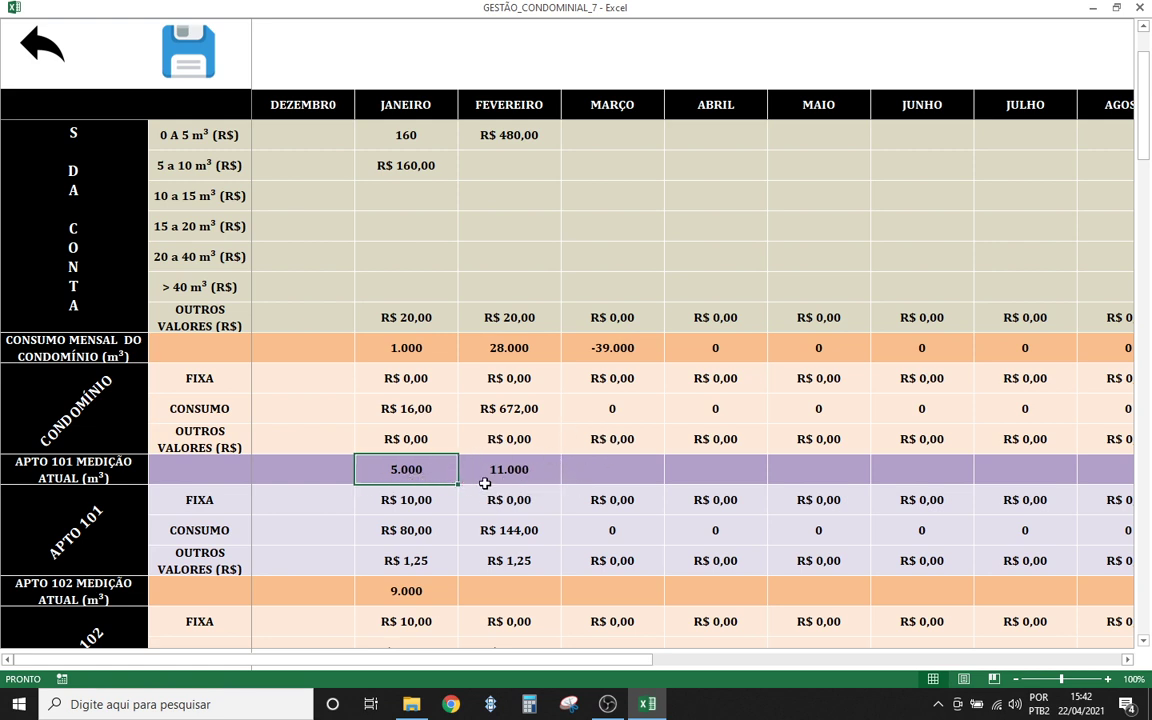
# - Record apartment 102's February reading of 17.000
pyautogui.scroll(-2, 484, 484)
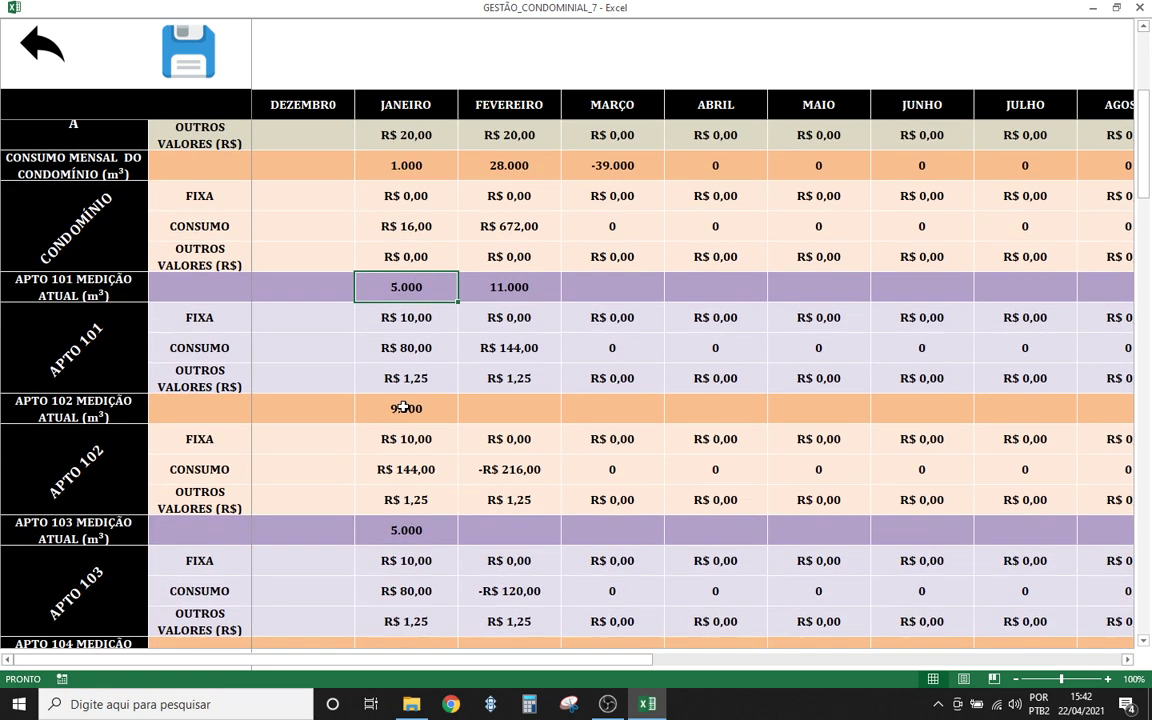
pyautogui.click(403, 408)
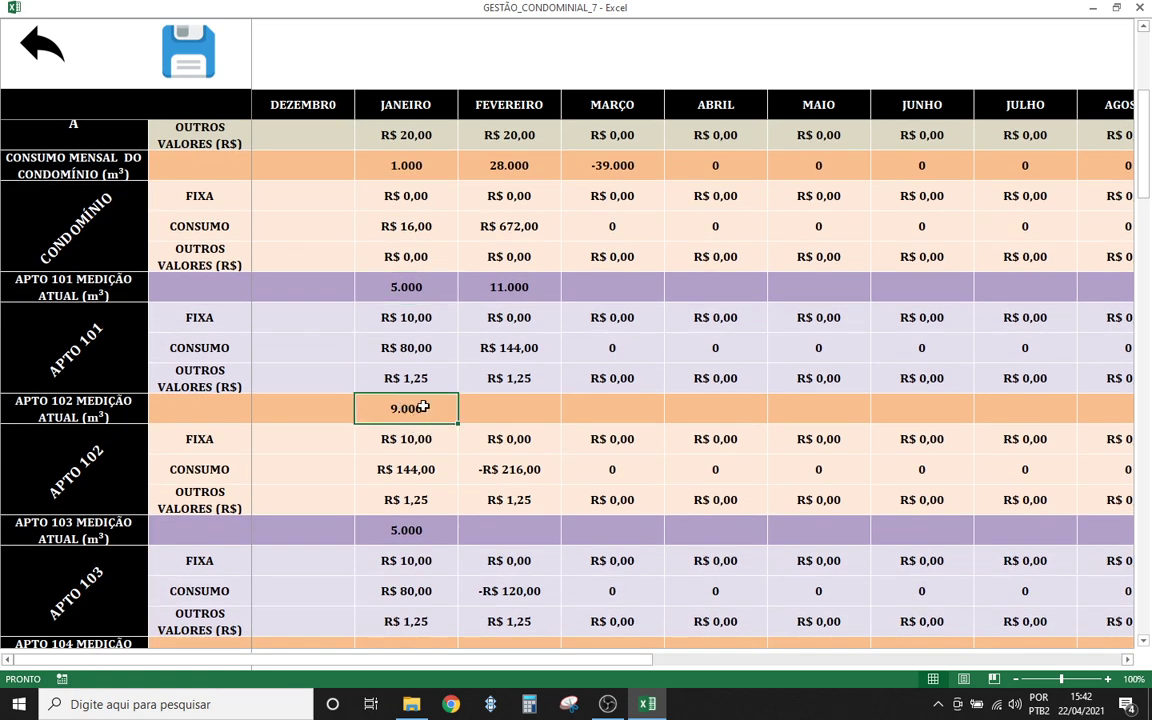
pyautogui.click(497, 408)
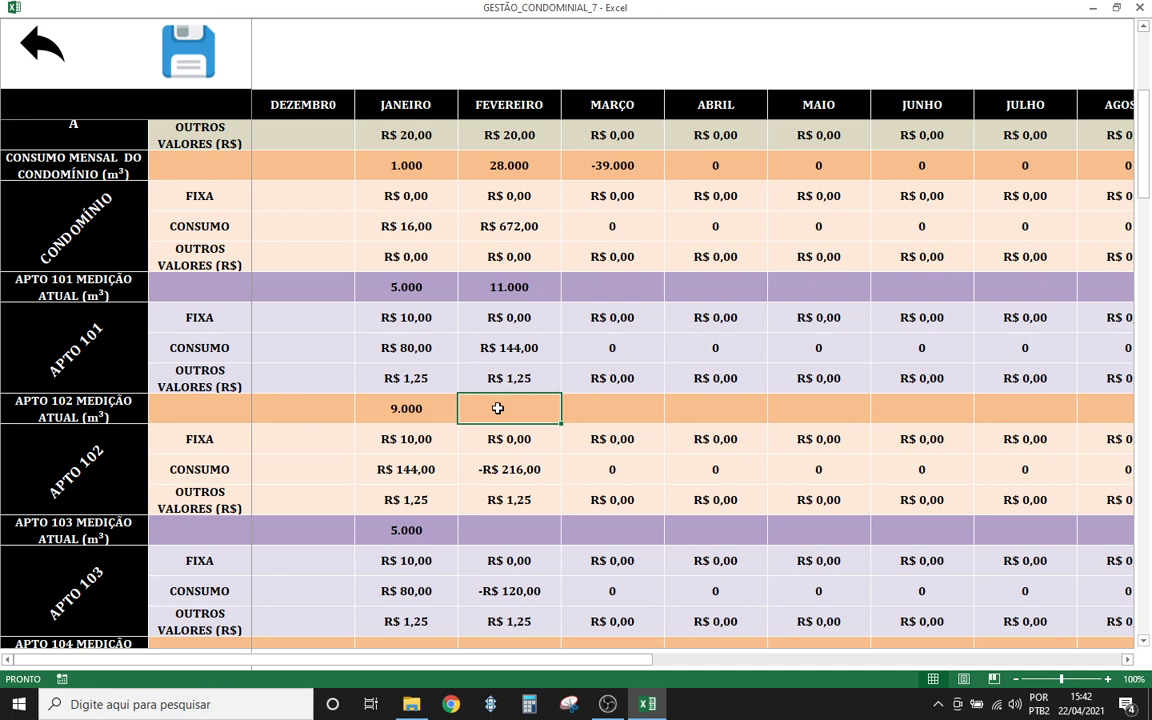
pyautogui.write('17000')
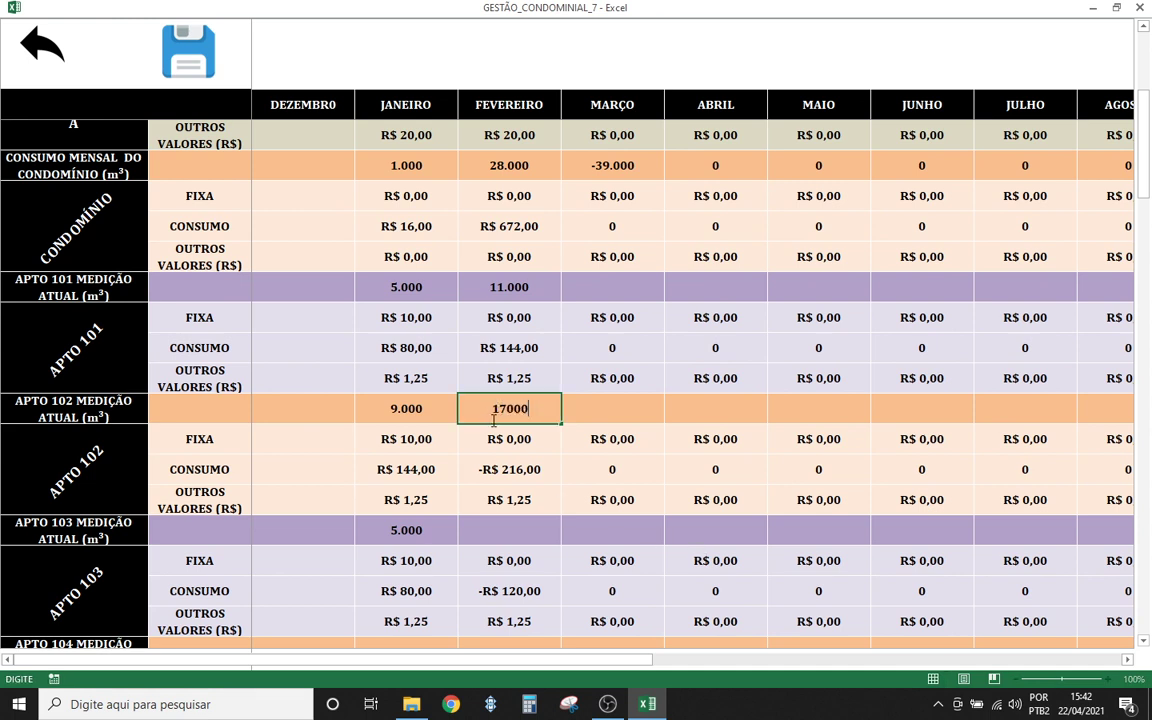
pyautogui.click(522, 440)
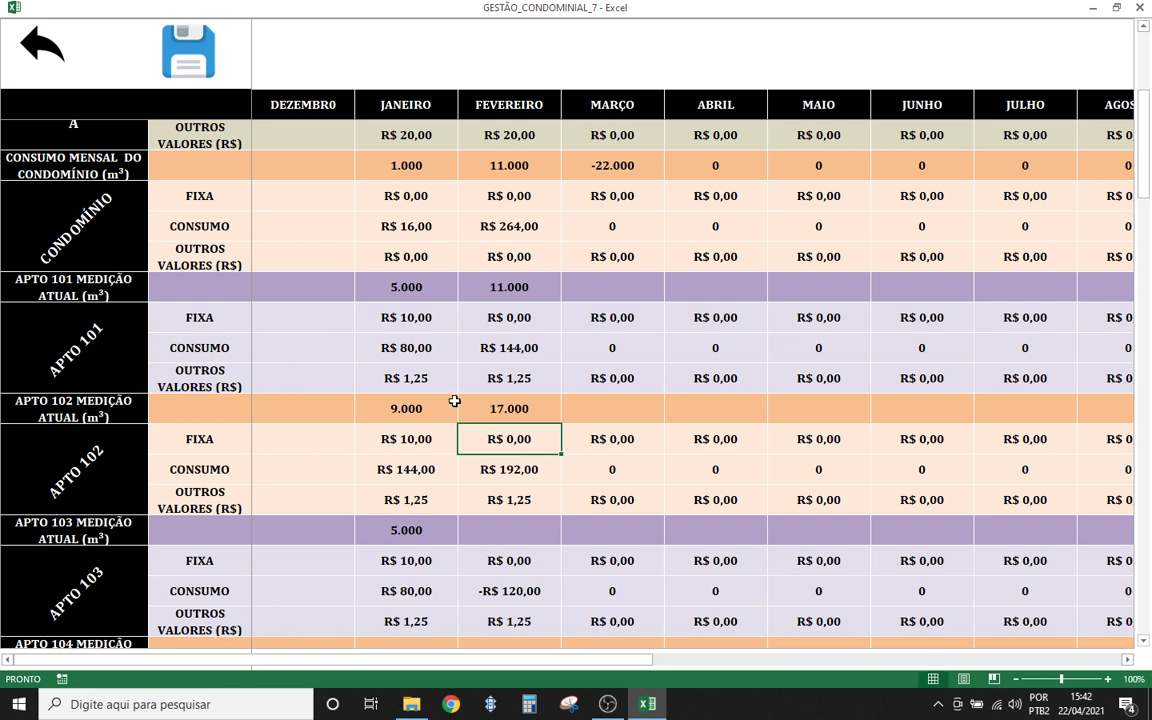
pyautogui.click(487, 408)
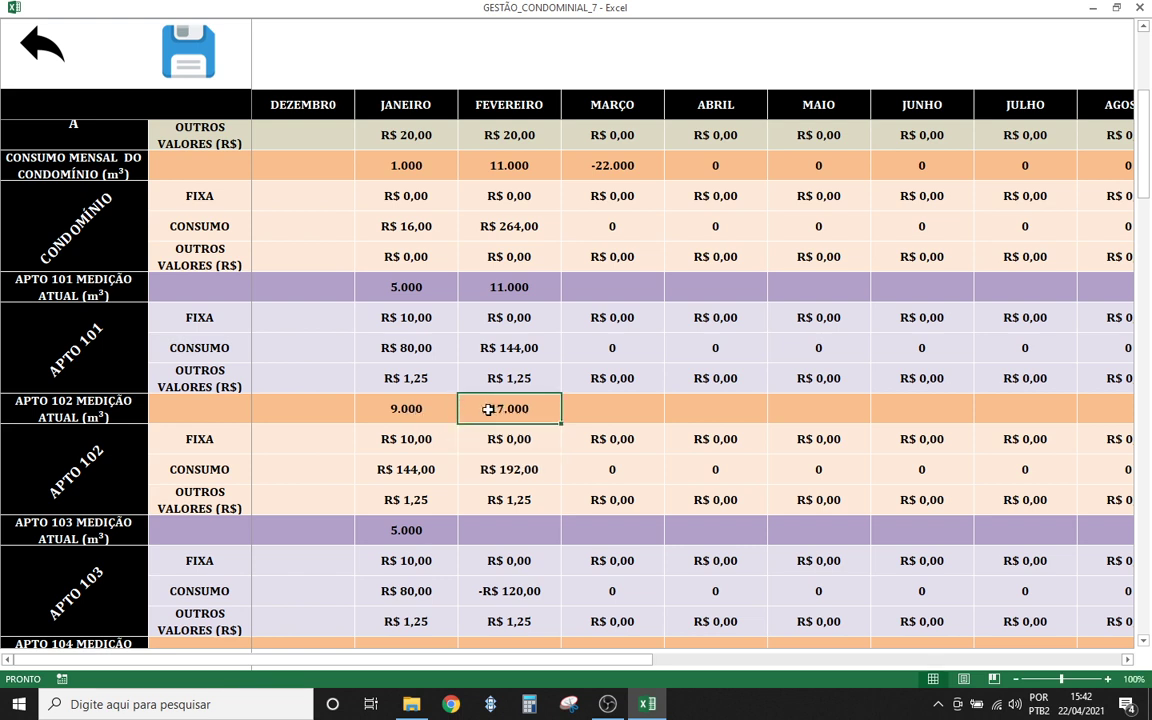
pyautogui.click(511, 290)
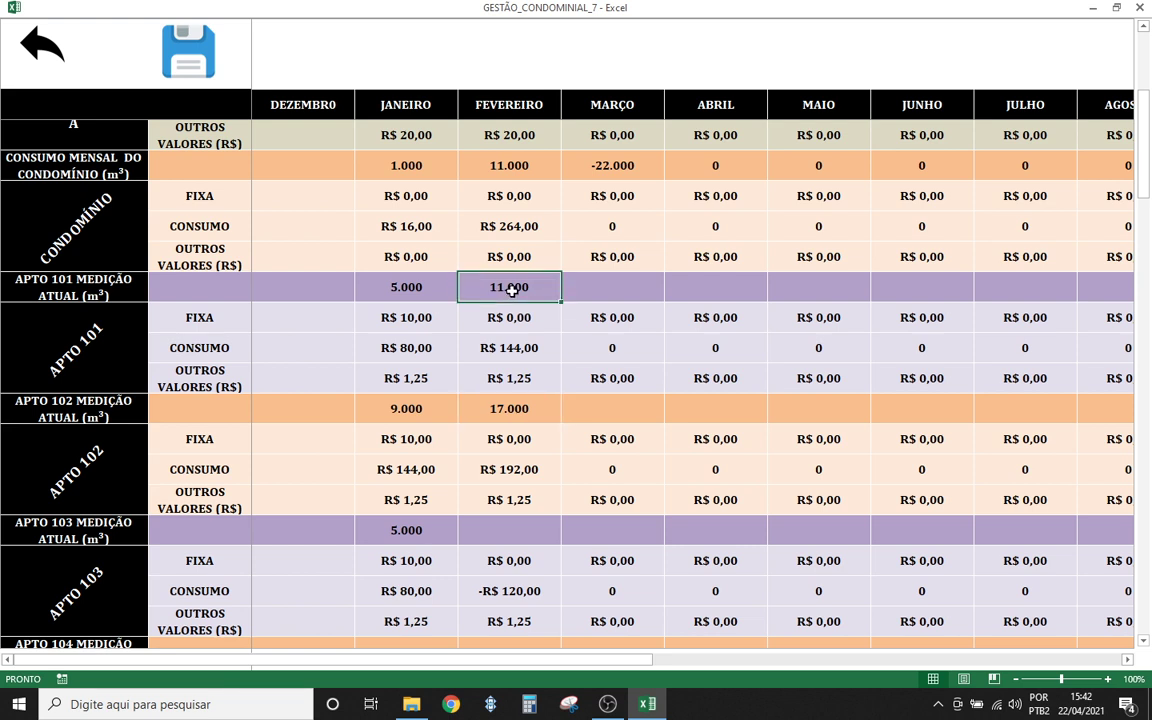
# - Record apartment 103's February reading of 10.000
pyautogui.click(505, 406)
pyautogui.click(484, 529)
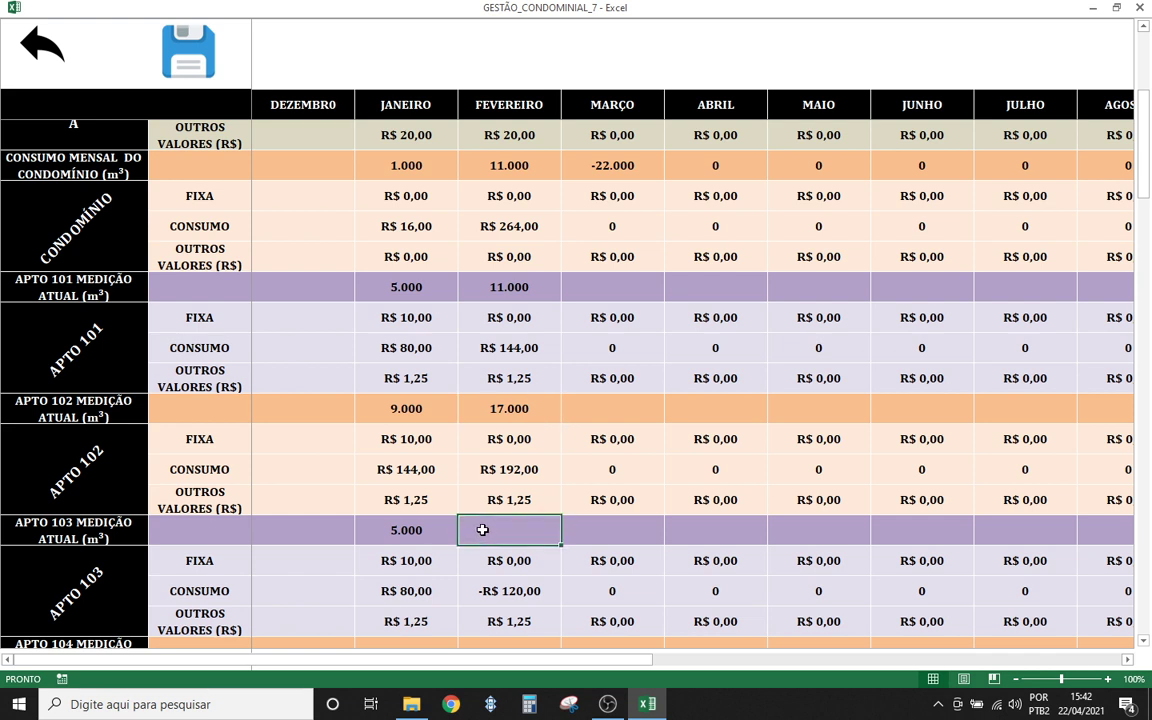
pyautogui.write('10000')
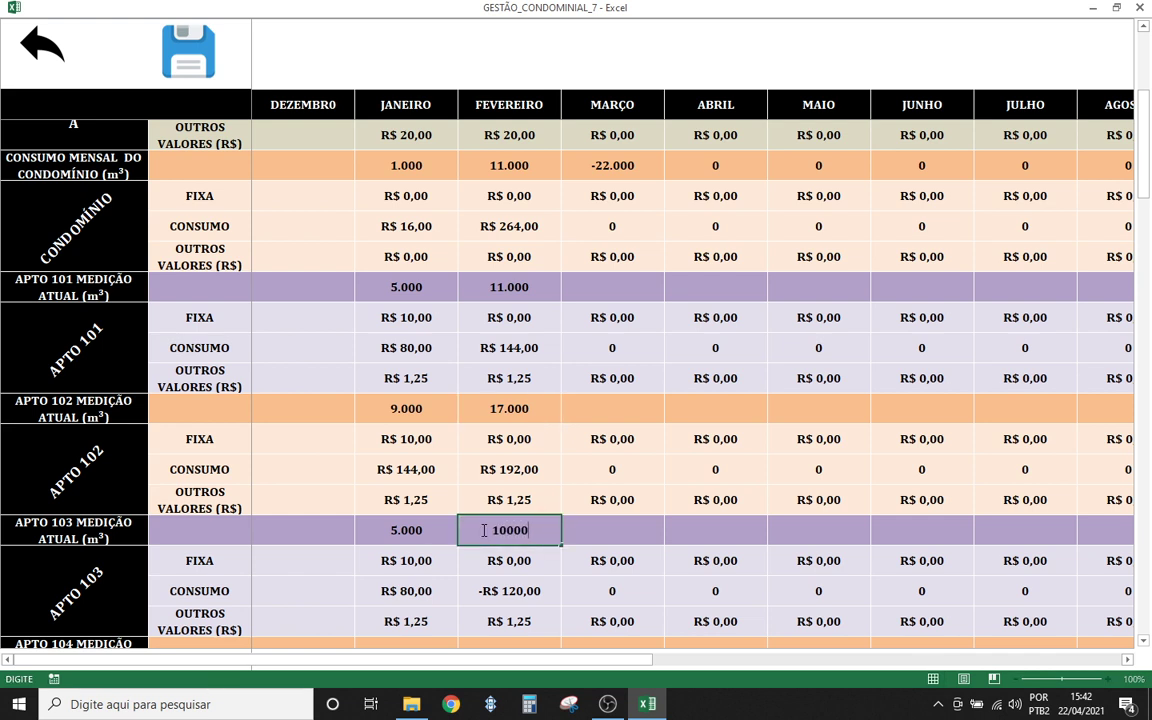
pyautogui.press('Return')
pyautogui.scroll(3, 527, 480)
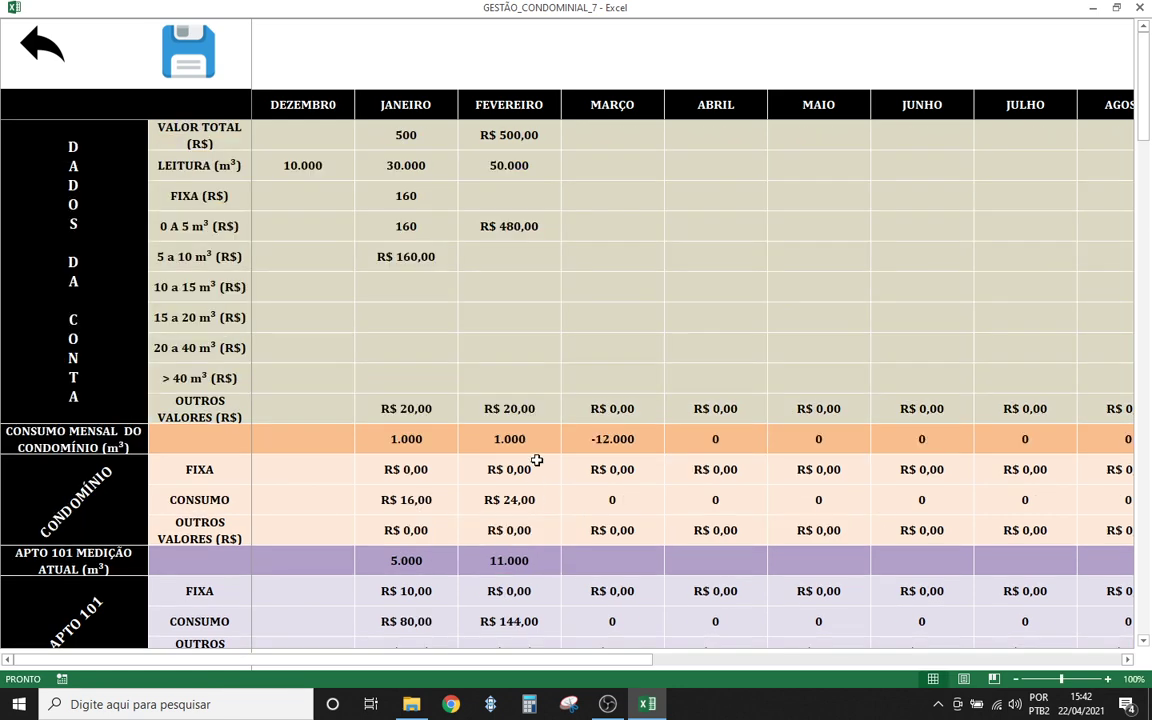
pyautogui.scroll(-3, 471, 473)
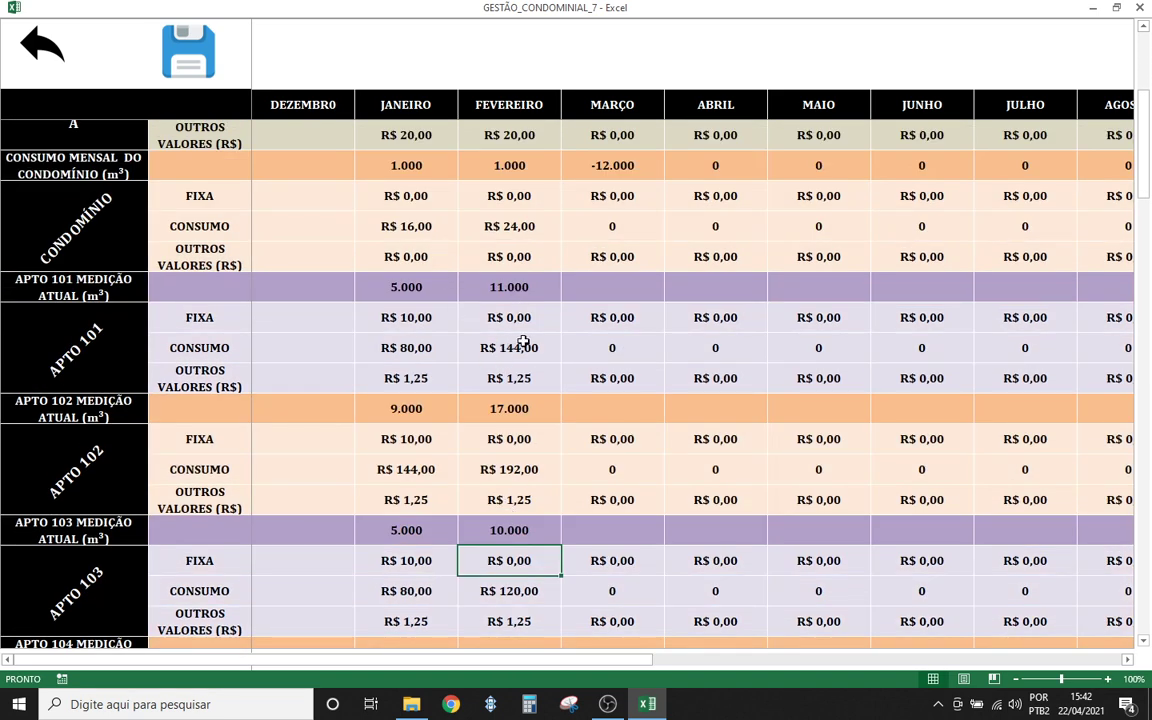
pyautogui.click(506, 310)
pyautogui.click(509, 287)
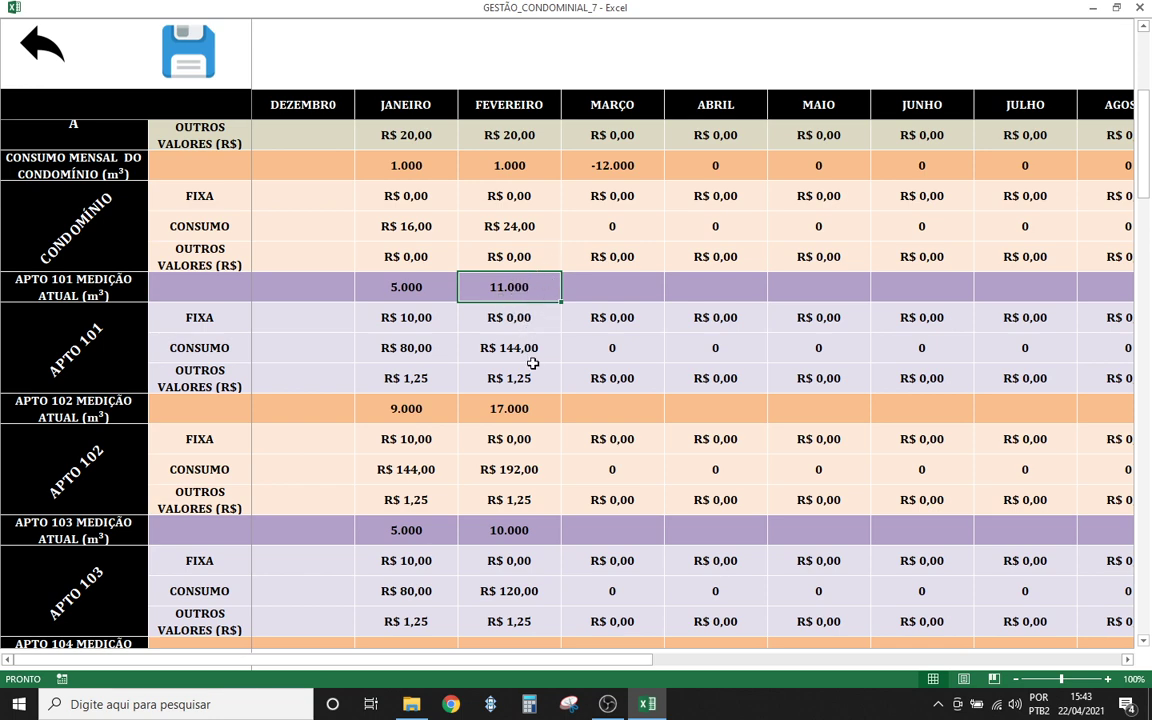
pyautogui.scroll(1, 533, 363)
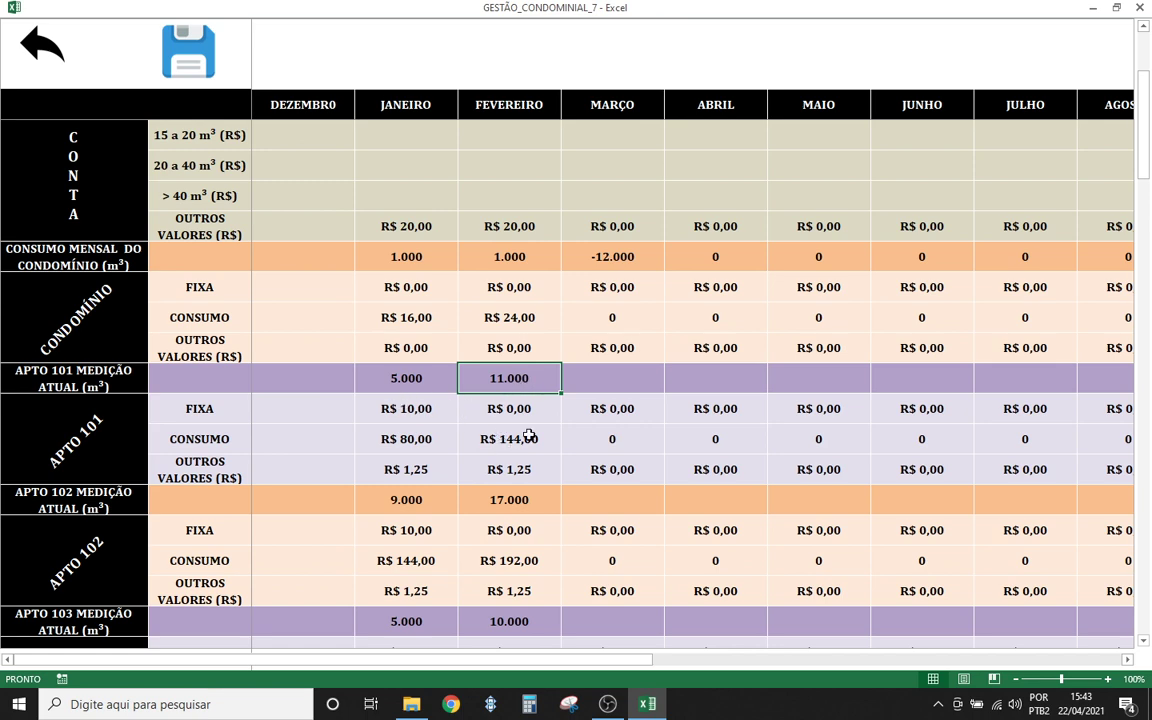
pyautogui.scroll(1, 510, 440)
pyautogui.scroll(-1, 510, 425)
pyautogui.scroll(1, 505, 420)
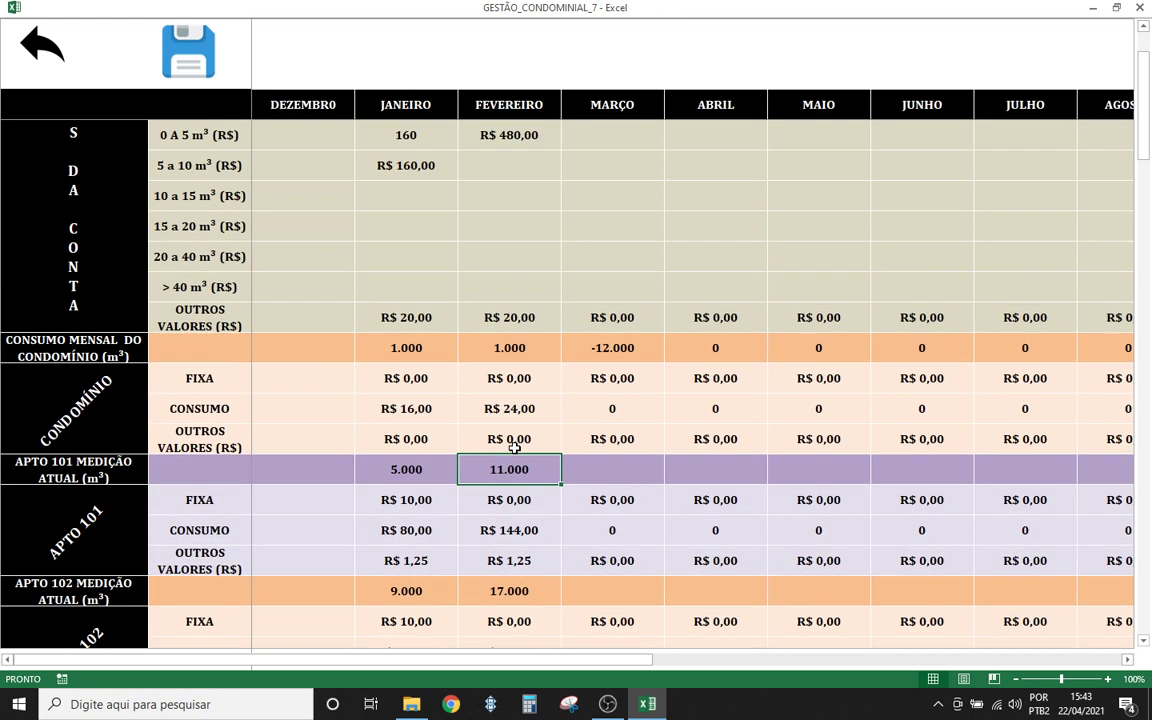
pyautogui.scroll(-1, 514, 442)
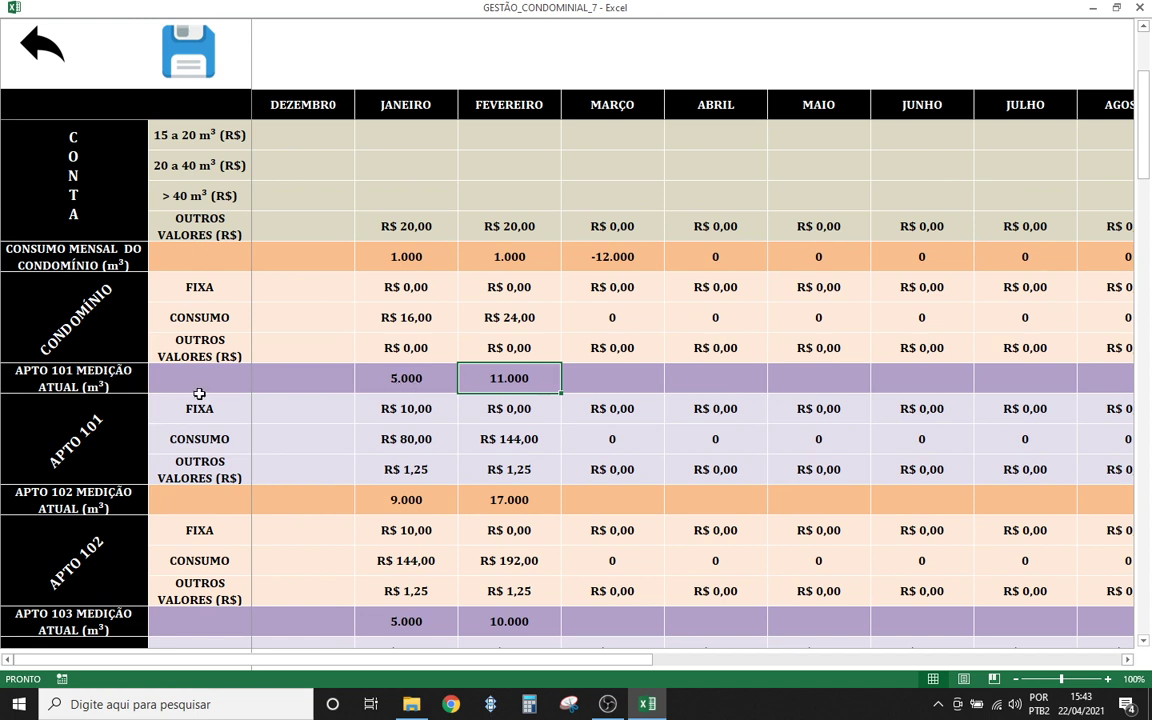
pyautogui.click(506, 404)
pyautogui.click(498, 381)
pyautogui.click(386, 381)
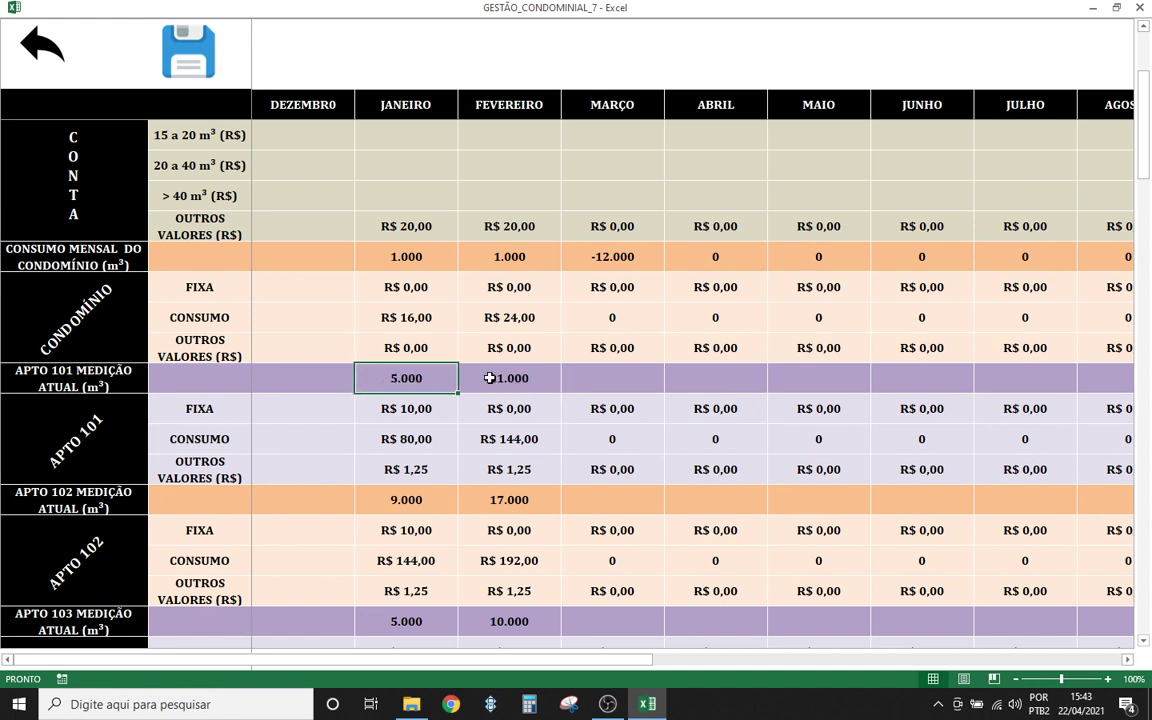
pyautogui.press('Right')
pyautogui.click(440, 382)
pyautogui.click(512, 378)
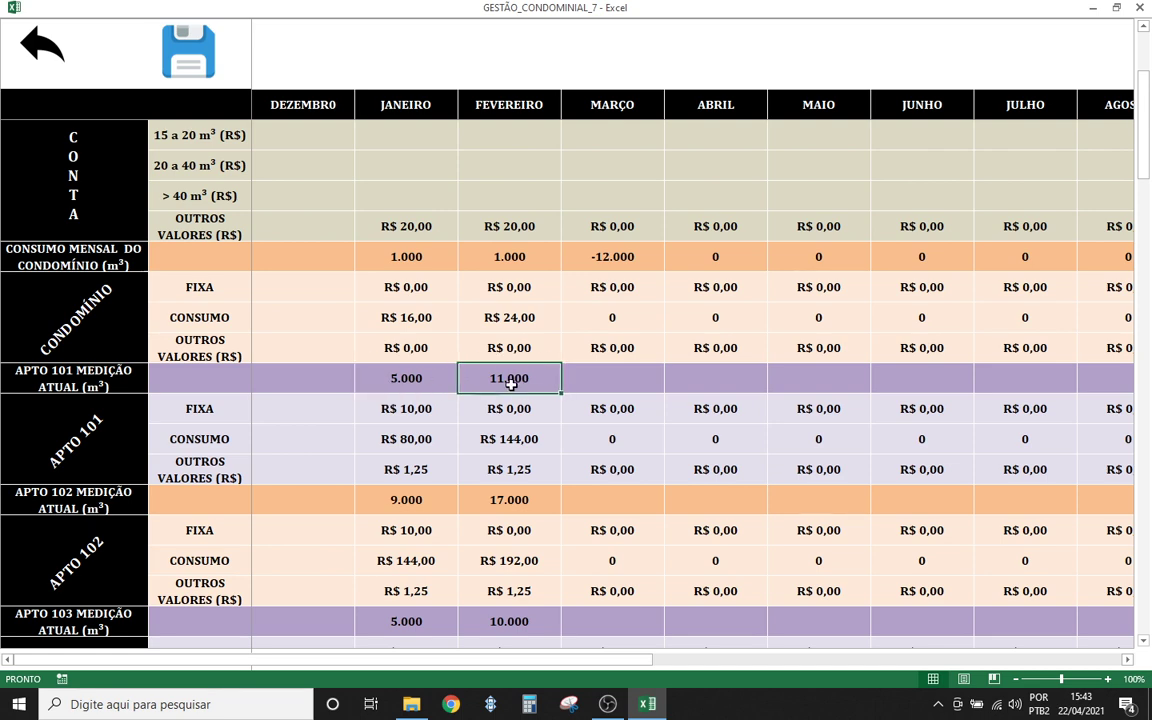
pyautogui.scroll(2, 500, 400)
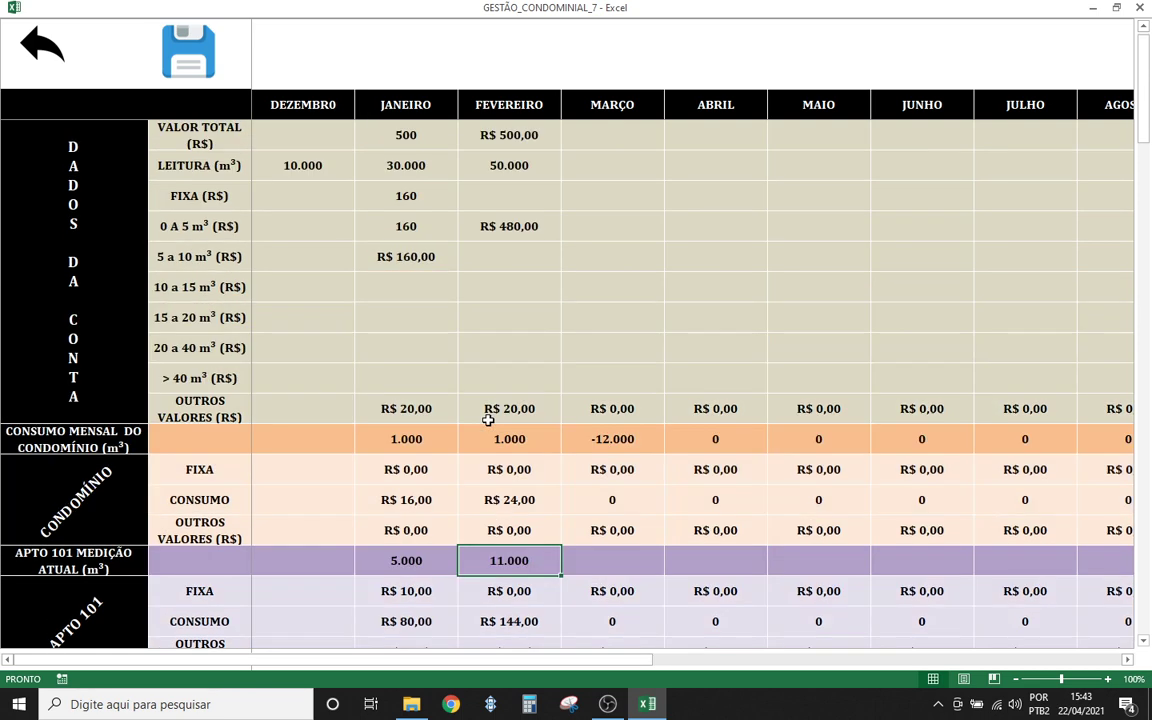
pyautogui.click(515, 162)
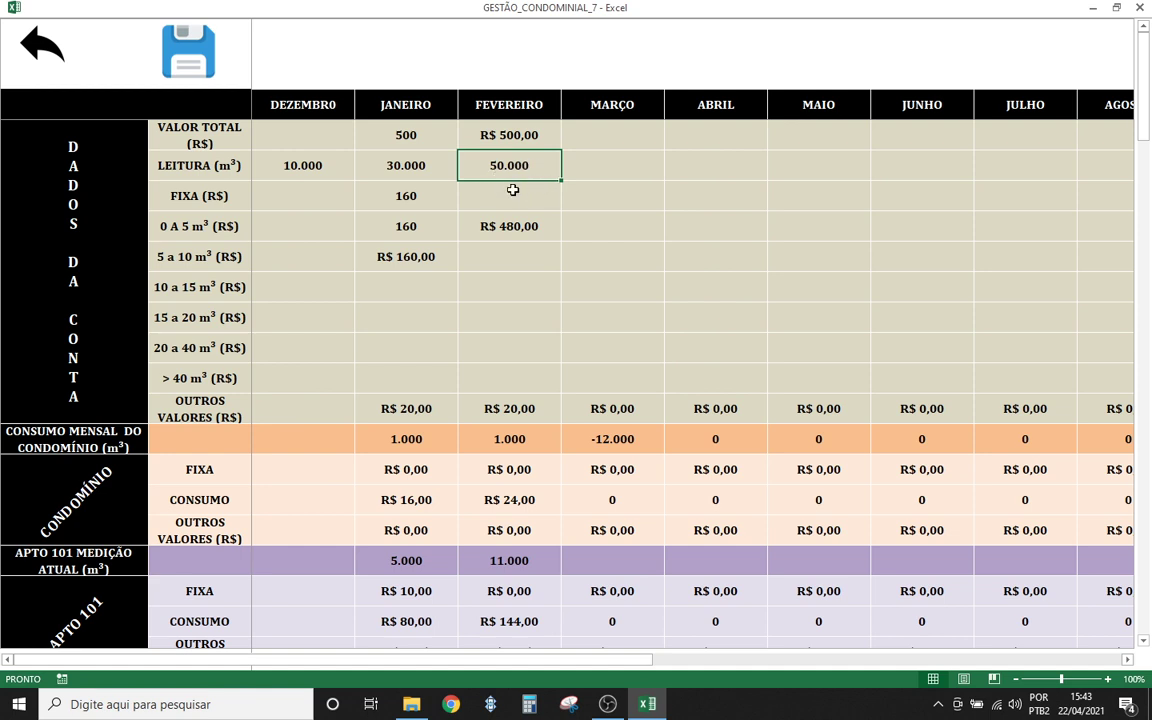
pyautogui.click(392, 172)
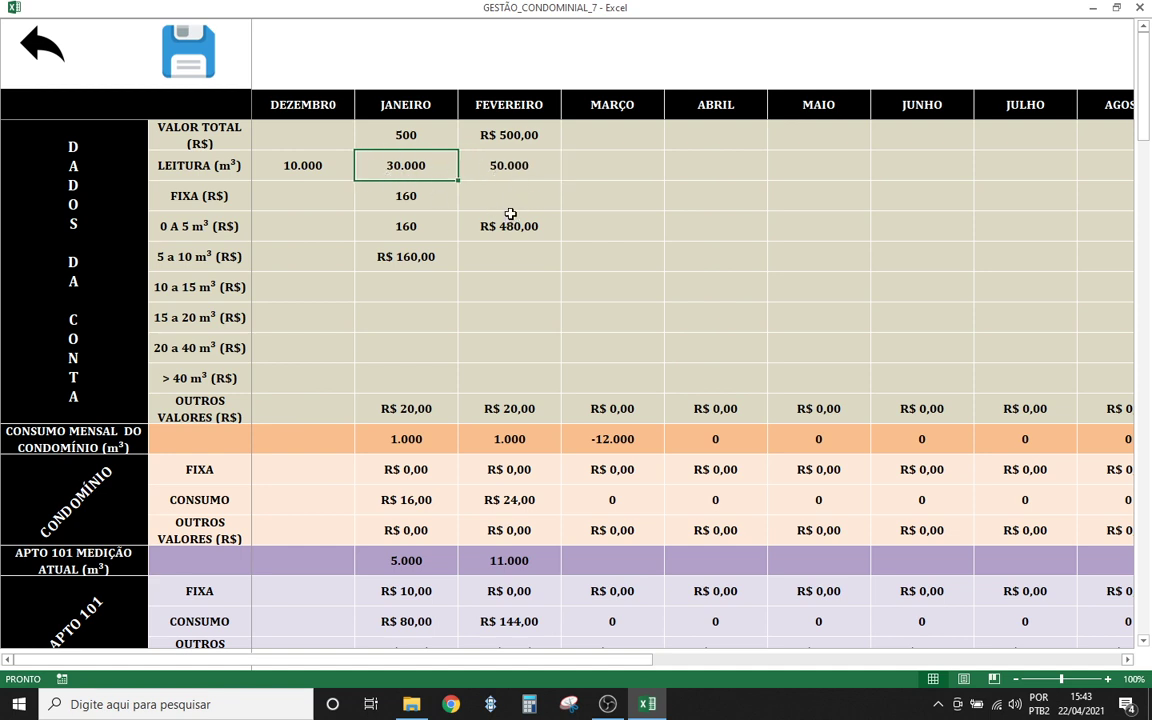
pyautogui.click(509, 562)
pyautogui.click(404, 561)
pyautogui.click(507, 558)
pyautogui.click(393, 561)
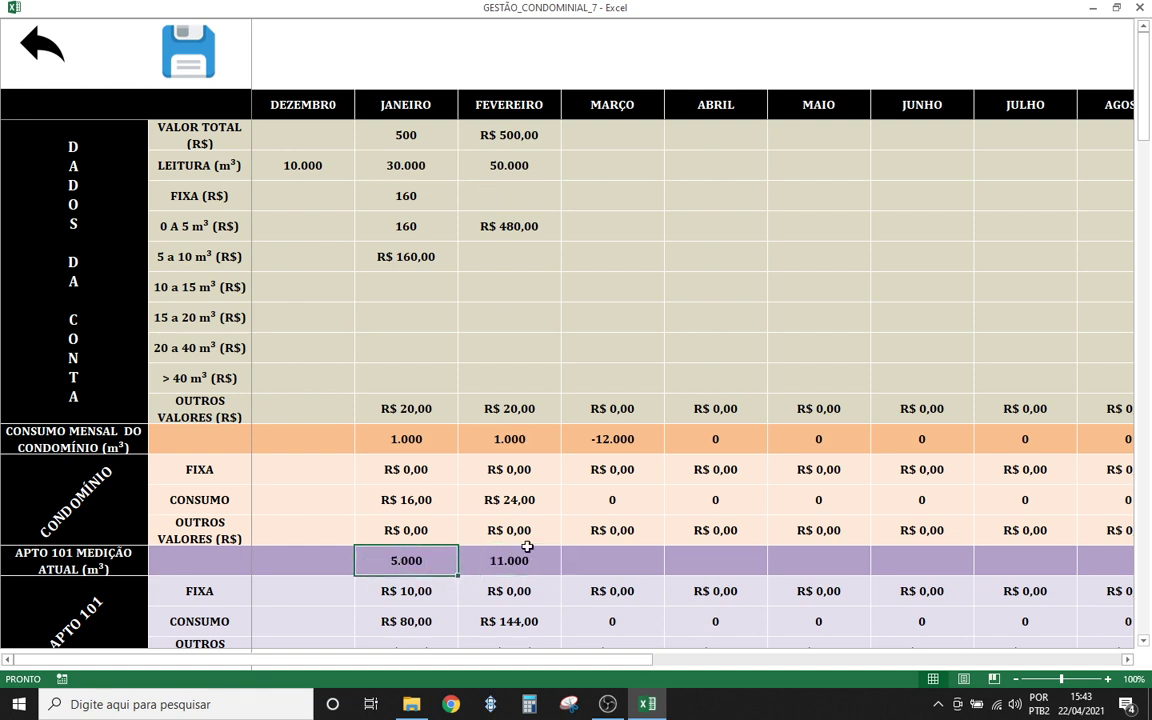
pyautogui.click(510, 561)
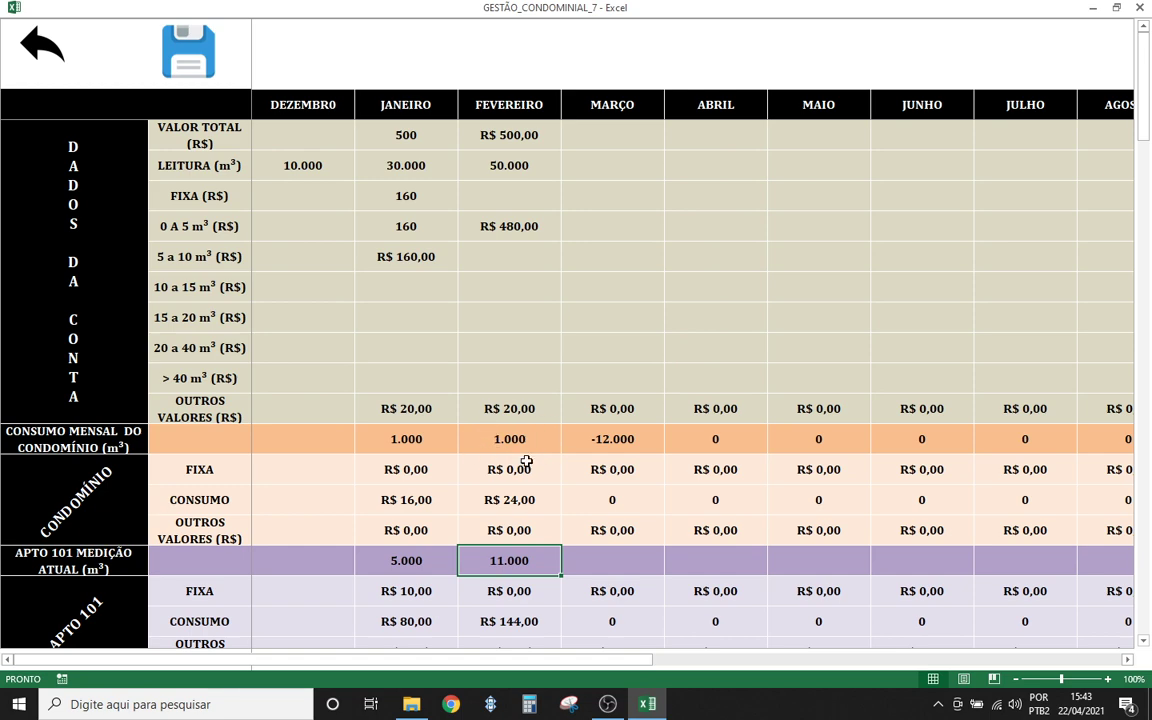
pyautogui.scroll(-4, 524, 470)
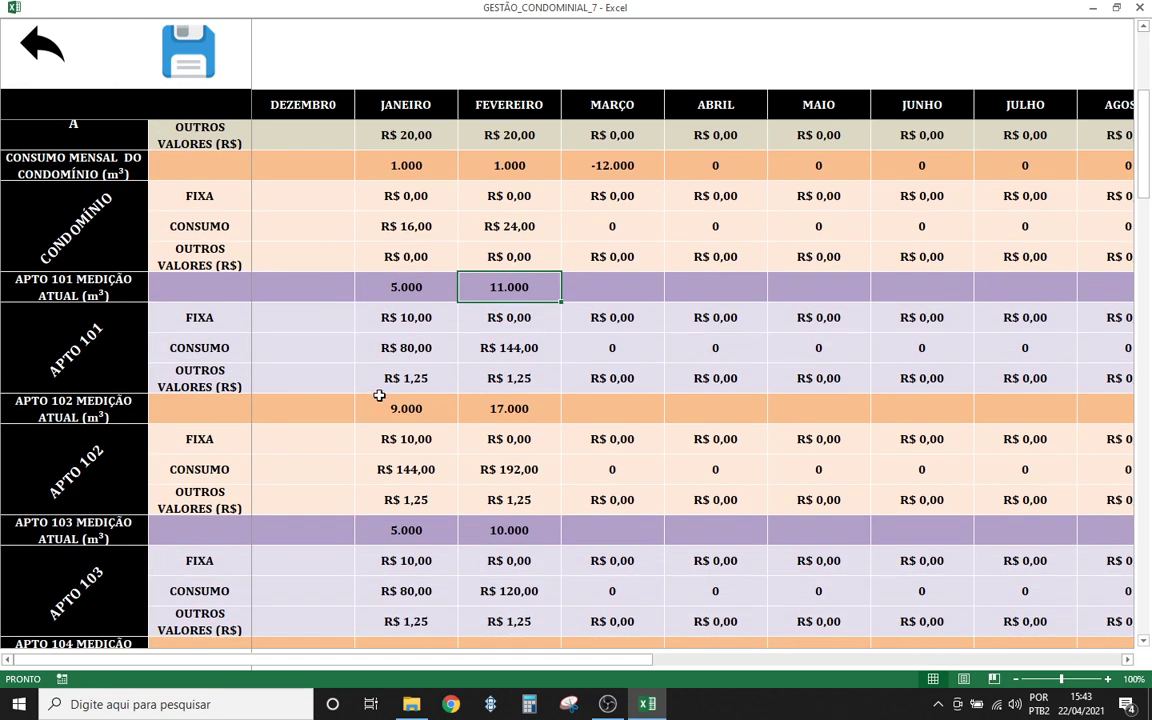
pyautogui.scroll(-1, 400, 460)
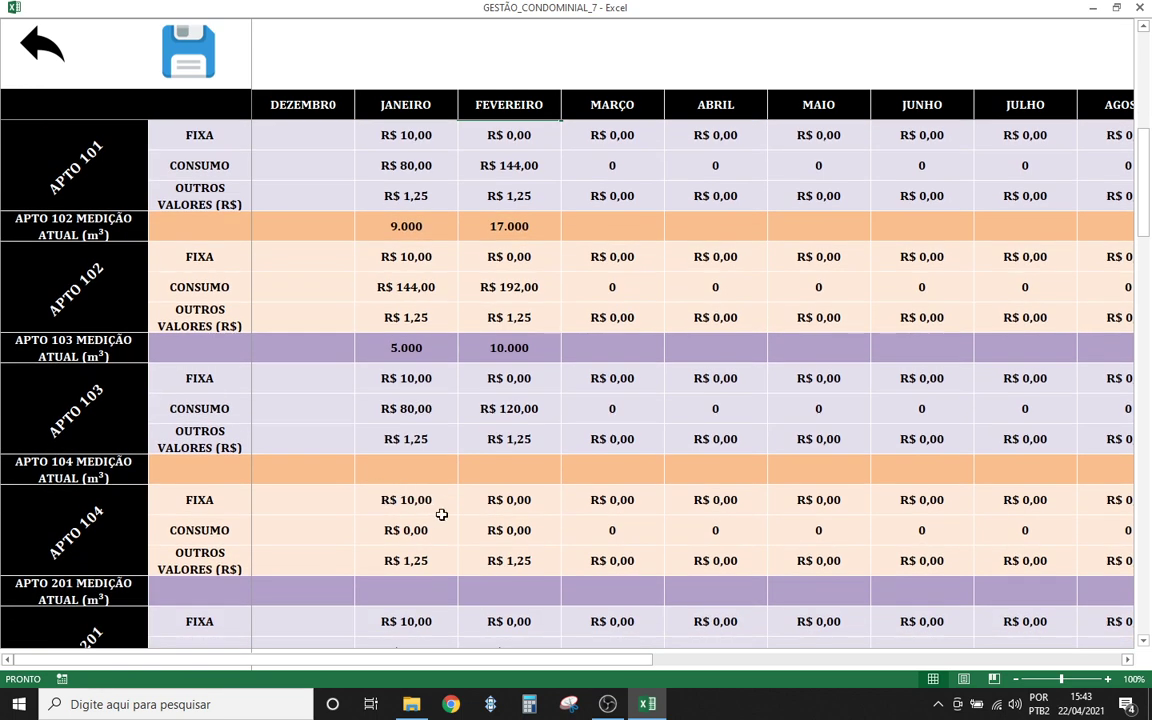
# - Enter 10.322 as apartment 104's January meter reading, correcting a mistyped digit
pyautogui.click(398, 470)
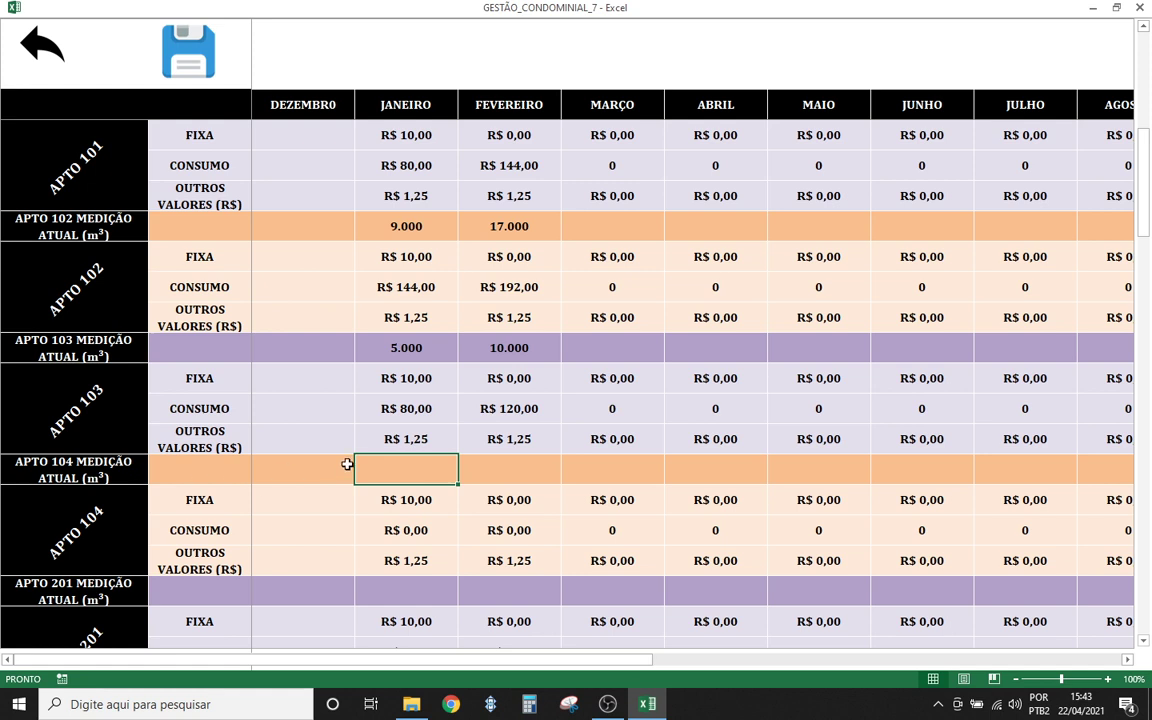
pyautogui.write('10325')
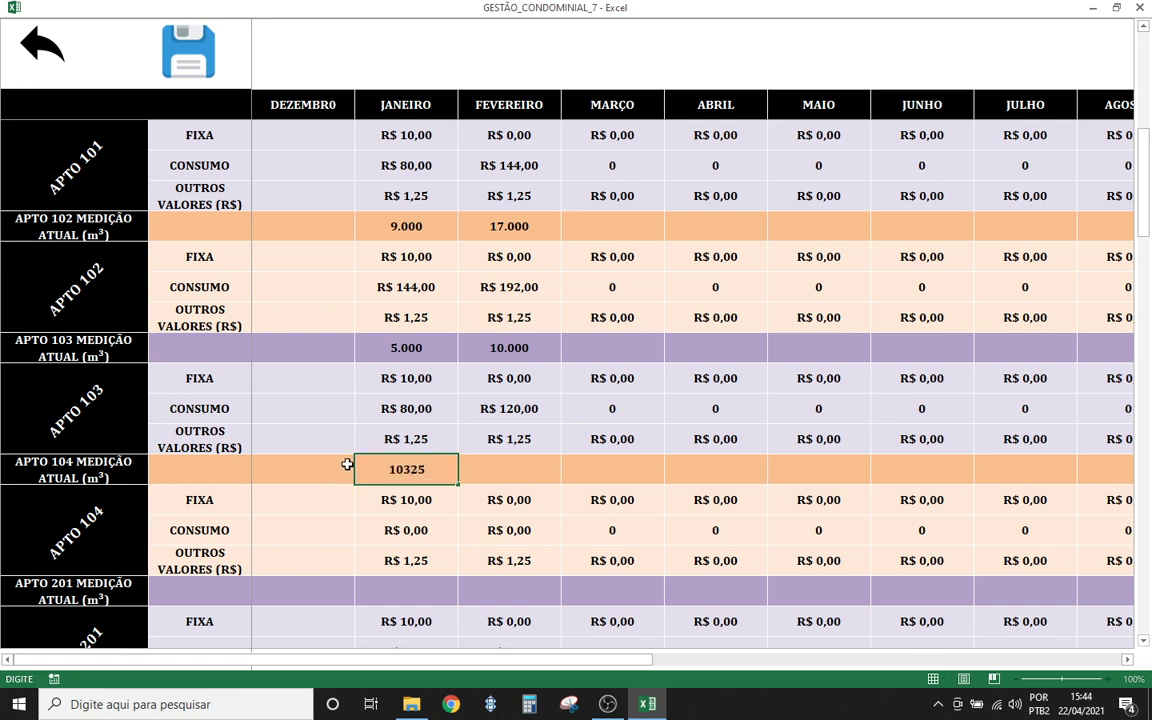
pyautogui.press('BackSpace')
pyautogui.write('22')
pyautogui.click(400, 497)
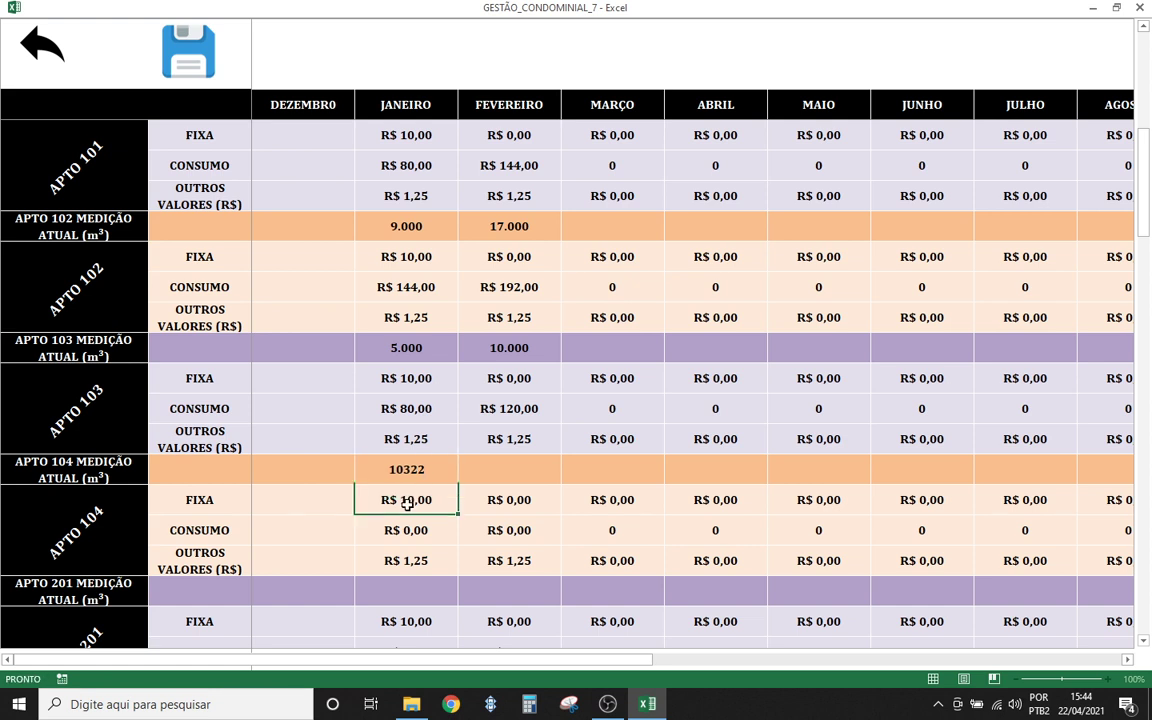
pyautogui.click(409, 466)
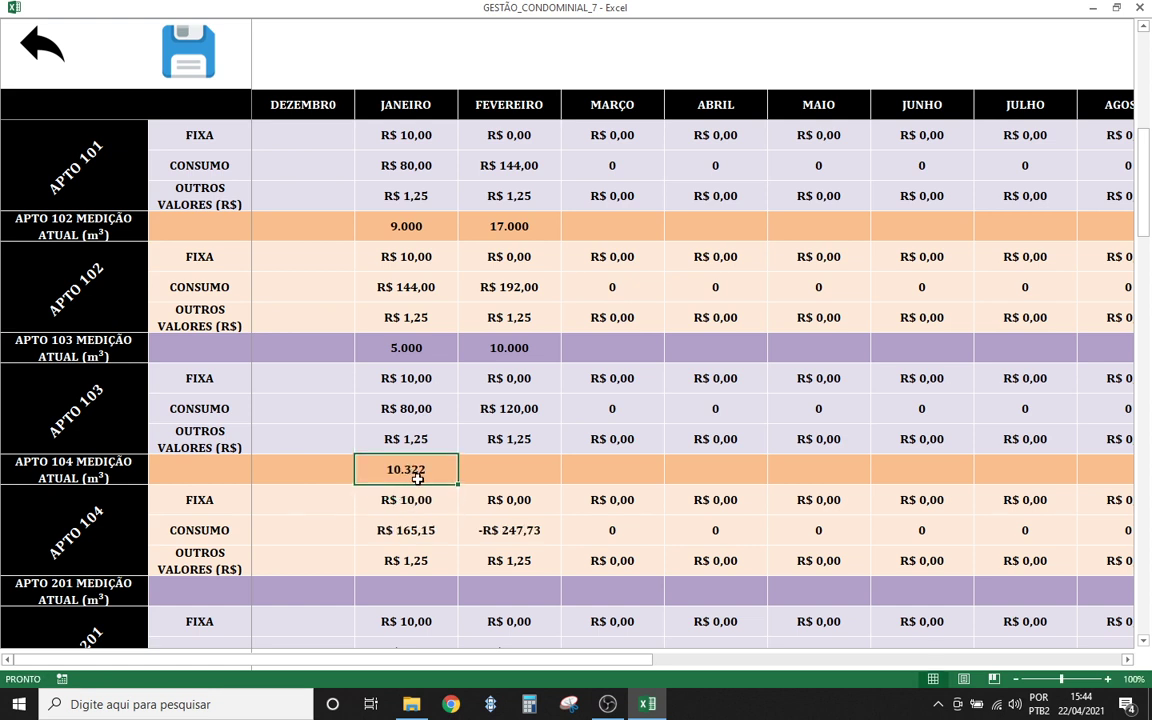
# - Enter 10.322 as apartment 104's February meter reading
pyautogui.click(509, 470)
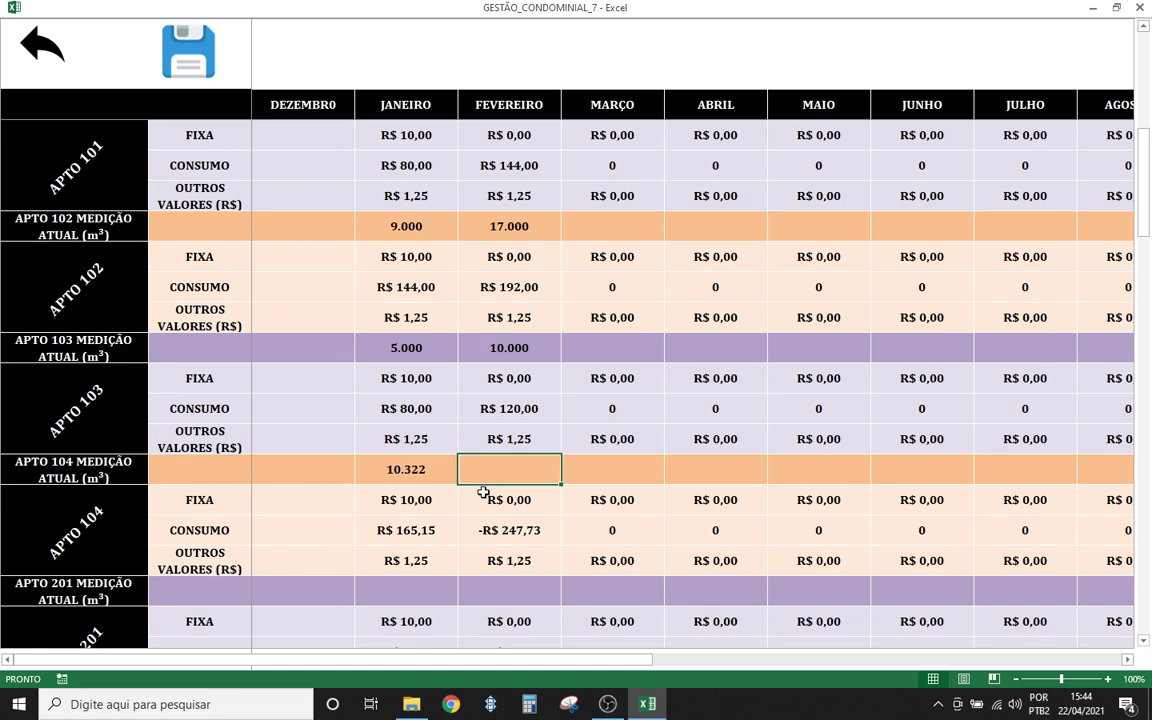
pyautogui.scroll(5, 481, 490)
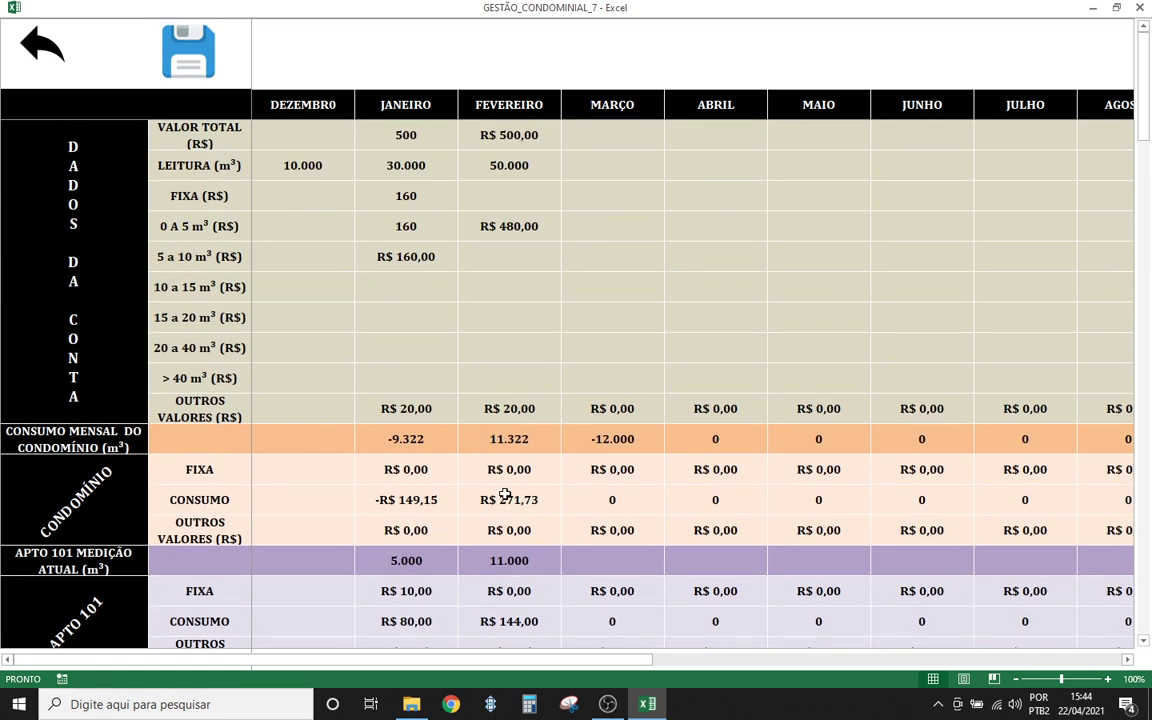
pyautogui.scroll(-5, 505, 495)
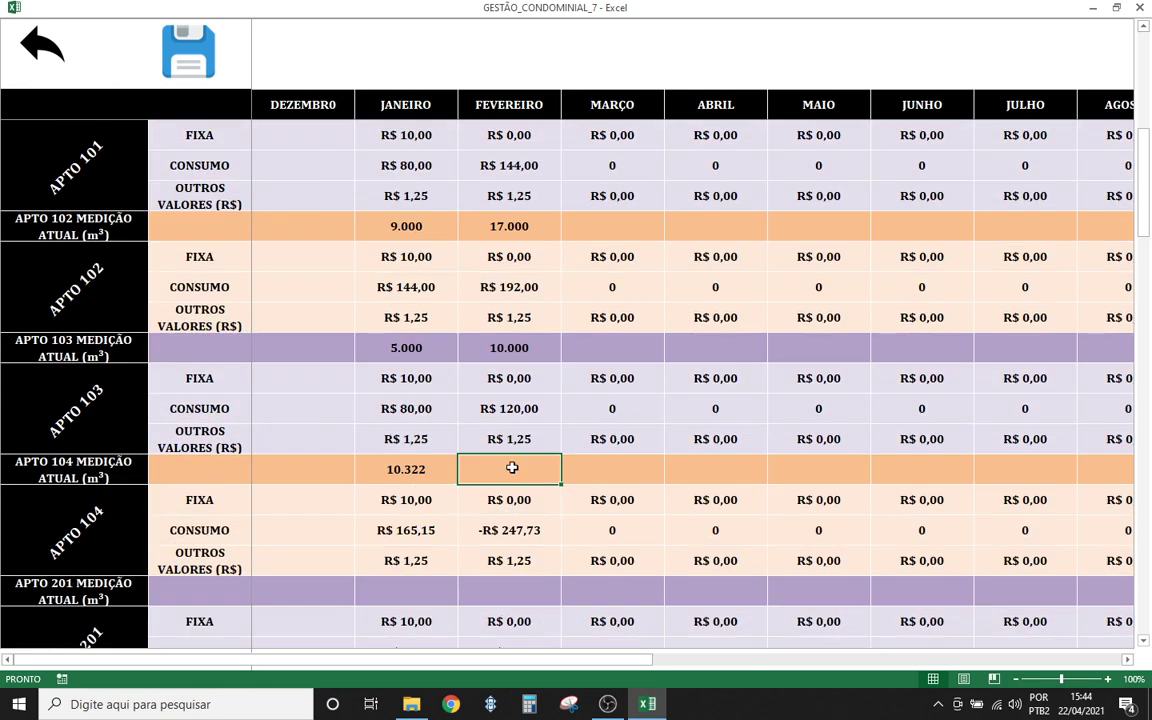
pyautogui.click(406, 468)
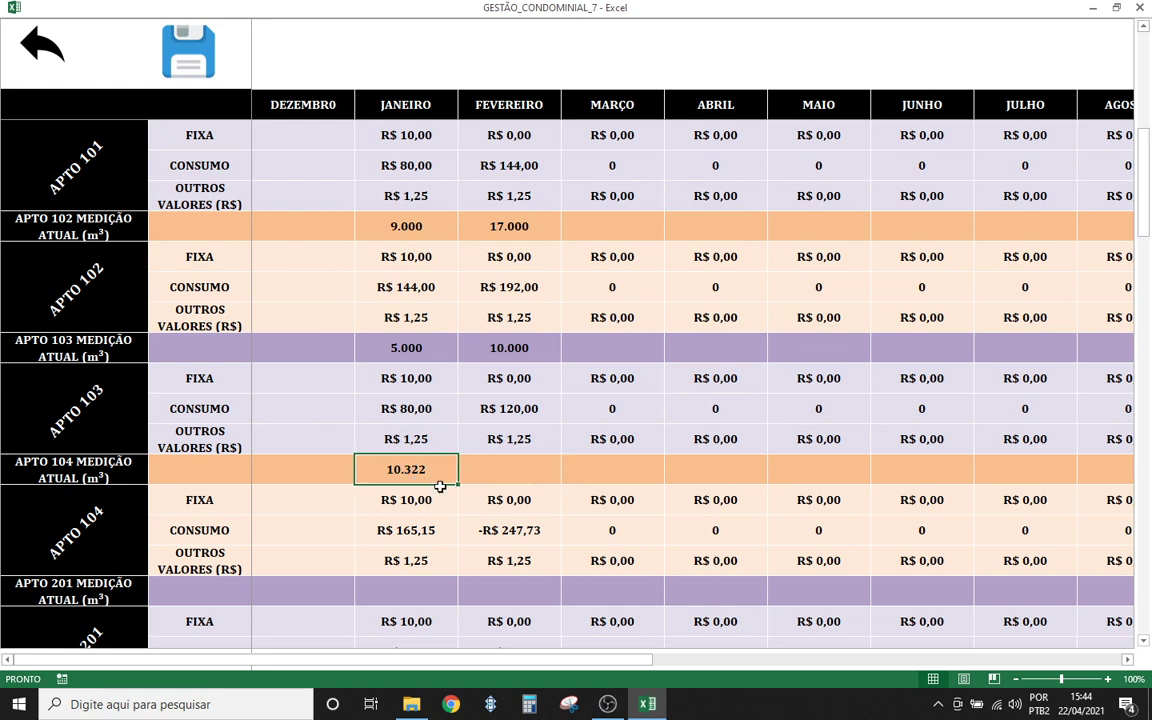
pyautogui.click(504, 470)
pyautogui.write('10322')
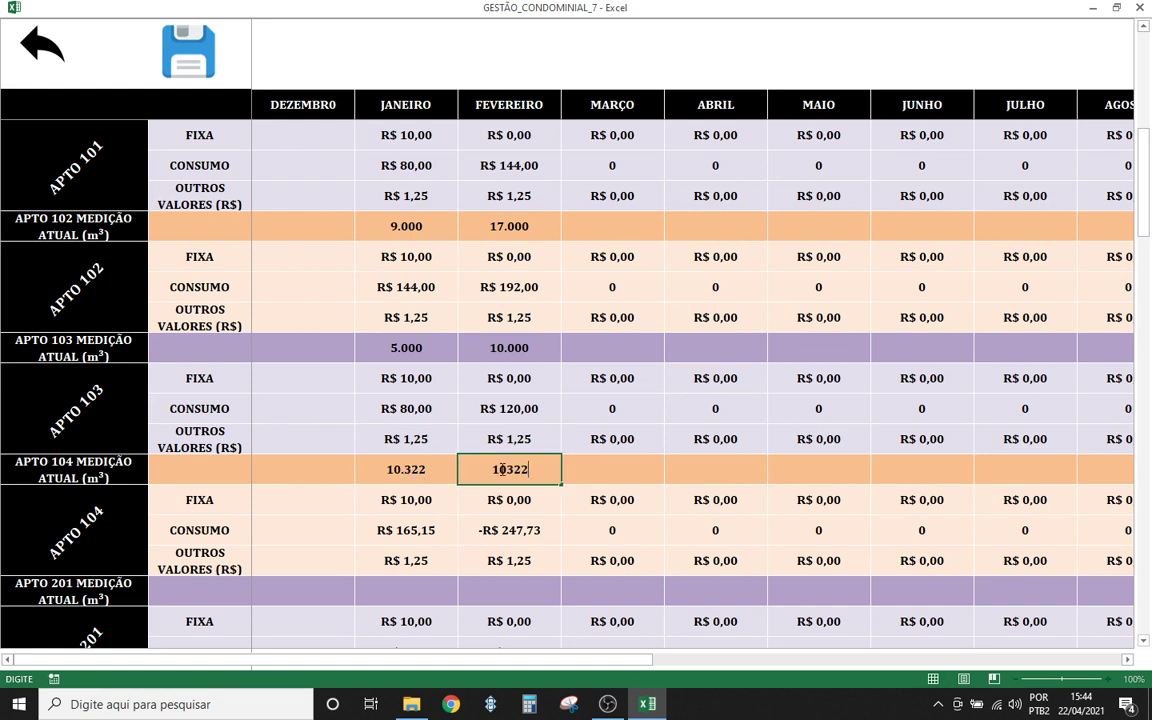
pyautogui.click(510, 495)
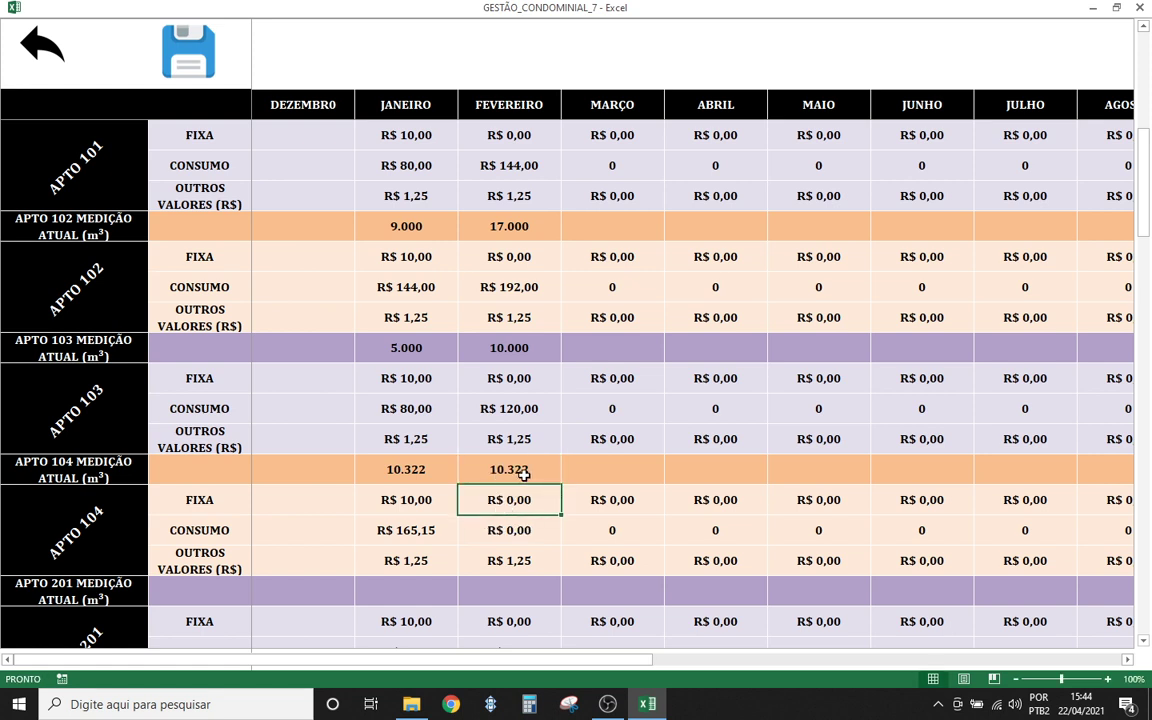
# - Compare apartment 104's January and February readings, both now 10.322
pyautogui.click(504, 470)
pyautogui.click(427, 468)
pyautogui.click(520, 469)
pyautogui.click(414, 468)
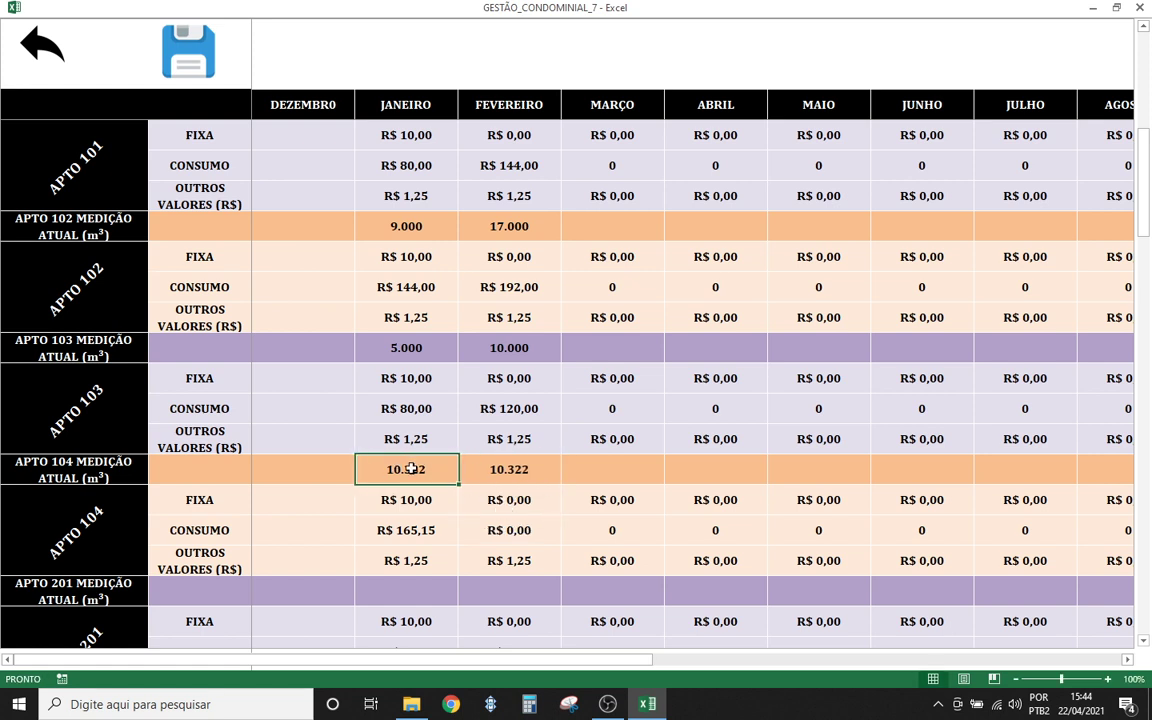
pyautogui.click(507, 469)
pyautogui.click(406, 467)
pyautogui.click(498, 468)
pyautogui.click(417, 467)
pyautogui.click(506, 469)
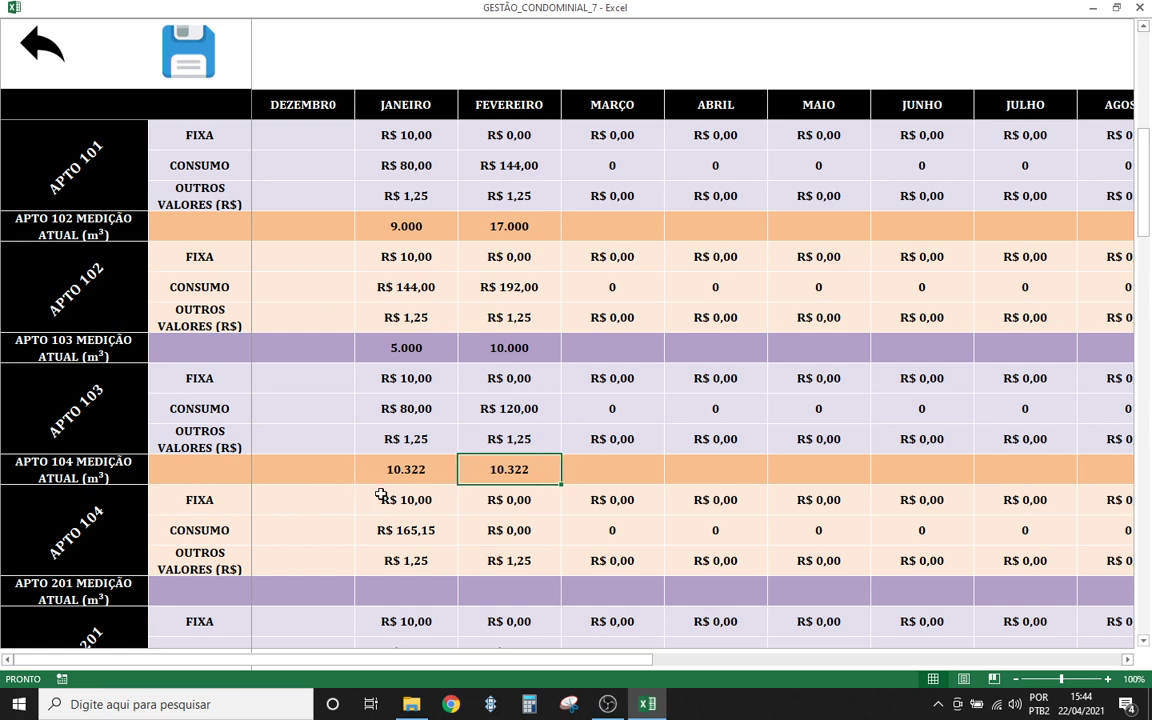
pyautogui.click(404, 472)
pyautogui.click(512, 470)
pyautogui.scroll(-2, 506, 498)
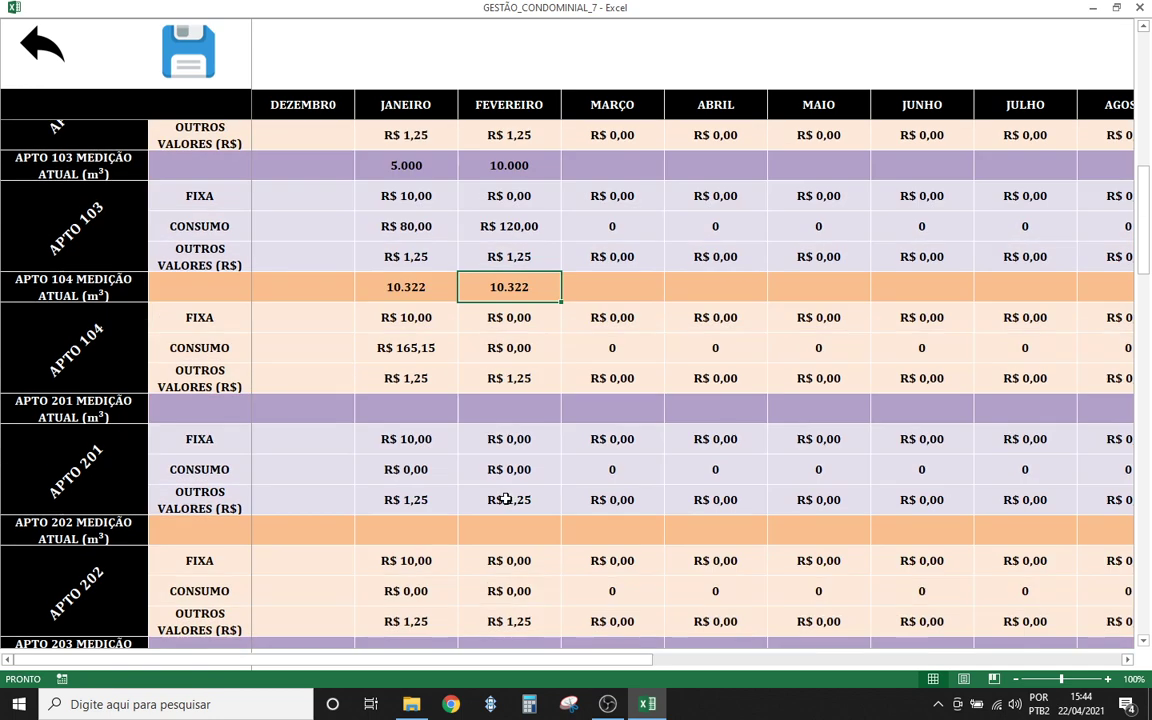
pyautogui.scroll(7, 506, 498)
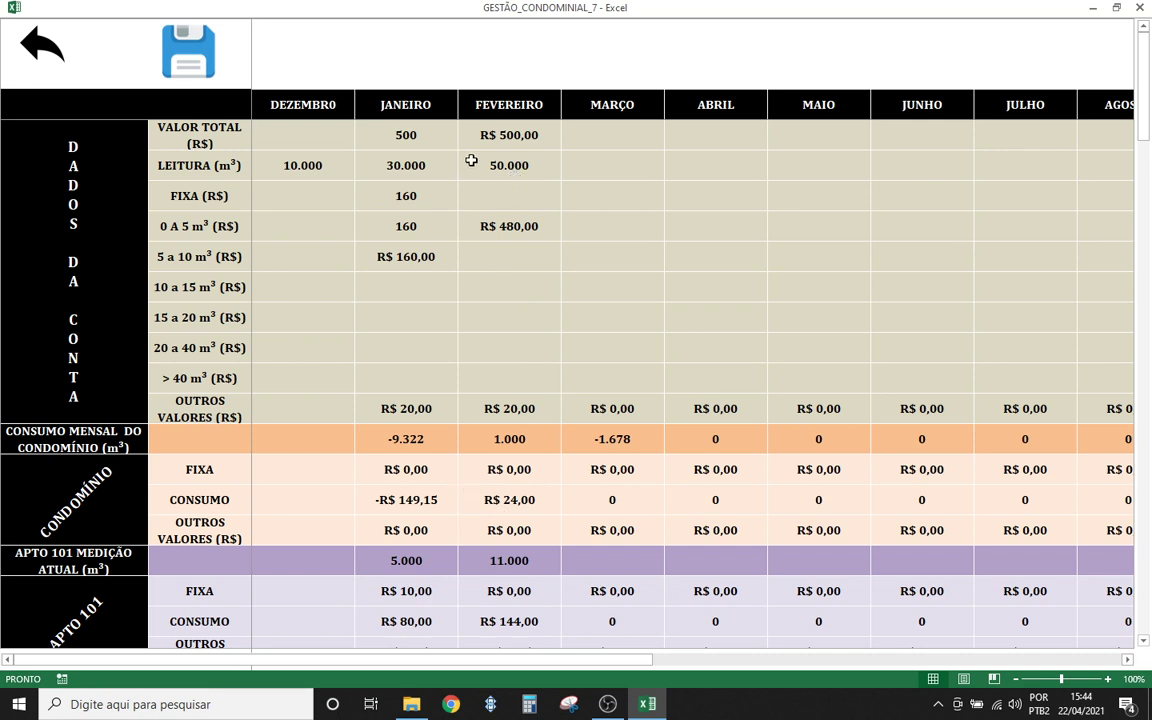
pyautogui.click(509, 165)
pyautogui.write('50')
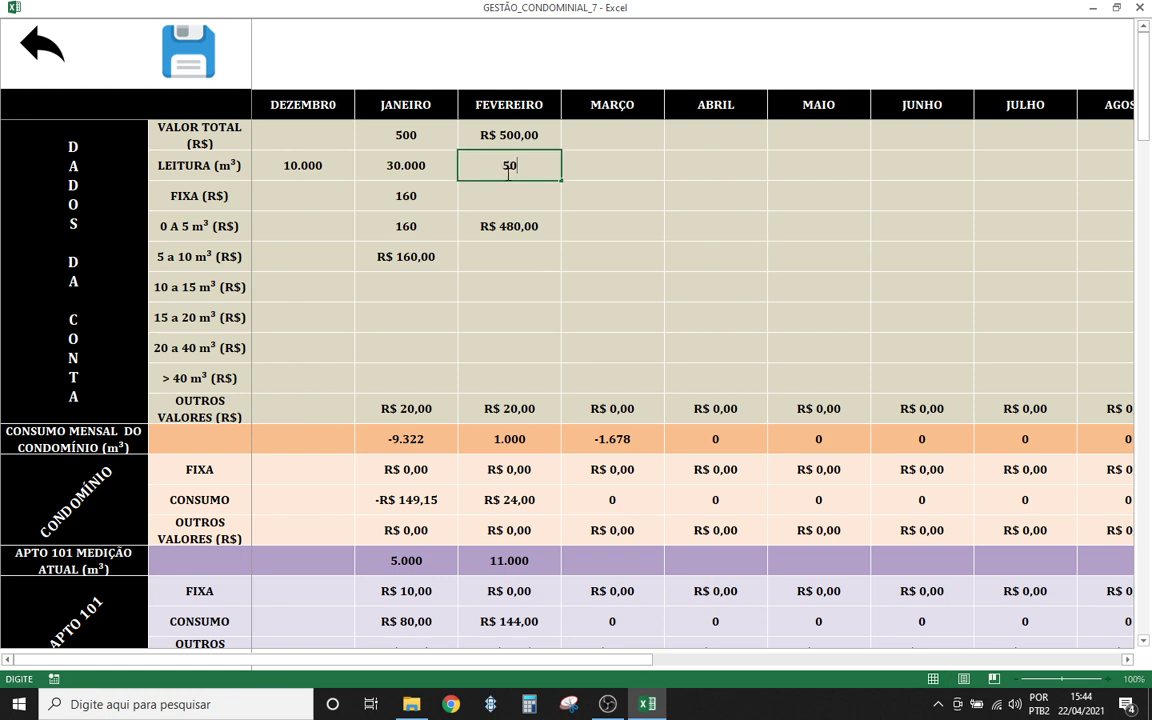
pyautogui.click(594, 222)
pyautogui.click(424, 165)
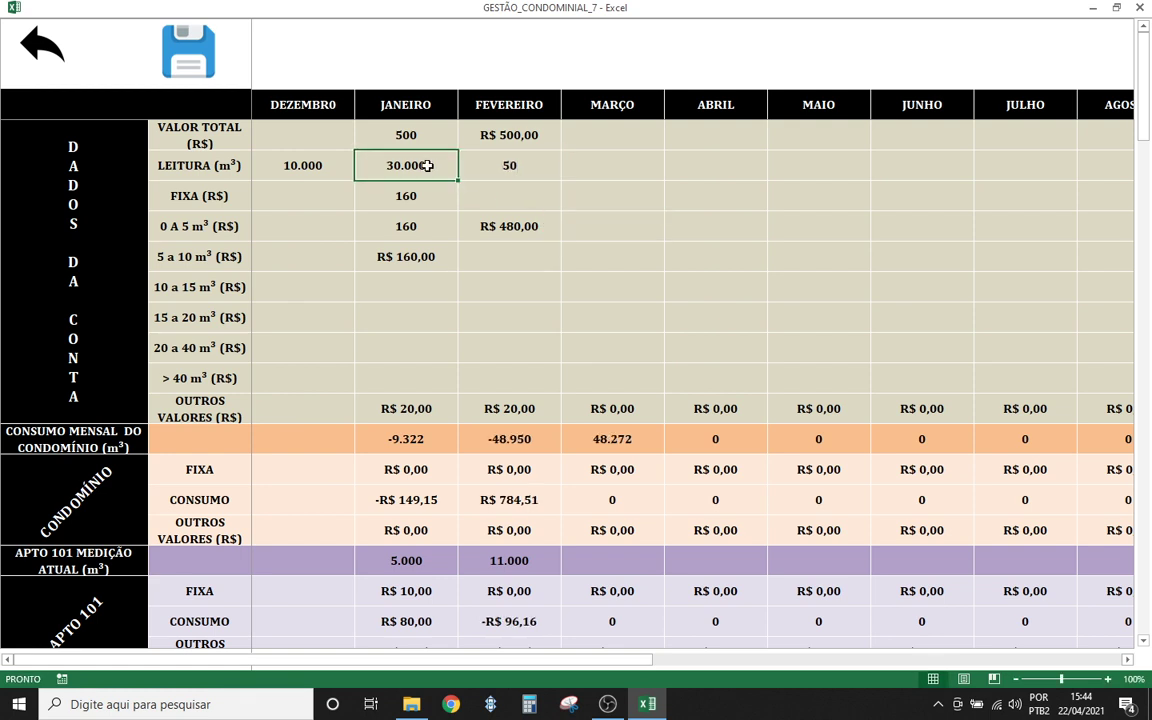
pyautogui.write('30')
pyautogui.click(689, 266)
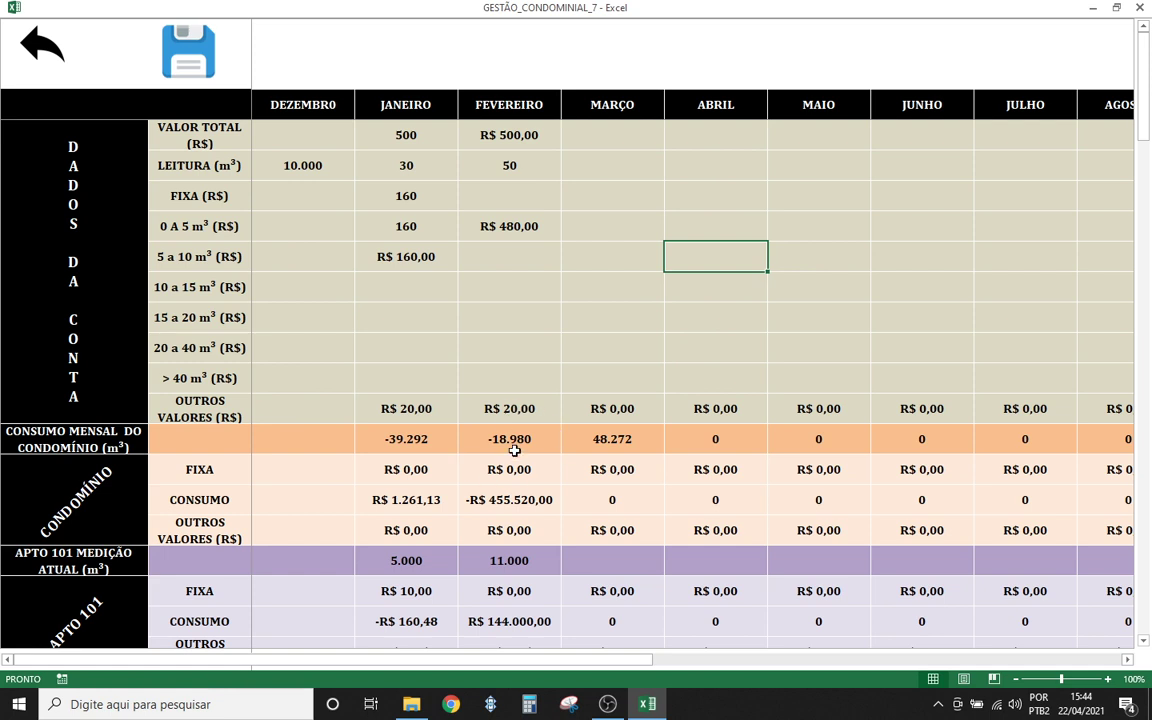
pyautogui.click(407, 165)
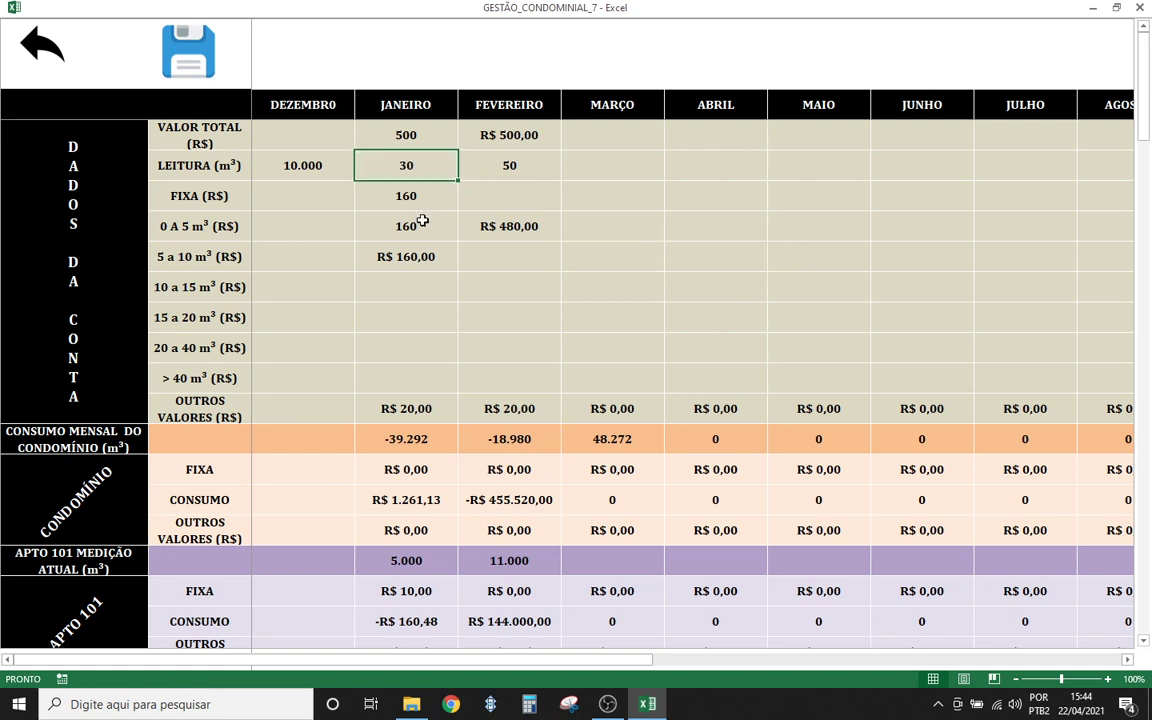
pyautogui.write('30000')
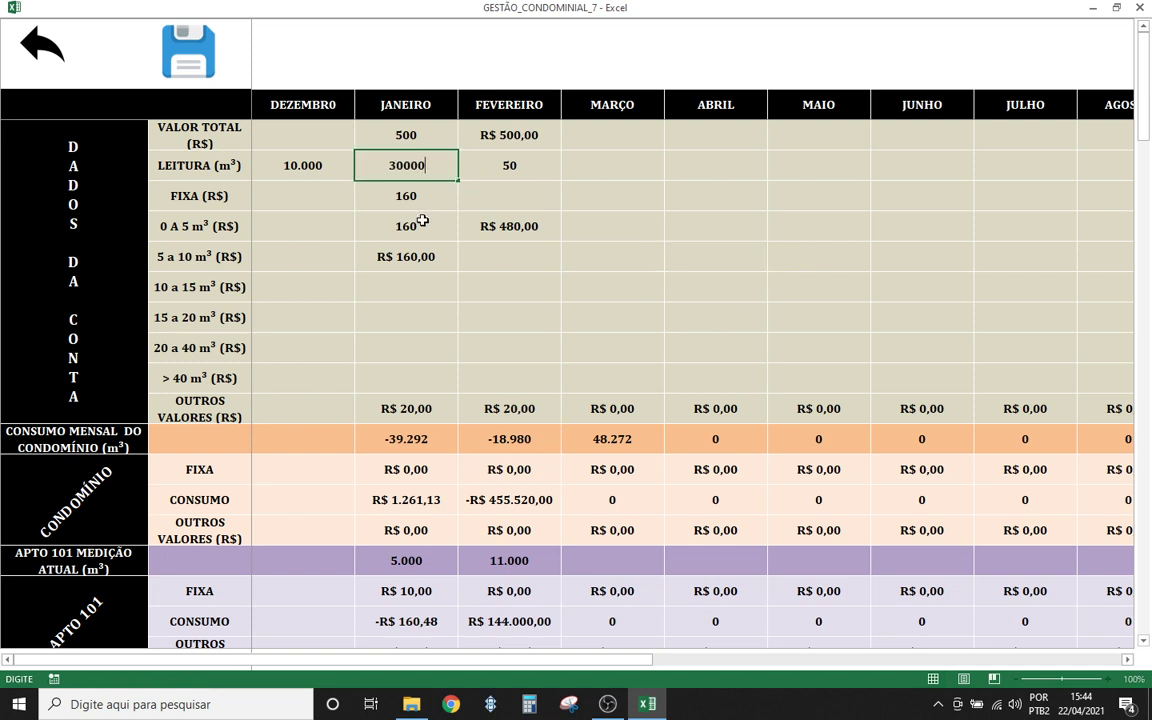
pyautogui.click(544, 307)
pyautogui.click(540, 184)
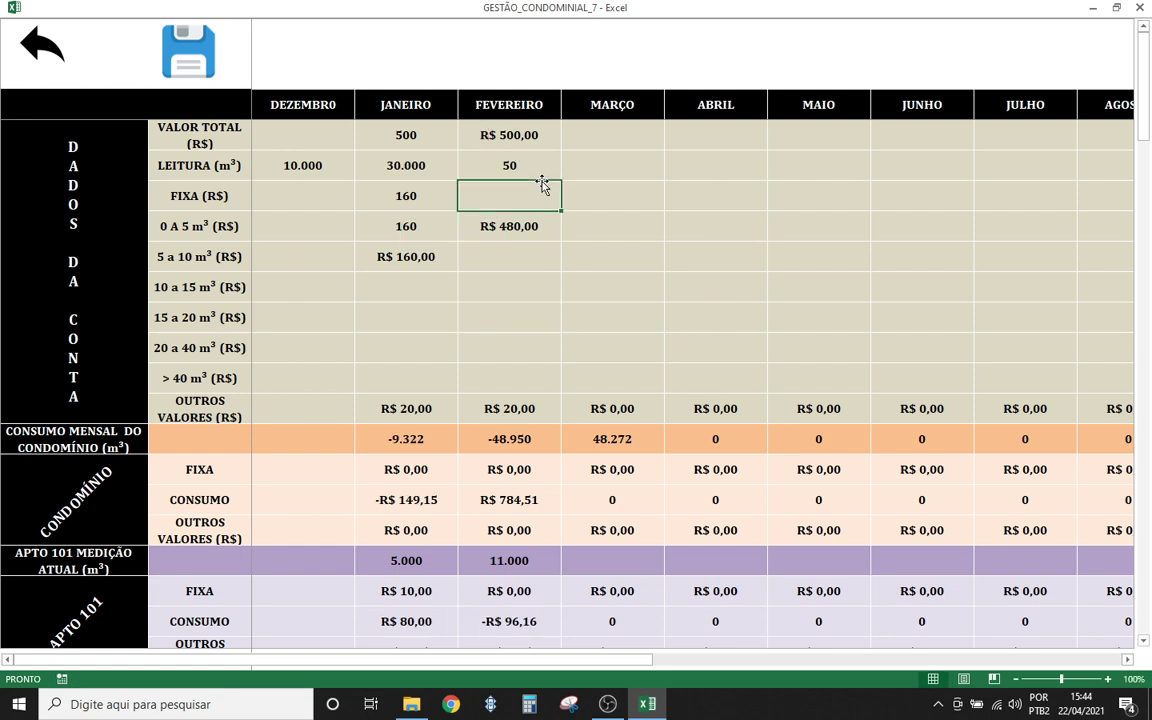
pyautogui.click(509, 168)
pyautogui.write('500')
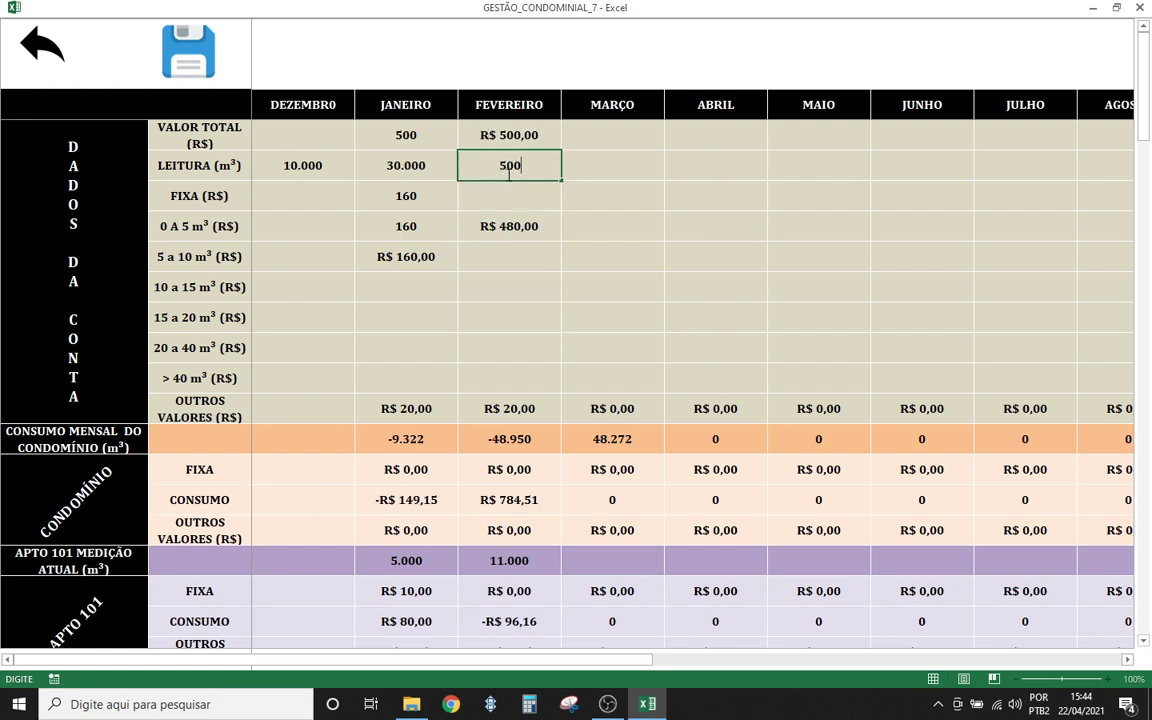
pyautogui.write('00')
pyautogui.click(484, 280)
pyautogui.scroll(-1, 530, 423)
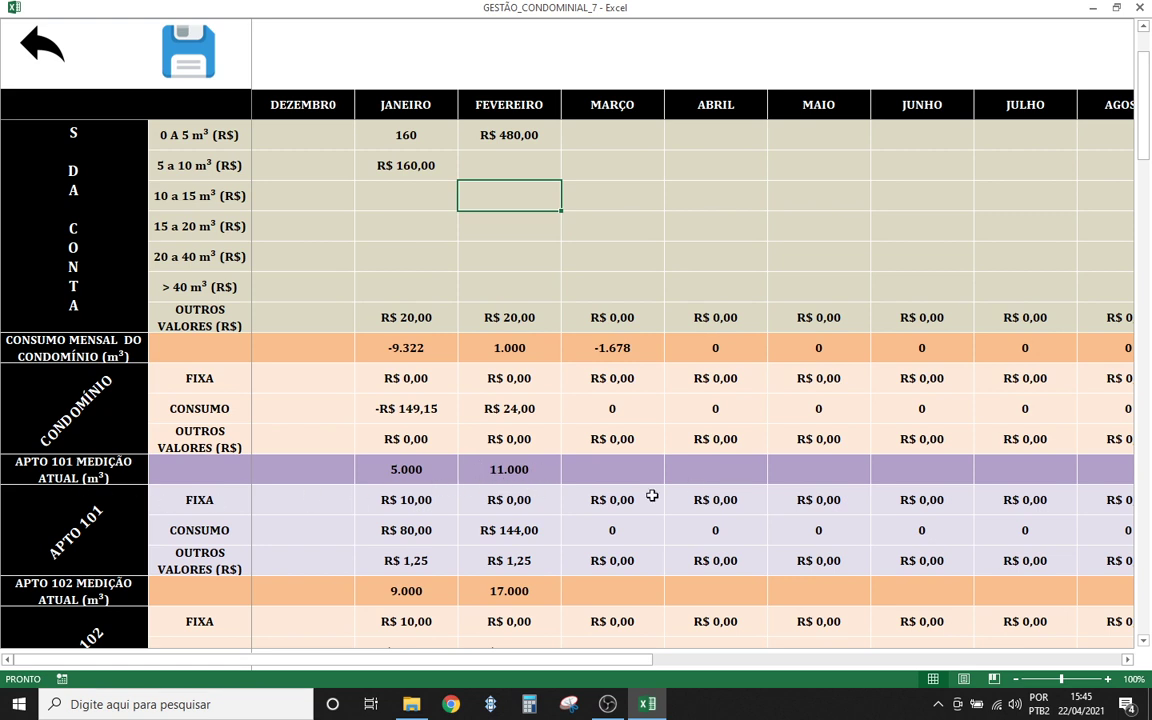
# - Change apartment 101's February reading from 11.000 to 11.322, bringing condominium usage to 678
pyautogui.click(506, 466)
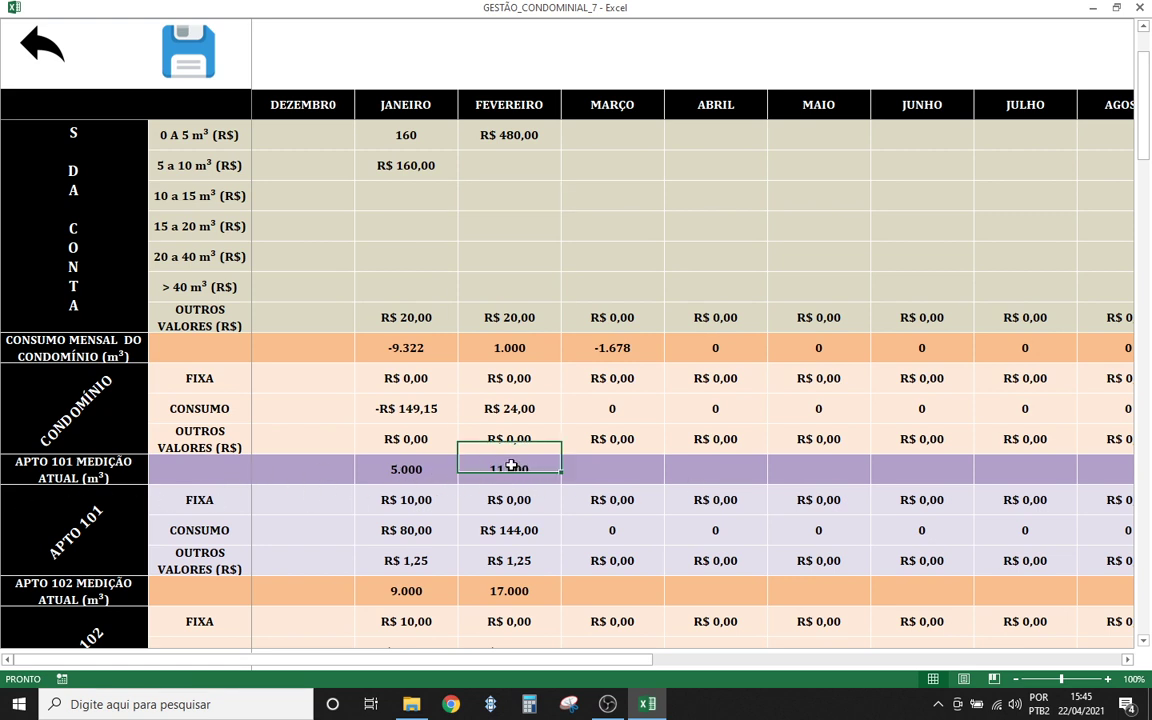
pyautogui.write('11322')
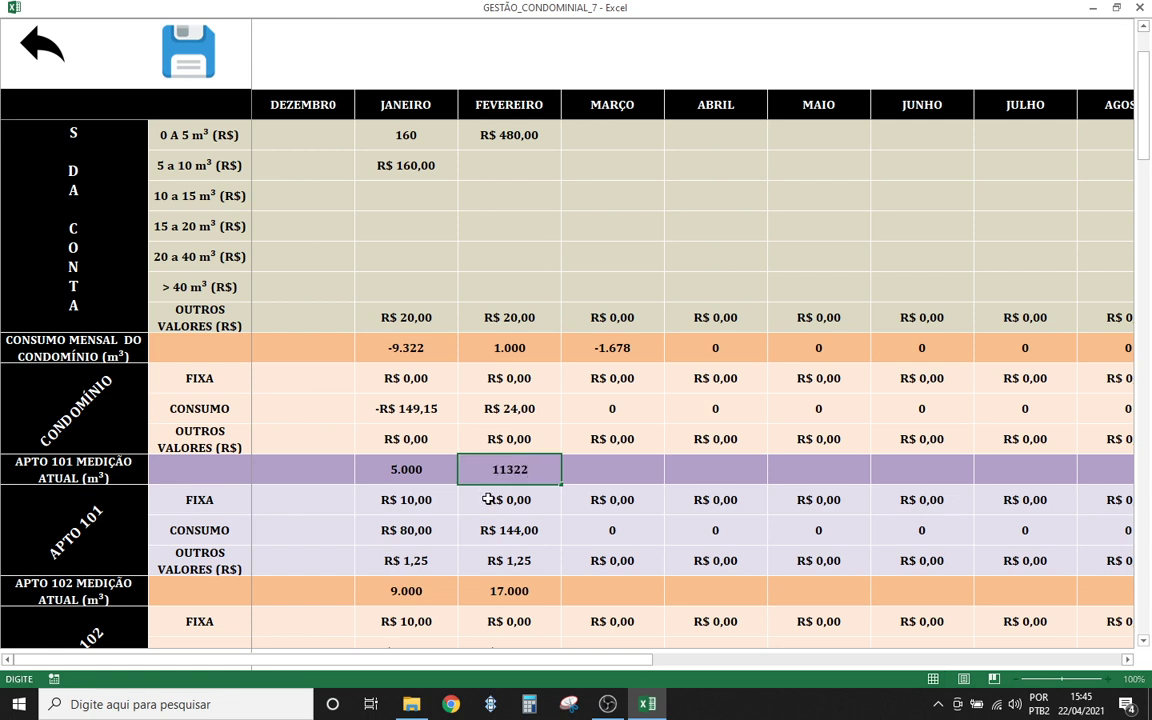
pyautogui.press('Return')
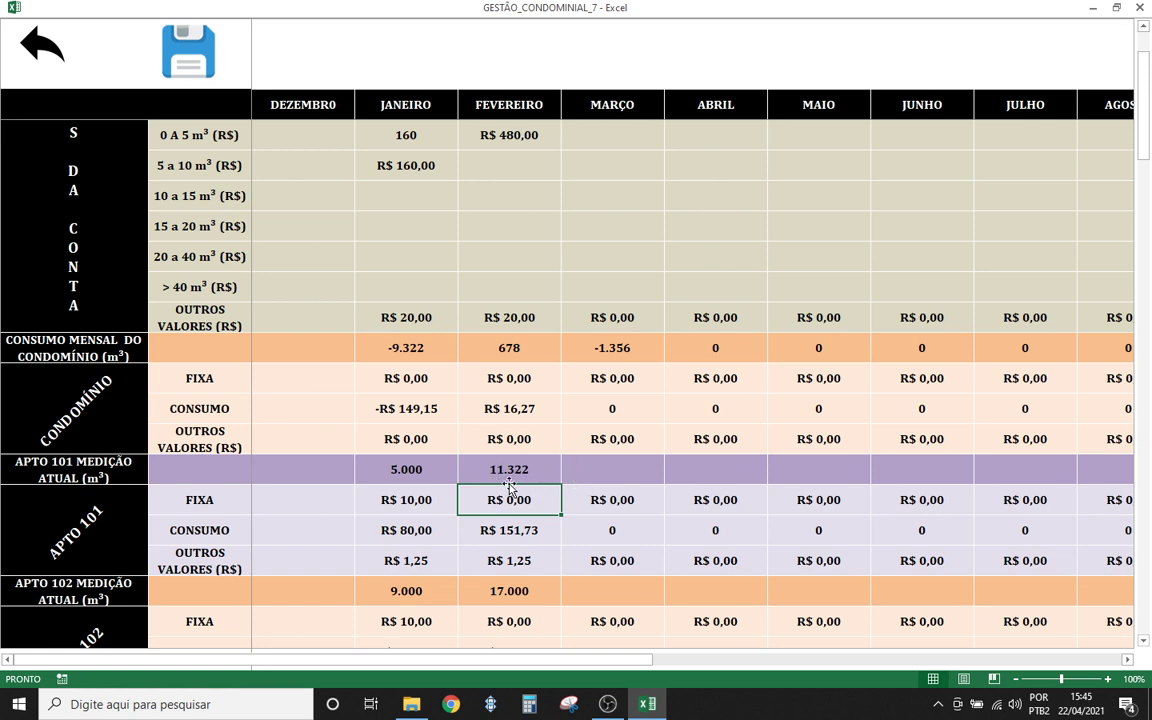
pyautogui.scroll(1, 519, 471)
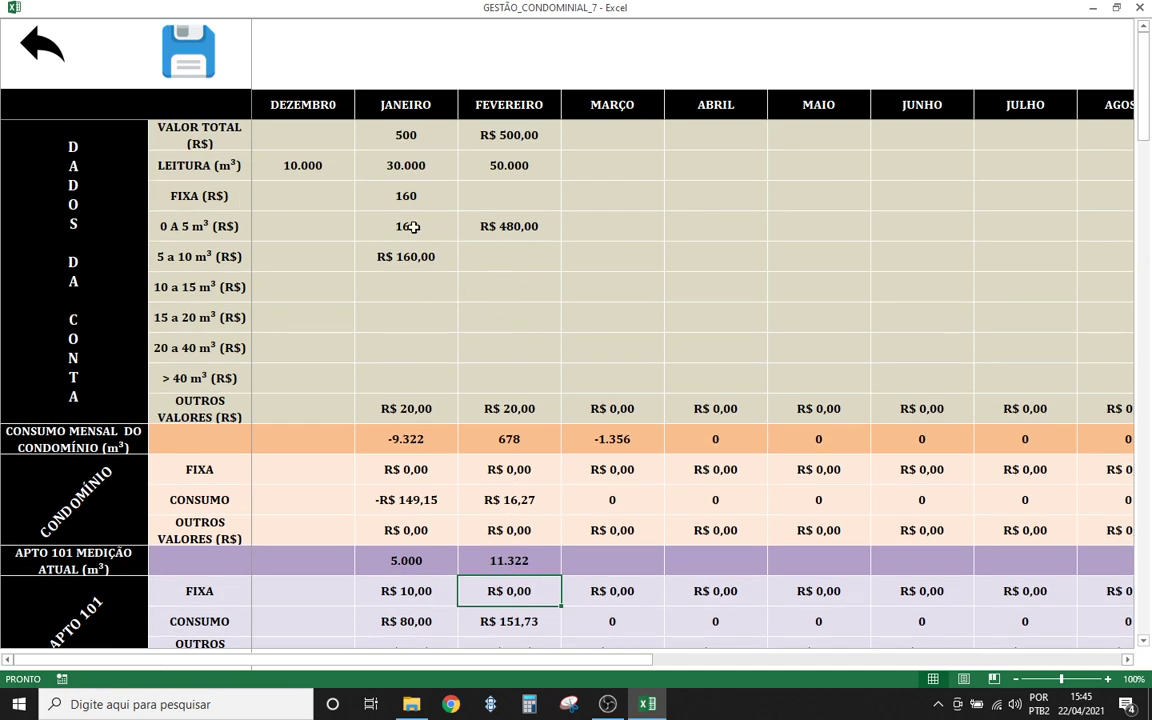
# - Review February's charges, then enter R$ 10.000,00 as March's total bill value
pyautogui.click(411, 257)
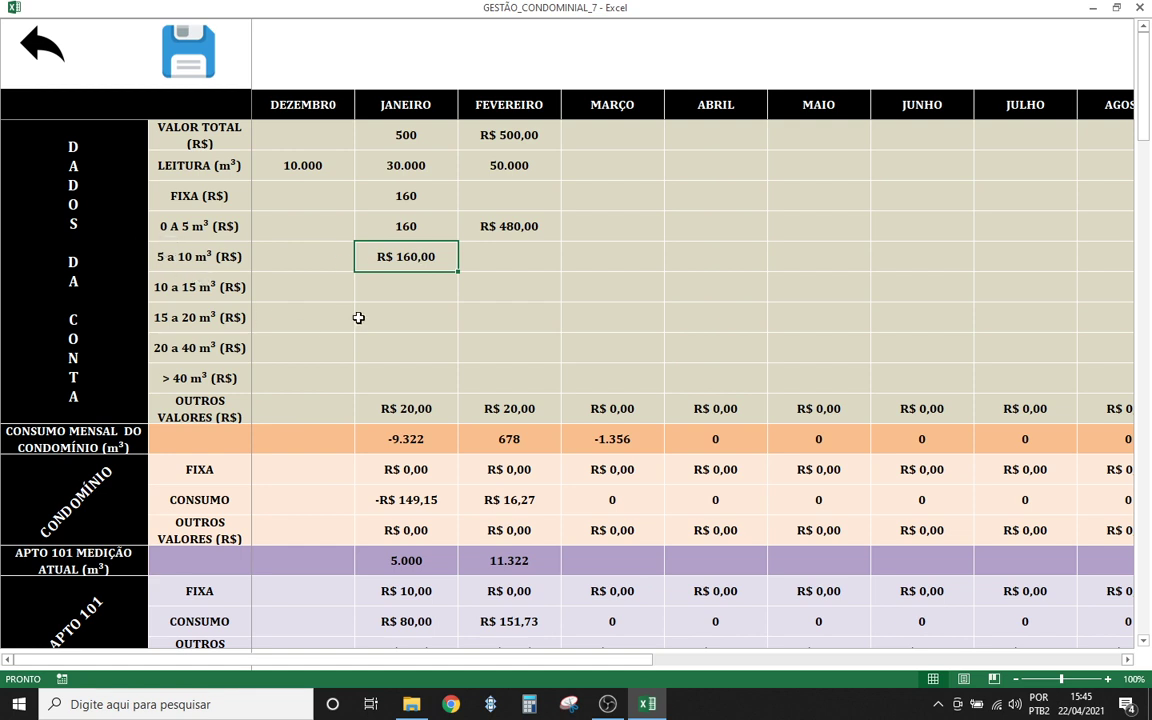
pyautogui.click(468, 259)
pyautogui.click(504, 348)
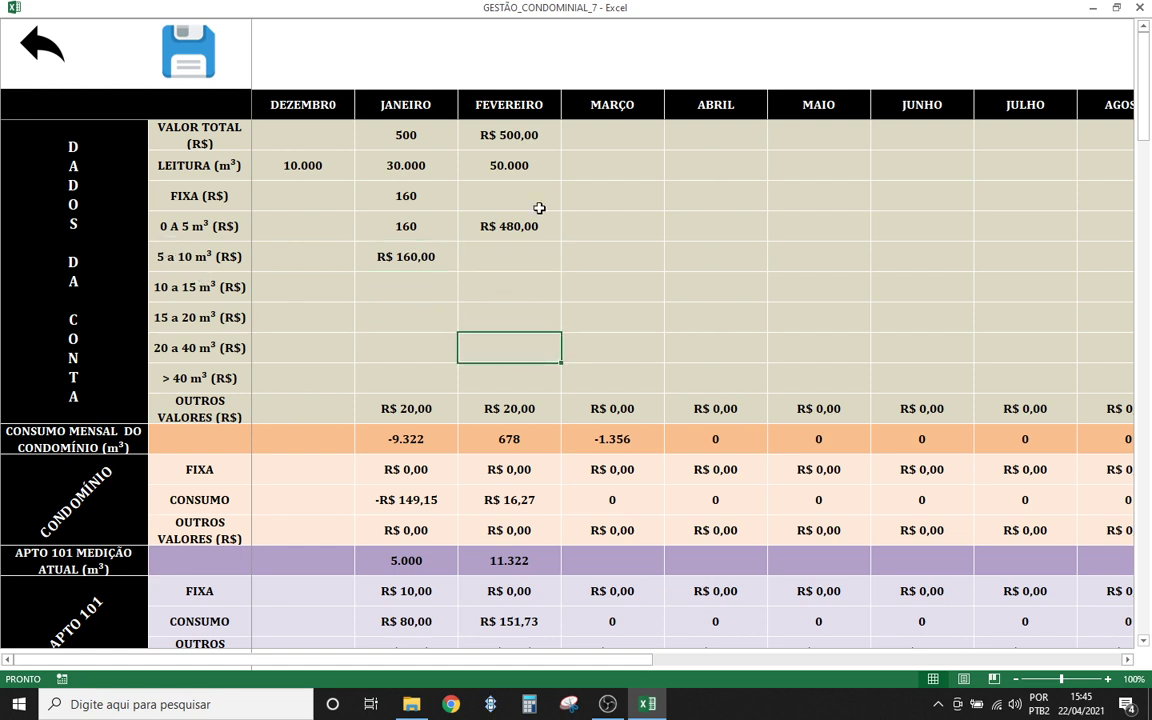
pyautogui.click(505, 165)
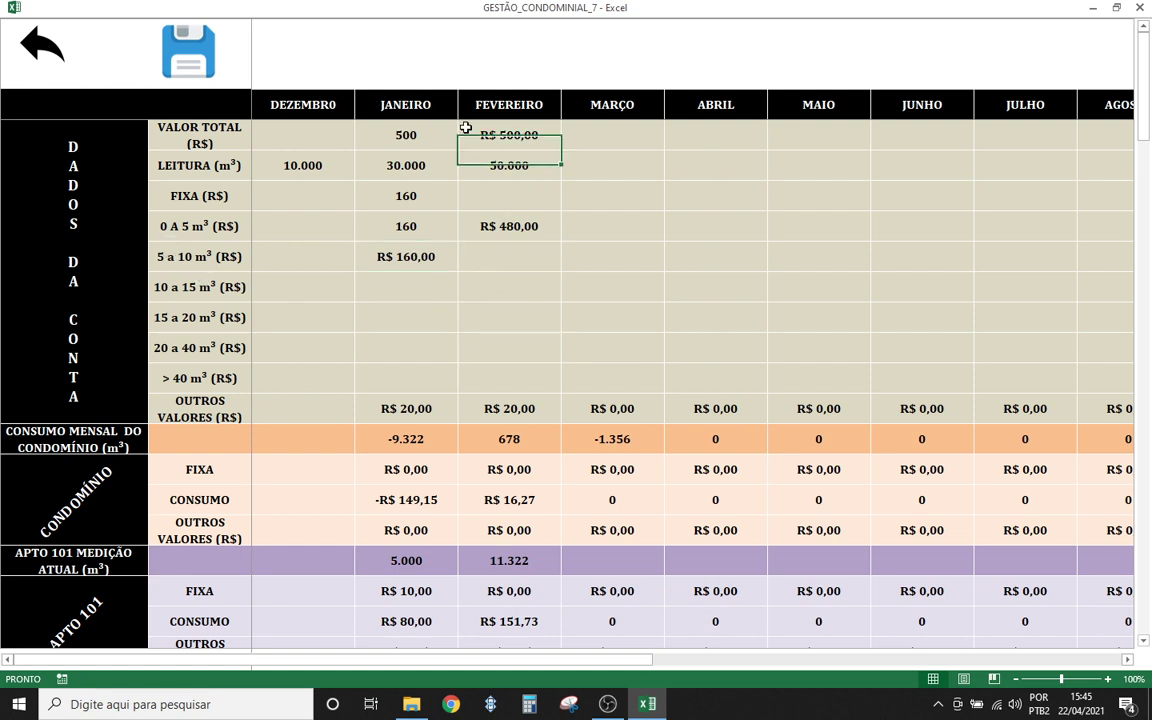
pyautogui.click(472, 128)
pyautogui.click(612, 130)
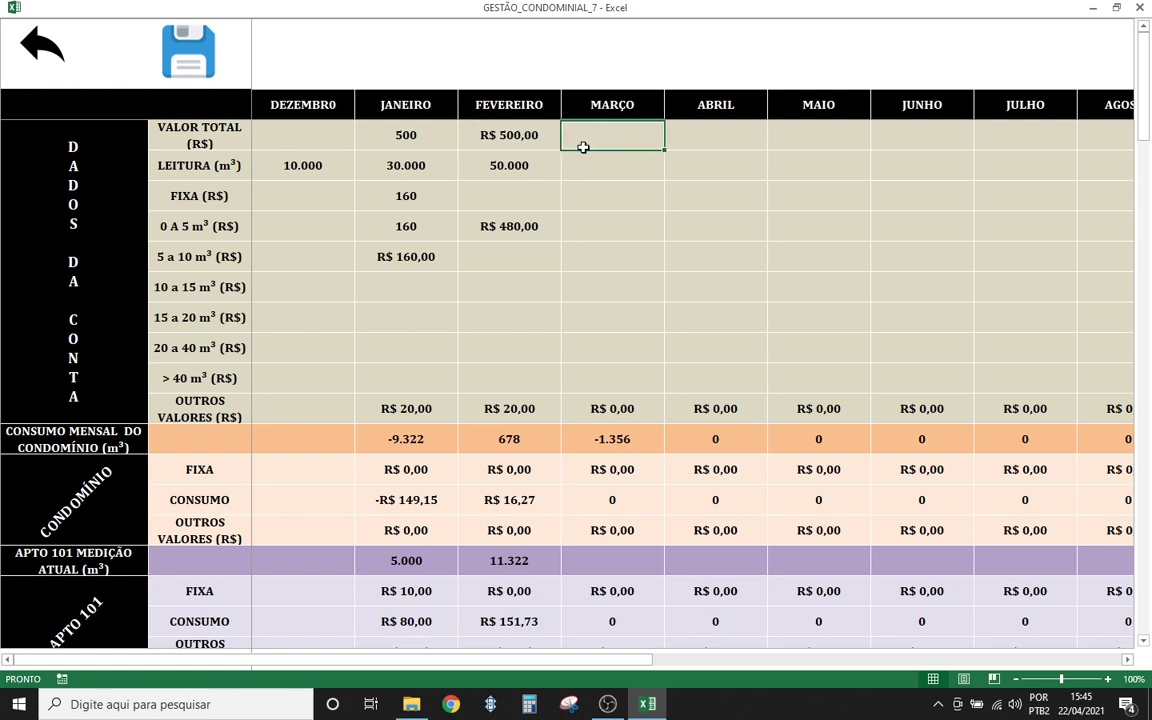
pyautogui.write('10000')
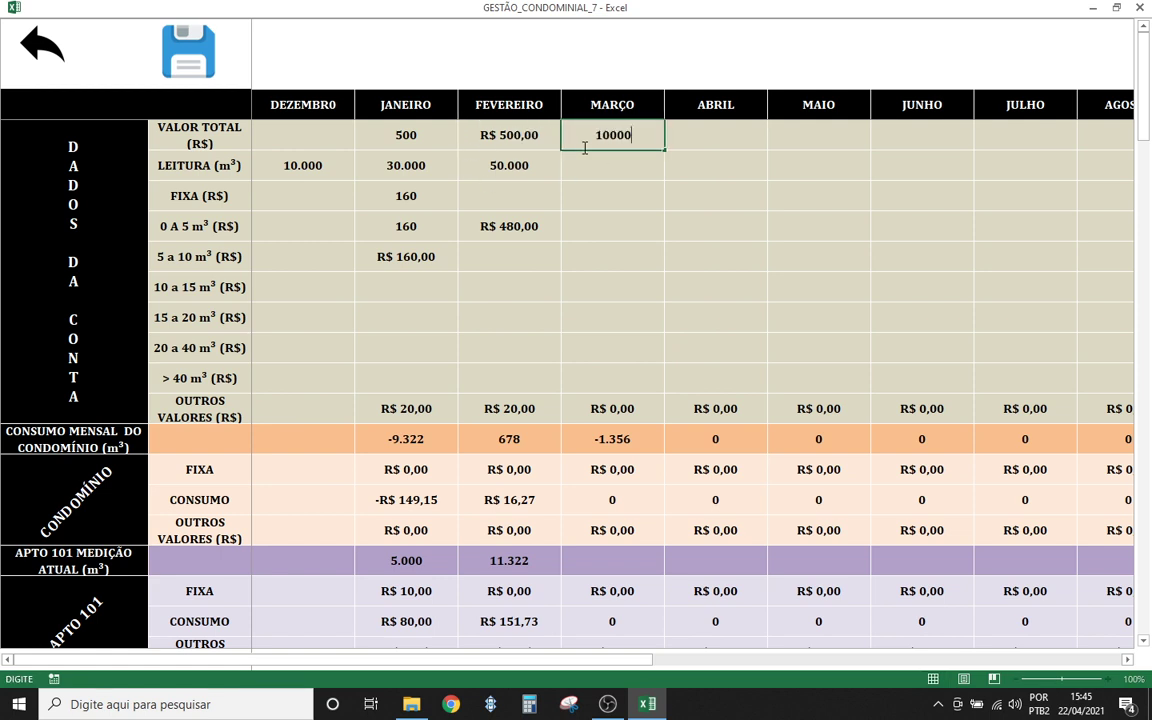
pyautogui.click(617, 165)
# - Enter 90.000 as March's bill meter reading and compare it with February's
pyautogui.click(514, 165)
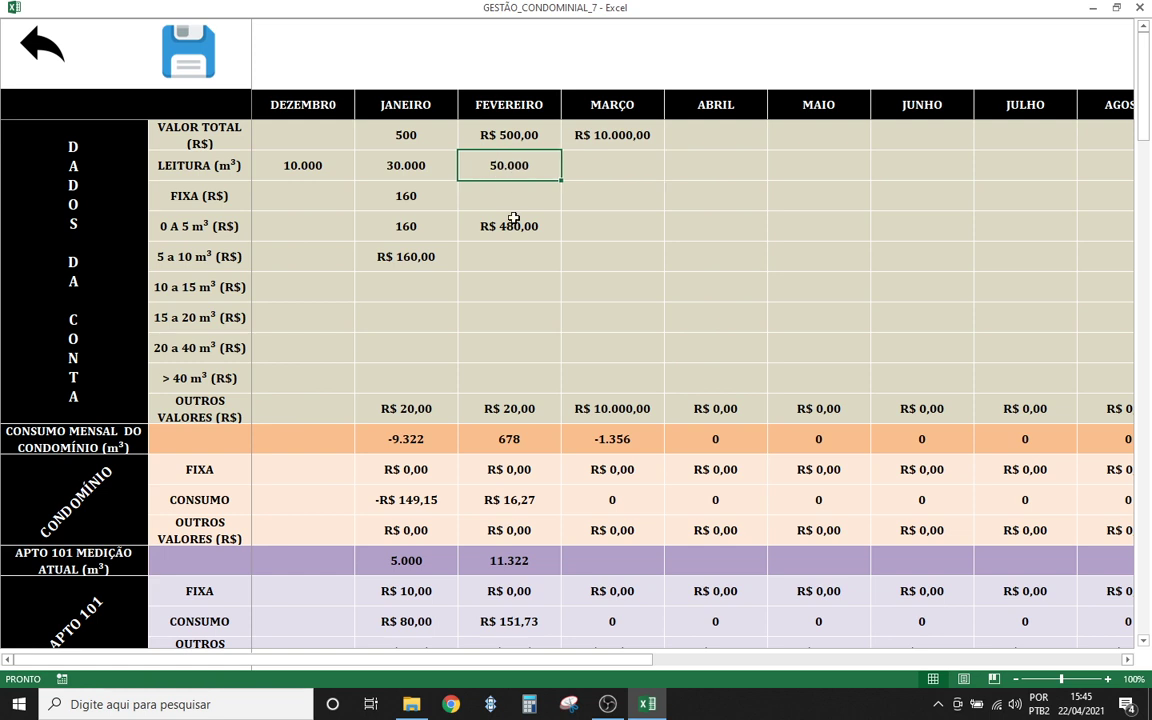
pyautogui.click(591, 180)
pyautogui.write('9')
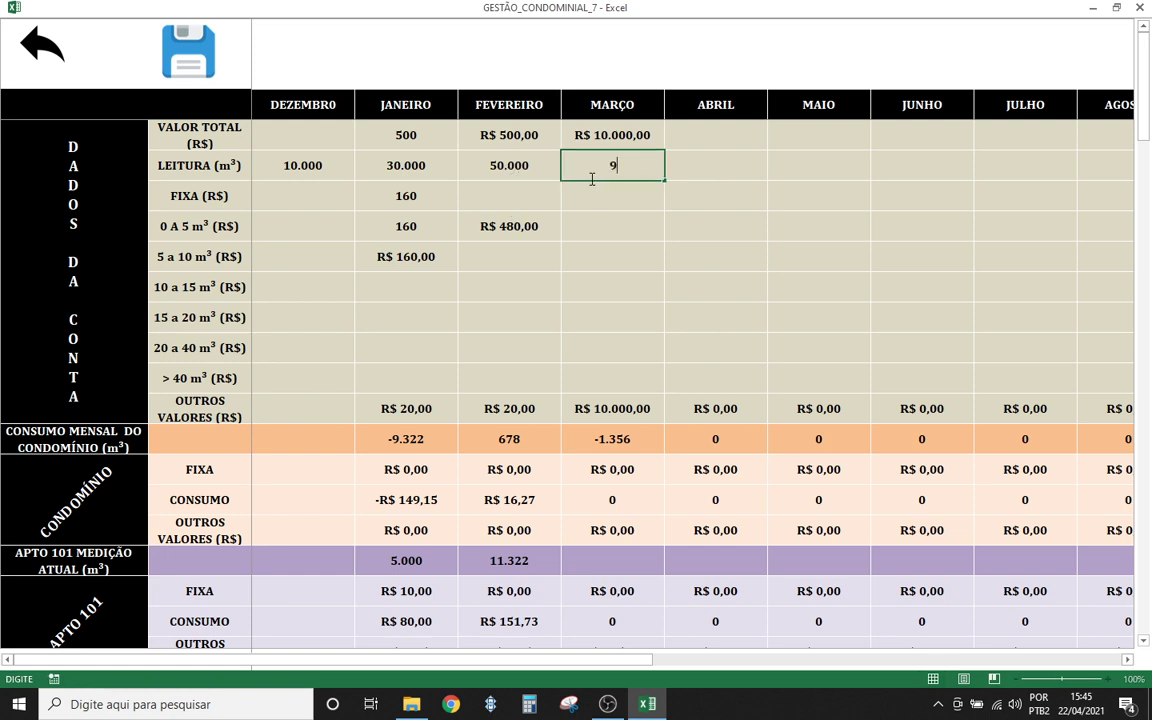
pyautogui.write('0.00000')
pyautogui.press('Return')
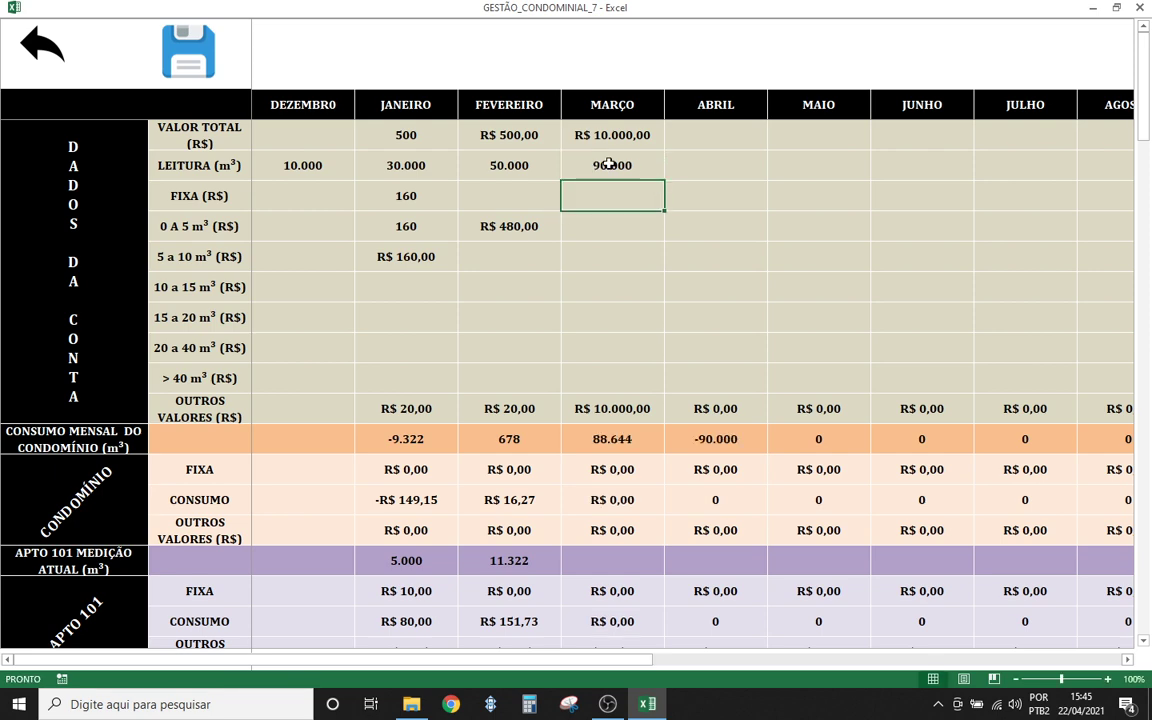
pyautogui.click(600, 165)
pyautogui.click(542, 167)
pyautogui.click(612, 165)
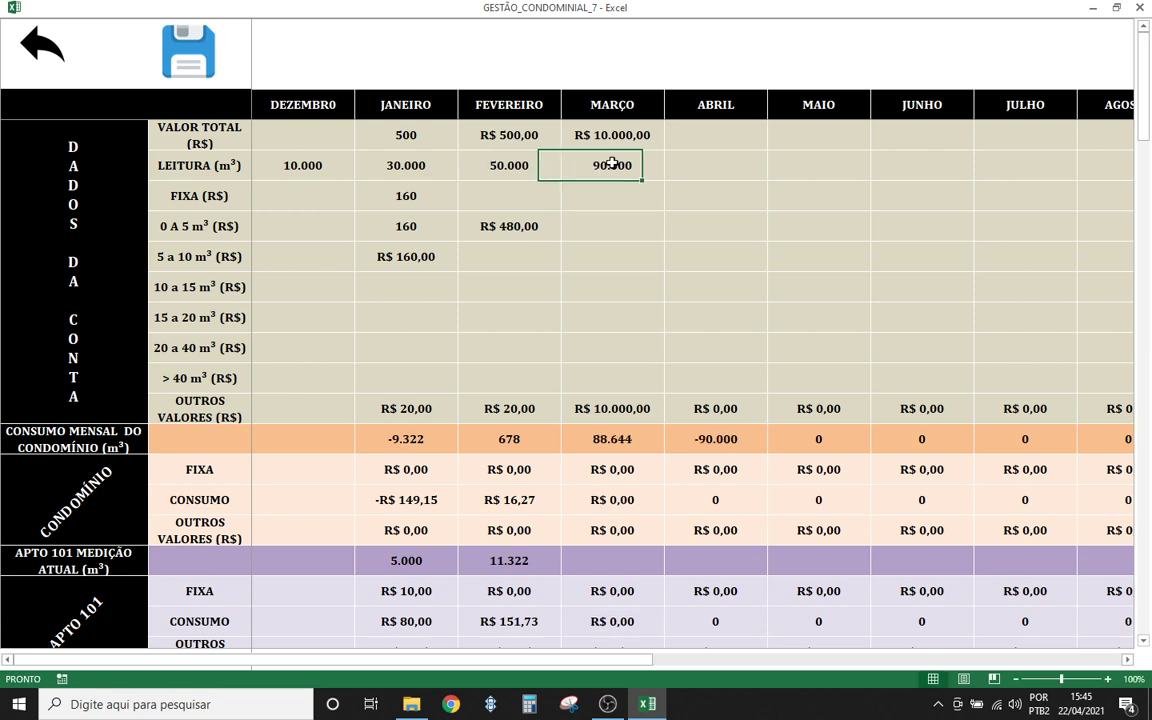
pyautogui.scroll(-1, 420, 395)
pyautogui.scroll(1, 432, 360)
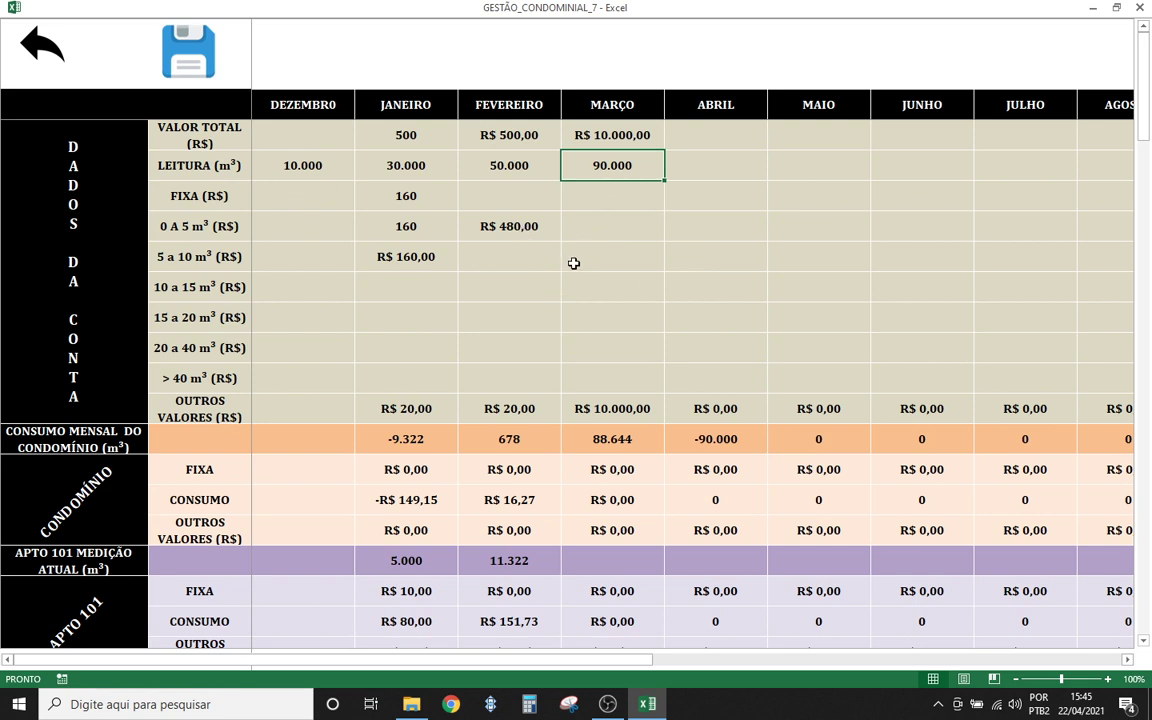
# - Enter R$ 160,00 as March's fixed (FIXA) charge
pyautogui.click(586, 192)
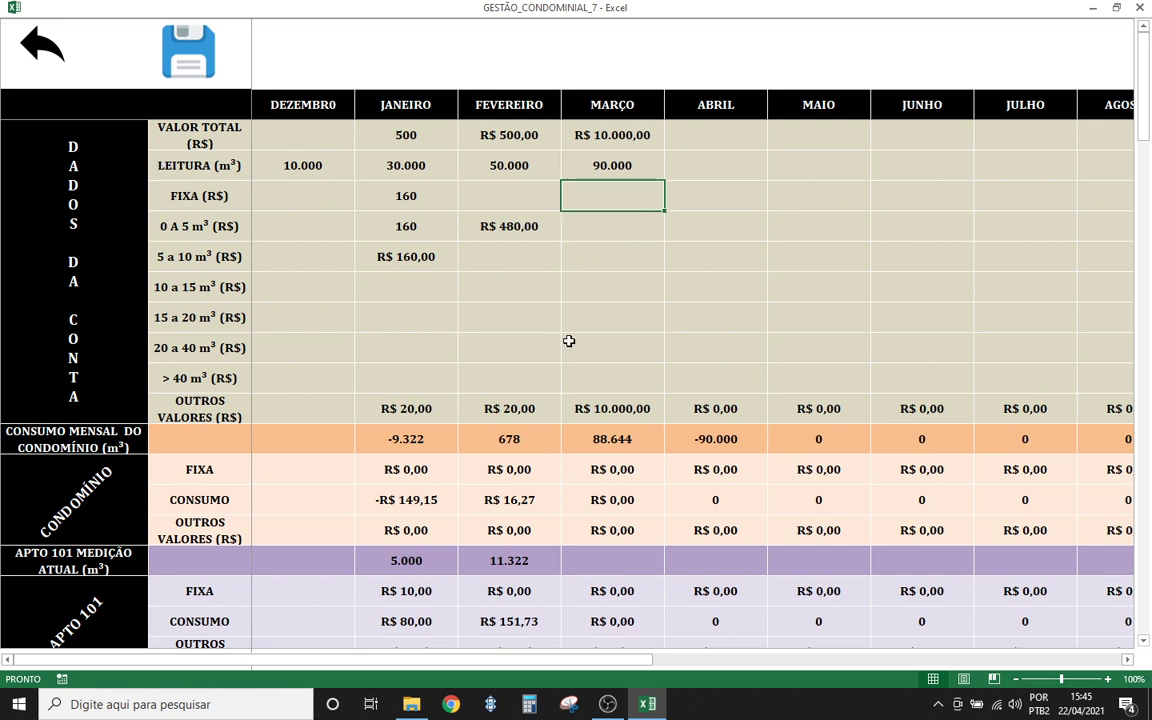
pyautogui.write('16')
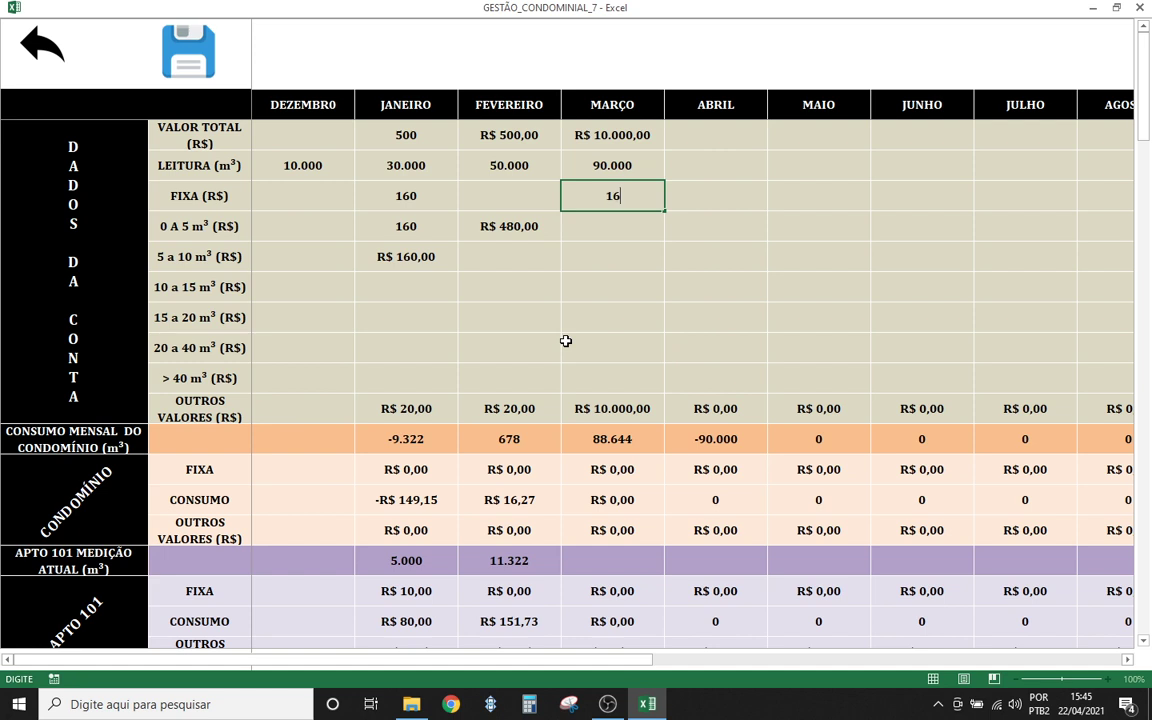
pyautogui.write('0')
pyautogui.click(612, 318)
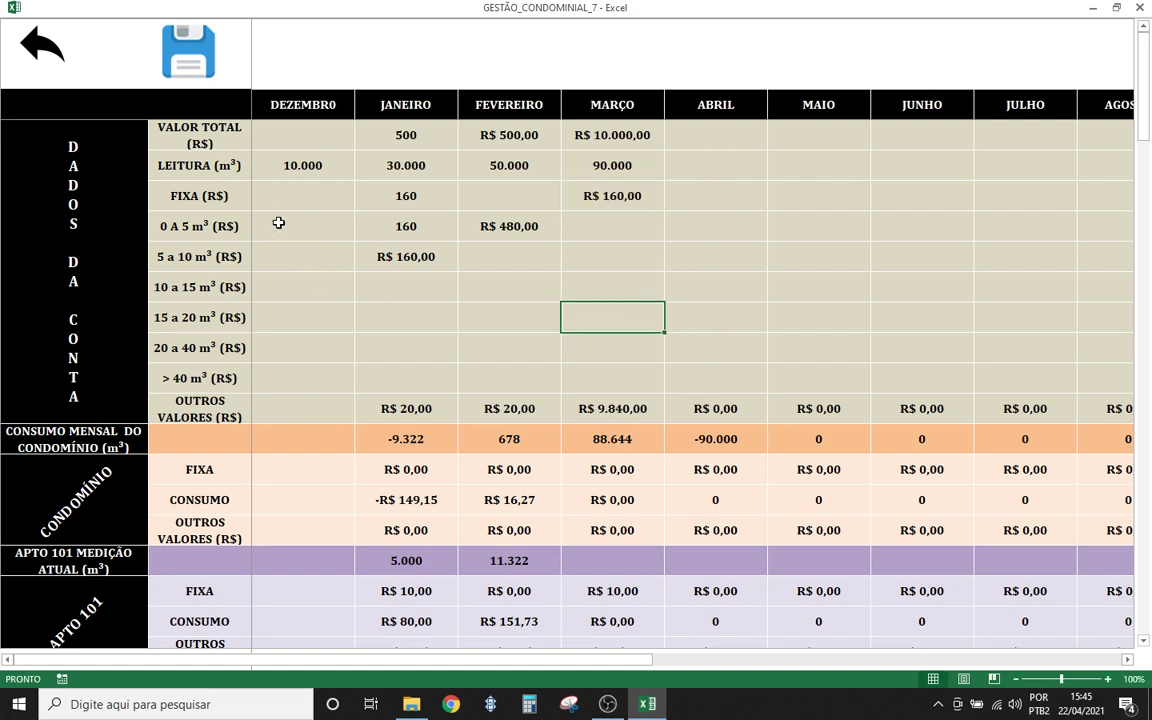
pyautogui.moveTo(279, 223); pyautogui.dragTo(279, 372)
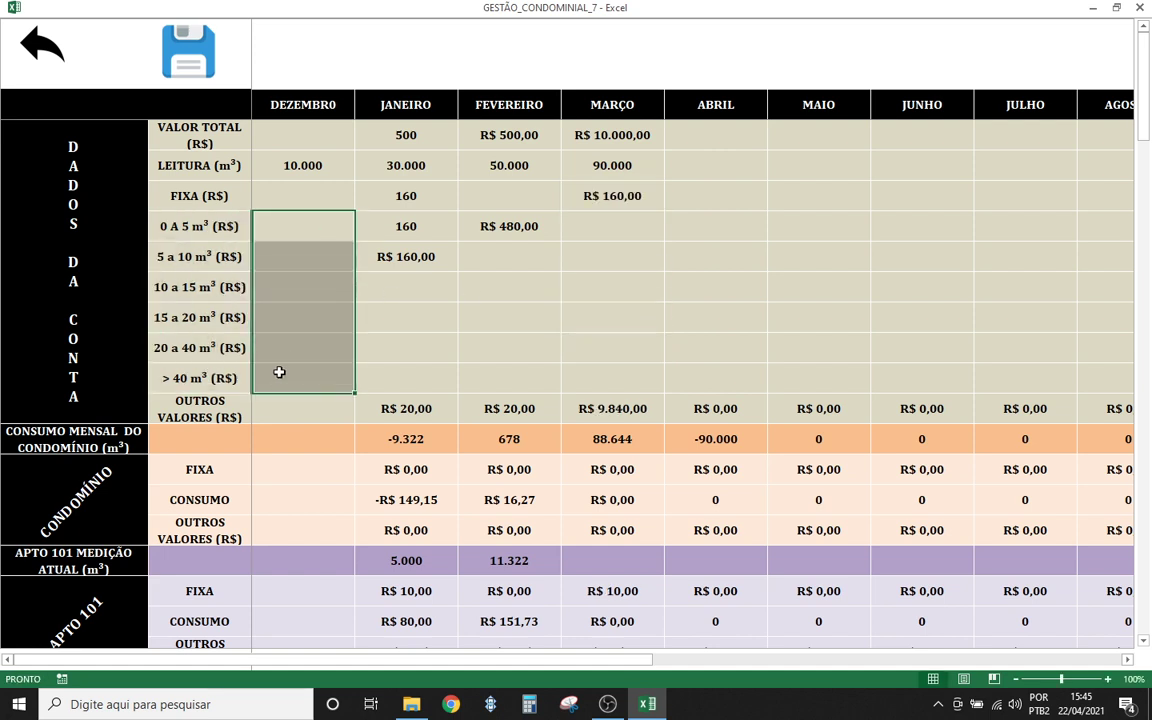
pyautogui.click(620, 225)
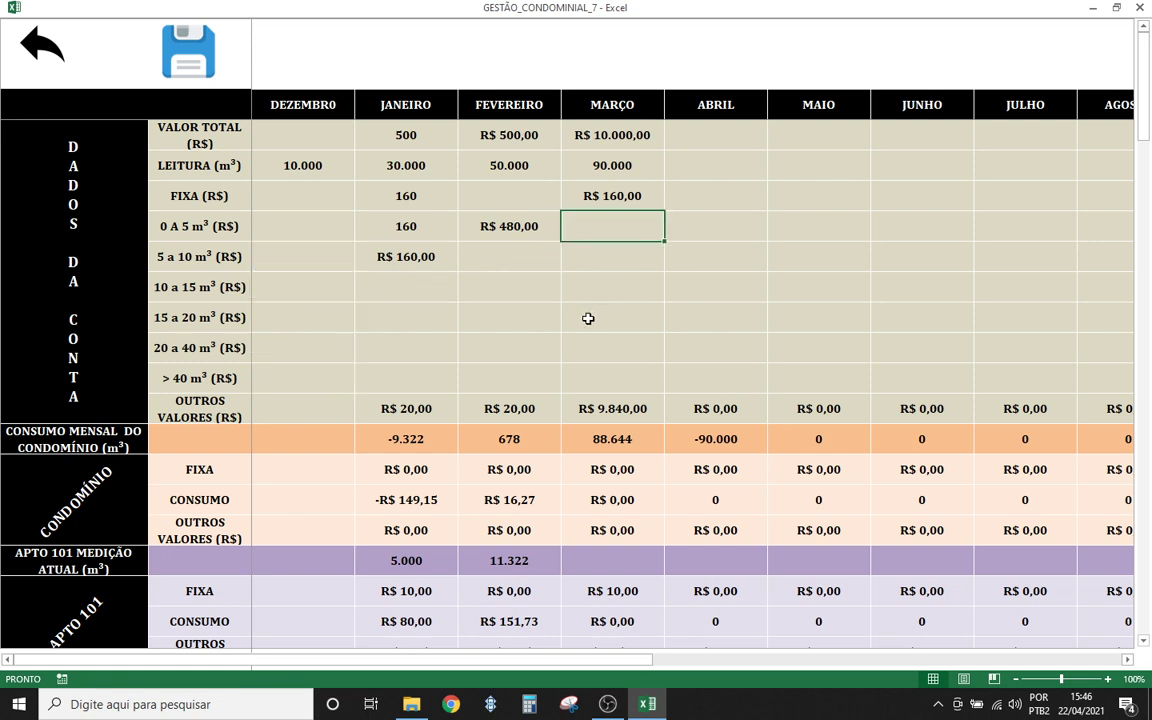
# - Enter 800 in March's 0 to 5 m³ tariff and check the fixed and other charges
pyautogui.write('800')
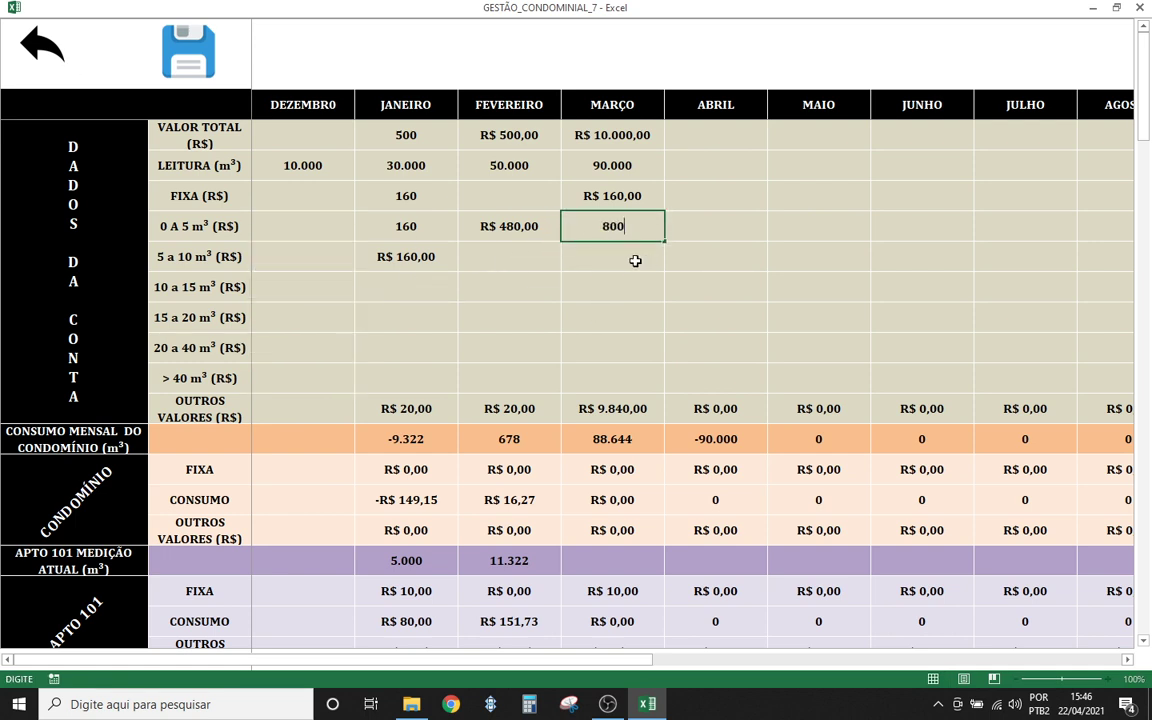
pyautogui.click(609, 260)
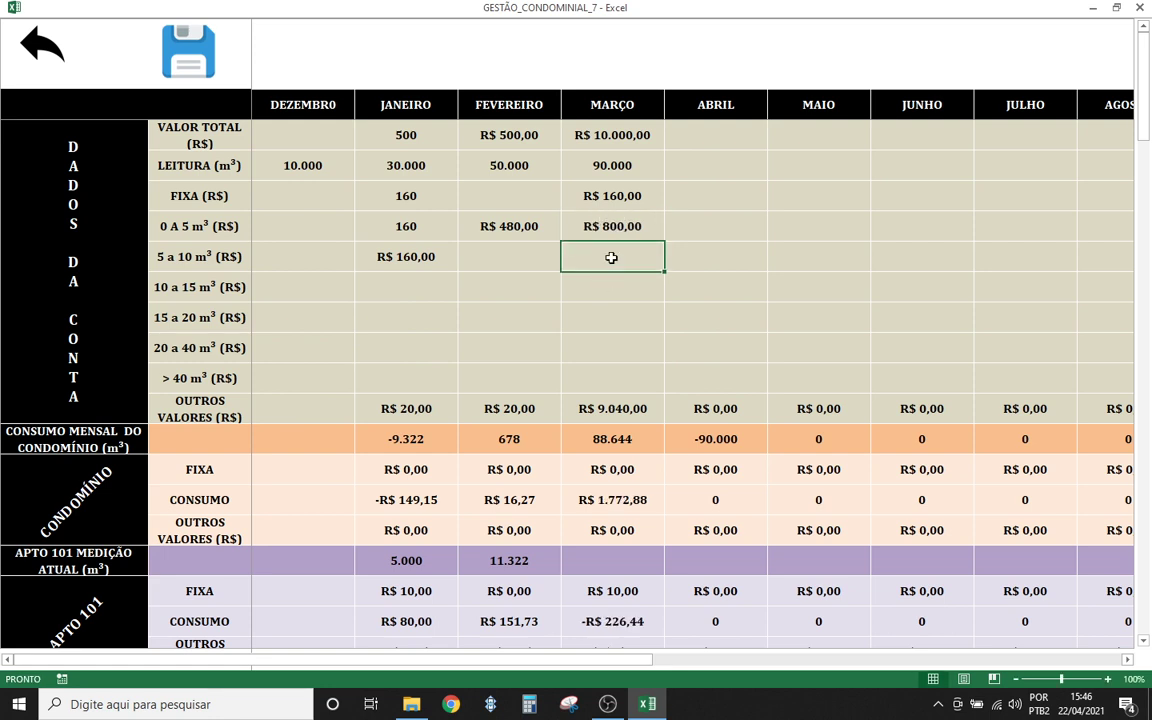
pyautogui.click(510, 226)
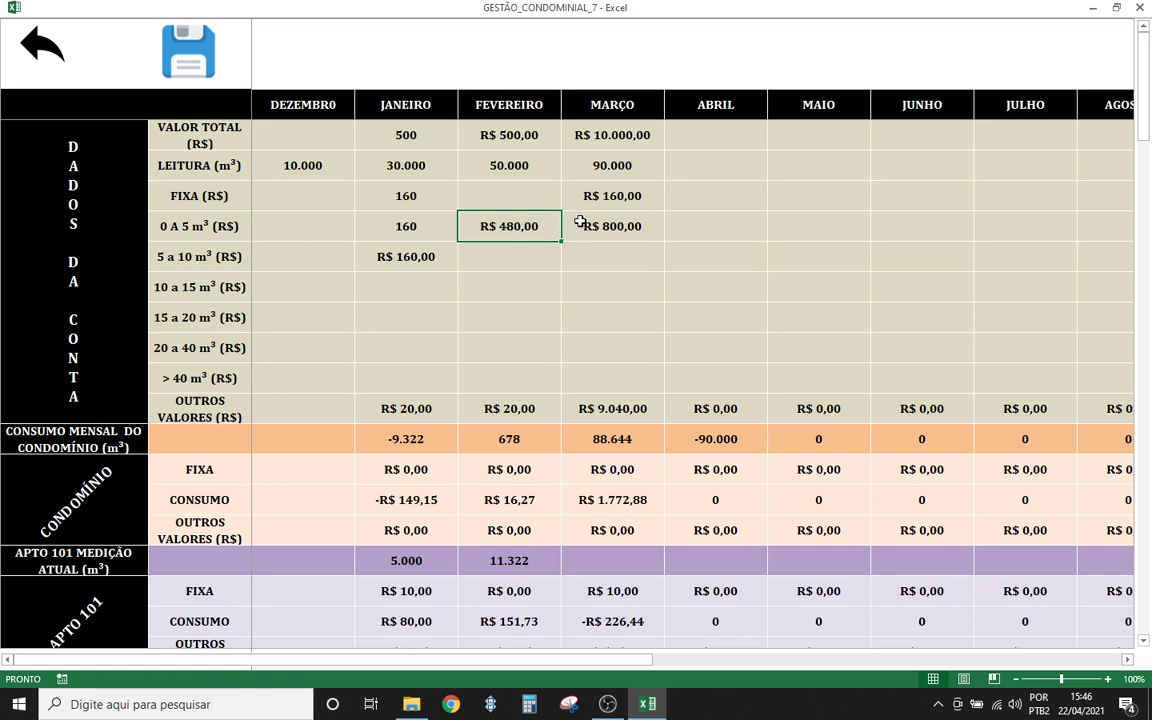
pyautogui.click(620, 197)
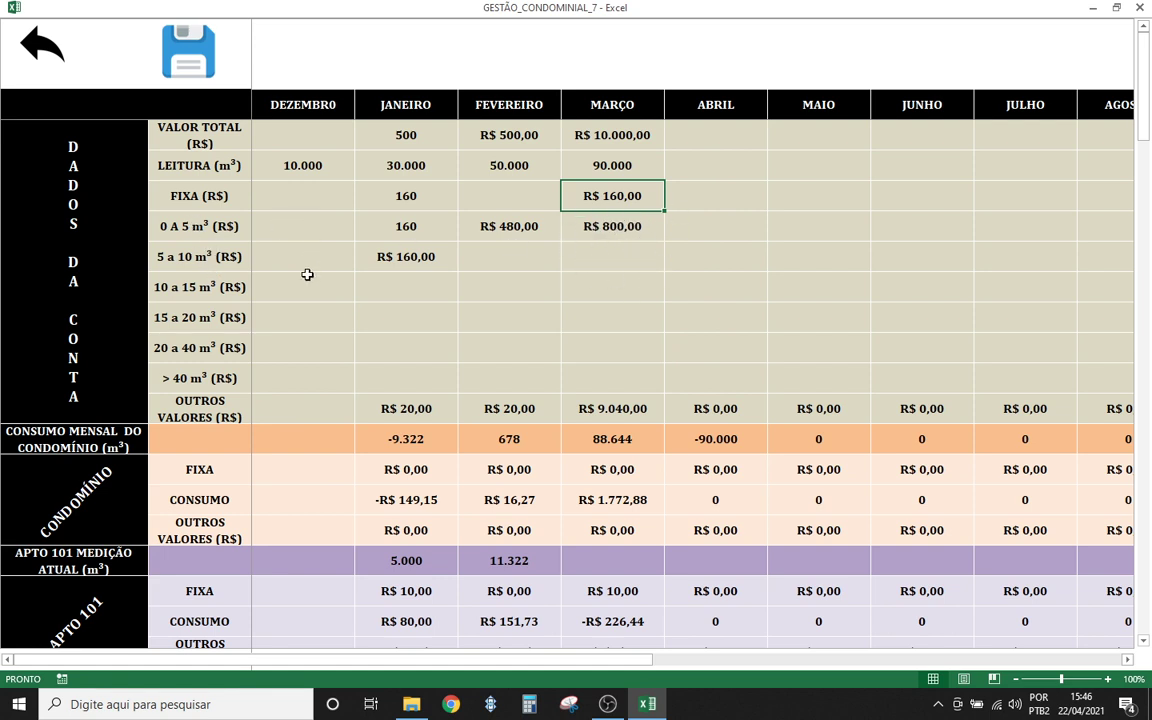
pyautogui.click(594, 263)
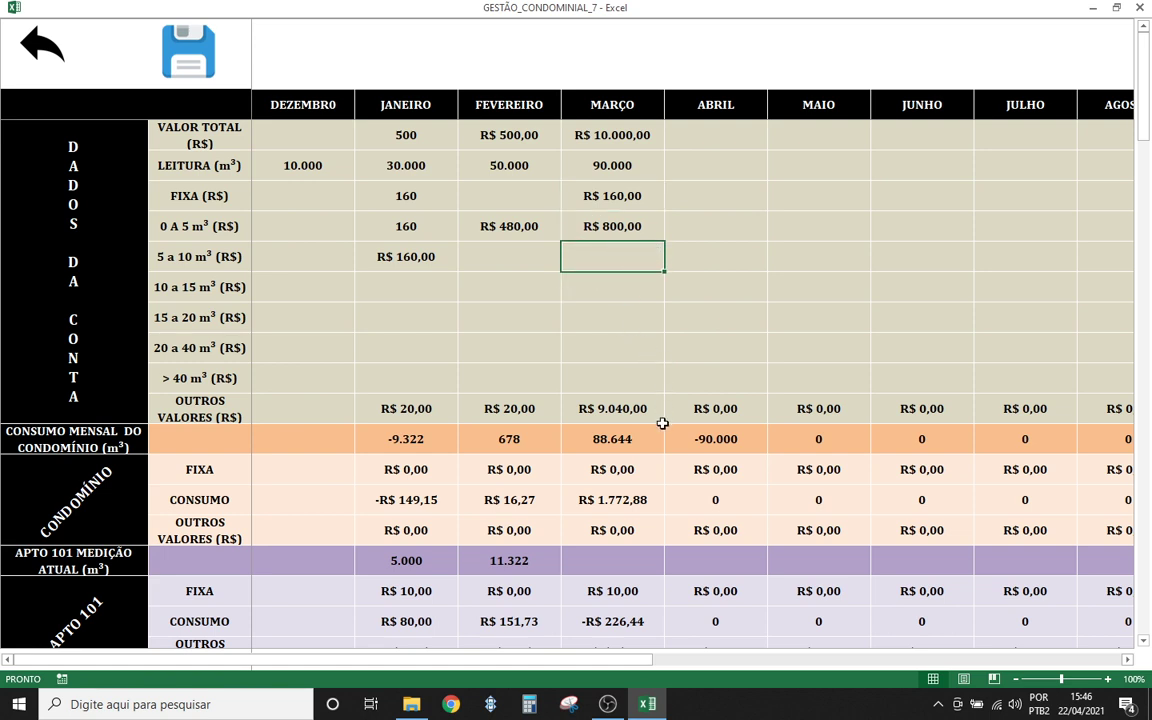
pyautogui.click(624, 410)
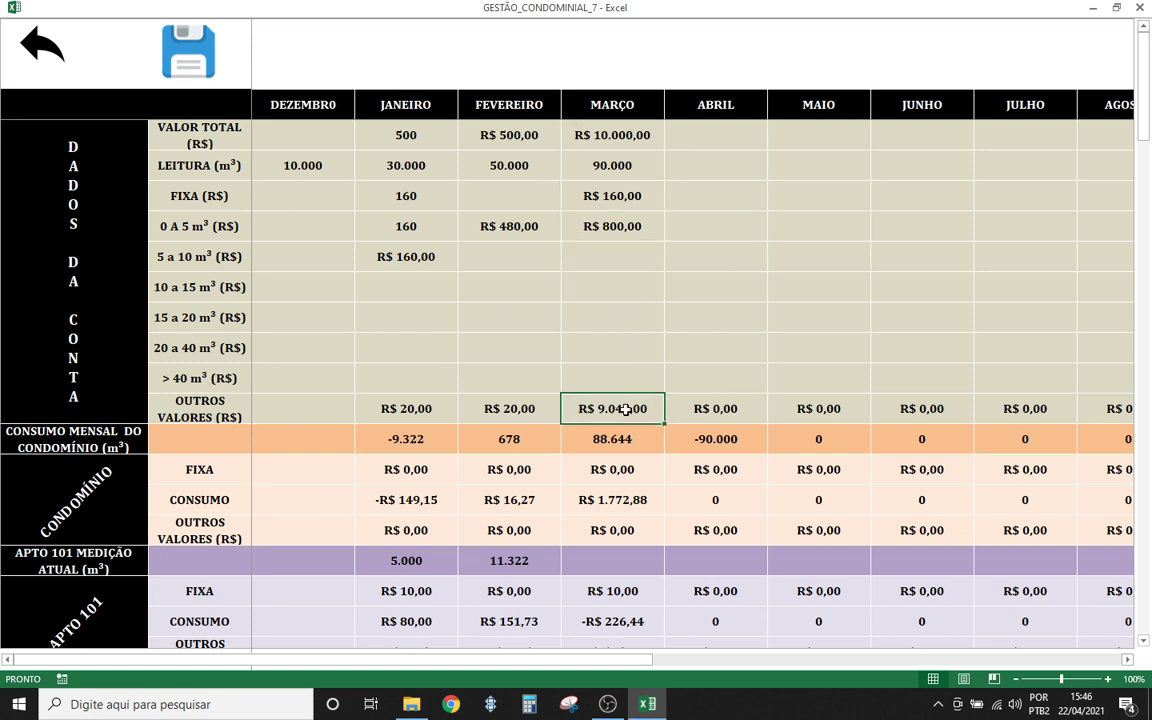
# - Clear March's 10000 total bill value and review March's fixed and tier charges
pyautogui.click(606, 138)
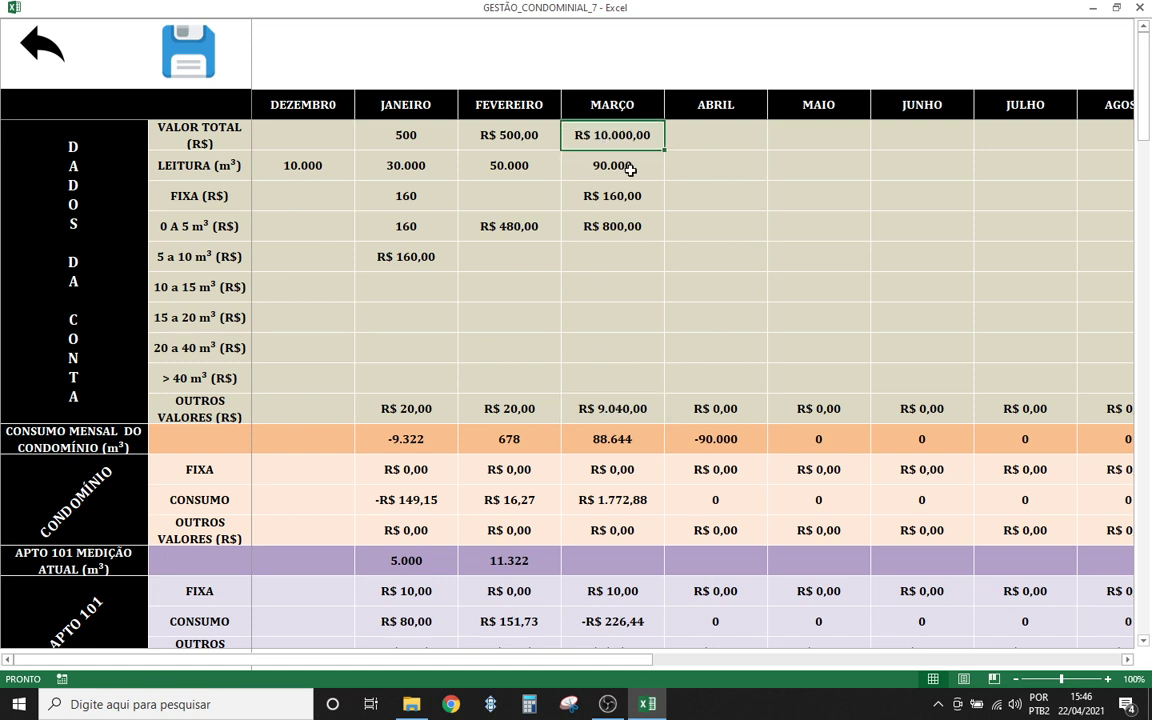
pyautogui.doubleClick(620, 140)
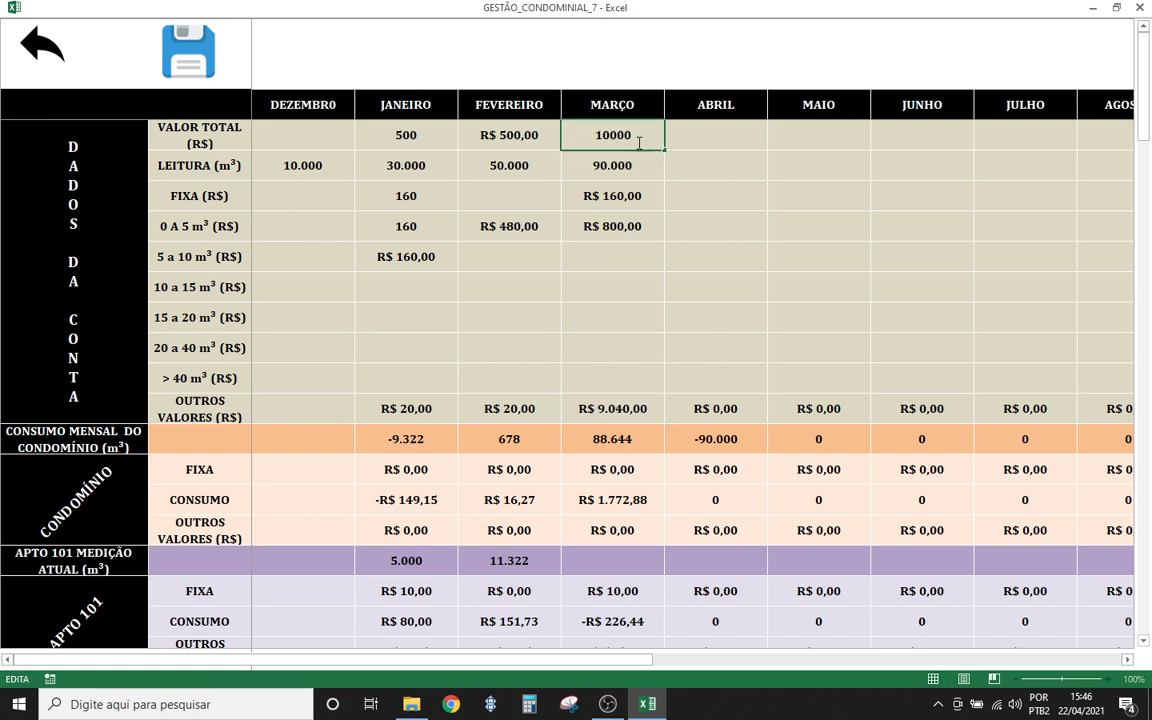
pyautogui.moveTo(639, 143); pyautogui.dragTo(563, 140)
pyautogui.press('BackSpace')
pyautogui.click(638, 260)
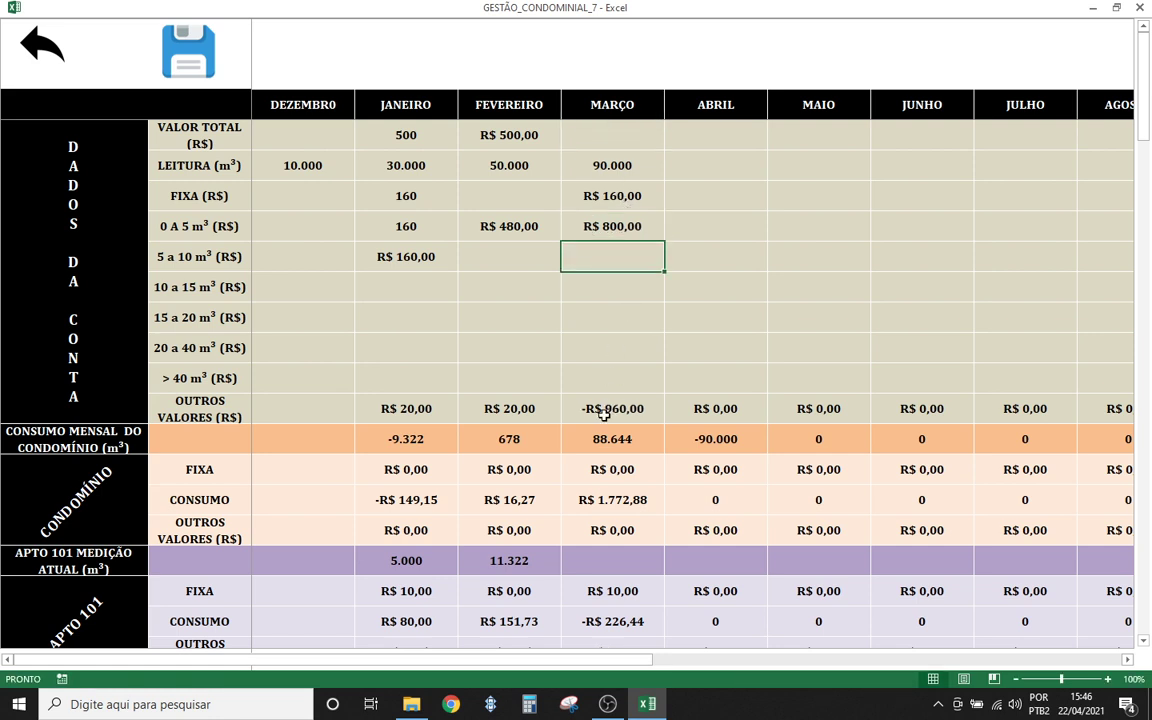
pyautogui.click(622, 320)
pyautogui.click(630, 282)
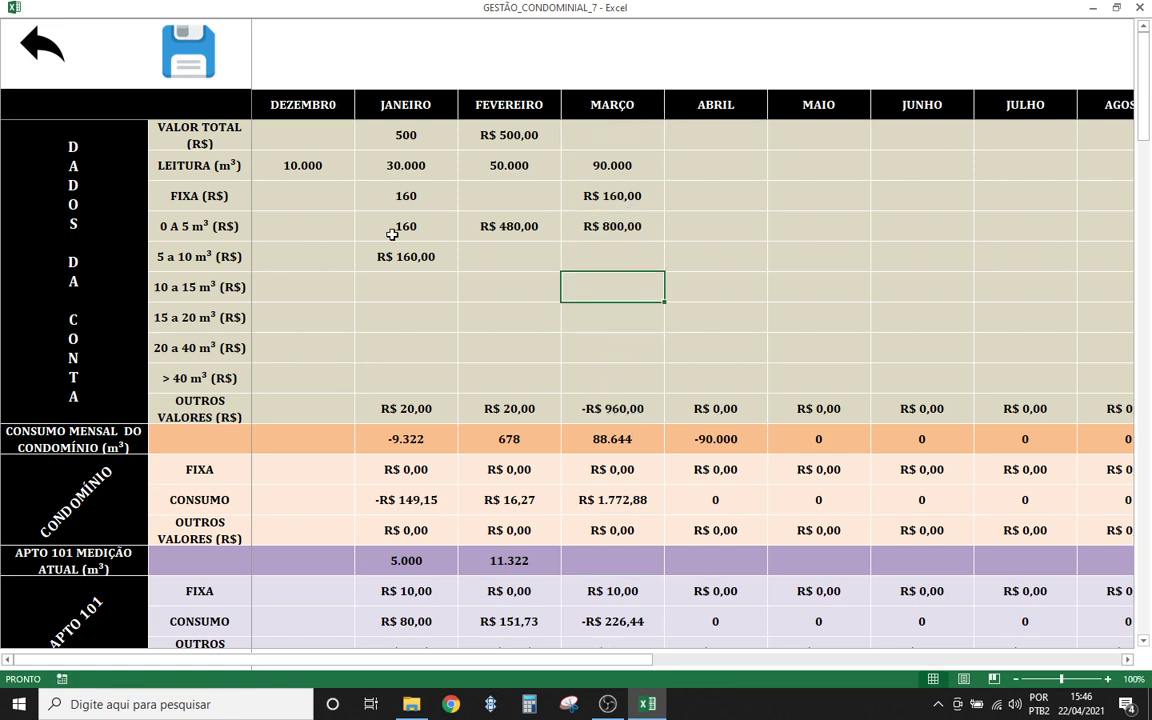
pyautogui.click(613, 228)
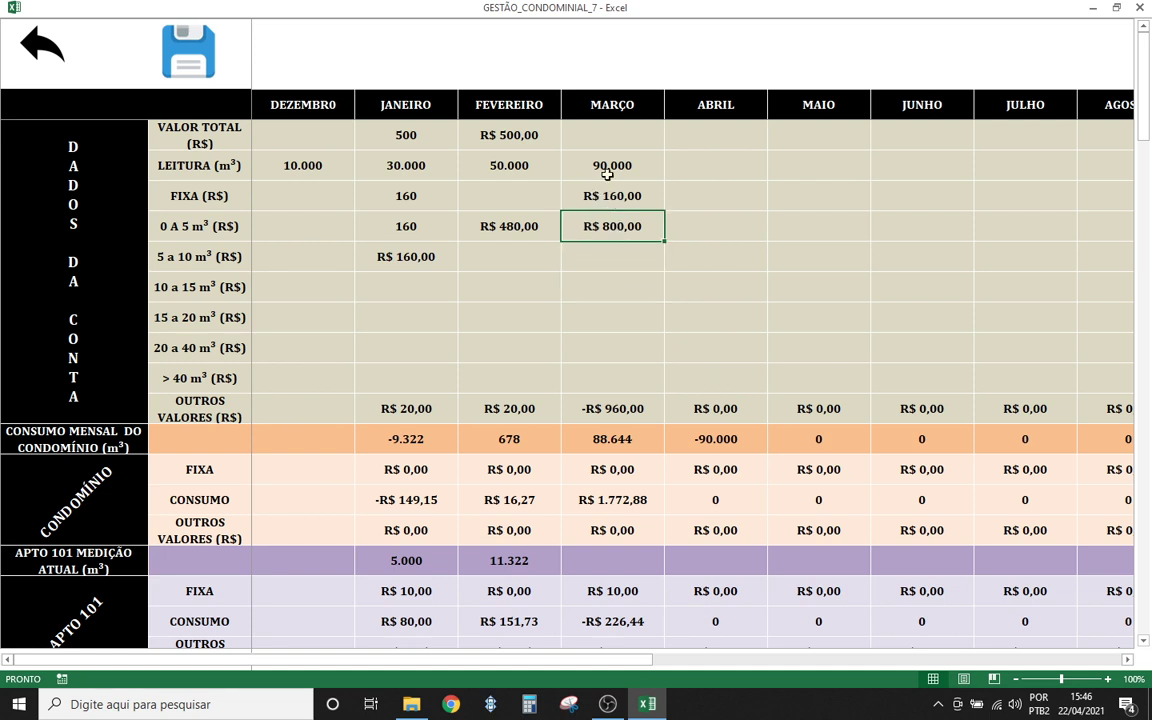
pyautogui.click(607, 203)
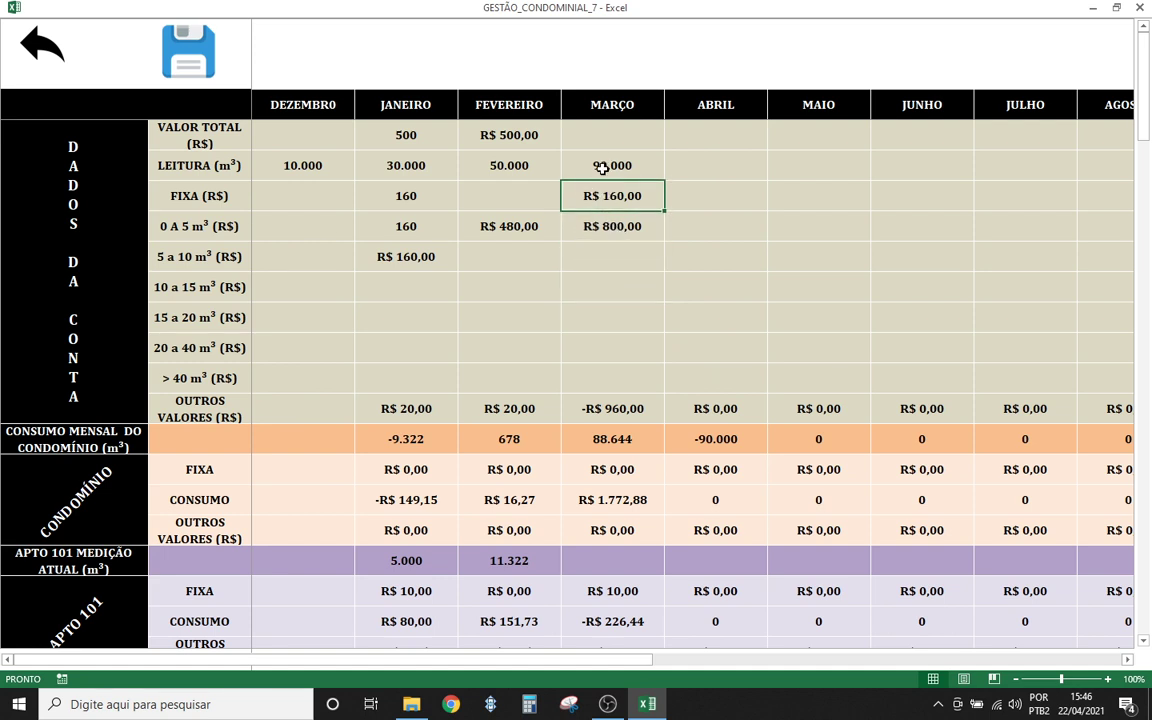
pyautogui.click(601, 168)
pyautogui.click(607, 315)
# - Re-enter March's total and trim it to R$ 1.000,00, leaving other charges at R$ 40,00
pyautogui.click(598, 136)
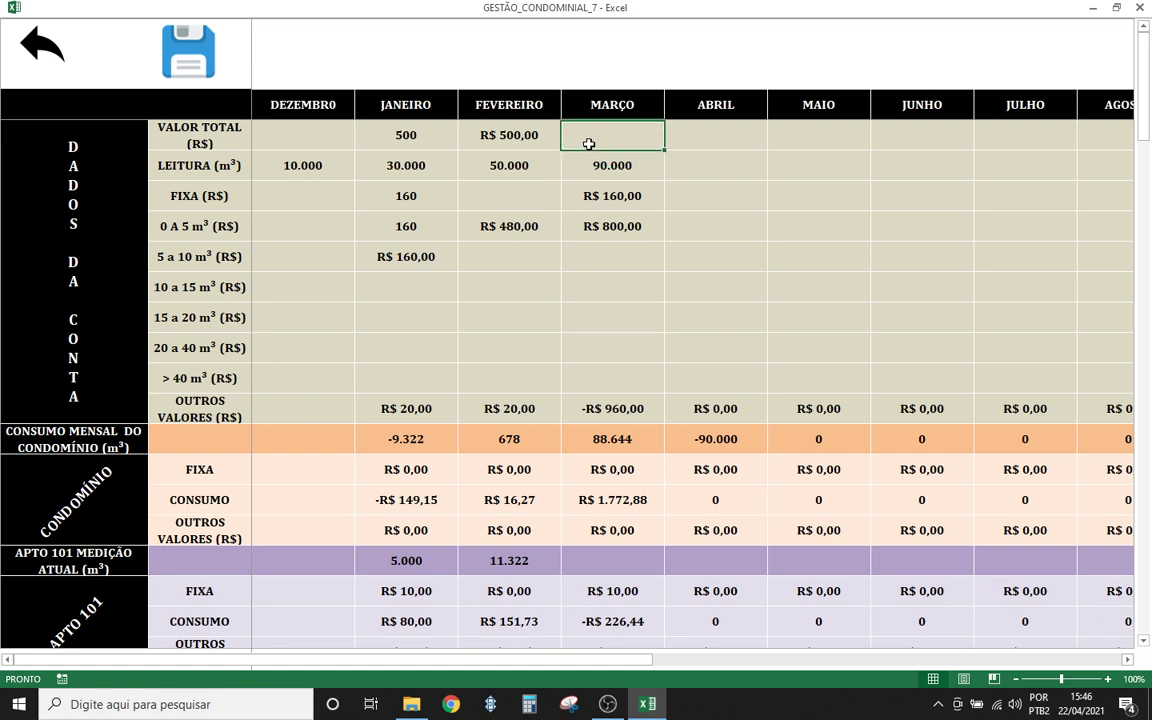
pyautogui.write('10')
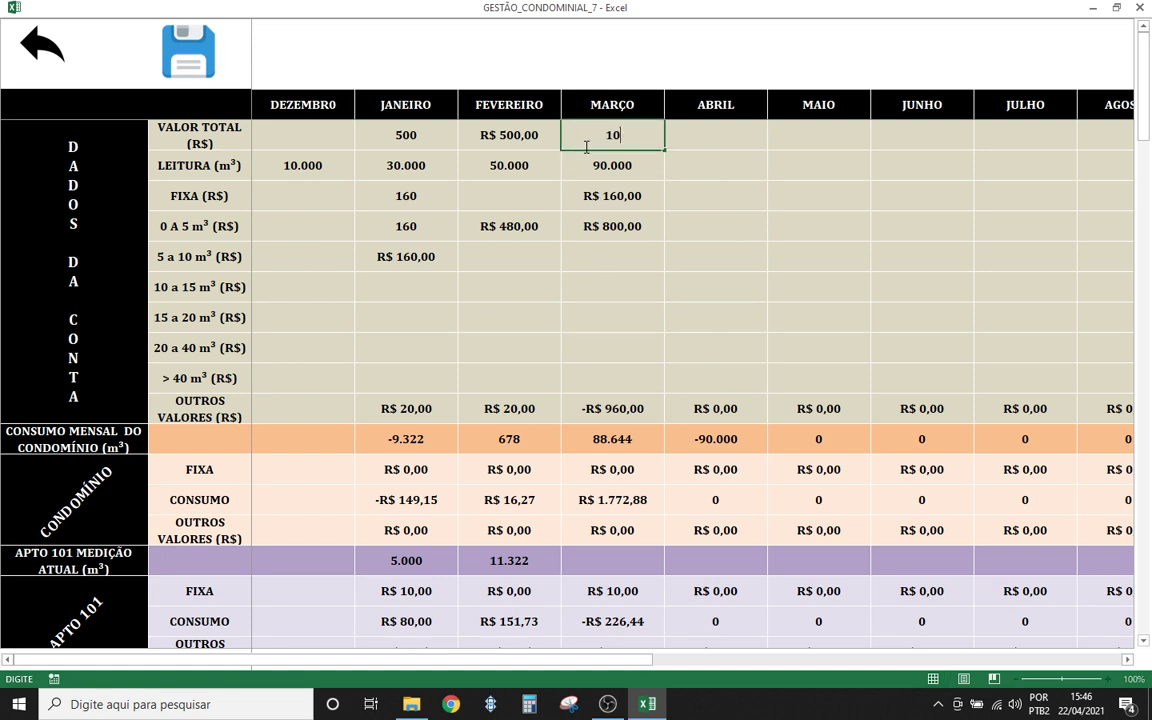
pyautogui.write('000')
pyautogui.click(607, 336)
pyautogui.doubleClick(616, 143)
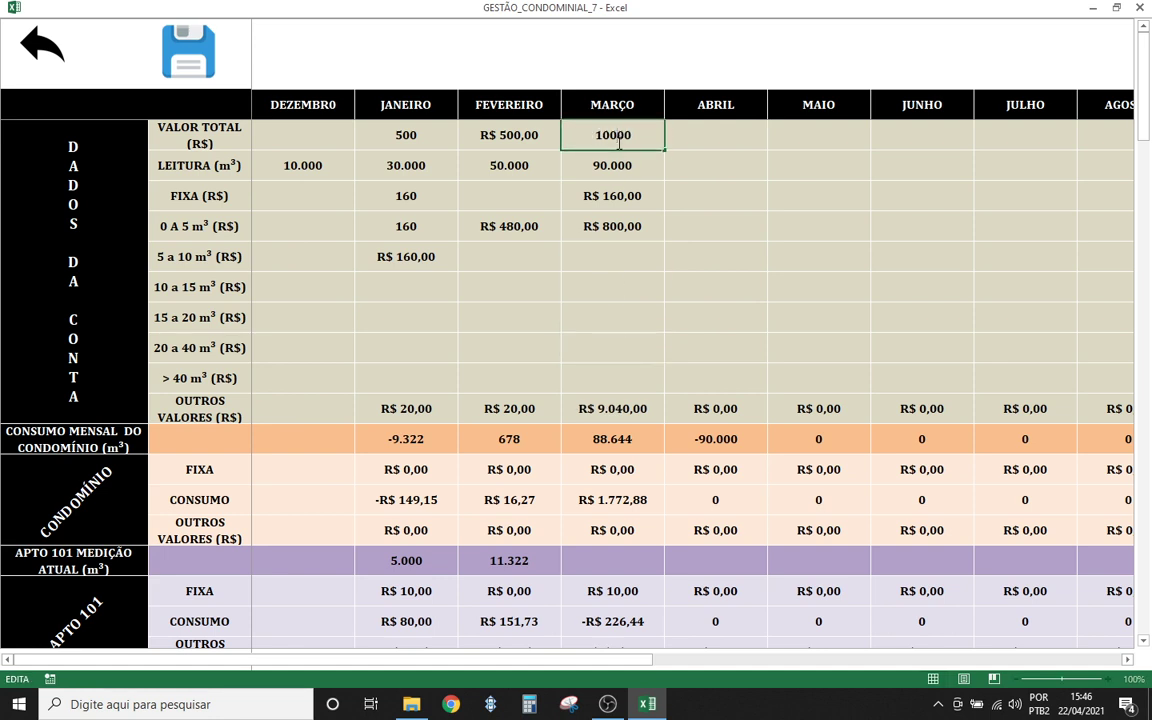
pyautogui.press('BackSpace')
pyautogui.click(627, 234)
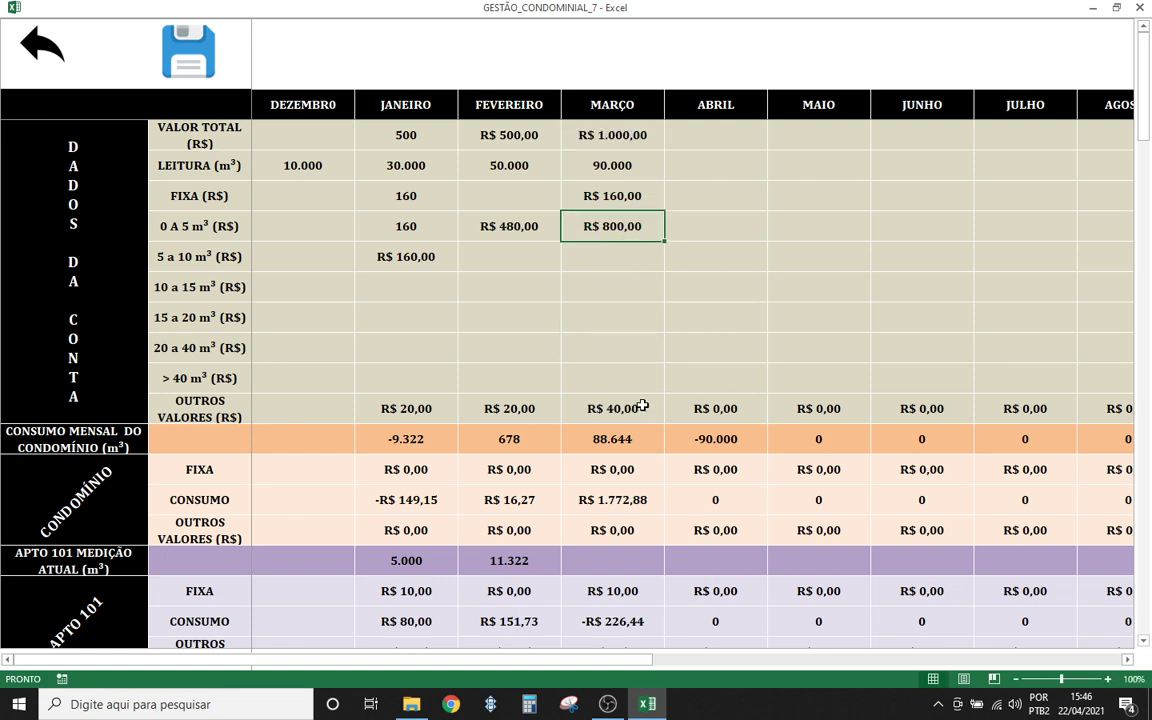
pyautogui.click(602, 284)
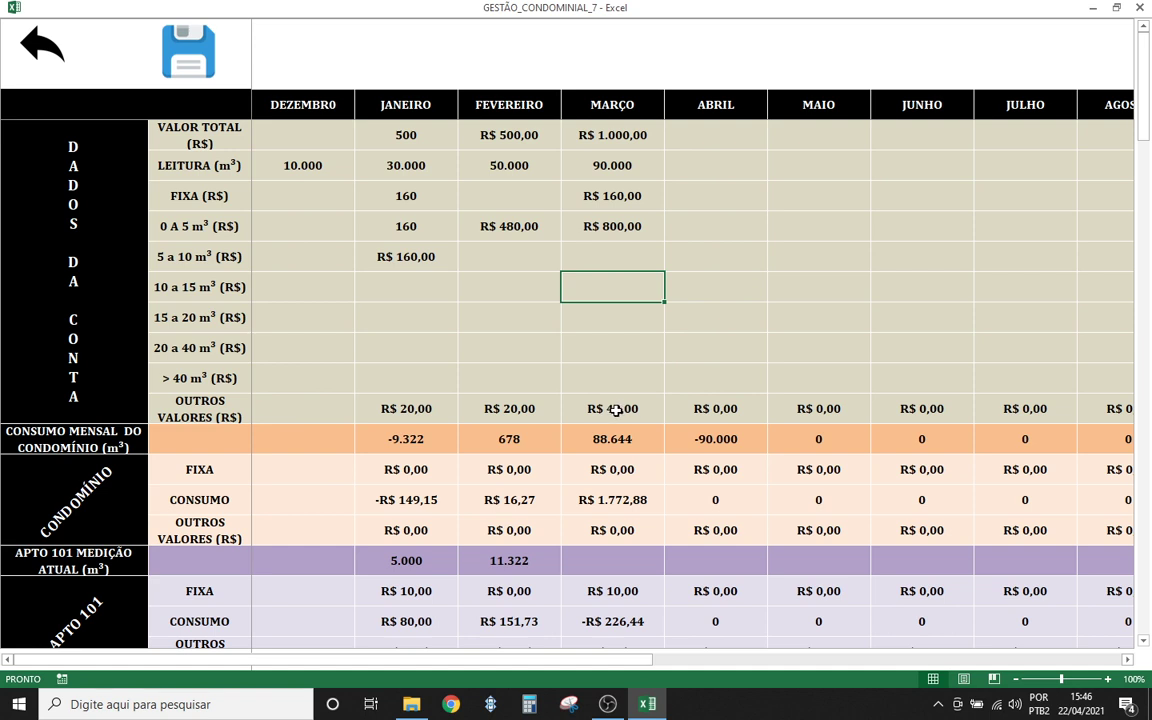
pyautogui.click(604, 340)
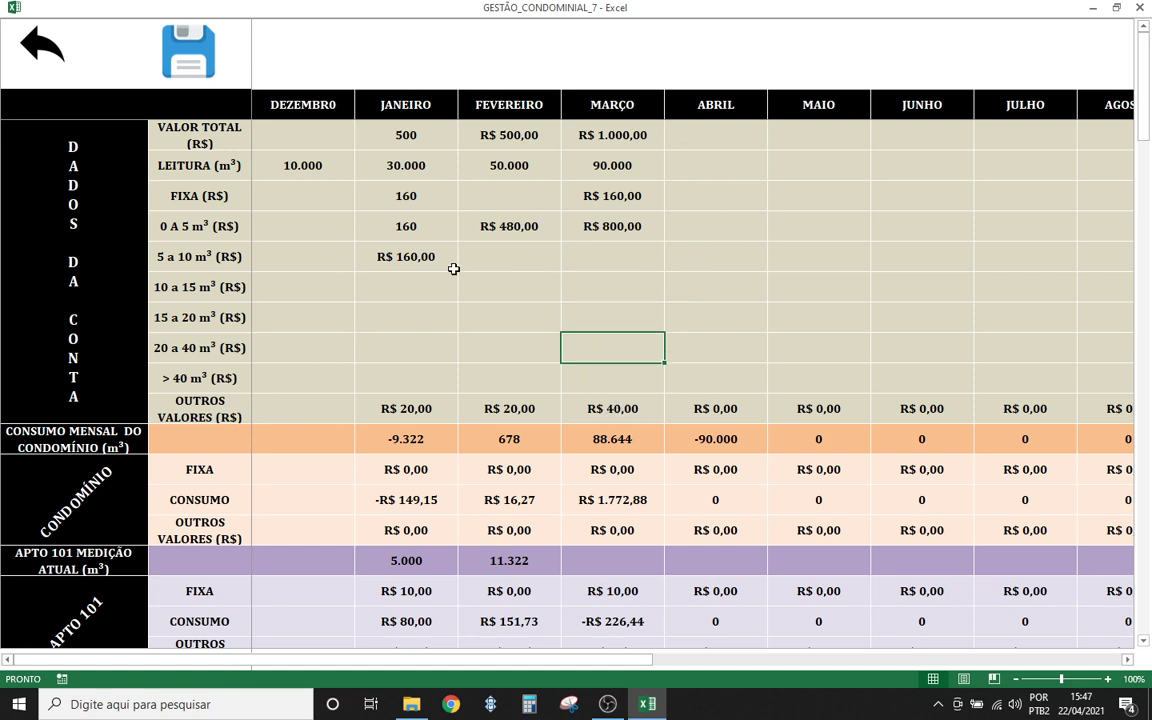
pyautogui.click(395, 318)
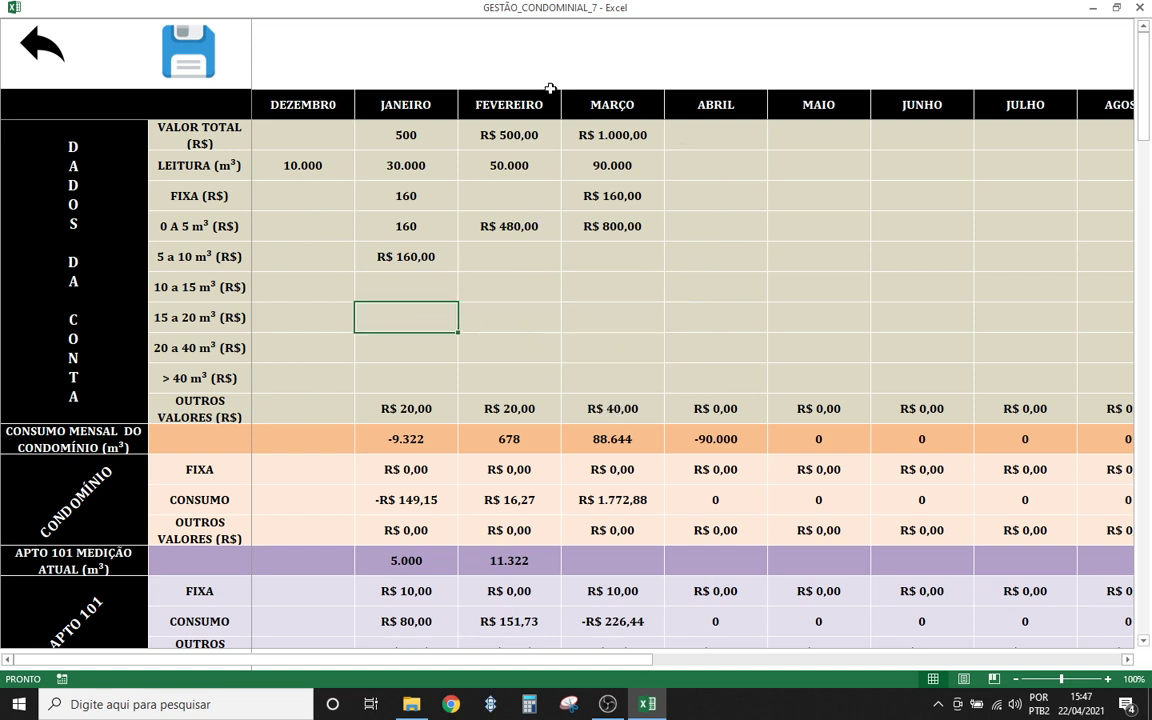
pyautogui.click(605, 328)
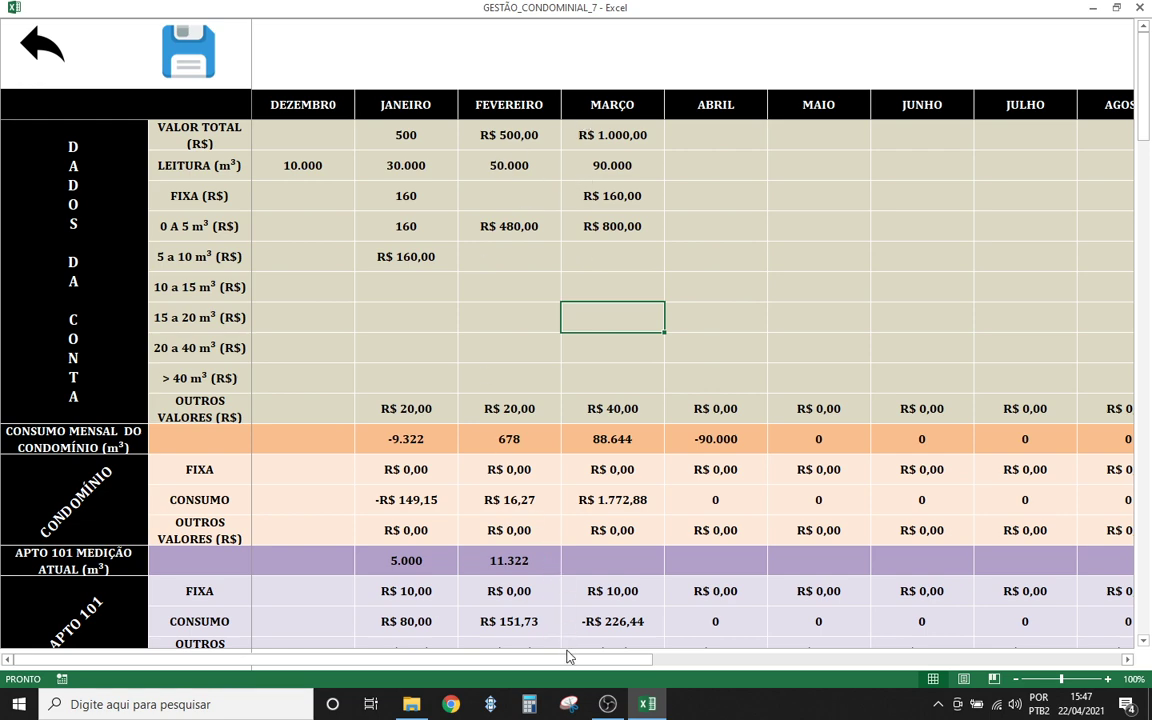
# - Scroll right to the yearly TOTAL column and select its values to see their sum
pyautogui.moveTo(569, 659); pyautogui.dragTo(1080, 668)
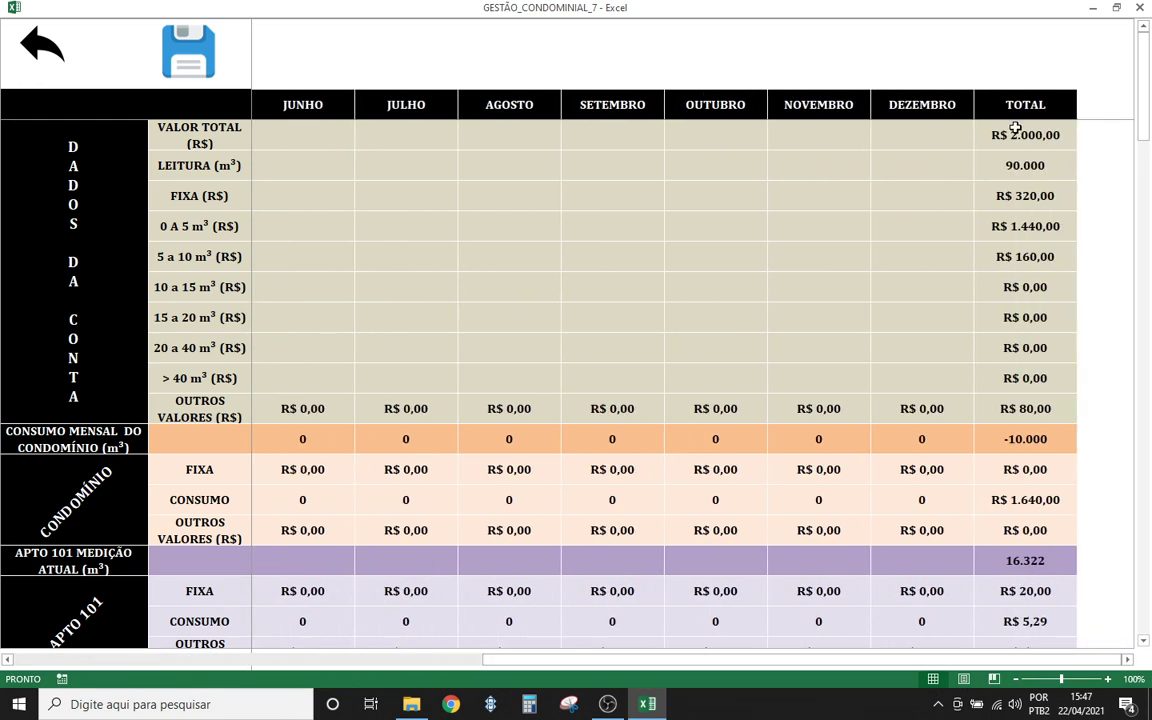
pyautogui.moveTo(1017, 134); pyautogui.dragTo(1025, 401)
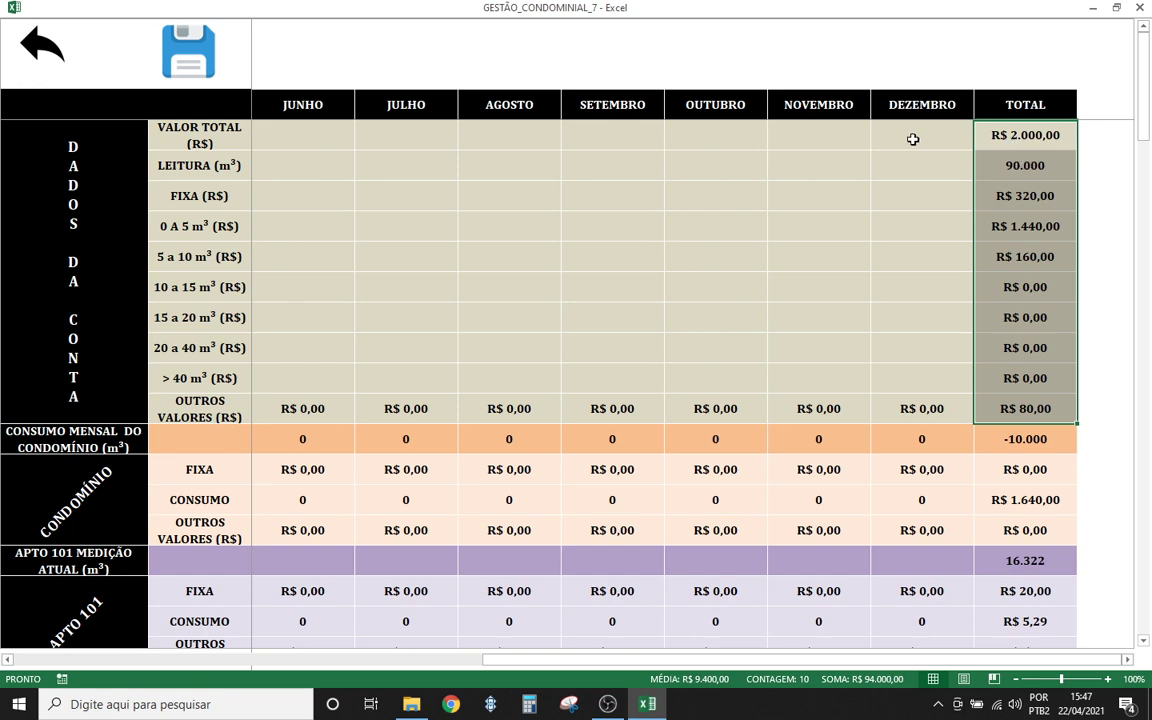
pyautogui.moveTo(637, 660); pyautogui.dragTo(215, 650)
# - Enter 11.322 as apartment 101's March meter reading
pyautogui.click(650, 265)
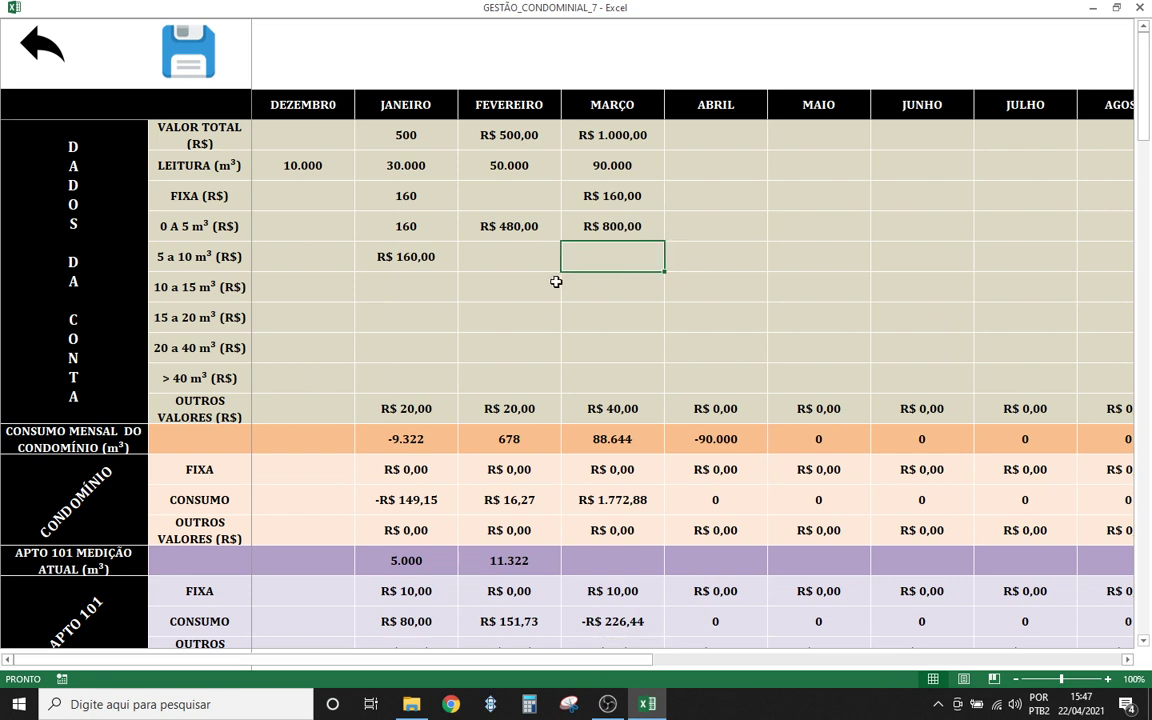
pyautogui.click(468, 262)
pyautogui.click(596, 226)
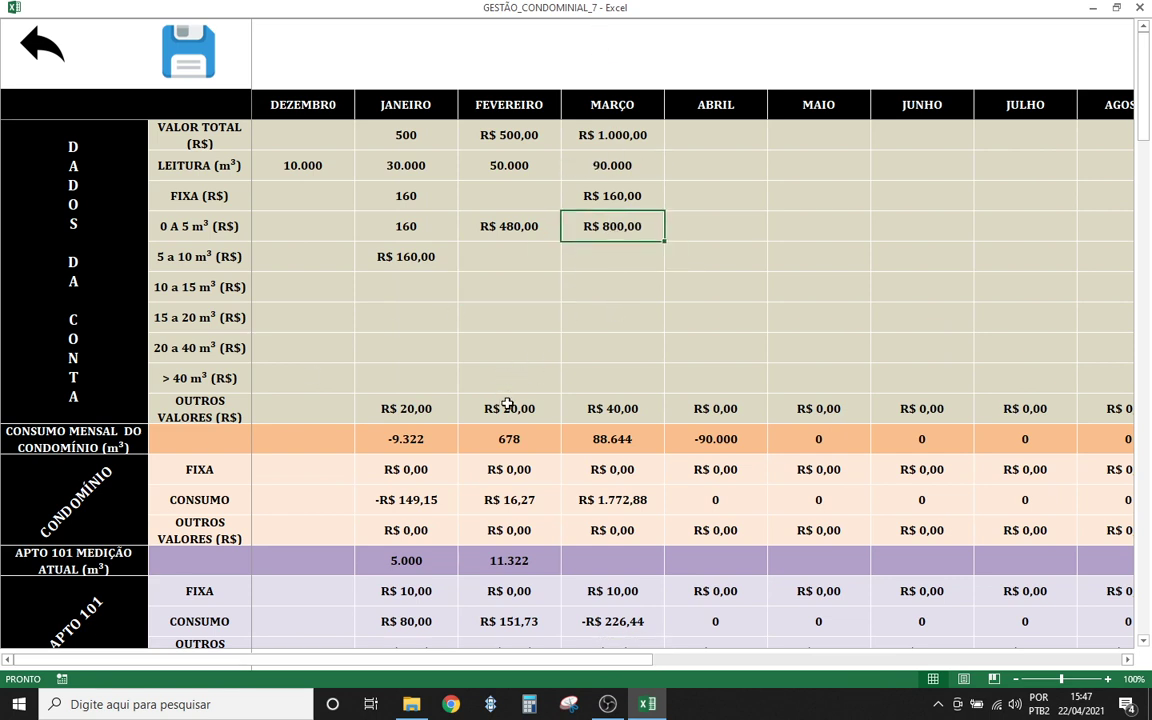
pyautogui.scroll(-1, 532, 360)
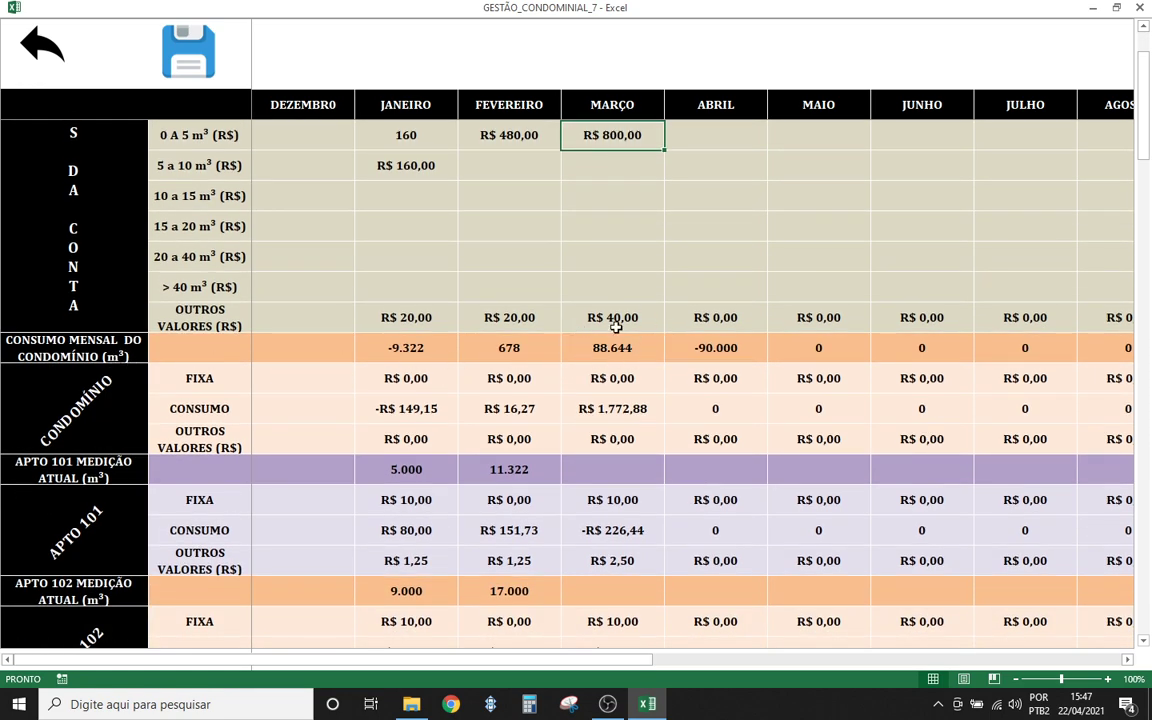
pyautogui.scroll(-1, 572, 396)
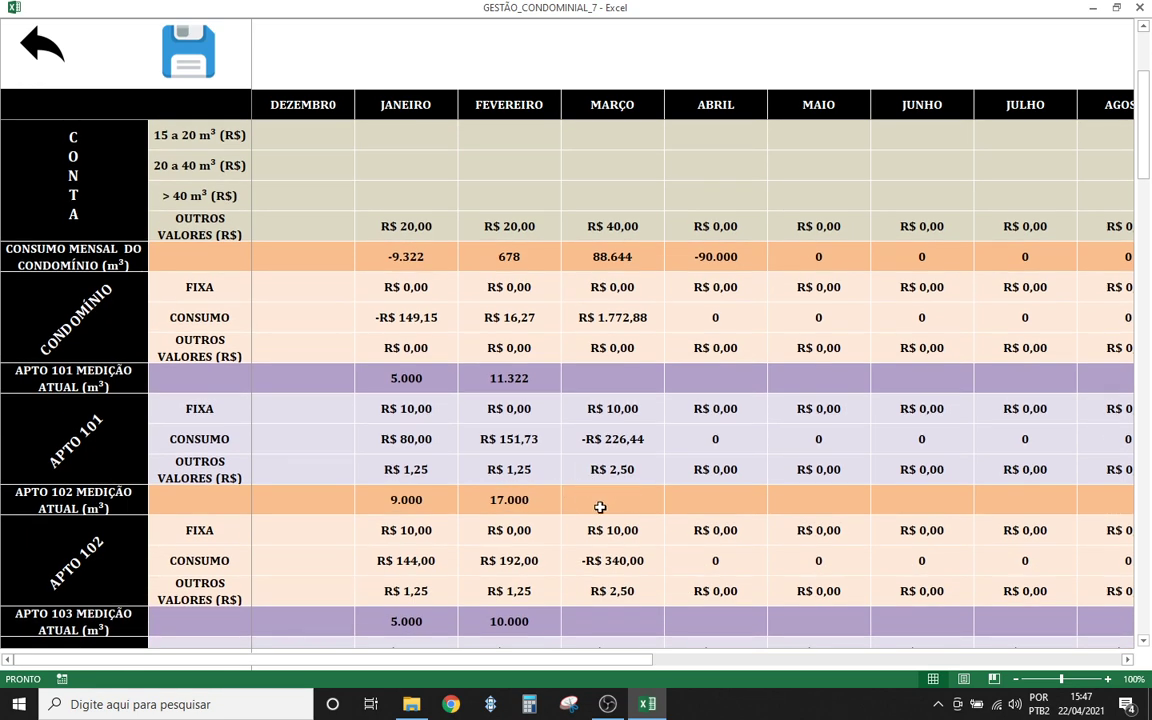
pyautogui.click(600, 500)
pyautogui.scroll(-1, 290, 470)
pyautogui.scroll(1, 304, 468)
pyautogui.scroll(1, 290, 455)
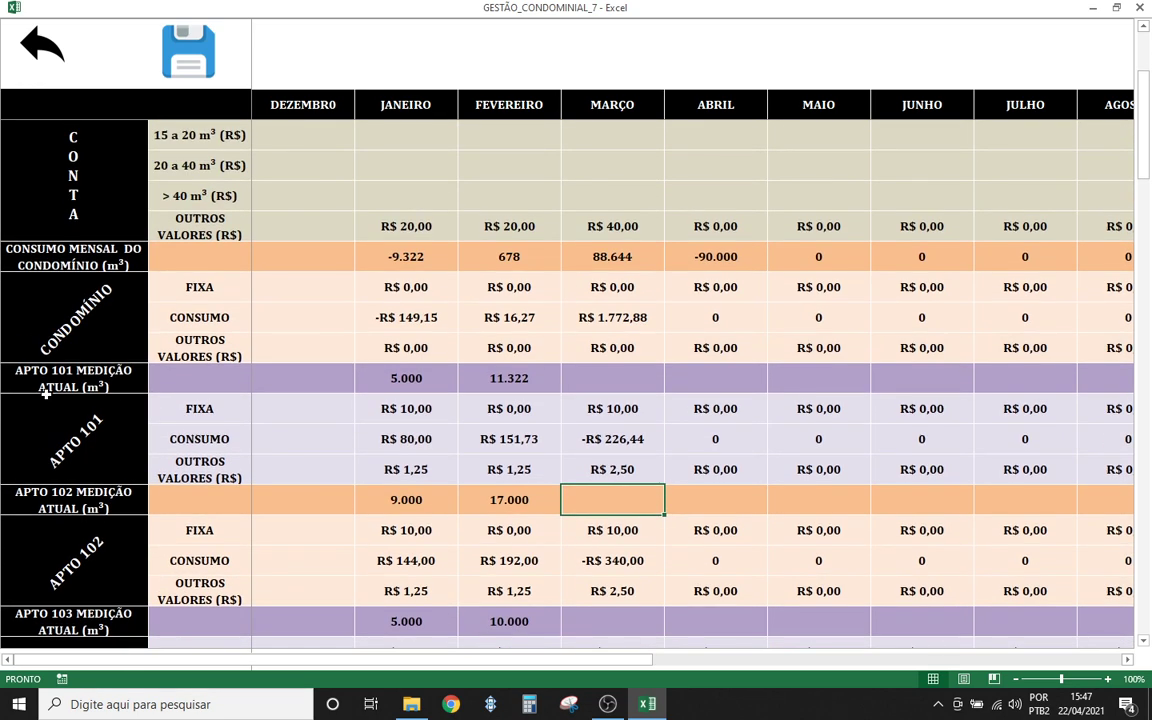
pyautogui.press('Up')
pyautogui.press('Up')
pyautogui.press('Up')
pyautogui.press('Up')
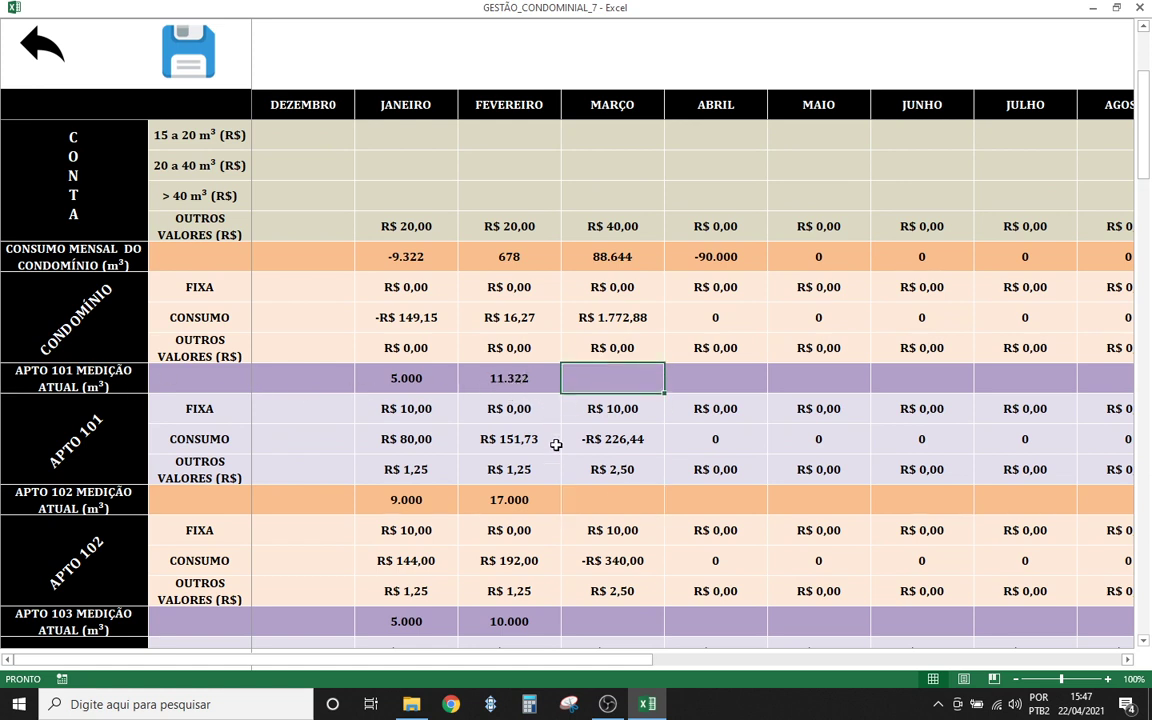
pyautogui.write('11.')
pyautogui.write('3')
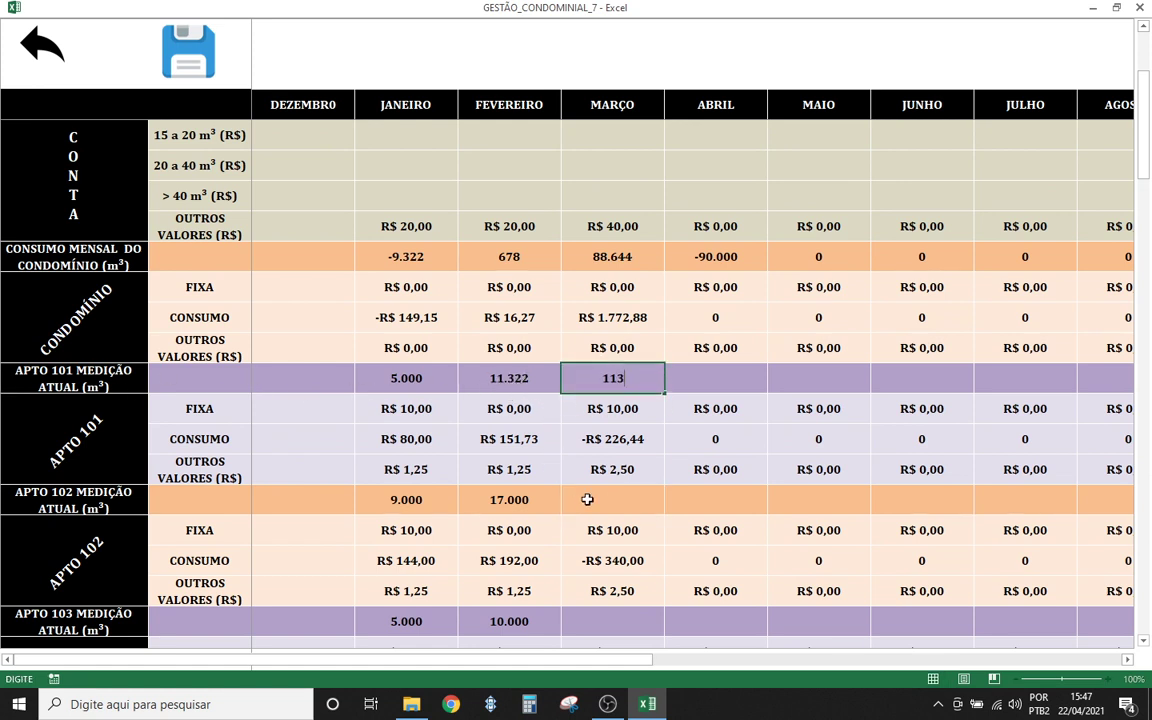
pyautogui.write('22')
pyautogui.press('Return')
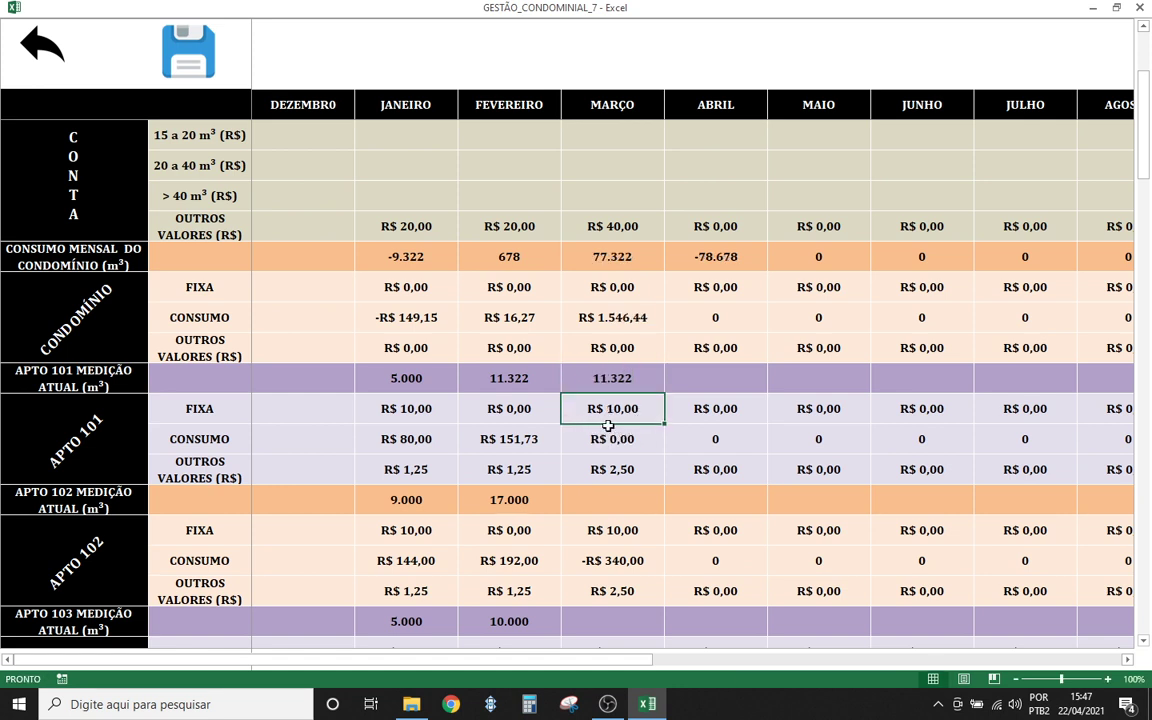
# - Check apartment 101's March charges against its February and March readings
pyautogui.moveTo(608, 426); pyautogui.dragTo(609, 464)
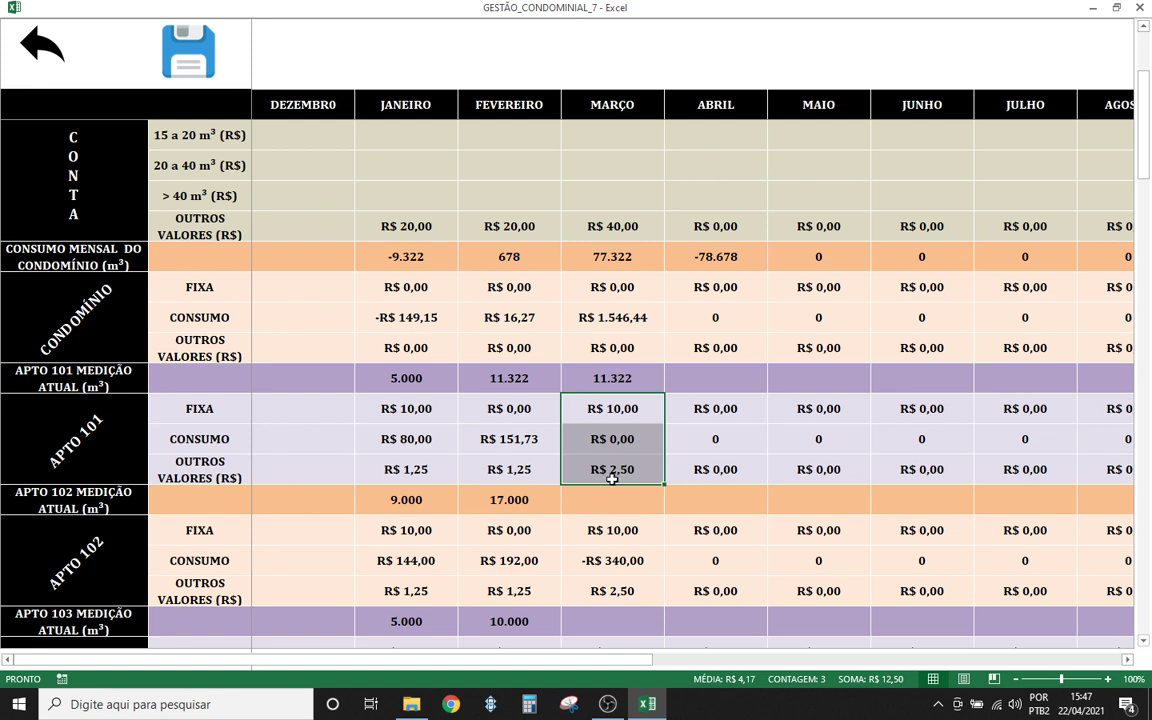
pyautogui.click(612, 478)
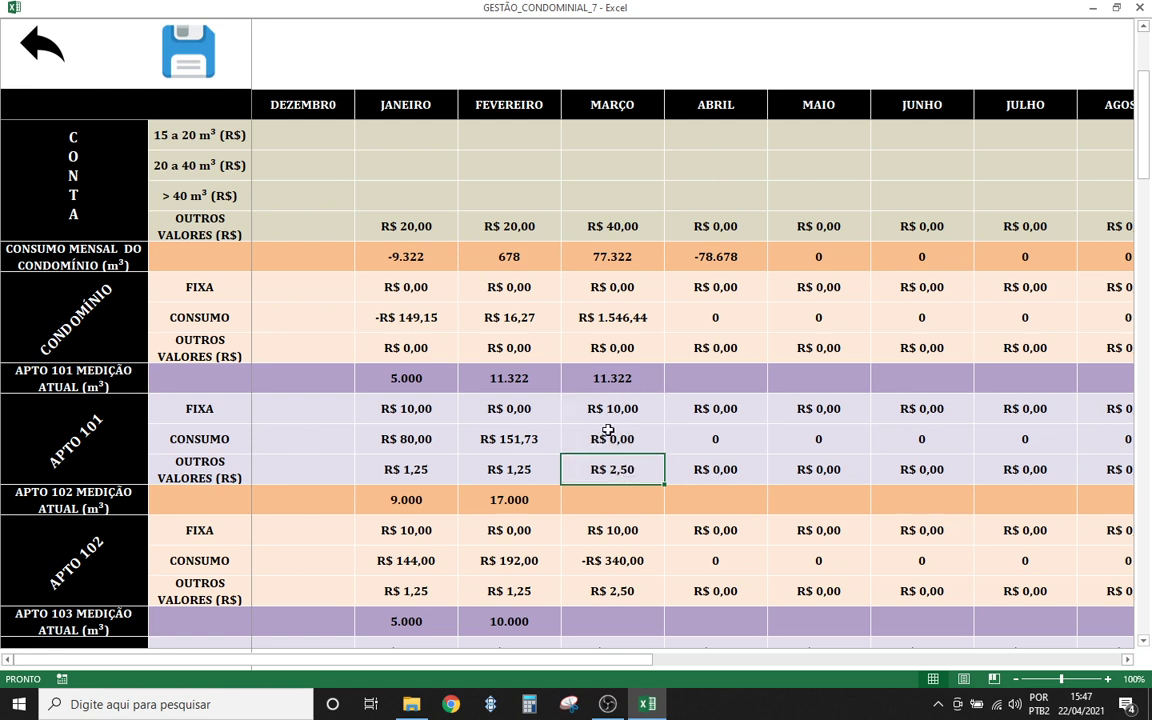
pyautogui.click(564, 438)
pyautogui.moveTo(196, 441); pyautogui.dragTo(607, 455)
pyautogui.click(609, 439)
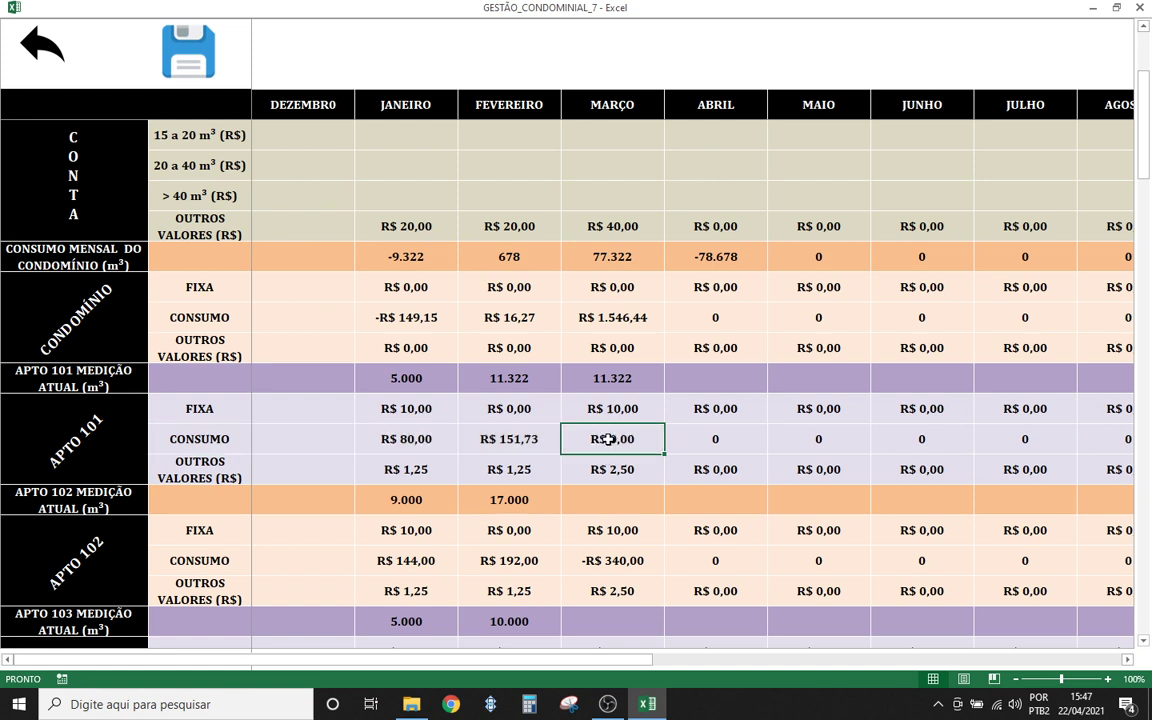
pyautogui.click(619, 378)
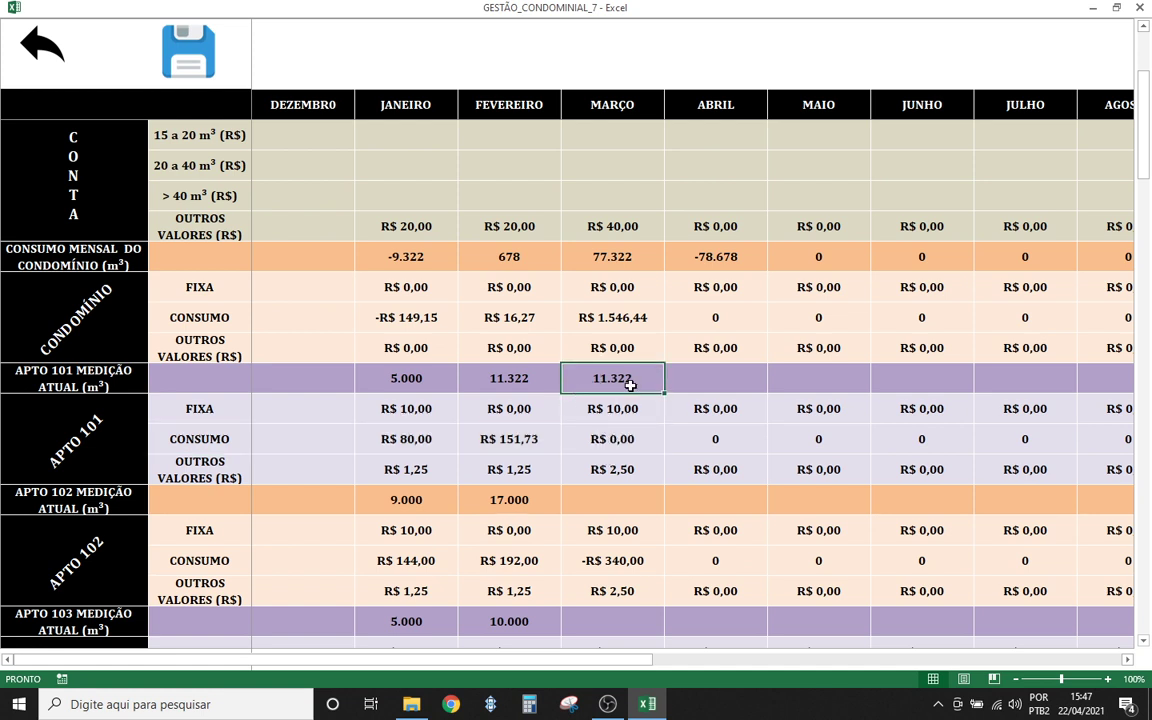
pyautogui.click(491, 385)
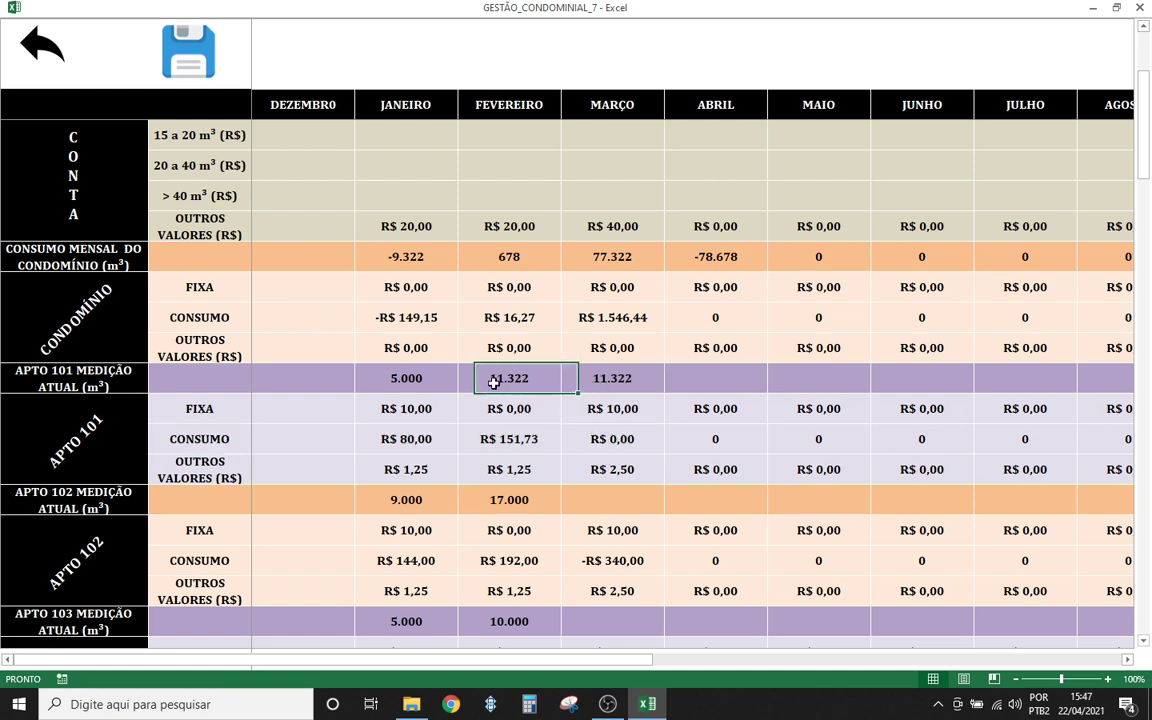
pyautogui.click(622, 438)
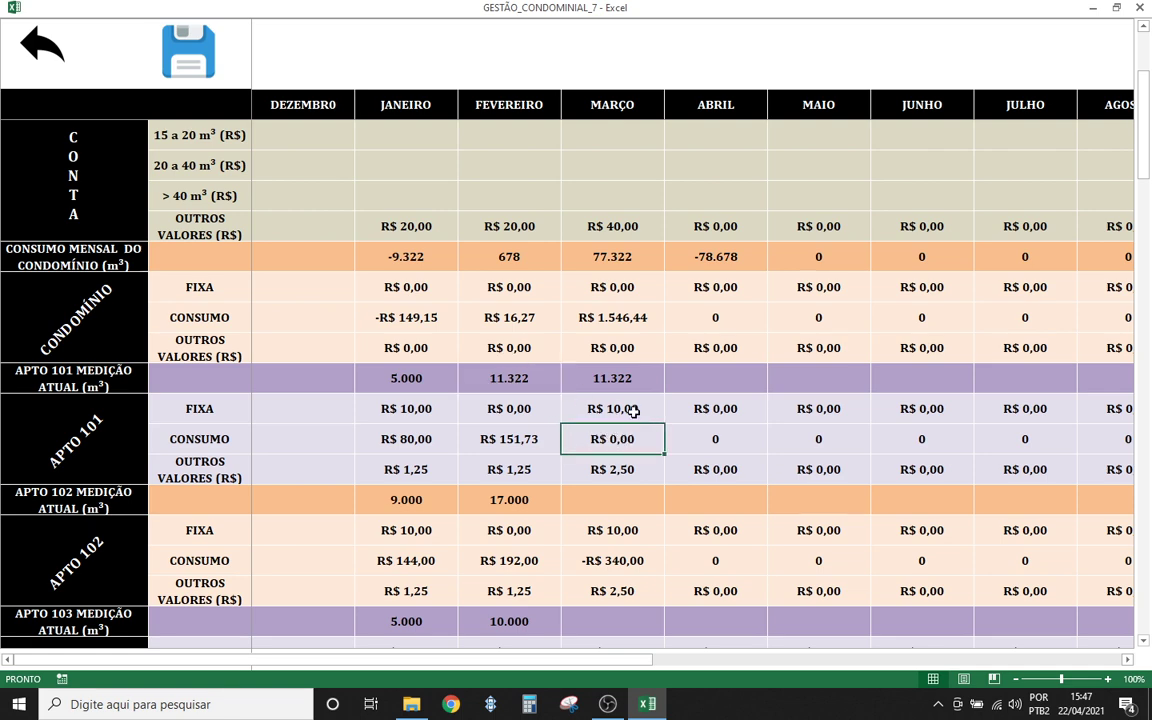
pyautogui.scroll(-1, 618, 478)
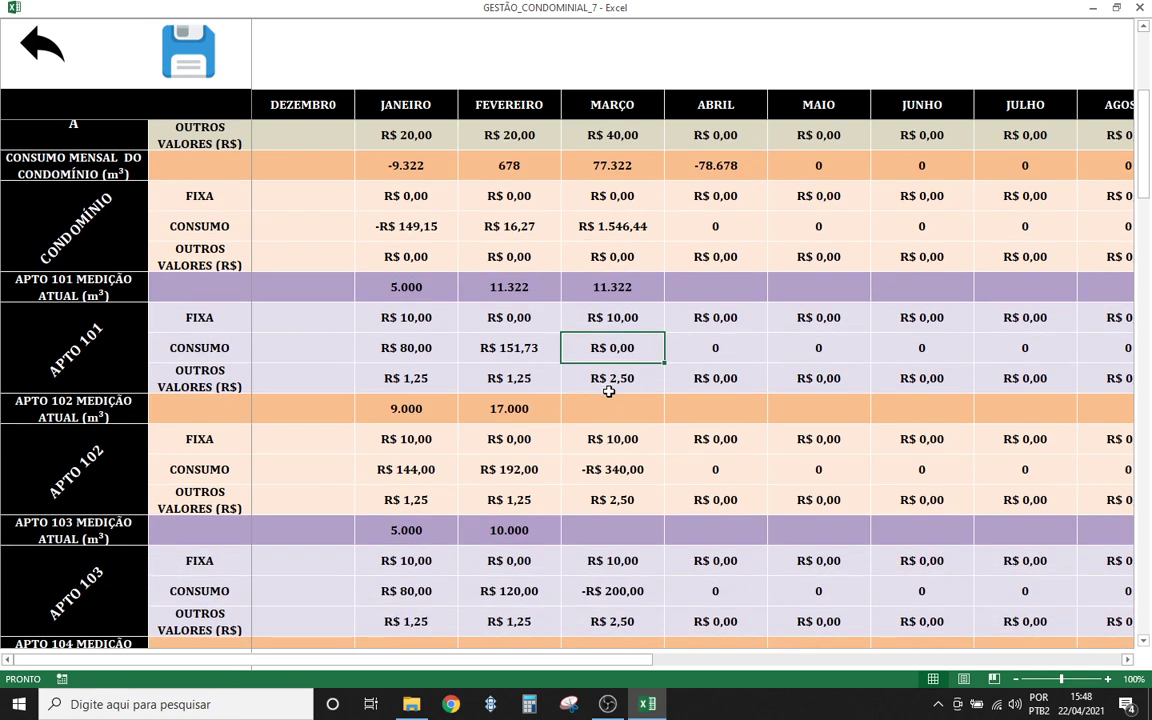
pyautogui.scroll(-1, 597, 387)
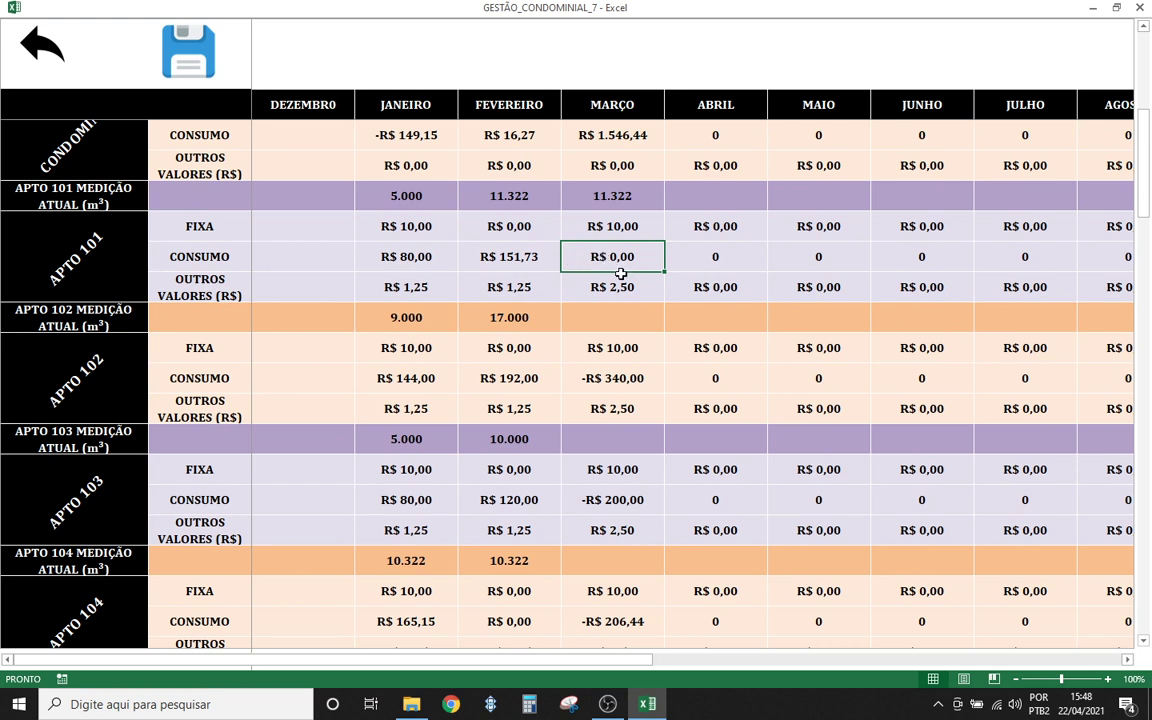
# - Enter March readings for apartments 102, 103 and 104: 27.000, 20.000 and 21.322
pyautogui.click(599, 326)
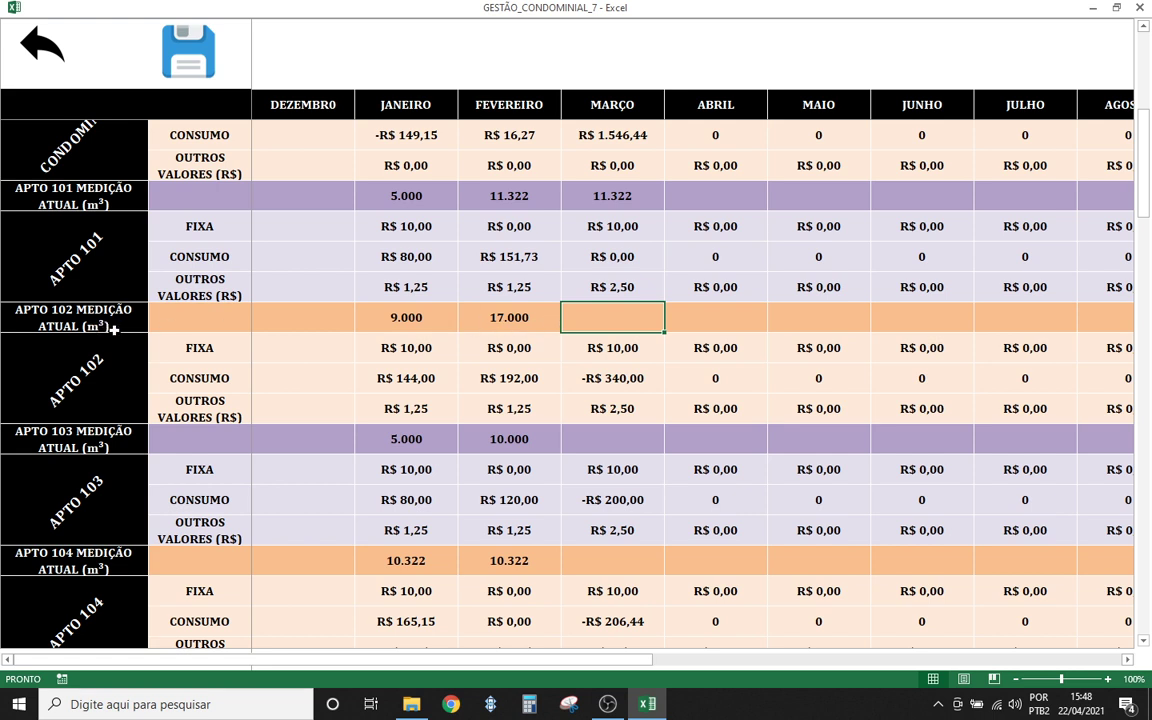
pyautogui.write('27')
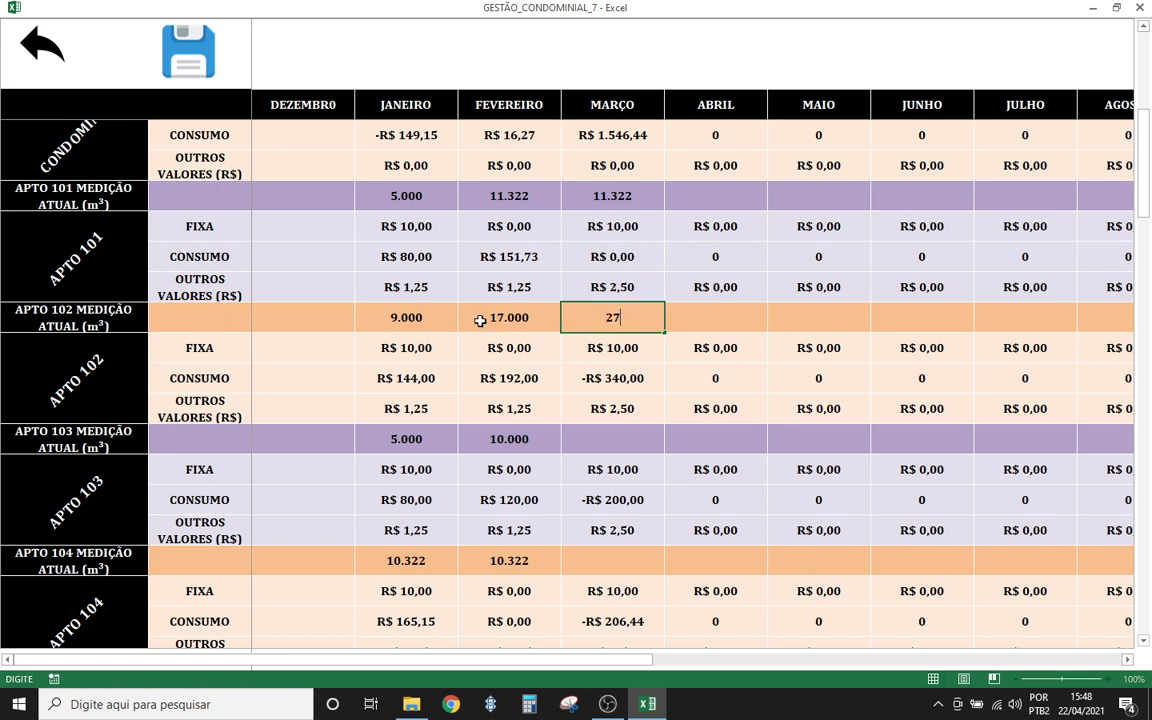
pyautogui.write('000')
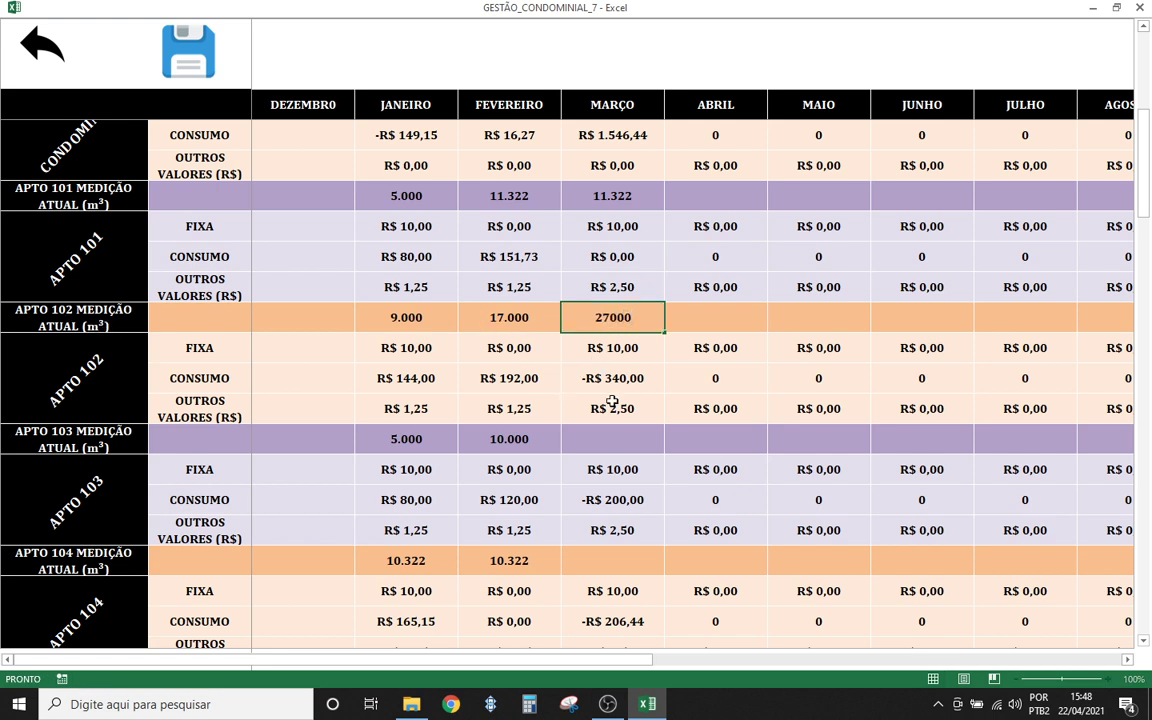
pyautogui.press('Return')
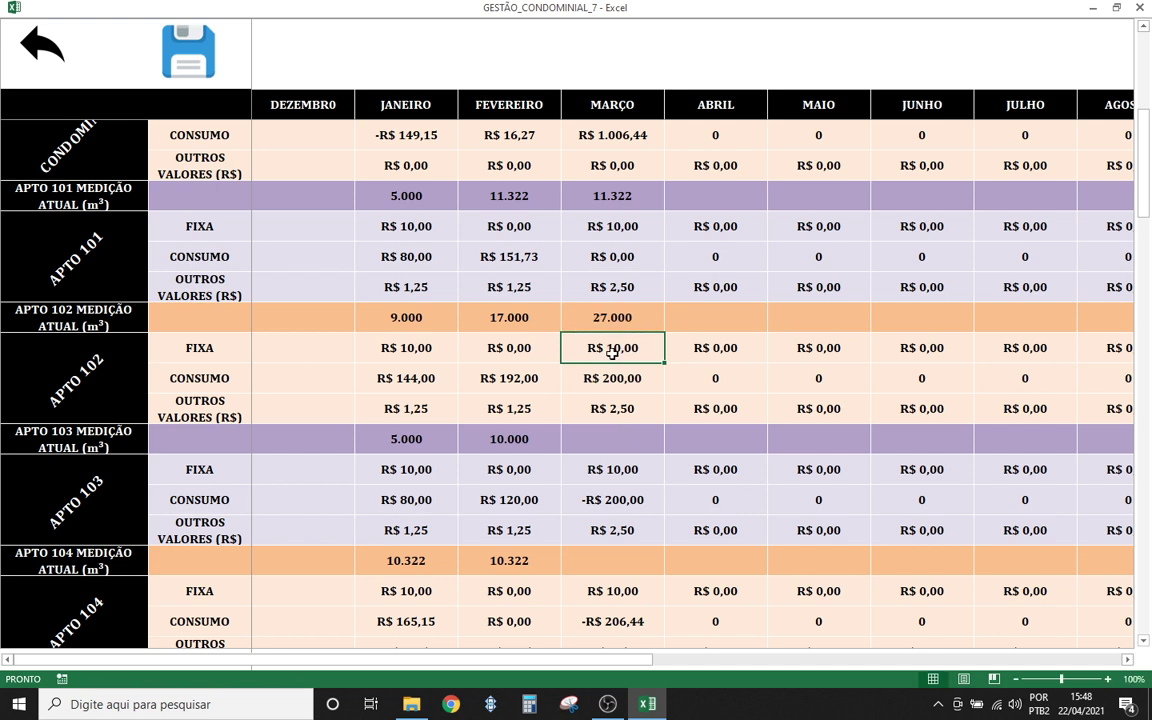
pyautogui.click(624, 432)
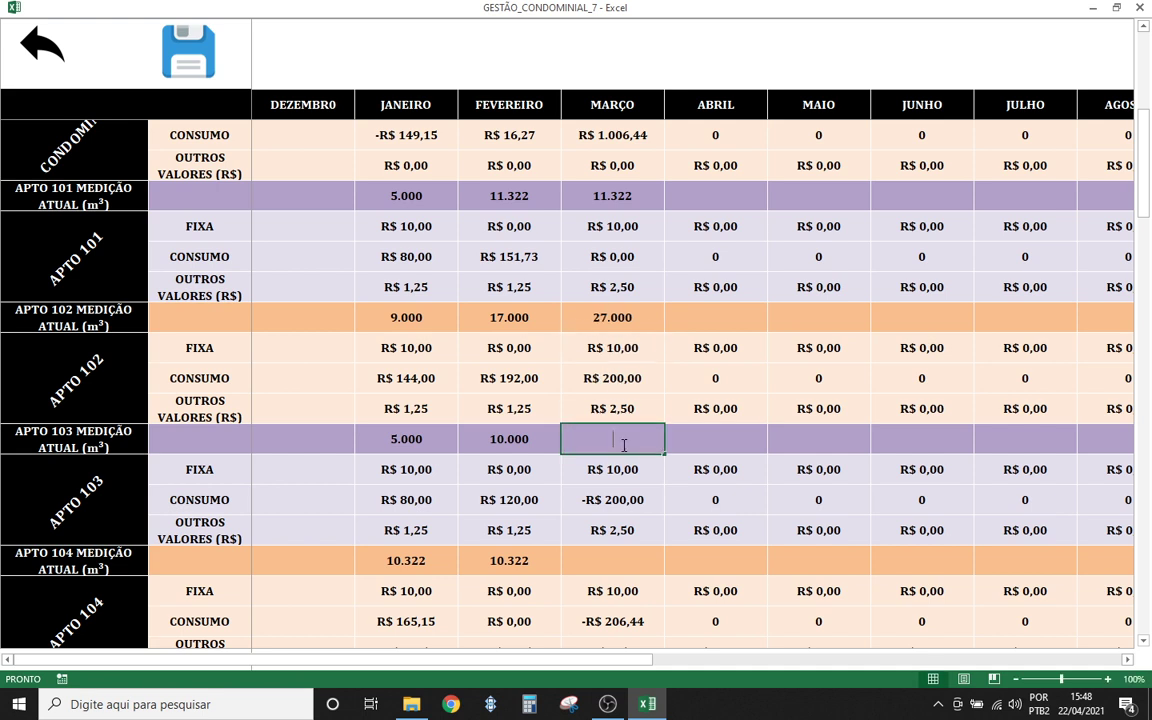
pyautogui.write('20000')
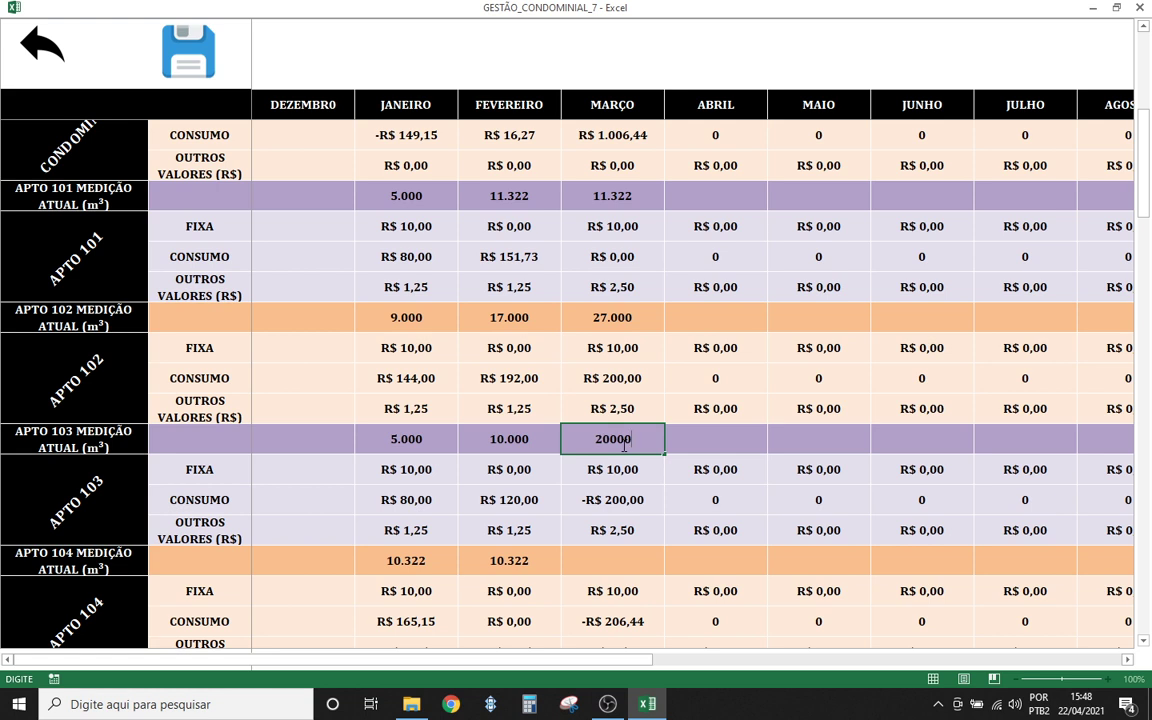
pyautogui.click(635, 510)
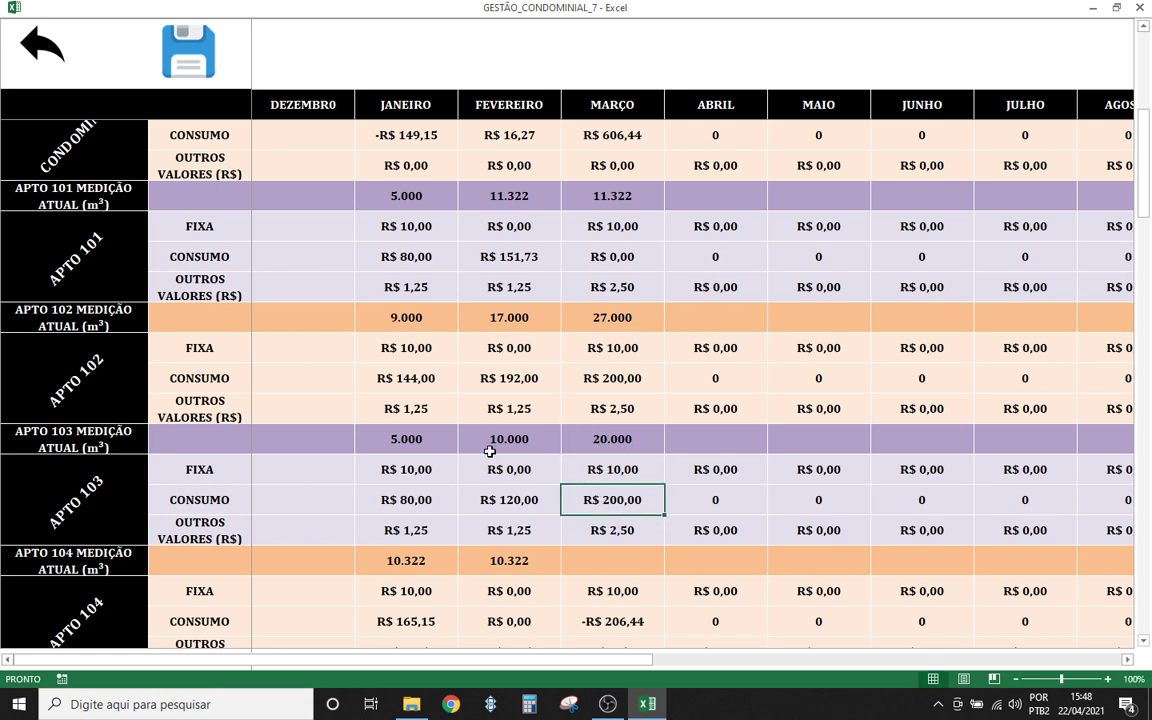
pyautogui.click(604, 563)
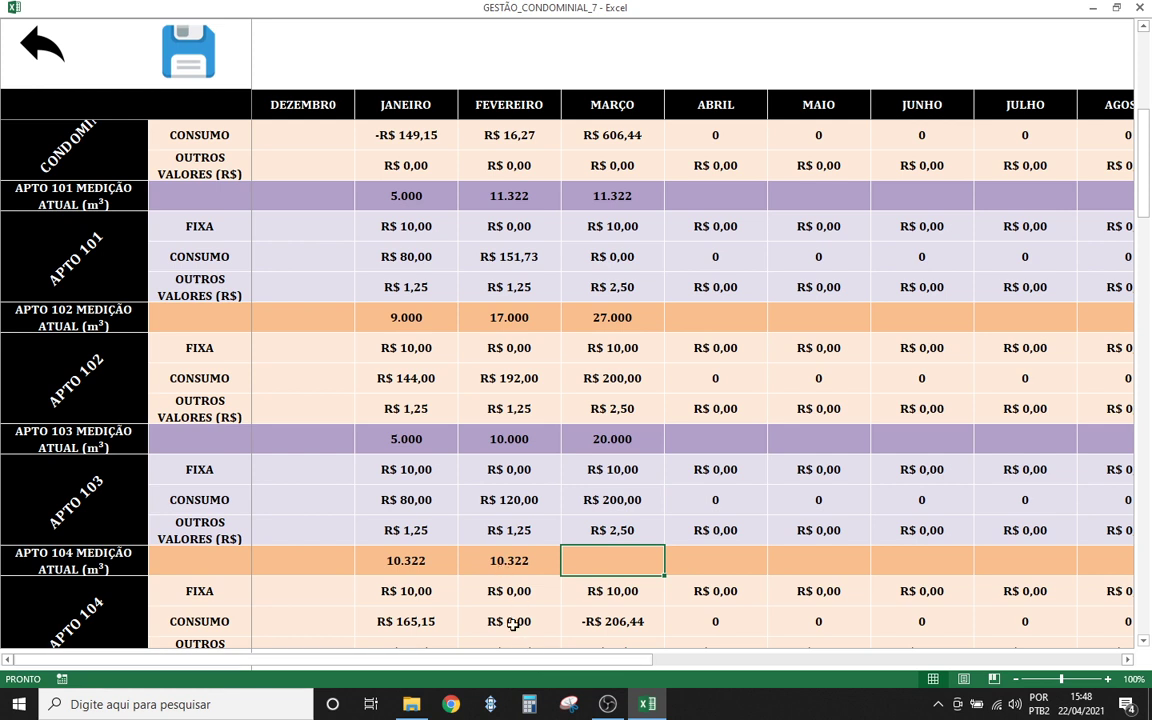
pyautogui.write('1')
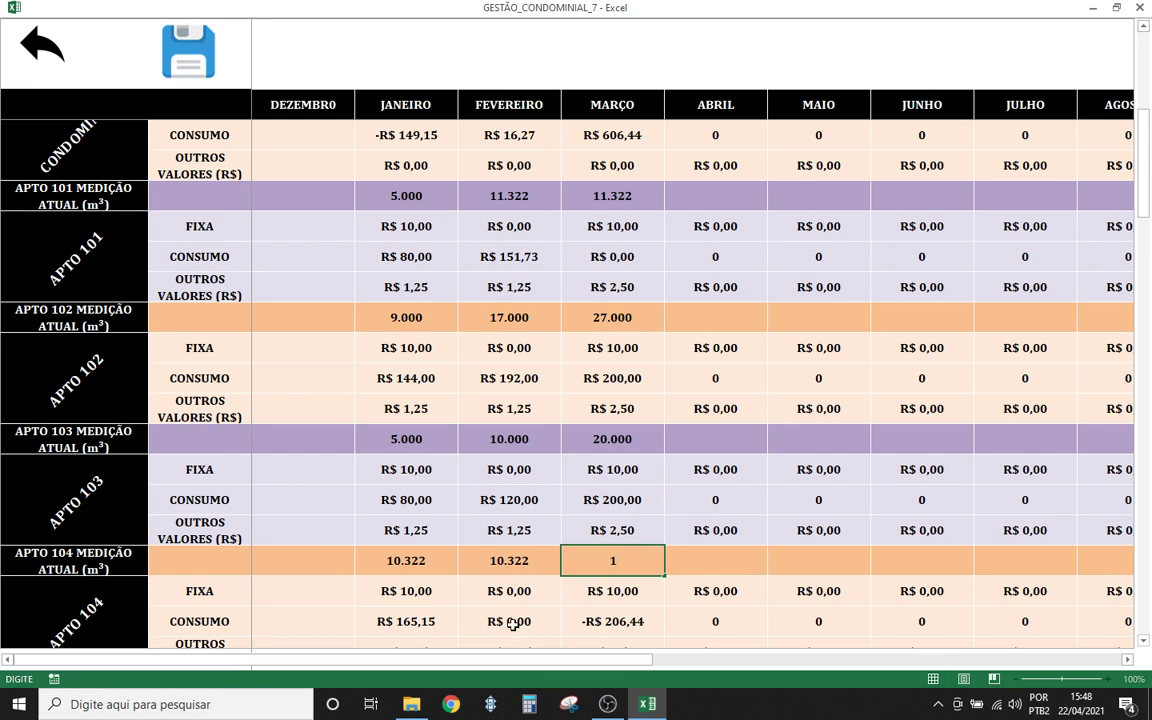
pyautogui.write('1322')
pyautogui.press('Up')
pyautogui.press('Up')
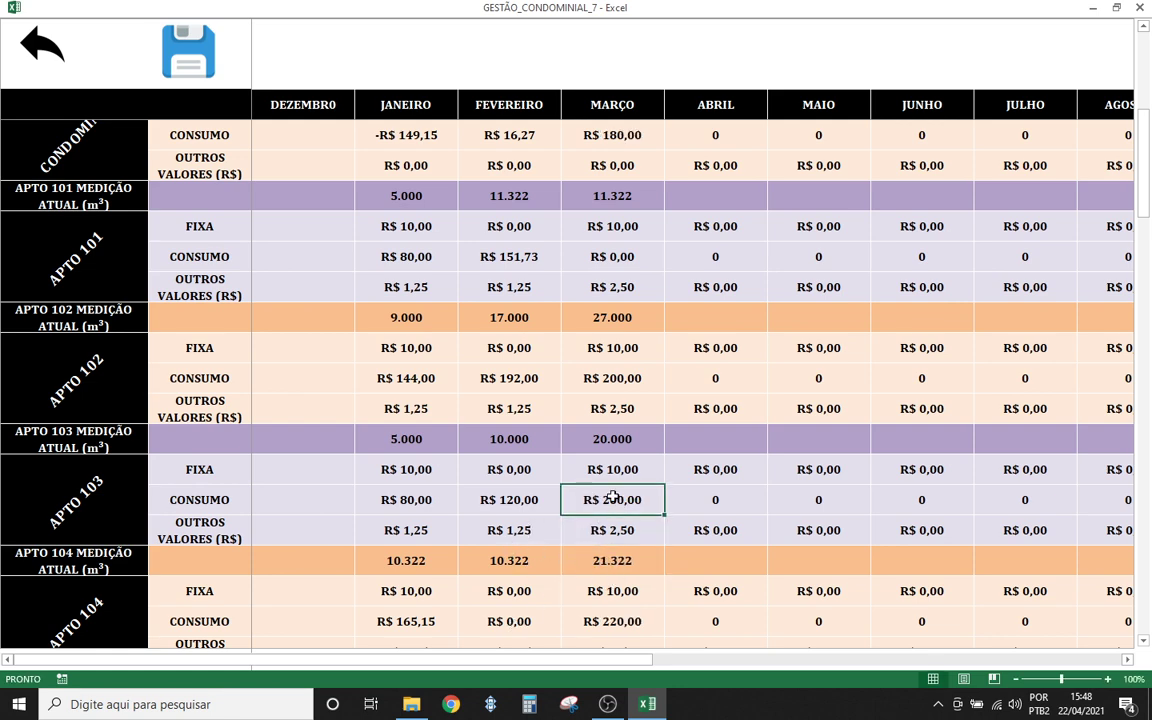
# - Compare the bill's February and March meter readings via the status-bar sum
pyautogui.scroll(4, 613, 497)
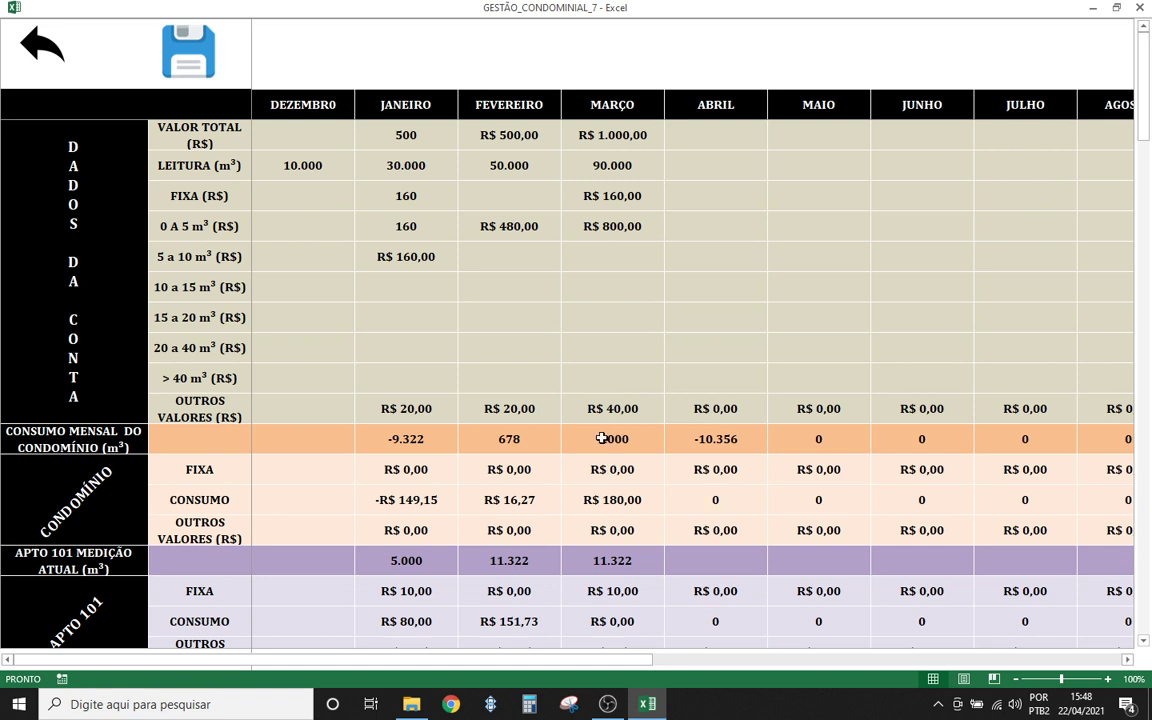
pyautogui.click(610, 163)
pyautogui.click(522, 163)
pyautogui.moveTo(604, 165); pyautogui.dragTo(527, 165)
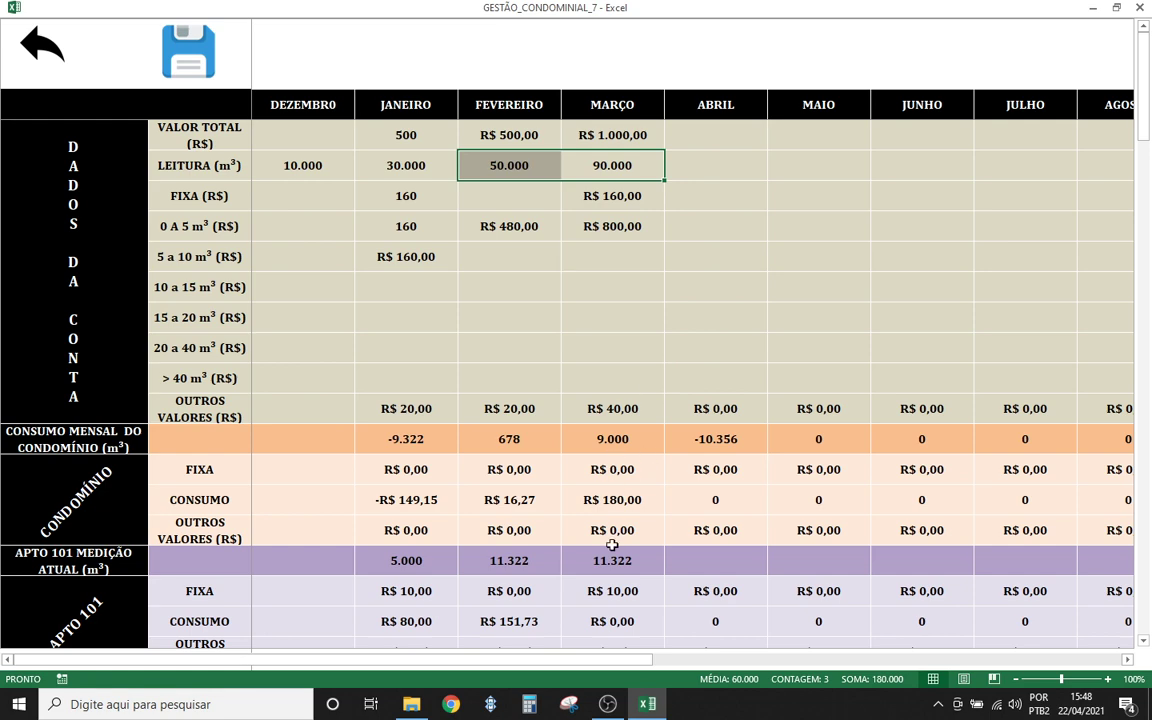
pyautogui.scroll(-2, 612, 545)
pyautogui.scroll(2, 611, 481)
# - Total the condominium's March consumption charges, then go back to apartment 102's bill sheet
pyautogui.click(612, 443)
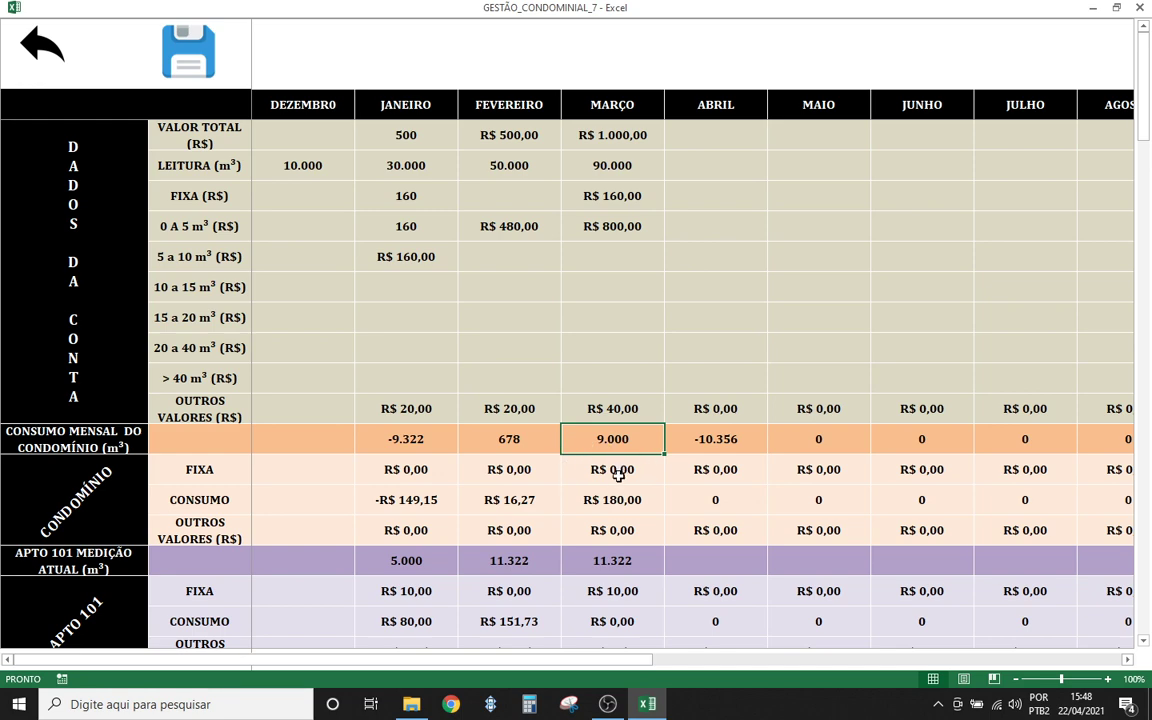
pyautogui.scroll(-1, 618, 476)
pyautogui.moveTo(601, 380); pyautogui.dragTo(619, 426)
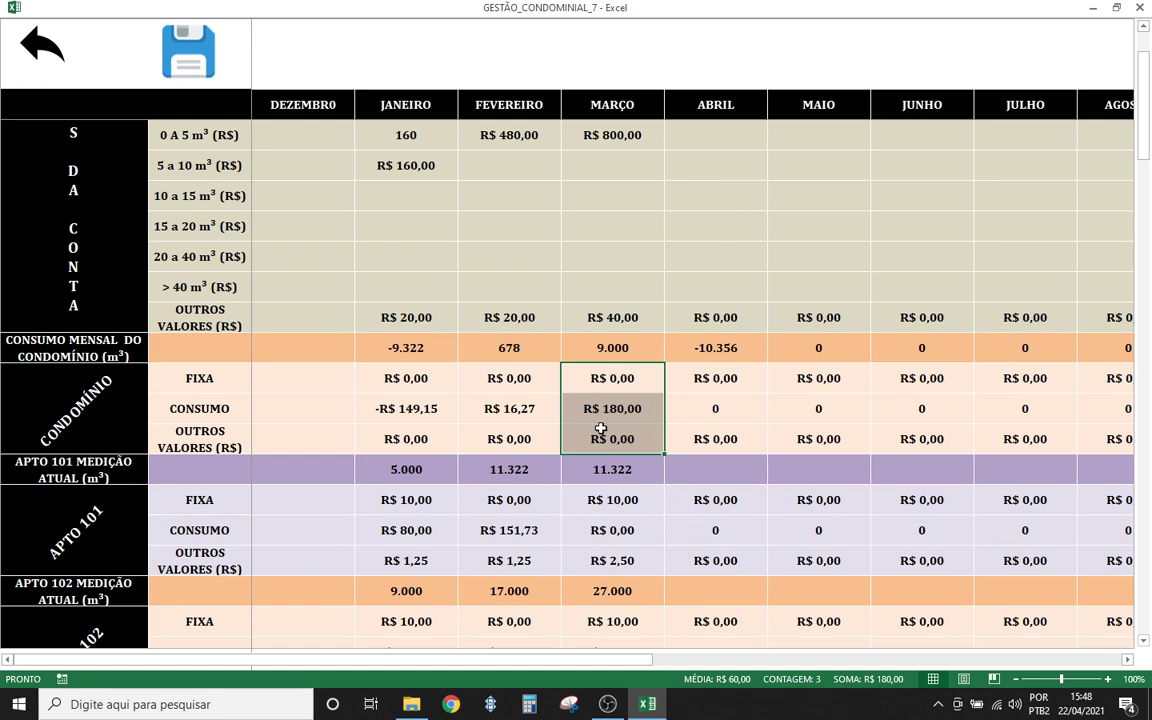
pyautogui.scroll(-2, 623, 534)
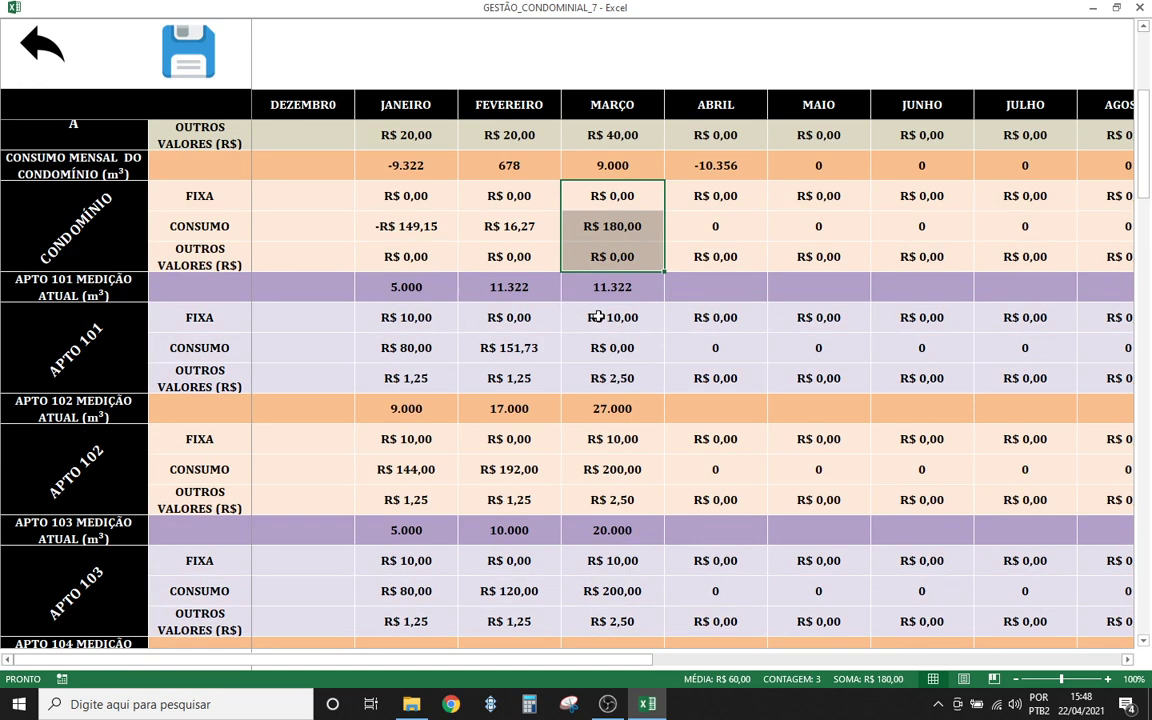
pyautogui.moveTo(597, 316); pyautogui.dragTo(597, 375)
pyautogui.scroll(3, 540, 285)
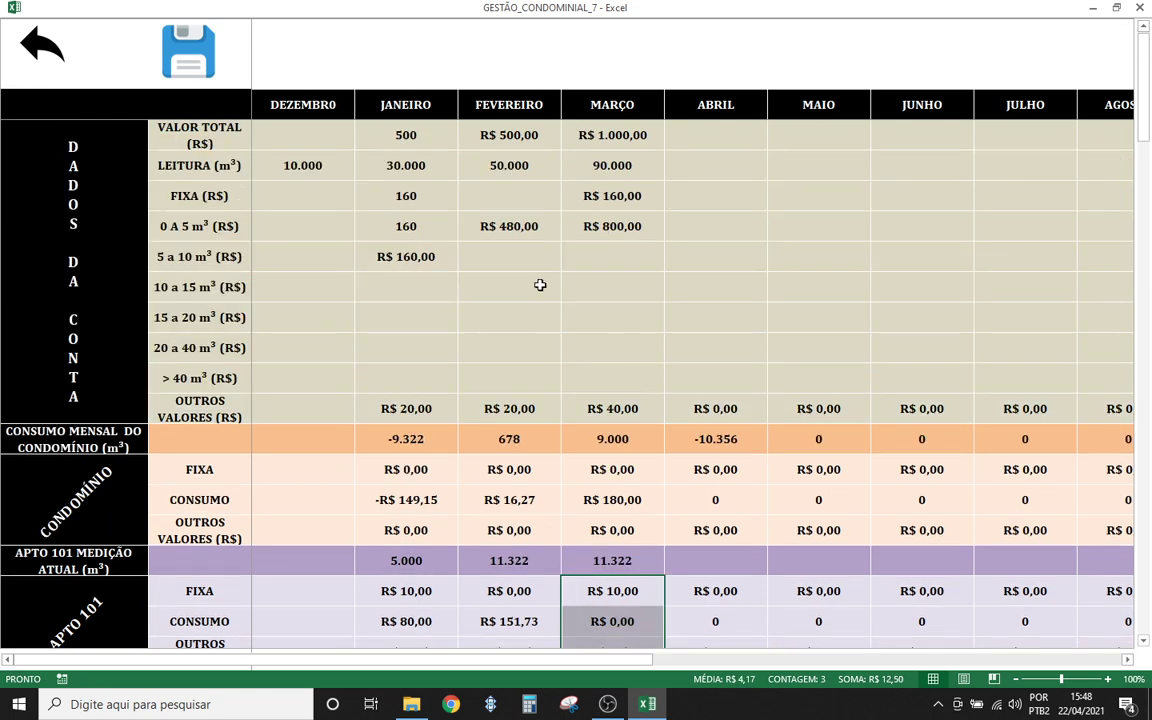
pyautogui.click(40, 46)
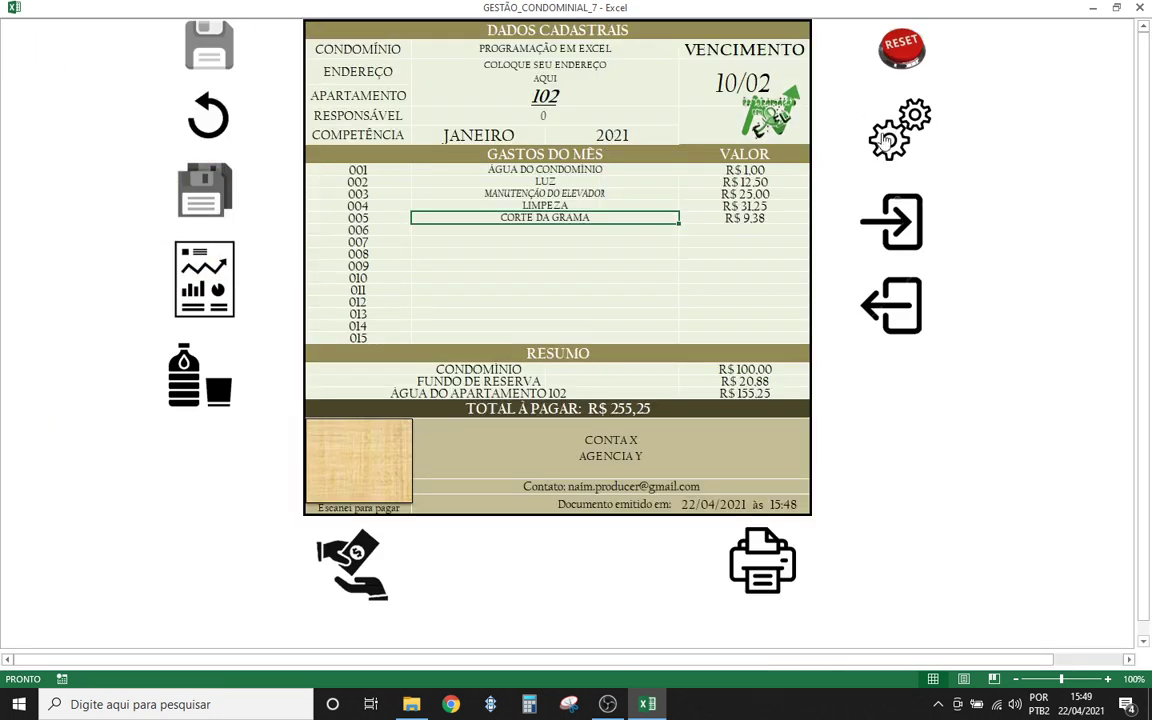
# - Set SÍNDICO PAGA CONDOMÍNIO? to NÃO in the settings sheet and return to the bill
pyautogui.click(889, 143)
pyautogui.click(354, 270)
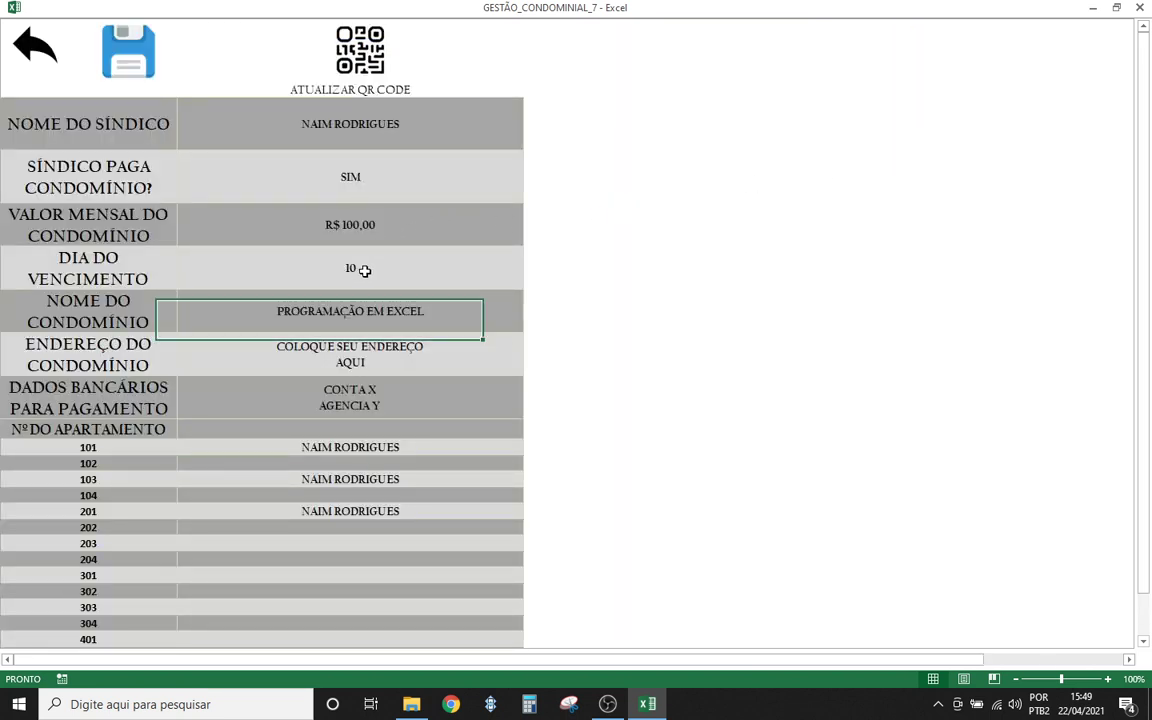
pyautogui.click(332, 170)
pyautogui.click(528, 195)
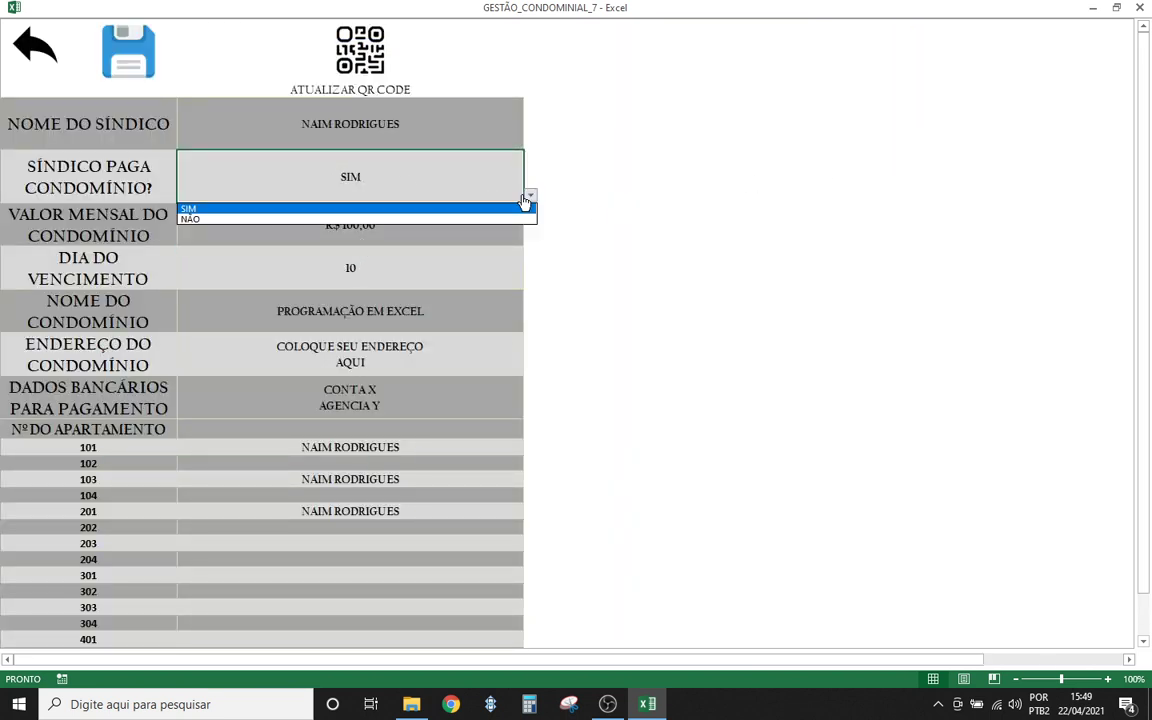
pyautogui.click(334, 218)
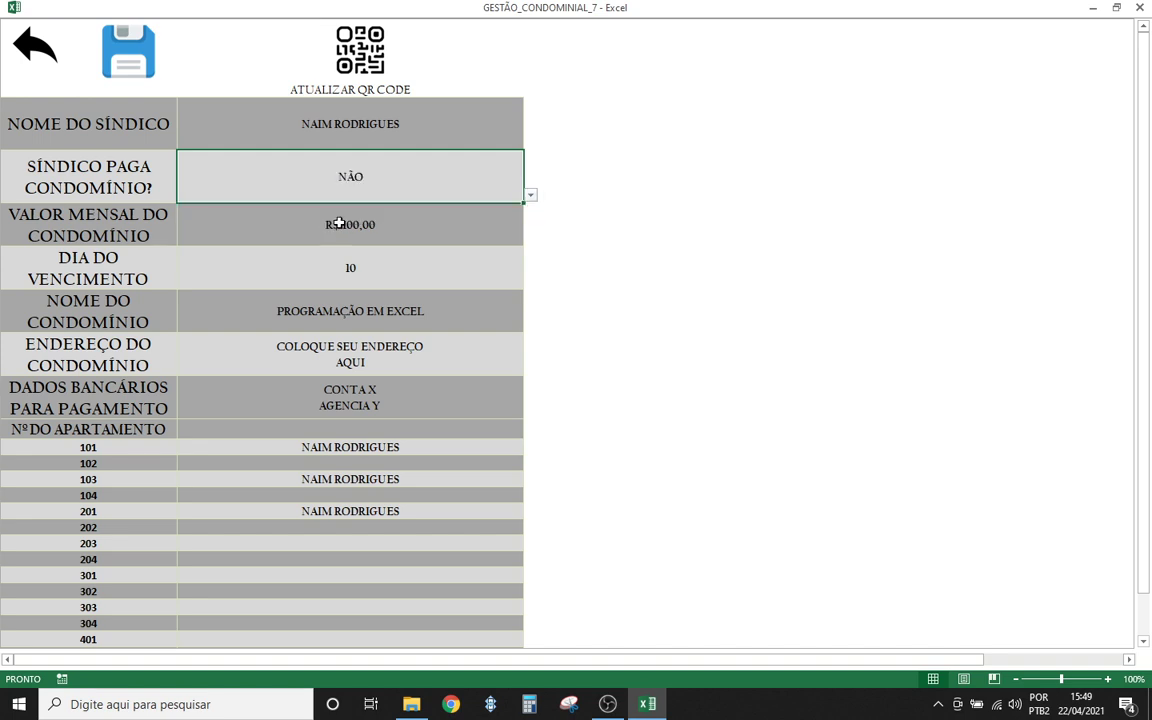
pyautogui.click(715, 261)
pyautogui.click(38, 52)
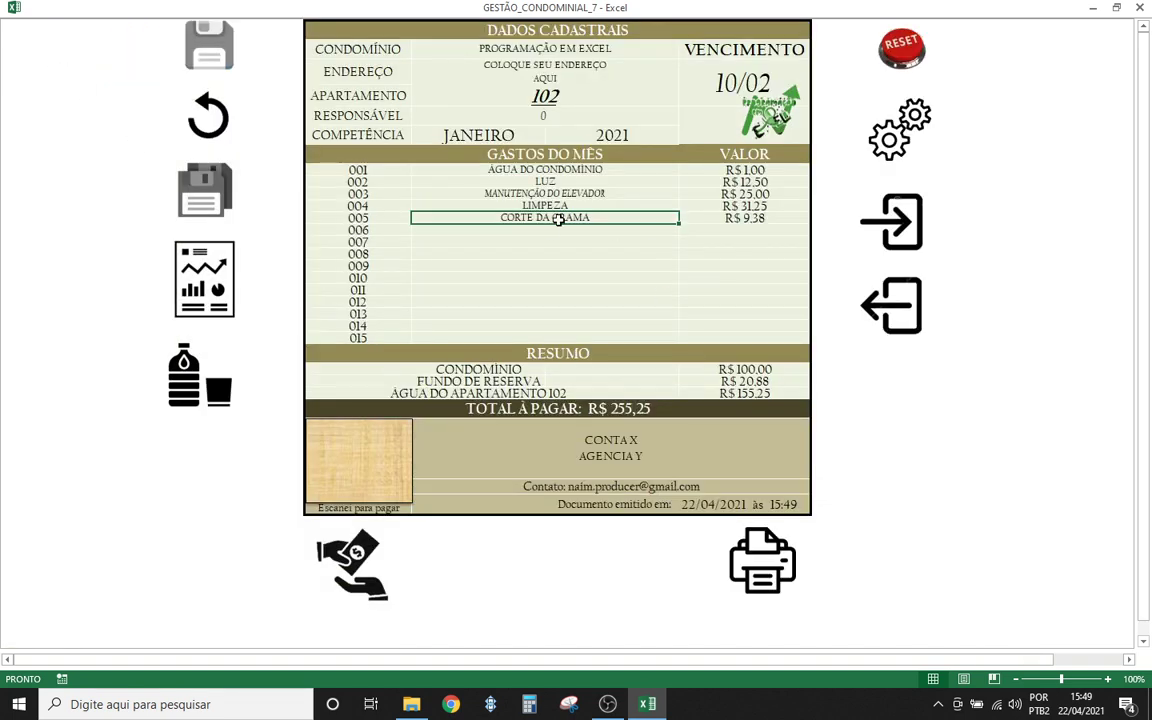
# - Select apartment 101 and load its January statement with the payment macro, confirming with OK
pyautogui.click(517, 266)
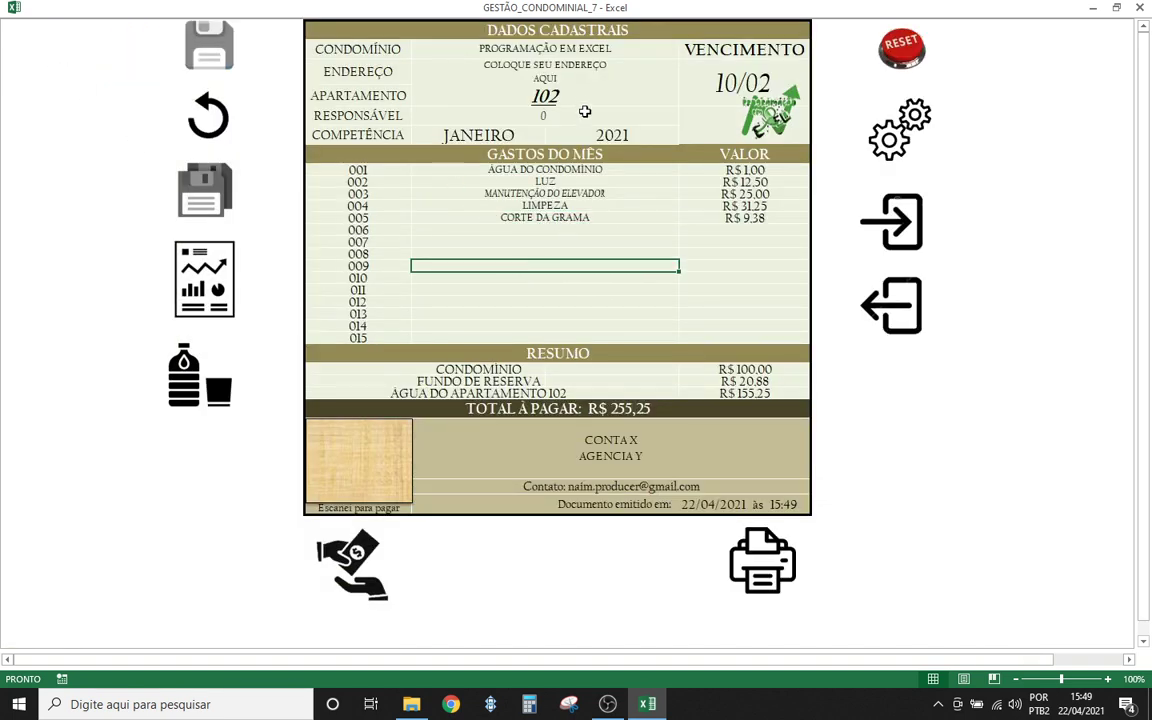
pyautogui.click(578, 101)
pyautogui.click(685, 98)
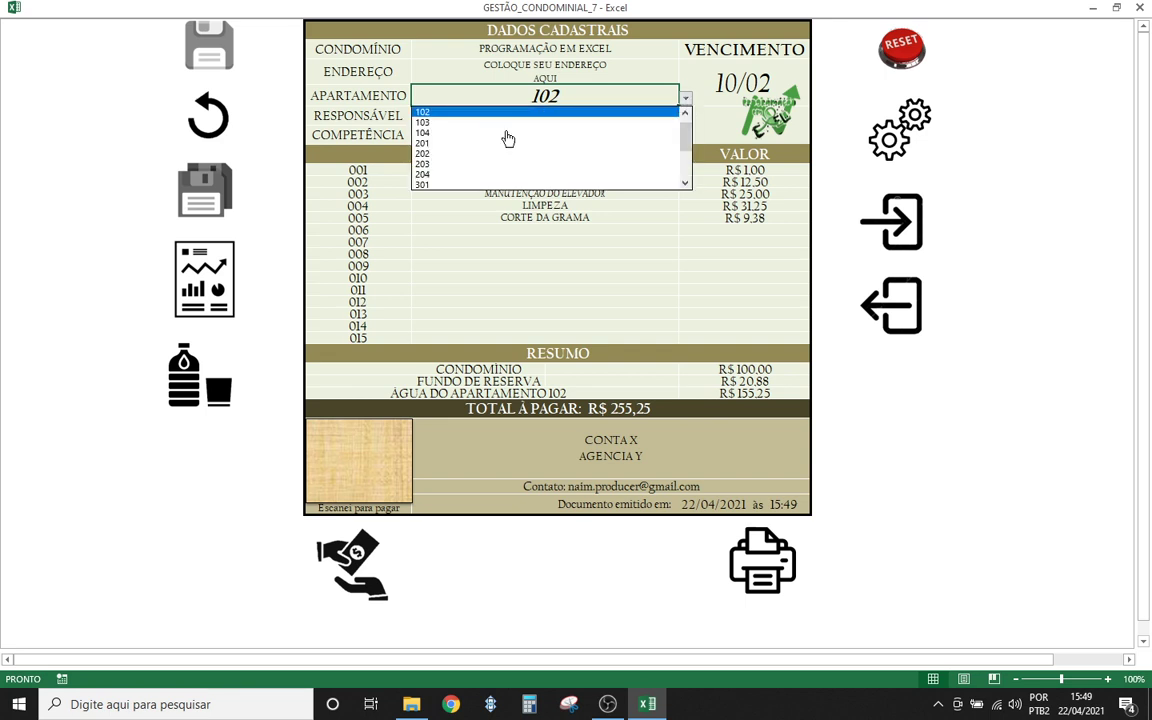
pyautogui.scroll(1, 542, 124)
pyautogui.click(541, 114)
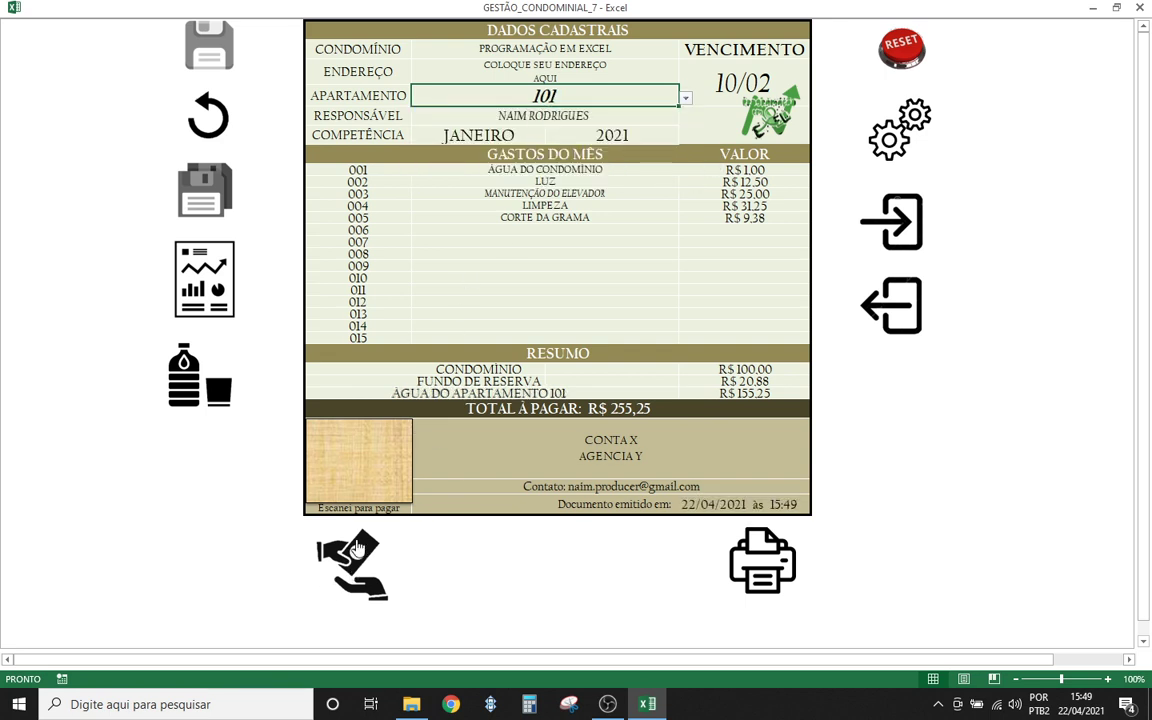
pyautogui.click(352, 550)
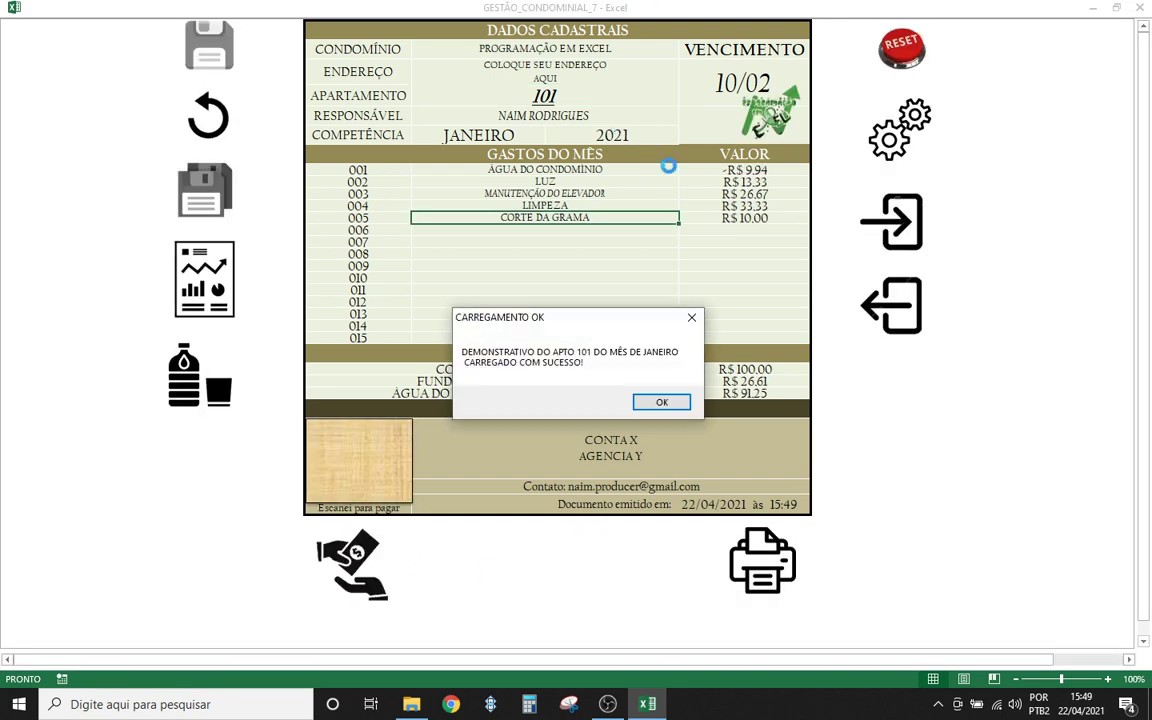
pyautogui.click(650, 403)
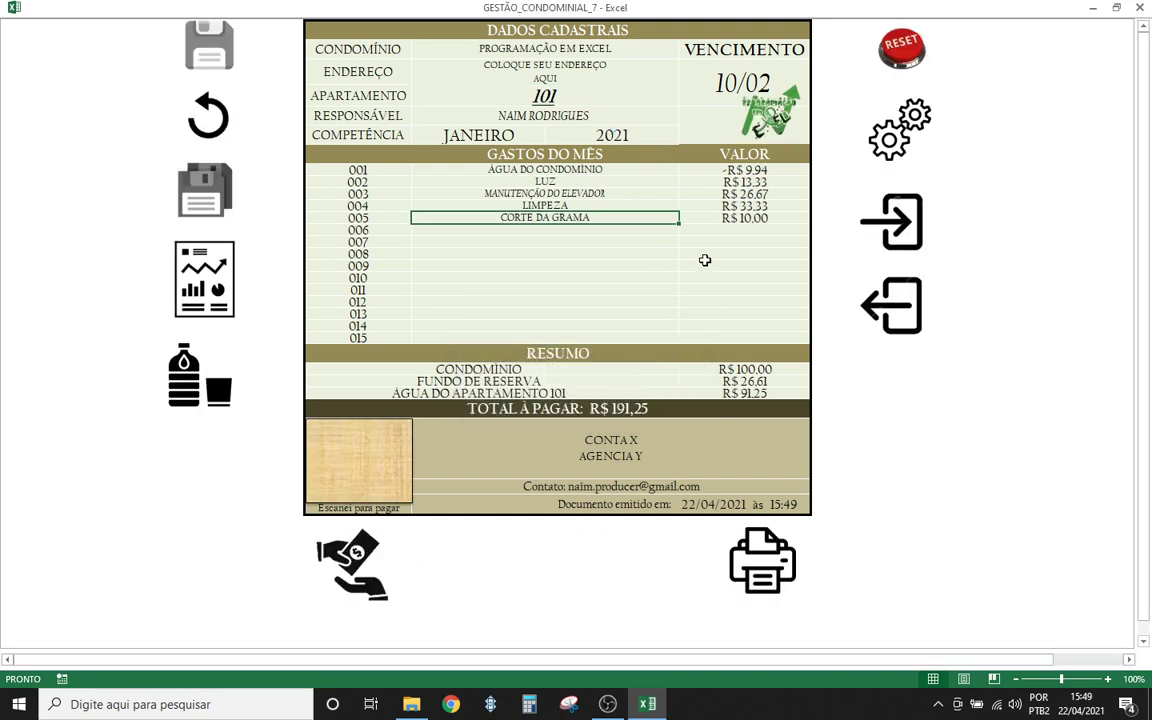
# - Check apartment 101's water charge of R$ 91,25 and total of R$ 191,25, then go to the revenue report
pyautogui.click(705, 262)
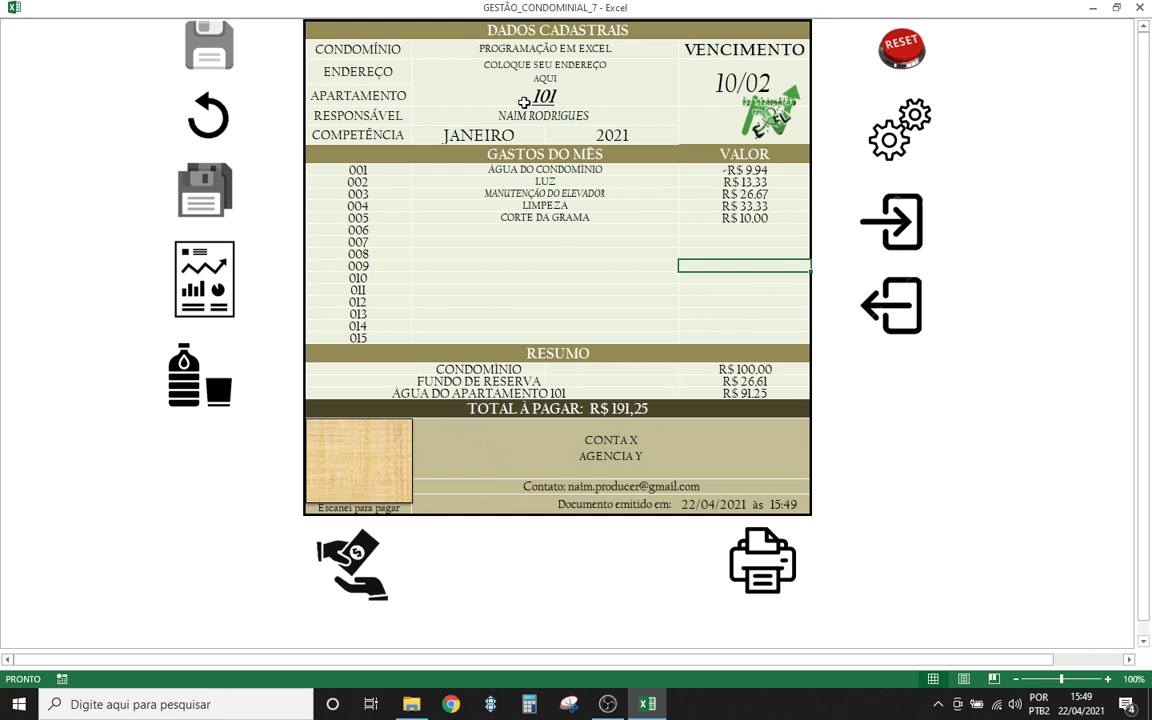
pyautogui.click(748, 395)
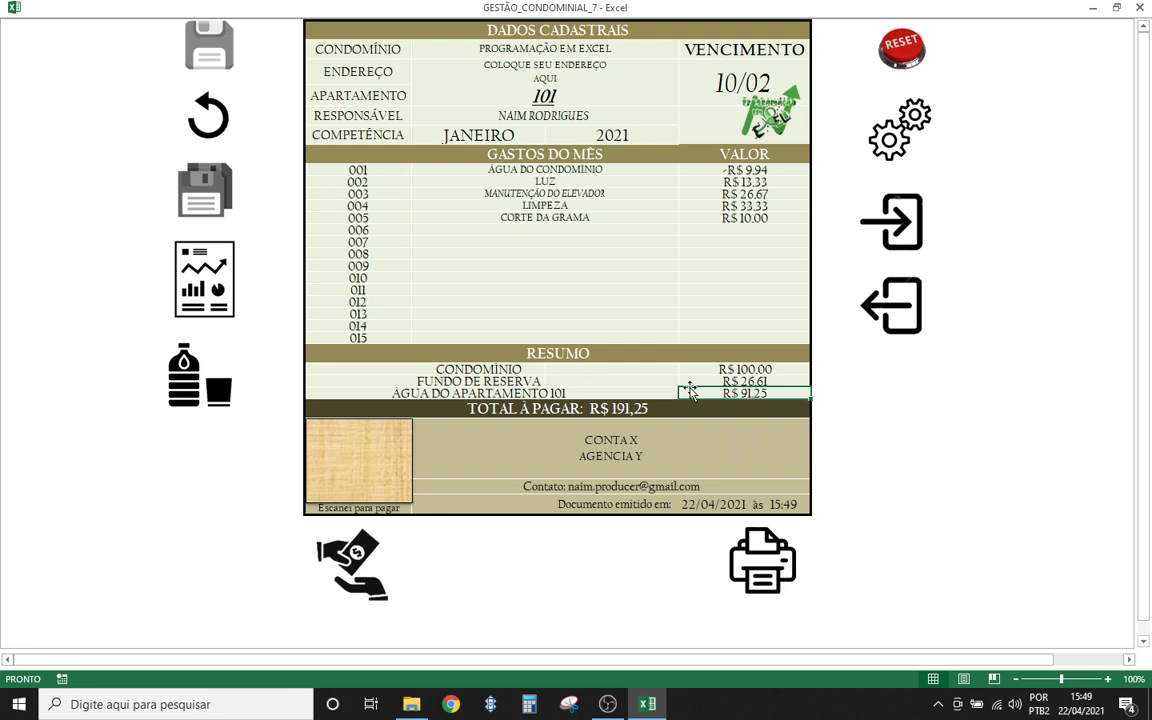
pyautogui.click(703, 371)
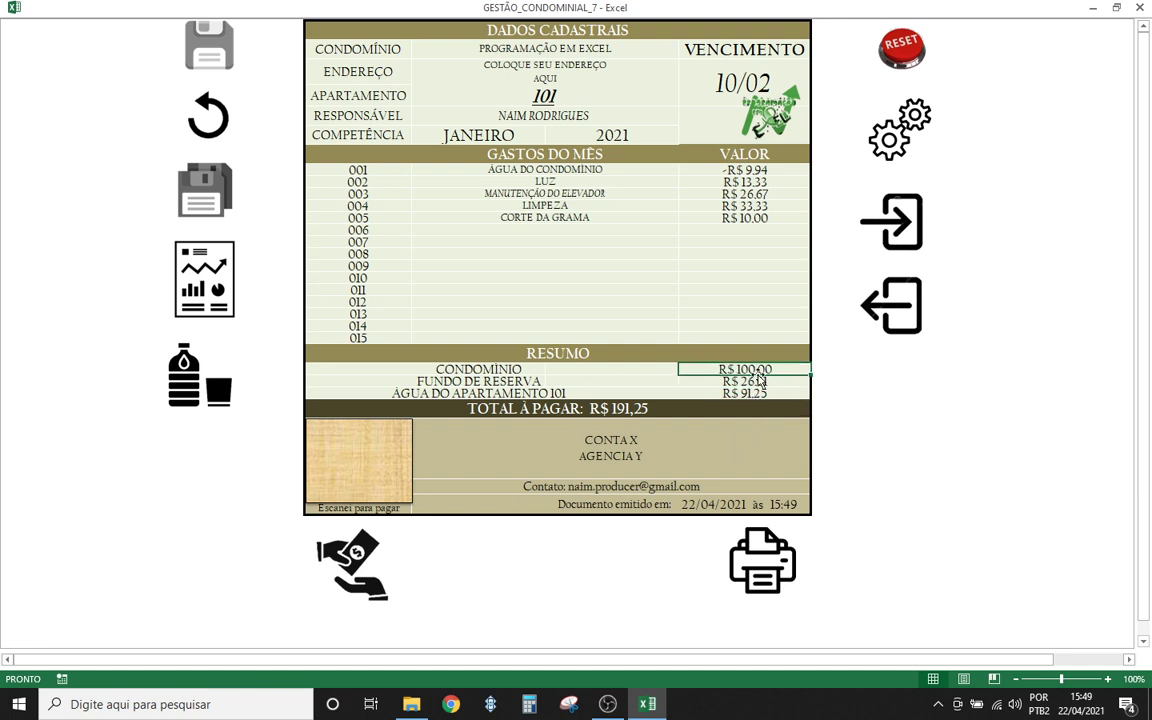
pyautogui.click(713, 396)
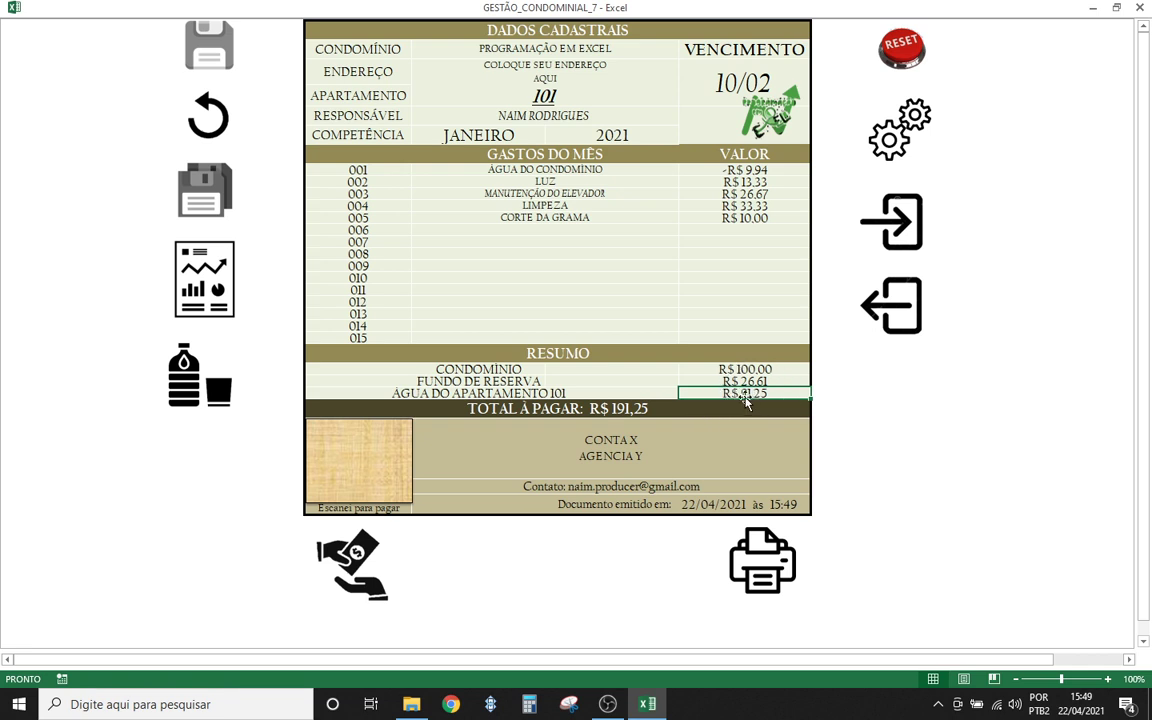
pyautogui.click(895, 229)
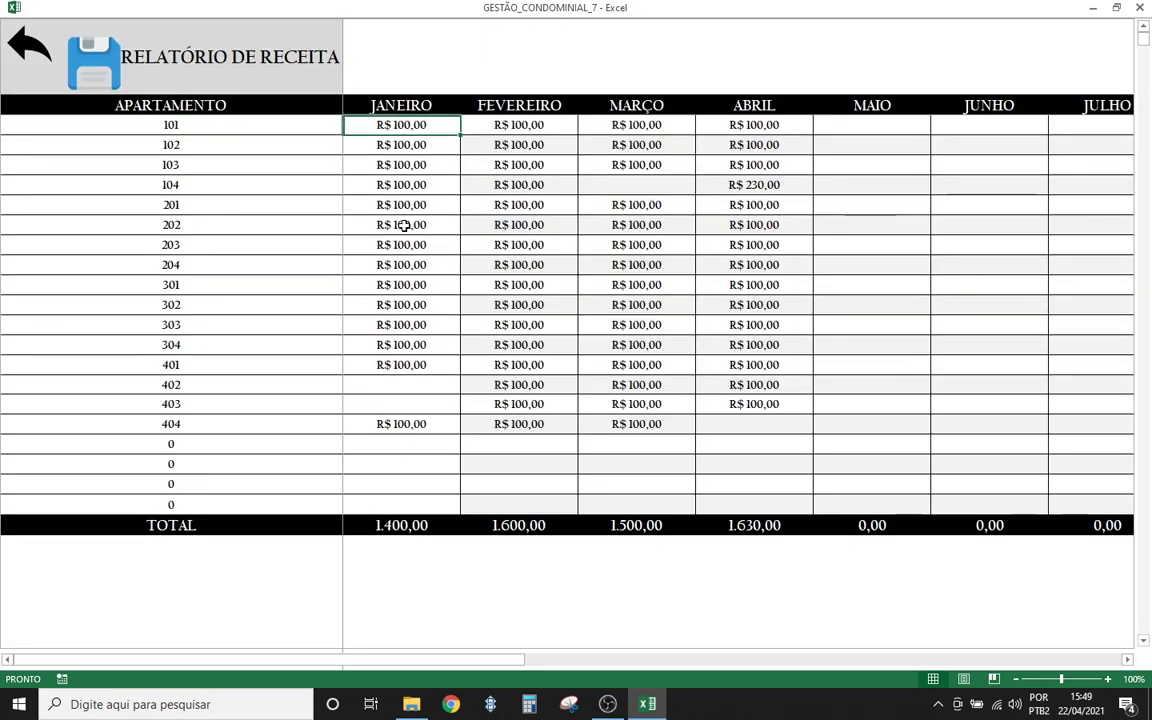
# - Enter 91,25 in apartment 101's JANEIRO cell and go back to the bill sheet
pyautogui.write('91,25')
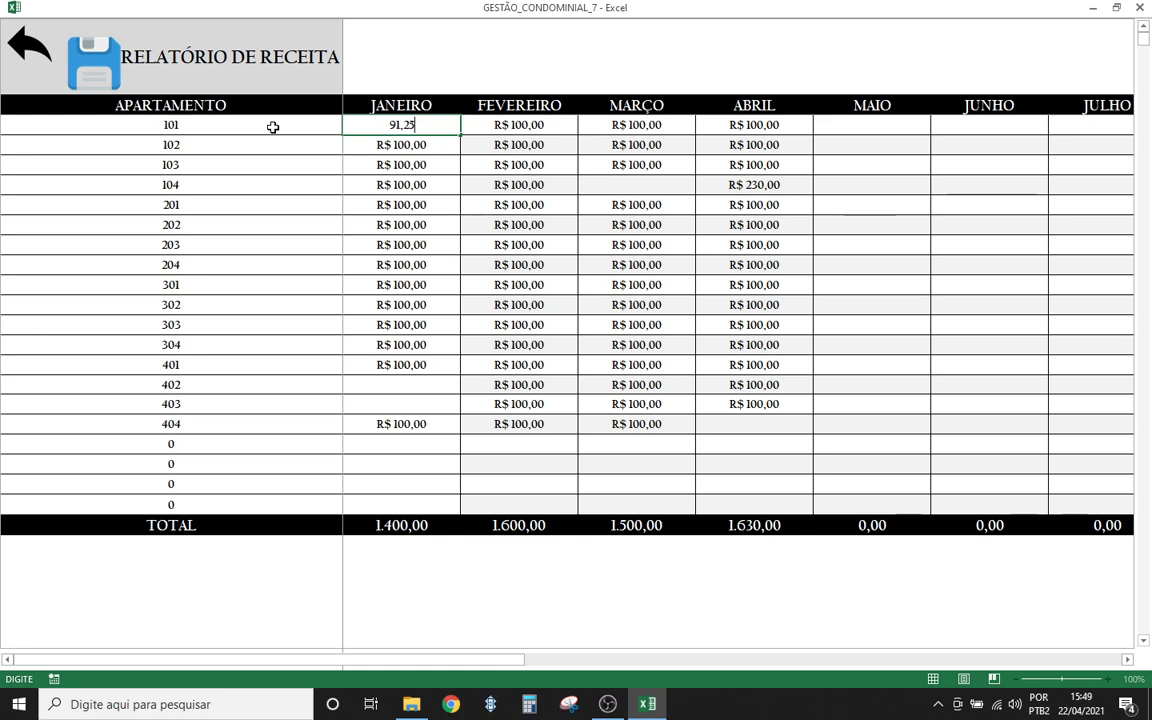
pyautogui.press('Return')
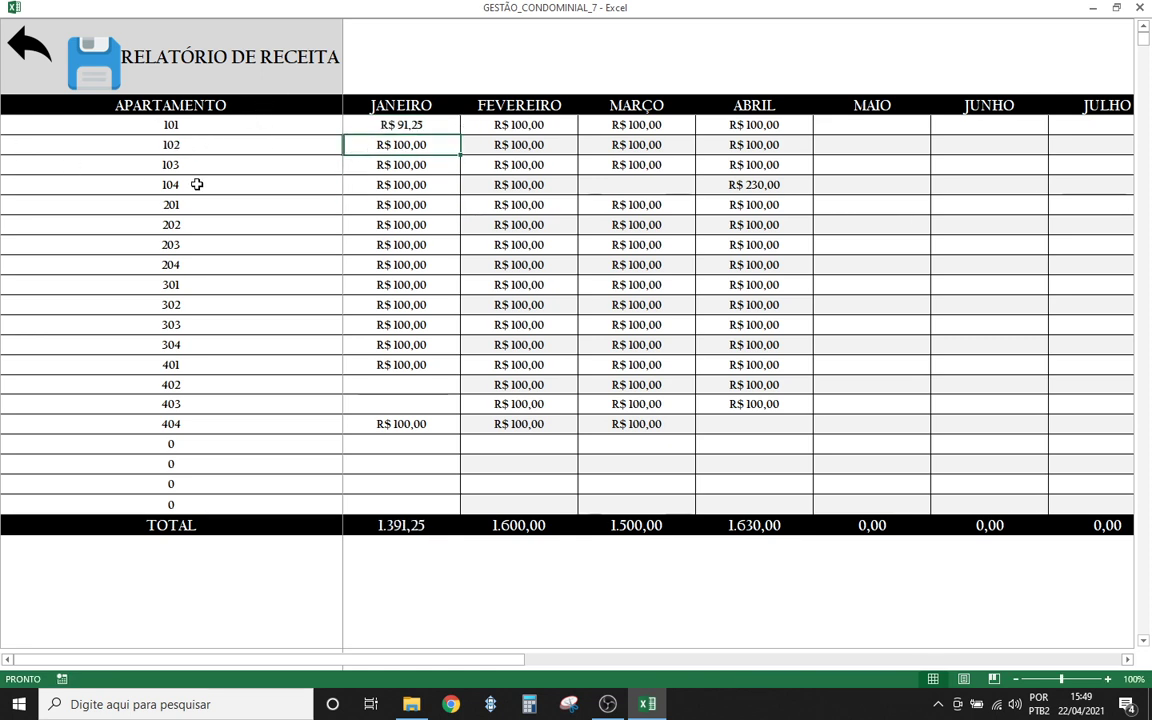
pyautogui.click(14, 43)
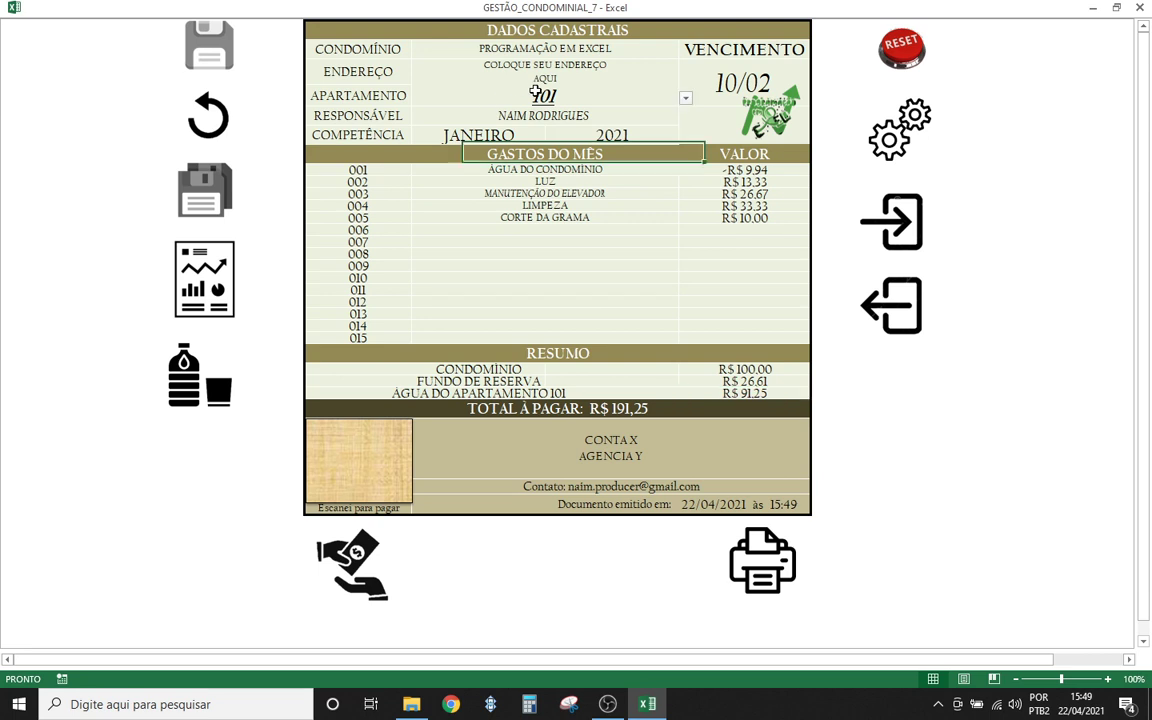
# - Select apartment 102, load its R$ 255,25 January statement, and switch to the revenue report
pyautogui.click(670, 97)
pyautogui.click(685, 98)
pyautogui.click(523, 122)
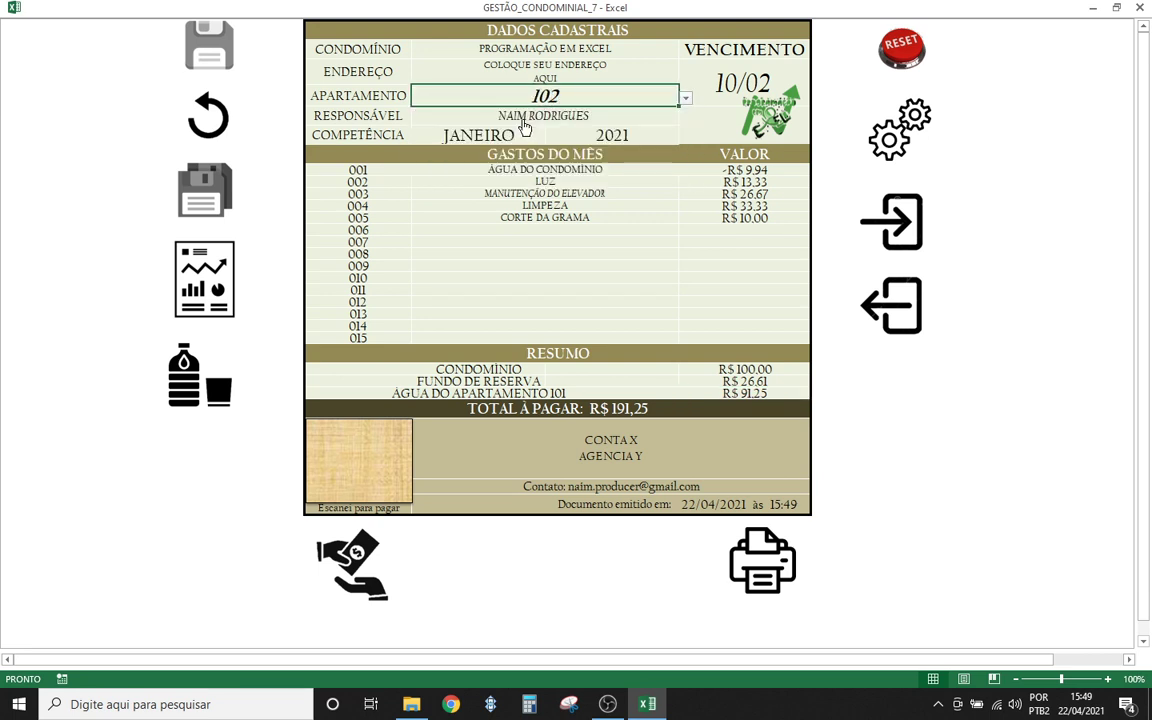
pyautogui.click(340, 567)
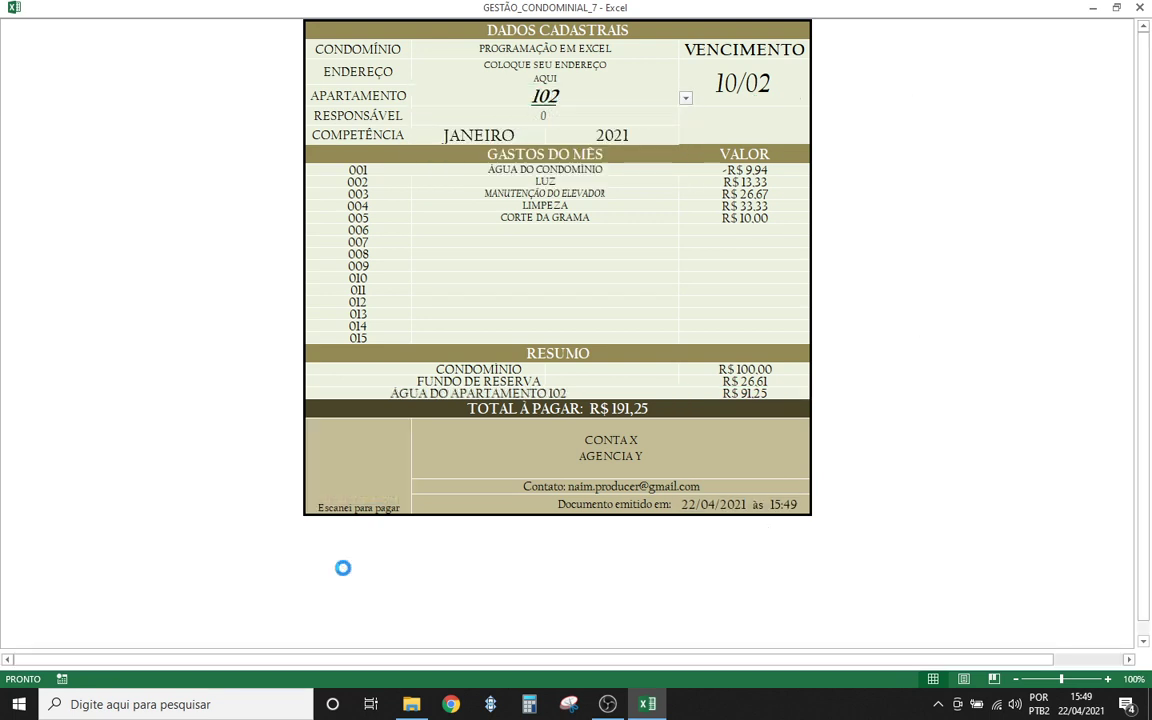
pyautogui.click(658, 403)
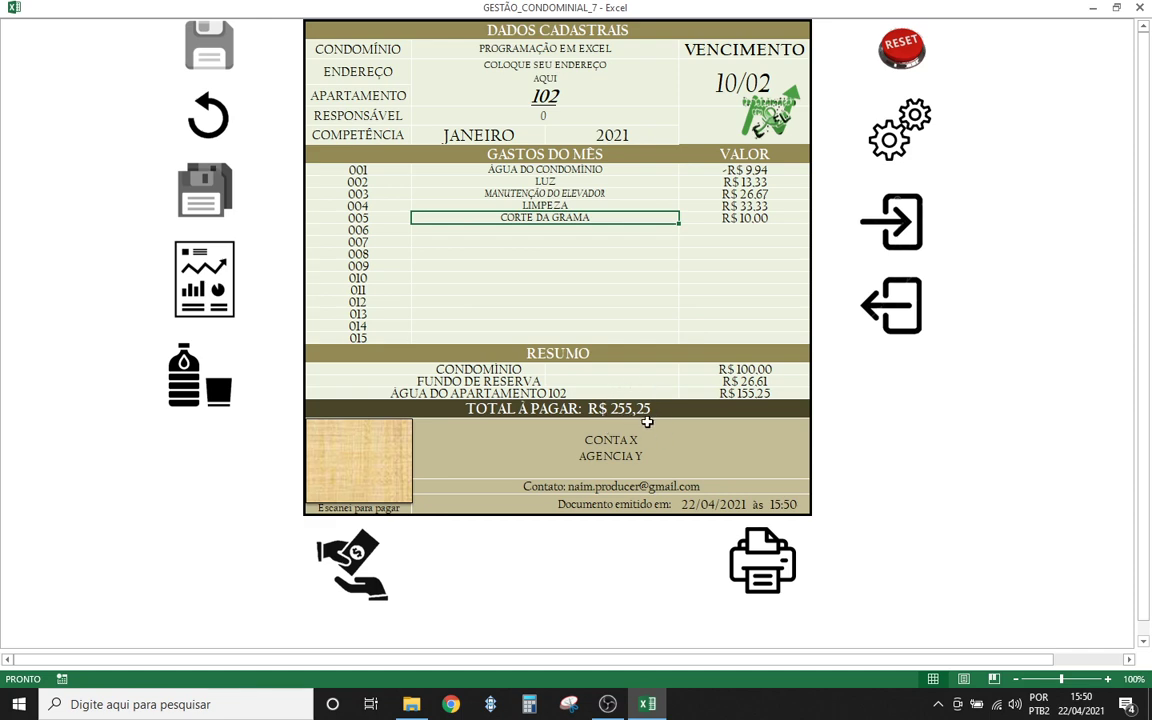
pyautogui.click(895, 239)
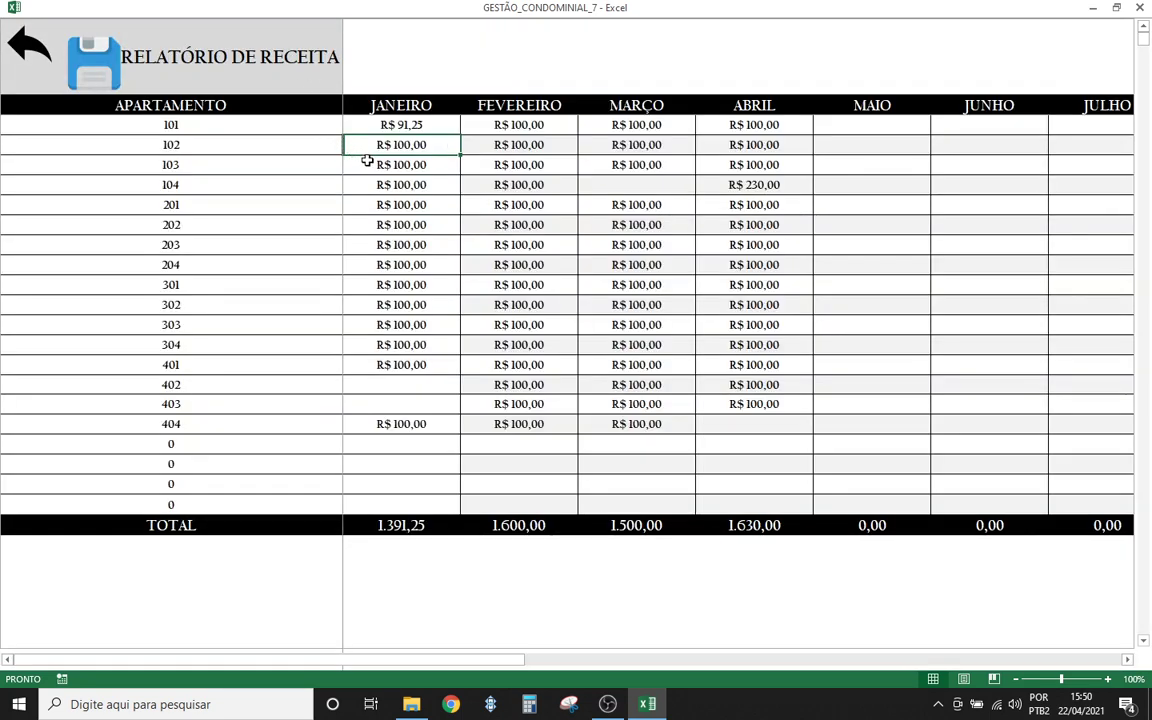
# - Enter 255,25 in apartment 102's JANEIRO revenue cell and return to the bill sheet
pyautogui.doubleClick(367, 150)
pyautogui.write('255,25')
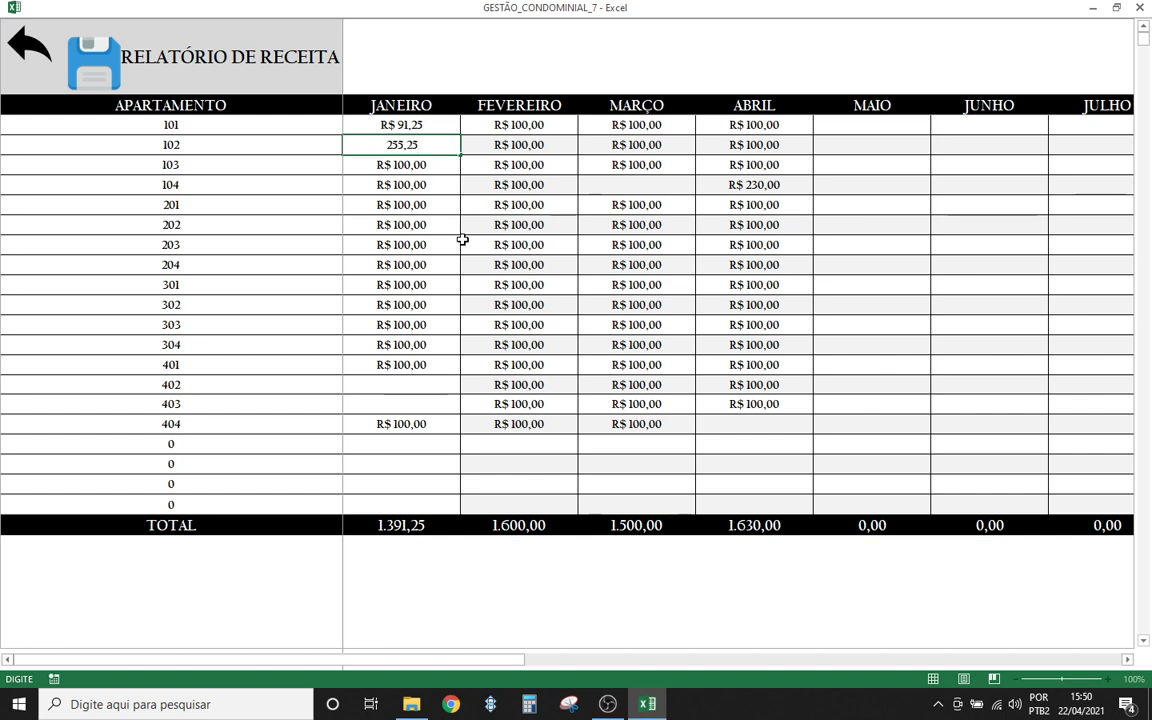
pyautogui.press('Return')
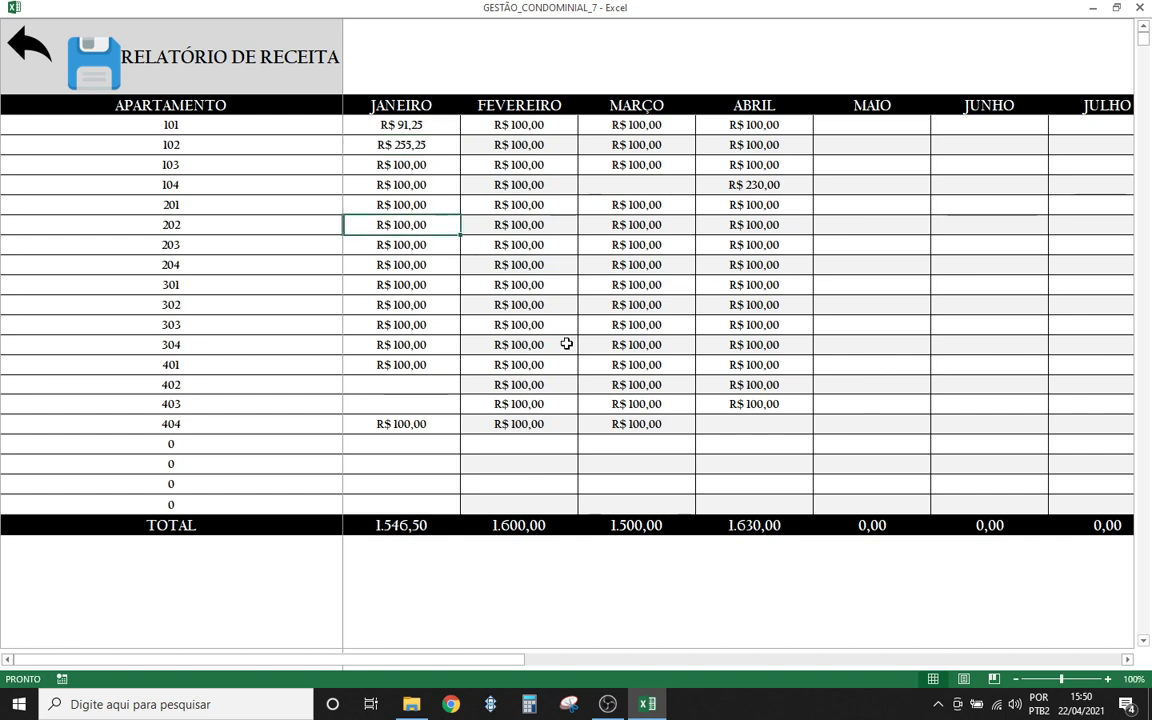
pyautogui.click(605, 344)
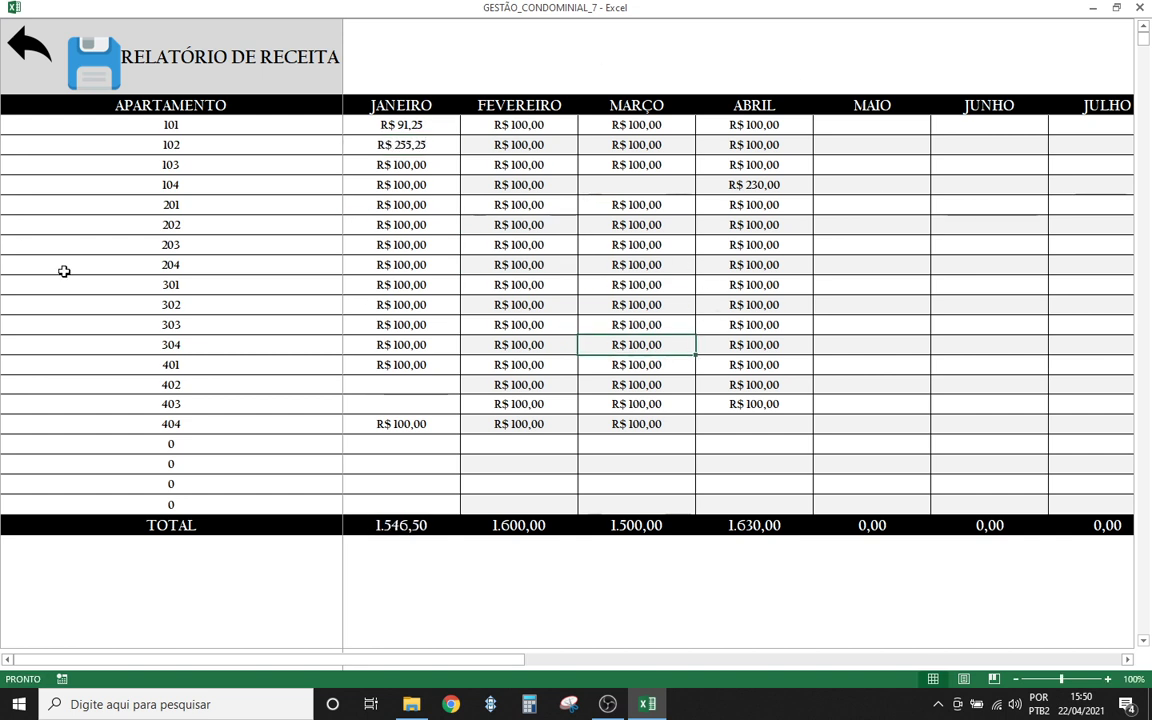
pyautogui.click(17, 60)
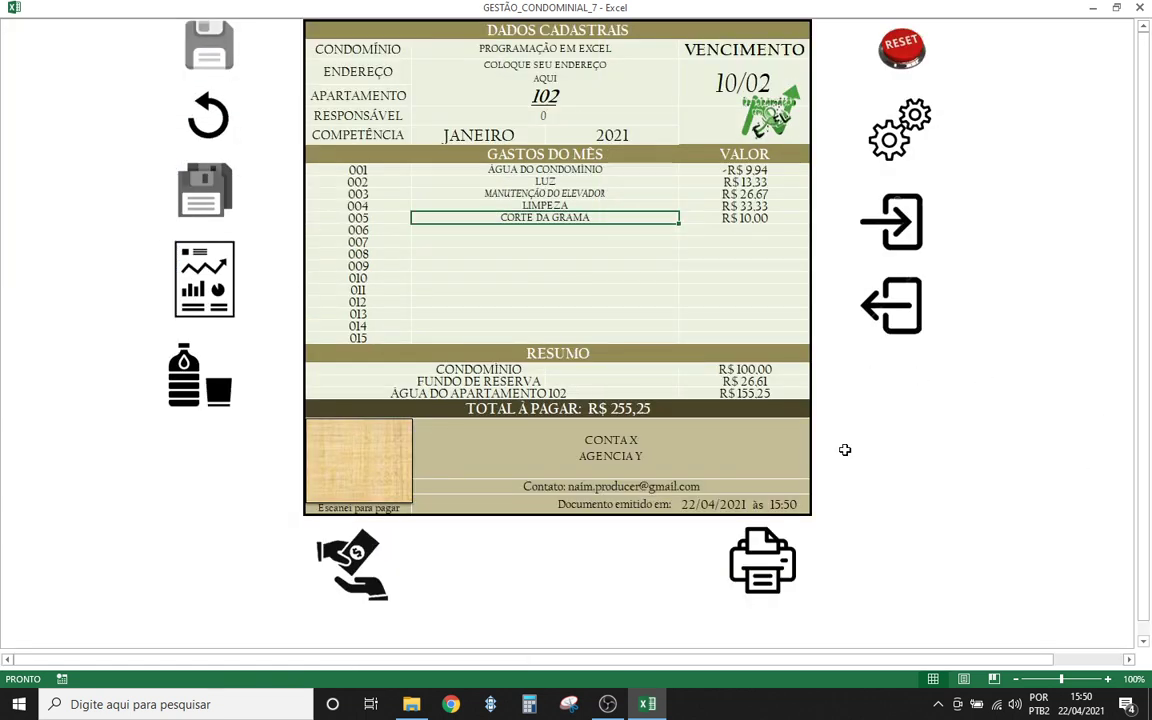
# - Operate the macro buttons and prompts beside the bill to start the report export
pyautogui.click(915, 406)
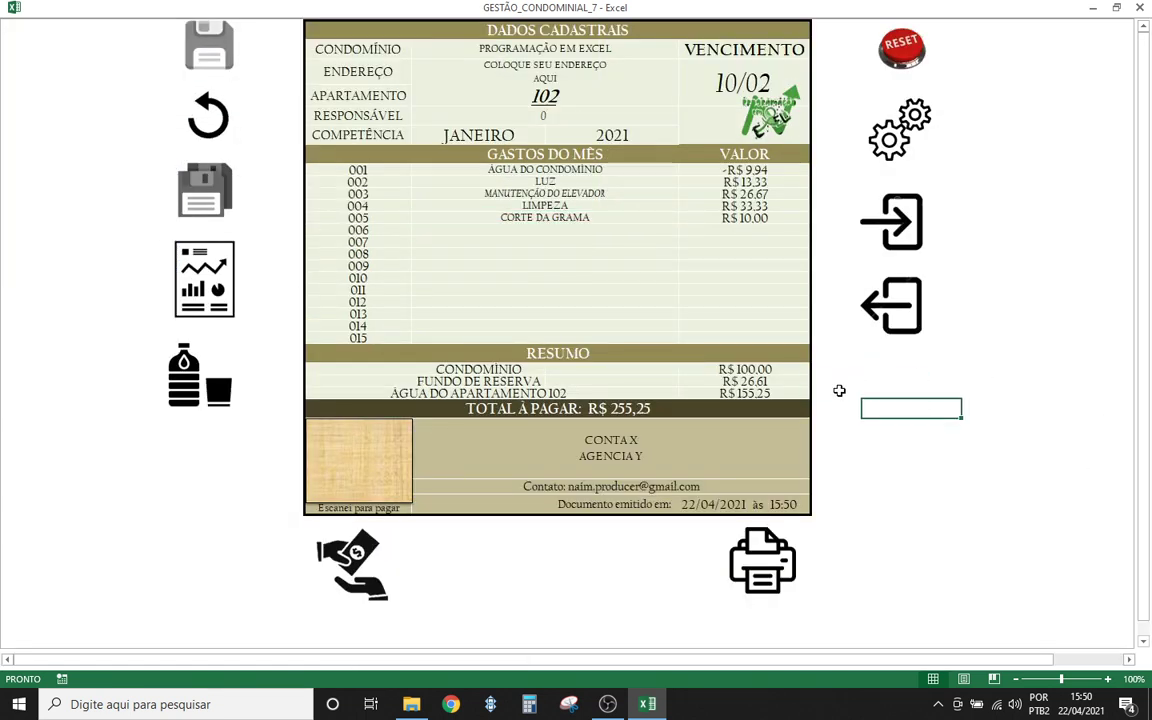
pyautogui.click(914, 474)
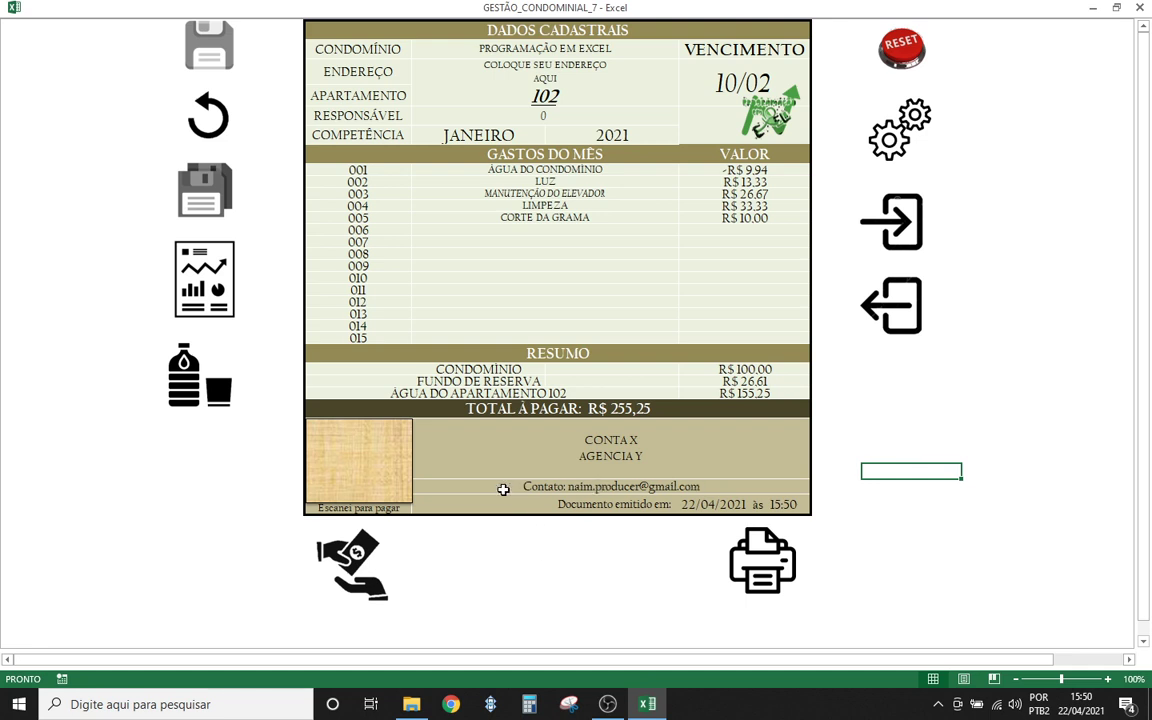
pyautogui.click(906, 430)
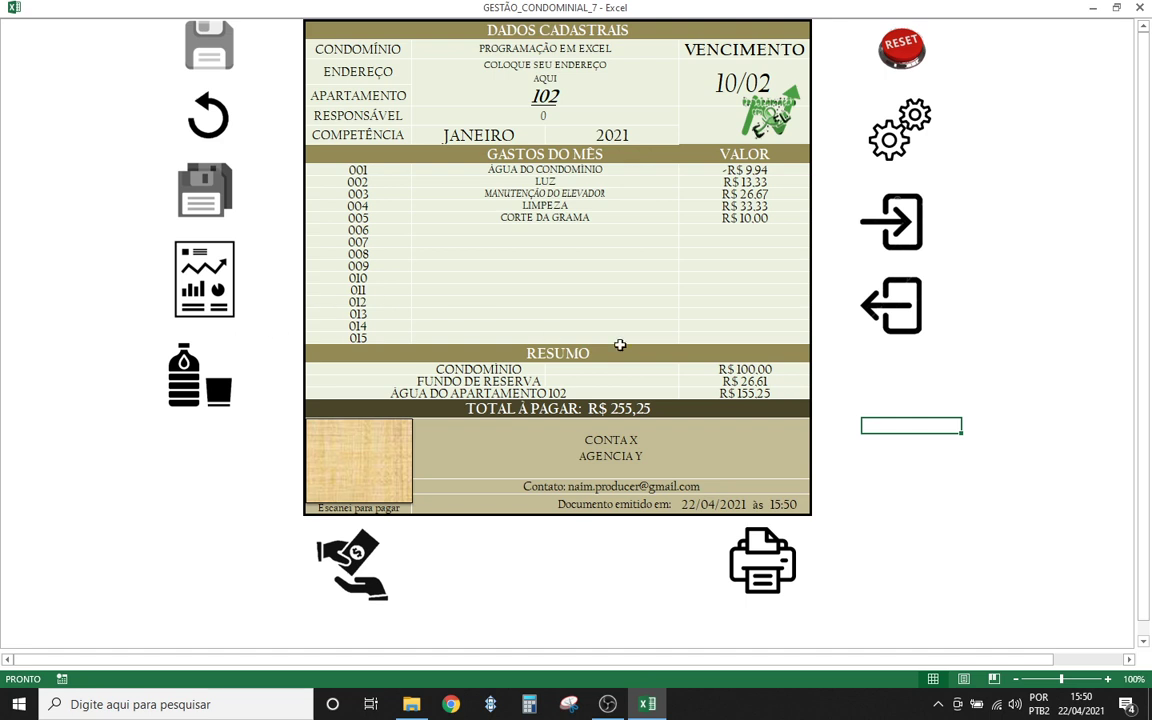
pyautogui.click(585, 255)
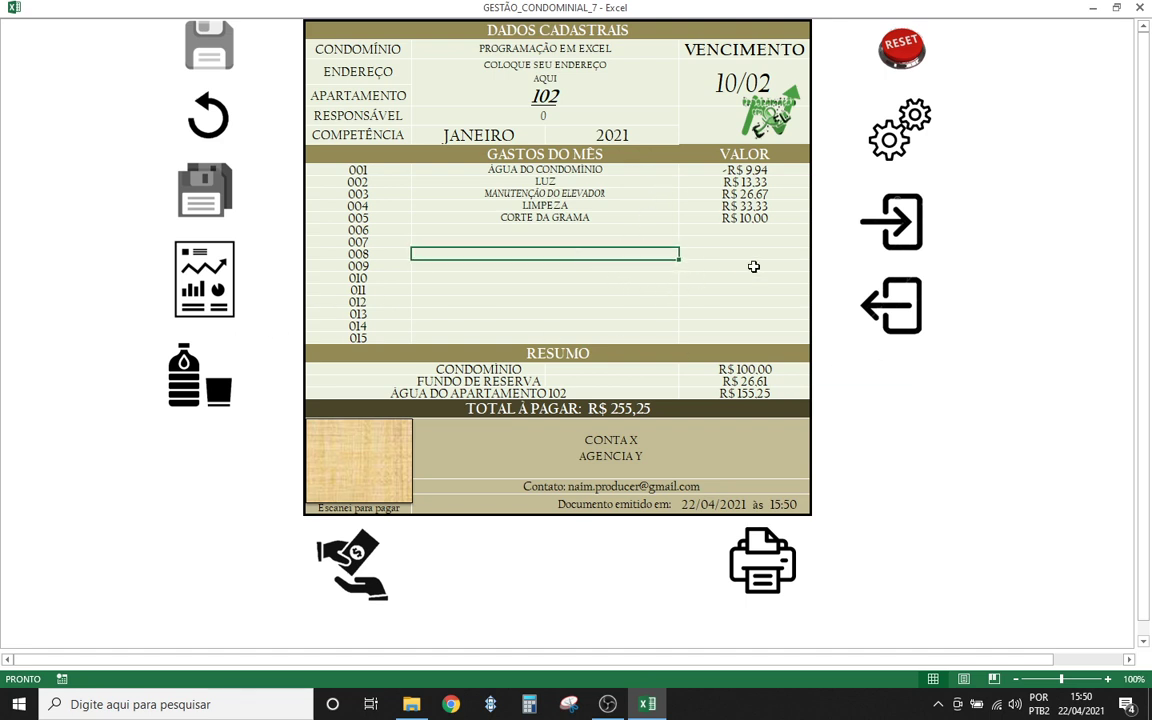
pyautogui.click(771, 303)
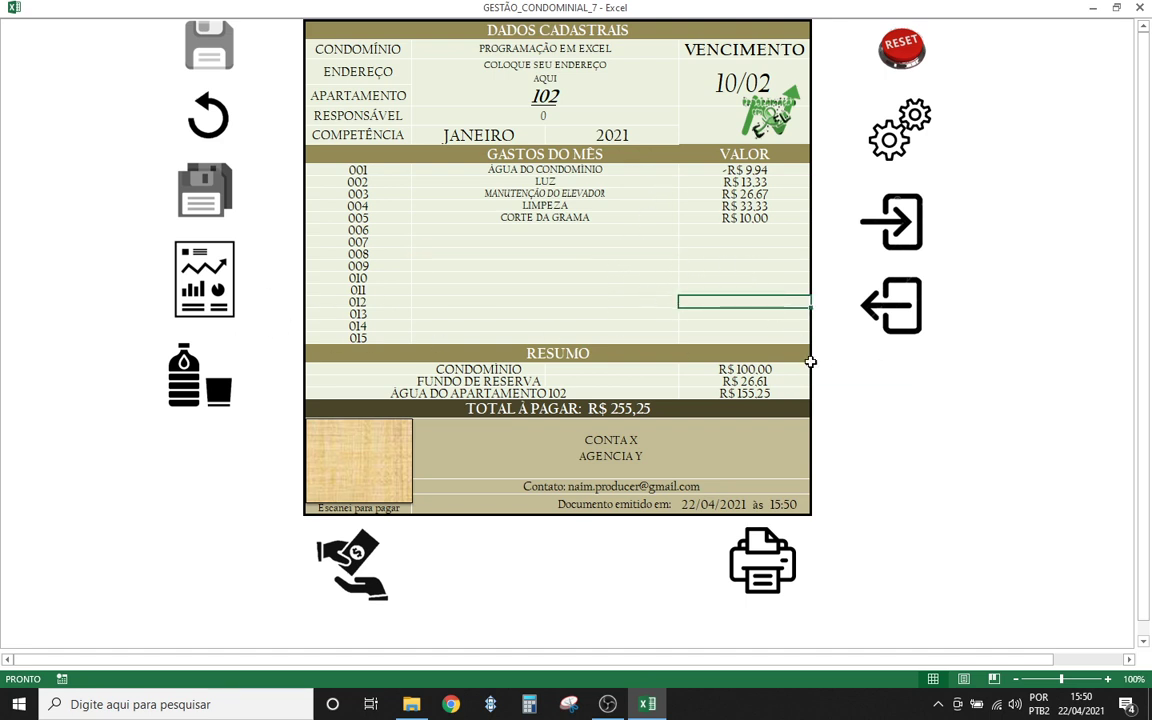
pyautogui.click(906, 443)
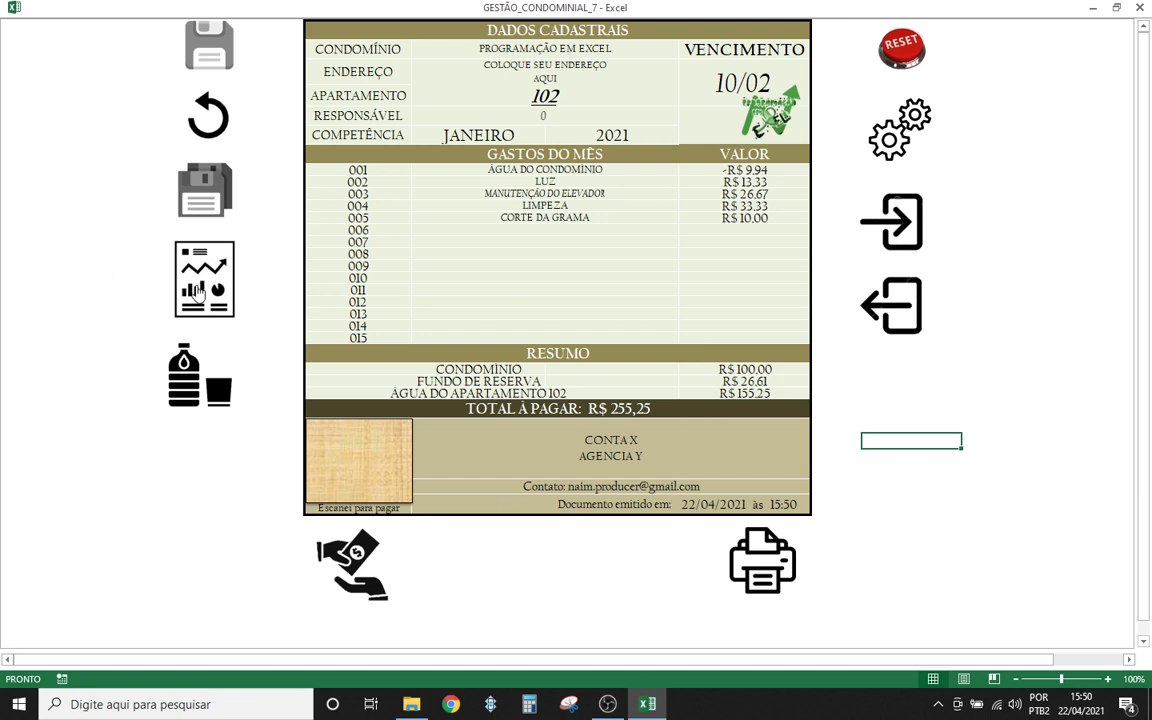
# - Export the synthetic report to PDF, acknowledging the saved message and the open-PDF warning
pyautogui.click(193, 272)
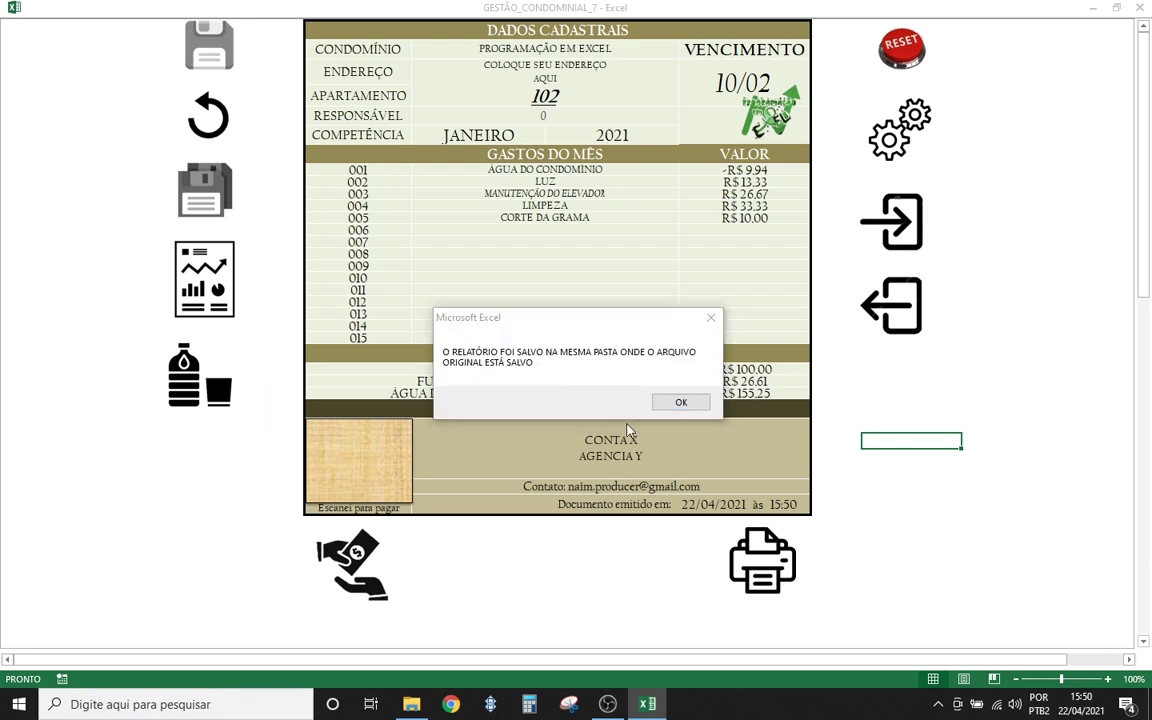
pyautogui.click(679, 410)
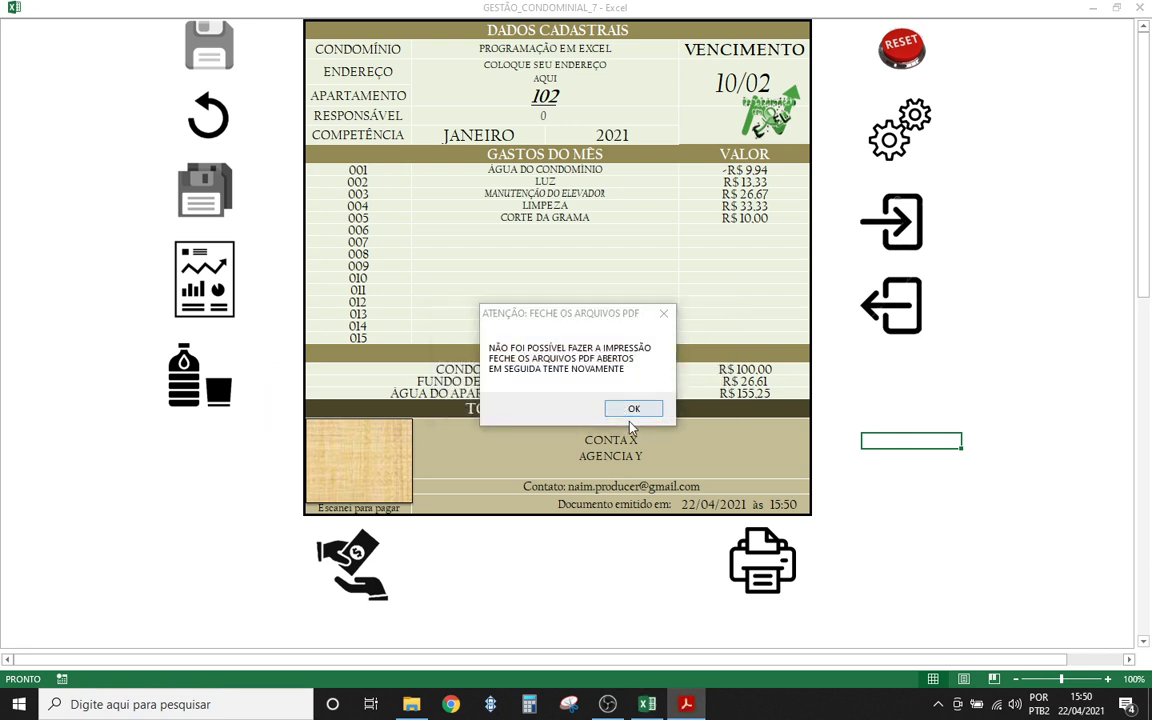
pyautogui.click(633, 410)
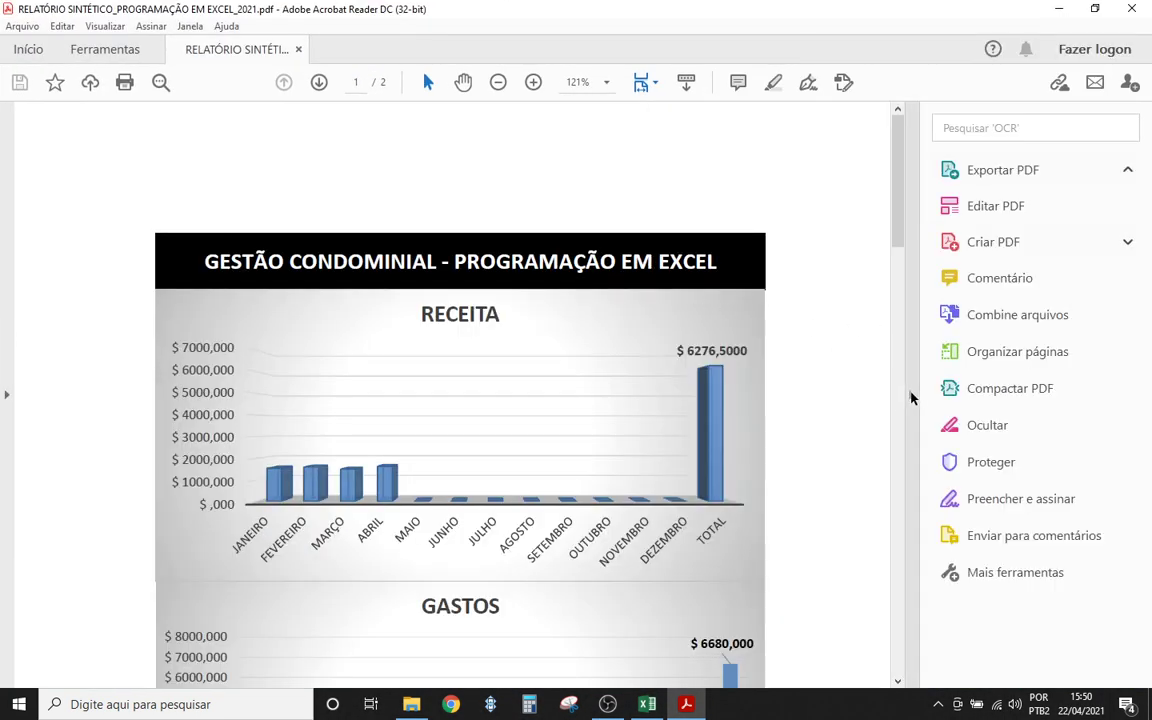
# - Collapse the Tools pane and scroll through page 1's Receita, Gastos and Balanço Financeiro charts to page 2
pyautogui.click(909, 396)
pyautogui.scroll(-2, 342, 486)
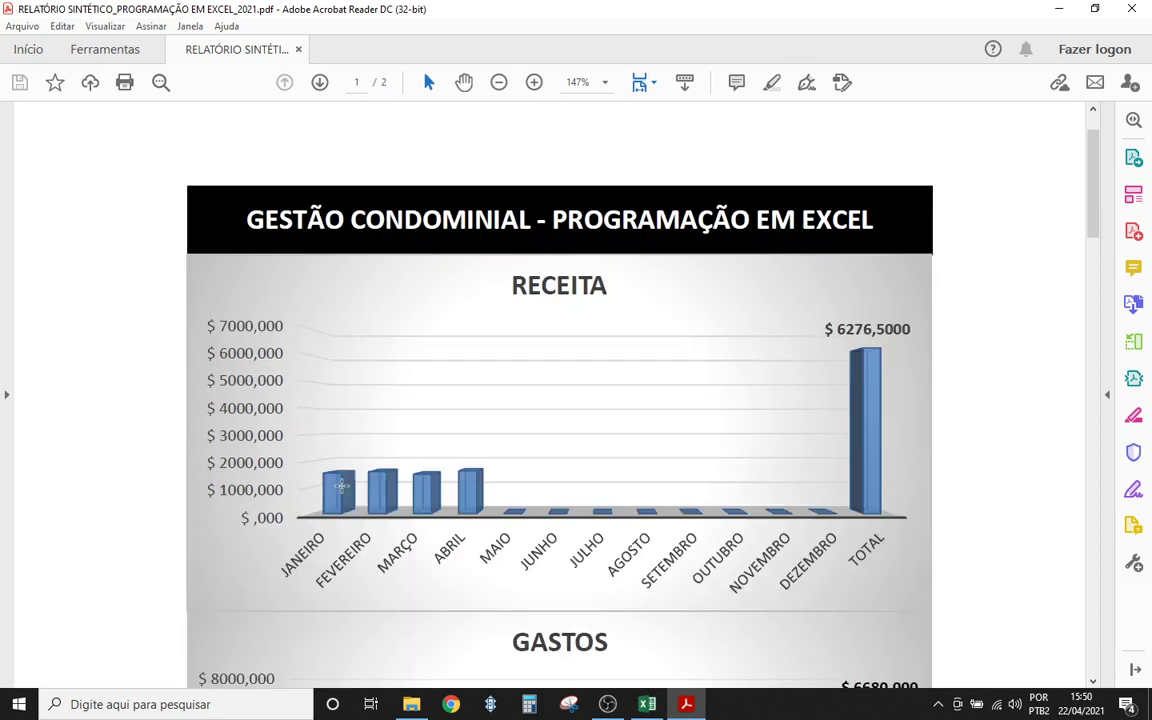
pyautogui.scroll(-2, 468, 415)
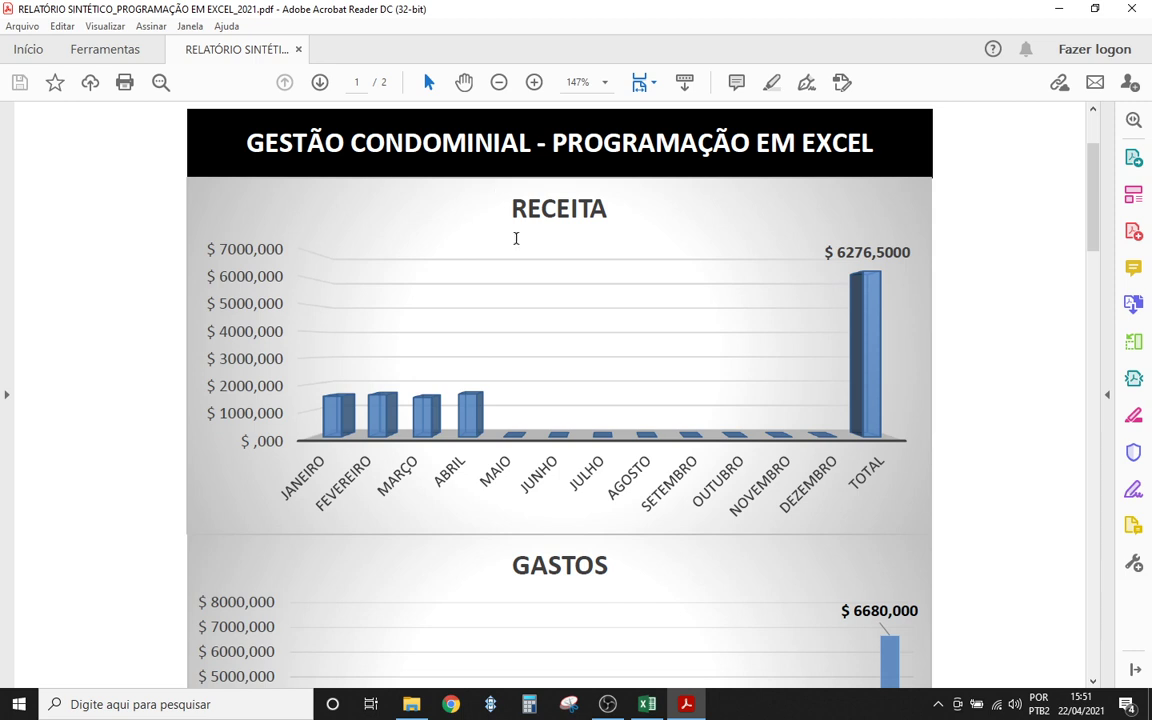
pyautogui.scroll(-3, 536, 278)
pyautogui.scroll(5, 536, 280)
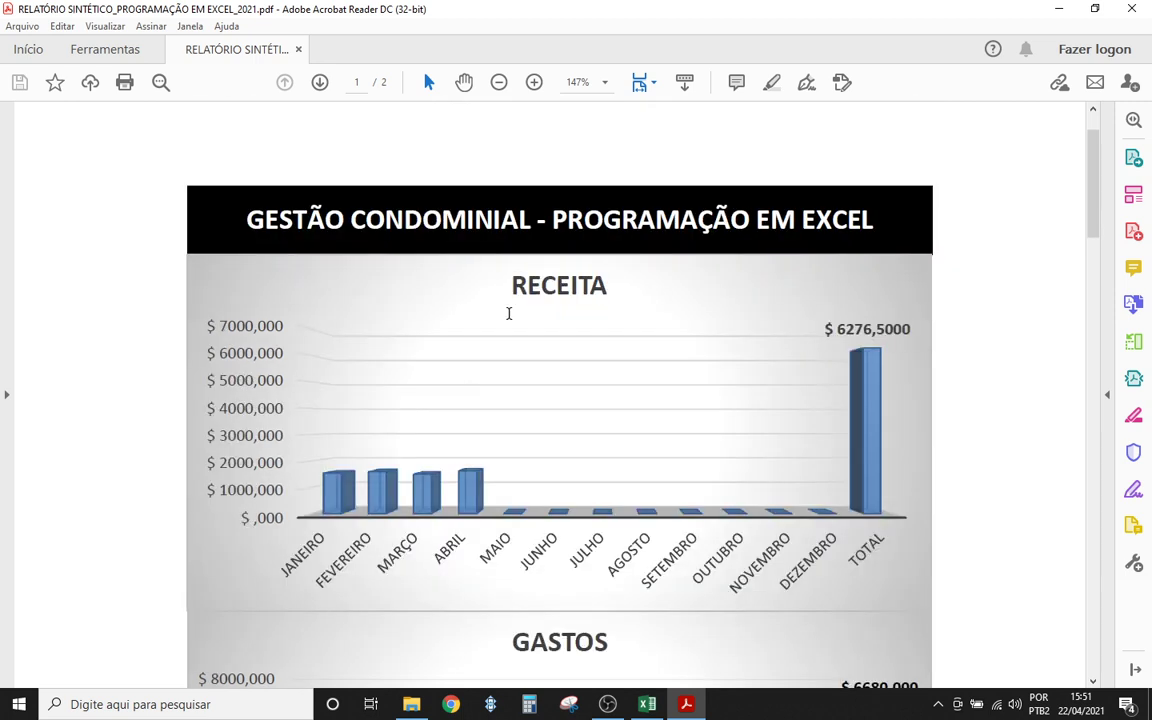
pyautogui.scroll(-3, 541, 409)
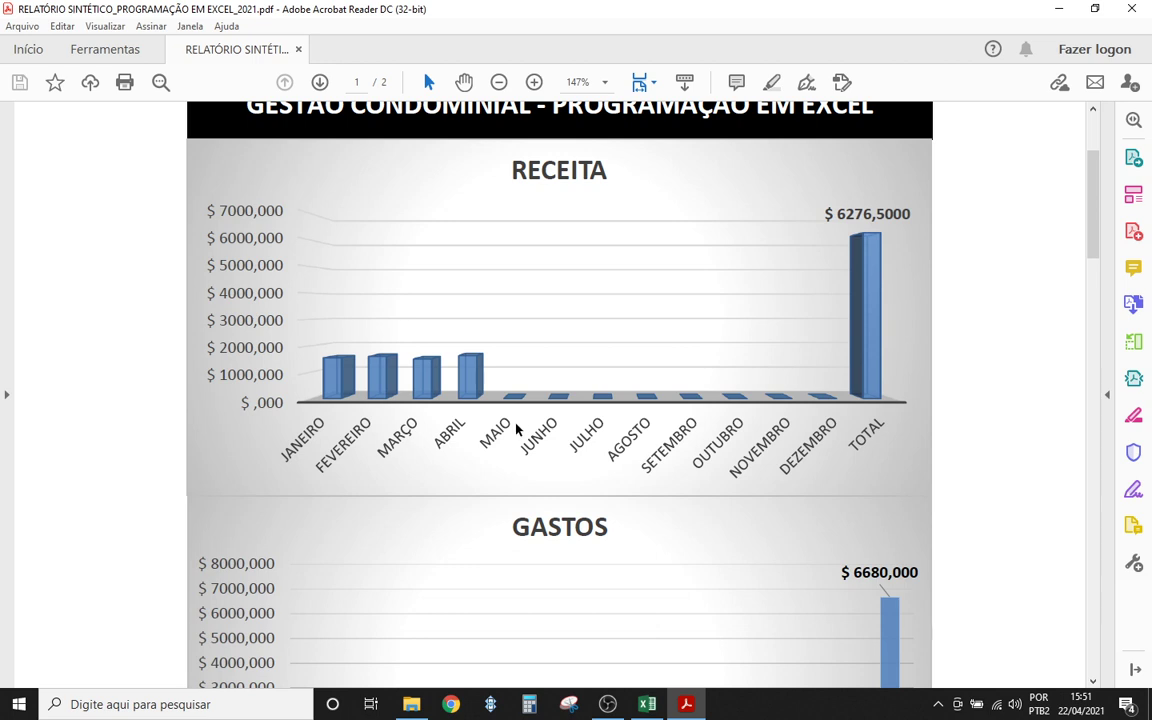
pyautogui.scroll(-2, 517, 428)
pyautogui.scroll(-2, 505, 460)
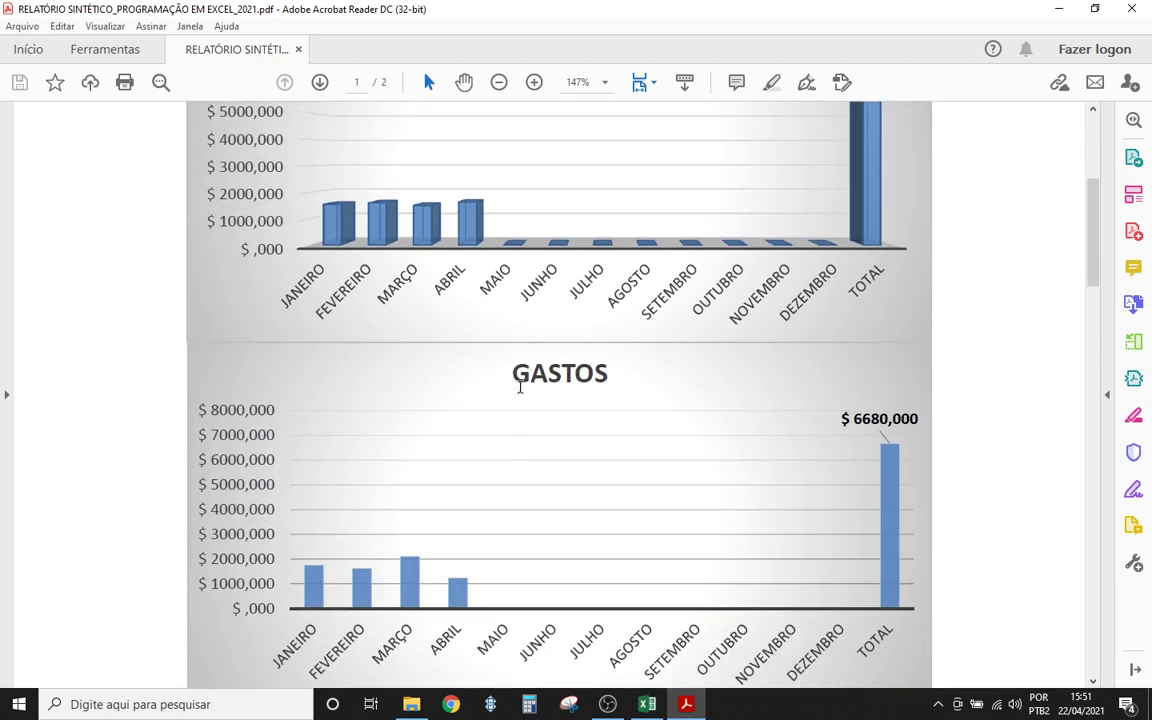
pyautogui.scroll(-2, 492, 313)
pyautogui.scroll(-5, 571, 404)
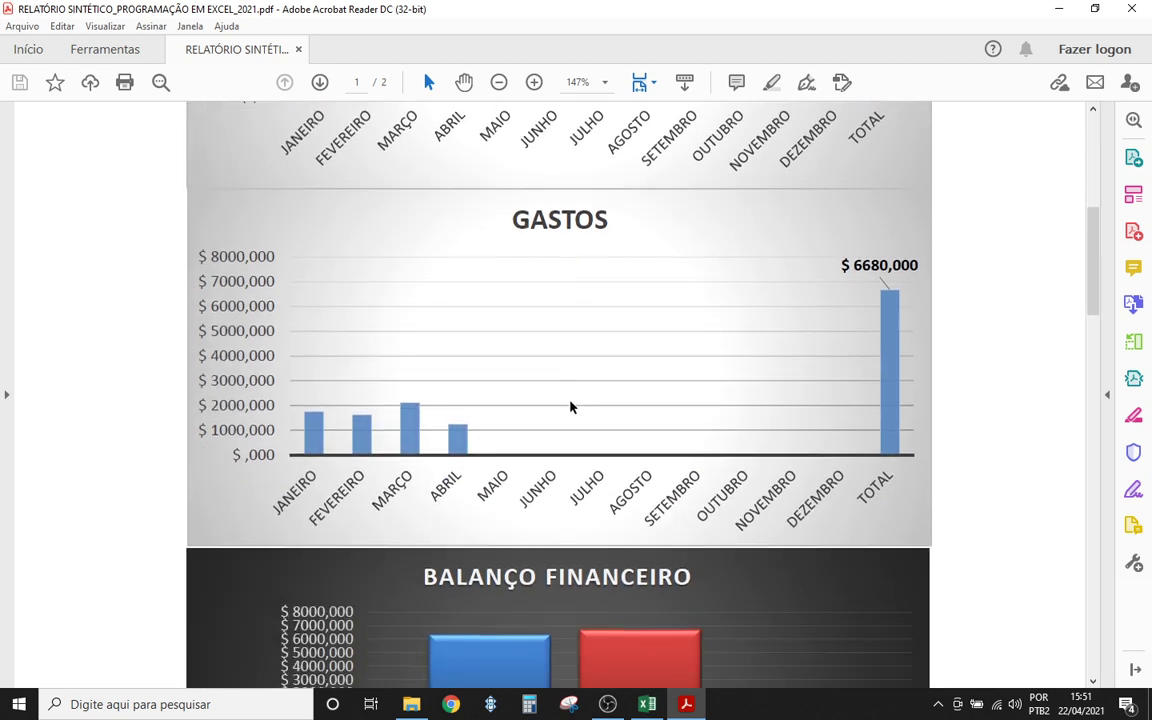
pyautogui.scroll(-3, 485, 455)
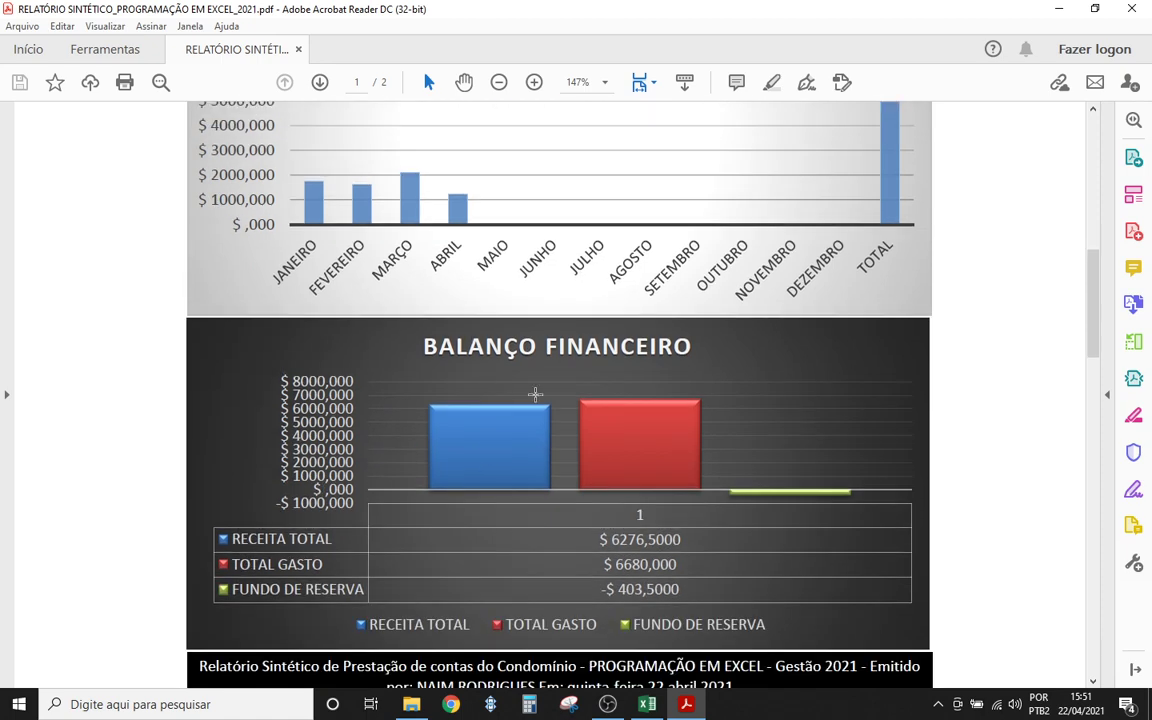
pyautogui.scroll(-5, 596, 422)
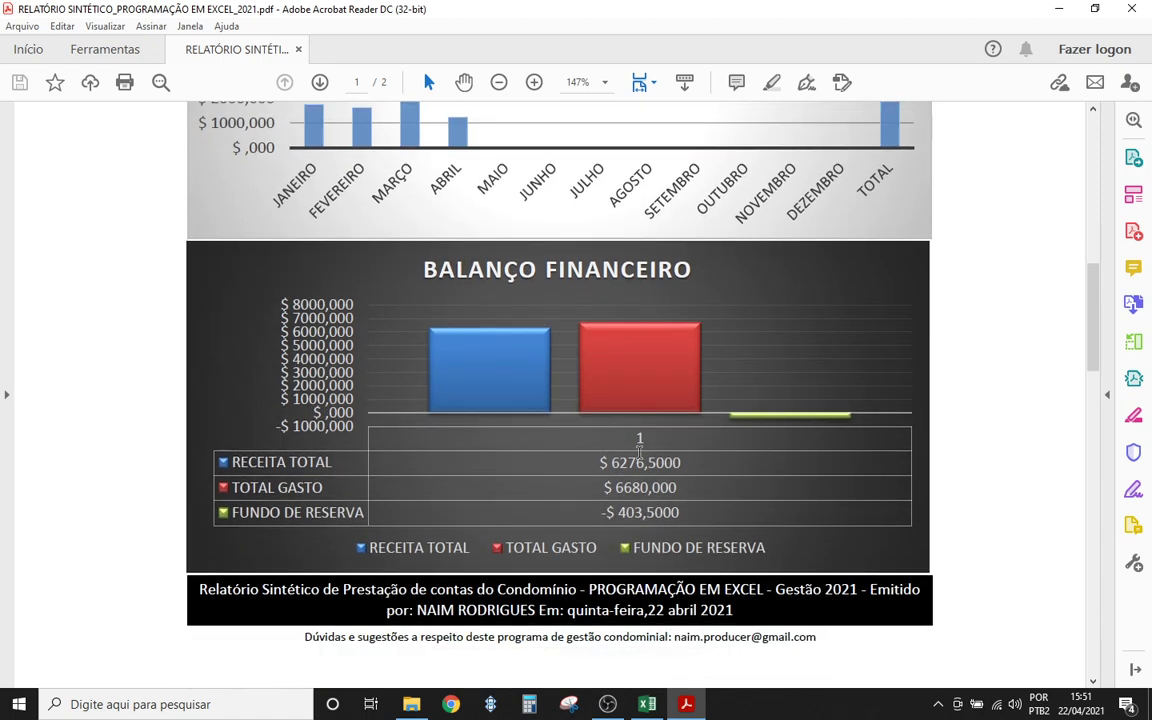
pyautogui.scroll(-20, 497, 450)
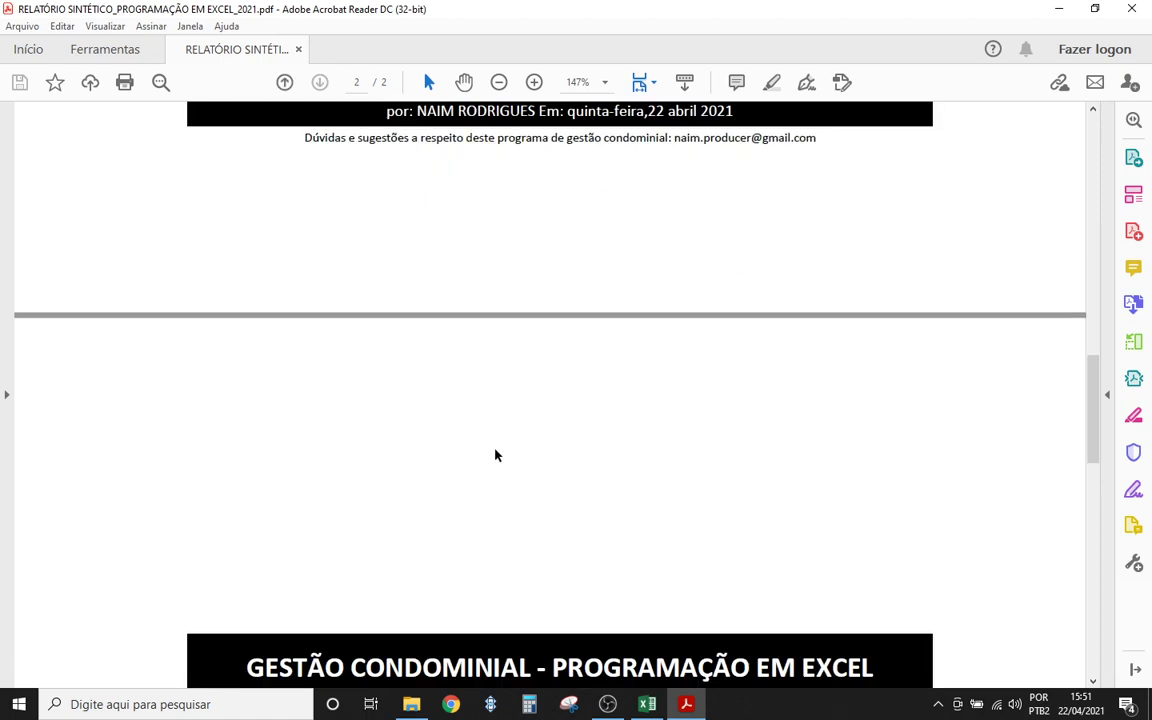
# - Scroll past page 2's water chart and highlight the highest values: ABRIL revenue, MARÇO spending
pyautogui.scroll(-3, 495, 454)
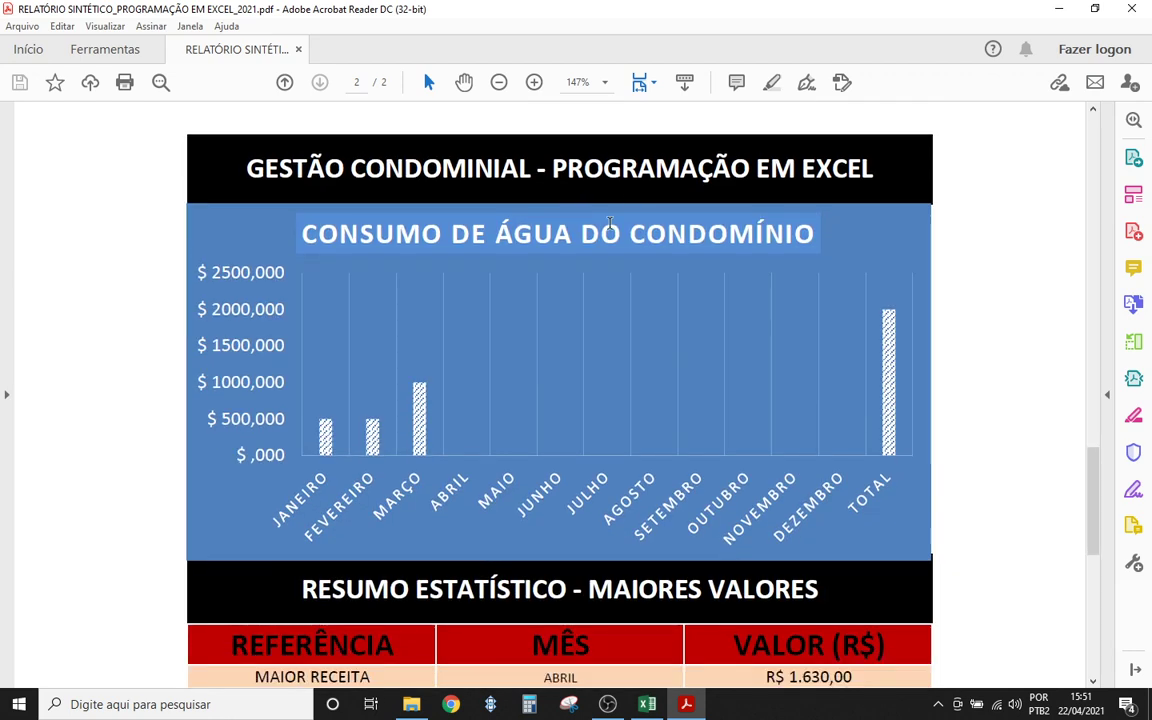
pyautogui.scroll(-2, 572, 283)
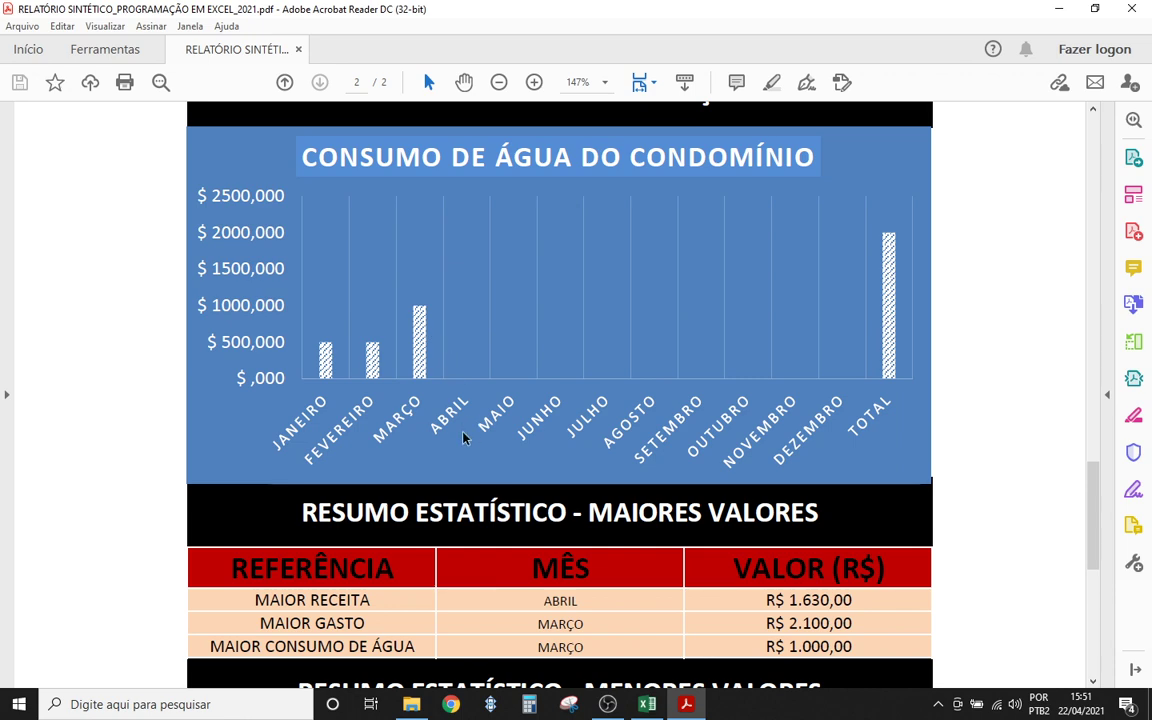
pyautogui.scroll(-5, 210, 300)
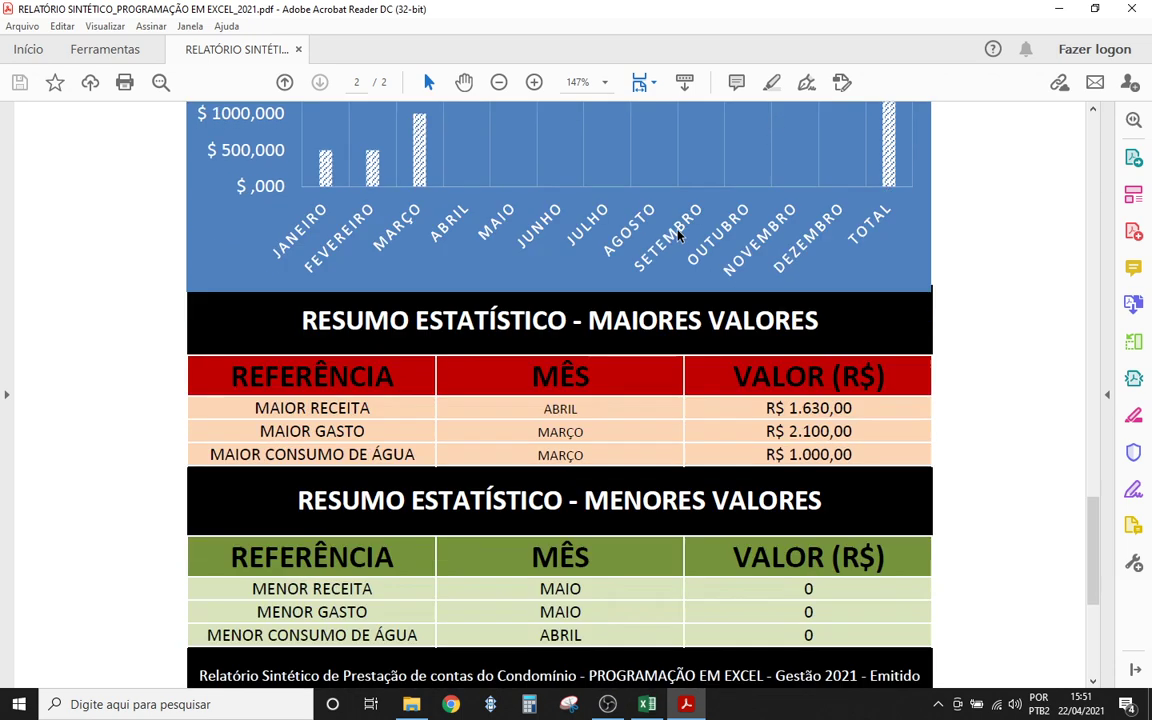
pyautogui.scroll(-1, 200, 267)
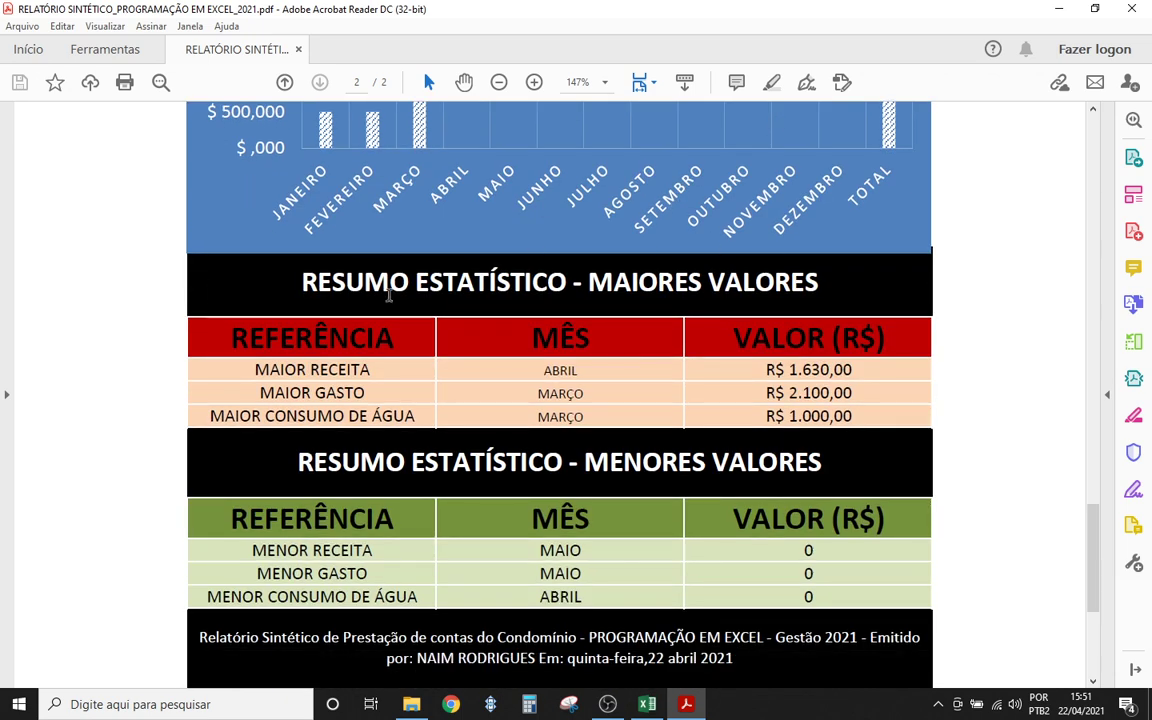
pyautogui.scroll(-2, 719, 262)
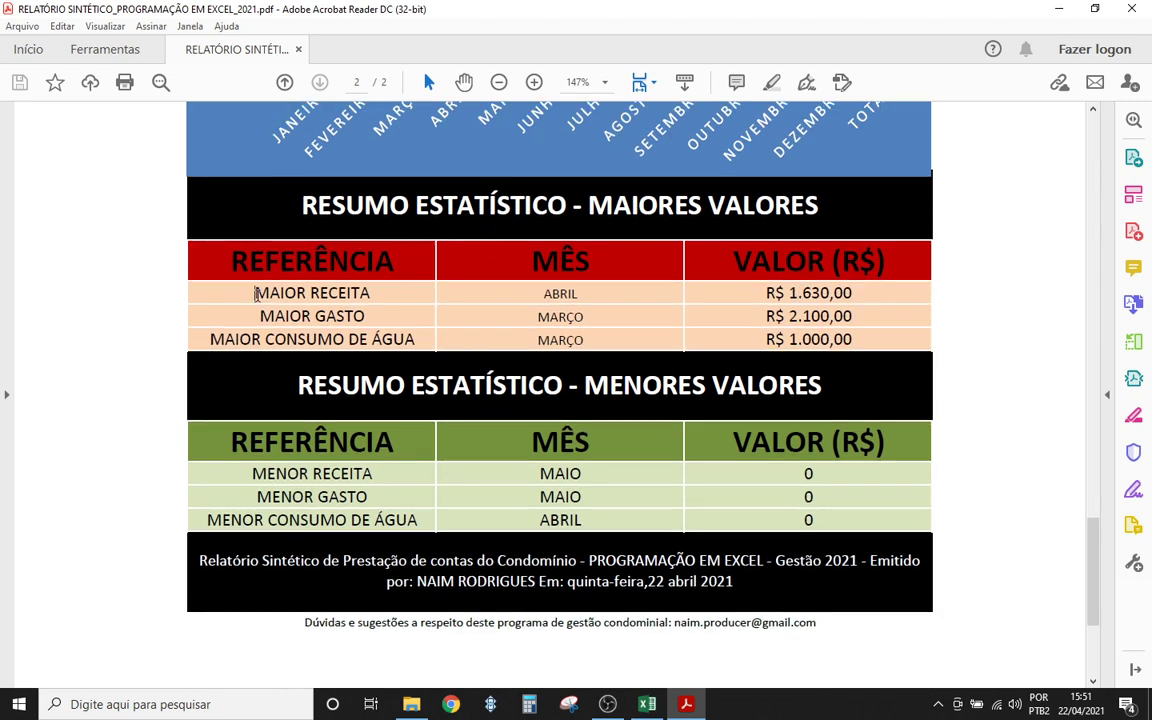
pyautogui.moveTo(256, 293); pyautogui.dragTo(373, 293)
pyautogui.moveTo(541, 294); pyautogui.dragTo(576, 294)
pyautogui.moveTo(261, 316); pyautogui.dragTo(599, 314)
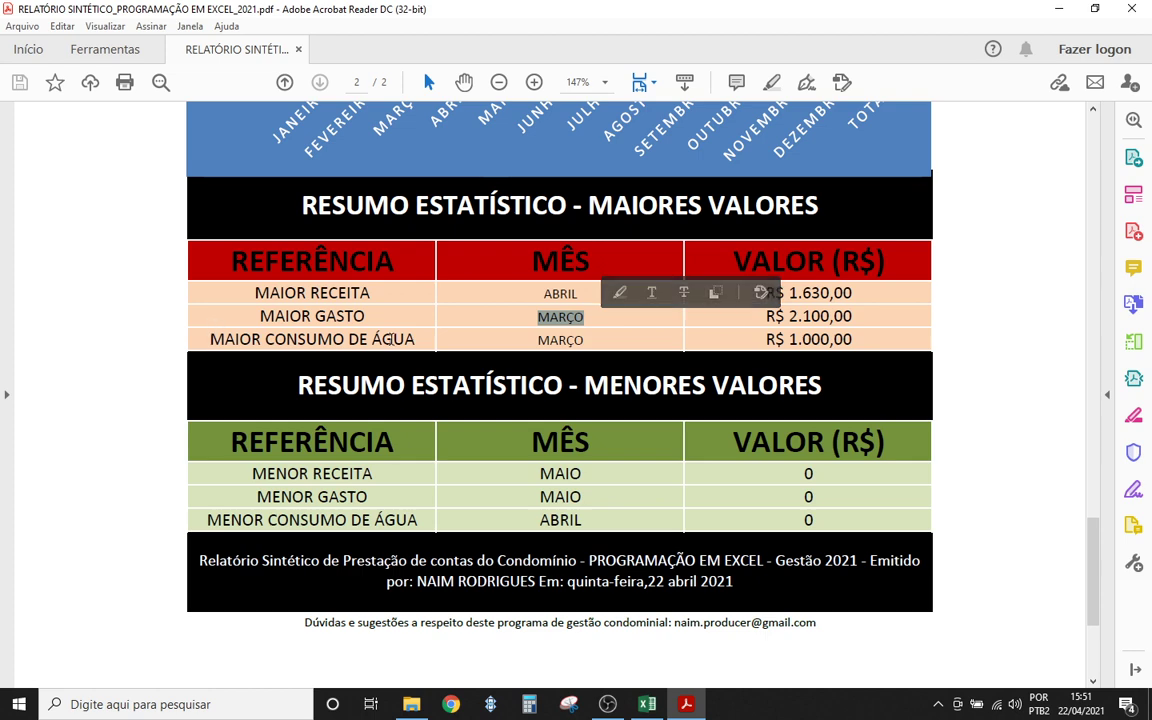
pyautogui.click(550, 308)
# - Highlight the lowest values, with MENOR RECEITA and MENOR GASTO both in MAIO
pyautogui.scroll(-3, 397, 283)
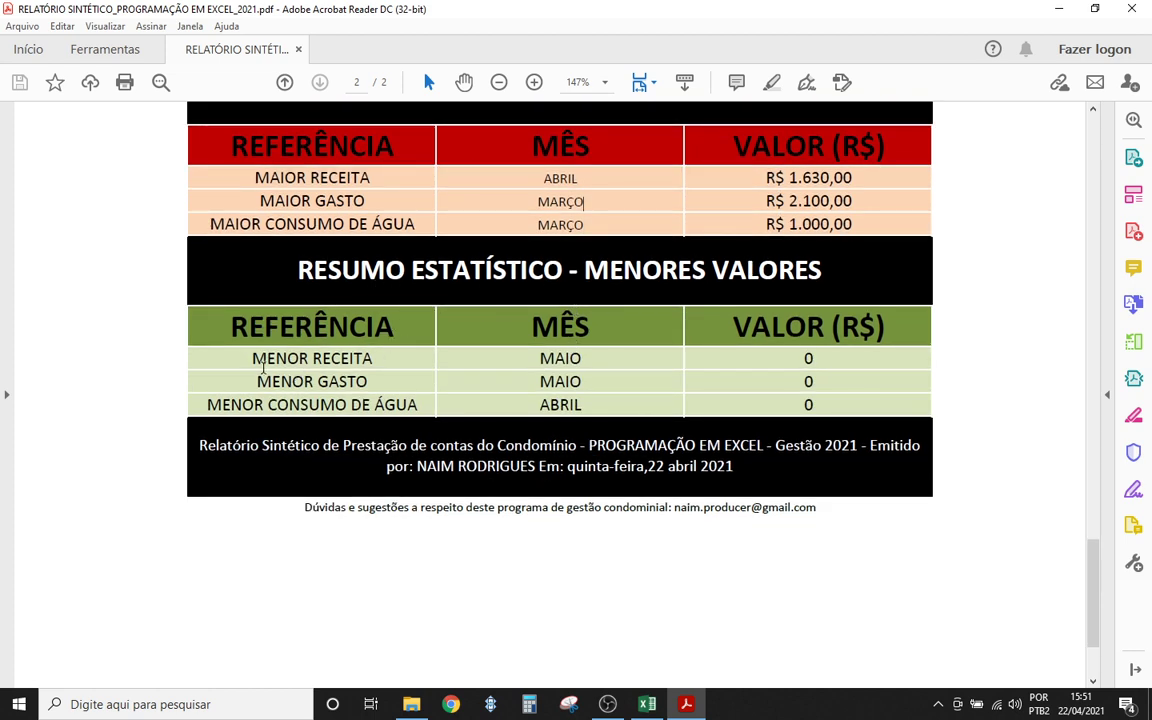
pyautogui.moveTo(249, 361); pyautogui.dragTo(374, 359)
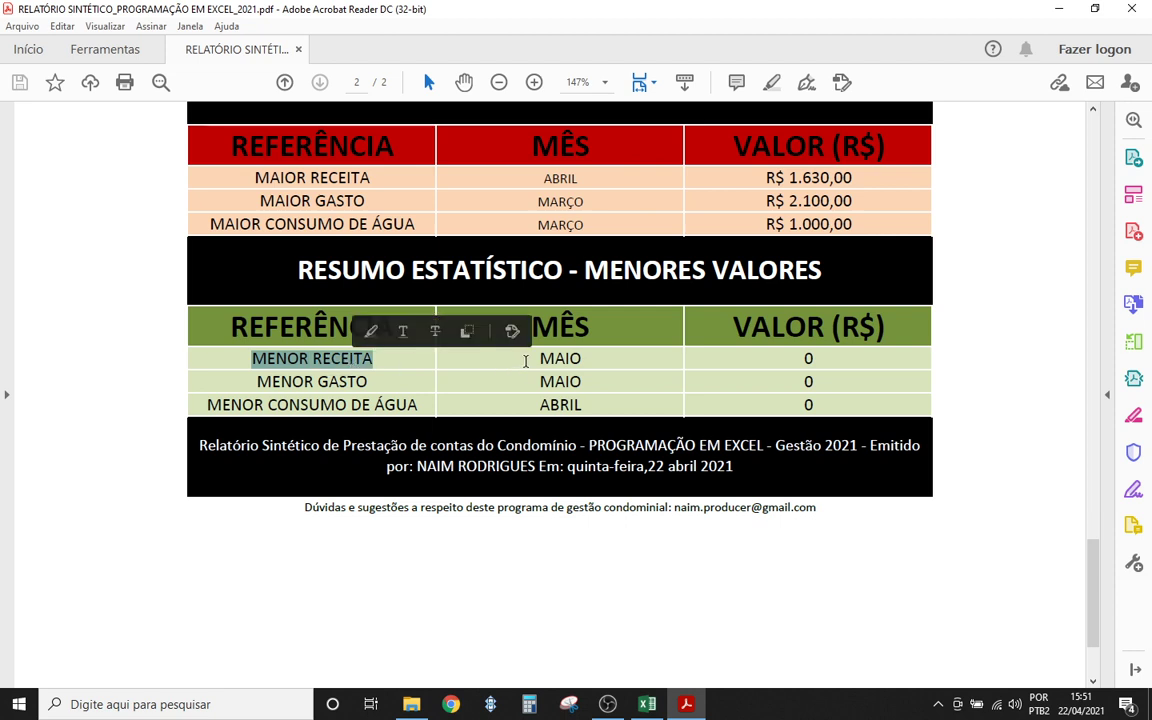
pyautogui.moveTo(530, 359); pyautogui.dragTo(599, 363)
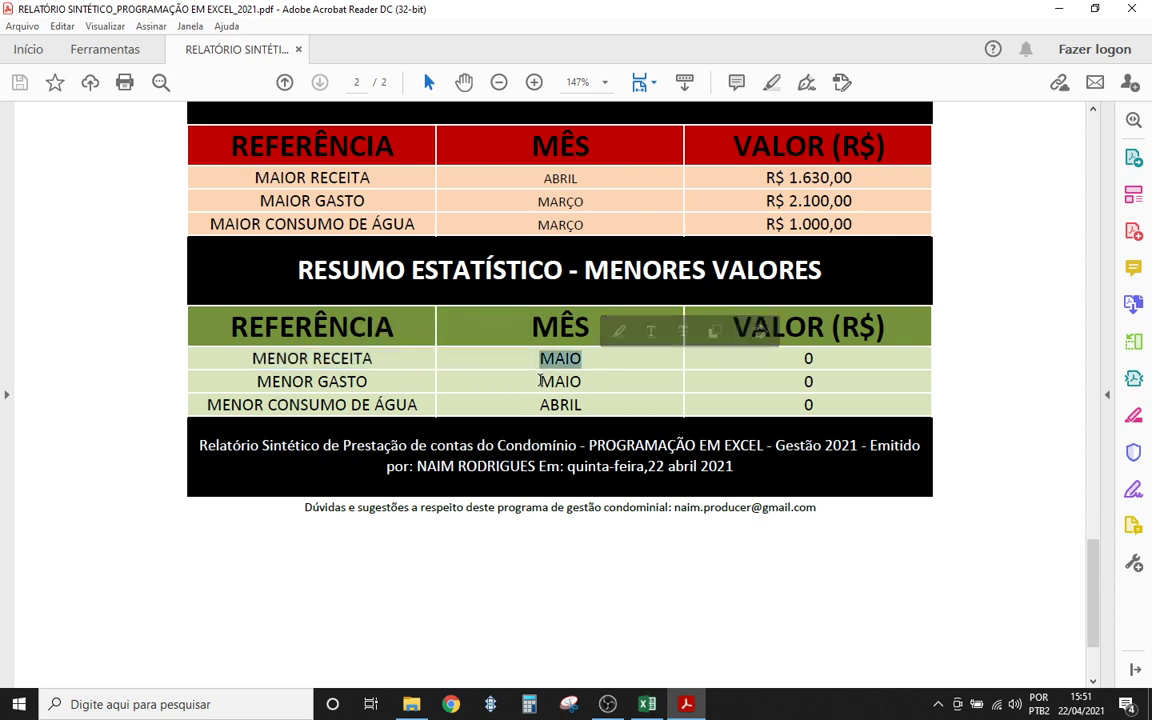
pyautogui.moveTo(534, 382); pyautogui.dragTo(588, 407)
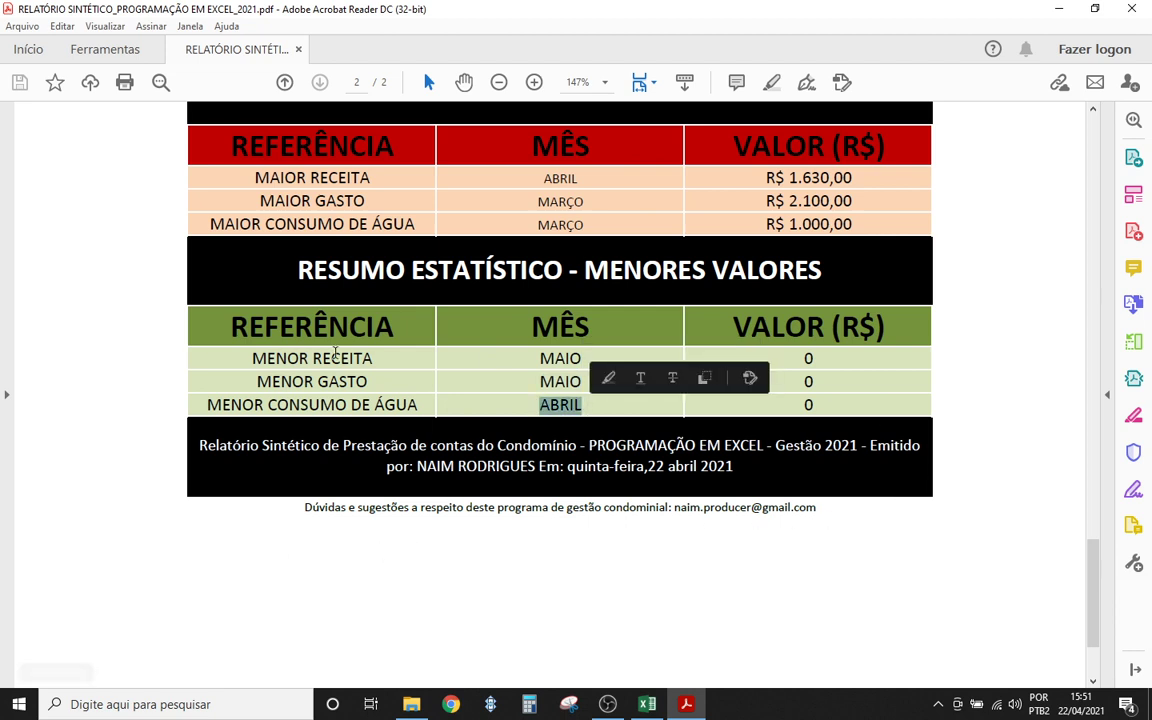
# - Highlight the footer's issuer name, PROGRAMAÇÃO EM EXCEL and issue date, then scroll back up
pyautogui.scroll(-2, 532, 498)
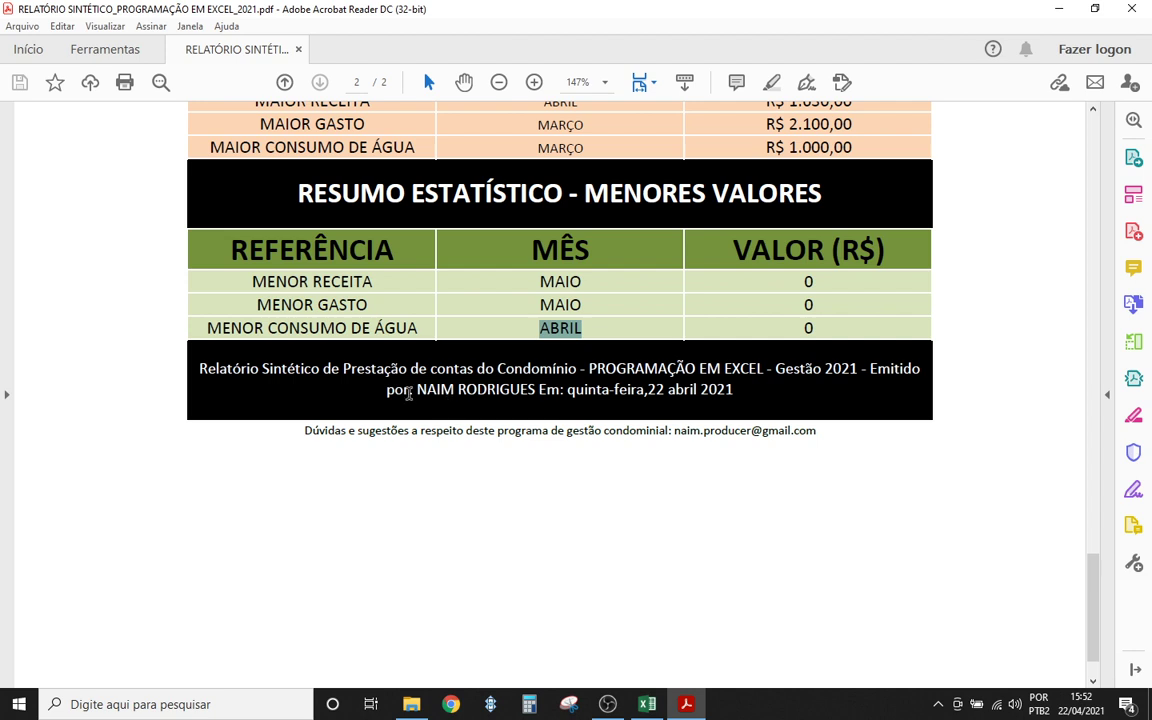
pyautogui.moveTo(408, 393); pyautogui.dragTo(512, 401)
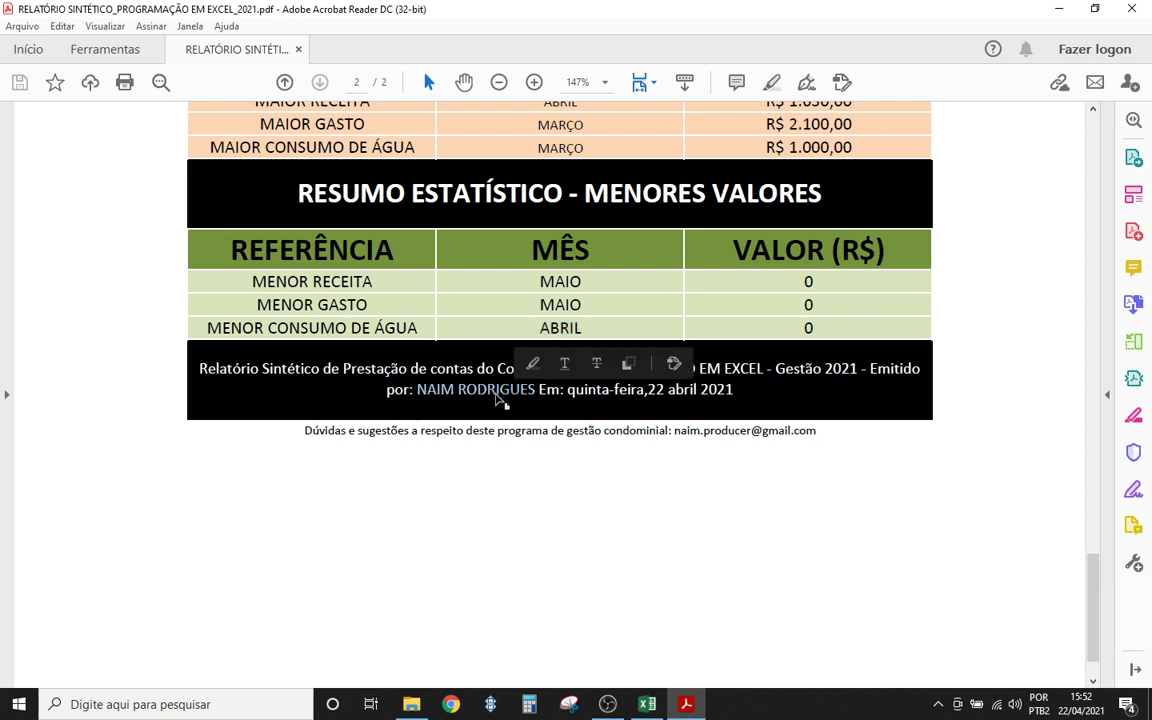
pyautogui.click(856, 370)
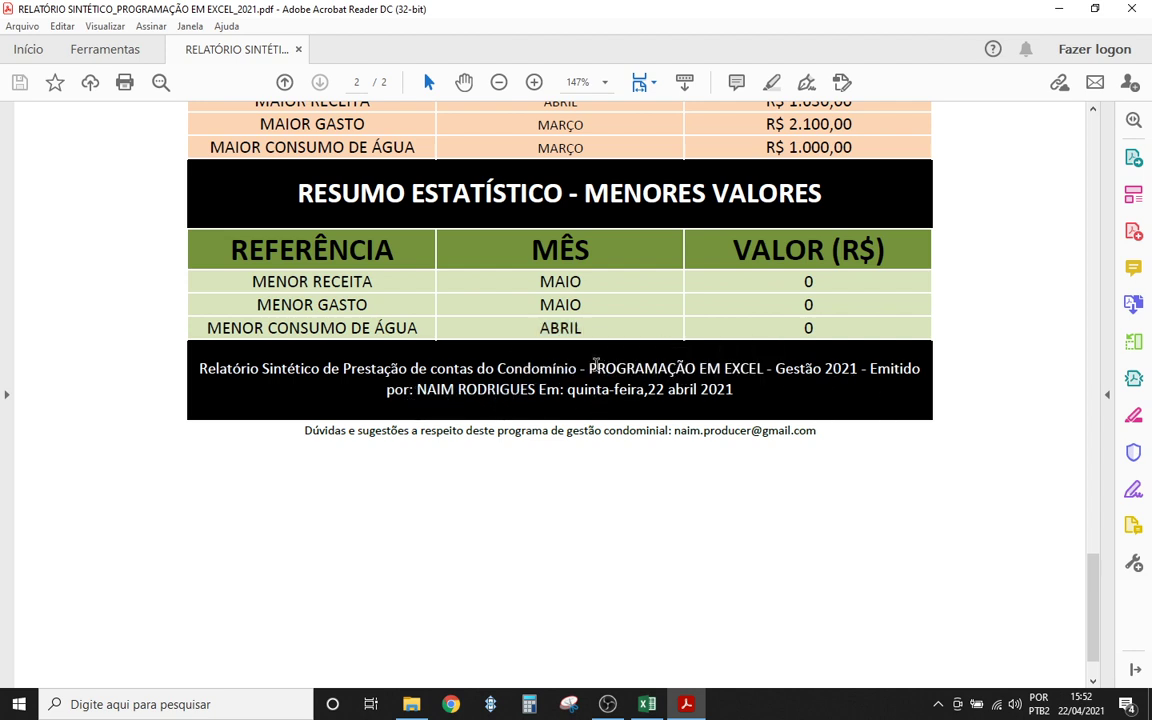
pyautogui.moveTo(596, 366); pyautogui.dragTo(764, 370)
pyautogui.click(798, 382)
pyautogui.moveTo(567, 391); pyautogui.dragTo(748, 405)
pyautogui.scroll(-2, 522, 486)
pyautogui.scroll(10, 522, 486)
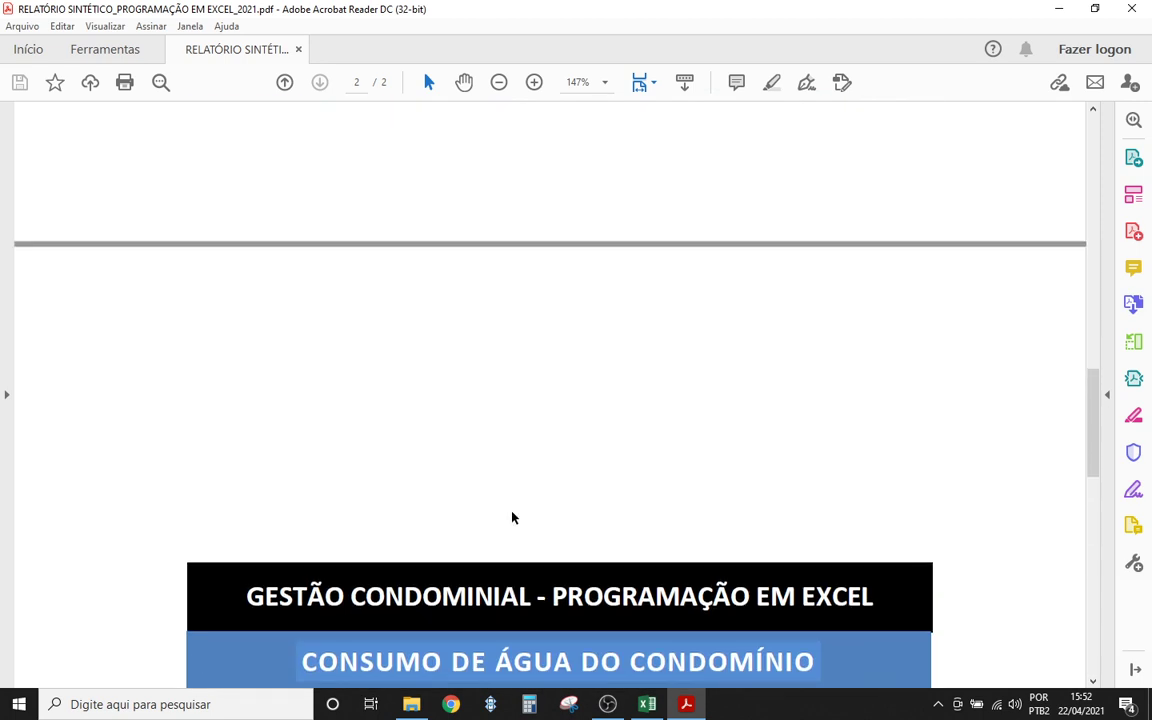
pyautogui.scroll(15, 512, 517)
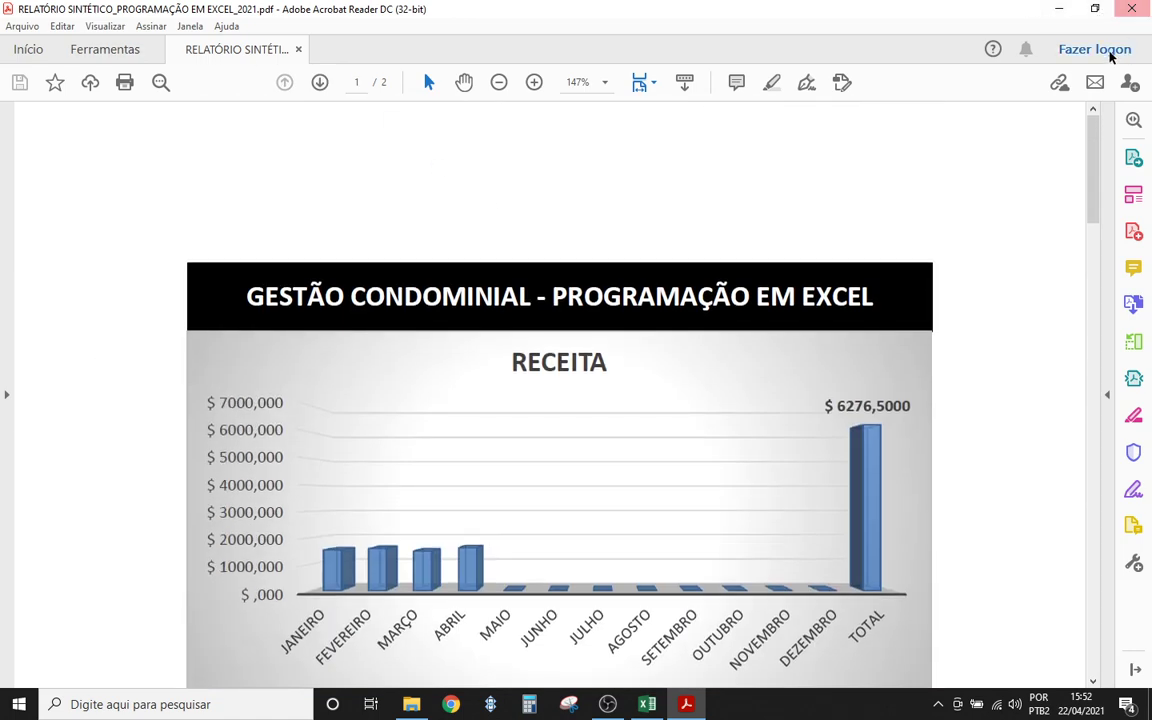
# - Close the Acrobat report and select empty cells beside apartment 102's R$ 255,25 bill in Excel
pyautogui.click(1131, 9)
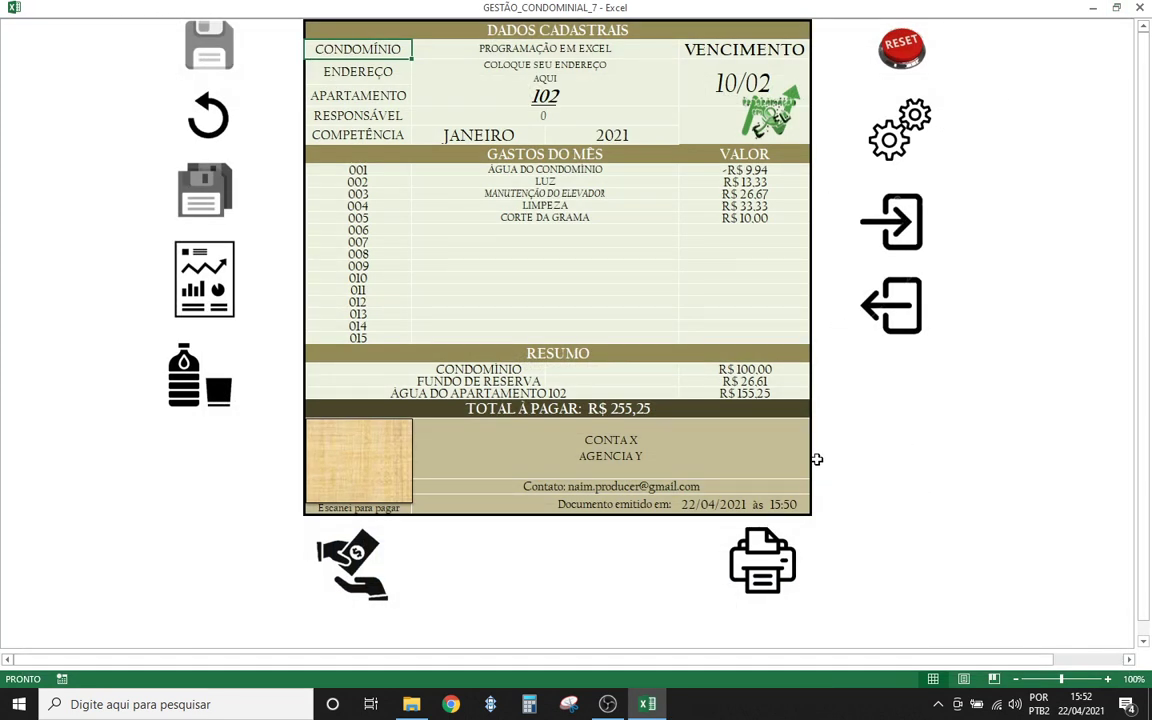
pyautogui.click(914, 471)
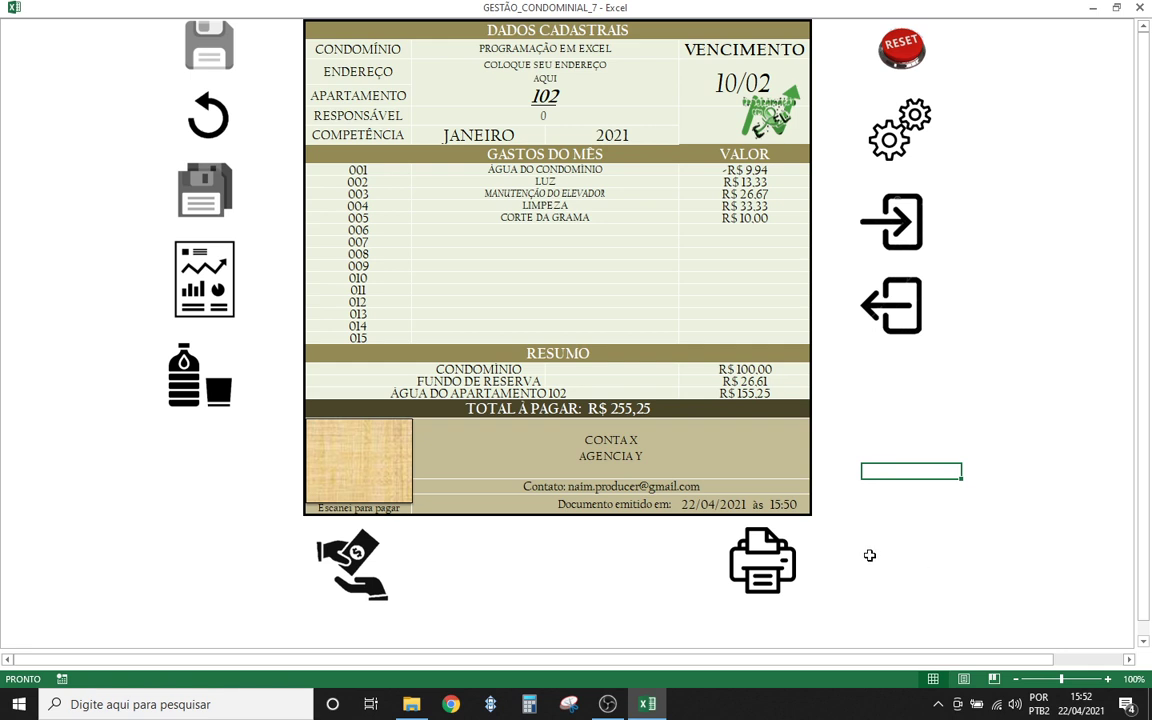
pyautogui.click(887, 410)
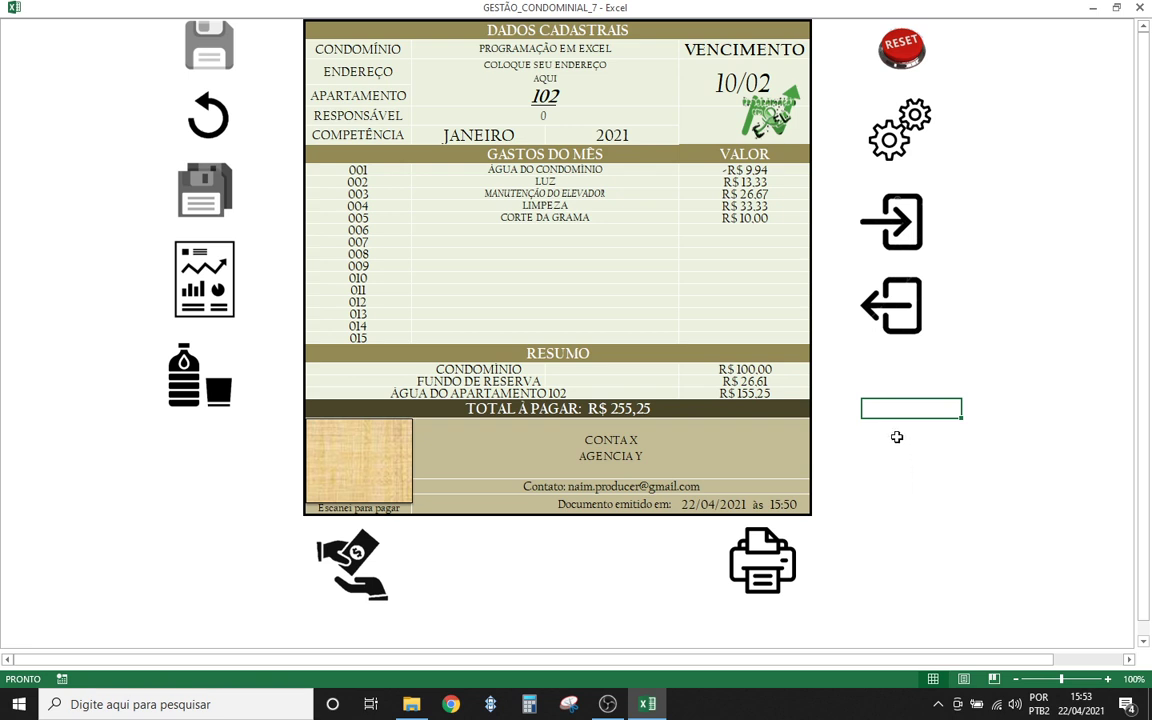
# - Select several empty cells beside apartment 102's bill
pyautogui.click(891, 382)
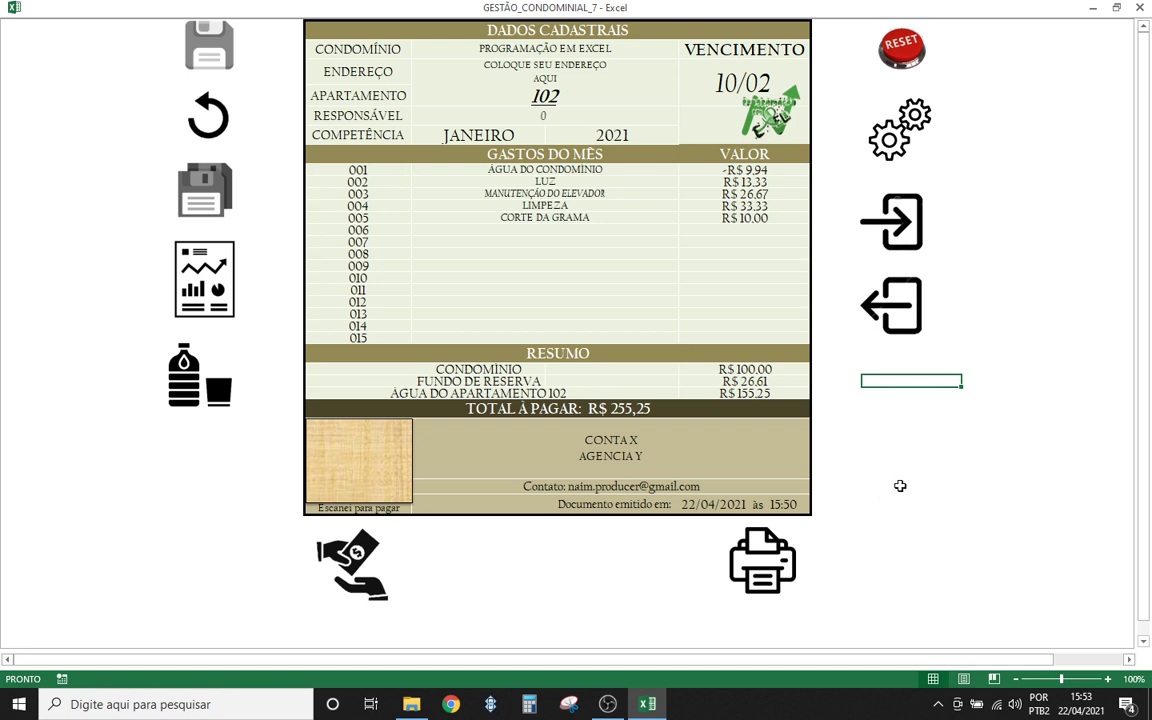
pyautogui.click(900, 408)
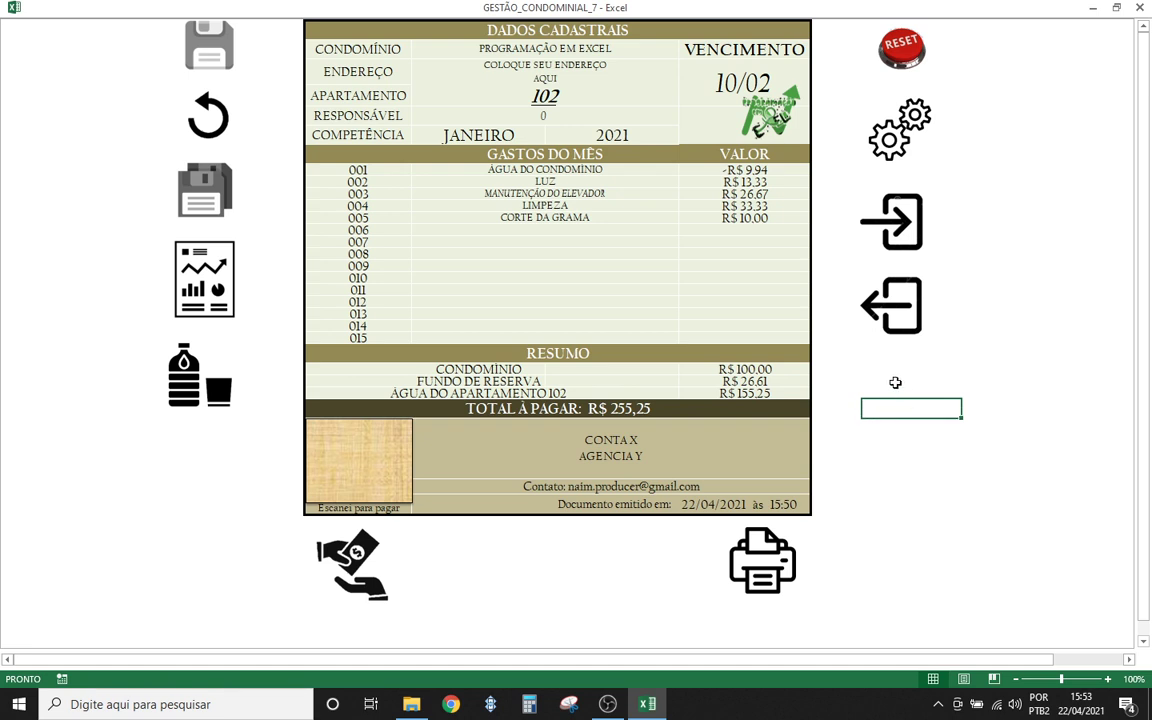
pyautogui.click(895, 383)
pyautogui.click(856, 384)
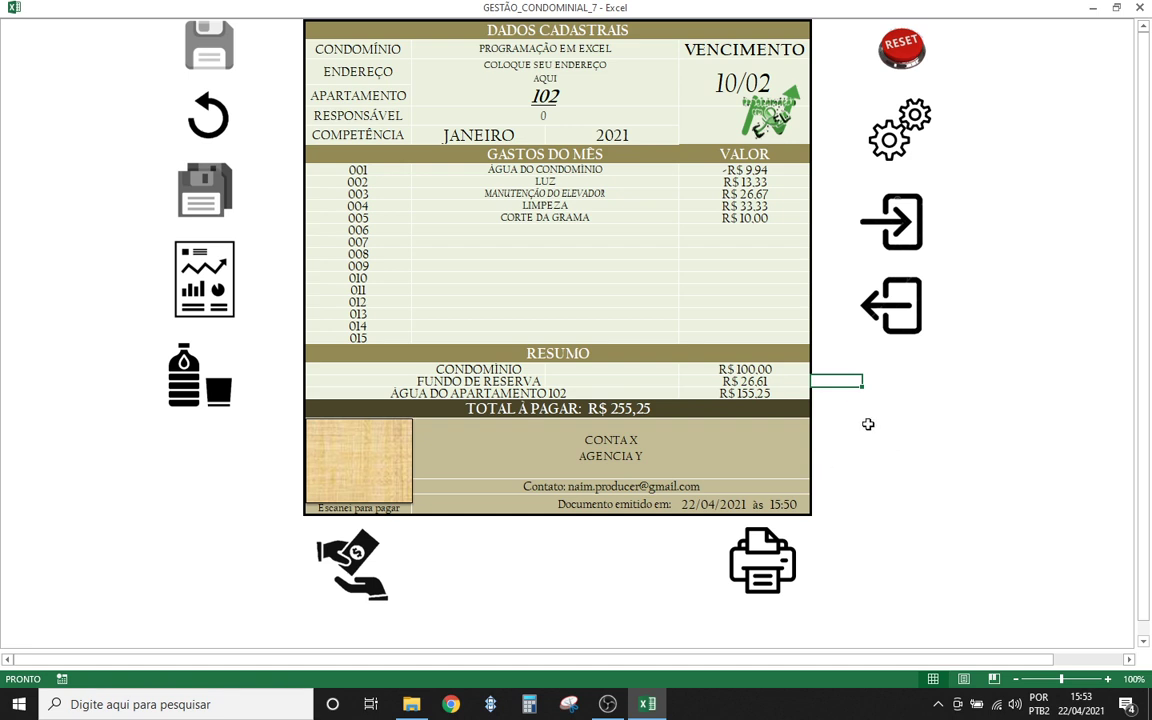
pyautogui.click(870, 382)
pyautogui.click(887, 440)
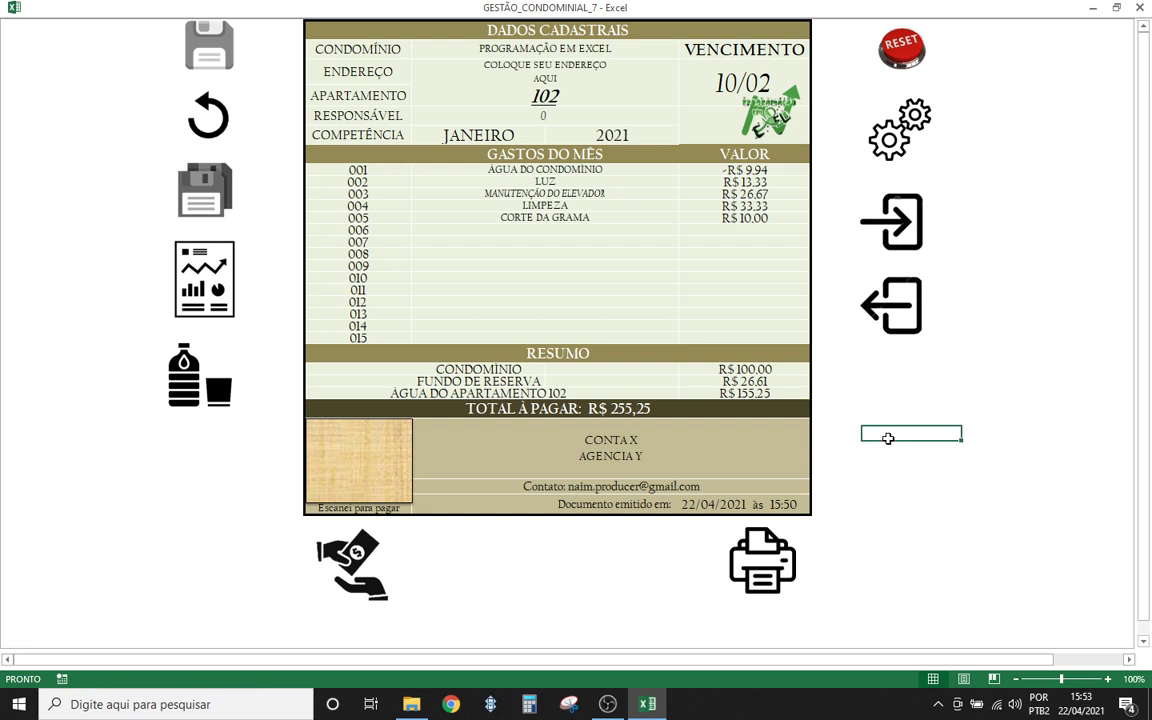
pyautogui.click(853, 503)
pyautogui.click(889, 413)
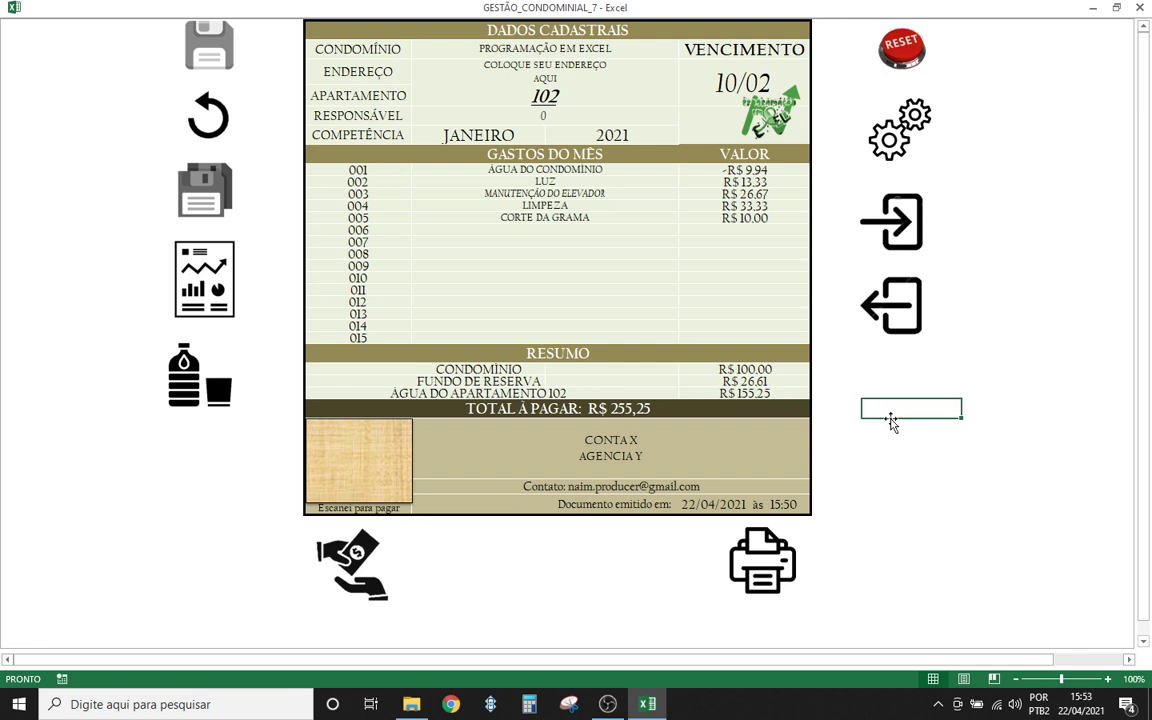
pyautogui.click(895, 445)
pyautogui.click(897, 406)
pyautogui.click(905, 455)
pyautogui.click(884, 414)
pyautogui.click(887, 455)
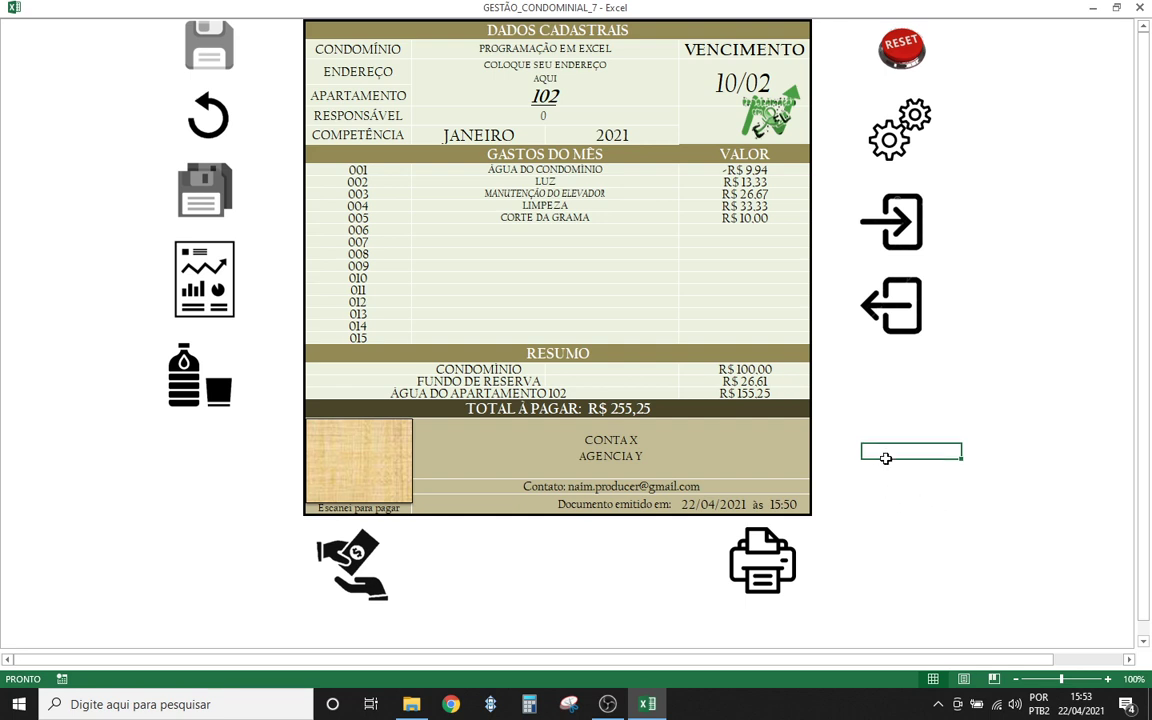
pyautogui.click(869, 411)
pyautogui.click(875, 397)
pyautogui.click(875, 394)
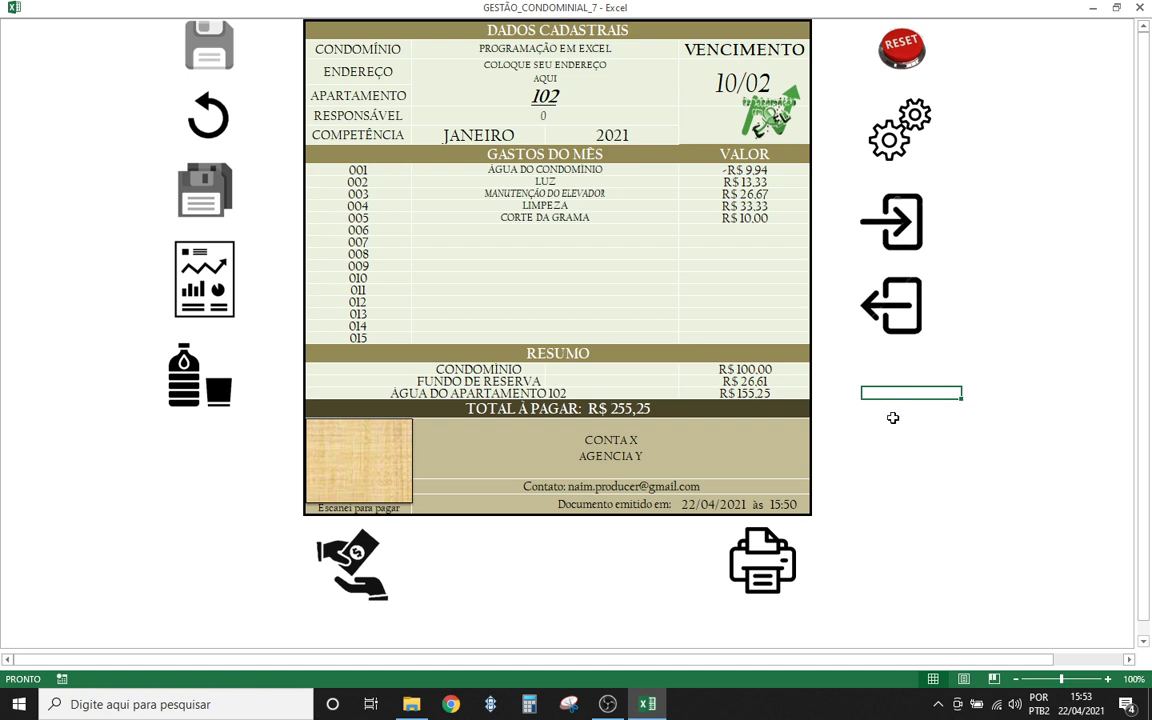
pyautogui.click(880, 440)
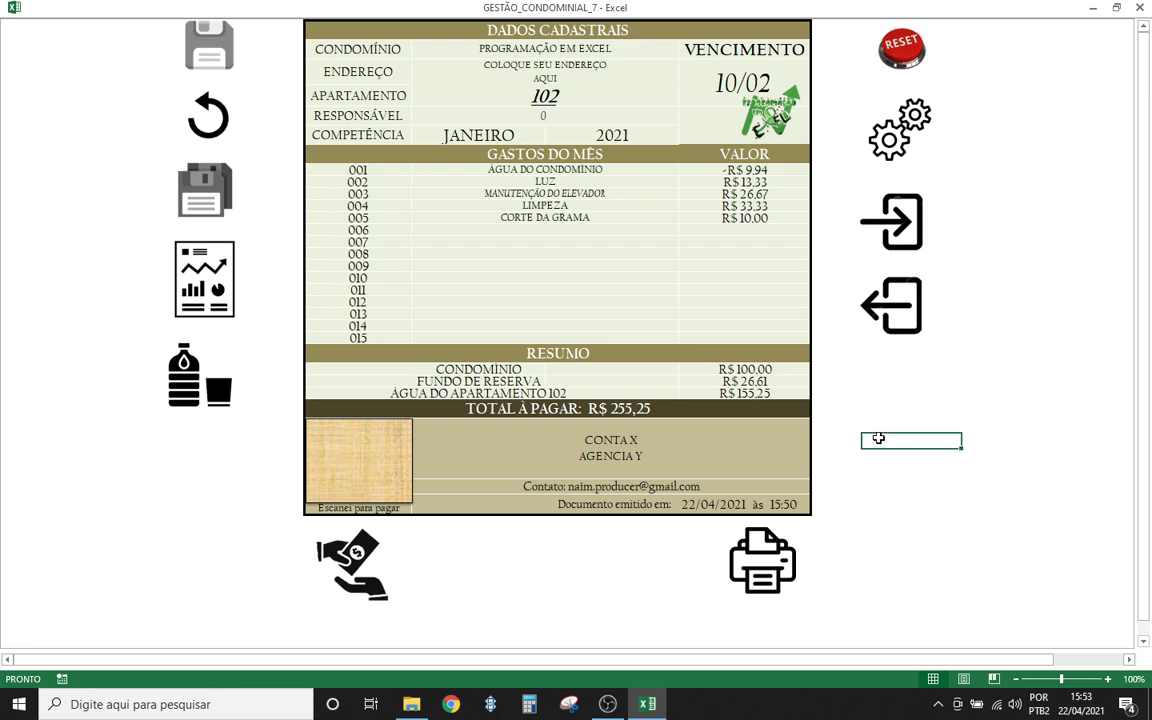
pyautogui.click(876, 502)
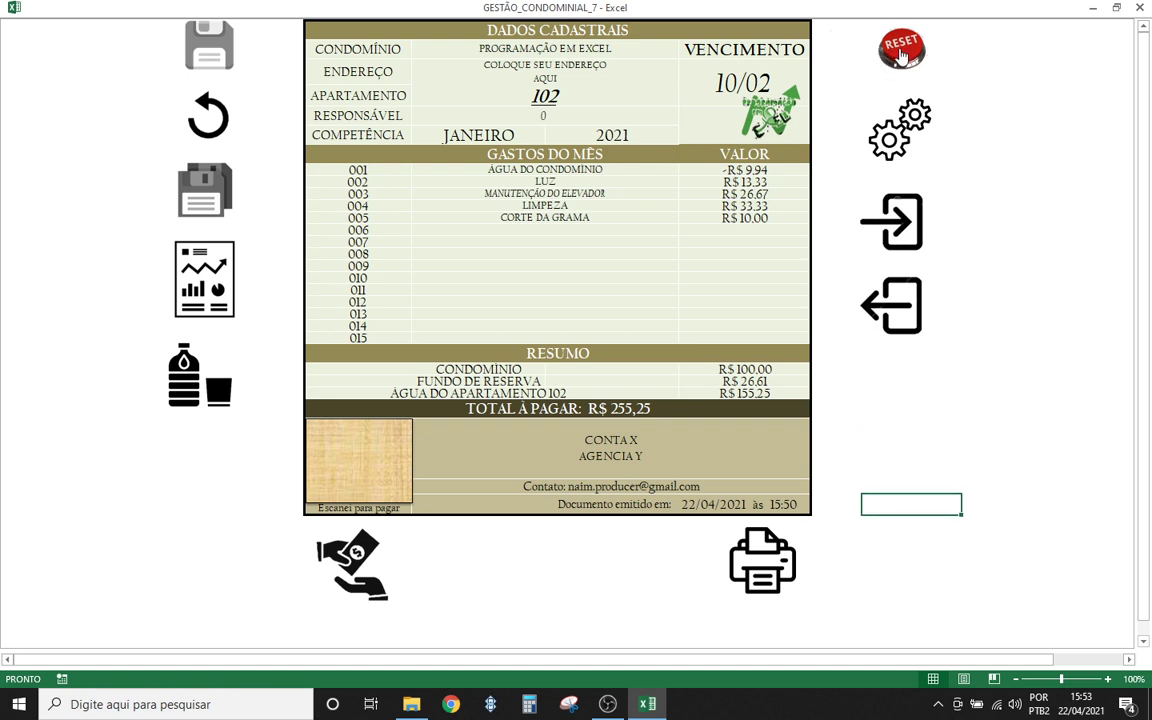
# - Run RESET, confirm the erase and skip the backup, leaving R$ 100 due
pyautogui.click(905, 80)
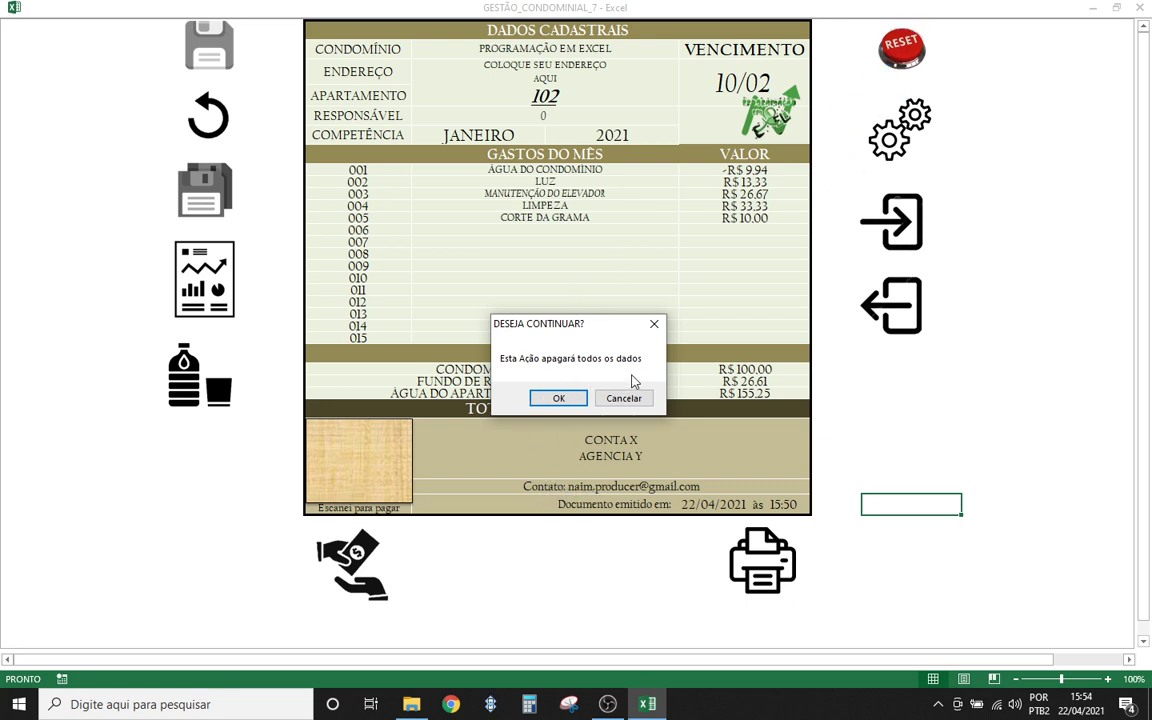
pyautogui.click(559, 399)
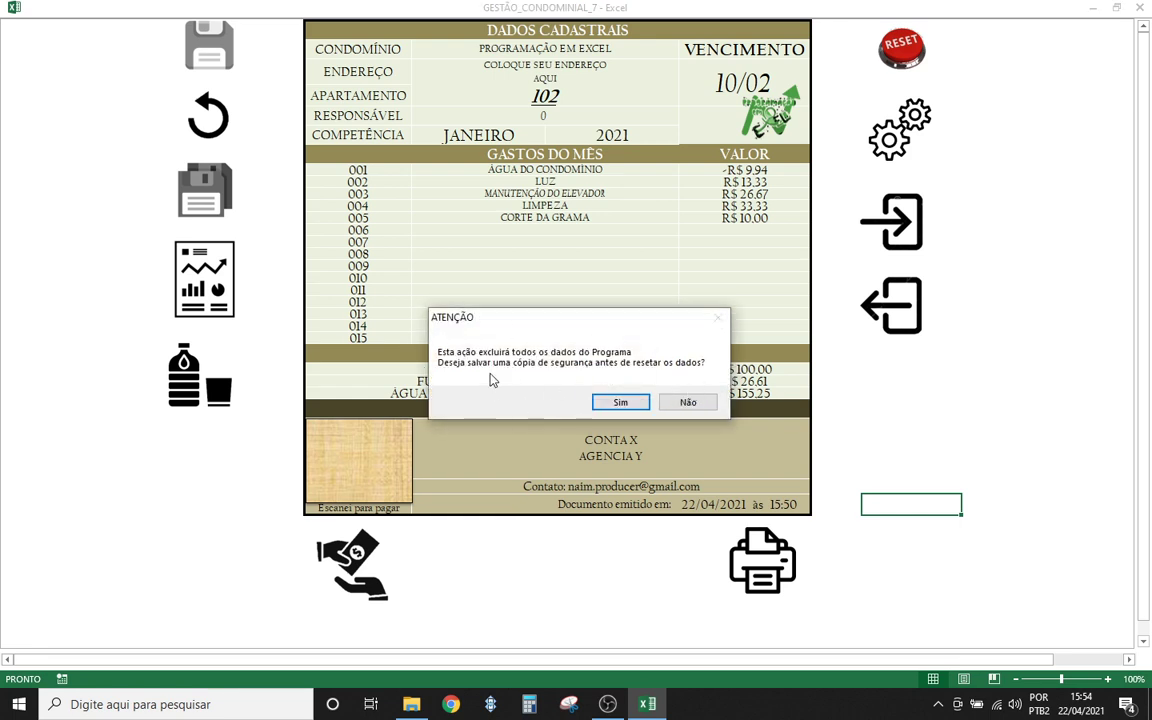
pyautogui.click(688, 403)
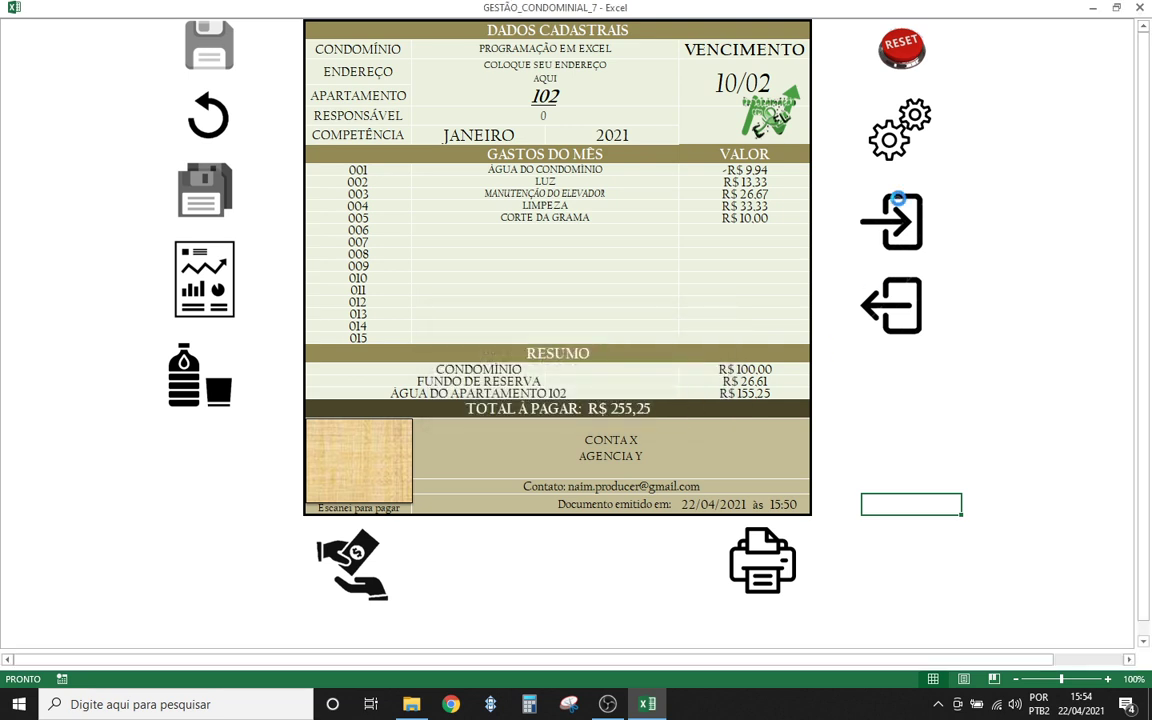
pyautogui.click(665, 405)
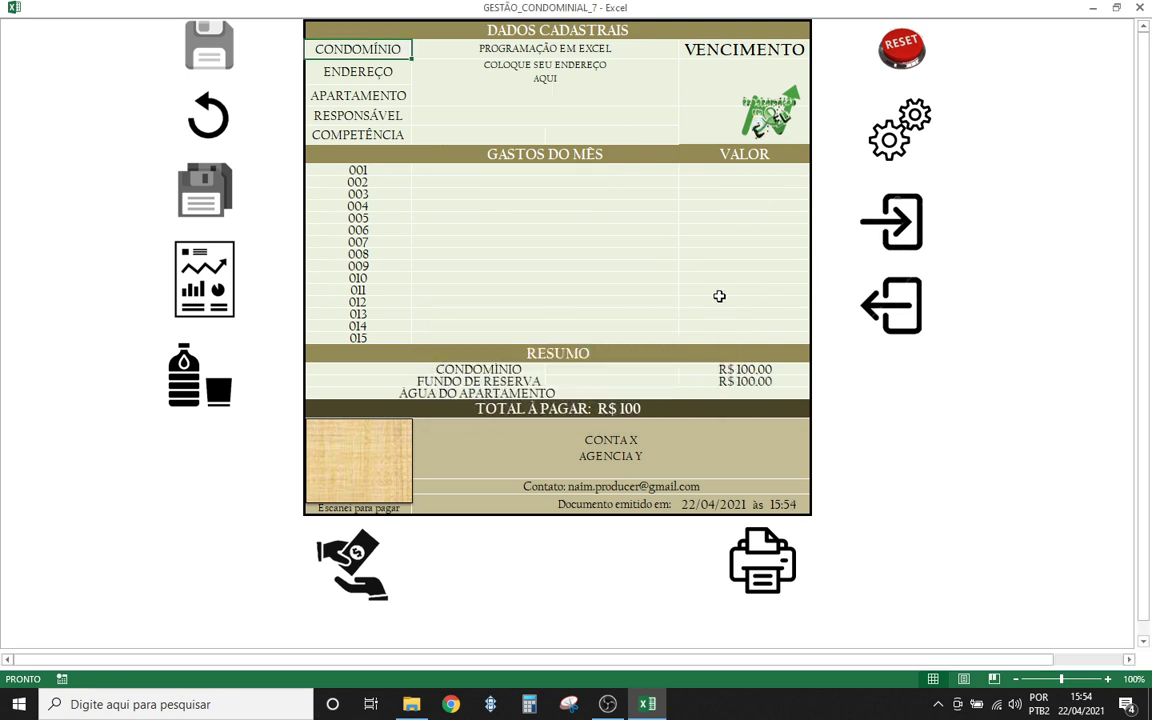
pyautogui.click(892, 224)
pyautogui.click(202, 380)
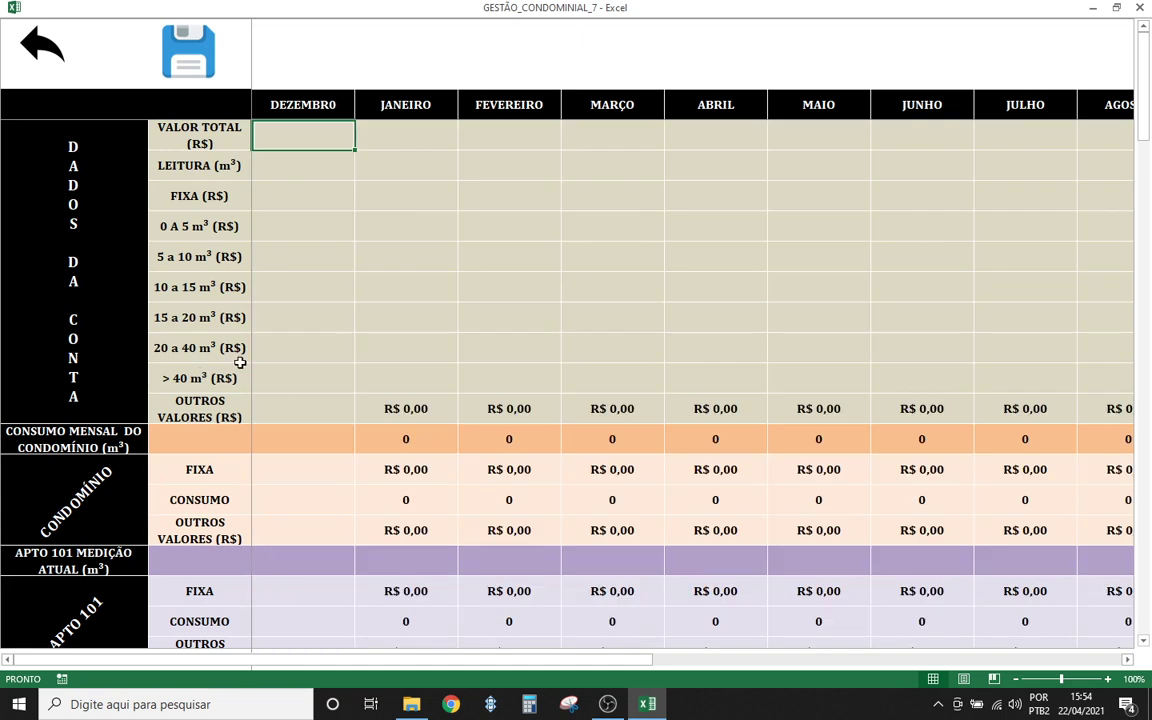
pyautogui.click(575, 226)
pyautogui.click(43, 56)
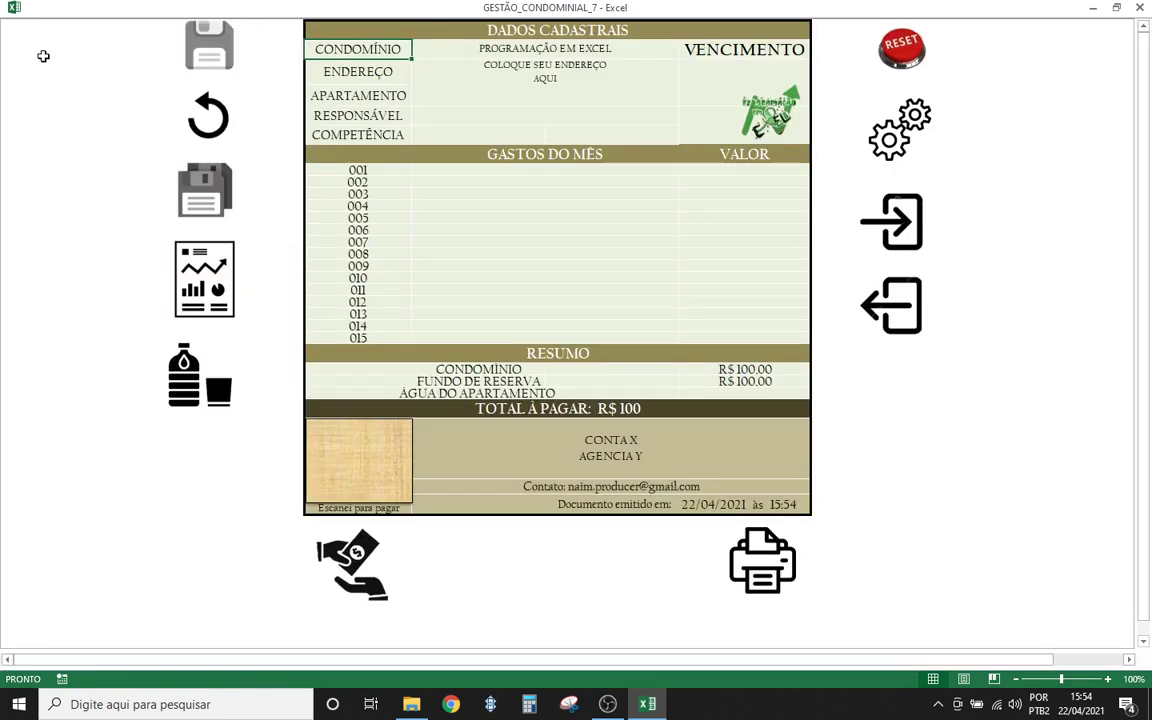